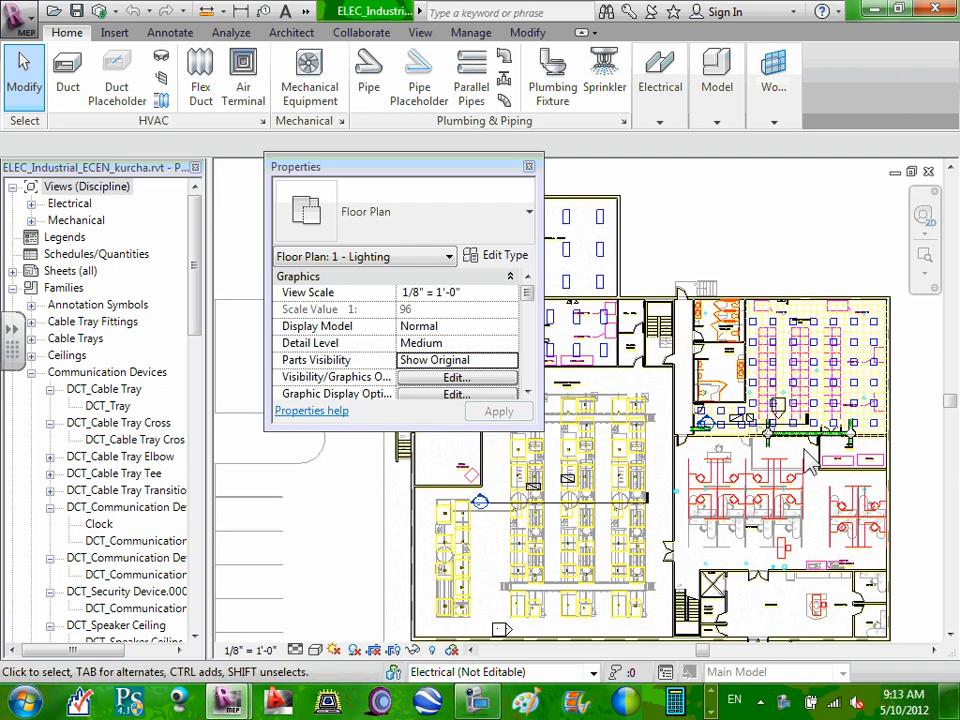
# Step: Dock the floating Properties palette next to the Project Browser
pyautogui.scroll(-2, 810, 457)
pyautogui.scroll(1, 795, 456)
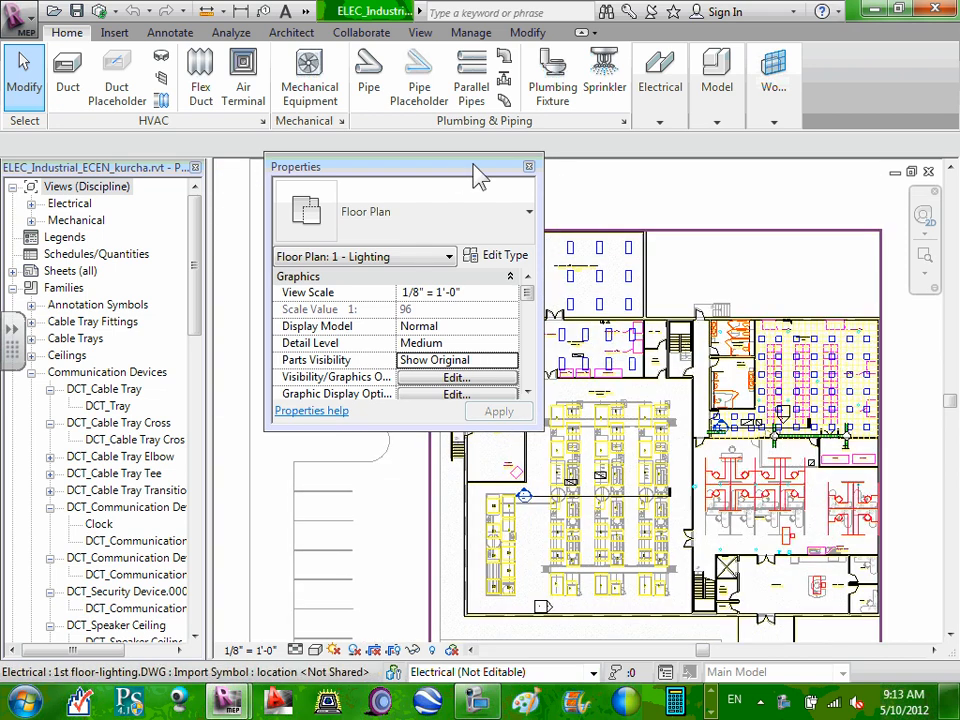
pyautogui.moveTo(452, 170); pyautogui.dragTo(33, 134)
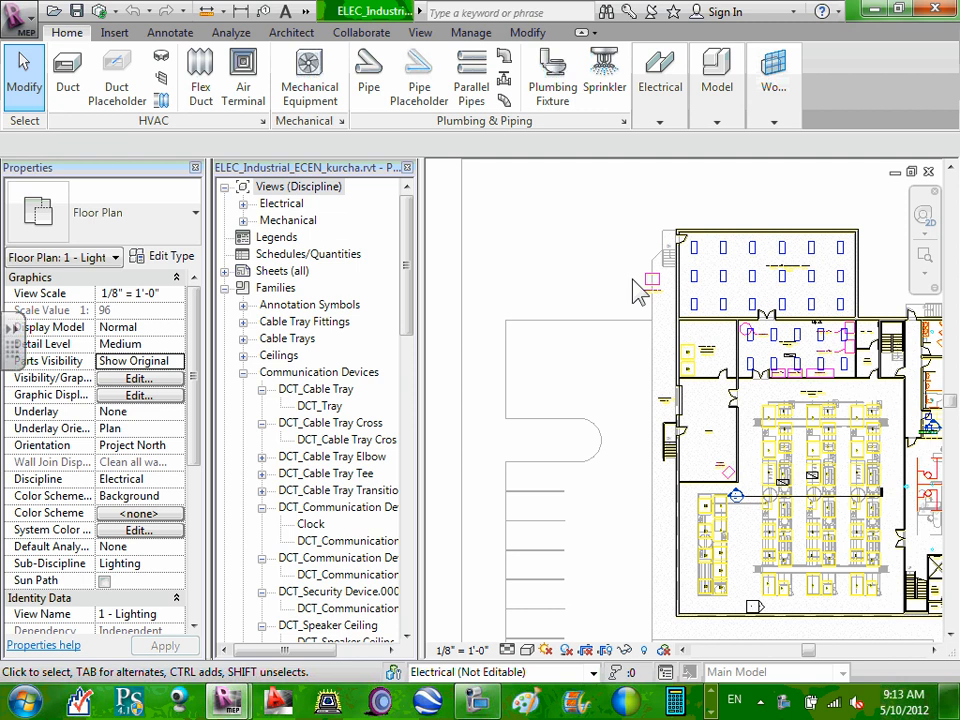
# Step: Examine the light fixtures in the generator, mechanical and computer rooms of the 1 - Lighting floor plan
pyautogui.moveTo(717, 310); pyautogui.dragTo(690, 310, button='middle')
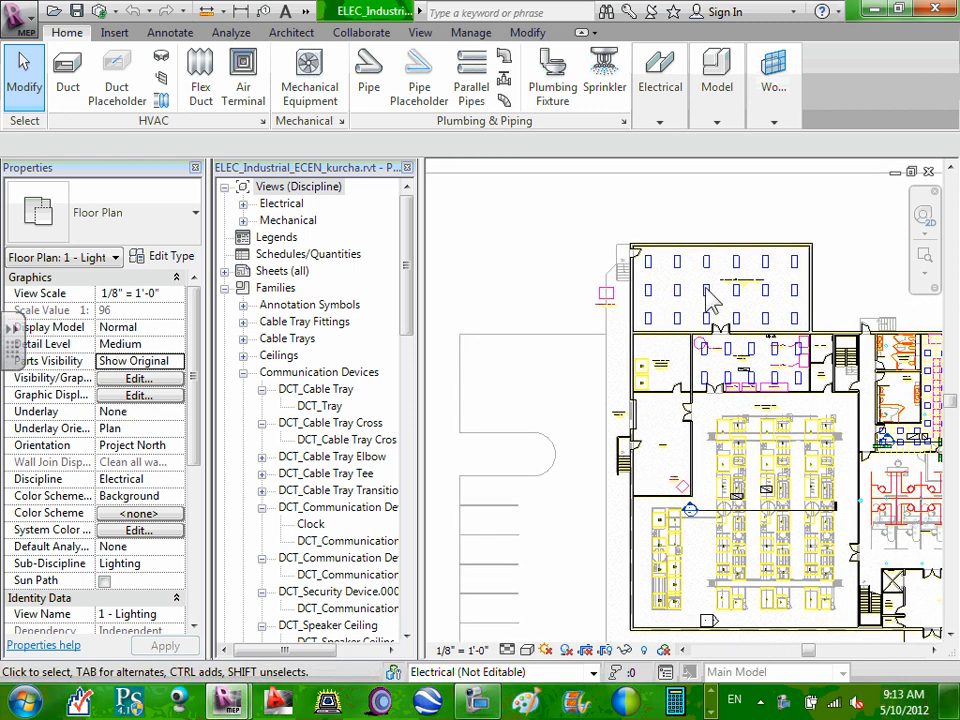
pyautogui.scroll(5, 708, 302)
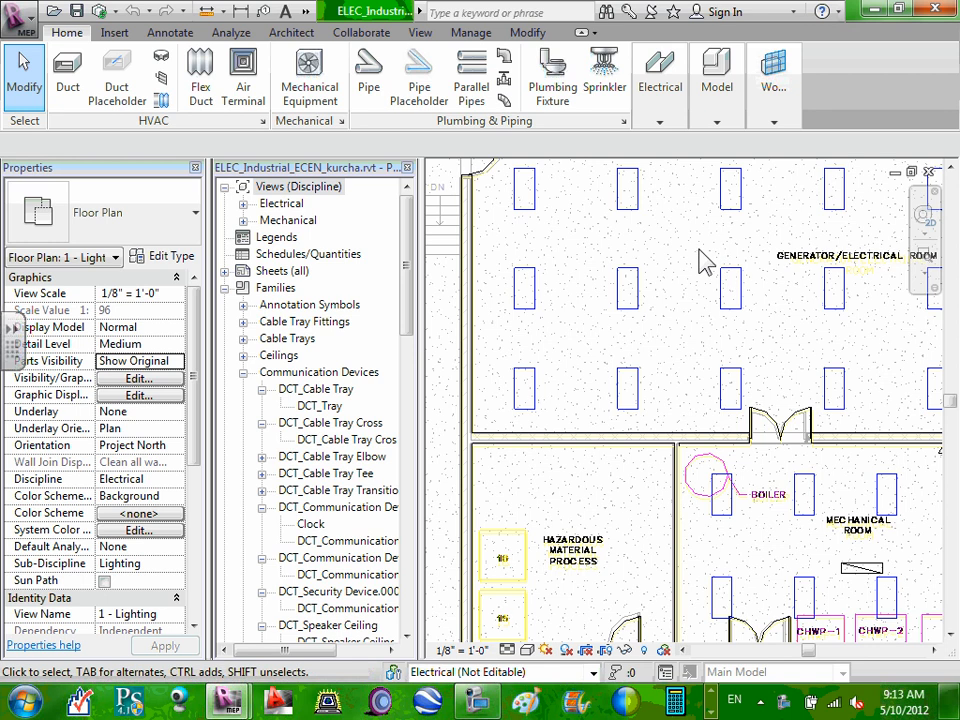
pyautogui.moveTo(700, 250); pyautogui.dragTo(767, 326)
pyautogui.scroll(-3, 767, 326)
pyautogui.moveTo(767, 326); pyautogui.dragTo(700, 322, button='middle')
pyautogui.moveTo(811, 400); pyautogui.dragTo(782, 304, button='middle')
pyautogui.scroll(-1, 782, 304)
pyautogui.moveTo(837, 497); pyautogui.dragTo(612, 450, button='middle')
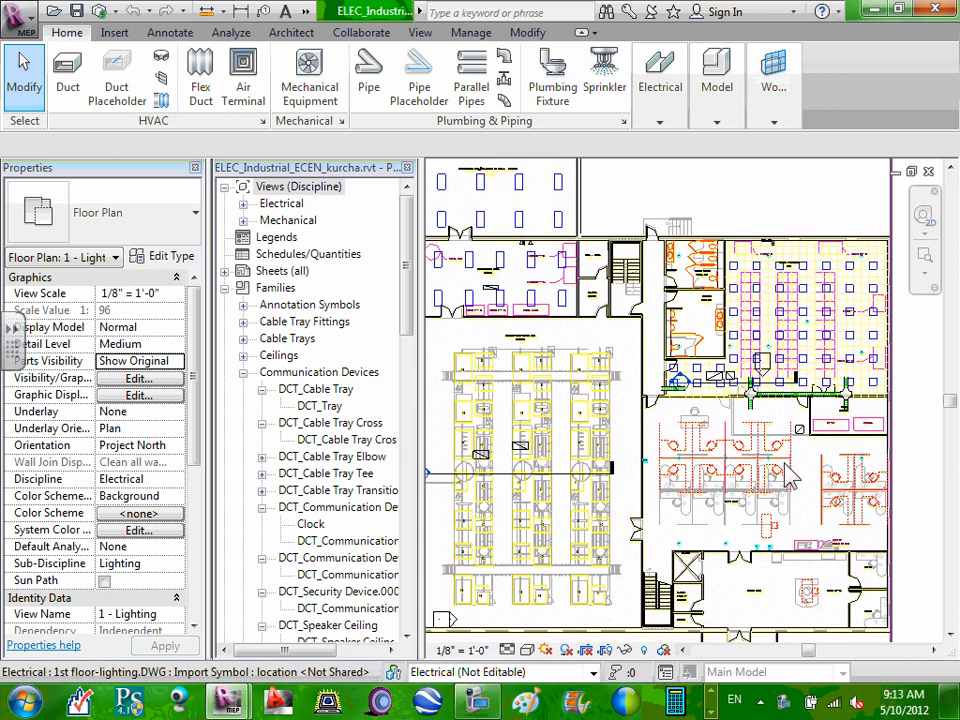
pyautogui.scroll(1, 706, 343)
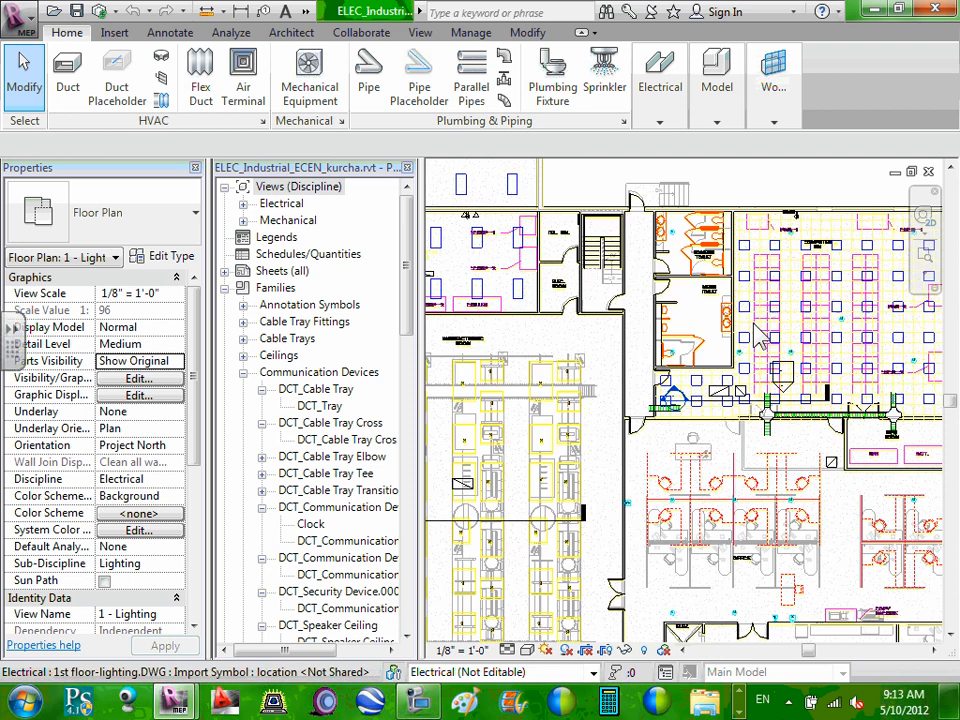
pyautogui.scroll(1, 790, 320)
pyautogui.scroll(1, 790, 320)
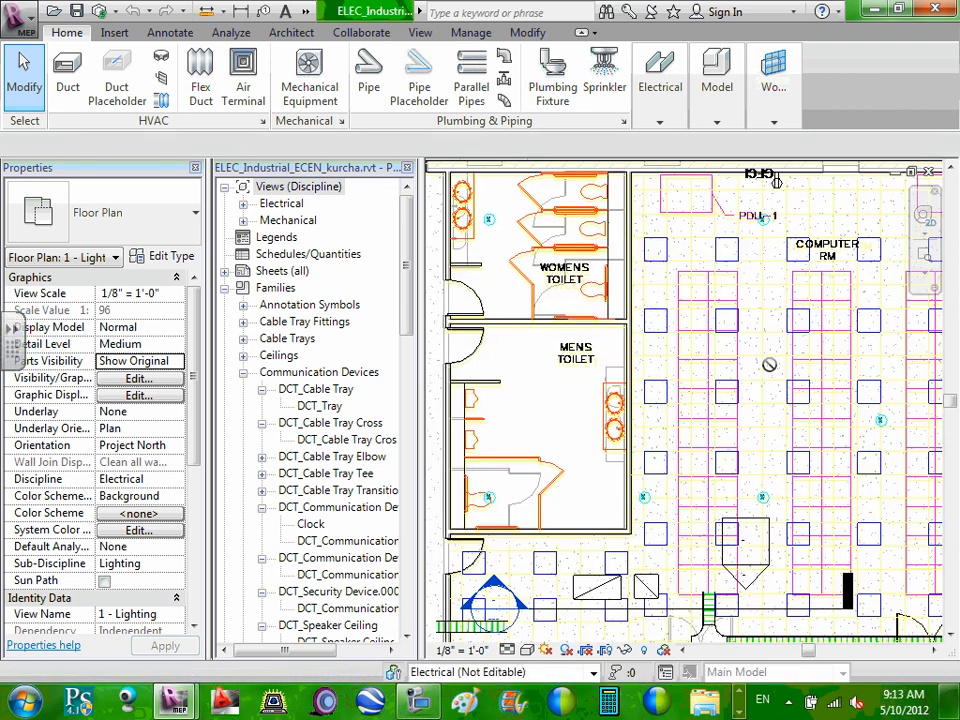
pyautogui.press('l')
pyautogui.press('f')
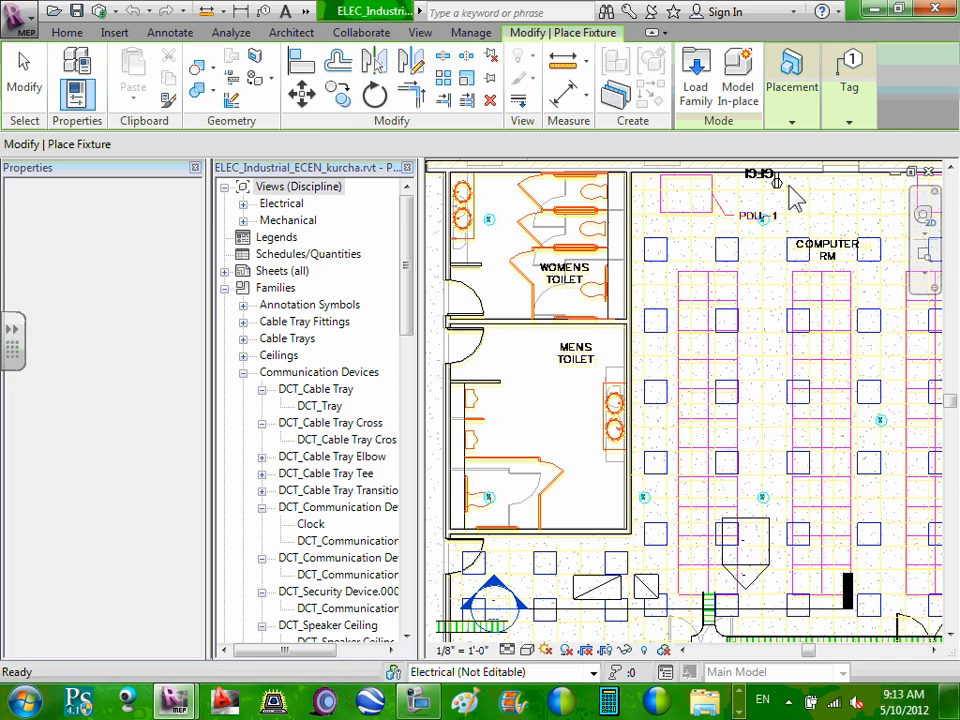
pyautogui.press('Escape')
pyautogui.press('Escape')
# Step: Review the View Range settings of the 1 - Lighting floor plan and close them without changes
pyautogui.scroll(-3, 795, 360)
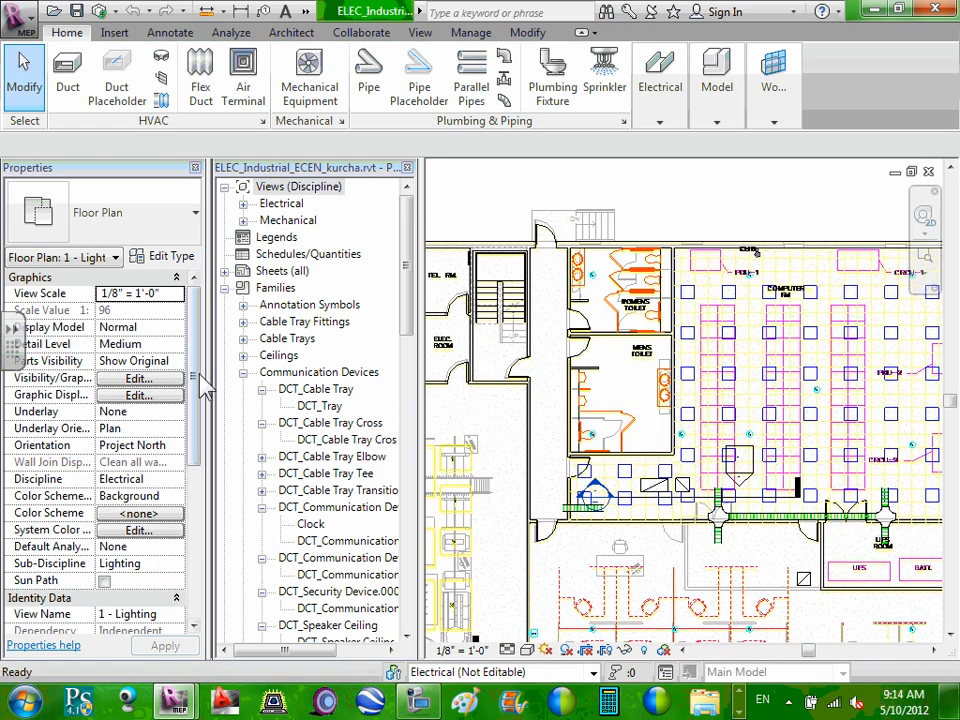
pyautogui.moveTo(205, 388); pyautogui.dragTo(175, 515)
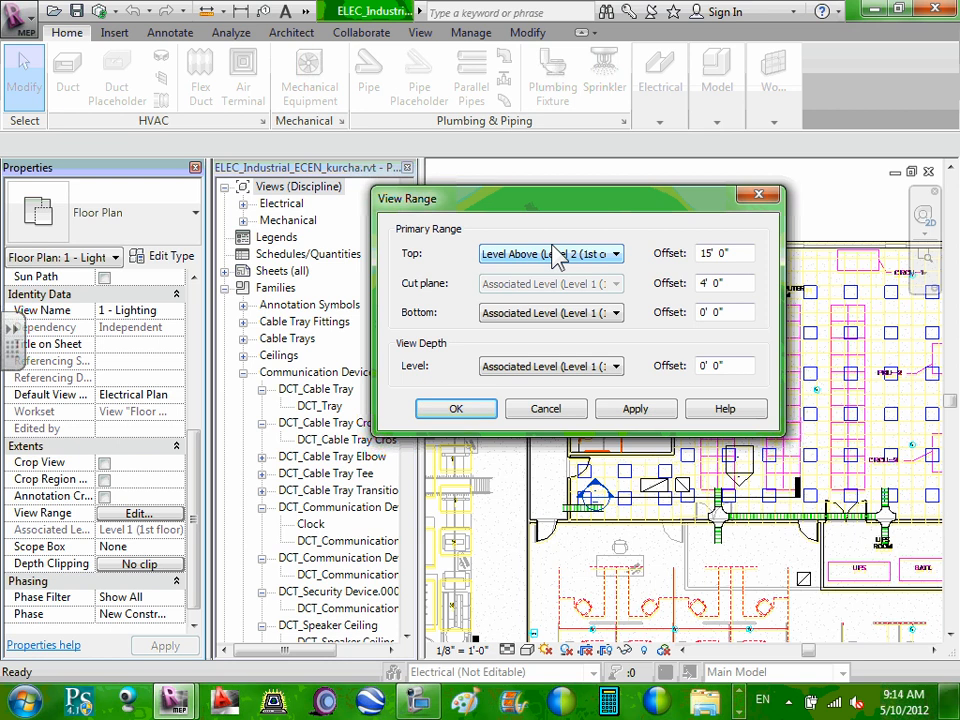
pyautogui.click(550, 409)
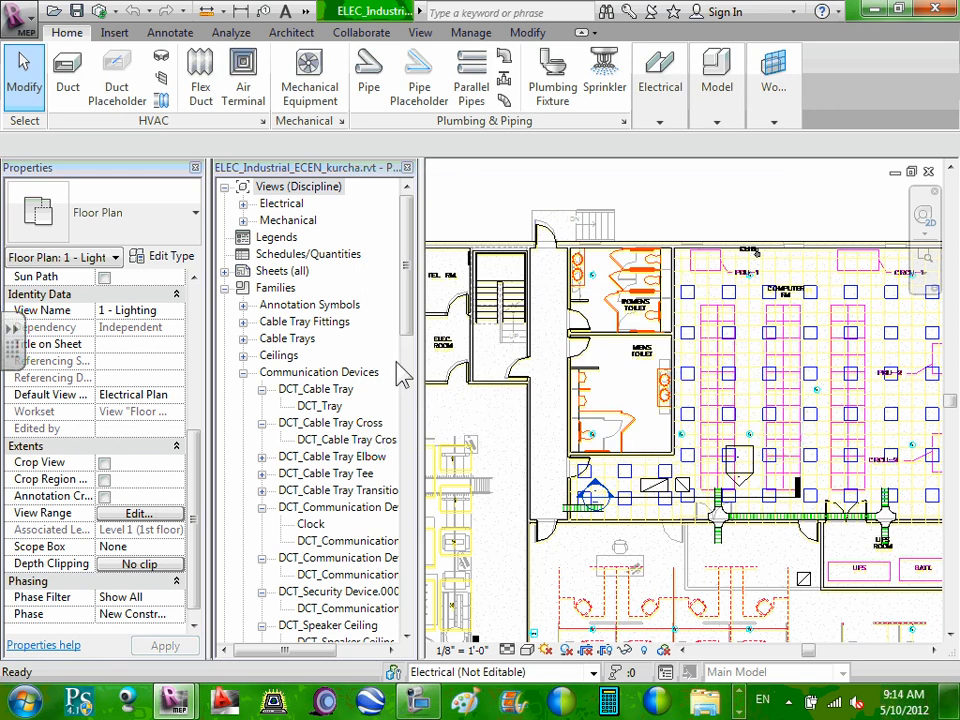
# Step: Open the East - Elec elevation from the Electrical views and focus on its level markers
pyautogui.click(242, 203)
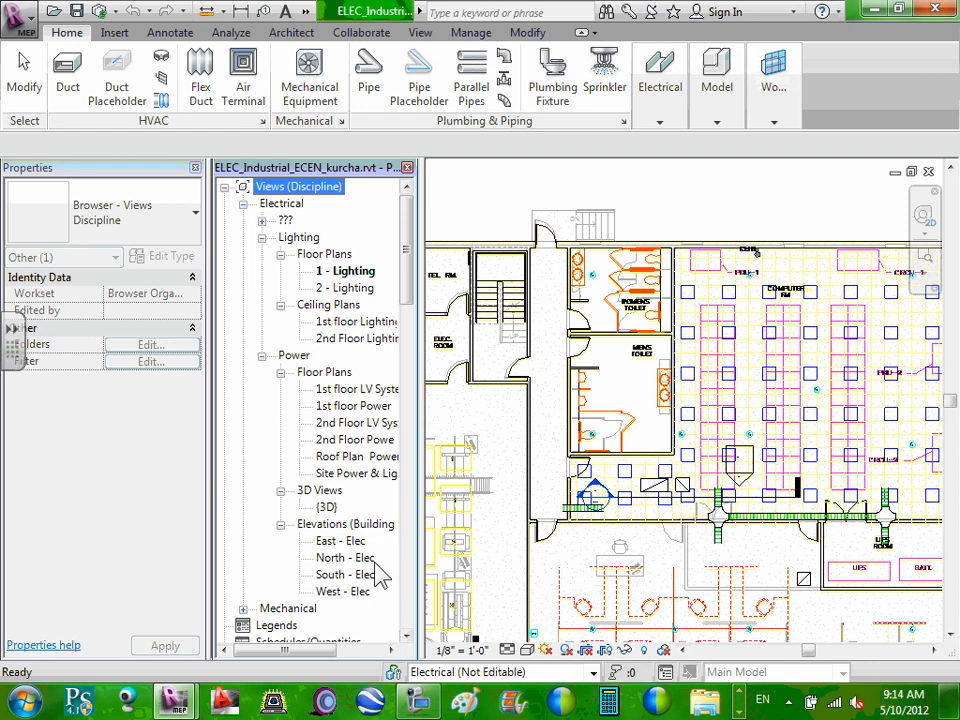
pyautogui.doubleClick(348, 541)
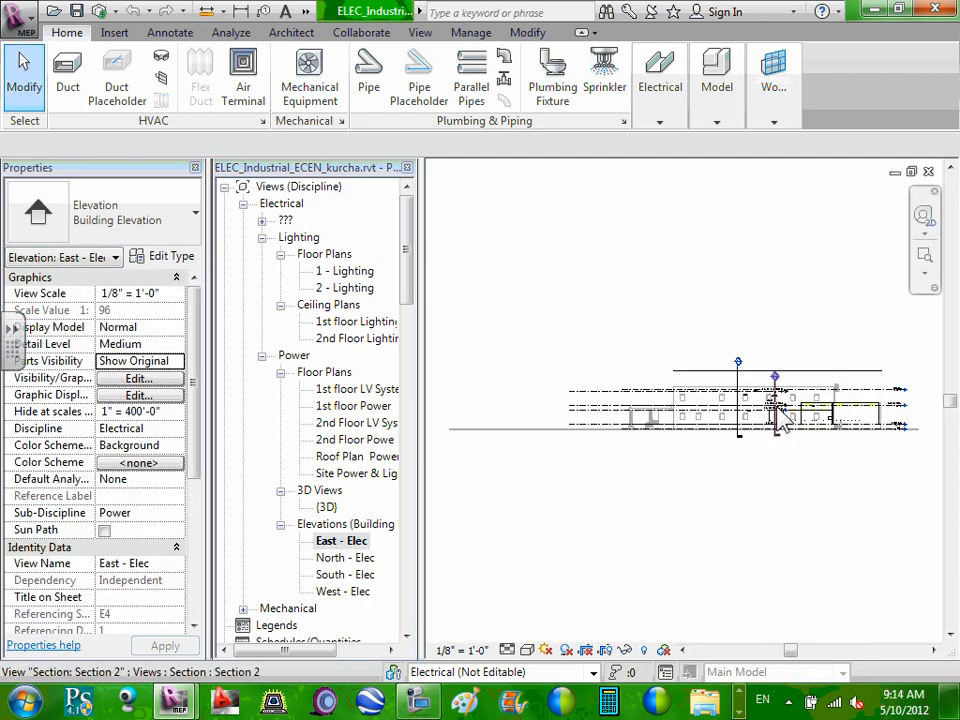
pyautogui.moveTo(870, 470); pyautogui.dragTo(756, 476, button='middle')
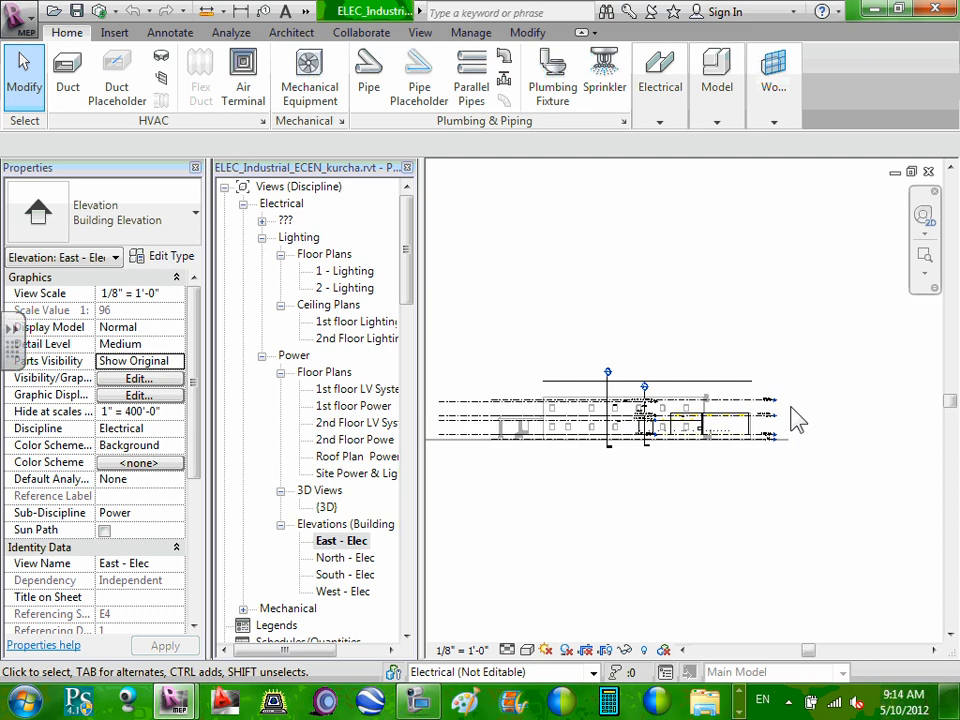
pyautogui.scroll(6, 785, 430)
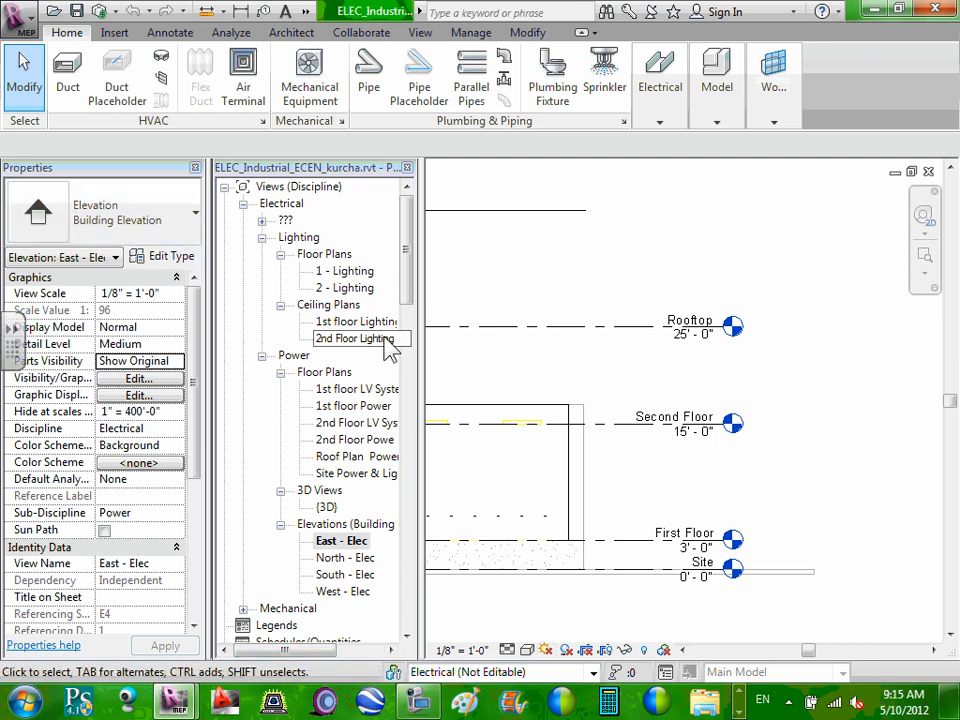
# Step: Tile the East - Elec elevation and the 1 - Lighting floor plan side by side and make the plan active
pyautogui.press('w')
pyautogui.press('t')
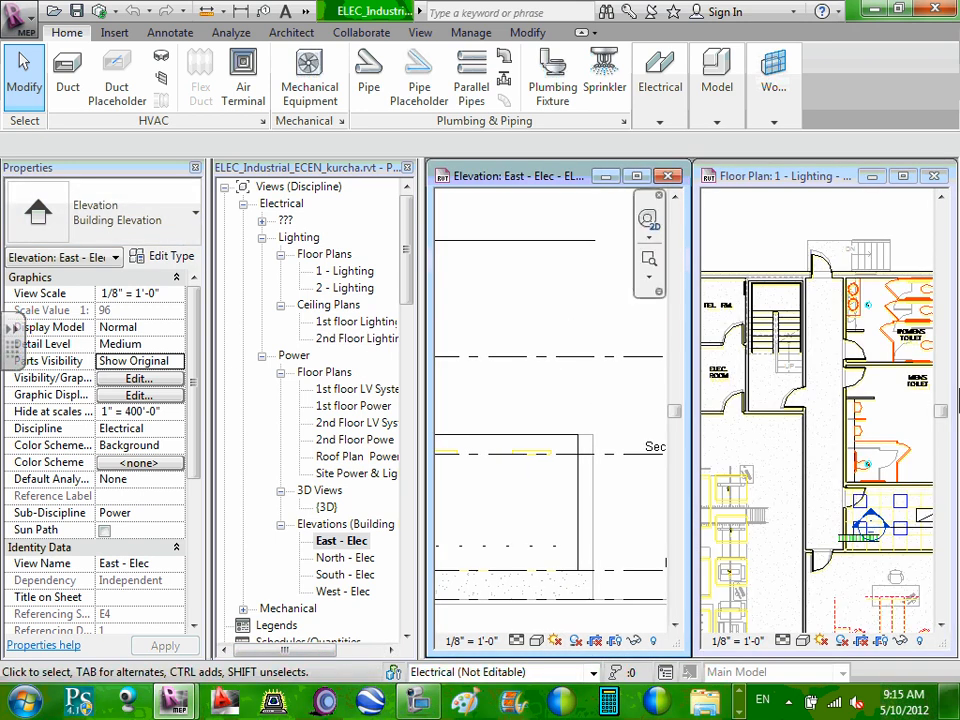
pyautogui.scroll(-3, 793, 422)
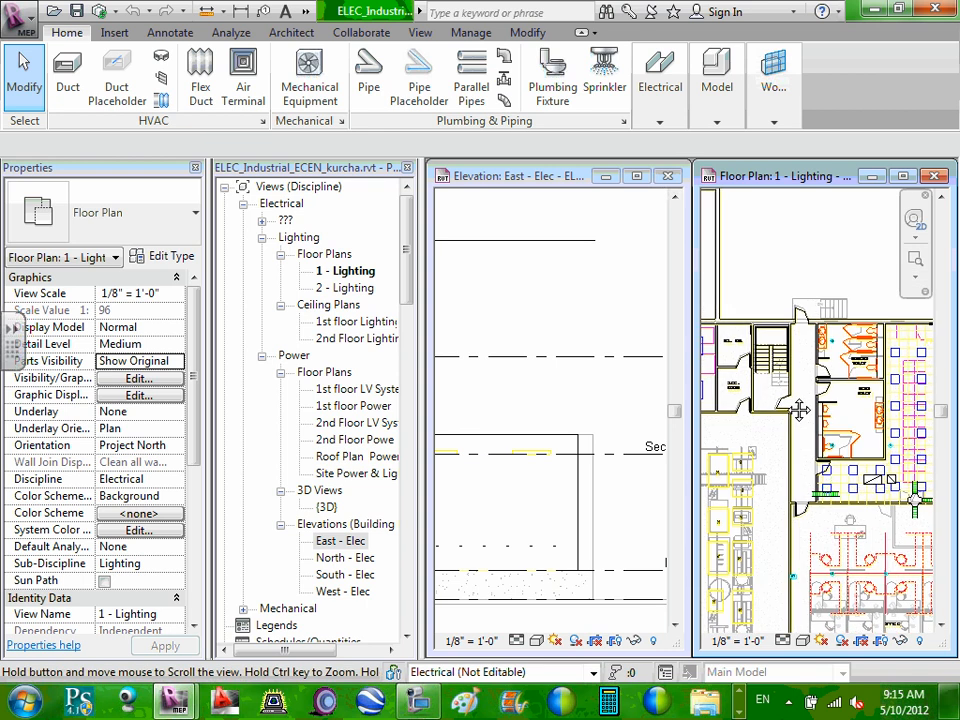
pyautogui.moveTo(800, 410); pyautogui.dragTo(797, 417, button='middle')
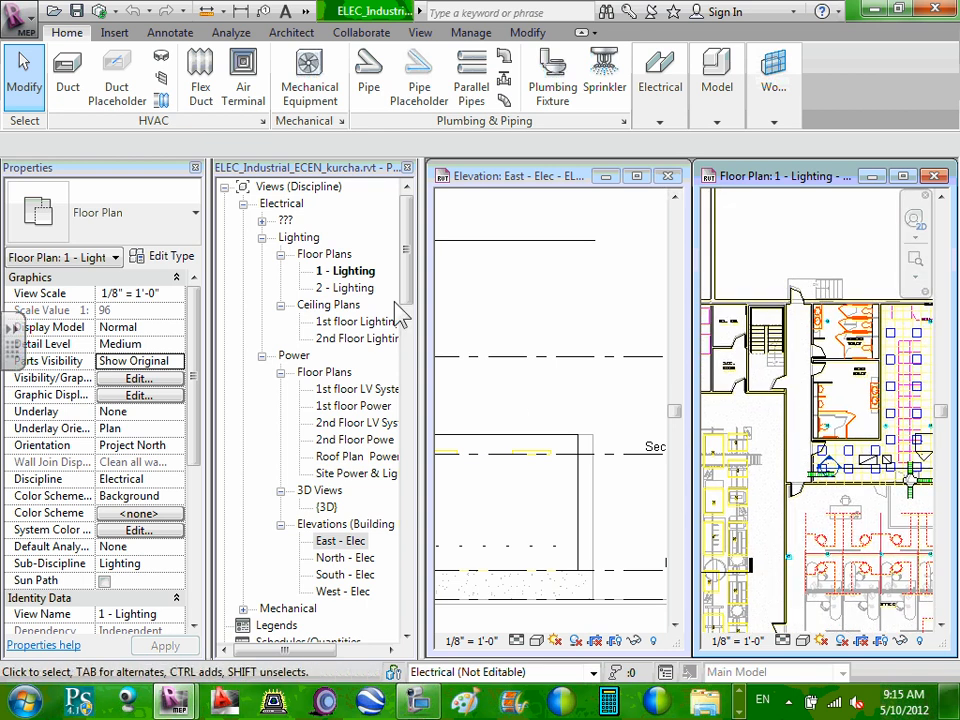
# Step: Dock the Project Browser on the outer side of the Properties palette
pyautogui.moveTo(305, 168); pyautogui.dragTo(18, 170)
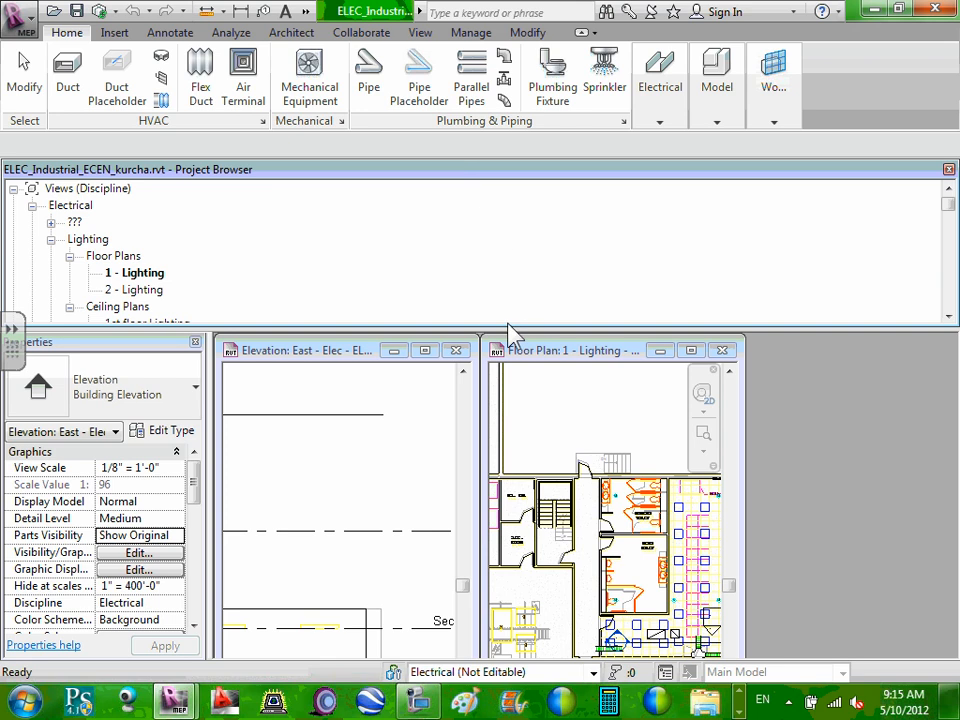
pyautogui.moveTo(326, 170); pyautogui.dragTo(8, 205)
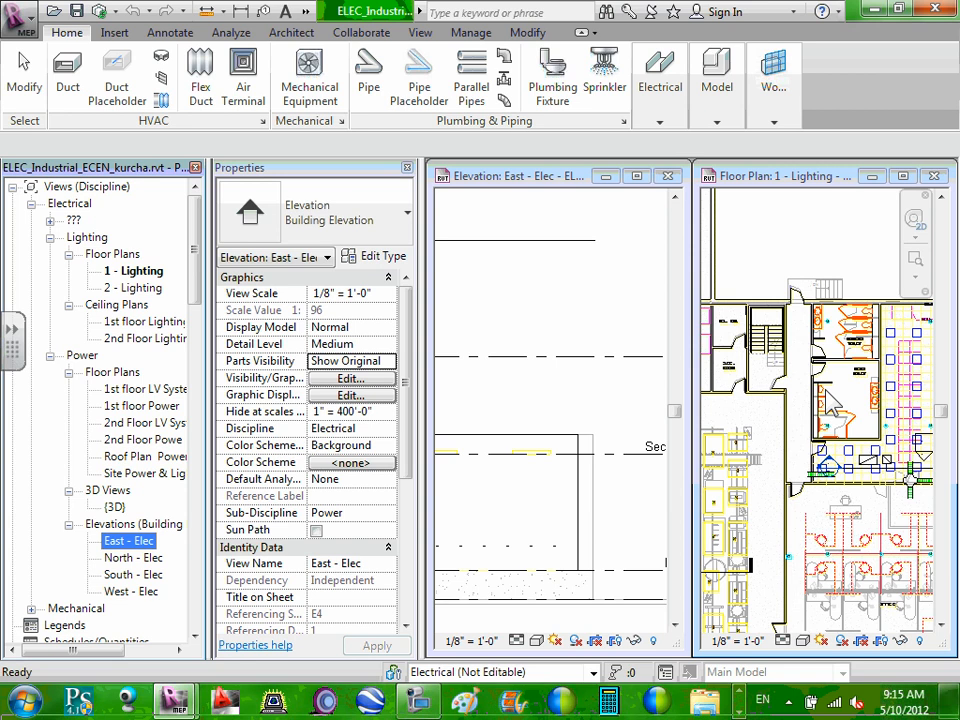
# Step: Compare the Extents properties of the 1 - Lighting plan and the East - Elec elevation, and read the elevation's level heights
pyautogui.scroll(-4, 828, 391)
pyautogui.moveTo(829, 392); pyautogui.dragTo(826, 372, button='middle')
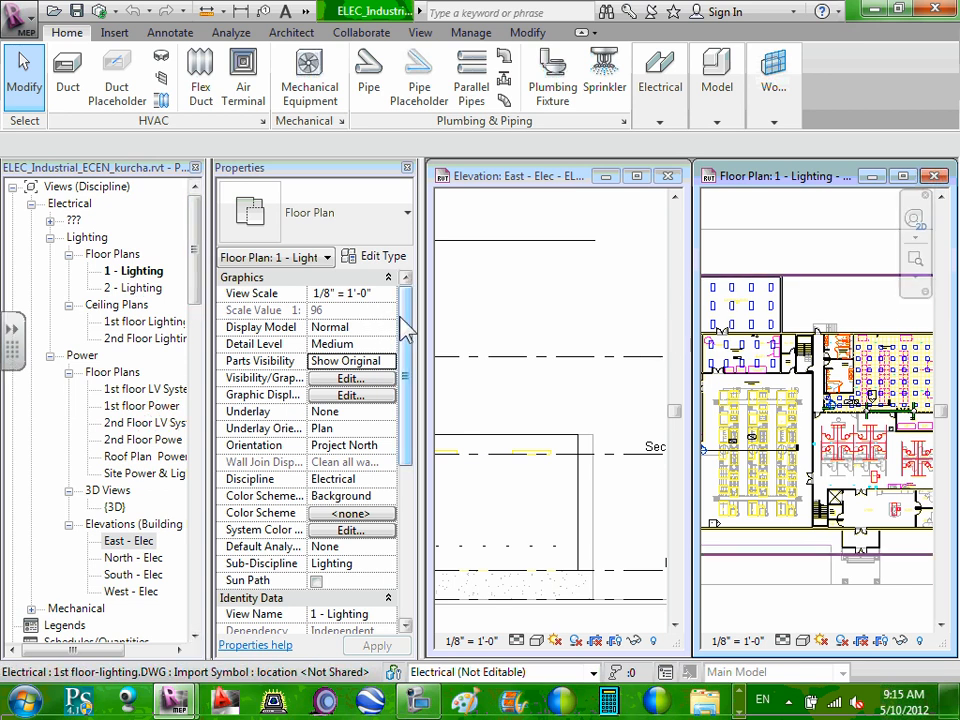
pyautogui.moveTo(408, 332); pyautogui.dragTo(405, 441)
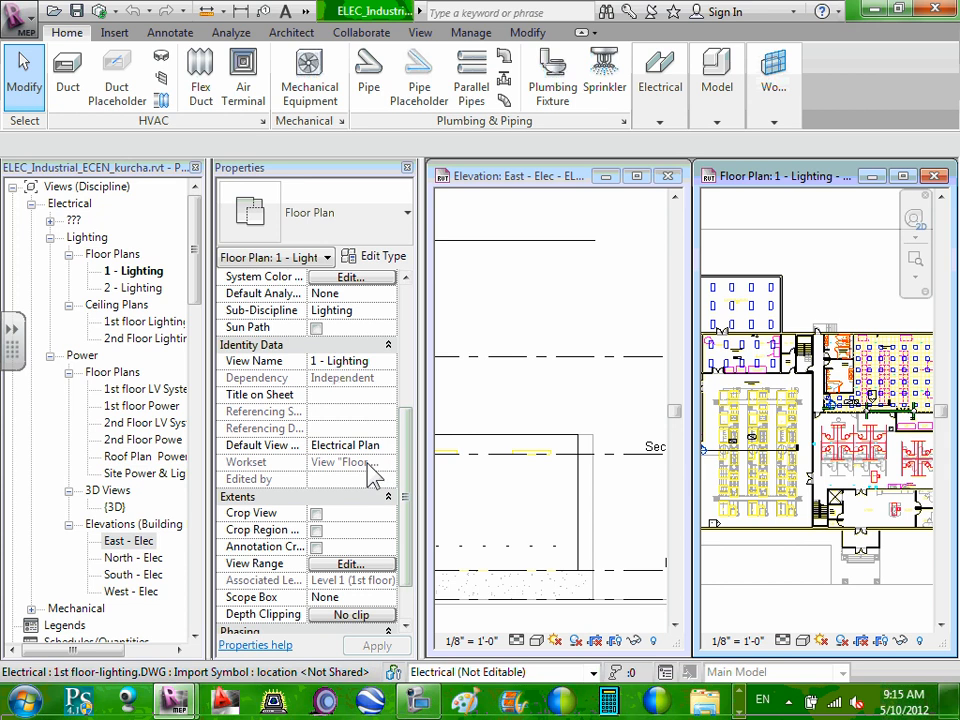
pyautogui.scroll(-2, 413, 535)
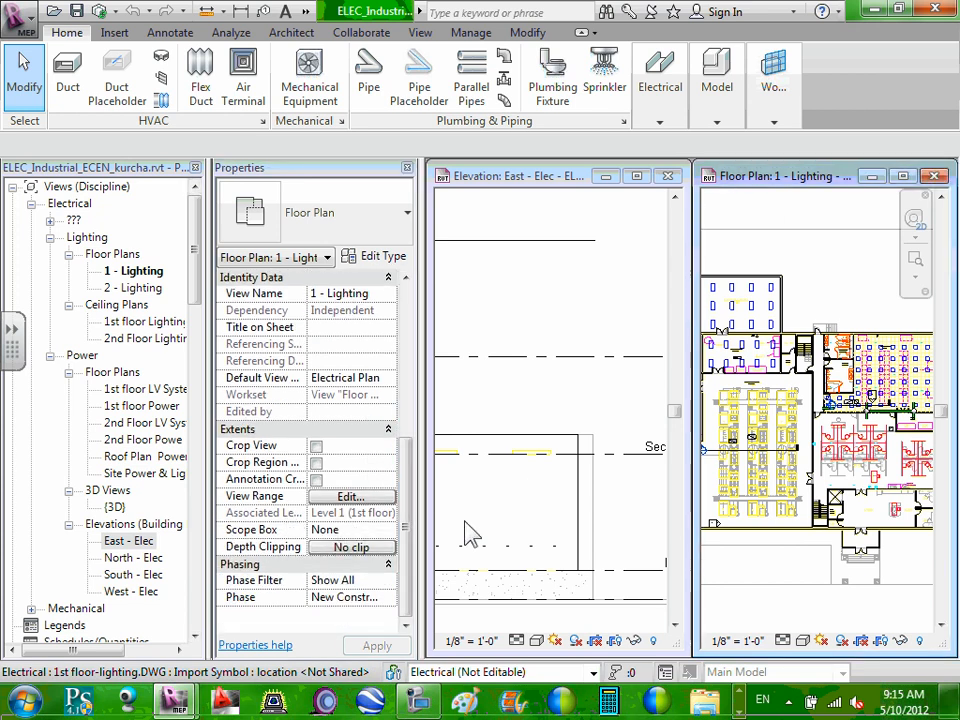
pyautogui.click(641, 403)
pyautogui.moveTo(641, 403); pyautogui.dragTo(501, 378, button='middle')
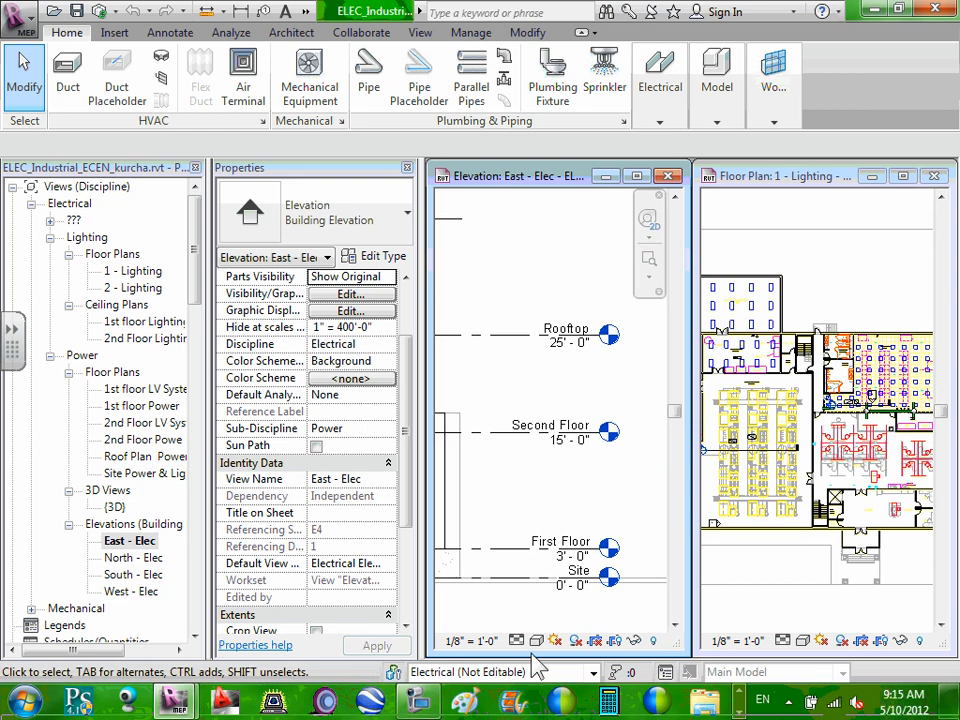
pyautogui.scroll(2, 597, 565)
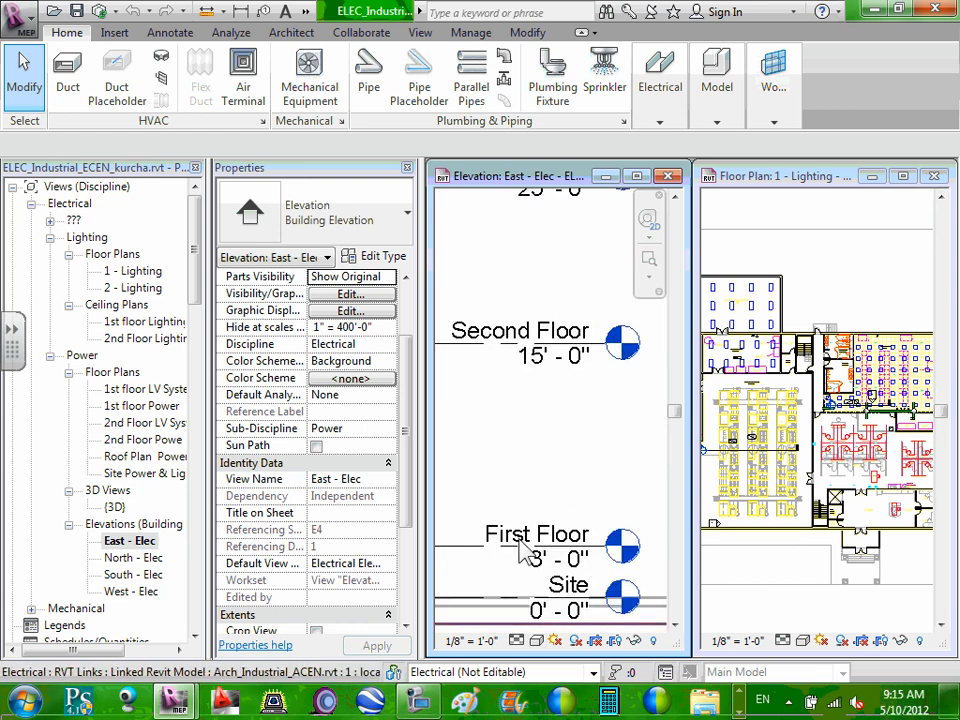
pyautogui.scroll(1, 506, 535)
pyautogui.scroll(-2, 548, 480)
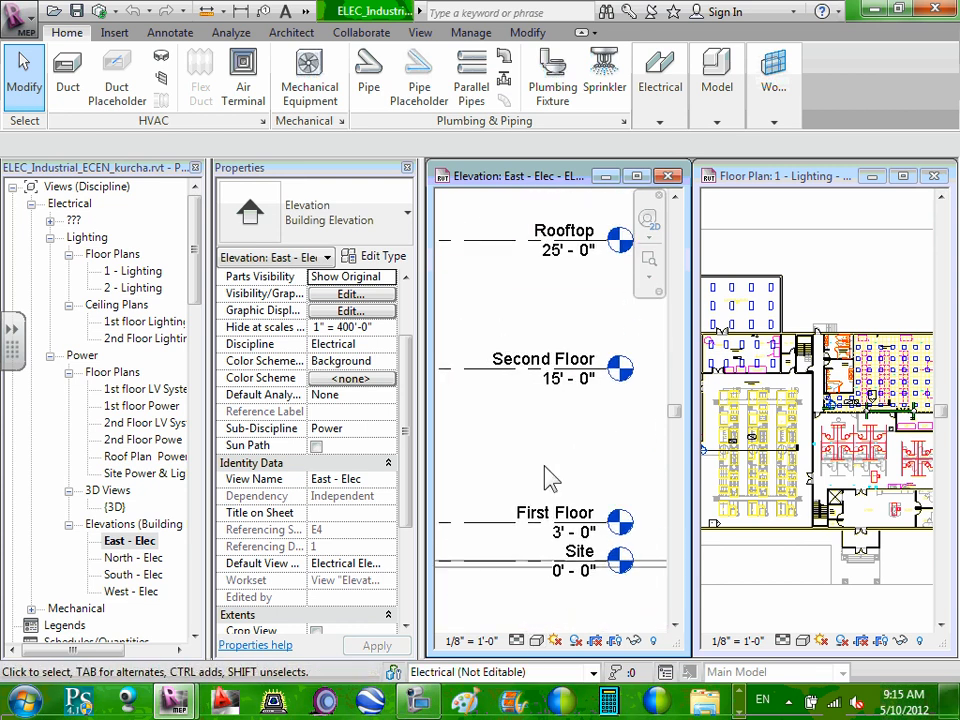
pyautogui.moveTo(407, 396); pyautogui.dragTo(408, 473)
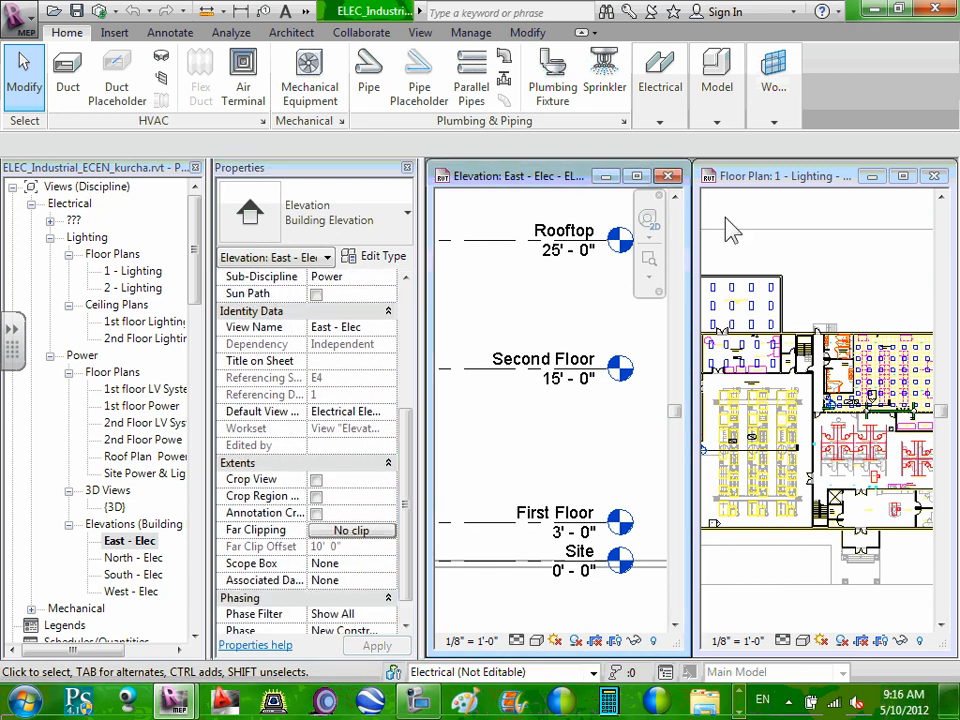
# Step: In the view range of the 1 - Lighting floor plan, set the Bottom offset to -5' 0" and try to apply it
pyautogui.click(831, 230)
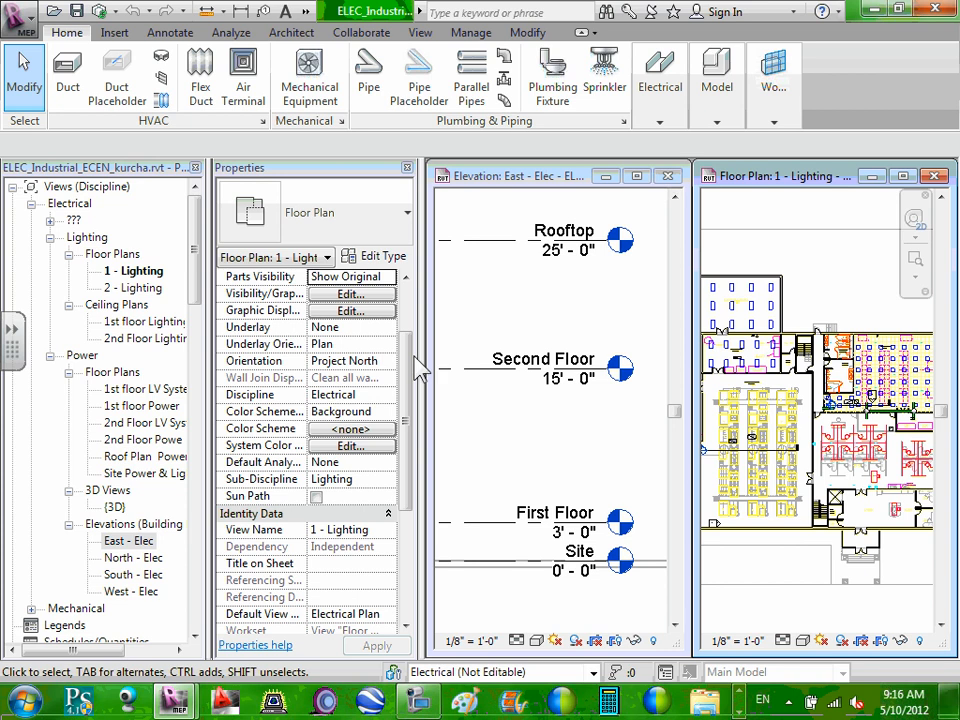
pyautogui.moveTo(413, 372); pyautogui.dragTo(419, 476)
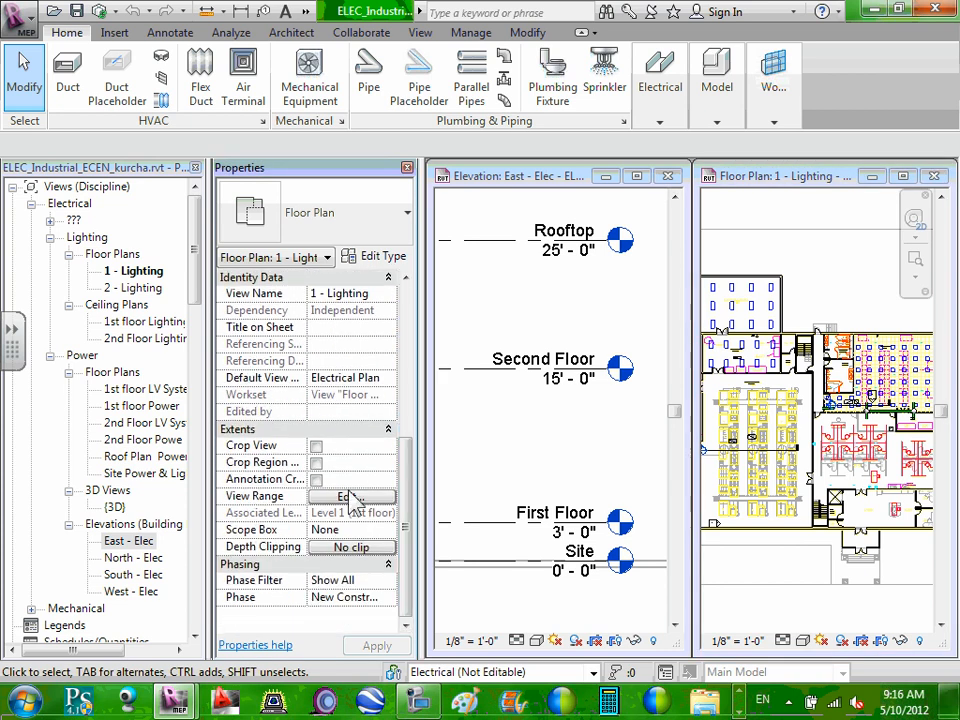
pyautogui.click(350, 496)
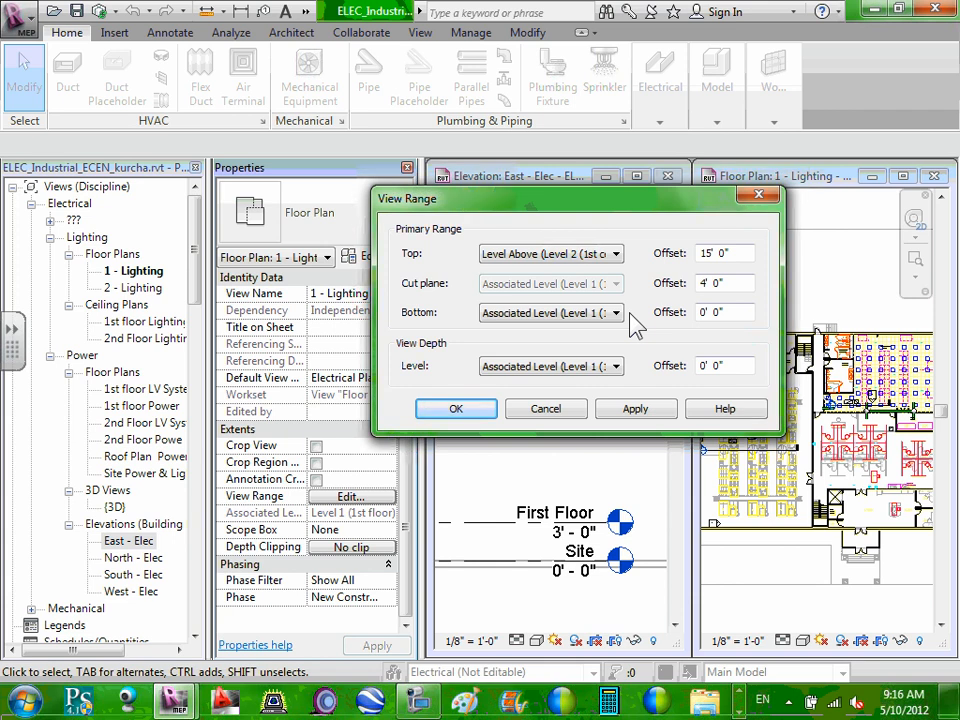
pyautogui.moveTo(746, 312); pyautogui.dragTo(675, 315)
pyautogui.press('Return')
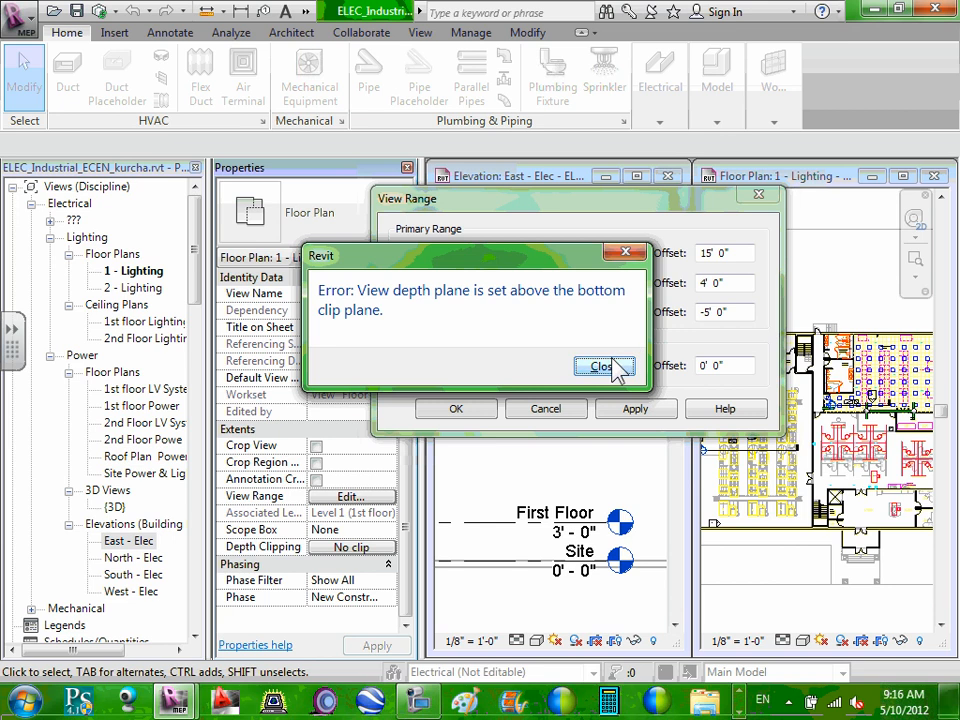
pyautogui.click(605, 367)
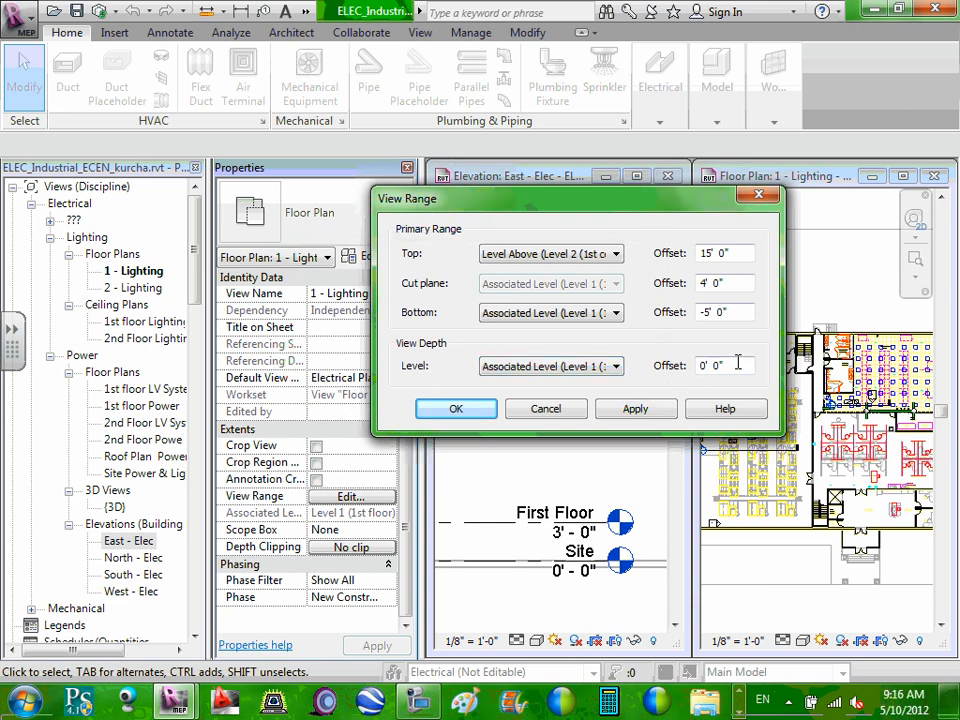
# Step: Set the View Depth offset to -5 feet and accept the view range
pyautogui.click(566, 367)
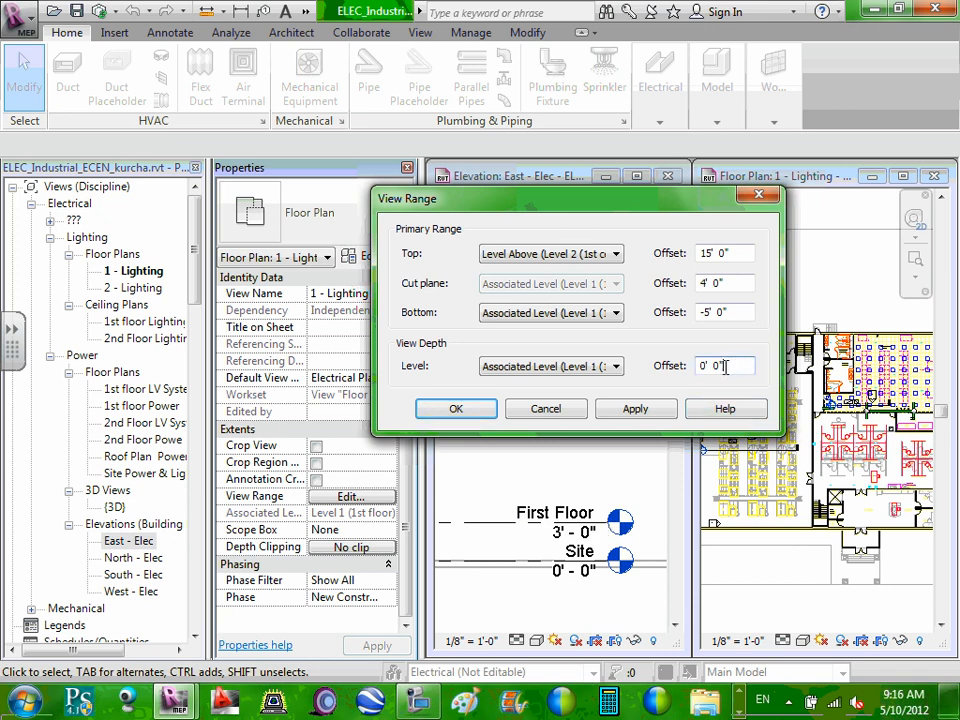
pyautogui.moveTo(728, 366); pyautogui.dragTo(657, 378)
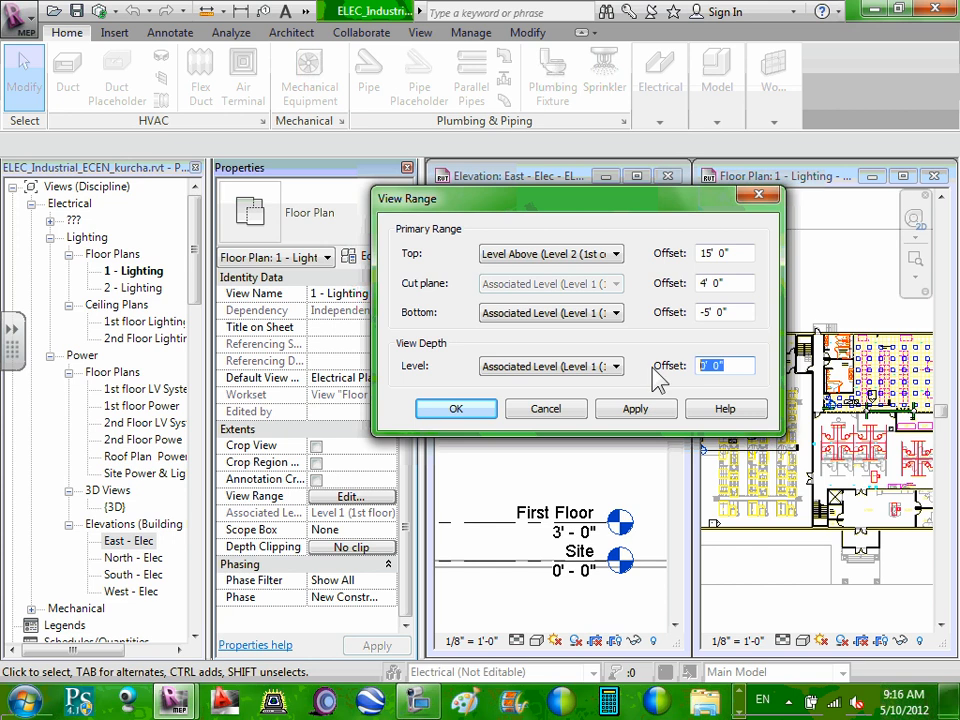
pyautogui.write('-5')
pyautogui.press('Return')
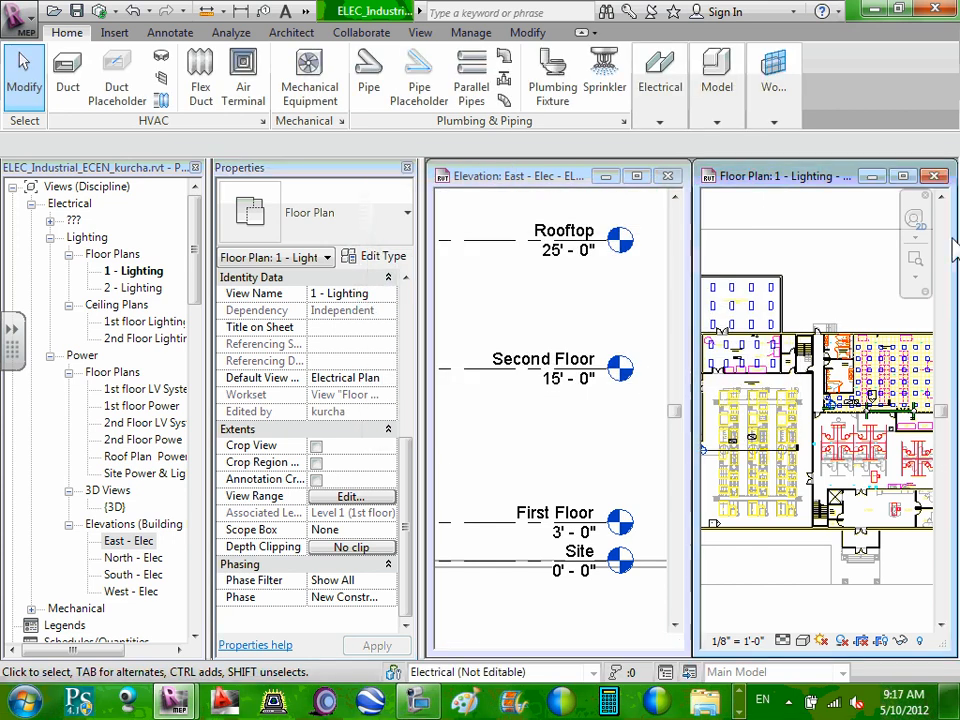
# Step: Check the Top level options in the 1 - Lighting plan's view range and accept it with Level Above (Level 2 (1st ceiling))
pyautogui.moveTo(865, 386); pyautogui.dragTo(854, 378, button='middle')
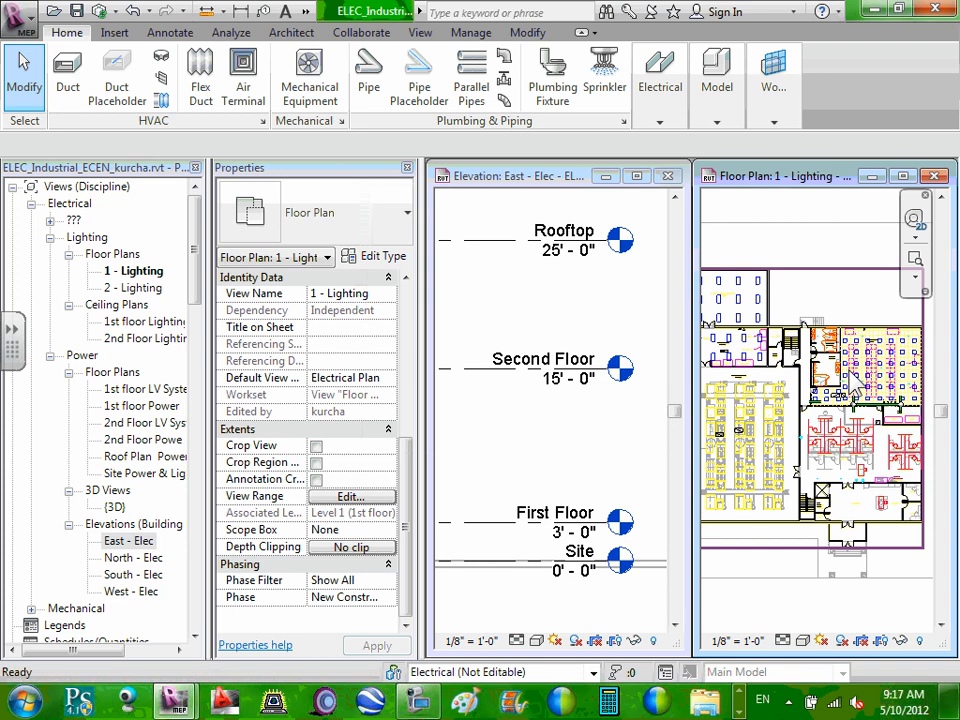
pyautogui.scroll(-3, 850, 371)
pyautogui.scroll(2, 855, 375)
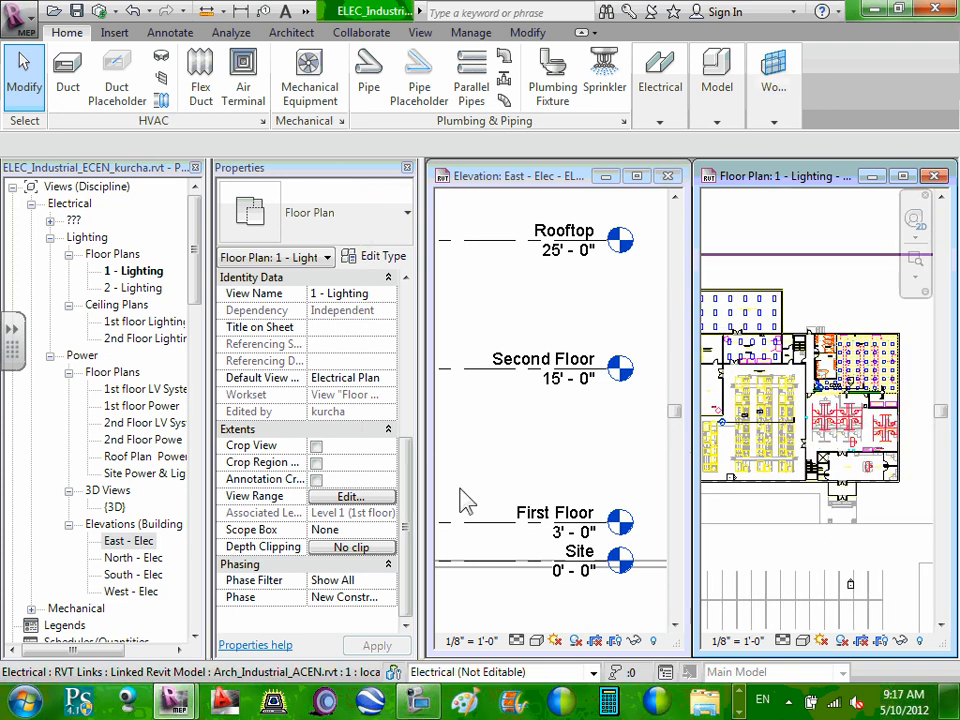
pyautogui.click(380, 497)
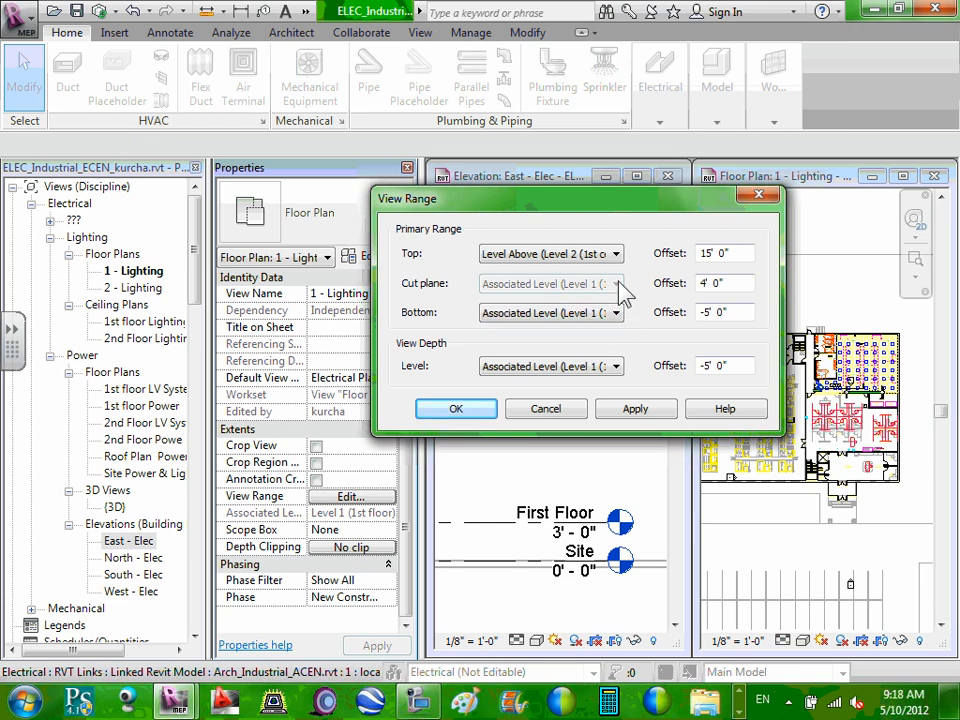
pyautogui.click(563, 258)
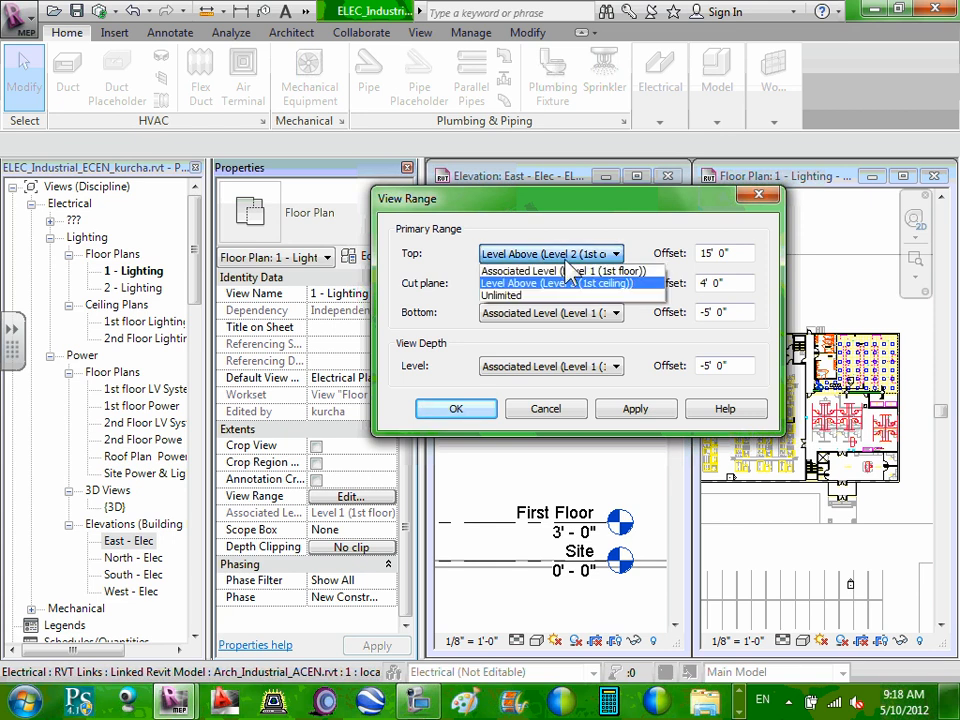
pyautogui.click(620, 283)
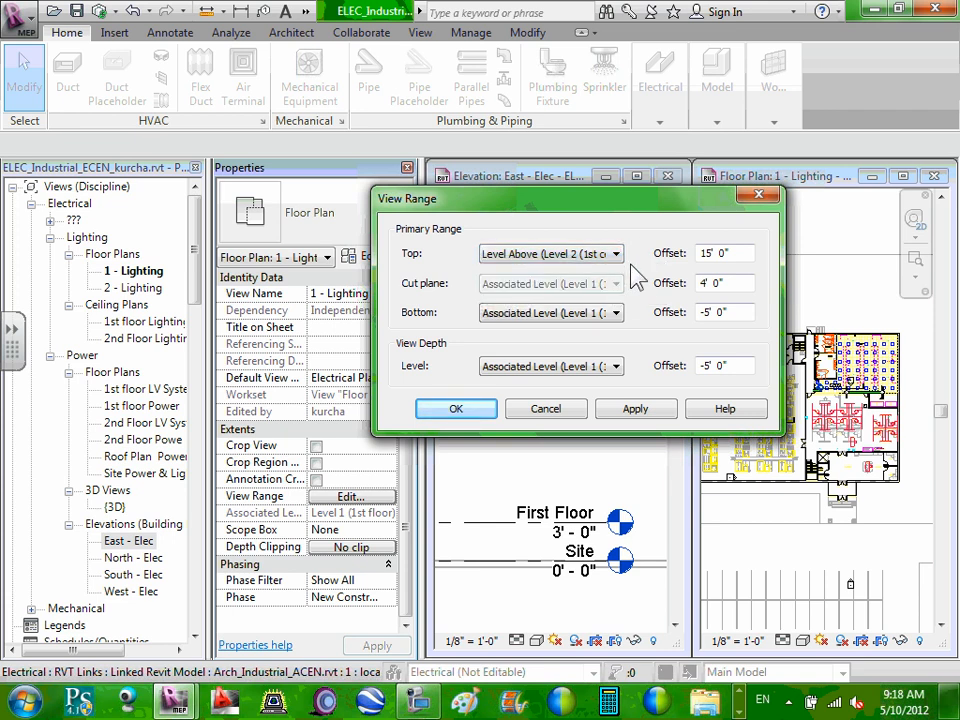
pyautogui.click(474, 410)
# Step: Examine the levels in the East - Elec elevation and the elevation's Graphics properties
pyautogui.click(514, 469)
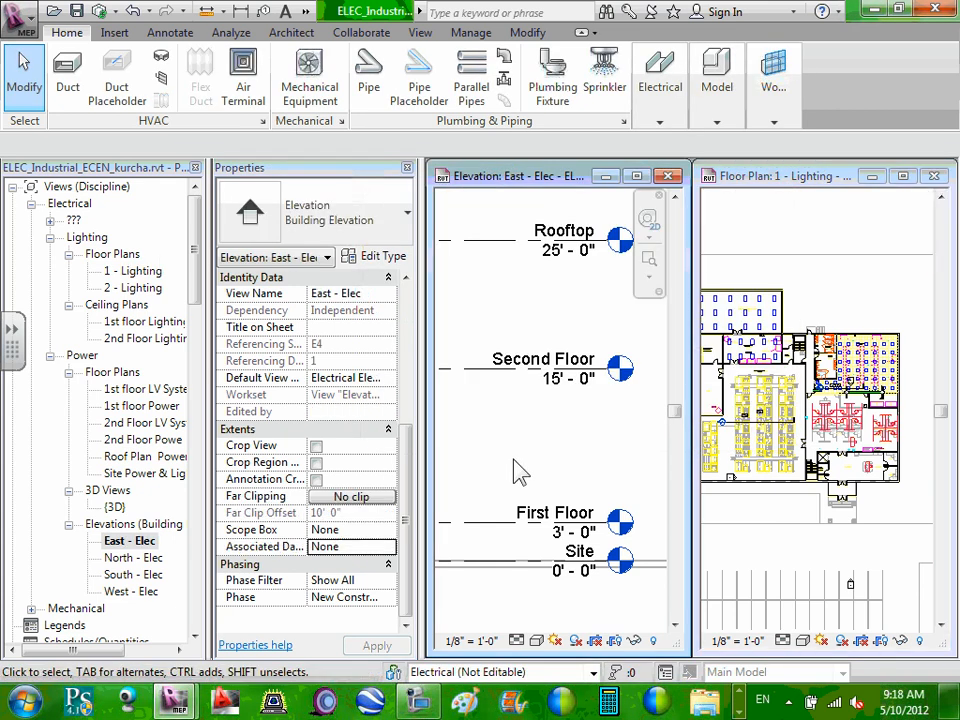
pyautogui.moveTo(531, 452); pyautogui.dragTo(525, 499, button='middle')
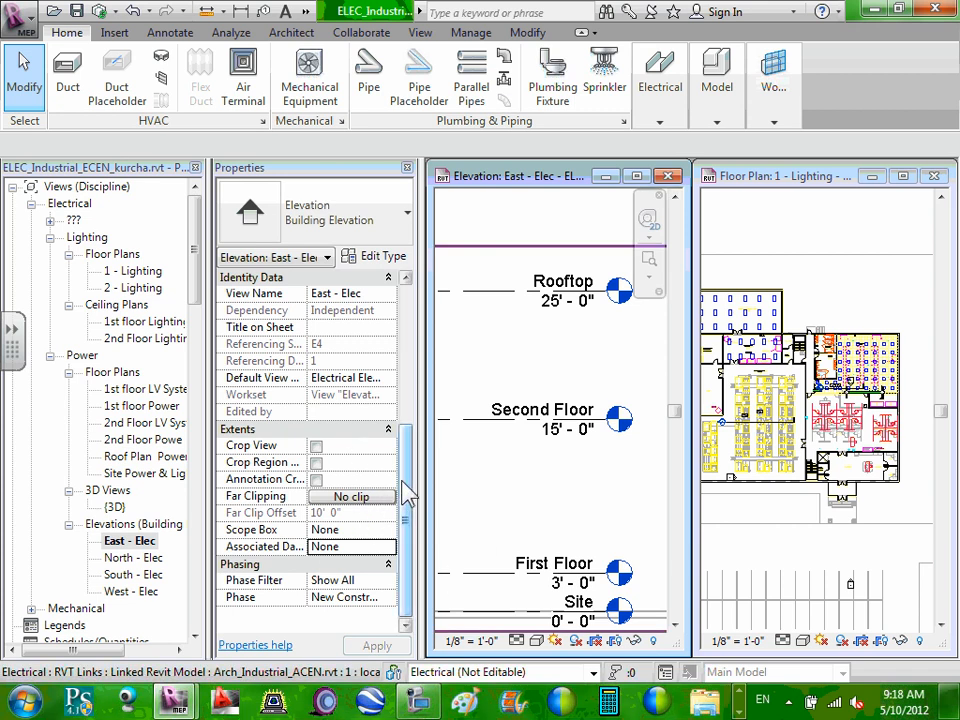
pyautogui.moveTo(403, 493); pyautogui.dragTo(420, 315)
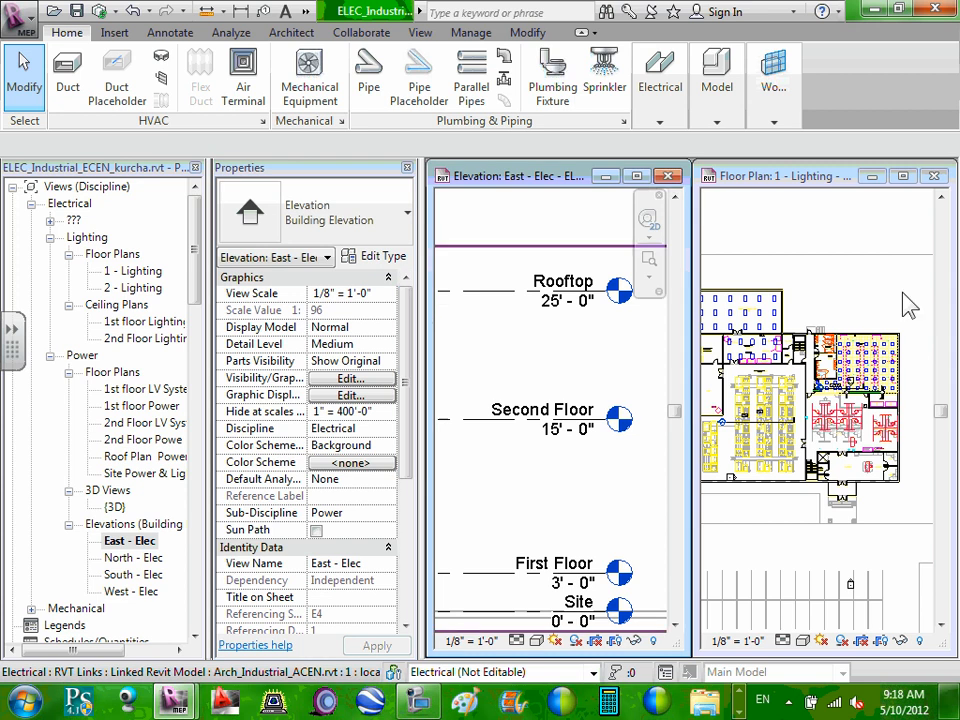
# Step: Try a Top offset of 0 in the view range of the 1 - Lighting floor plan
pyautogui.click(860, 303)
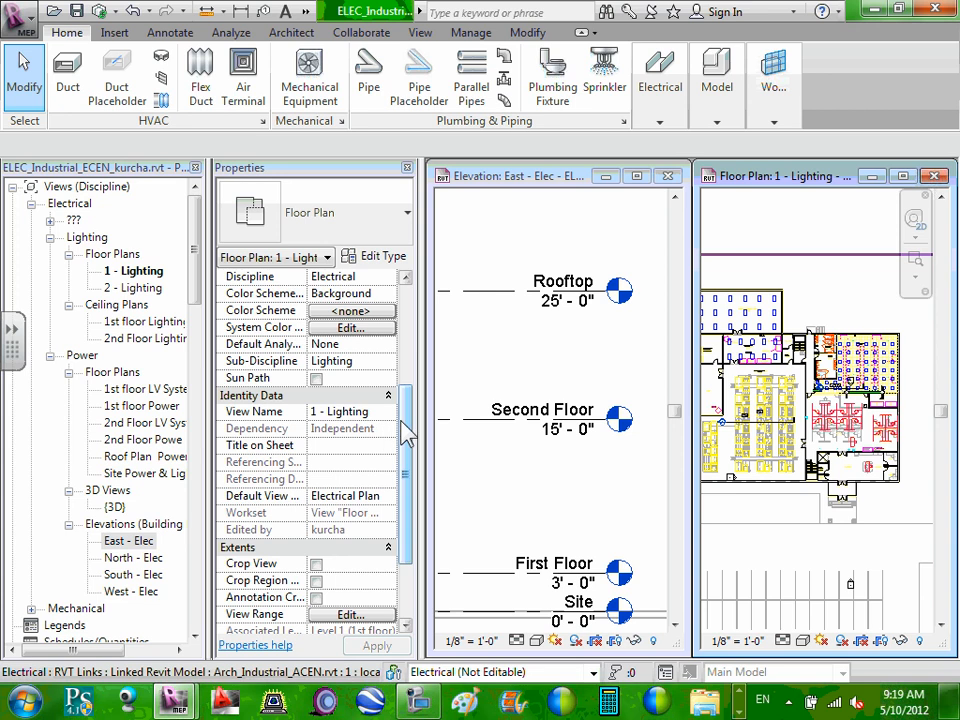
pyautogui.scroll(-4, 400, 425)
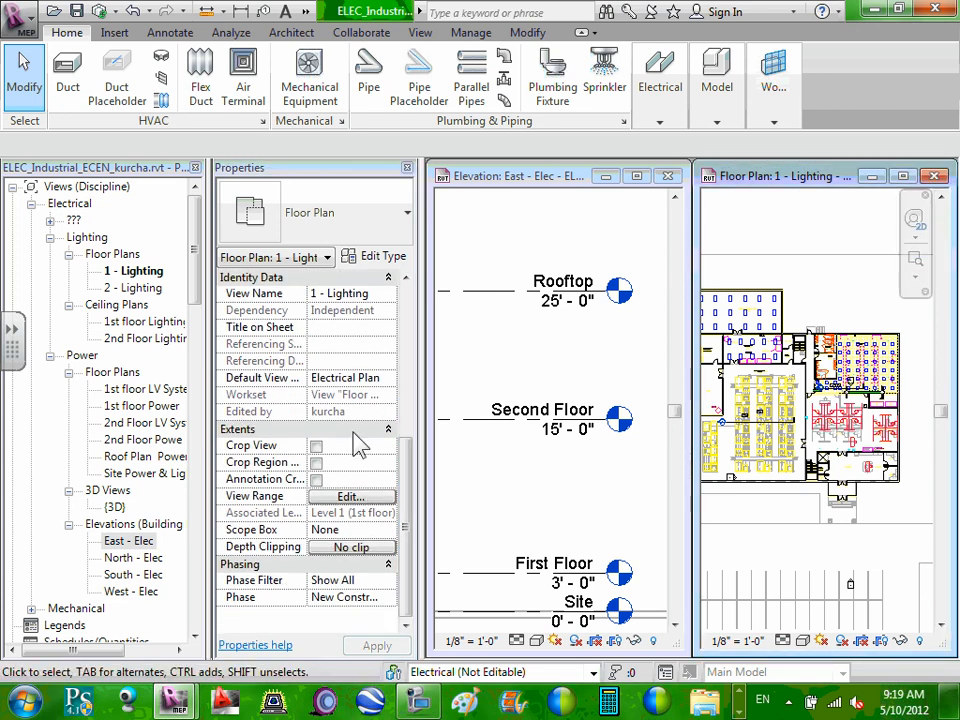
pyautogui.click(352, 497)
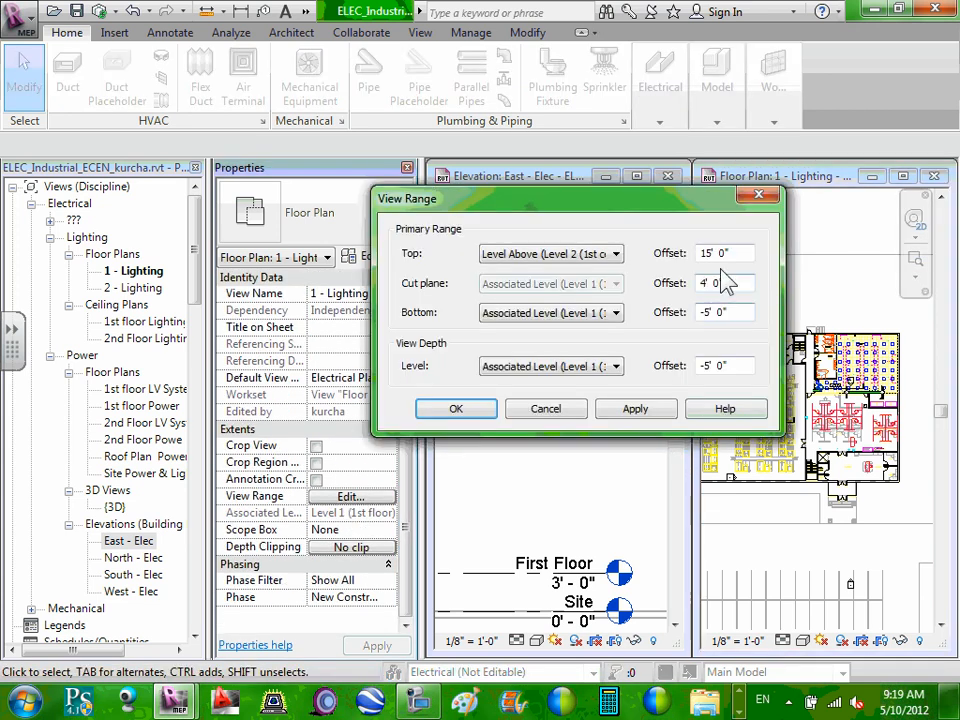
pyautogui.moveTo(733, 253); pyautogui.dragTo(690, 262)
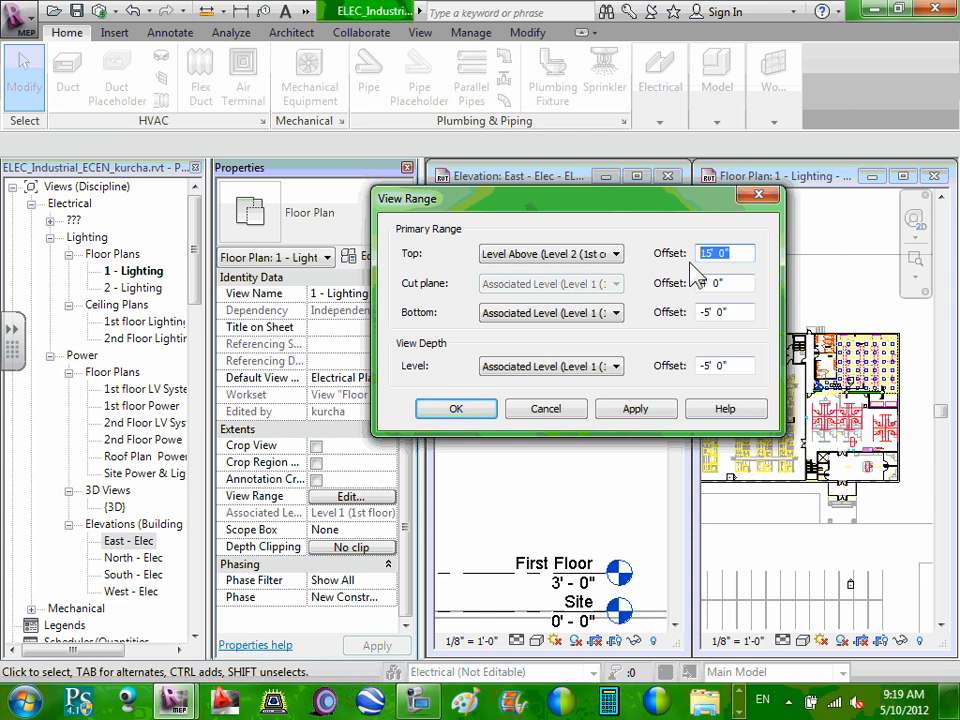
pyautogui.write('0')
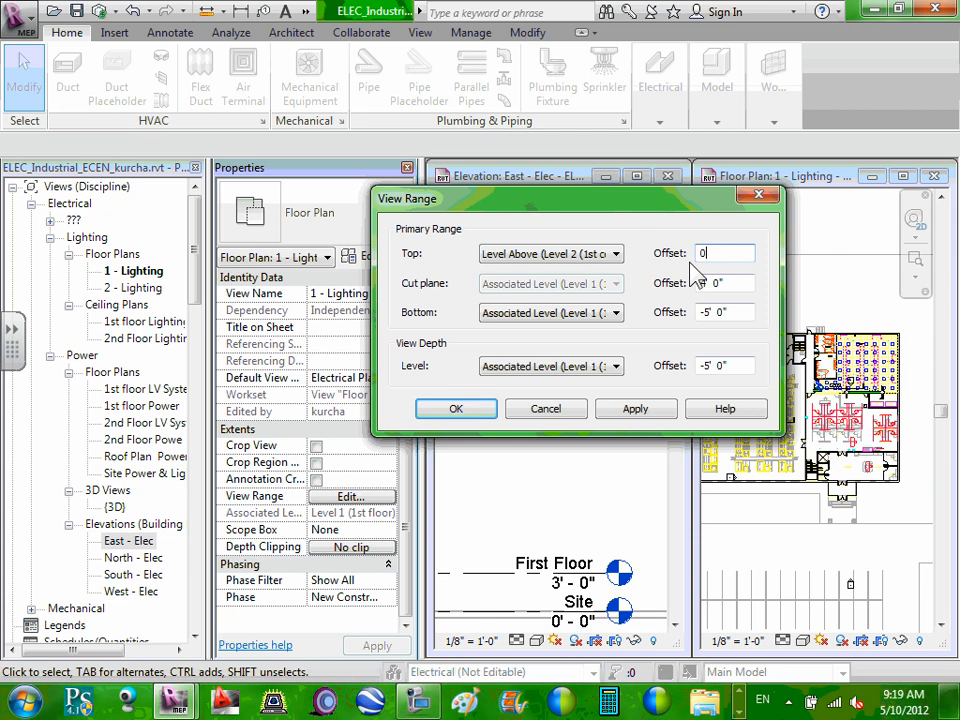
pyautogui.click(462, 411)
# Step: Compare the East - Elec elevation's levels and Extents properties with the view range offsets of the 1 - Lighting plan
pyautogui.click(596, 580)
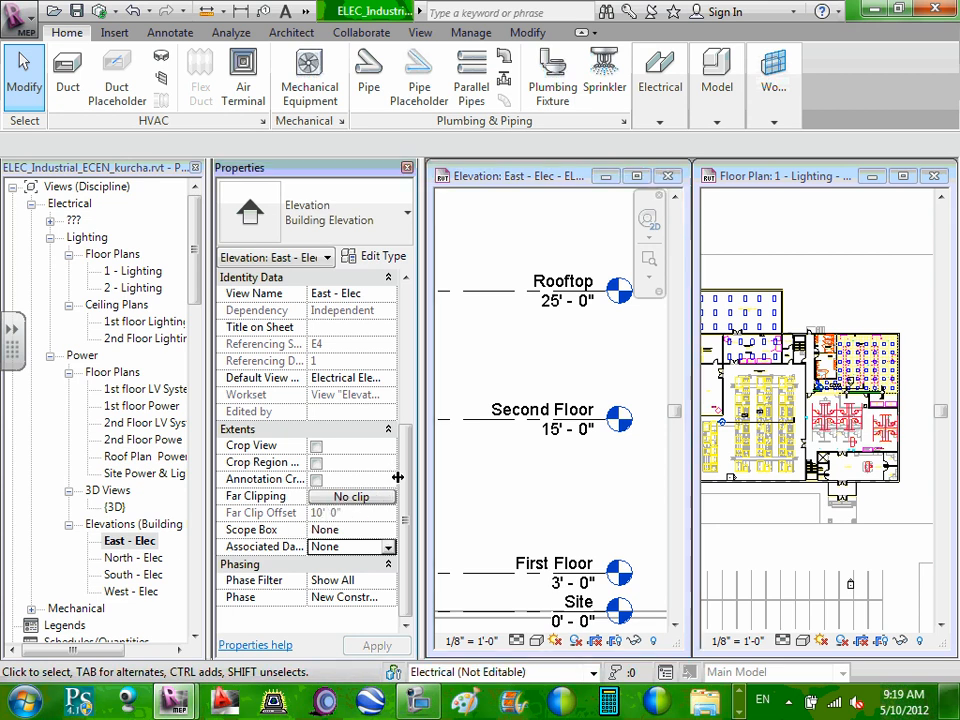
pyautogui.moveTo(407, 497); pyautogui.dragTo(418, 452)
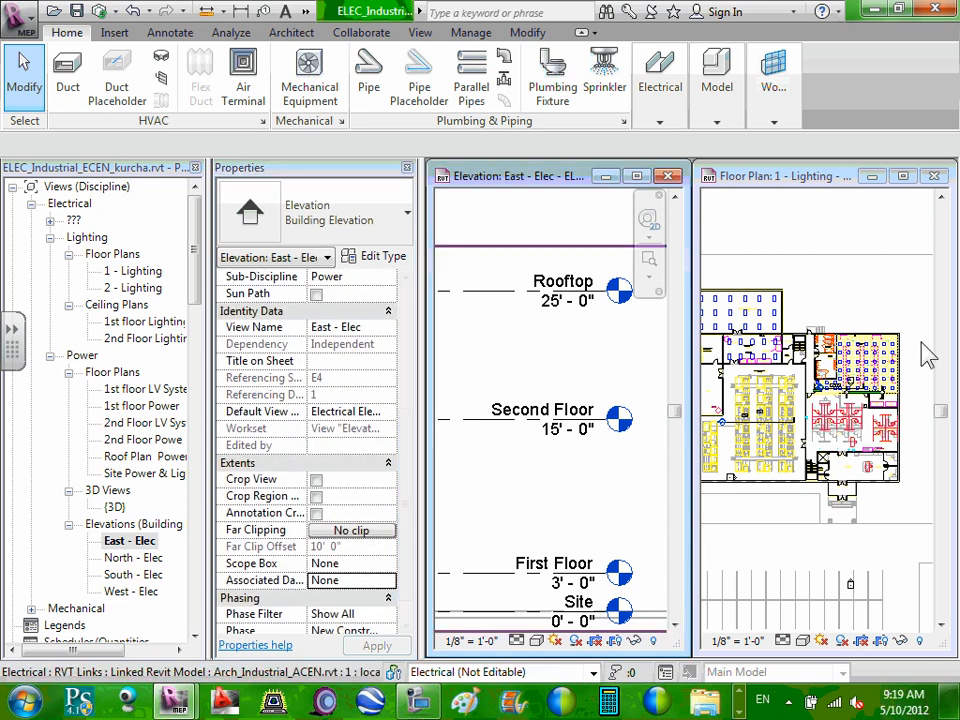
pyautogui.click(849, 308)
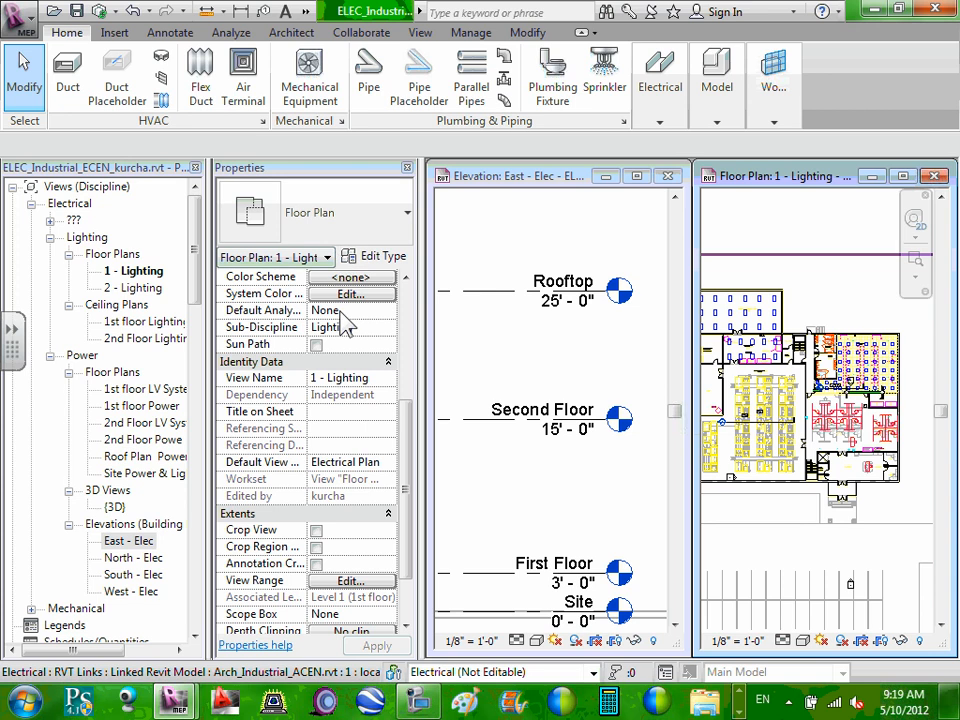
pyautogui.click(350, 581)
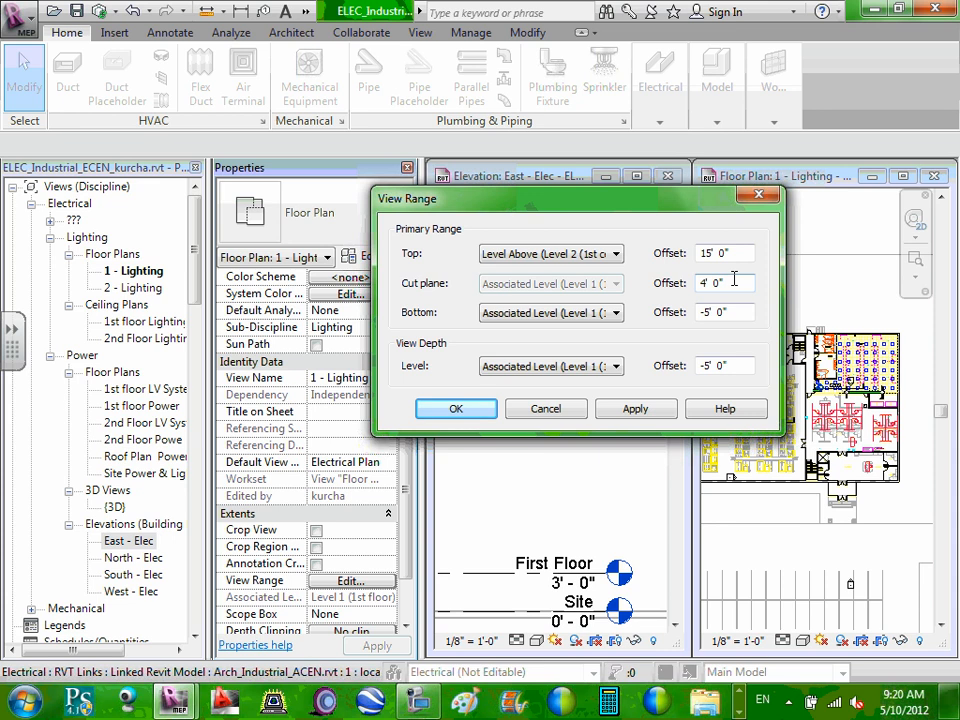
pyautogui.click(462, 411)
# Step: Try to apply a cut plane offset of 32' 0" in the 1 - Lighting plan's view range
pyautogui.scroll(3, 850, 410)
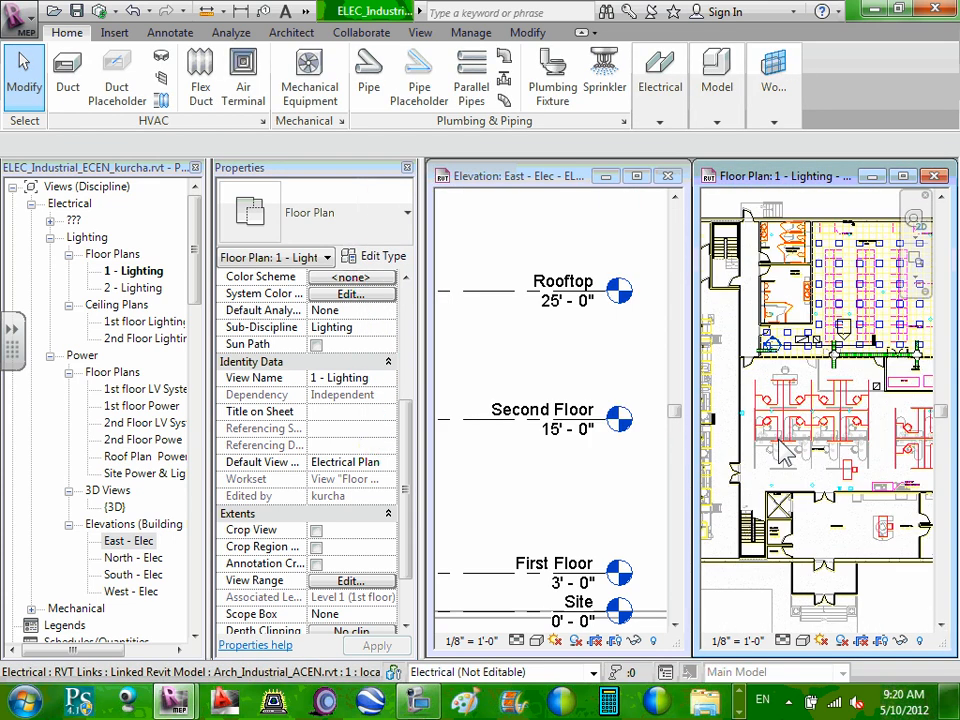
pyautogui.moveTo(717, 503); pyautogui.dragTo(776, 490, button='middle')
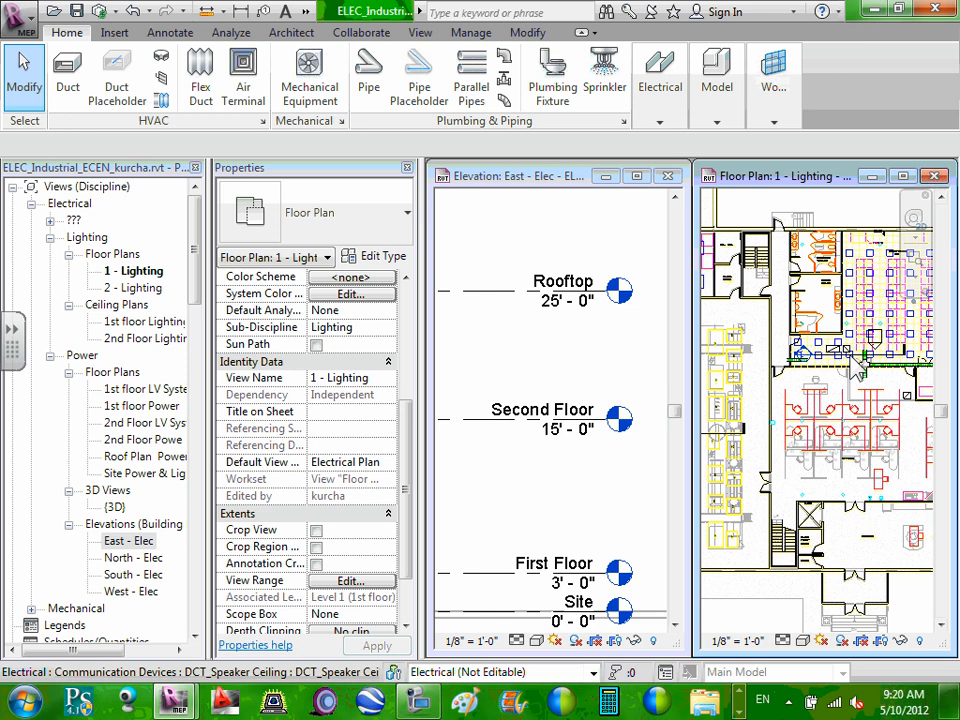
pyautogui.scroll(2, 848, 354)
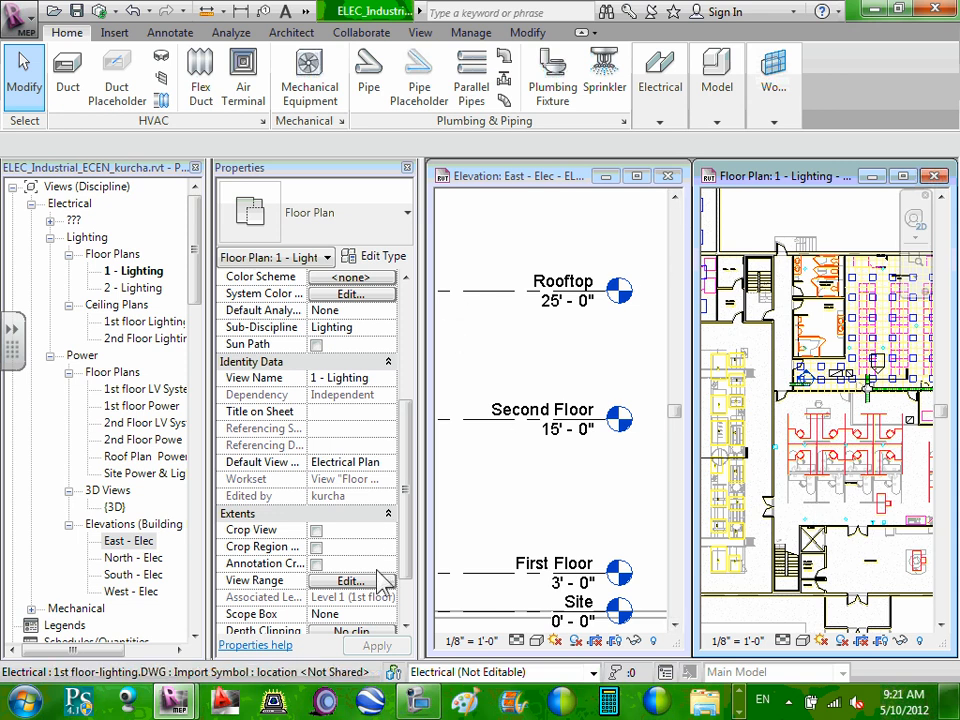
pyautogui.click(383, 580)
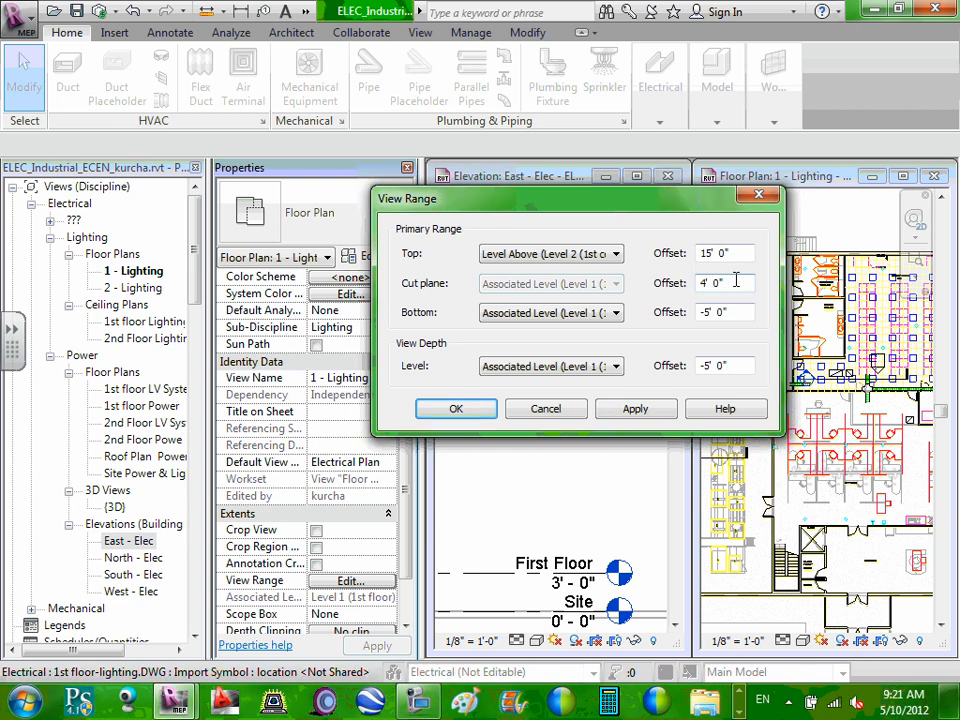
pyautogui.moveTo(713, 284); pyautogui.dragTo(688, 288)
pyautogui.click(726, 284)
pyautogui.moveTo(726, 284); pyautogui.dragTo(632, 290)
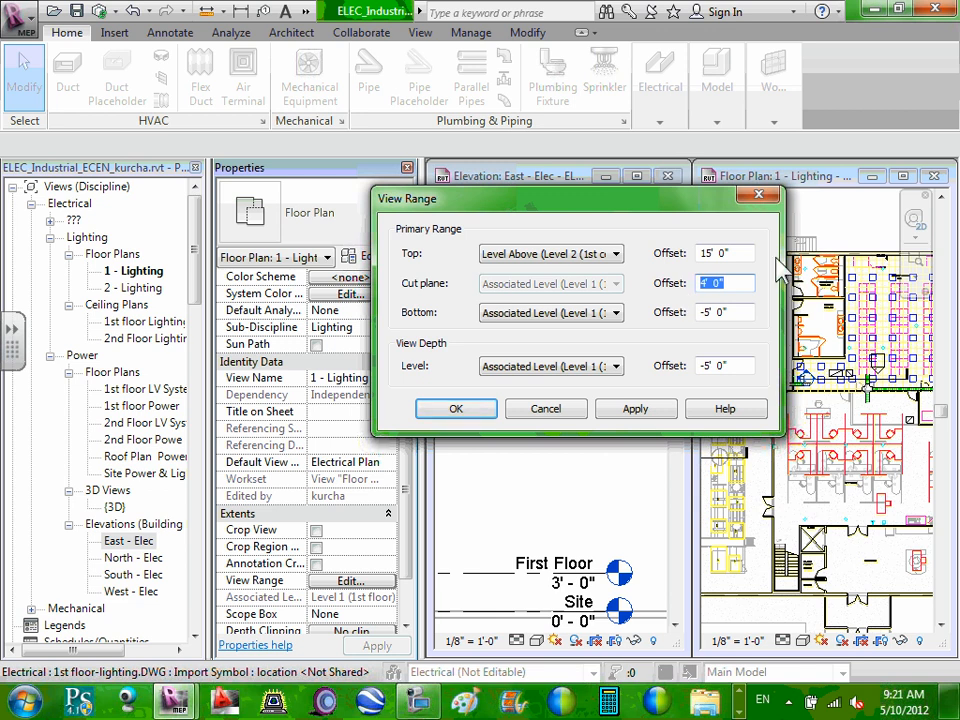
pyautogui.write('32')
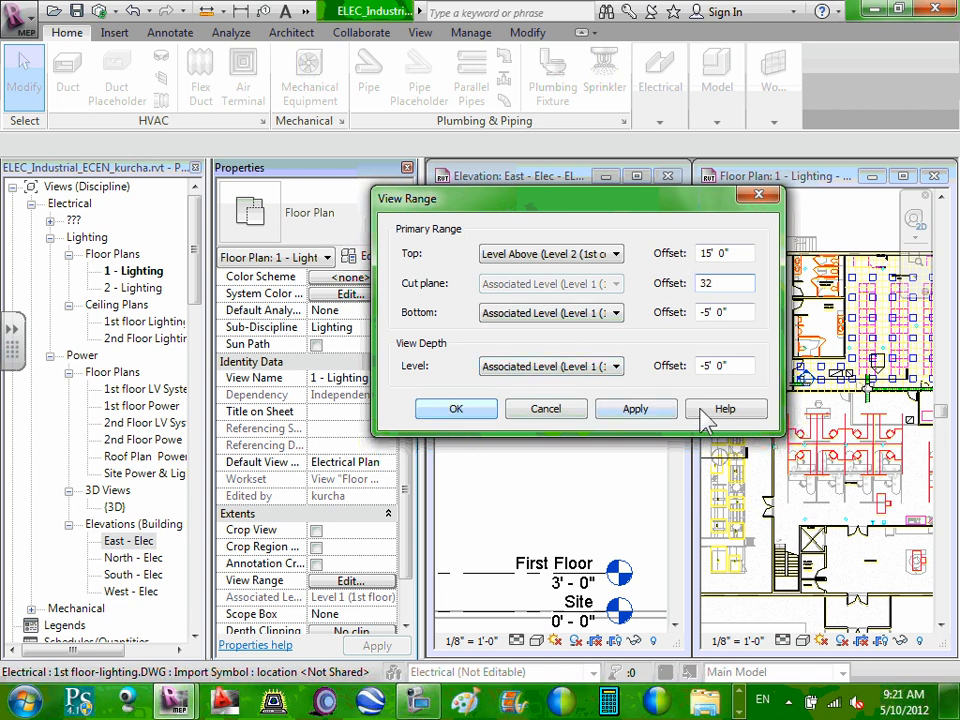
pyautogui.click(636, 408)
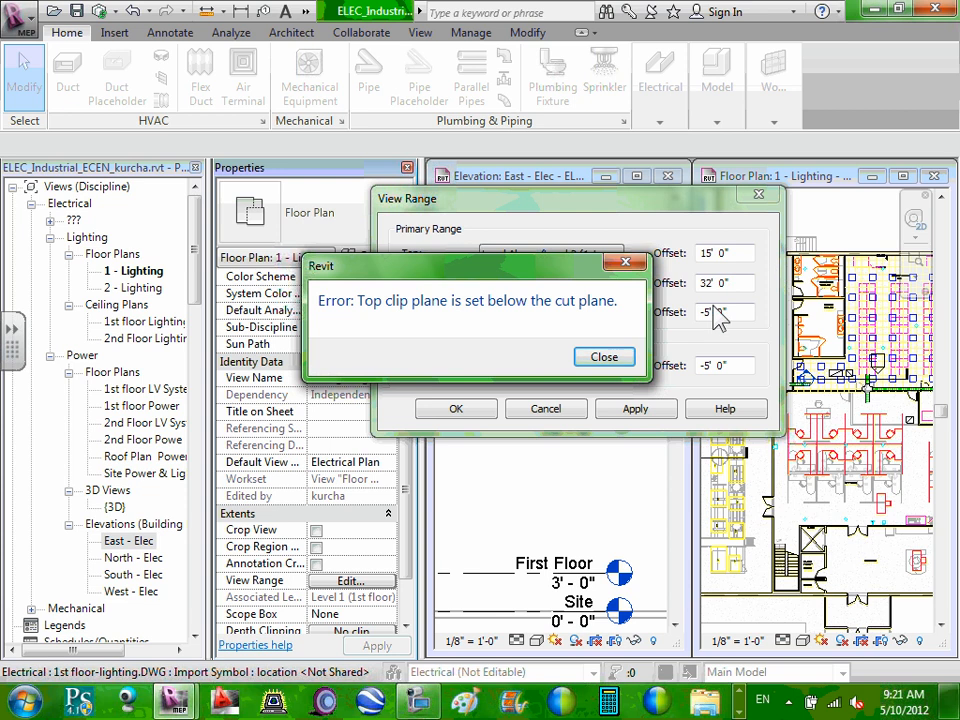
pyautogui.click(604, 357)
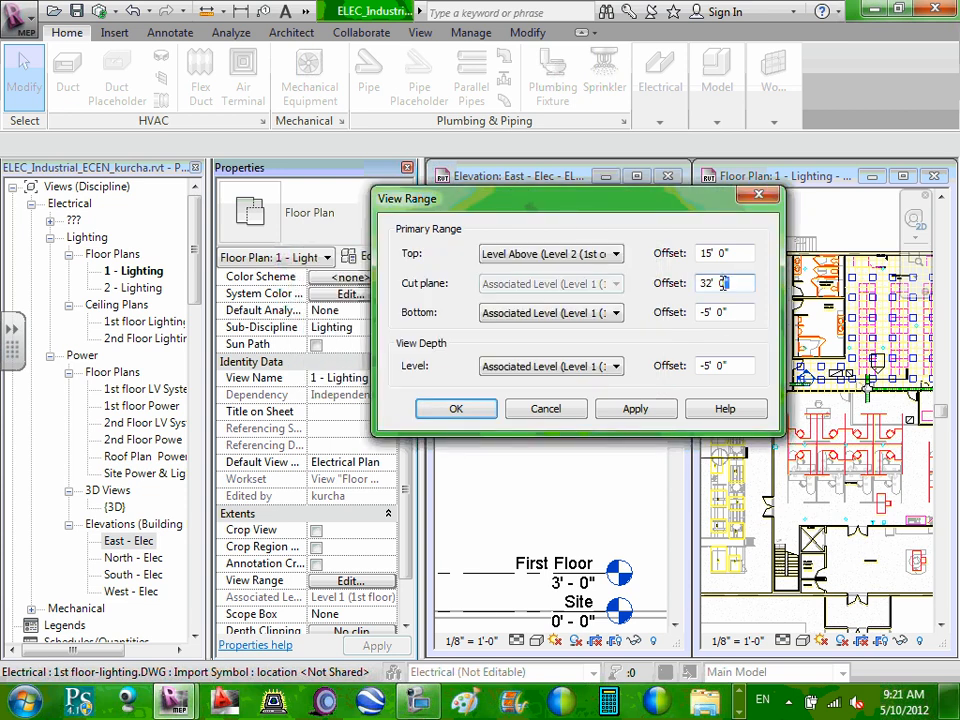
# Step: Try to apply cut plane offsets of 30' 0" and 29' 0" in the view range
pyautogui.doubleClick(710, 285)
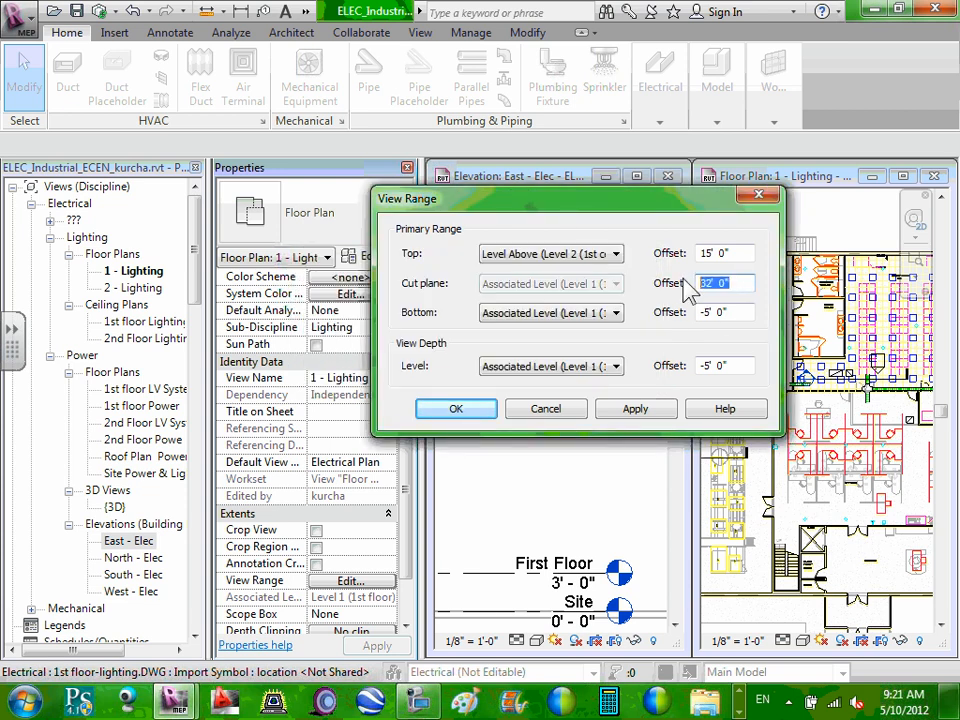
pyautogui.write('30')
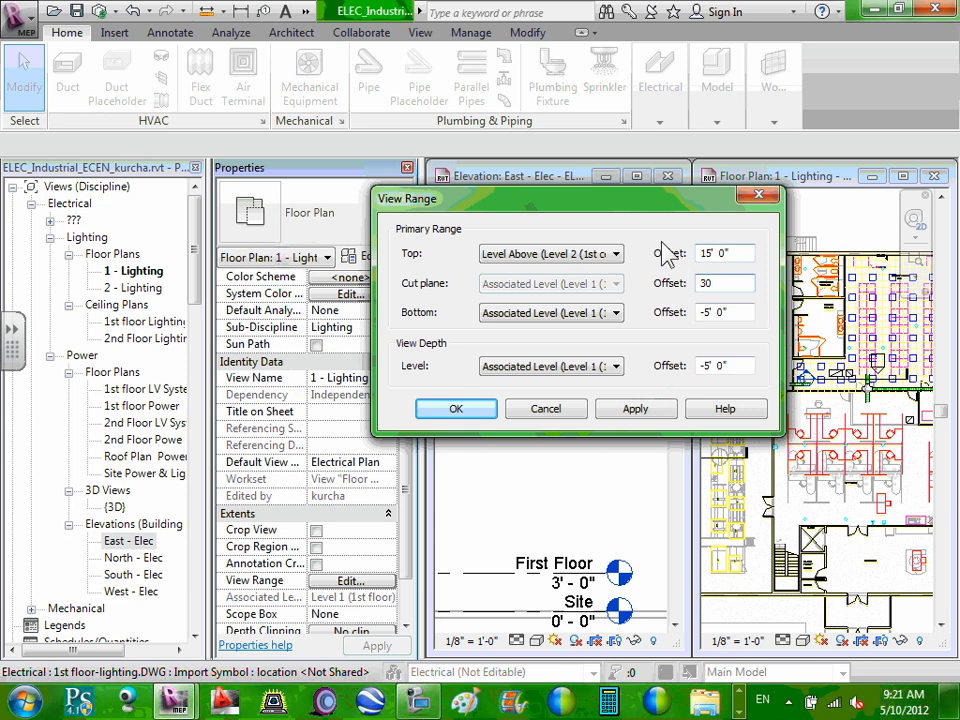
pyautogui.click(638, 425)
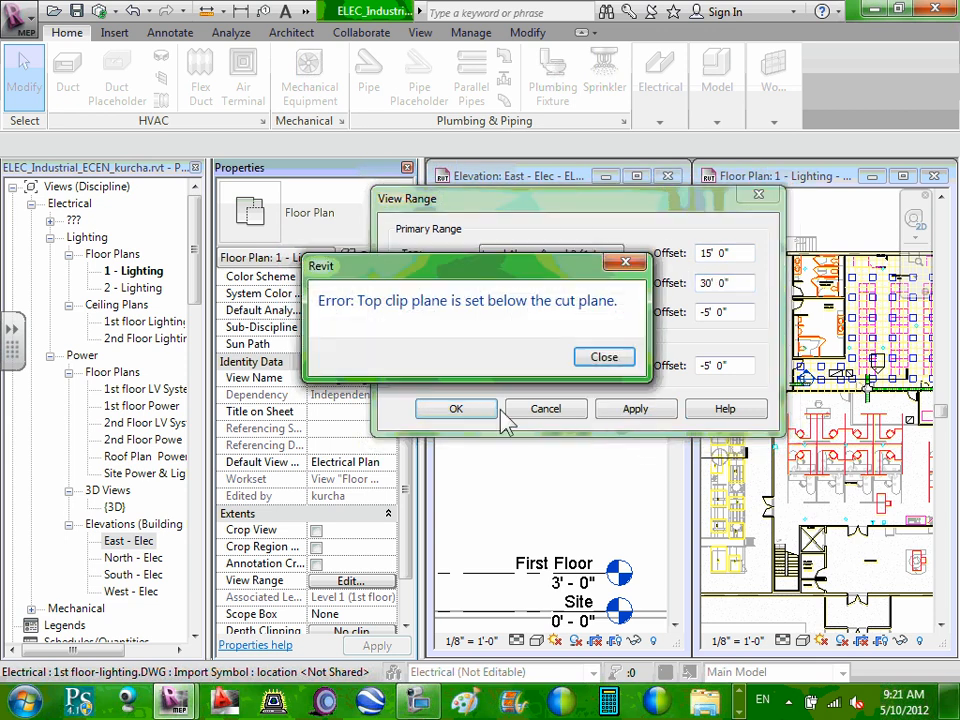
pyautogui.click(604, 357)
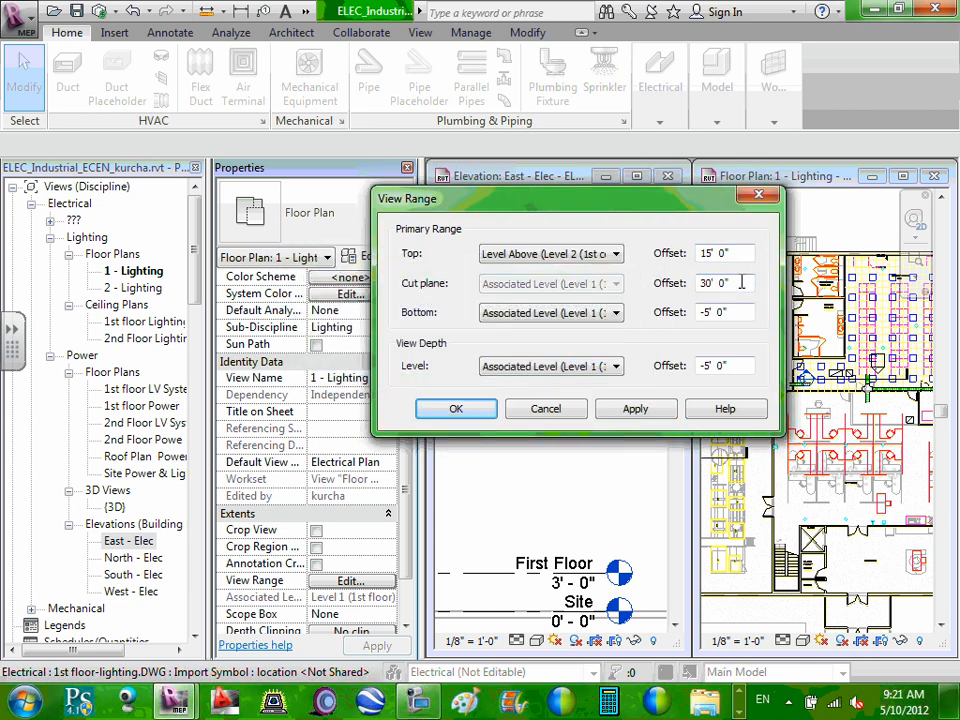
pyautogui.moveTo(741, 283); pyautogui.dragTo(694, 283)
pyautogui.write('29')
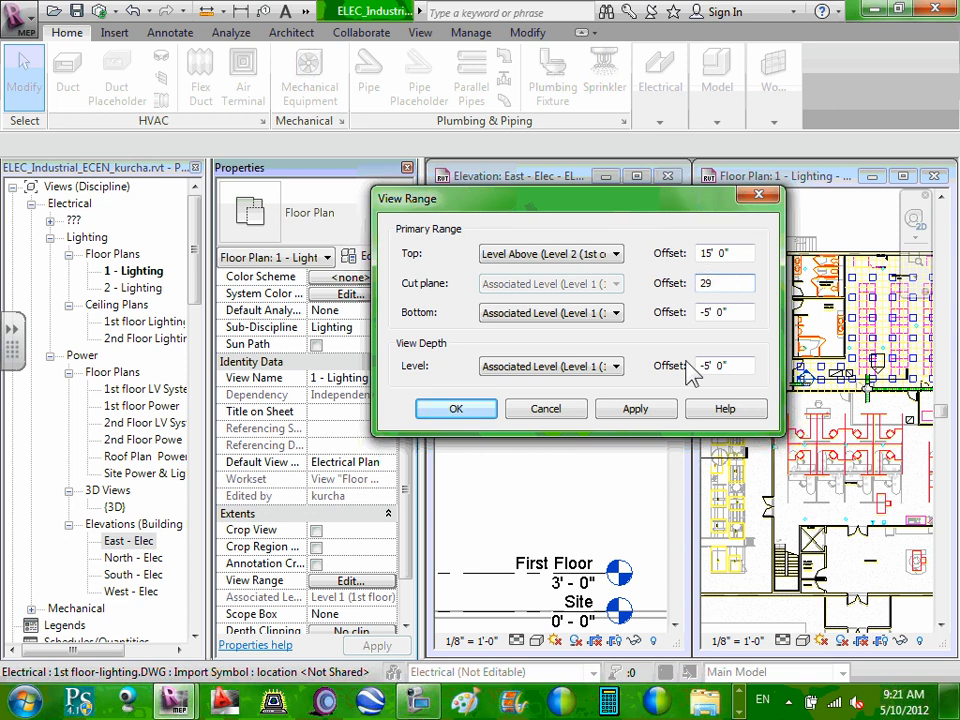
pyautogui.click(638, 410)
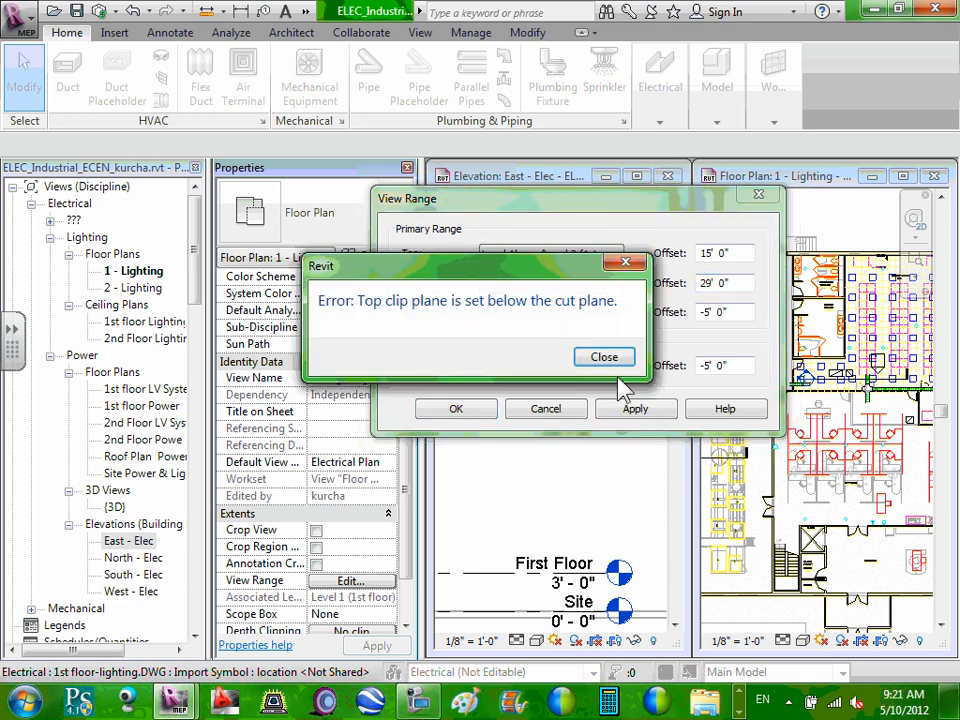
pyautogui.click(612, 362)
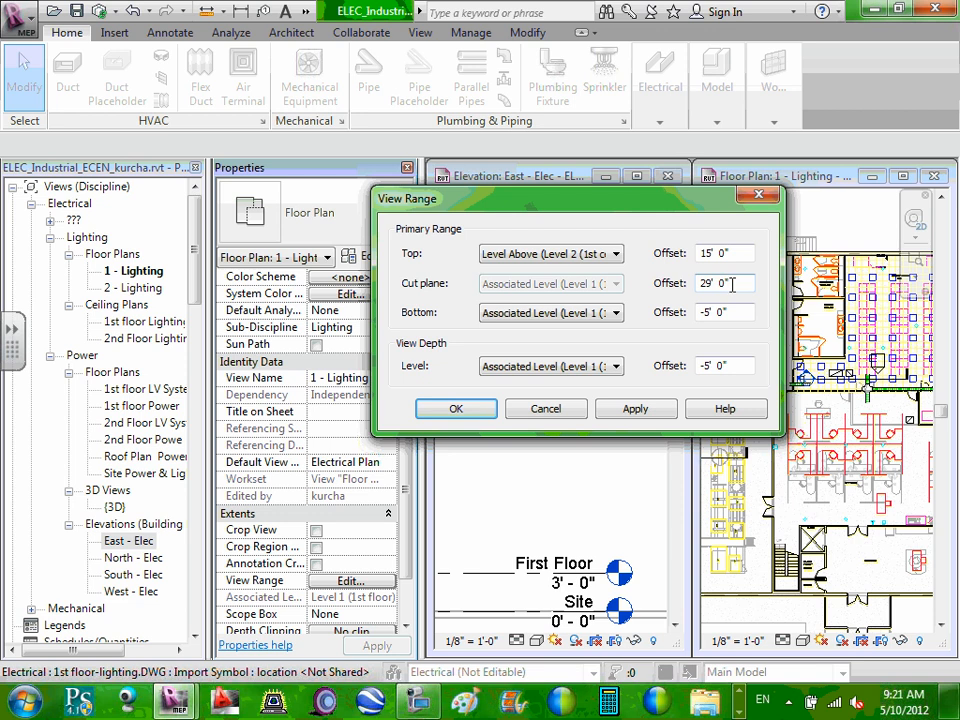
# Step: Apply a cut plane offset of 4' 0" in the view range and raise it to 10' 0"
pyautogui.write('4')
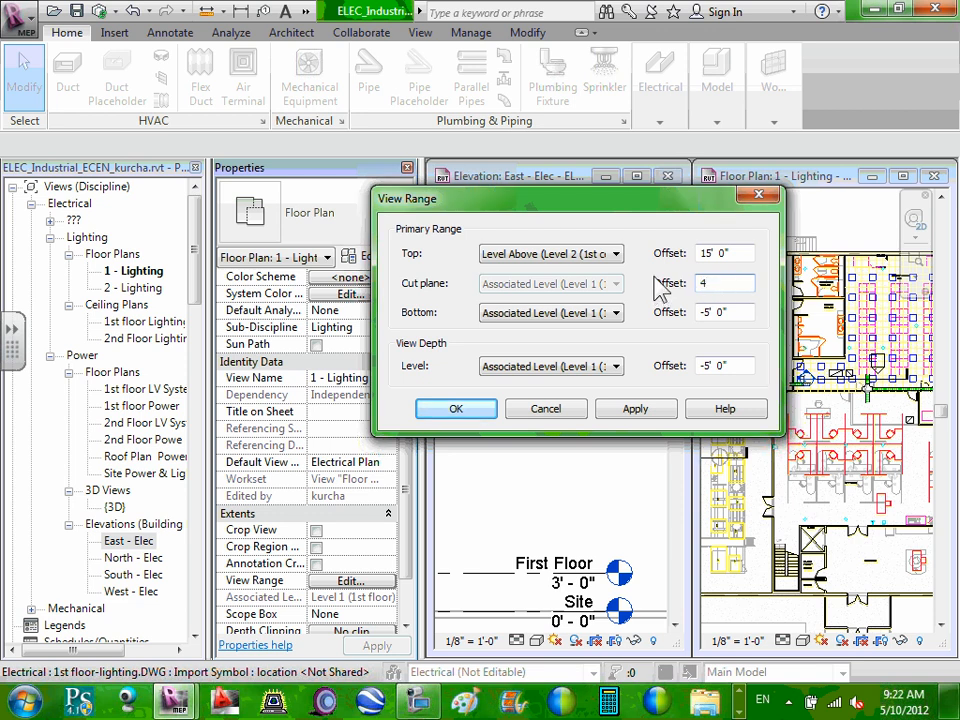
pyautogui.click(638, 408)
pyautogui.doubleClick(728, 284)
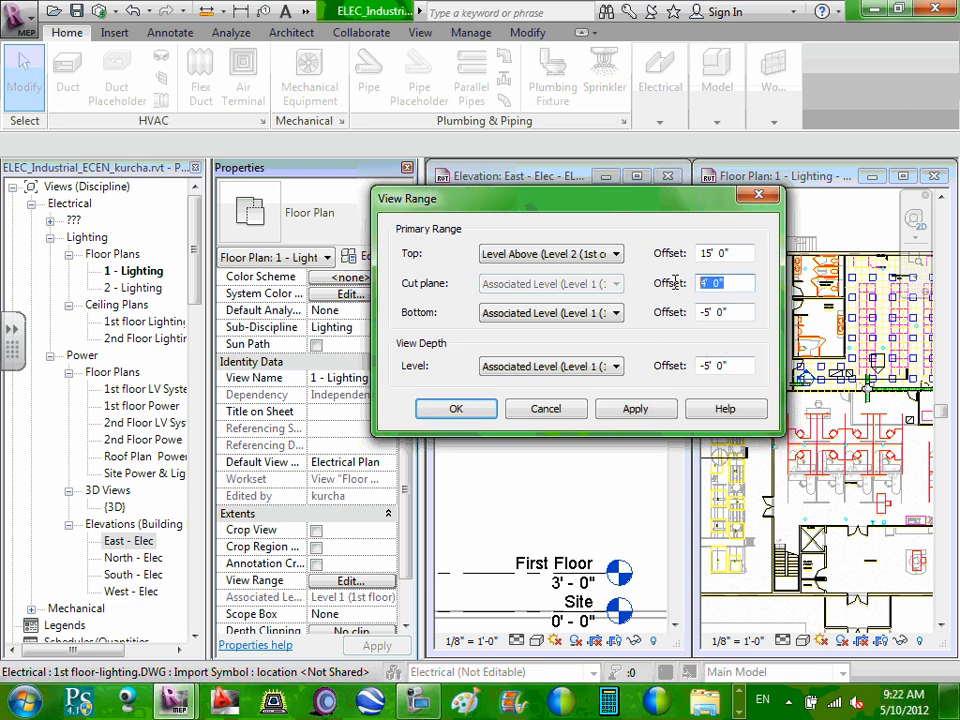
pyautogui.write('10')
pyautogui.click(658, 412)
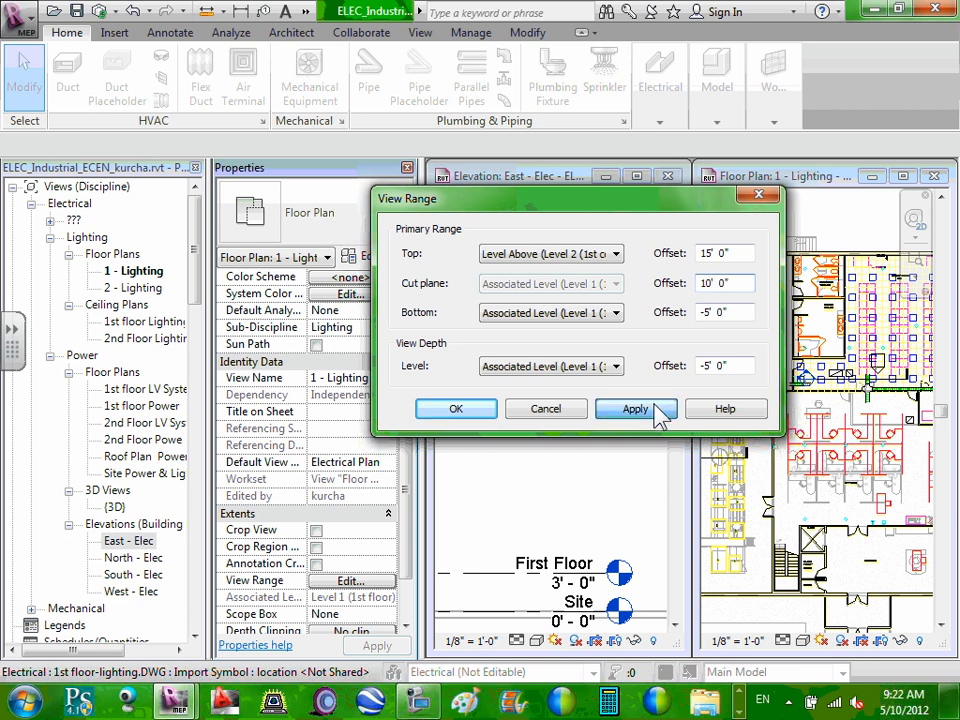
# Step: Finish editing the cut plane offset and close the View Range settings of the 1 - Lighting plan
pyautogui.doubleClick(730, 284)
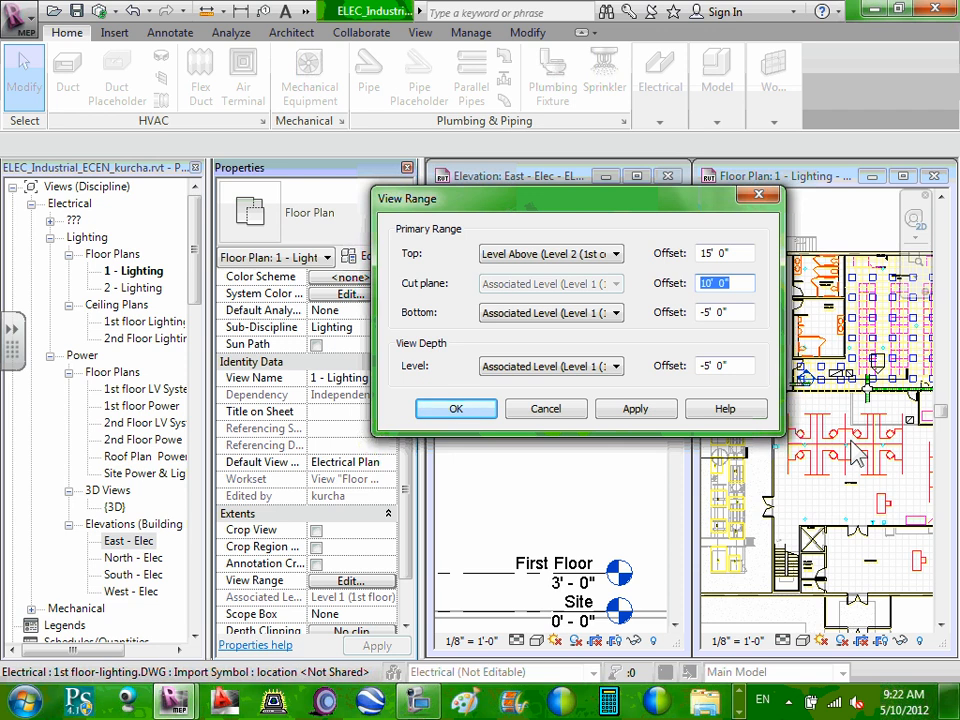
pyautogui.click(509, 408)
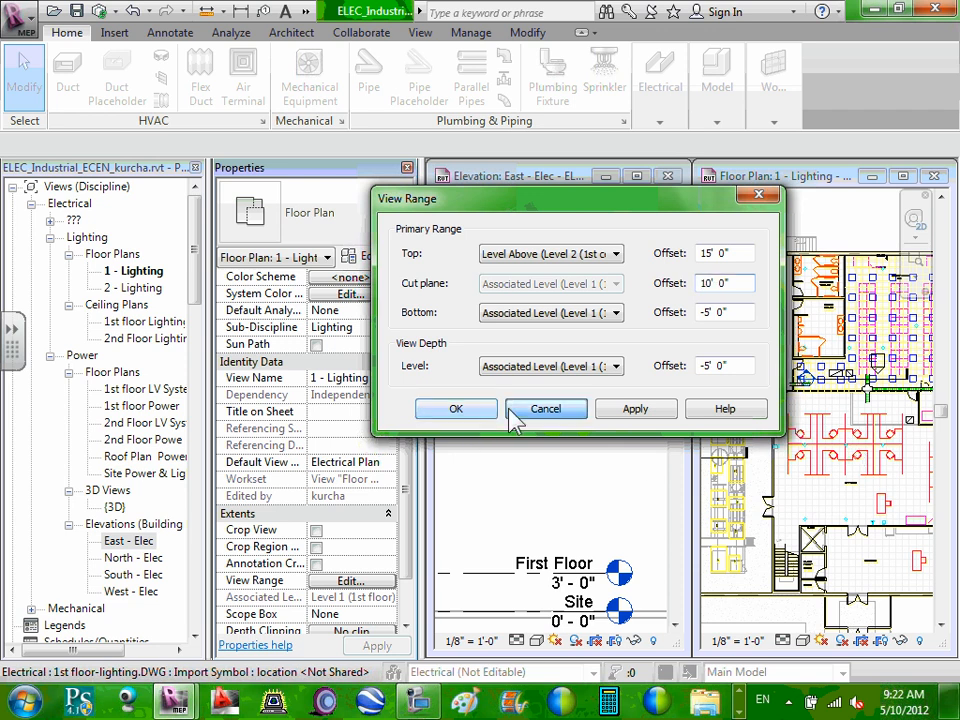
# Step: Browse the US Imperial templates for a new project, select Electrical-Default.rte, and cancel creating the project
pyautogui.click(116, 35)
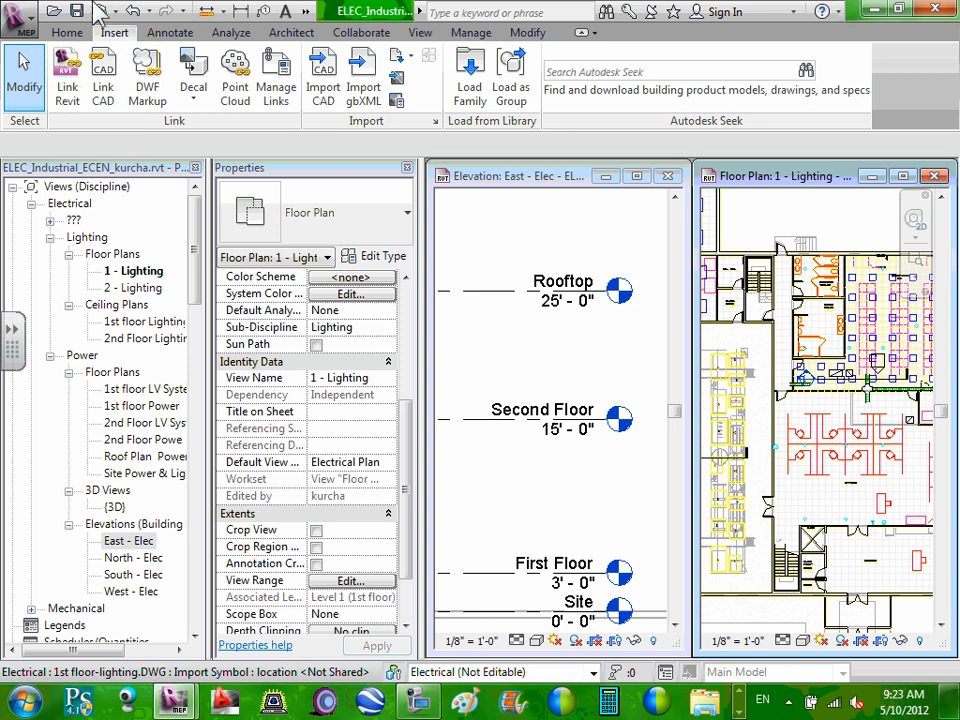
pyautogui.click(30, 30)
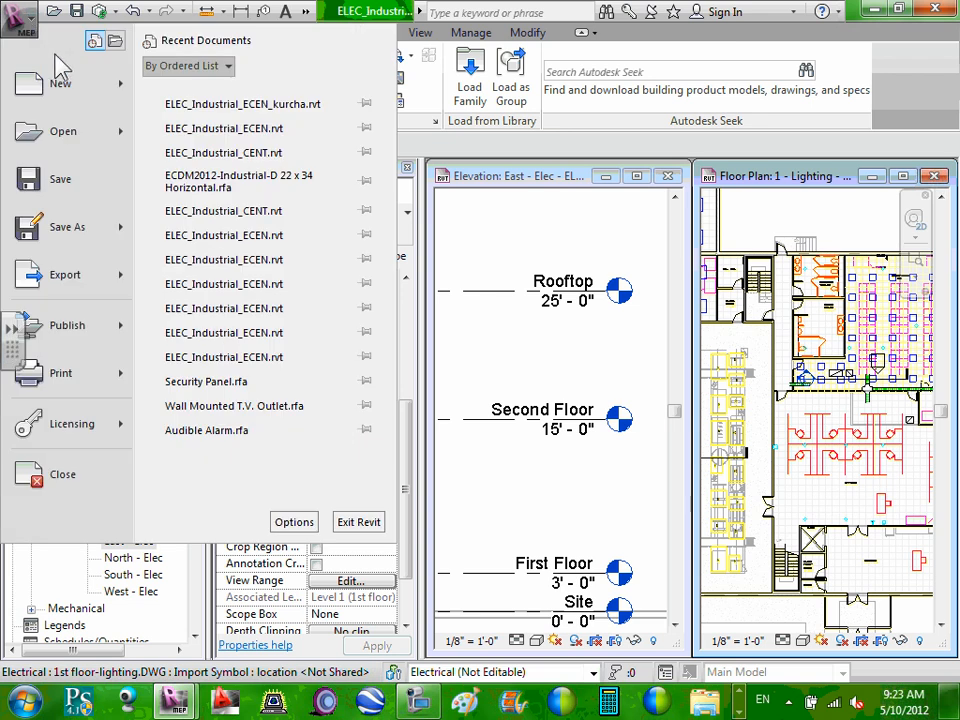
pyautogui.moveTo(67, 86)
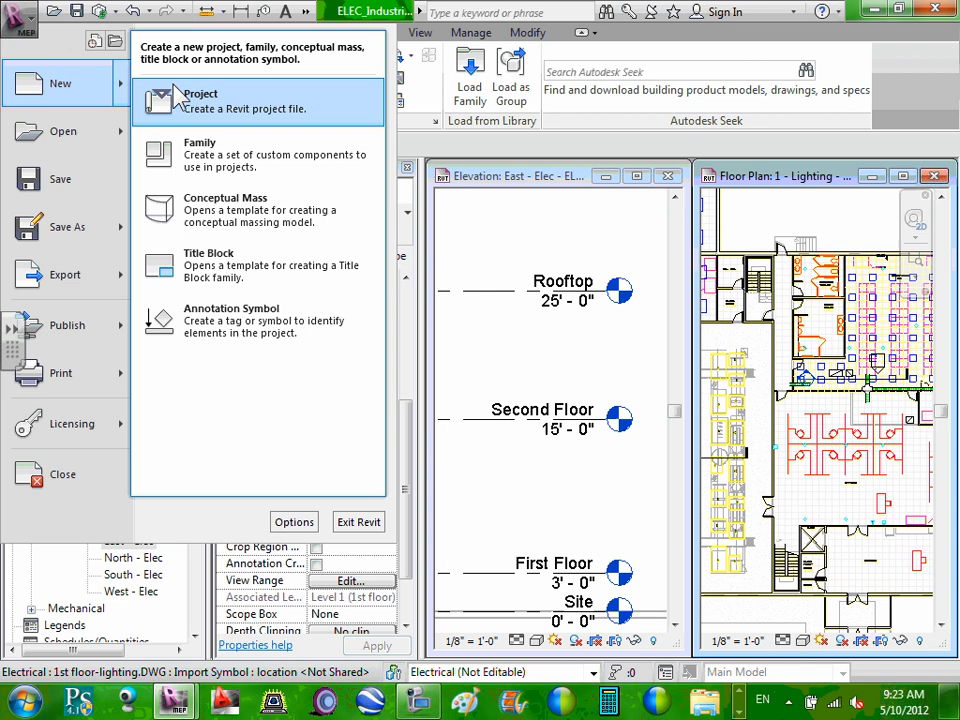
pyautogui.click(243, 118)
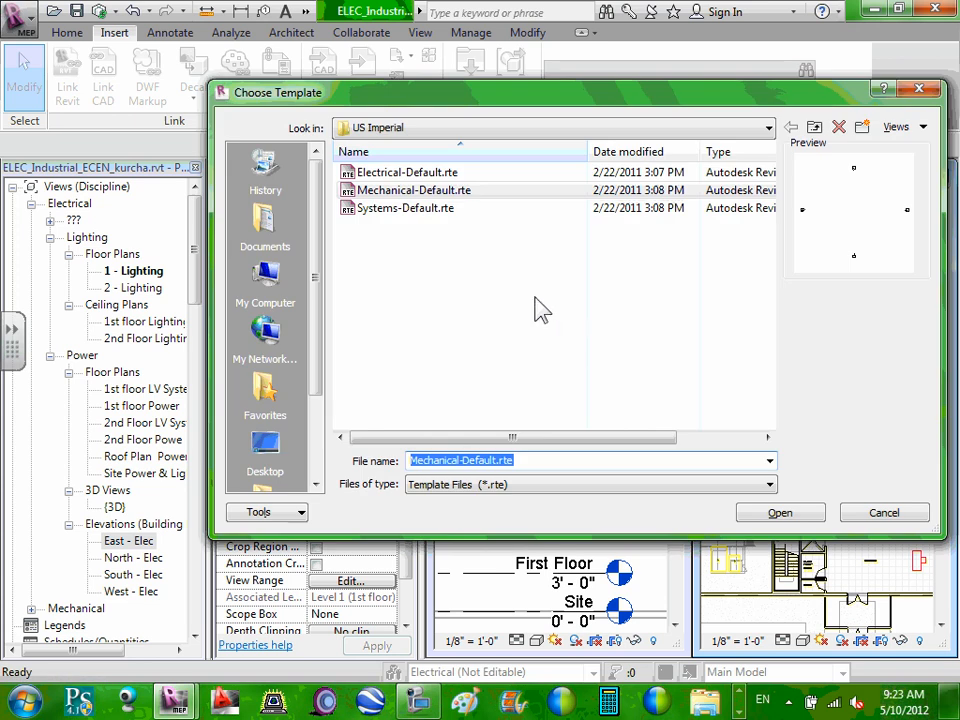
pyautogui.click(415, 173)
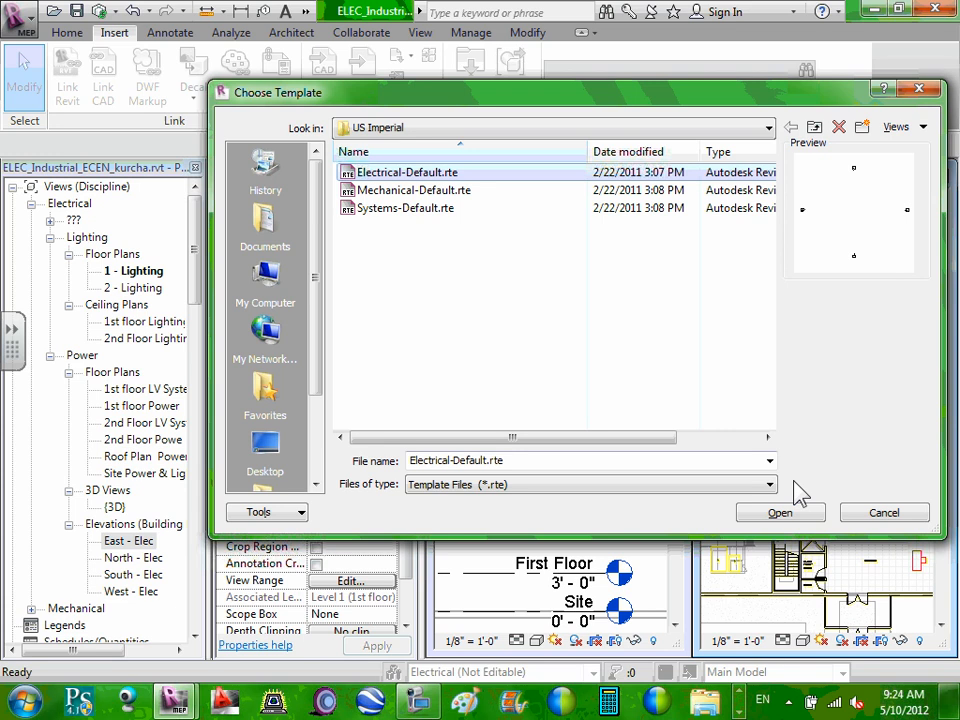
pyautogui.click(882, 513)
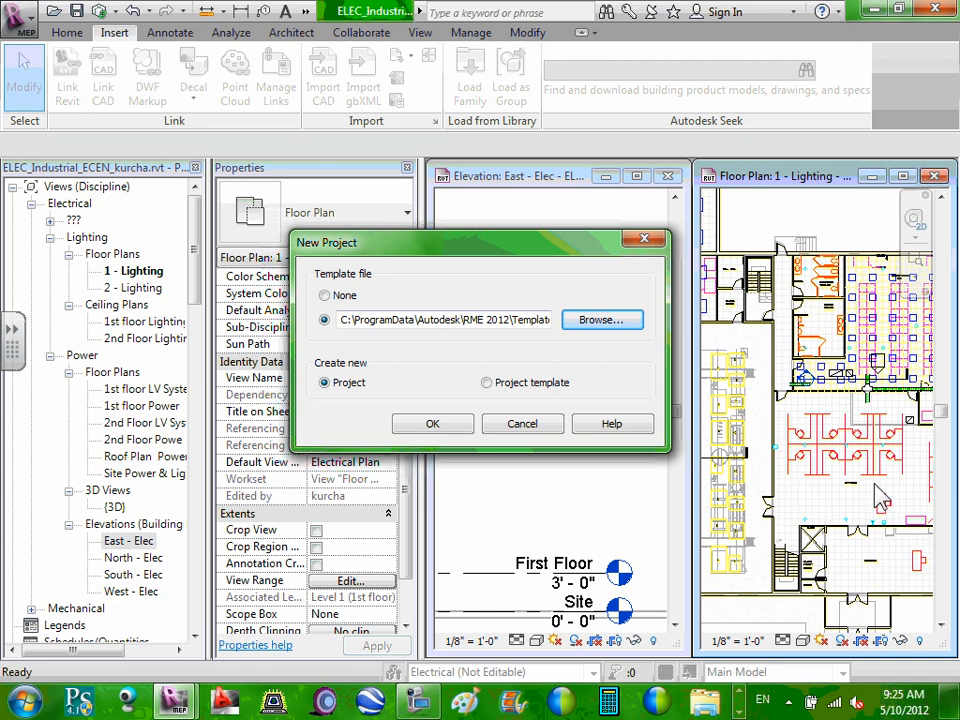
pyautogui.click(521, 424)
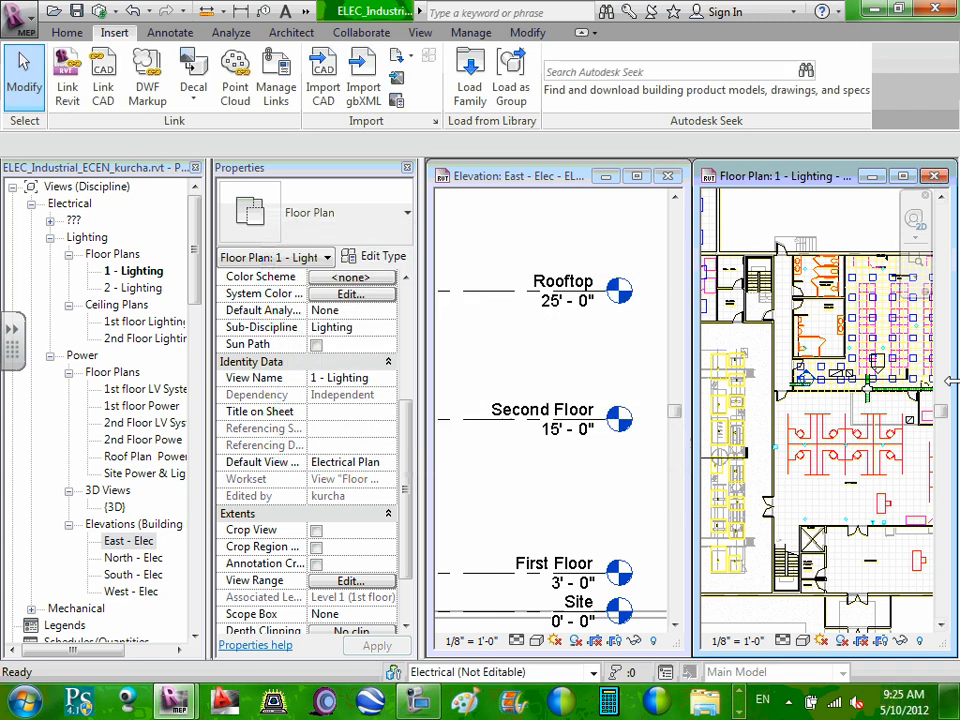
# Step: Create a new floor plan view for Level 1 (1st floor), allowing duplicates of existing views
pyautogui.moveTo(402, 428); pyautogui.dragTo(409, 465)
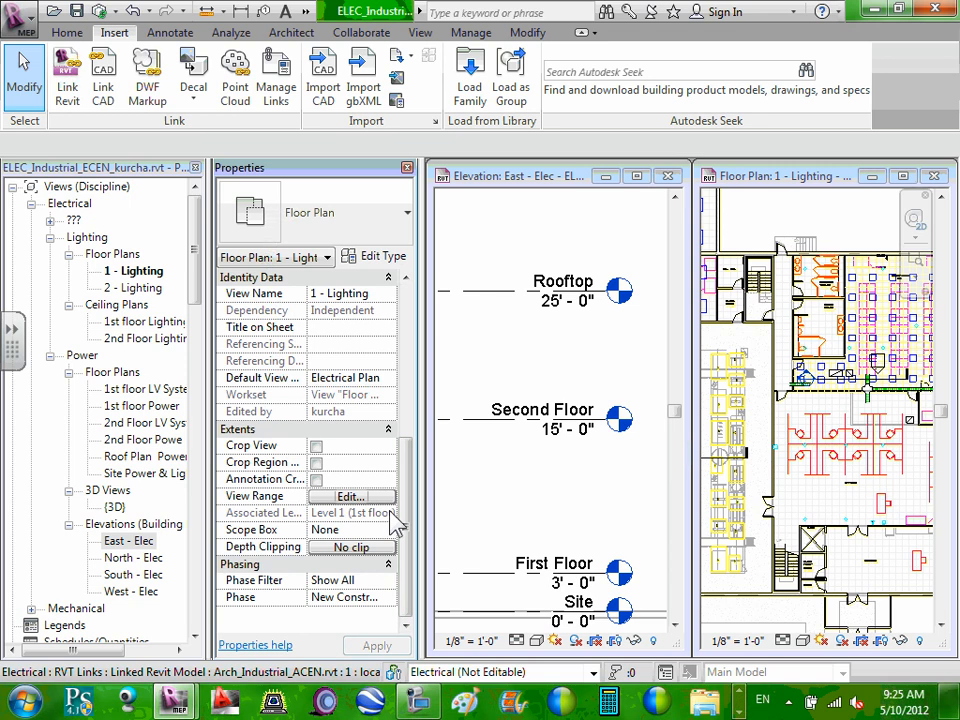
pyautogui.click(56, 34)
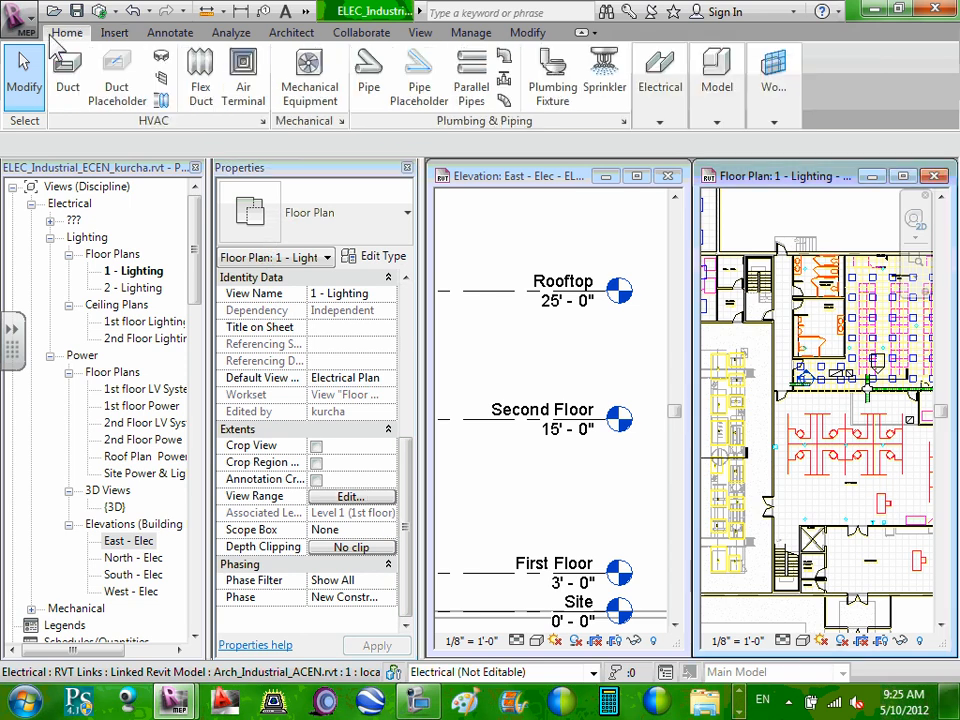
pyautogui.click(113, 33)
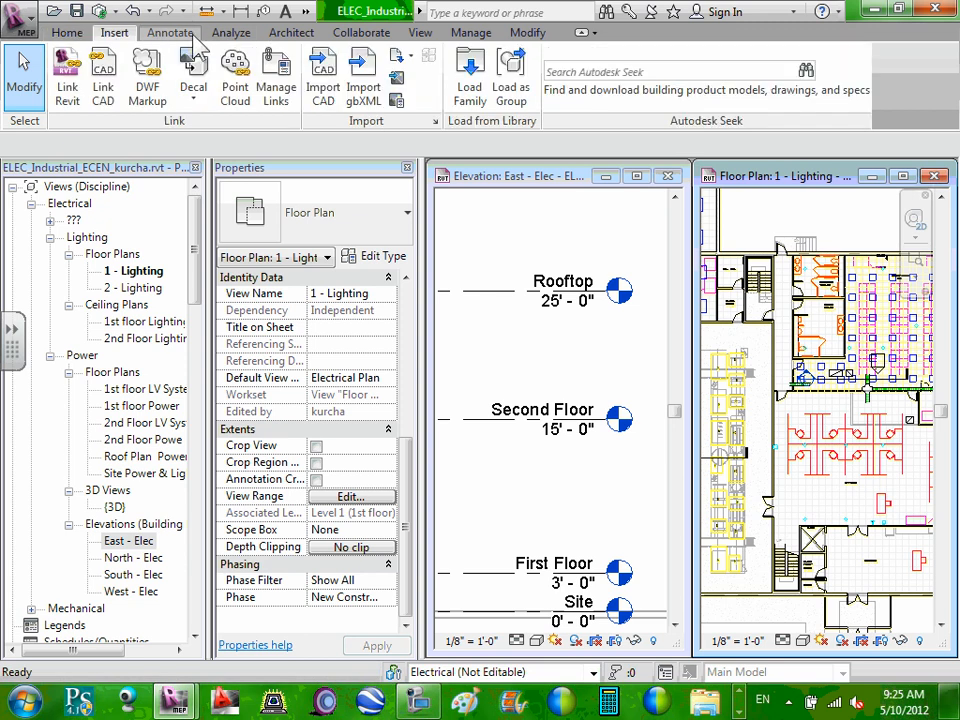
pyautogui.click(171, 33)
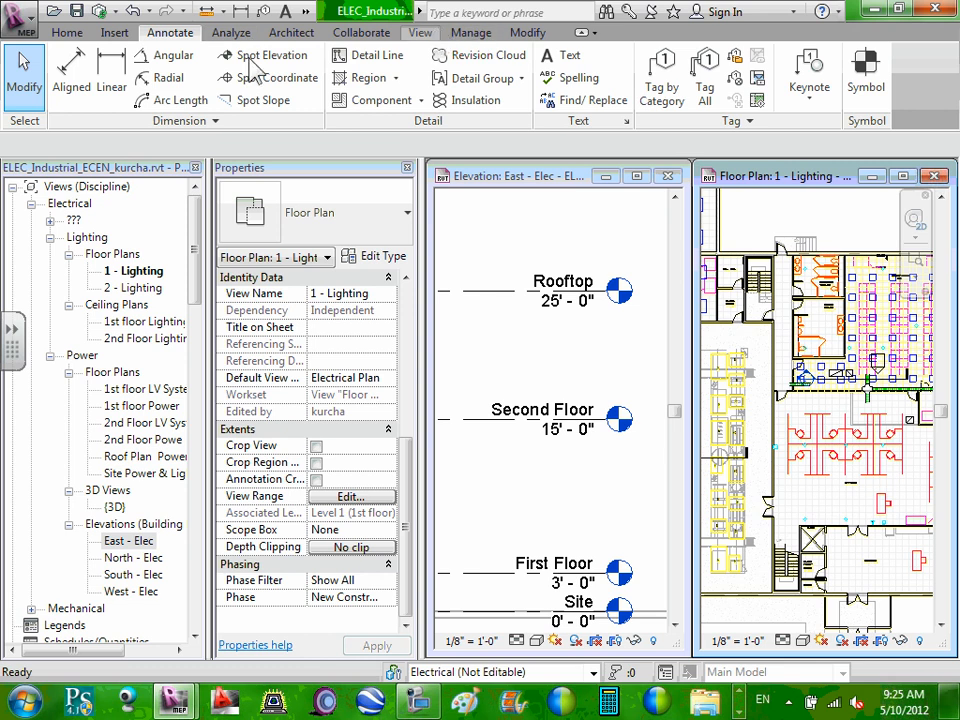
pyautogui.click(420, 33)
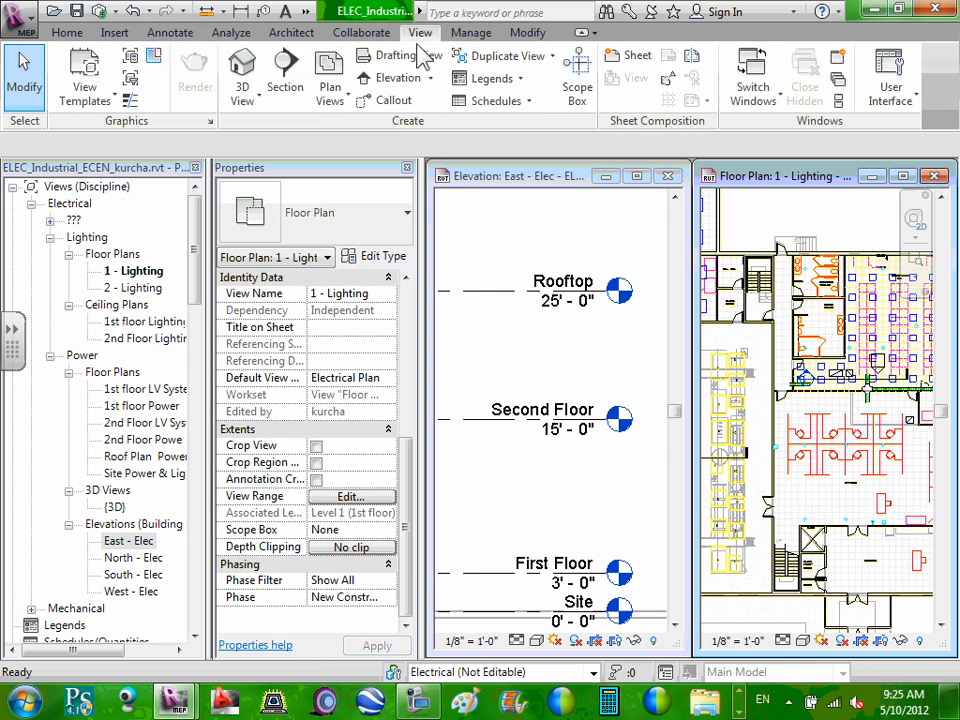
pyautogui.click(346, 96)
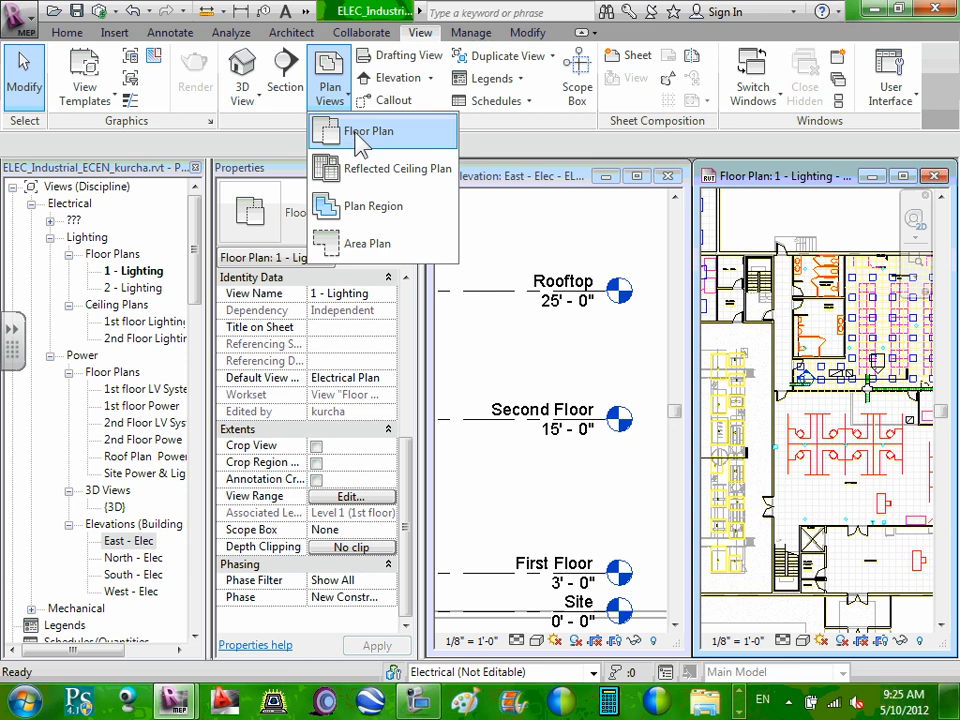
pyautogui.click(340, 132)
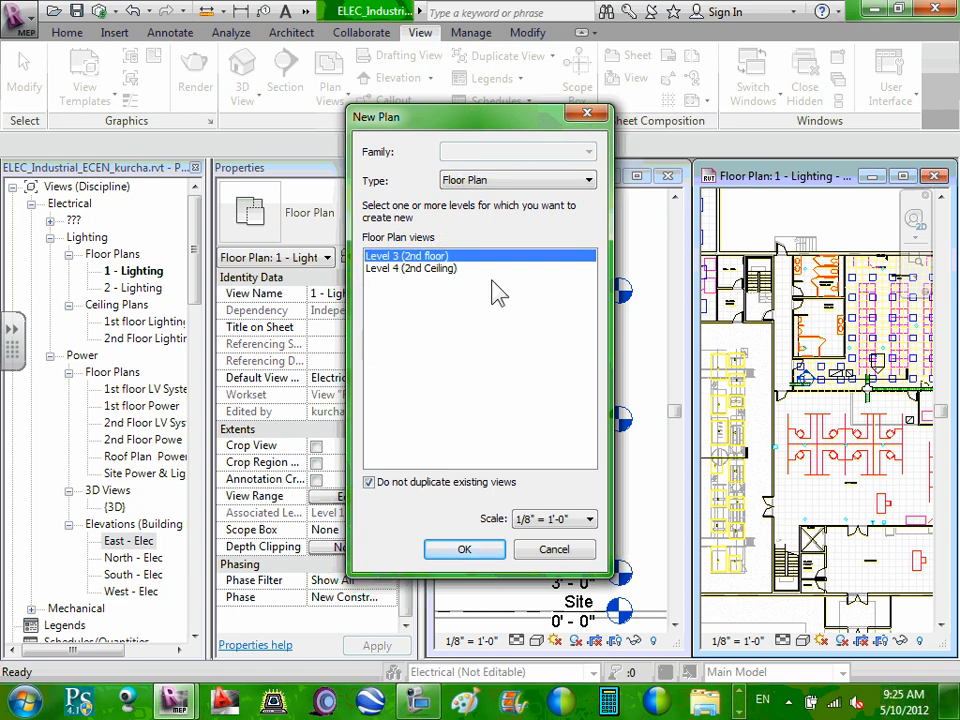
pyautogui.click(369, 482)
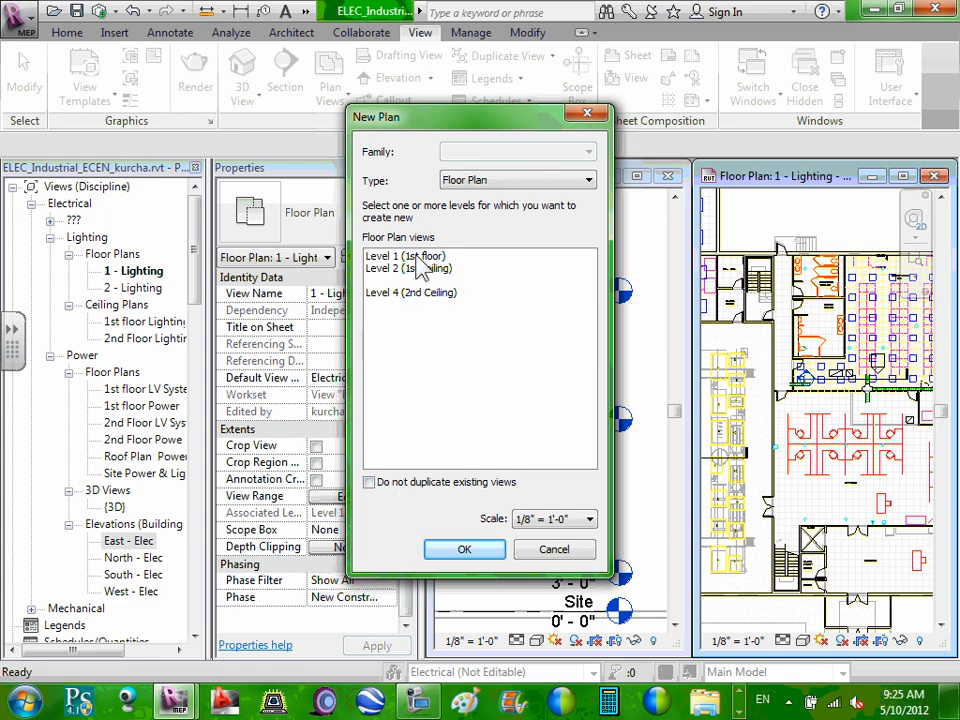
pyautogui.click(415, 257)
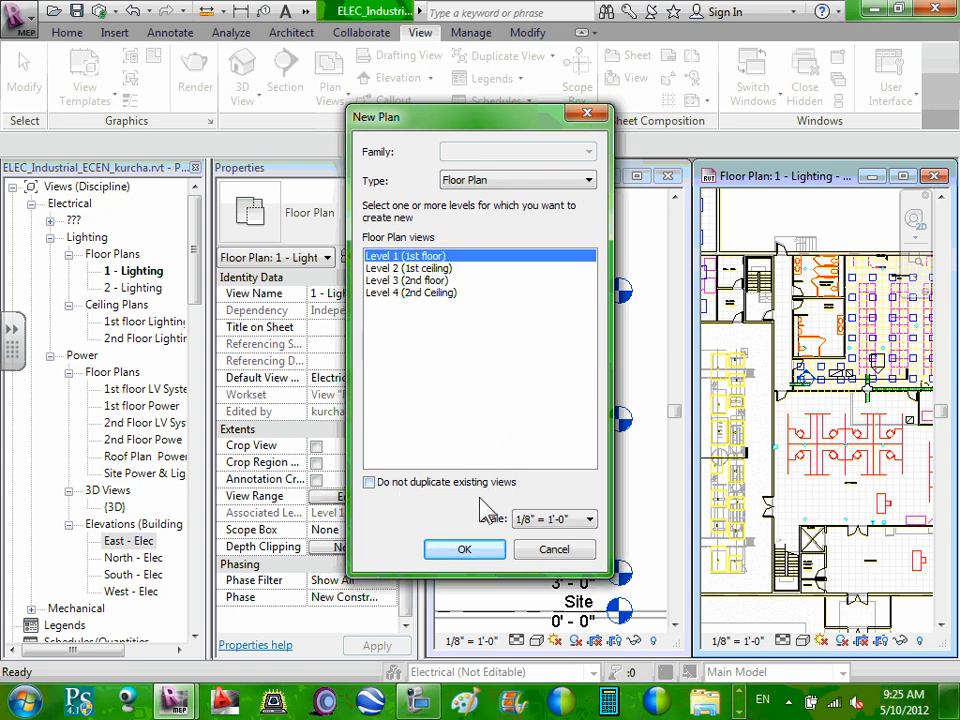
pyautogui.click(474, 552)
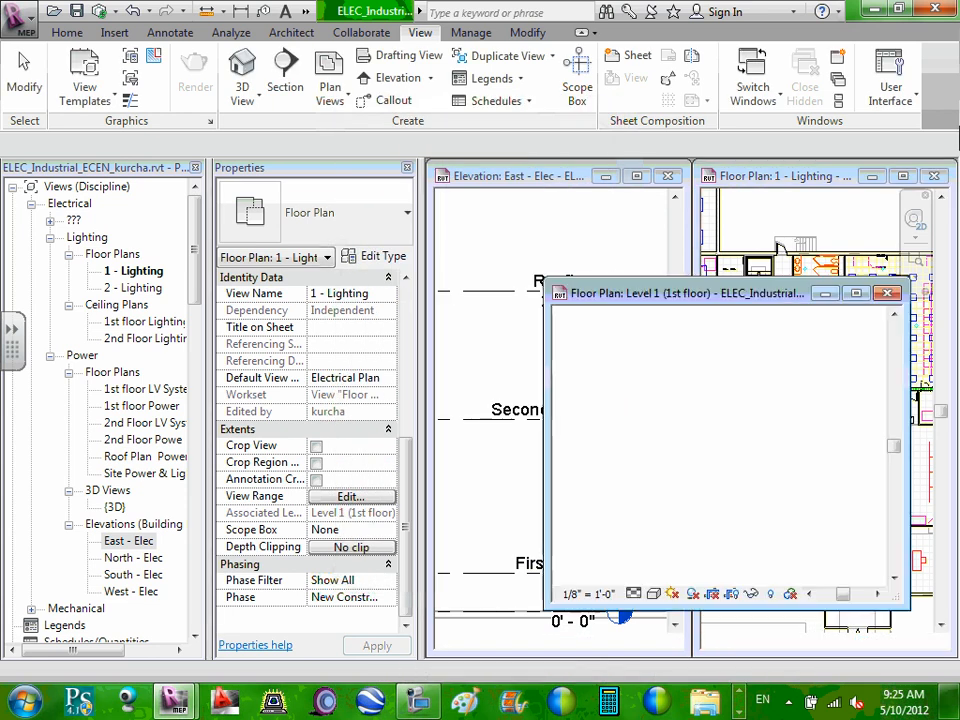
# Step: Inspect the new Level 1 (1st floor) plan and its Extents properties, and close its window
pyautogui.click(750, 408)
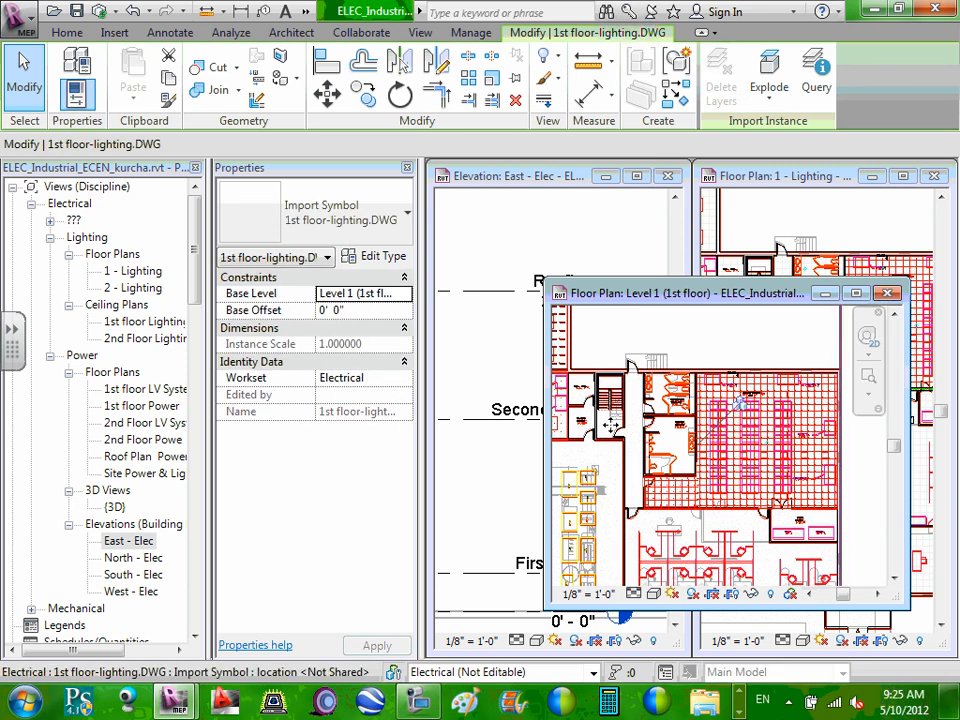
pyautogui.click(784, 362)
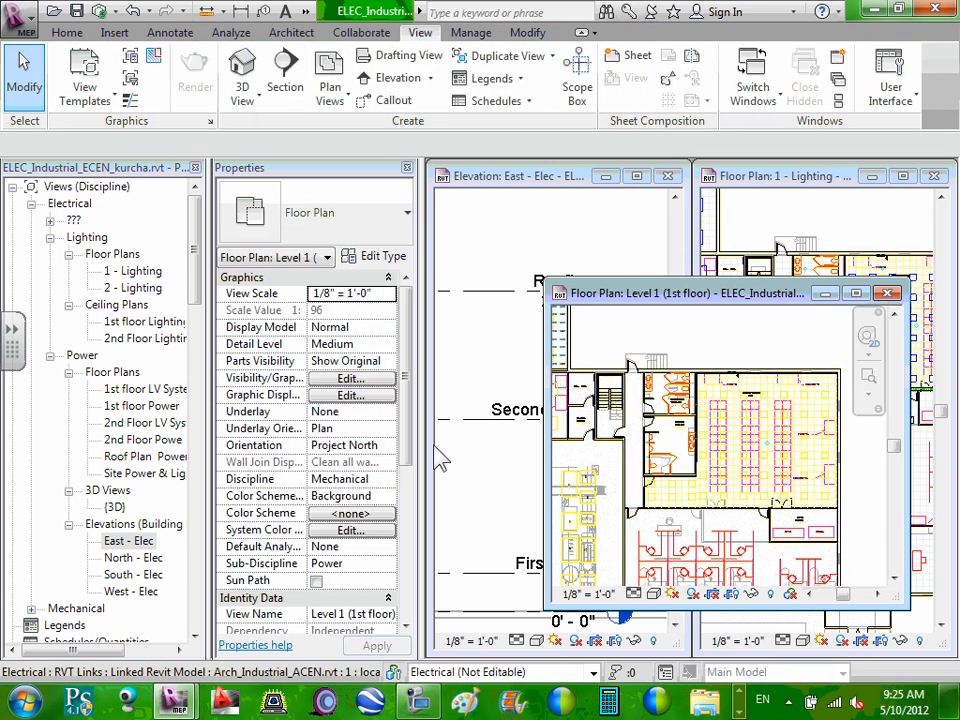
pyautogui.moveTo(410, 439); pyautogui.dragTo(410, 575)
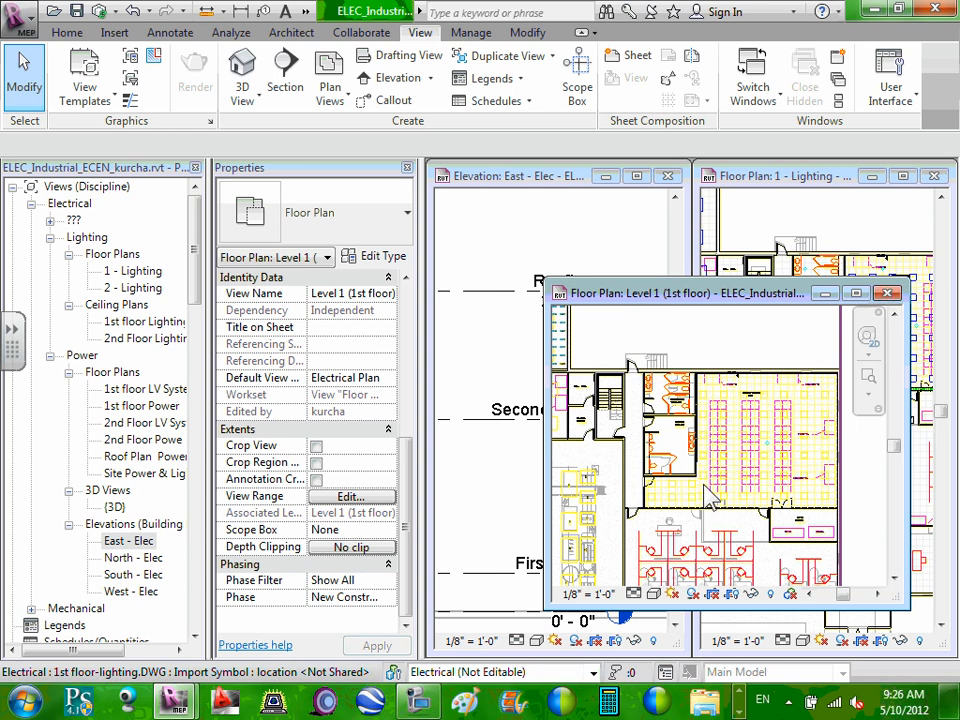
pyautogui.click(887, 293)
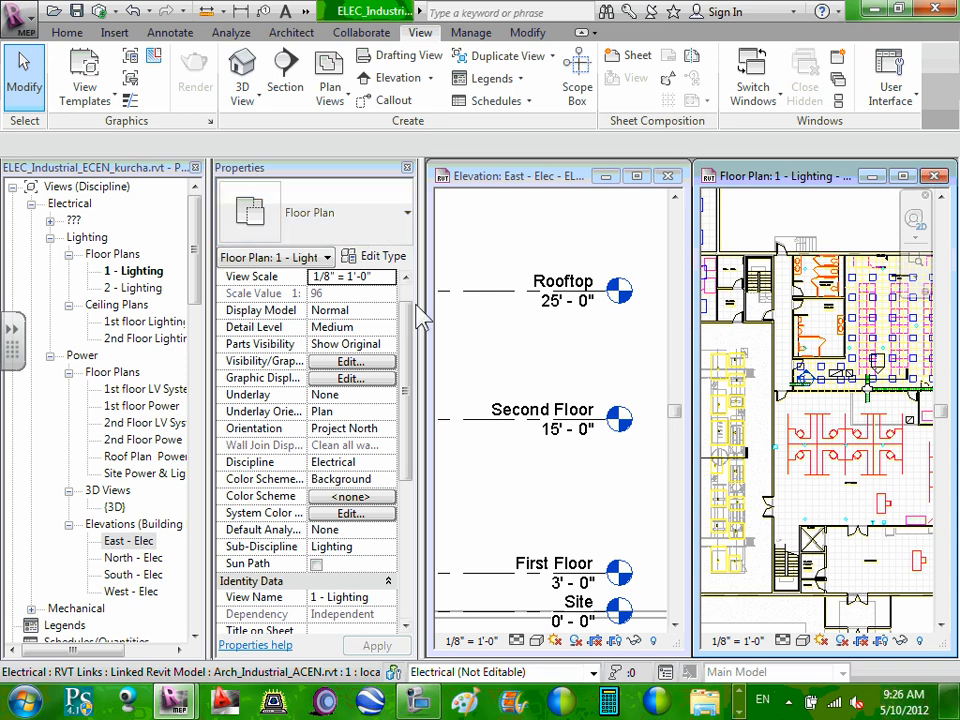
# Step: Review the view range levels and offsets of the 1 - Lighting plan and close the settings
pyautogui.moveTo(409, 314); pyautogui.dragTo(413, 442)
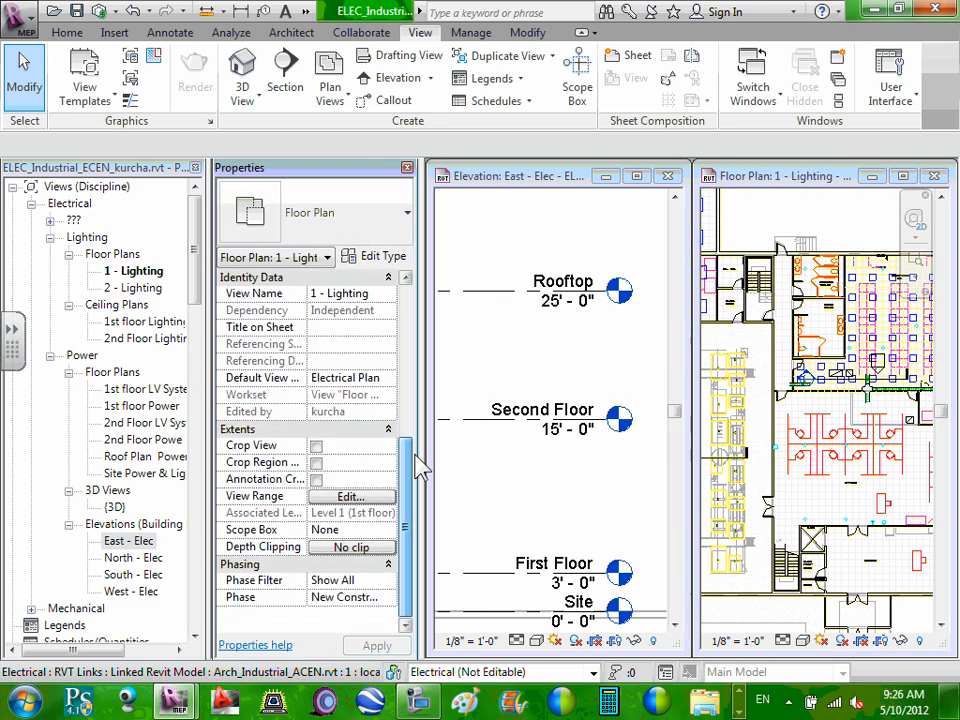
pyautogui.click(381, 497)
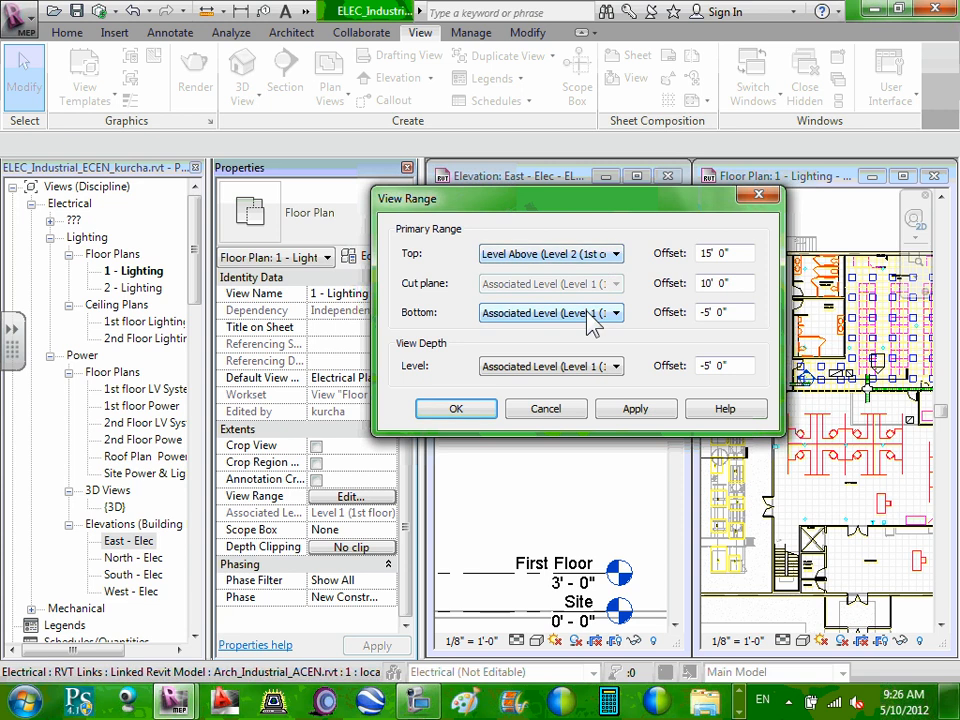
pyautogui.click(476, 413)
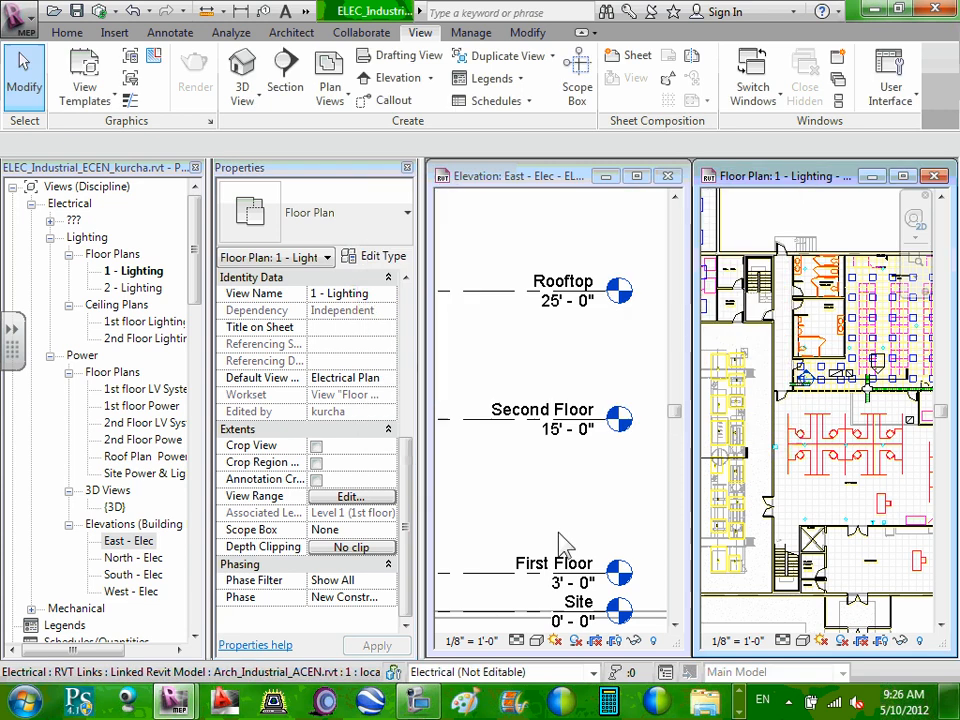
# Step: Maximize the East - Elec elevation window with the building and its level lines in view
pyautogui.click(574, 525)
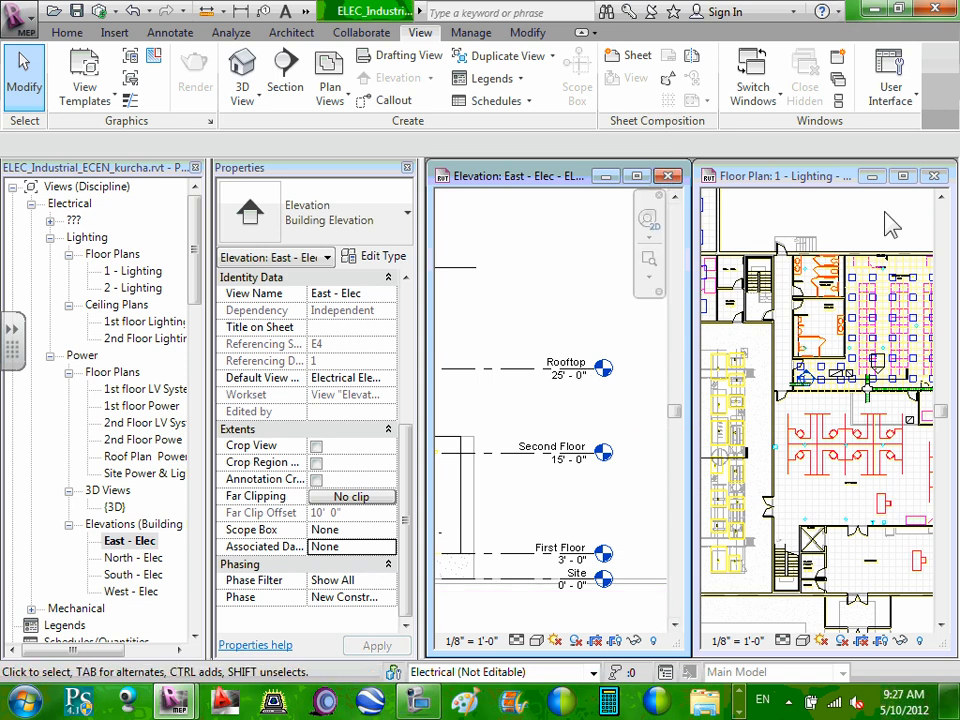
pyautogui.click(876, 265)
pyautogui.scroll(-3, 876, 266)
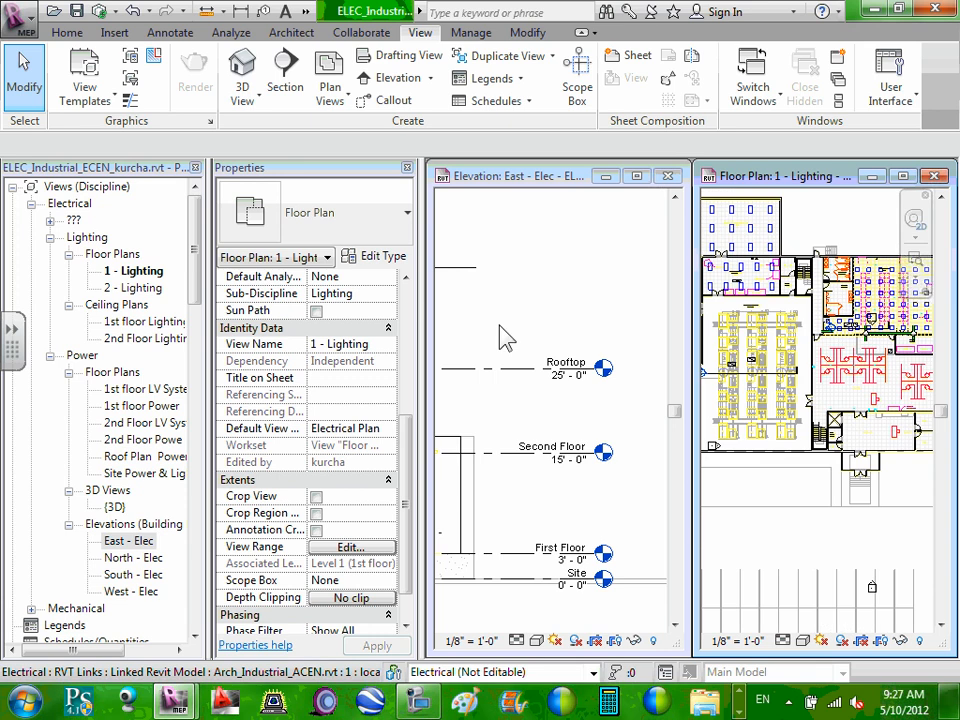
pyautogui.click(553, 332)
pyautogui.scroll(-1, 557, 327)
pyautogui.scroll(-4, 550, 314)
pyautogui.moveTo(538, 327); pyautogui.dragTo(649, 343, button='middle')
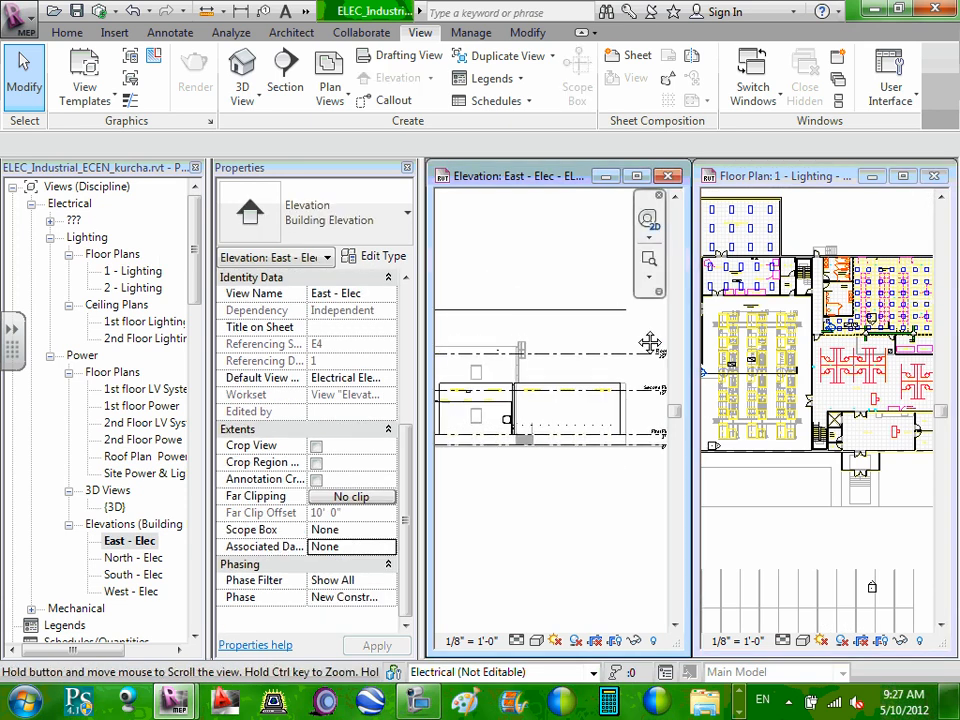
pyautogui.scroll(-1, 649, 343)
pyautogui.click(637, 177)
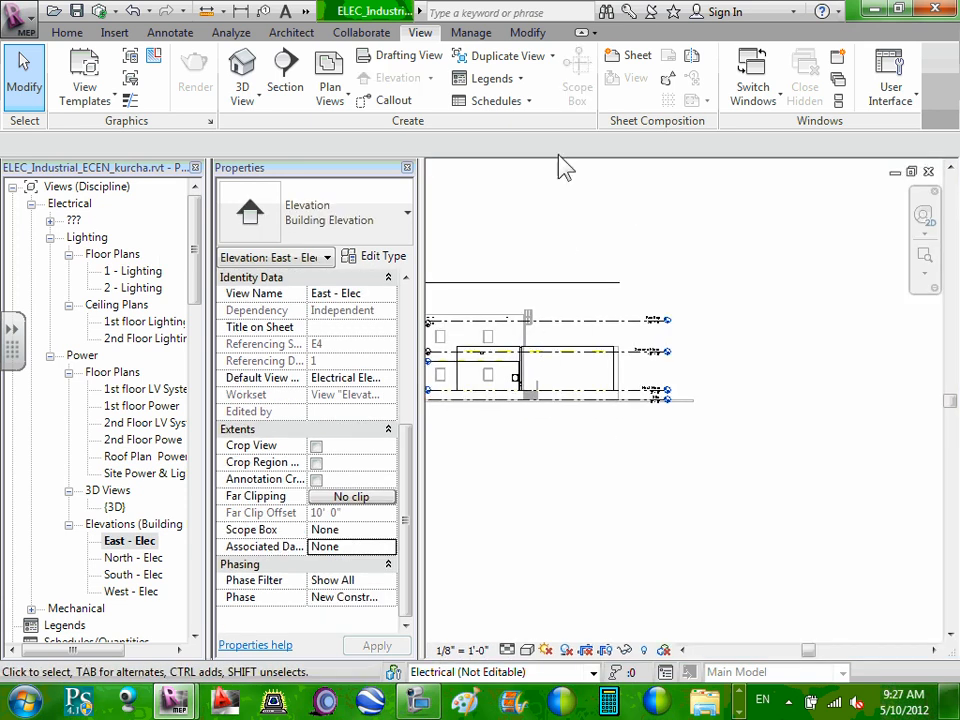
# Step: Dock the Properties palette above the Project Browser and bring the full East - Elec elevation with its levels into view
pyautogui.moveTo(327, 170); pyautogui.dragTo(236, 196)
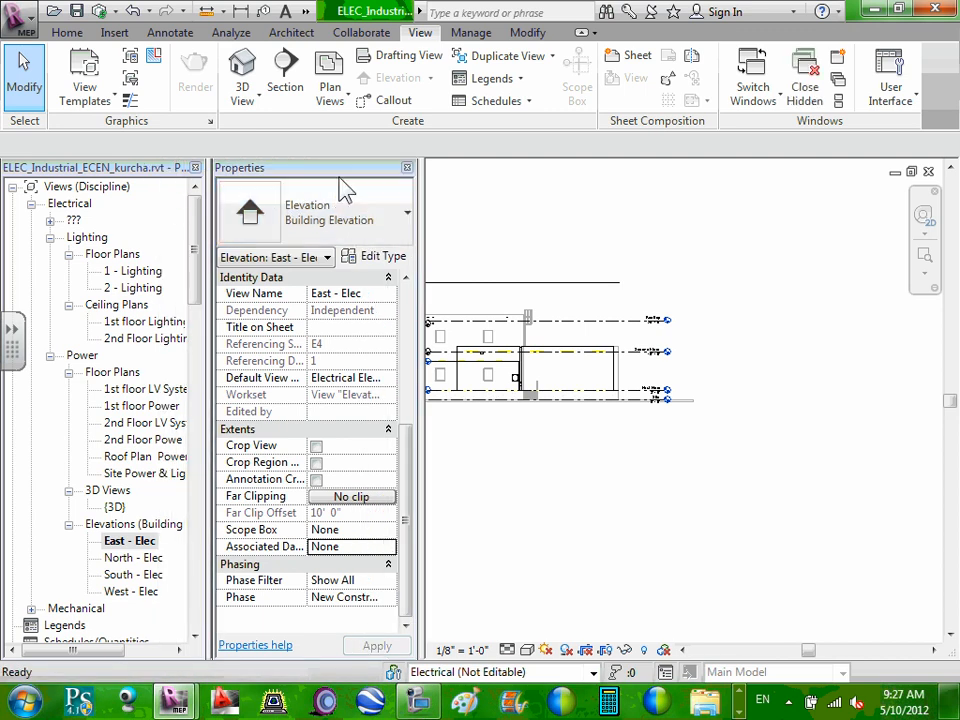
pyautogui.moveTo(369, 169); pyautogui.dragTo(150, 170)
pyautogui.click(147, 190)
pyautogui.click(349, 210)
pyautogui.moveTo(384, 242); pyautogui.dragTo(663, 274, button='middle')
pyautogui.scroll(-1, 673, 298)
pyautogui.scroll(4, 673, 298)
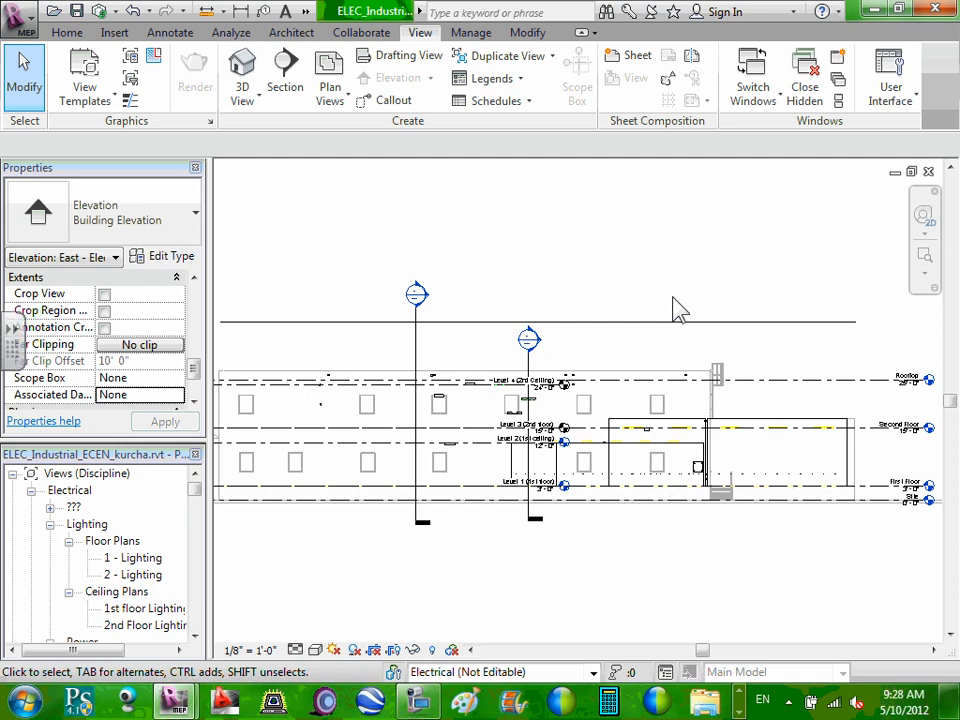
pyautogui.click(172, 34)
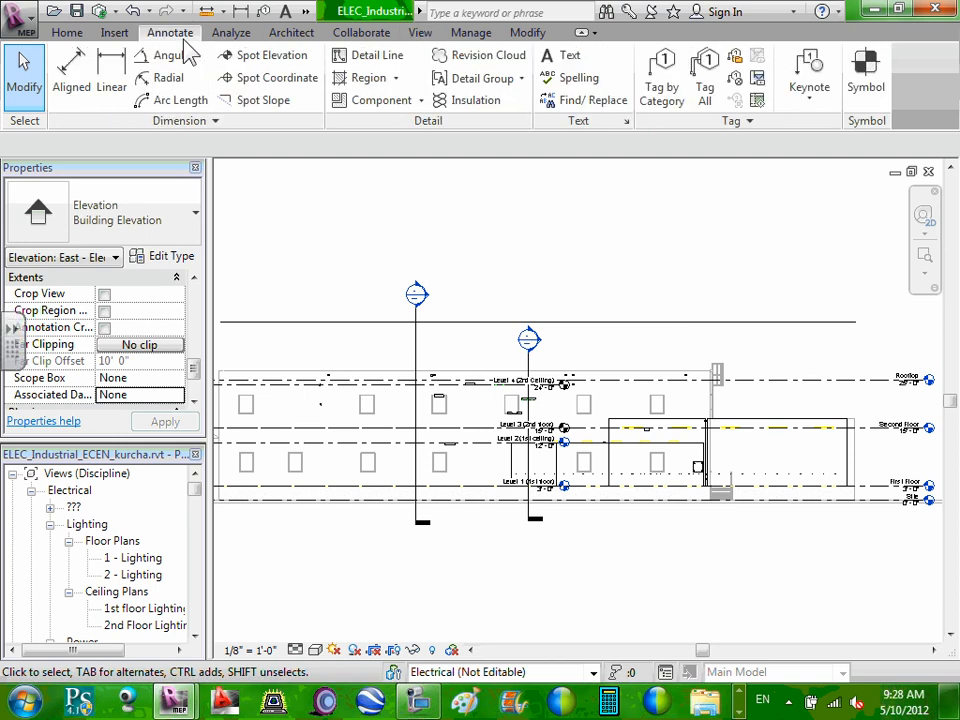
pyautogui.click(115, 33)
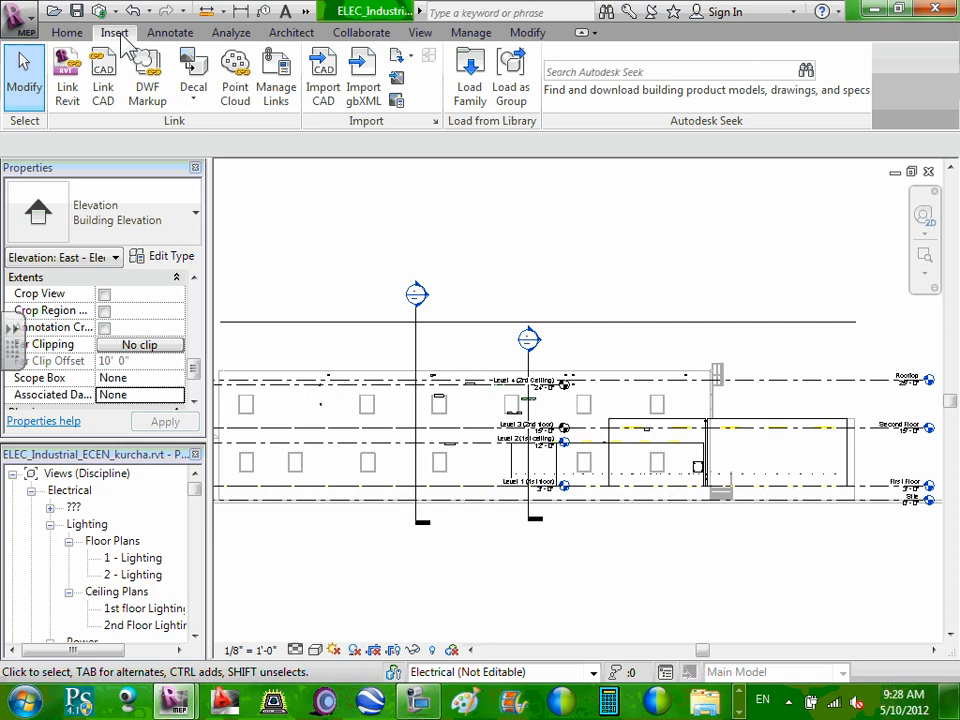
pyautogui.click(68, 33)
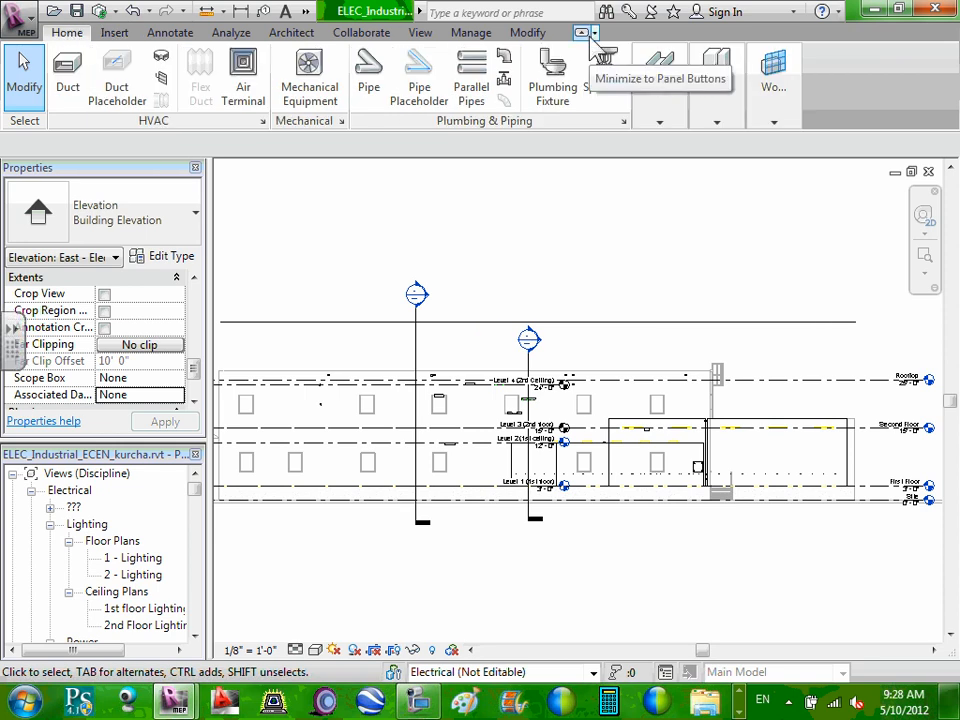
# Step: Look through the available command groups for the tool that creates reference planes
pyautogui.click(533, 32)
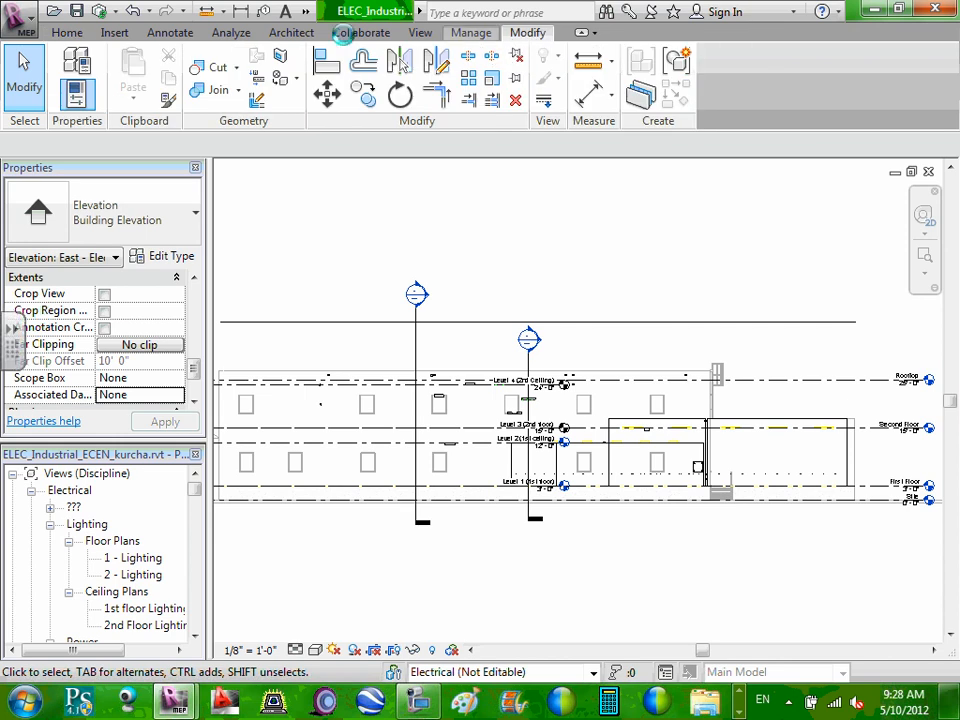
pyautogui.scroll(3, 330, 35)
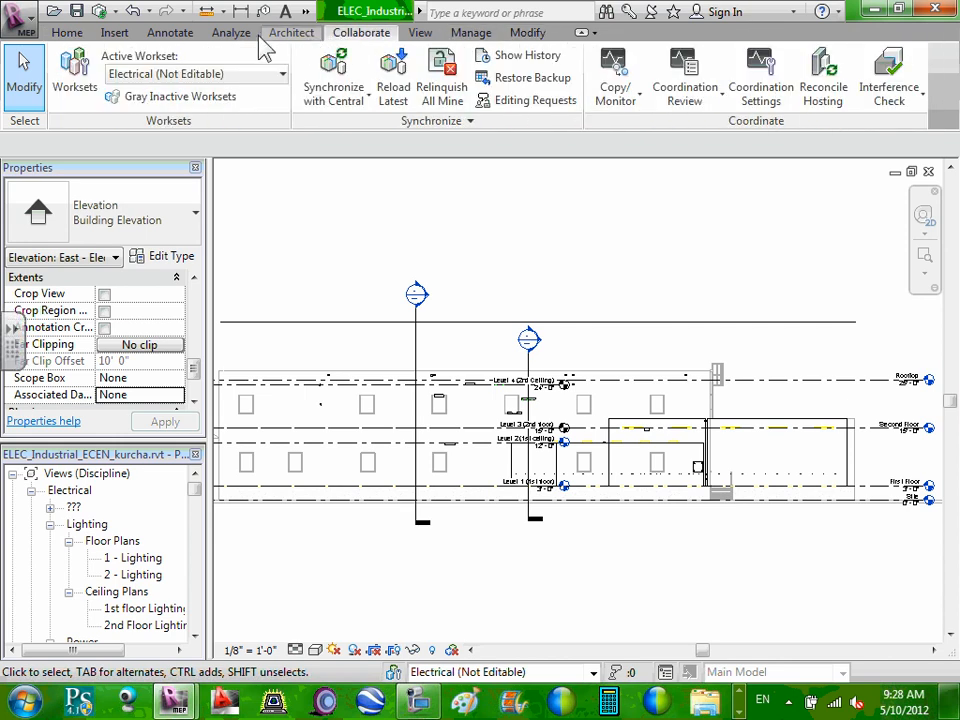
pyautogui.scroll(1, 259, 36)
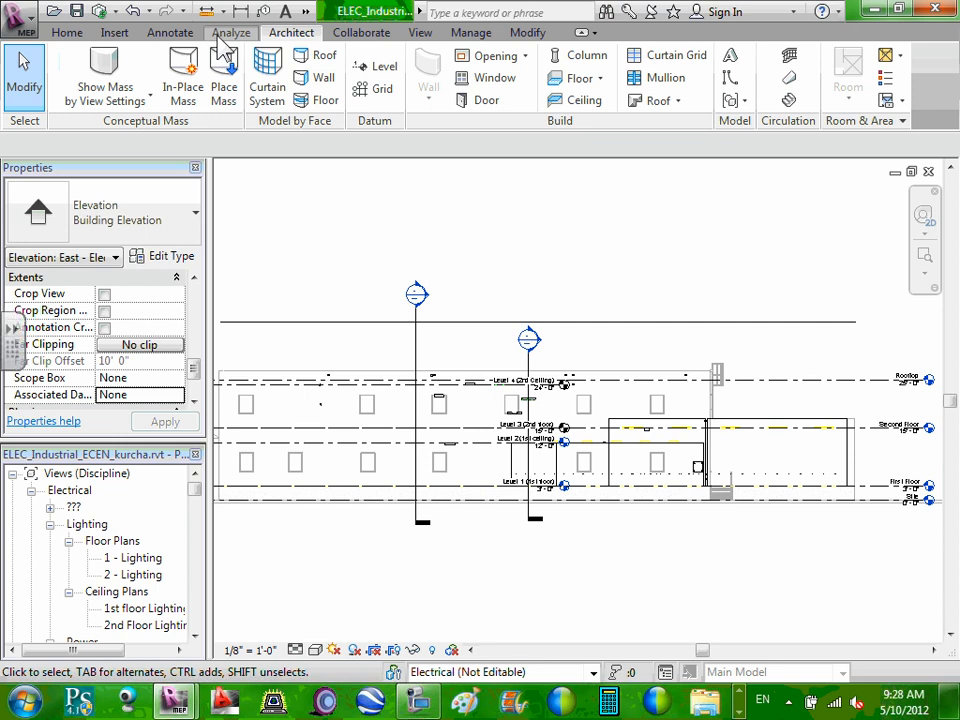
pyautogui.click(210, 36)
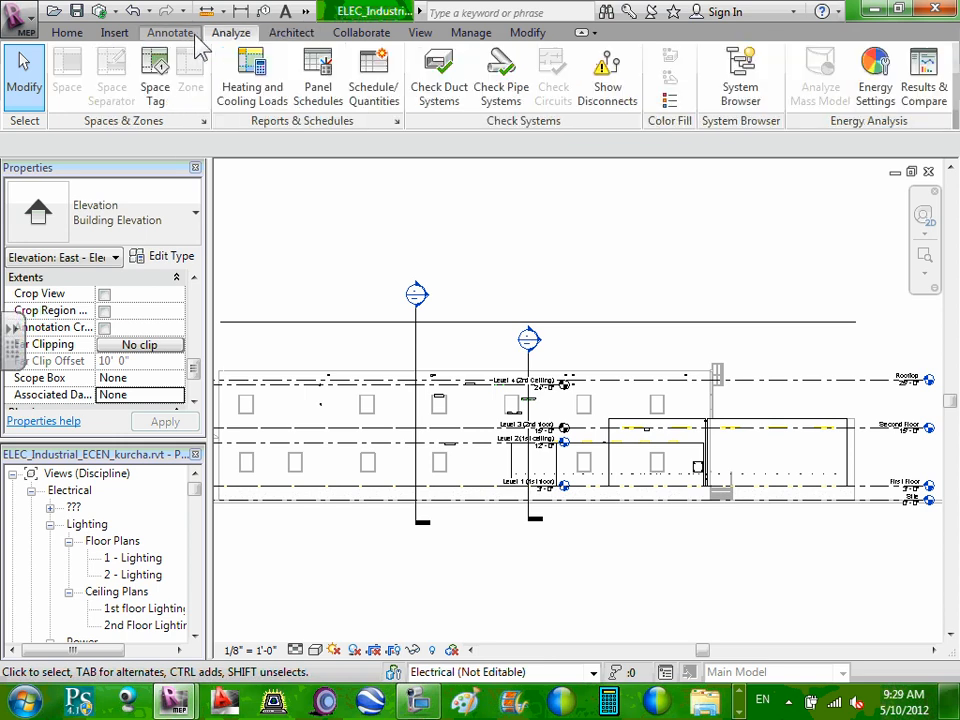
pyautogui.click(182, 35)
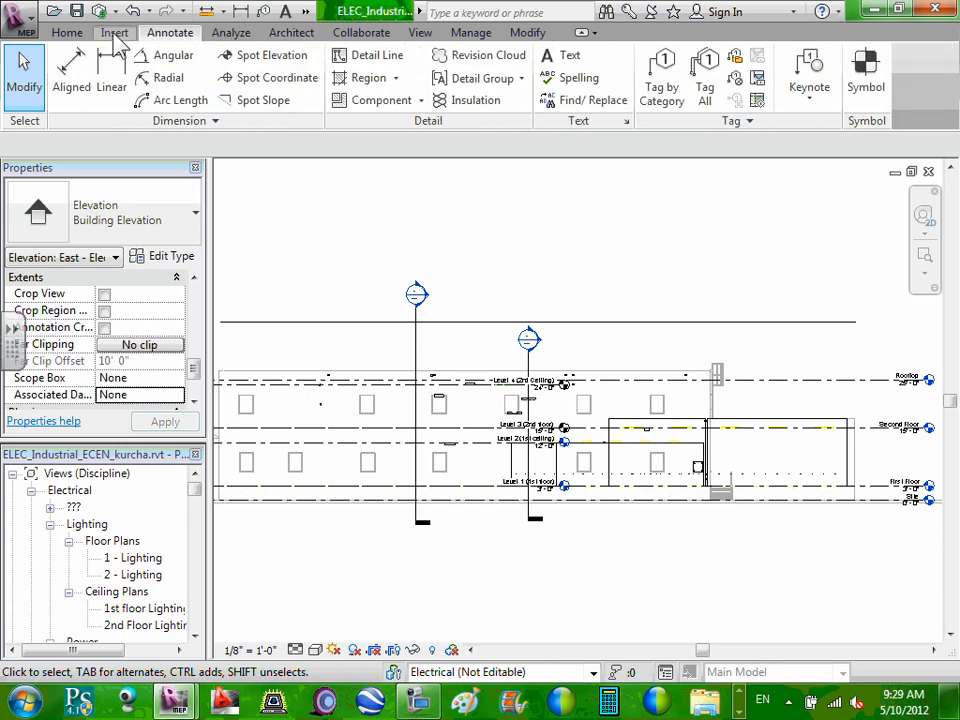
pyautogui.click(68, 34)
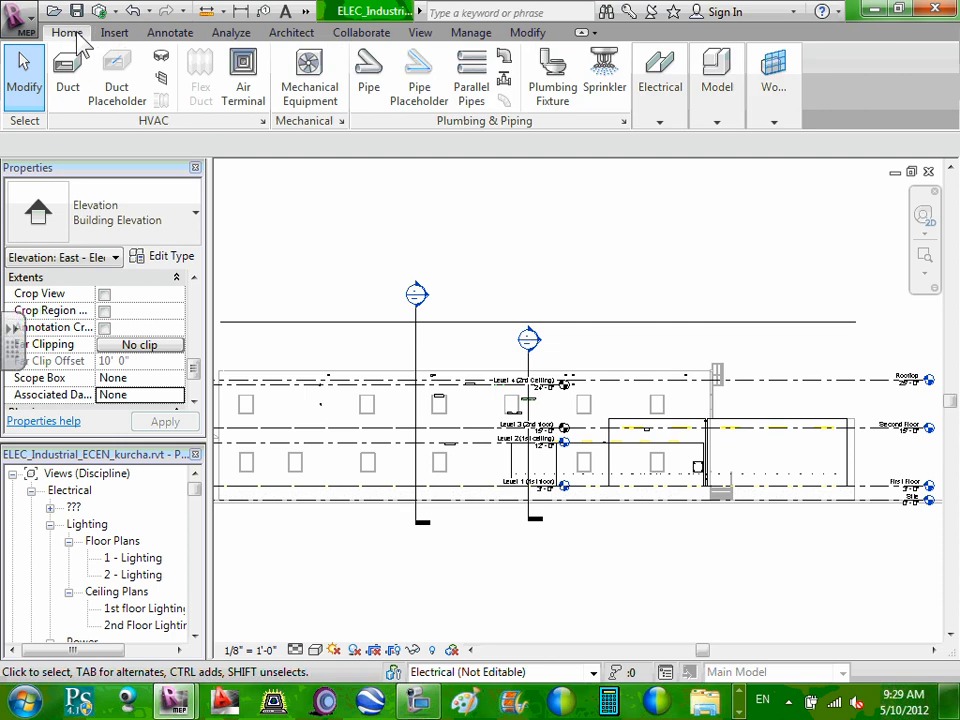
pyautogui.click(108, 33)
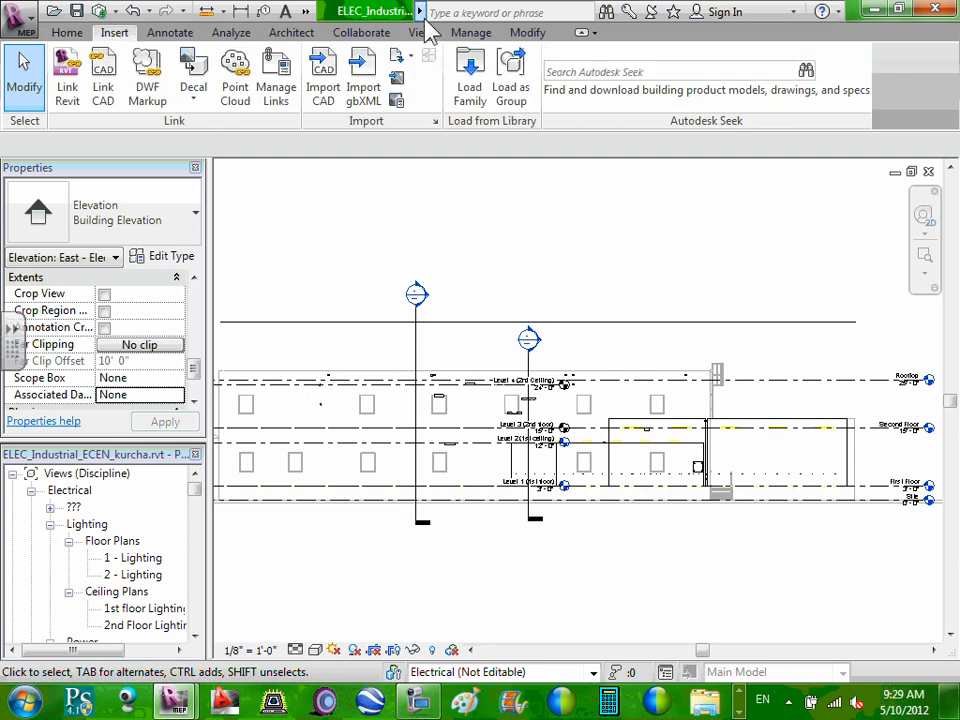
pyautogui.click(421, 33)
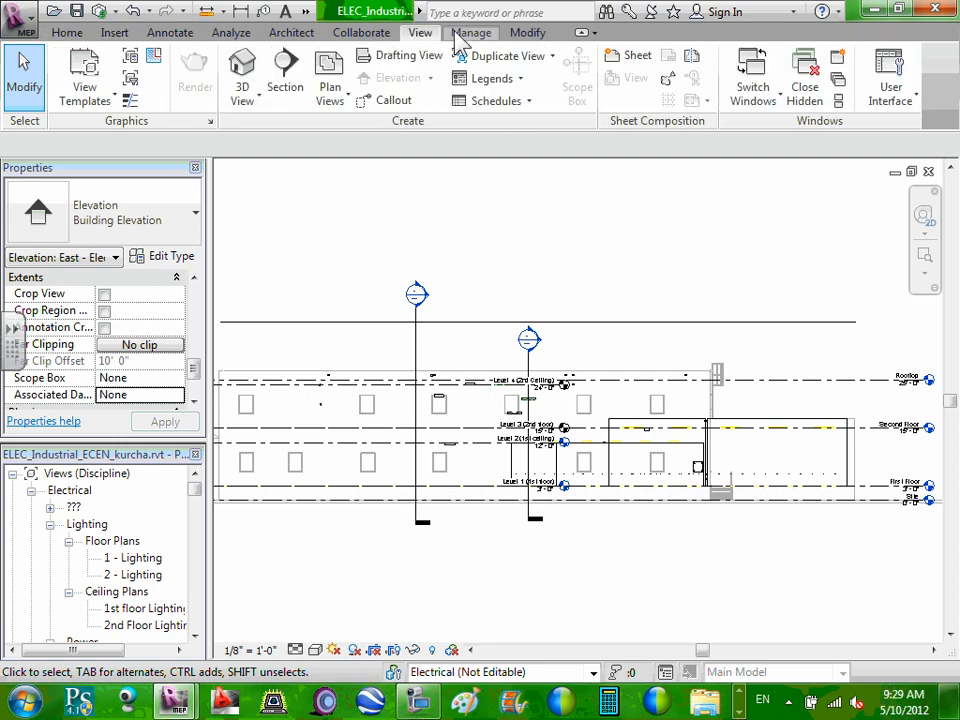
pyautogui.click(463, 34)
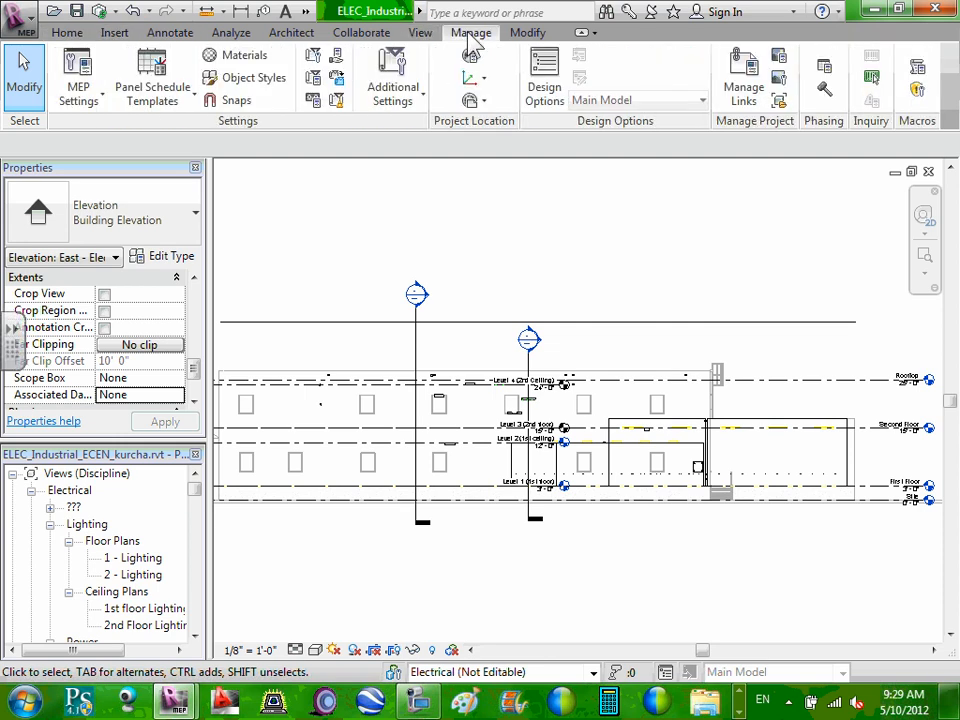
pyautogui.click(518, 38)
pyautogui.click(352, 36)
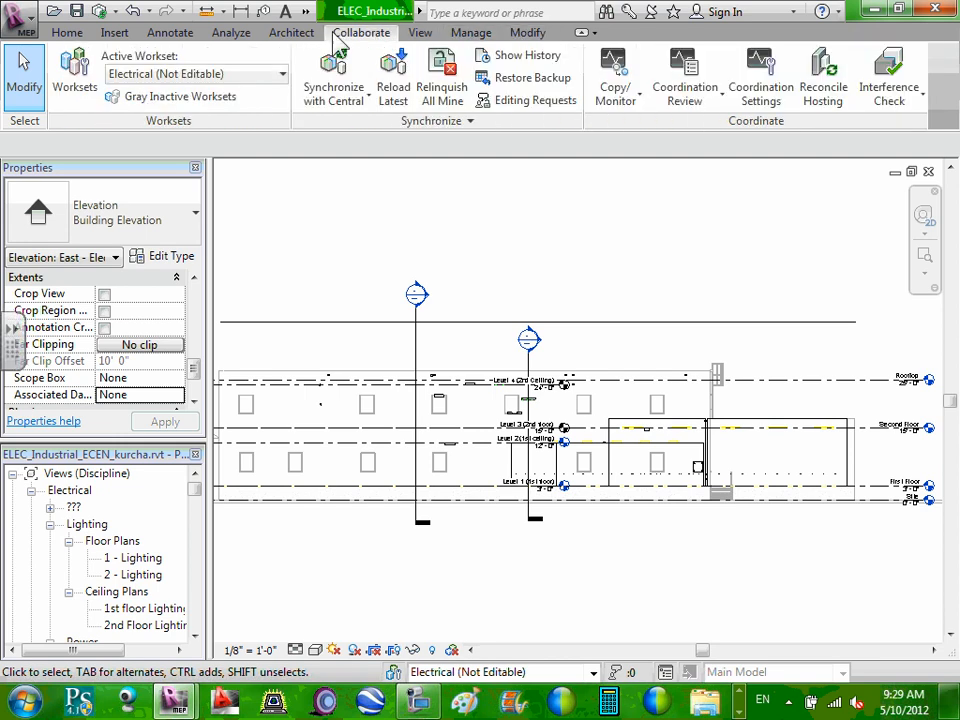
pyautogui.click(295, 33)
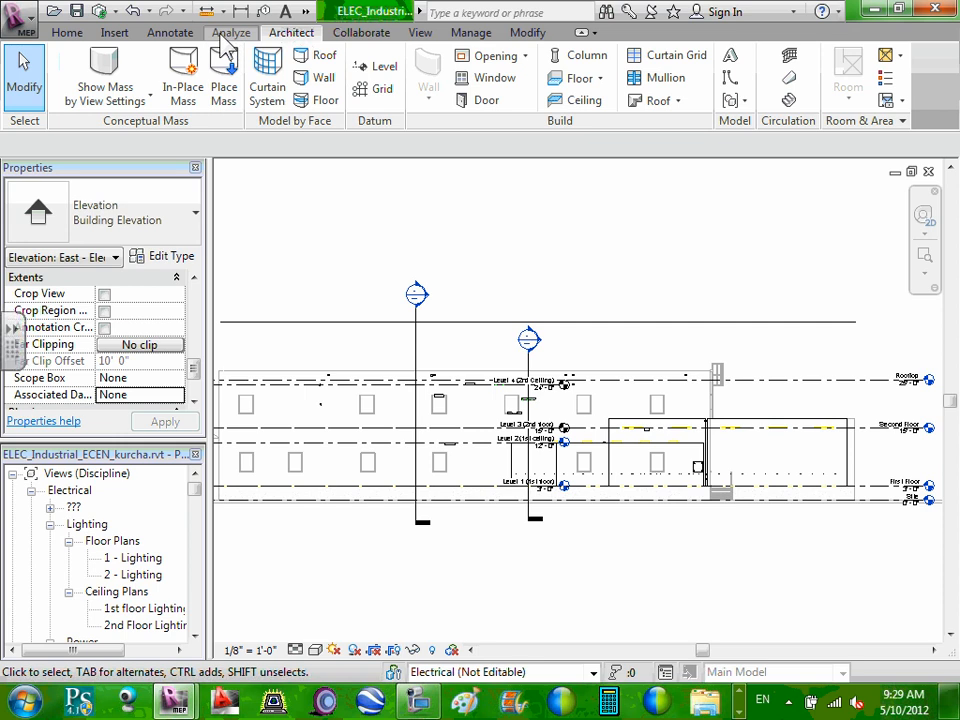
pyautogui.click(228, 36)
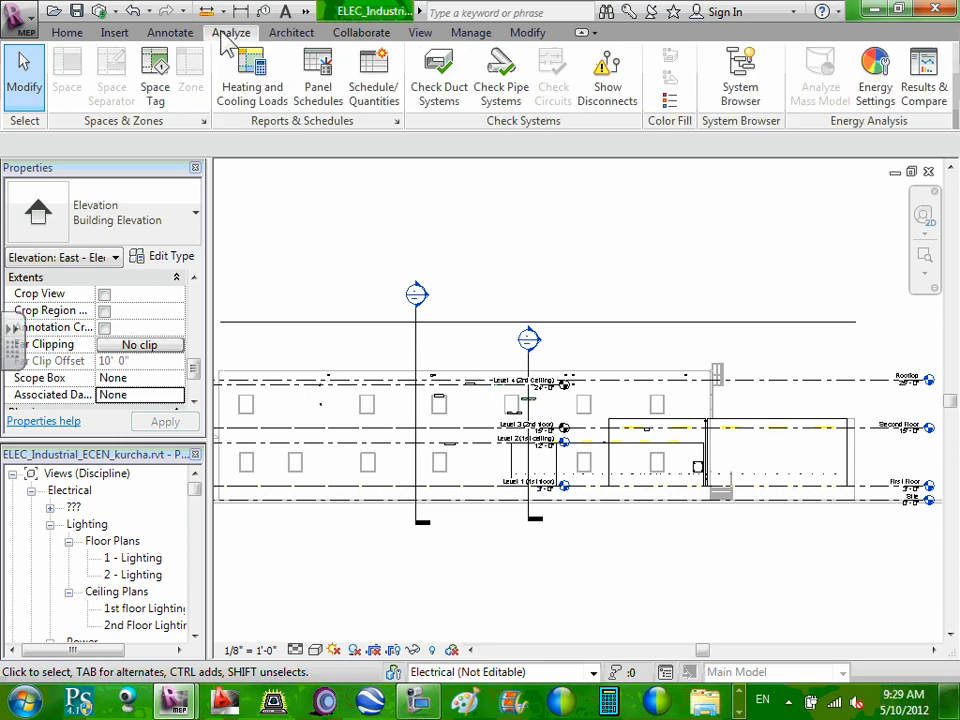
pyautogui.click(158, 33)
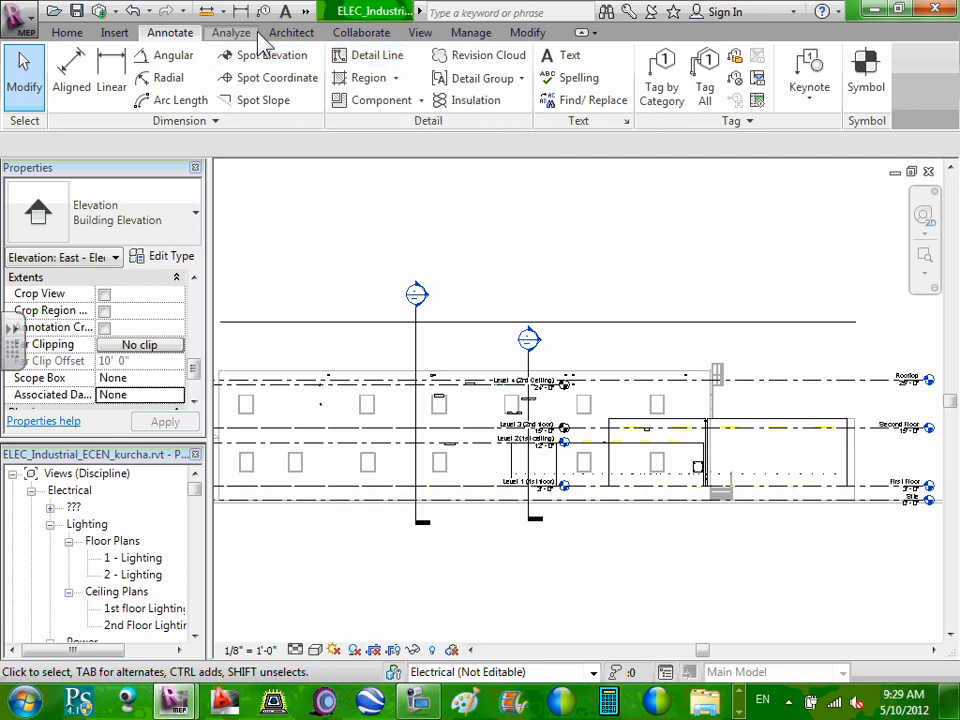
pyautogui.click(418, 33)
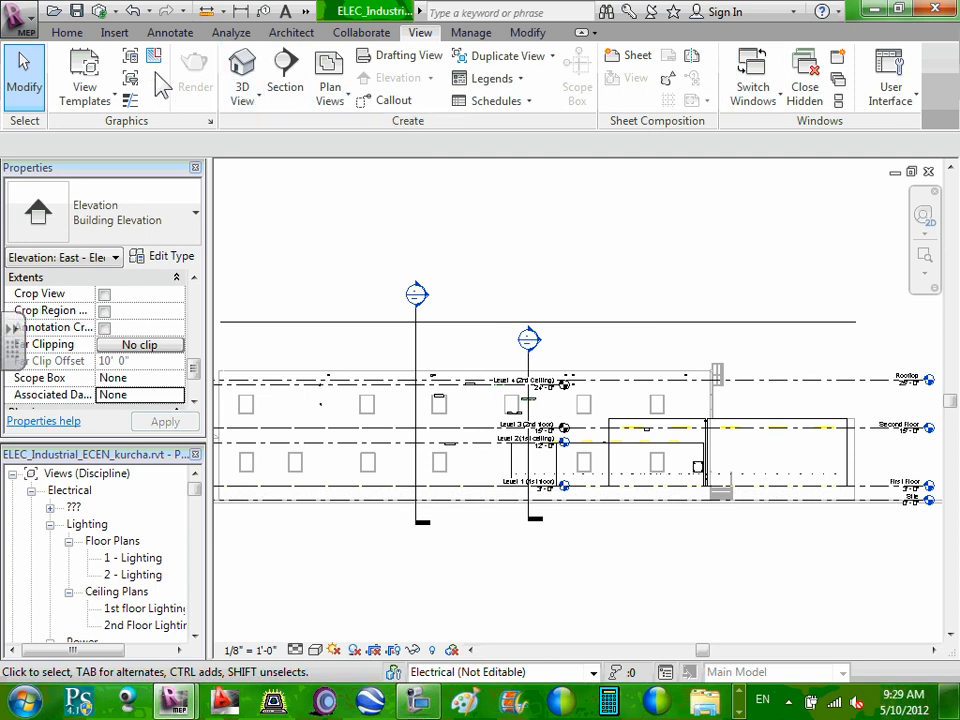
pyautogui.click(120, 36)
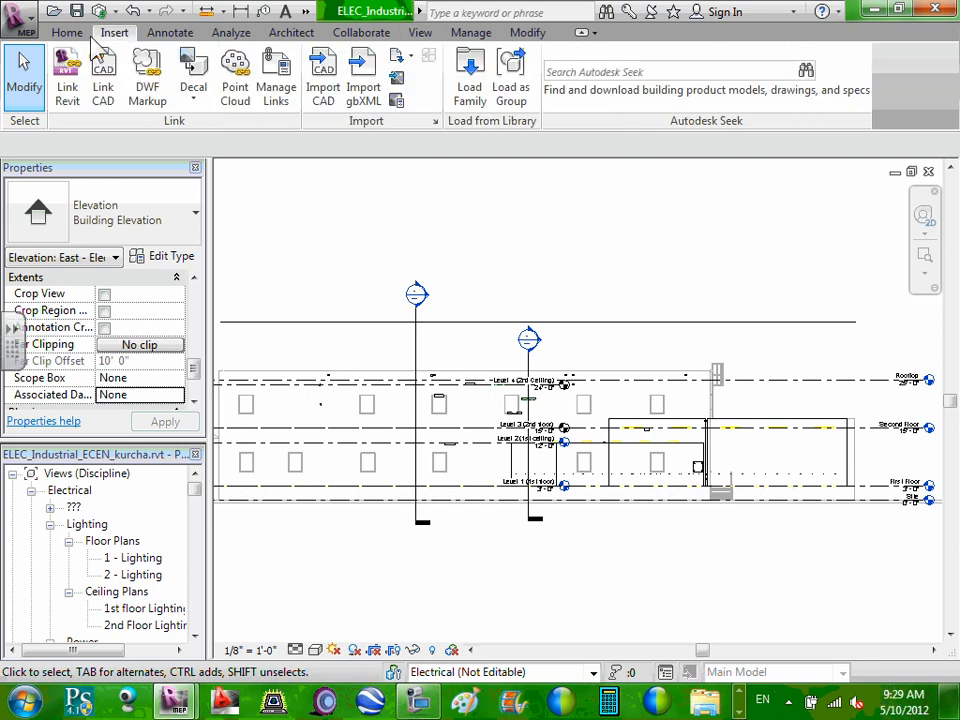
pyautogui.click(80, 36)
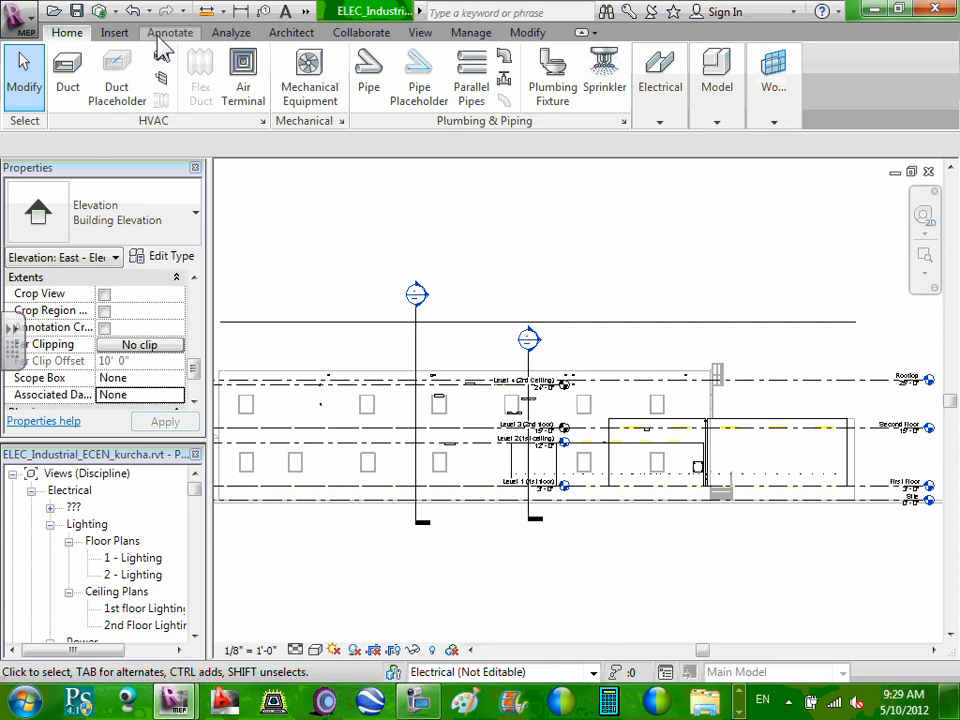
pyautogui.moveTo(797, 96)
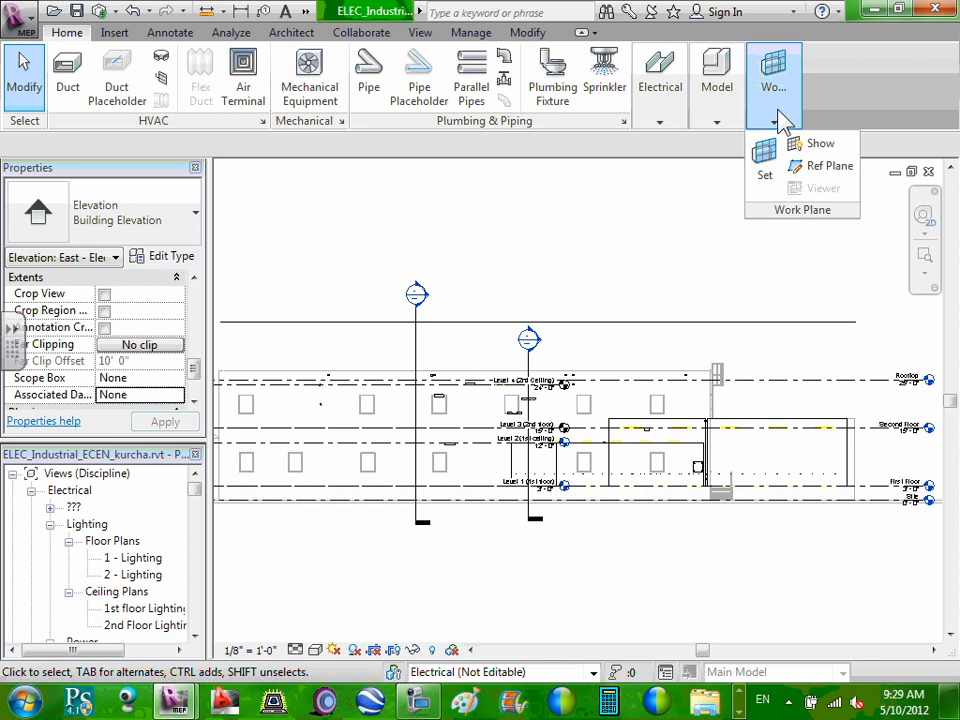
pyautogui.click(820, 168)
pyautogui.click(776, 100)
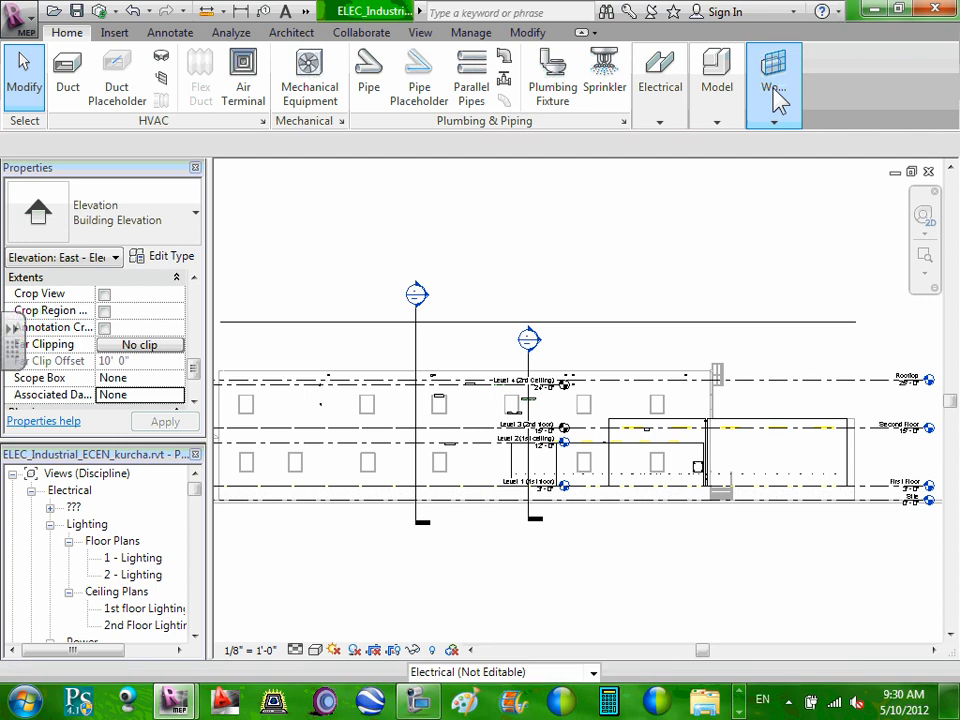
pyautogui.click(785, 164)
pyautogui.click(692, 401)
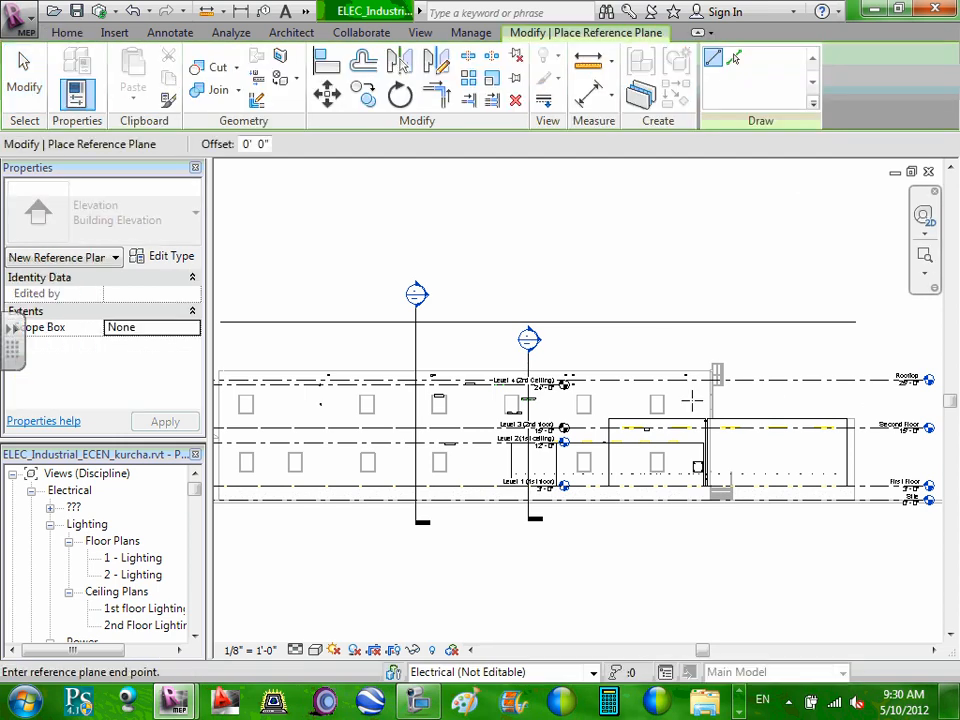
pyautogui.press('Escape')
pyautogui.press('Escape')
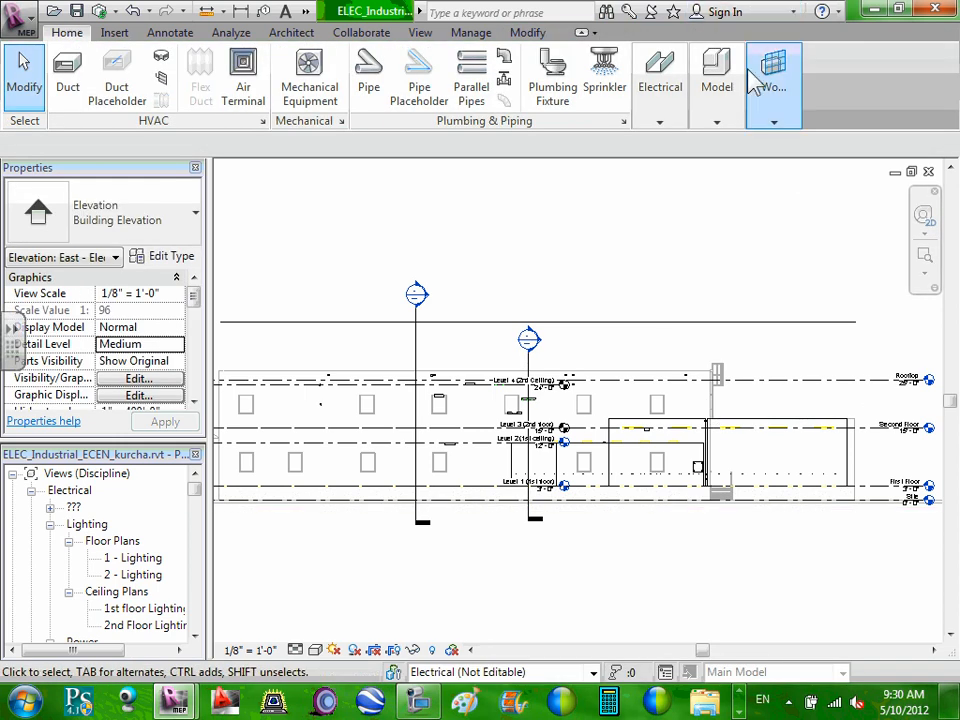
# Step: Draw a horizontal reference plane between the Second Floor and Rooftop levels, above the lower wing of the building
pyautogui.click(760, 88)
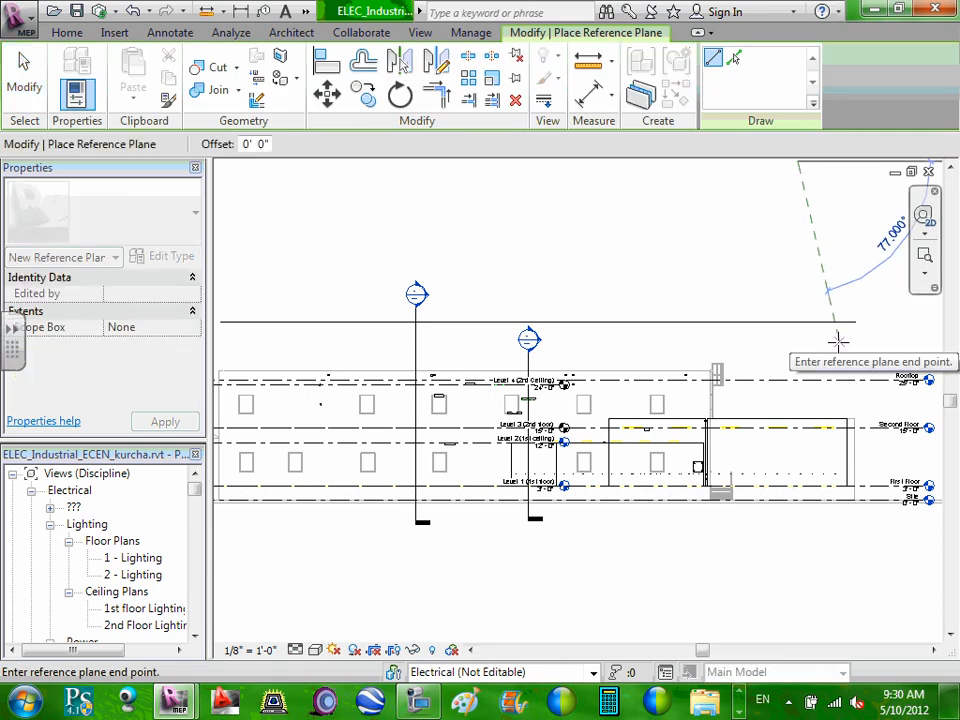
pyautogui.press('Escape')
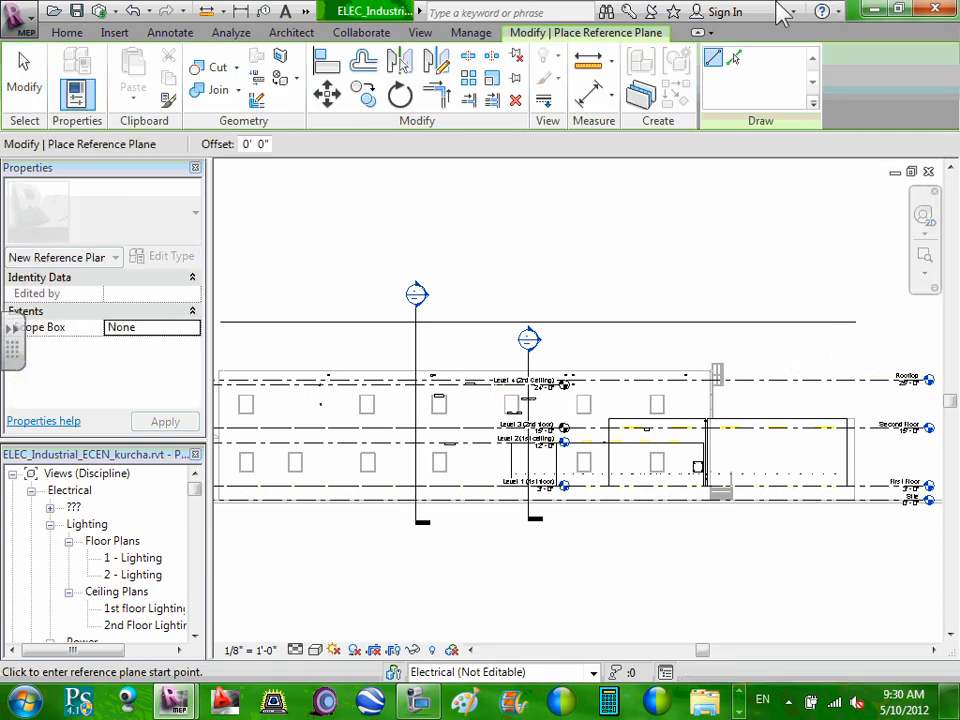
pyautogui.click(862, 397)
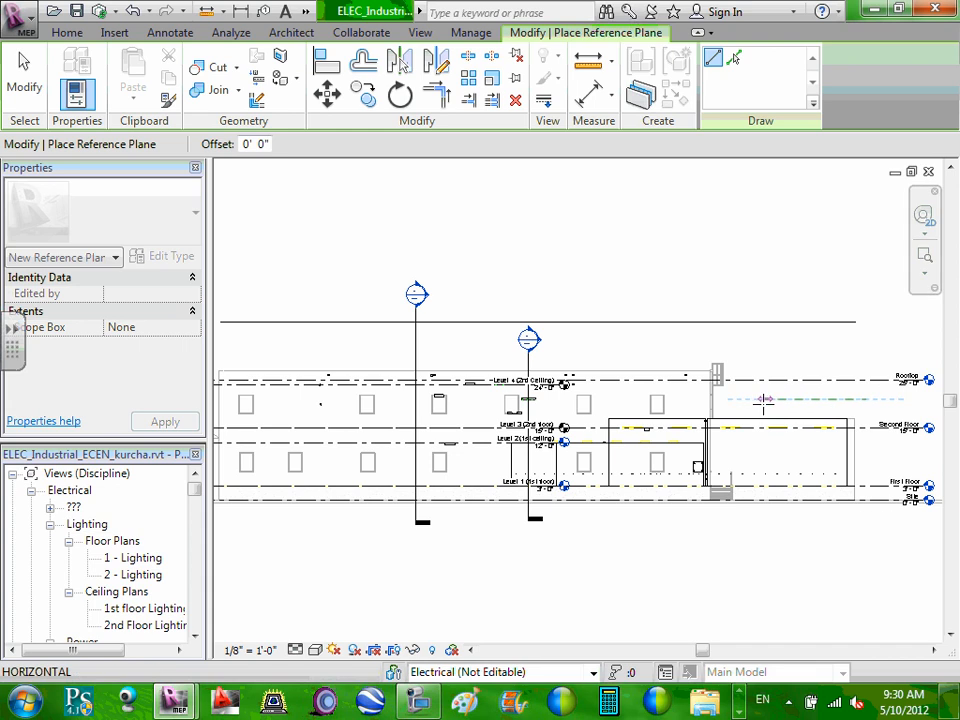
pyautogui.click(679, 399)
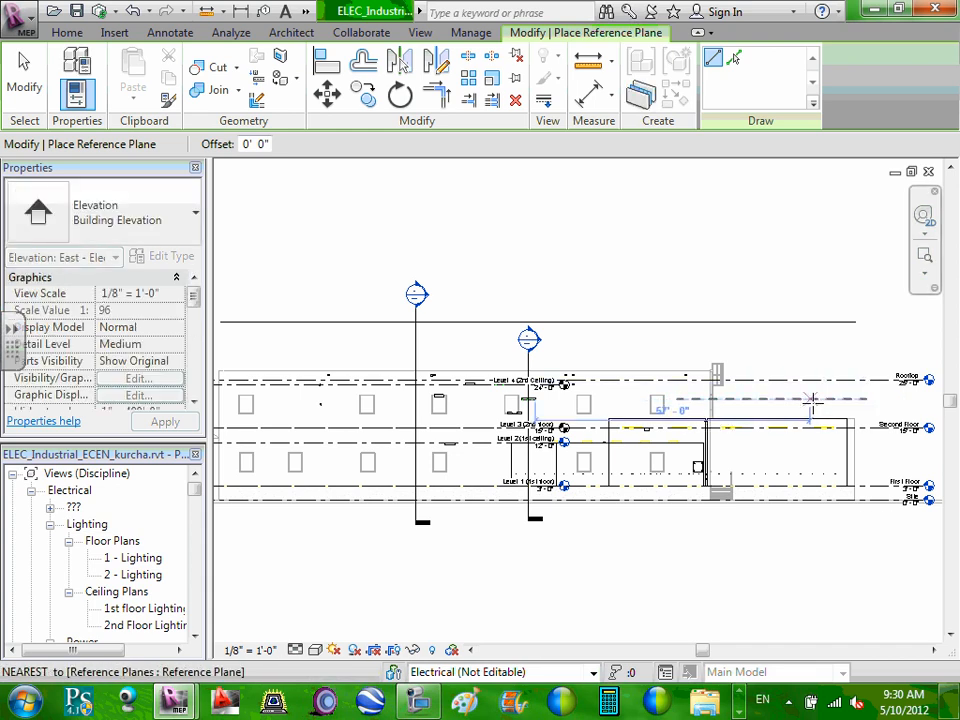
pyautogui.scroll(2, 814, 401)
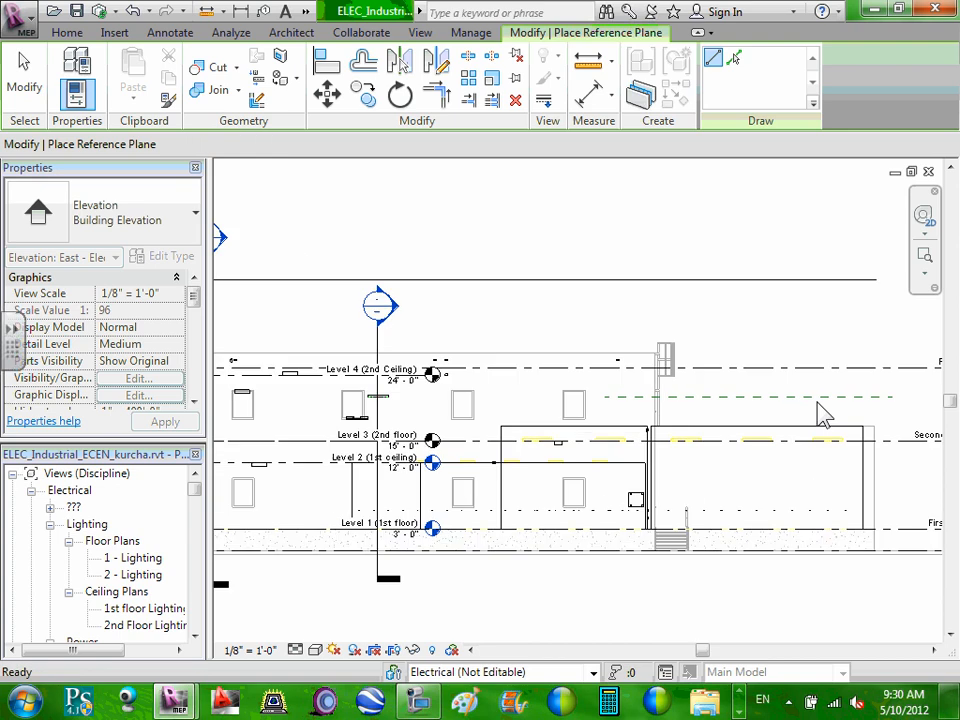
pyautogui.press('Escape')
pyautogui.press('Escape')
pyautogui.scroll(1, 816, 411)
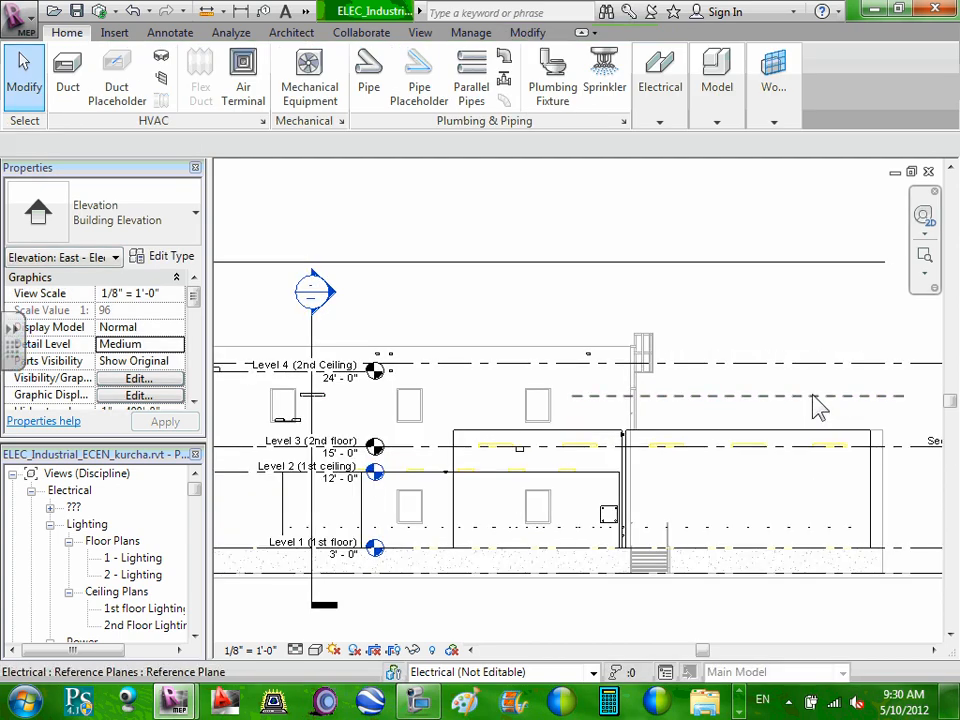
# Step: Name the new reference plane "8'0 ceiling" and apply the name
pyautogui.click(812, 396)
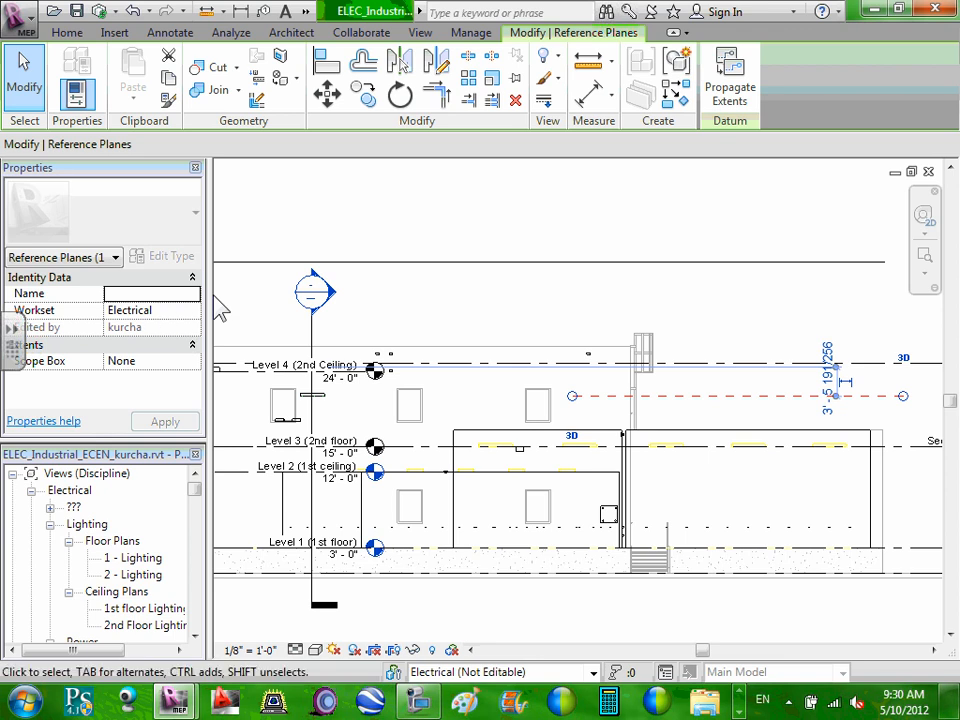
pyautogui.click(174, 292)
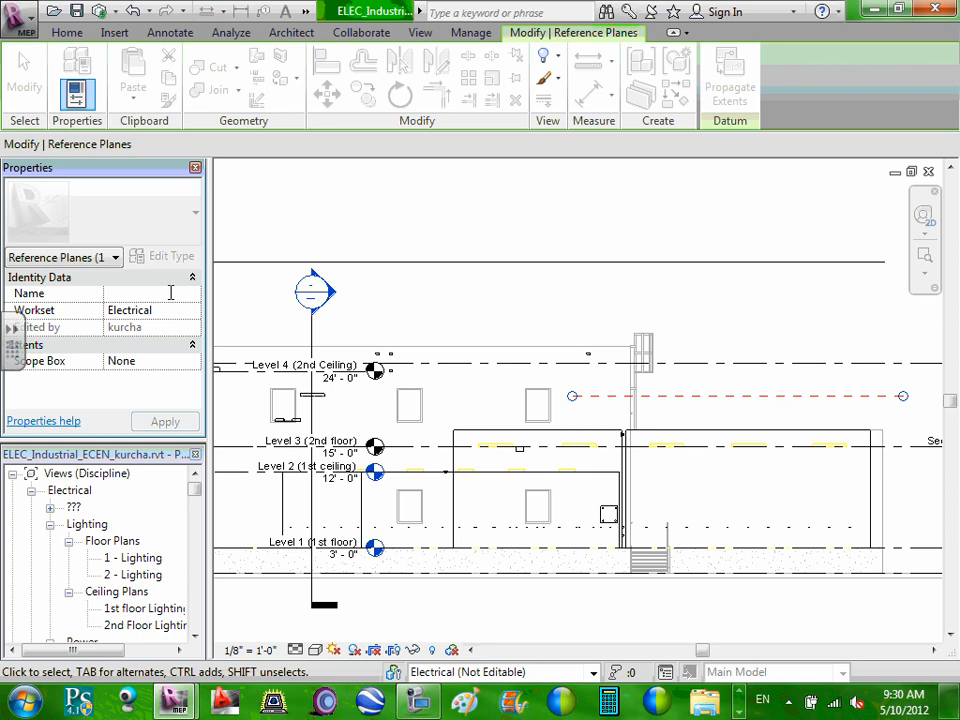
pyautogui.write("8'0")
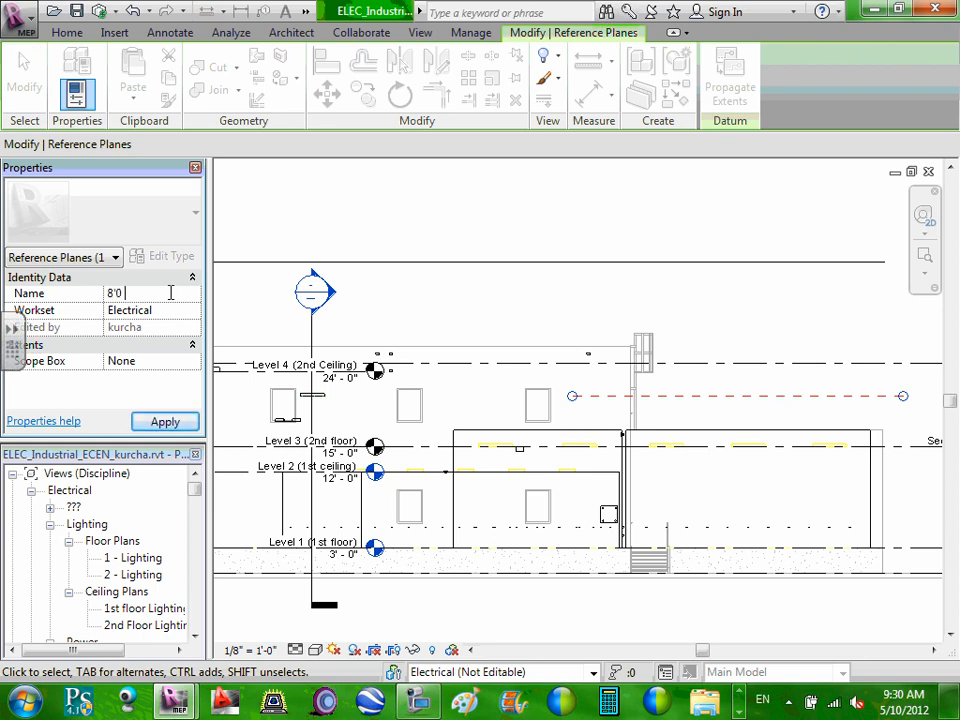
pyautogui.write(' ceiling')
pyautogui.click(188, 428)
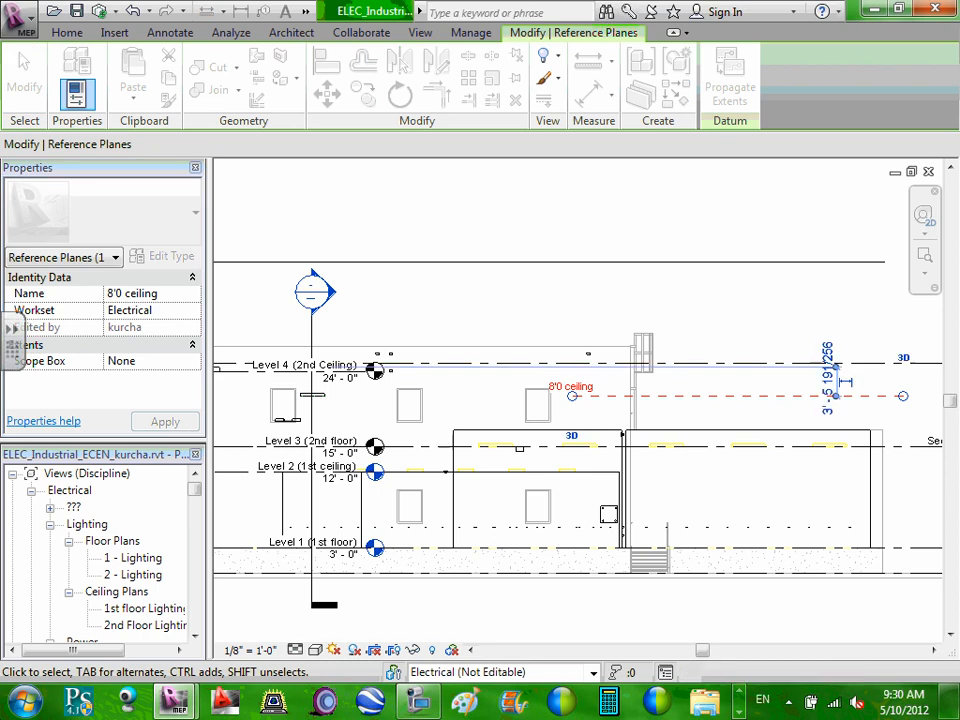
# Step: Delete the 8'0 ceiling reference plane from the East - Elec elevation
pyautogui.press('Escape')
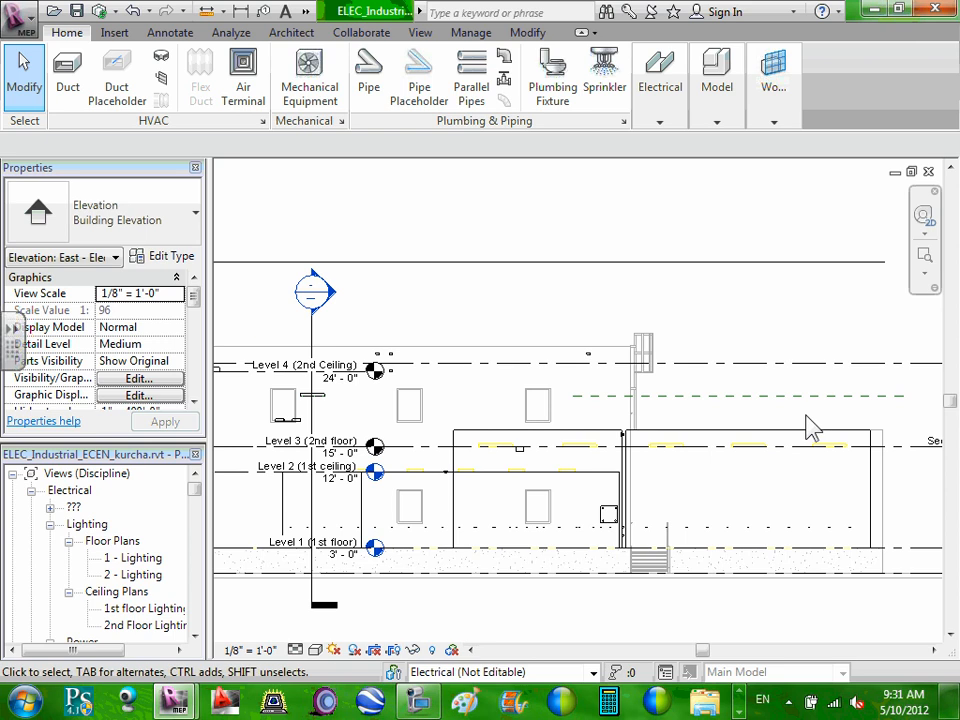
pyautogui.click(793, 396)
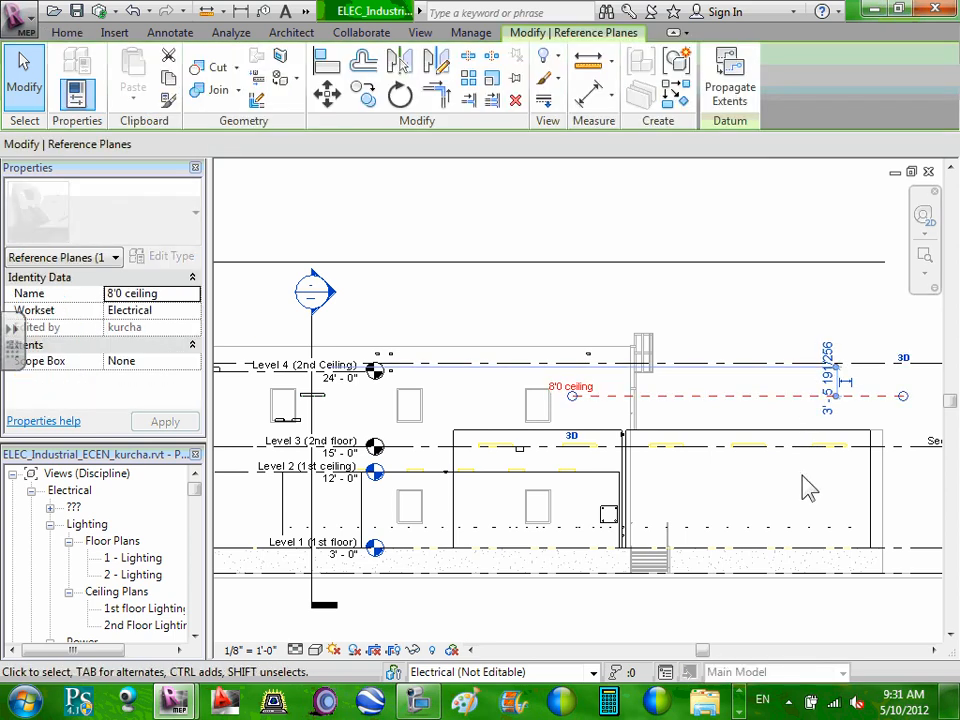
pyautogui.click(802, 485)
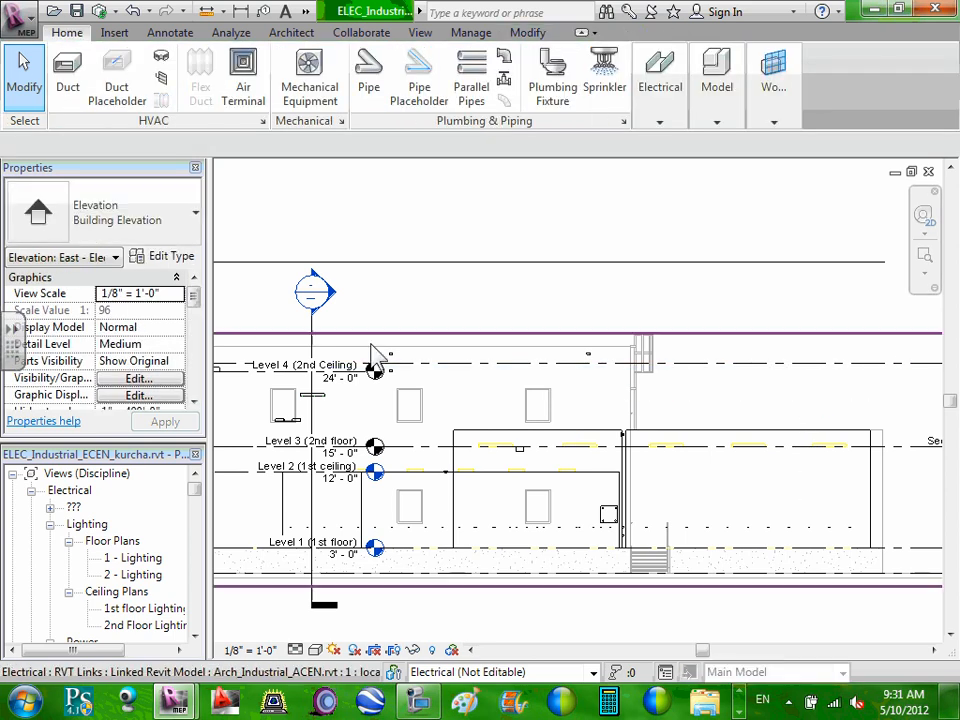
# Step: Open the 1st floor Lighting ceiling plan and bring the toilets and the adjoining room's ceiling grid into close view
pyautogui.click(195, 636)
pyautogui.doubleClick(160, 591)
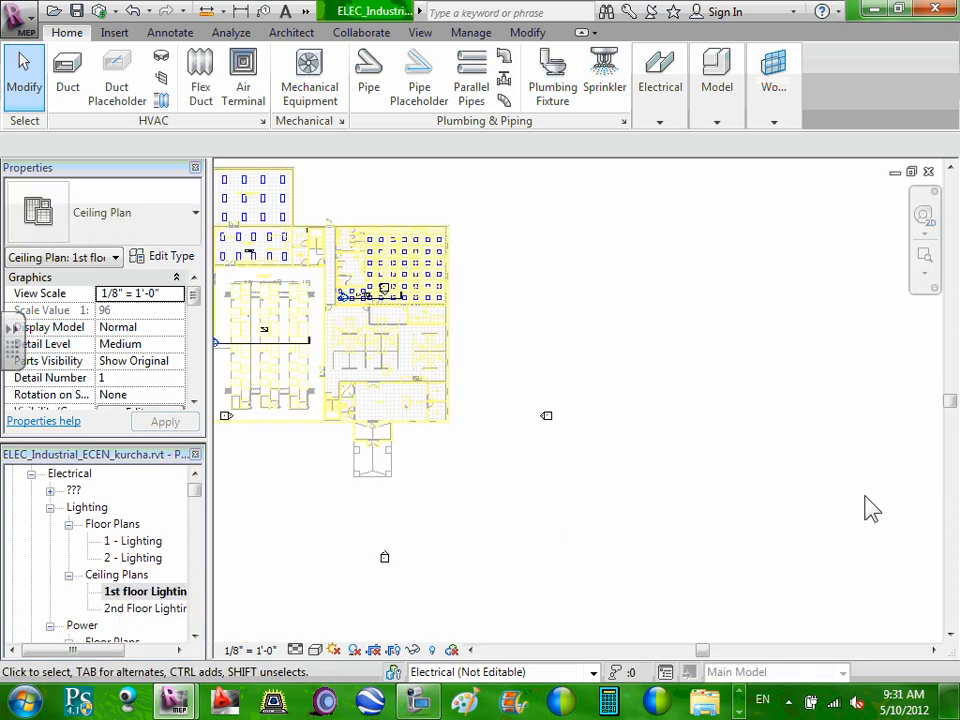
pyautogui.moveTo(414, 435); pyautogui.dragTo(604, 555, button='middle')
pyautogui.scroll(6, 568, 350)
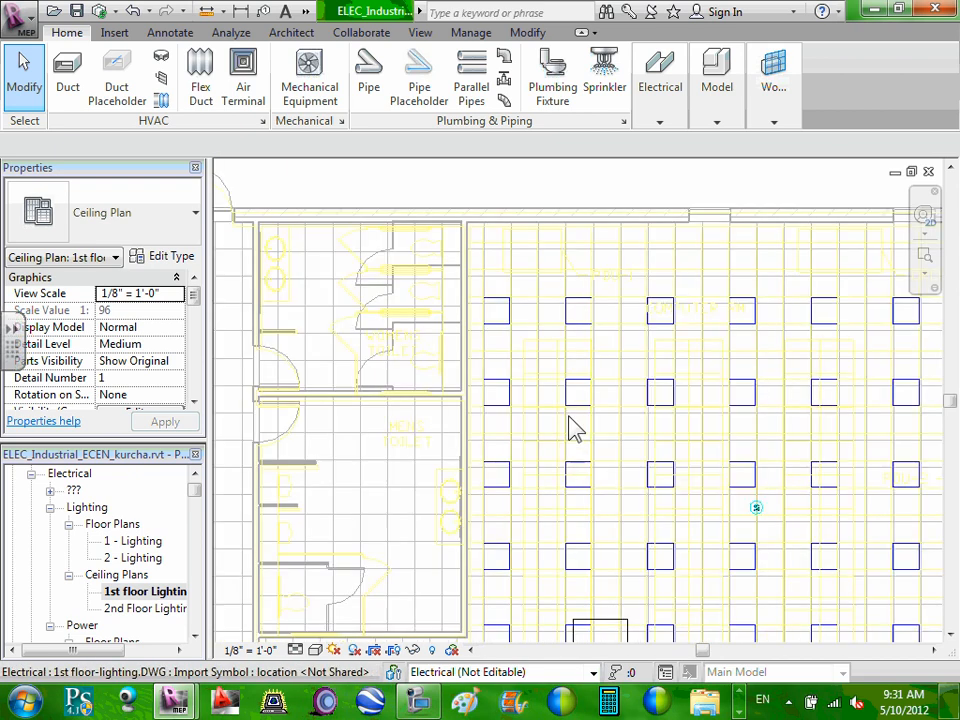
# Step: Examine the ceiling speaker among the light fixtures in the computer room of the 1st floor Lighting ceiling plan
pyautogui.scroll(3, 561, 396)
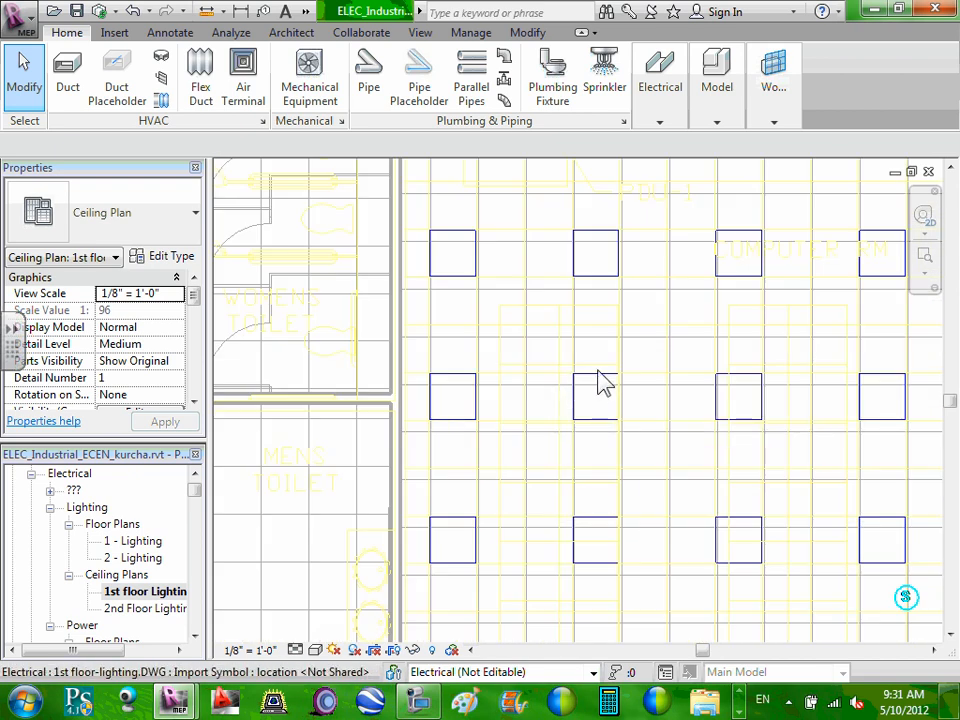
pyautogui.scroll(-4, 645, 568)
pyautogui.scroll(1, 570, 326)
pyautogui.scroll(-2, 744, 311)
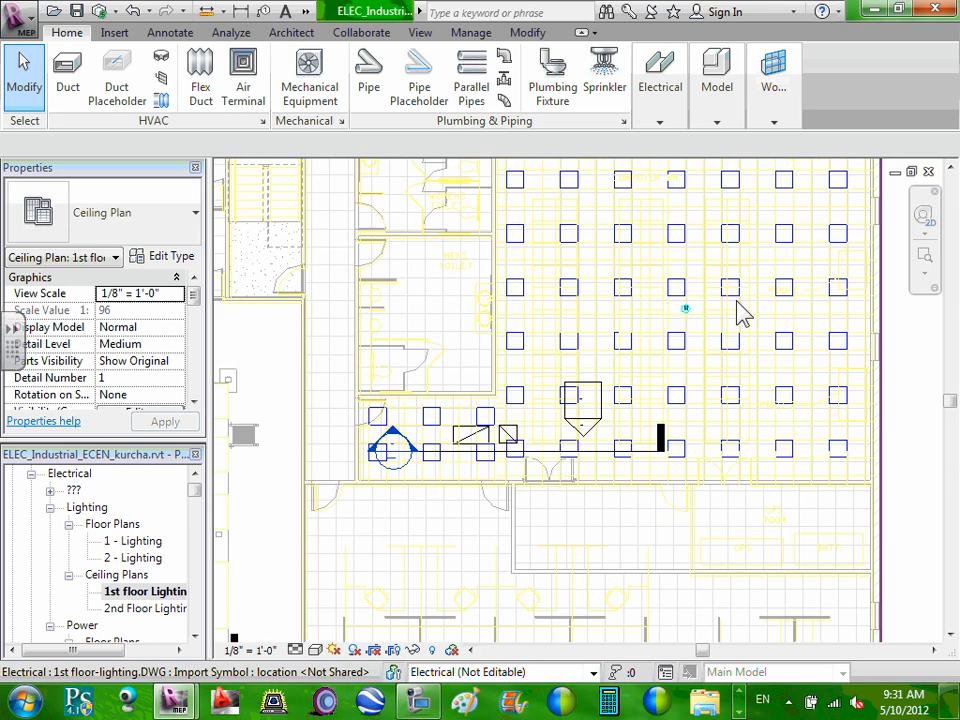
pyautogui.scroll(3, 620, 330)
pyautogui.scroll(4, 645, 336)
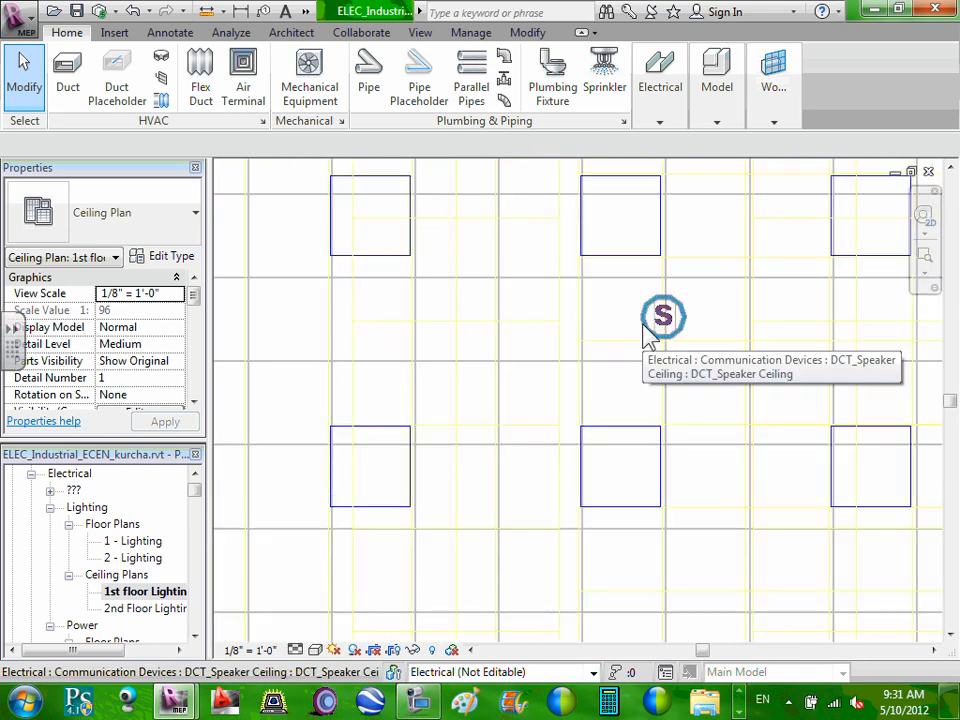
pyautogui.click(647, 333)
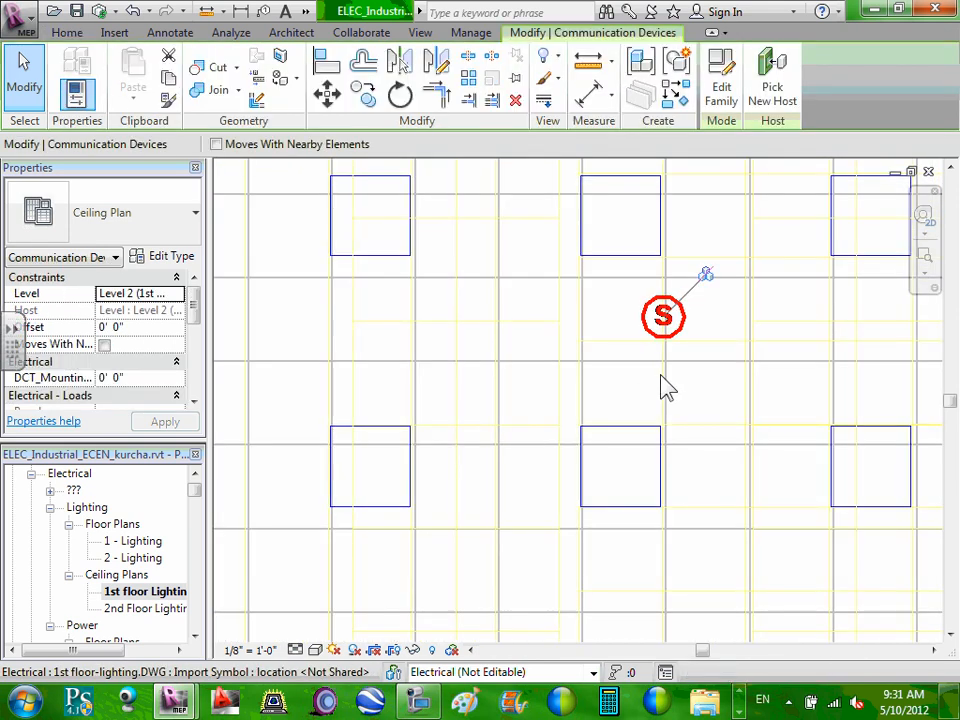
pyautogui.scroll(-2, 666, 388)
pyautogui.scroll(-5, 668, 388)
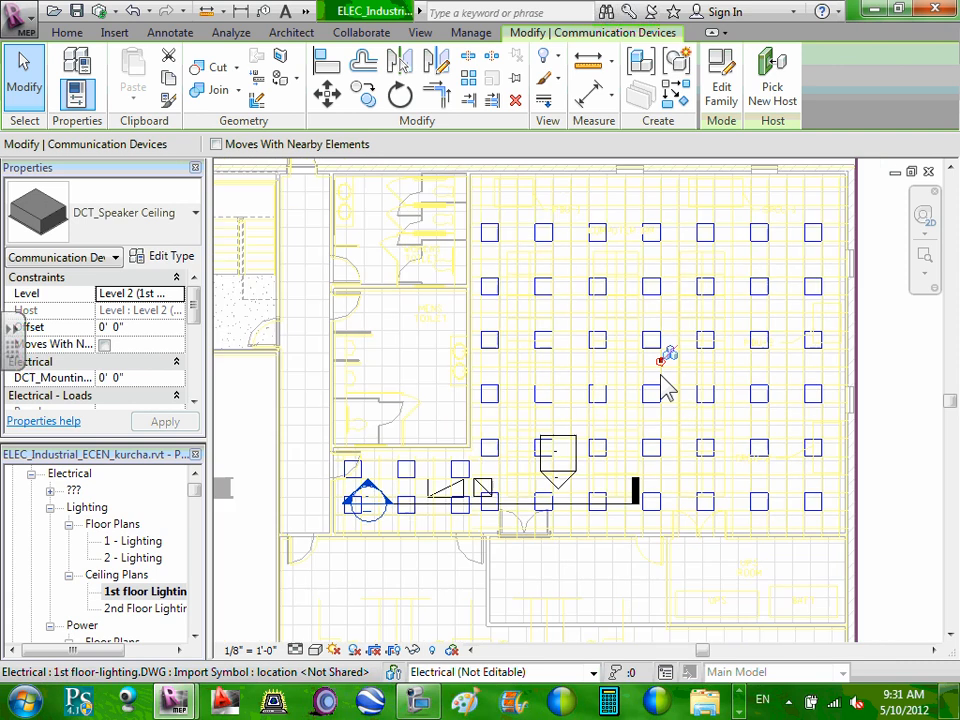
pyautogui.press('Escape')
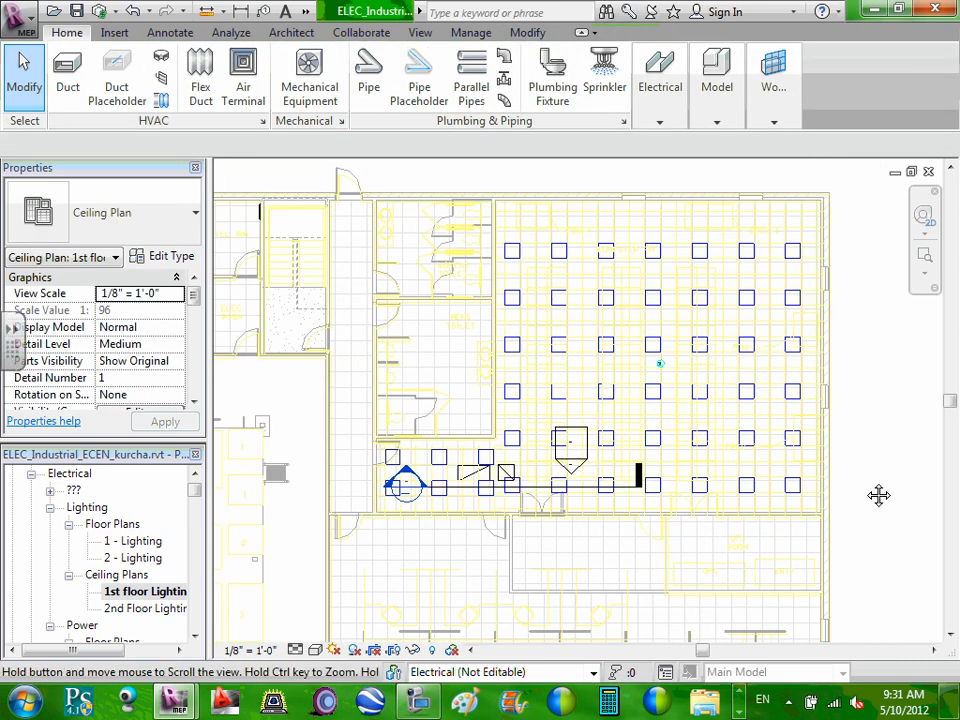
# Step: Look over the surrounding rooms, and select the computer room's ceiling speaker to check its level and offset properties
pyautogui.moveTo(876, 495); pyautogui.dragTo(883, 393, button='middle')
pyautogui.scroll(-1, 883, 393)
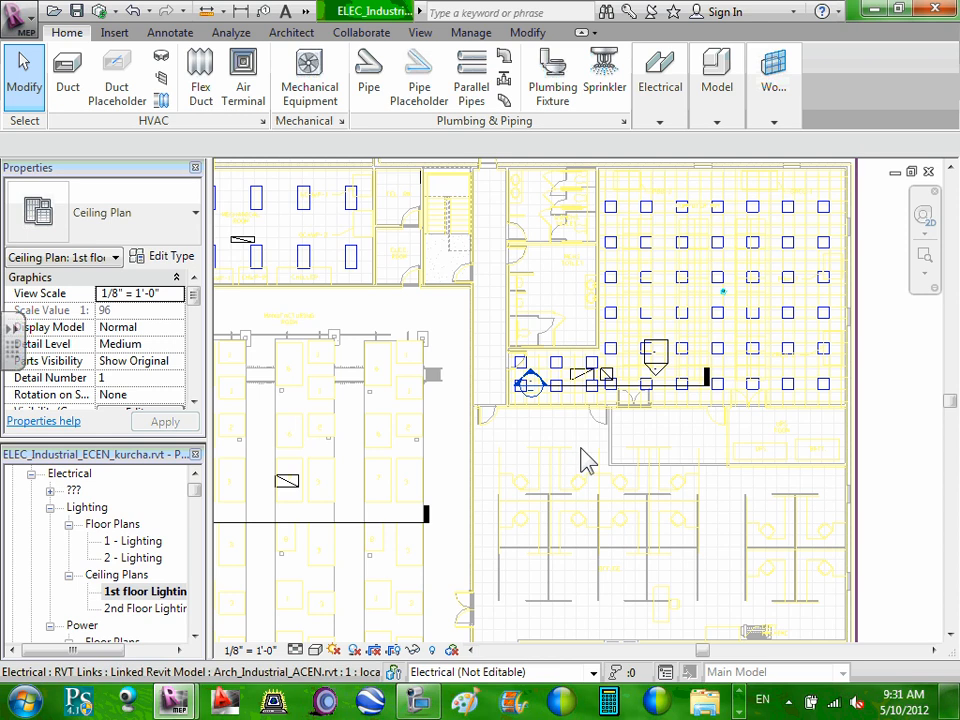
pyautogui.moveTo(587, 456); pyautogui.dragTo(617, 525, button='middle')
pyautogui.scroll(5, 767, 358)
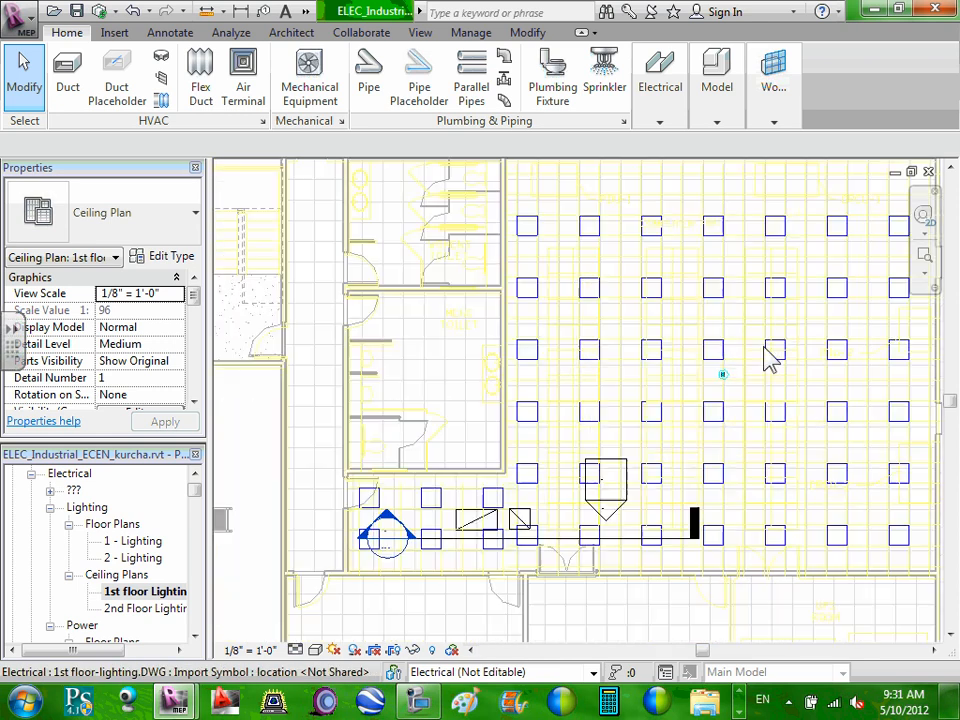
pyautogui.click(708, 393)
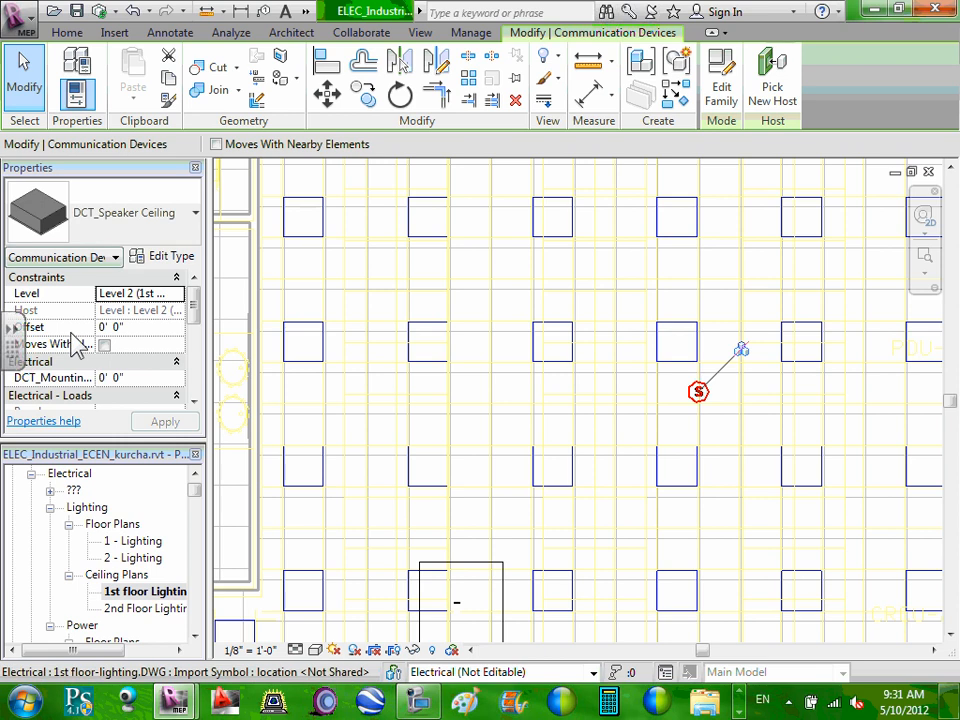
pyautogui.press('Escape')
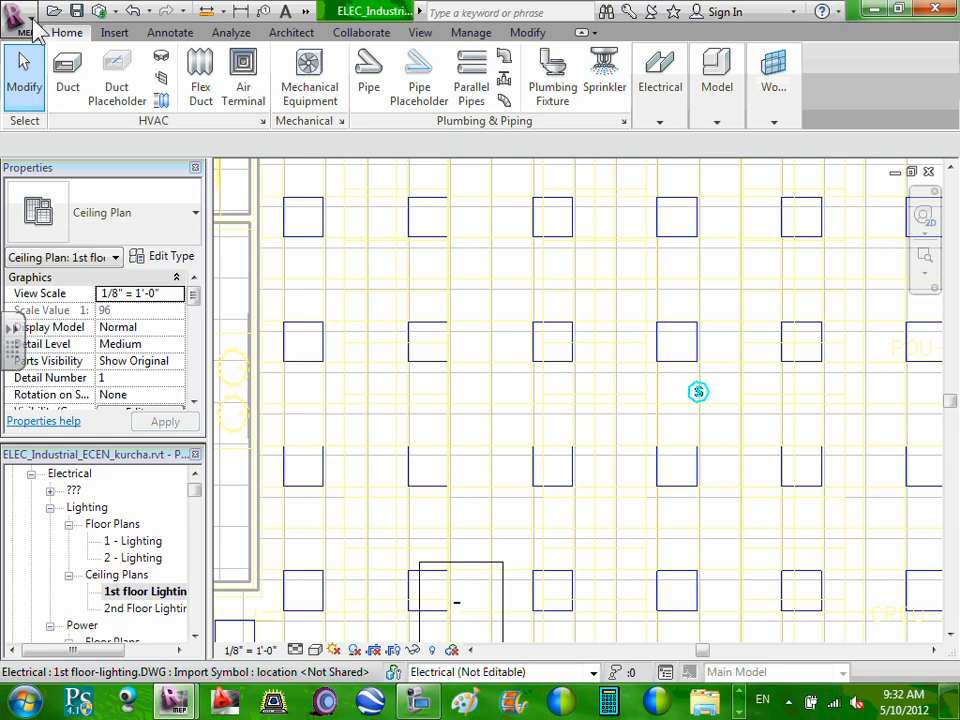
# Step: Close the project without saving and relinquish all elements and worksets
pyautogui.click(34, 31)
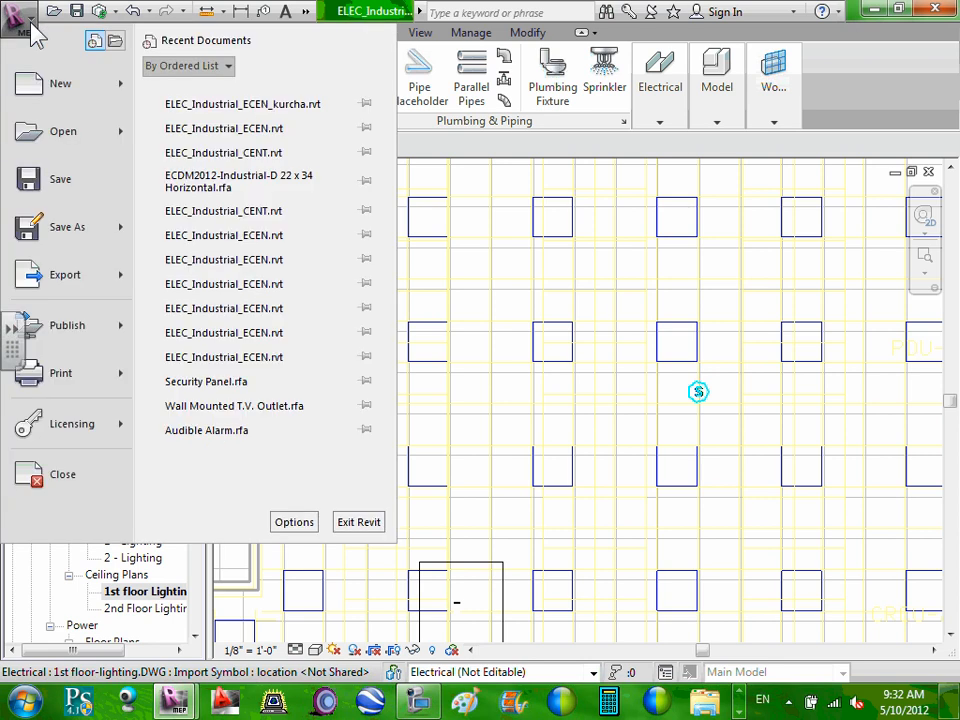
pyautogui.click(80, 477)
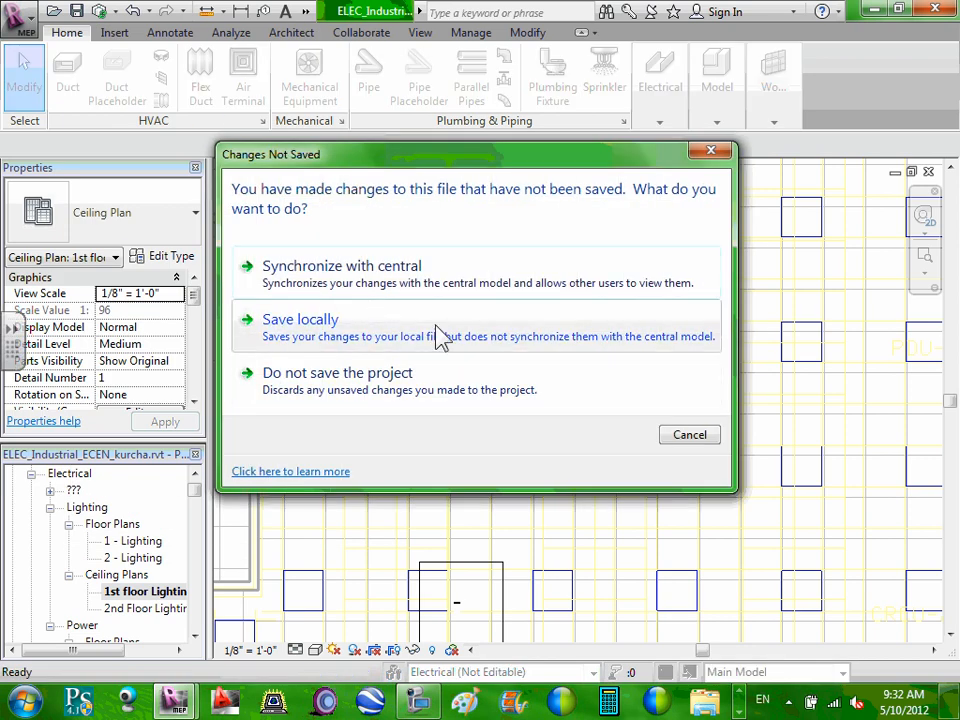
pyautogui.click(339, 386)
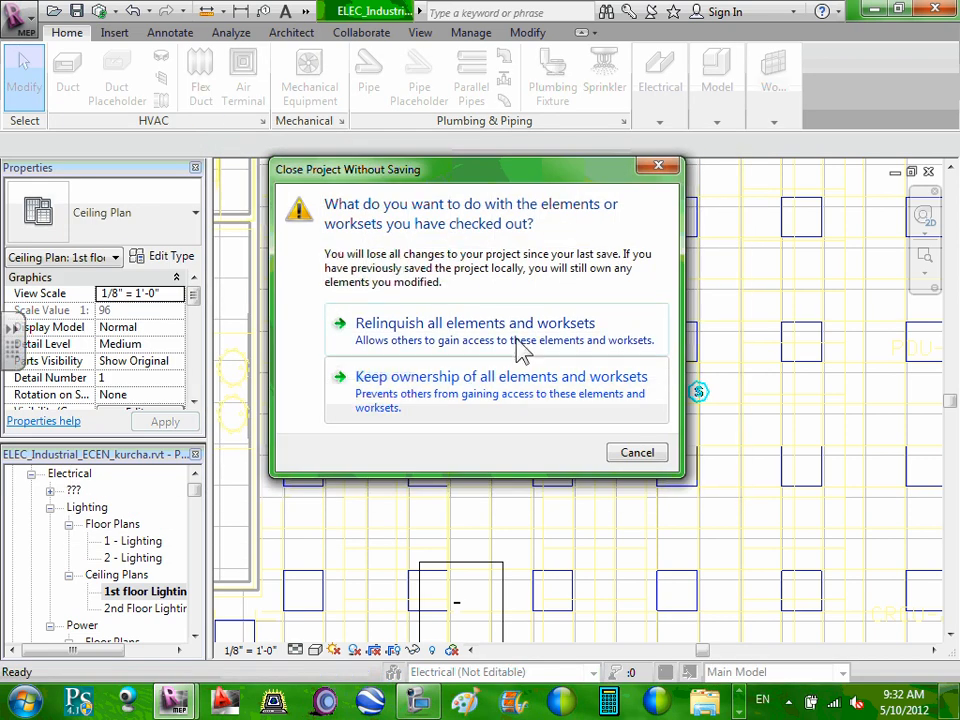
pyautogui.click(521, 344)
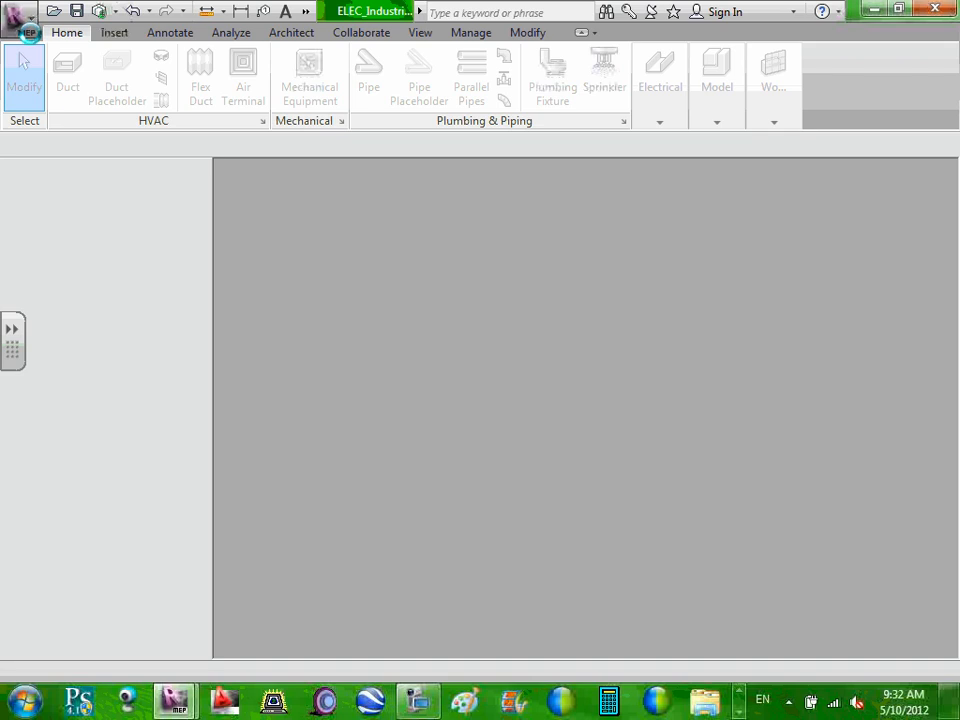
# Step: Begin opening an existing project and browse to the Desktop folder
pyautogui.click(30, 28)
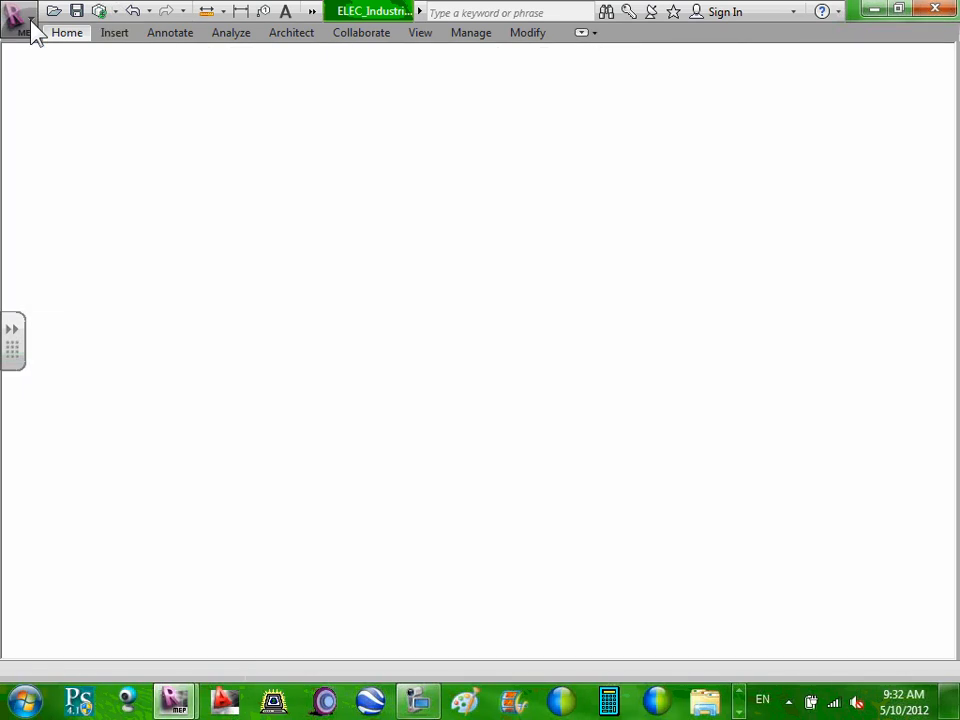
pyautogui.click(60, 137)
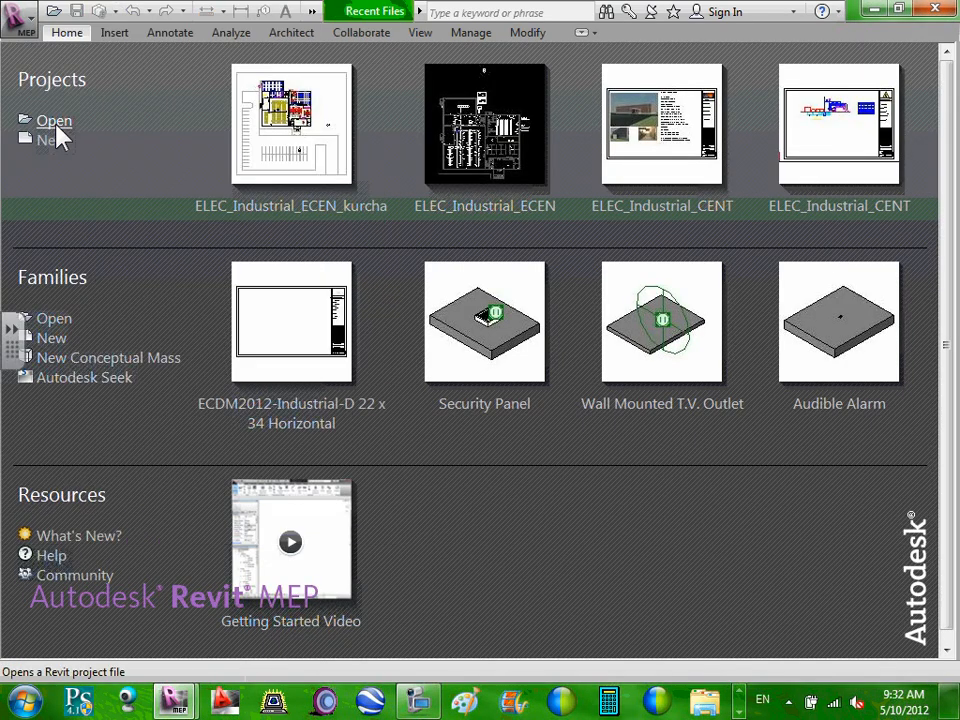
pyautogui.click(55, 121)
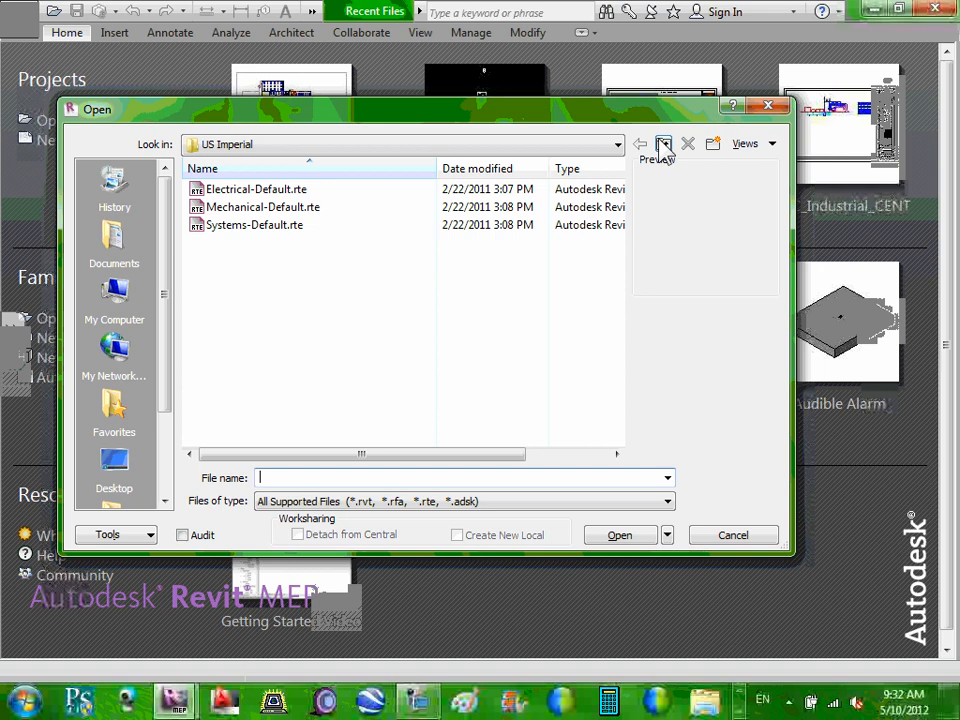
pyautogui.click(664, 146)
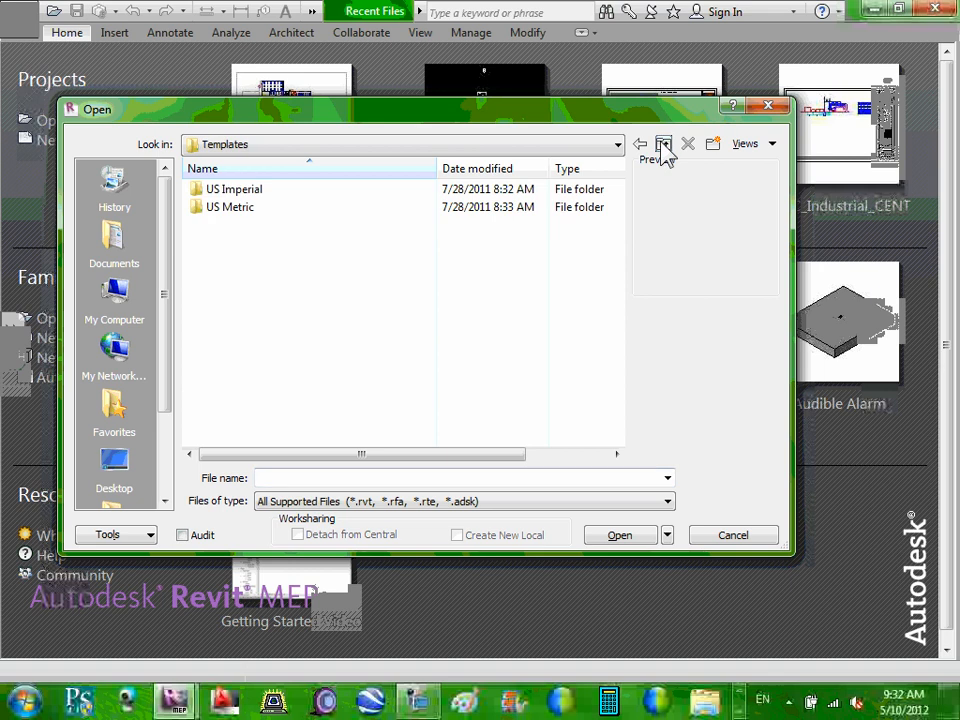
pyautogui.click(664, 146)
pyautogui.click(664, 146)
pyautogui.click(664, 146)
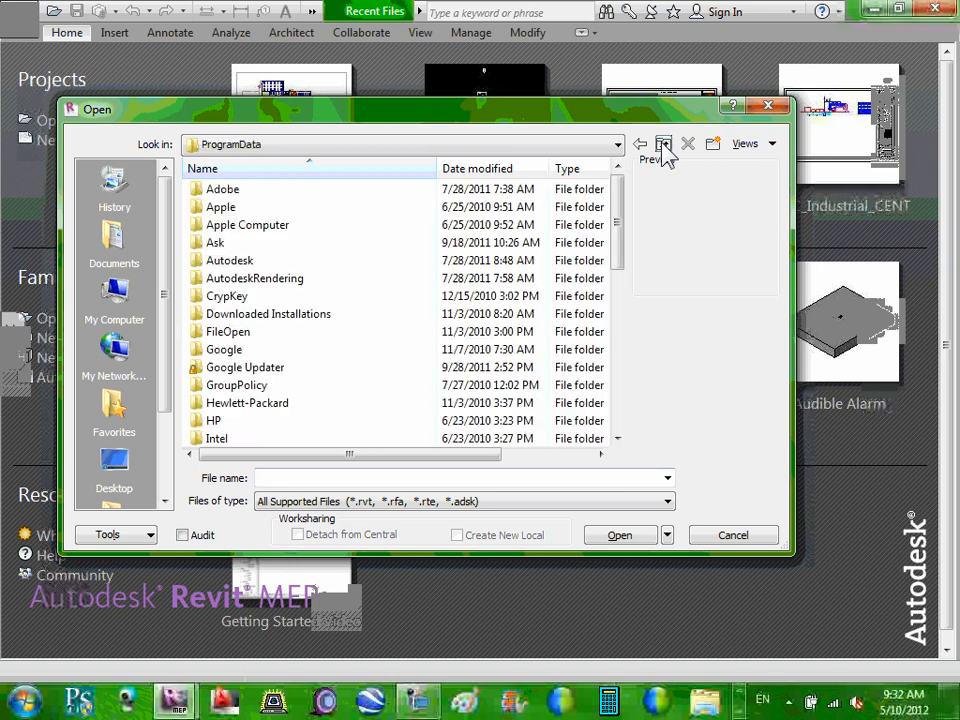
pyautogui.click(664, 146)
pyautogui.click(664, 146)
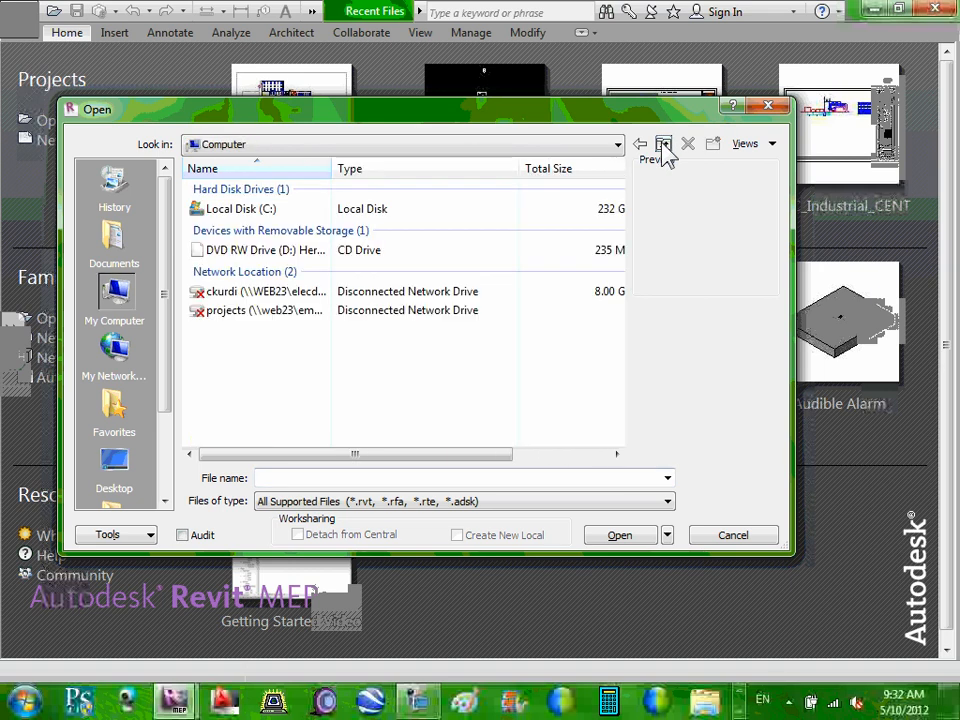
pyautogui.click(118, 470)
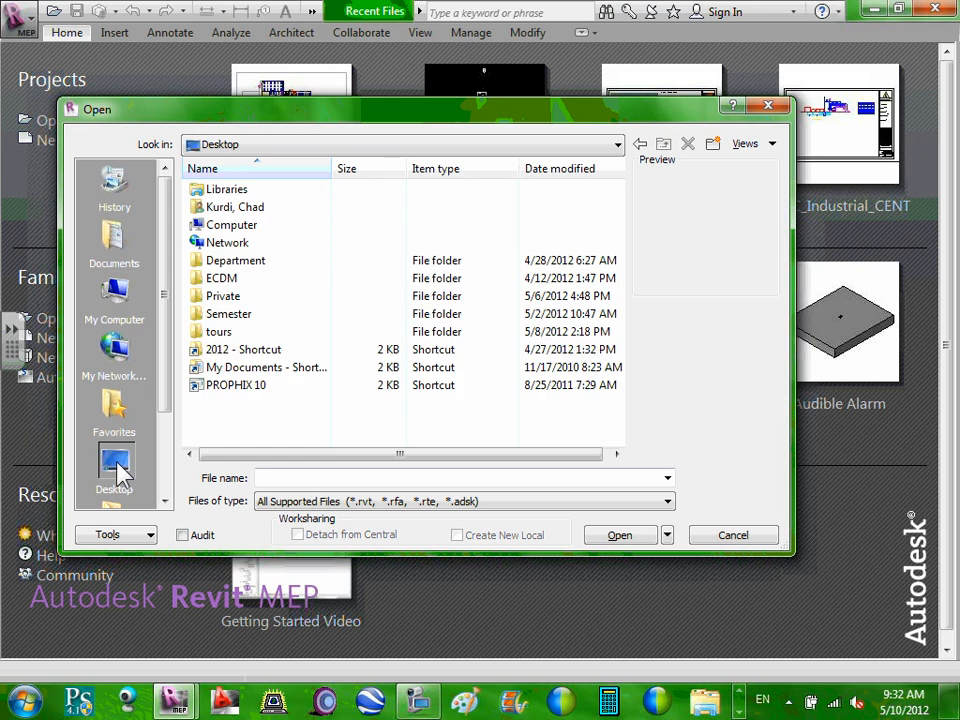
# Step: Browse through the 2012 shortcut, Team 05, Q#6-Spring and Design Drawings to the Revit folder
pyautogui.doubleClick(237, 350)
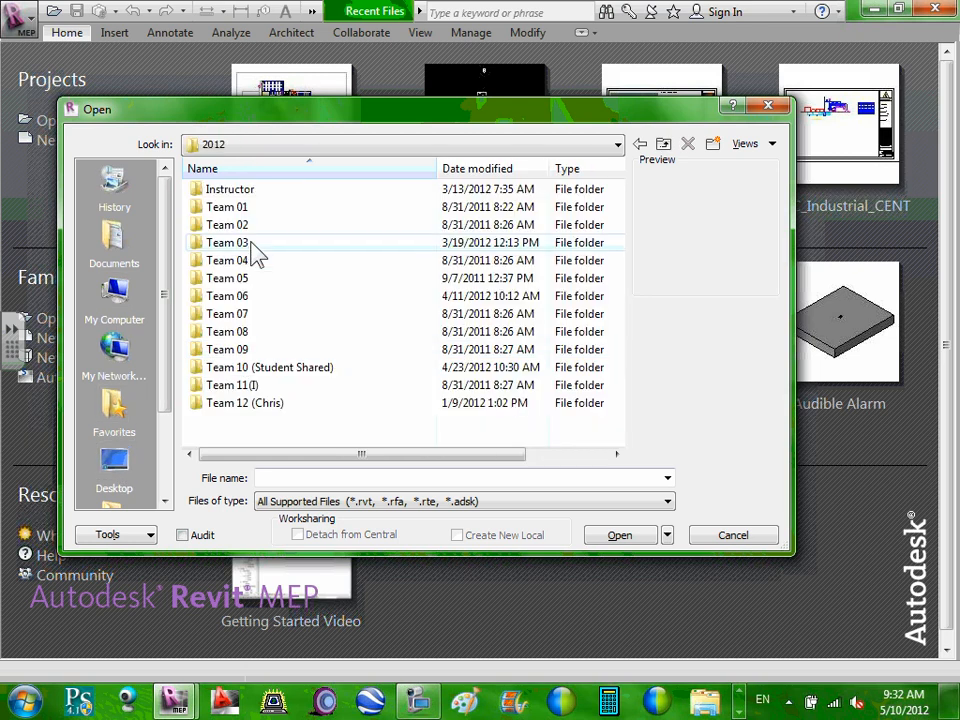
pyautogui.doubleClick(246, 278)
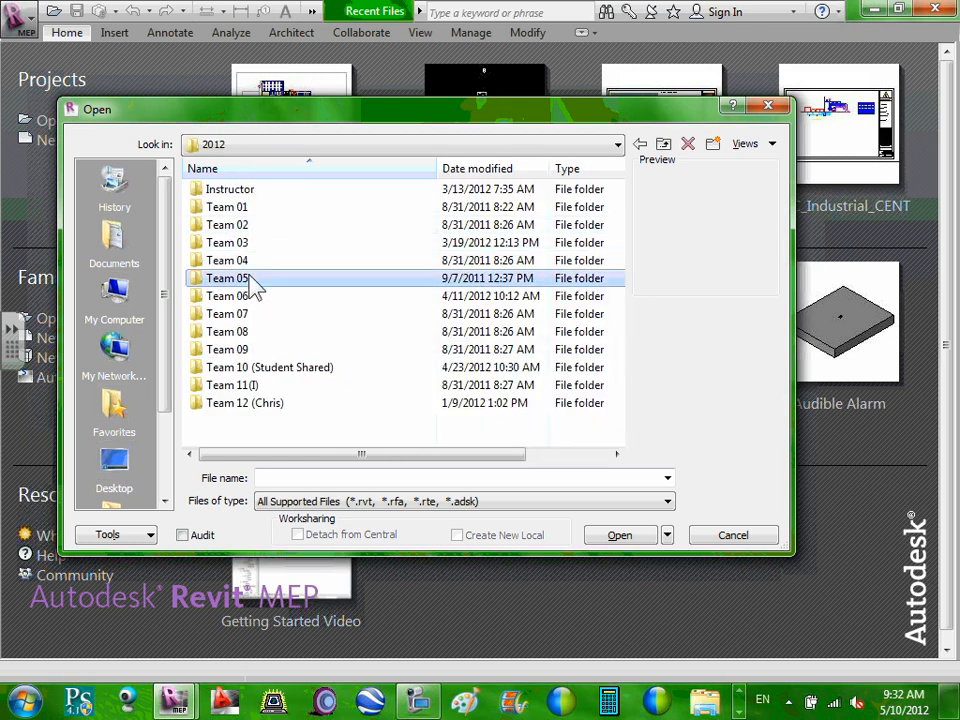
pyautogui.doubleClick(250, 236)
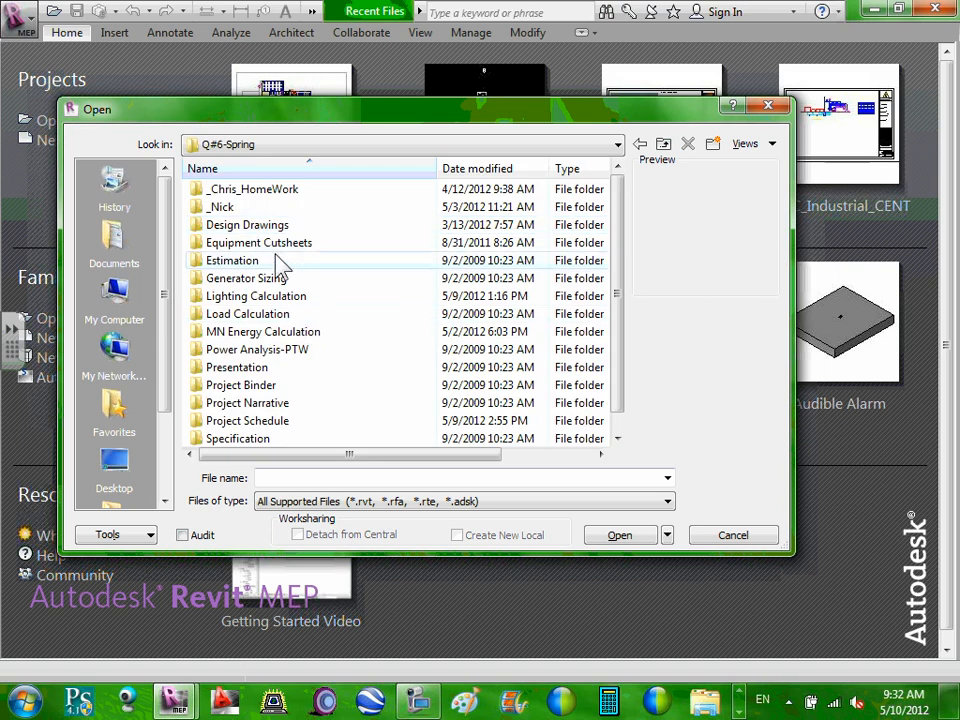
pyautogui.doubleClick(287, 230)
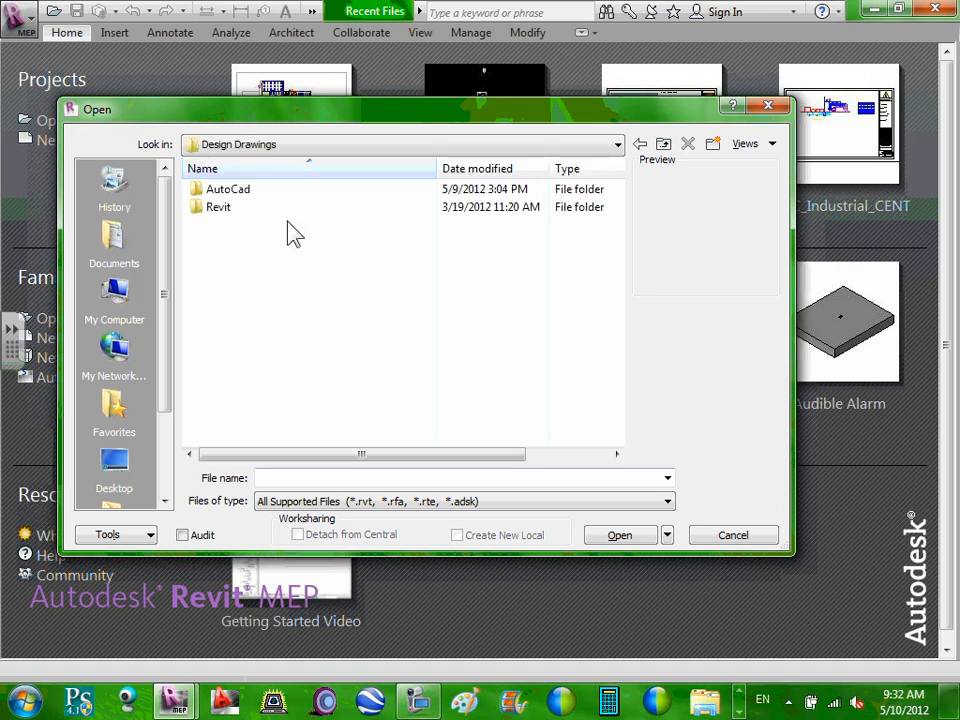
pyautogui.click(222, 210)
pyautogui.doubleClick(224, 212)
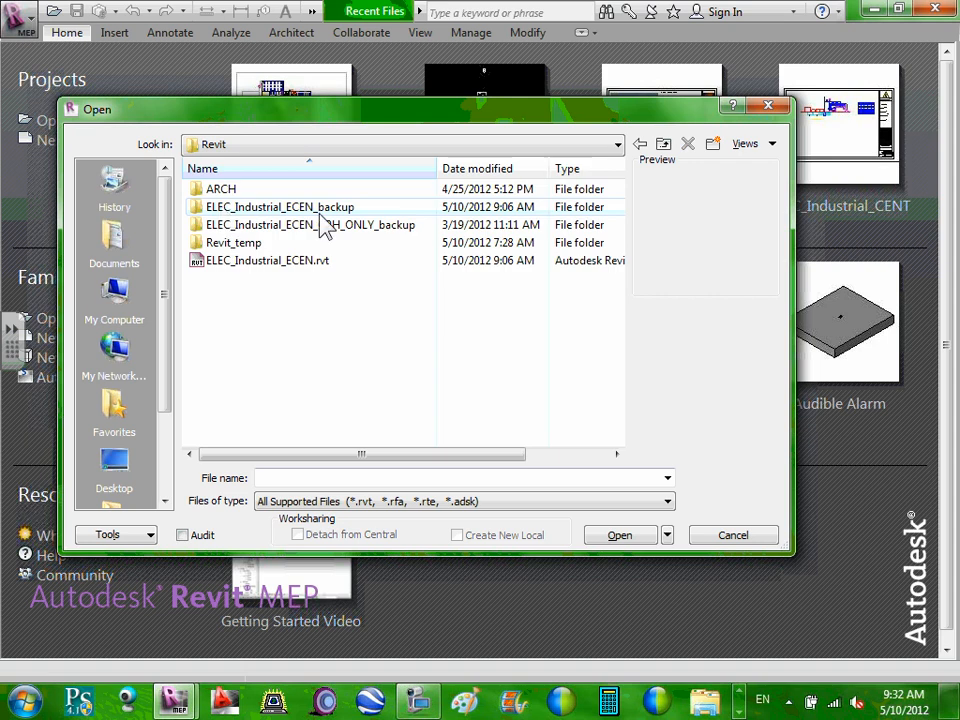
# Step: Open ELEC_Industrial_ECEN.rvt as a new local file, overwriting the existing local copy
pyautogui.click(276, 264)
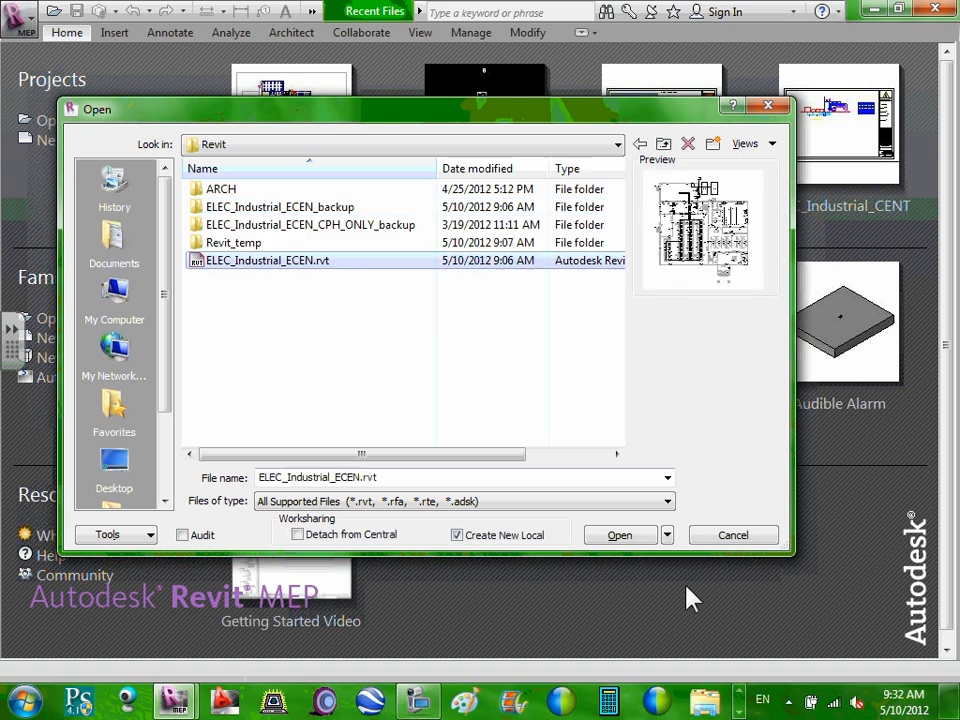
pyautogui.click(630, 538)
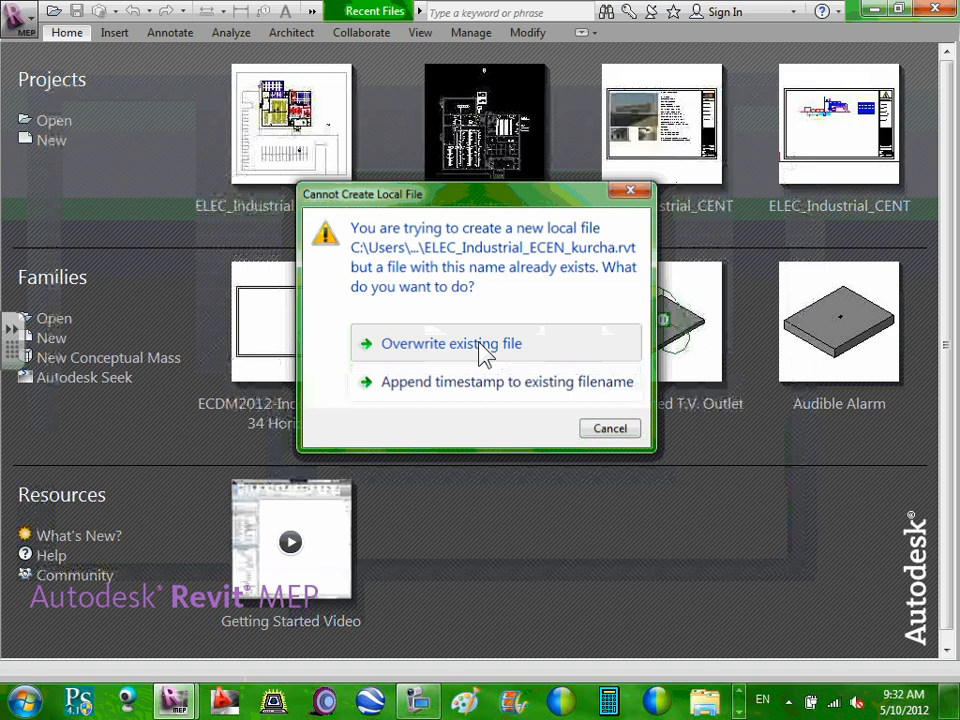
pyautogui.click(484, 346)
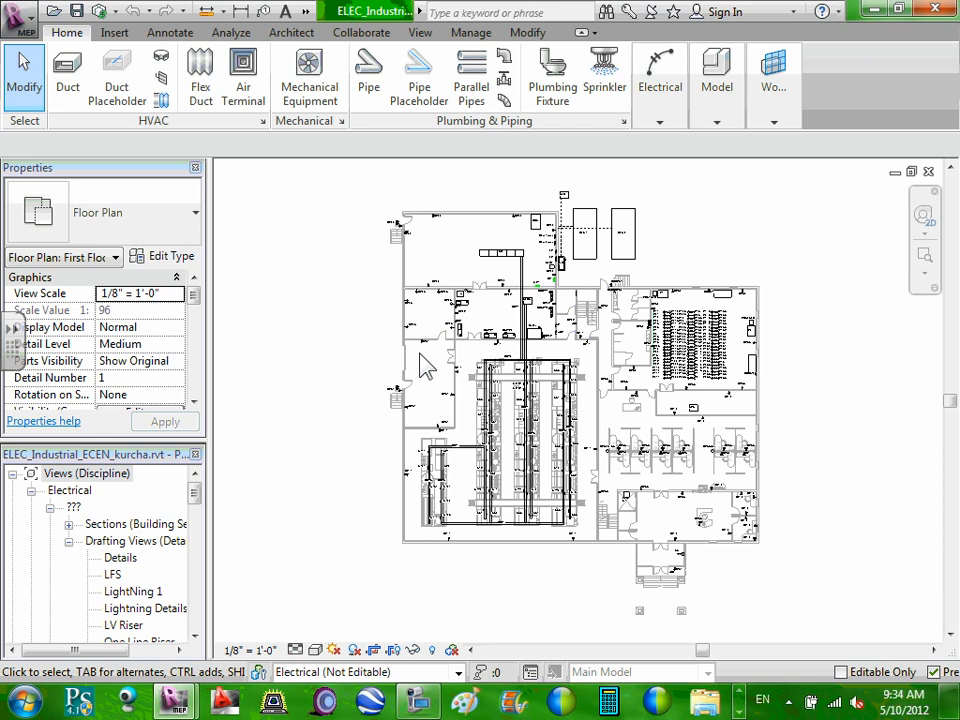
# Step: Open the First Floor Lighting ceiling plan and bring the corridor and toilet fixtures into view
pyautogui.moveTo(420, 368); pyautogui.dragTo(420, 443, button='middle')
pyautogui.scroll(5, 420, 441)
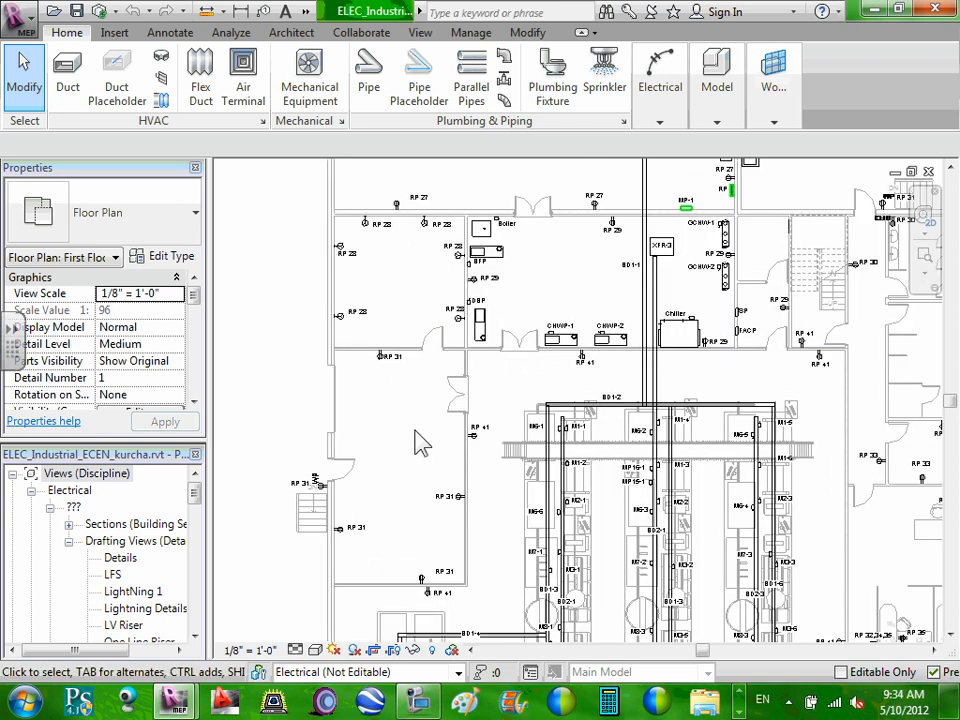
pyautogui.scroll(-3, 424, 437)
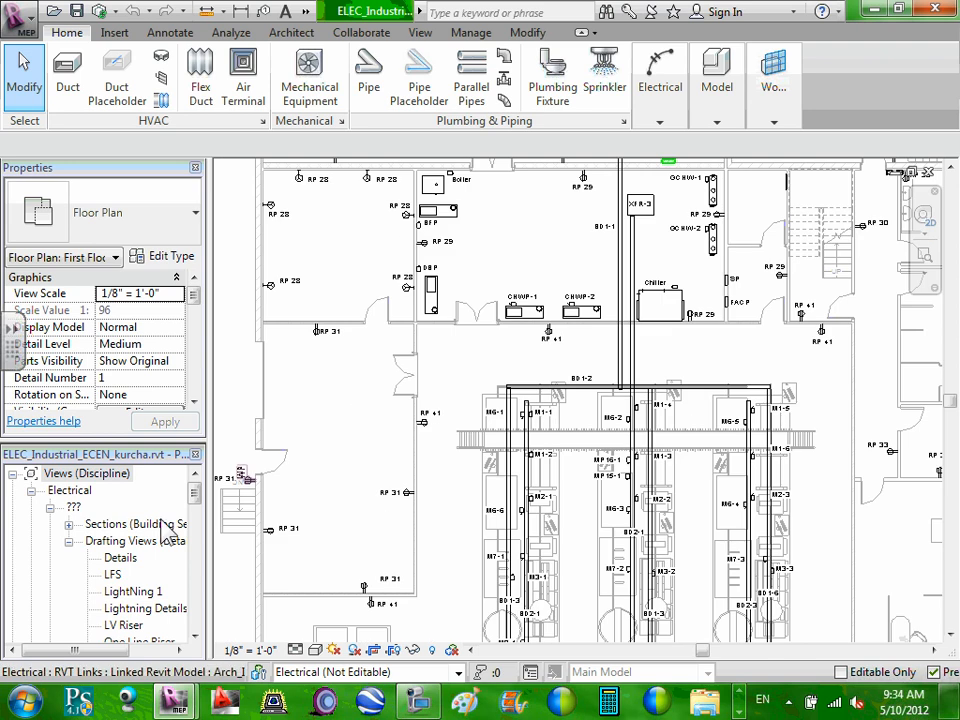
pyautogui.moveTo(195, 493); pyautogui.dragTo(194, 543)
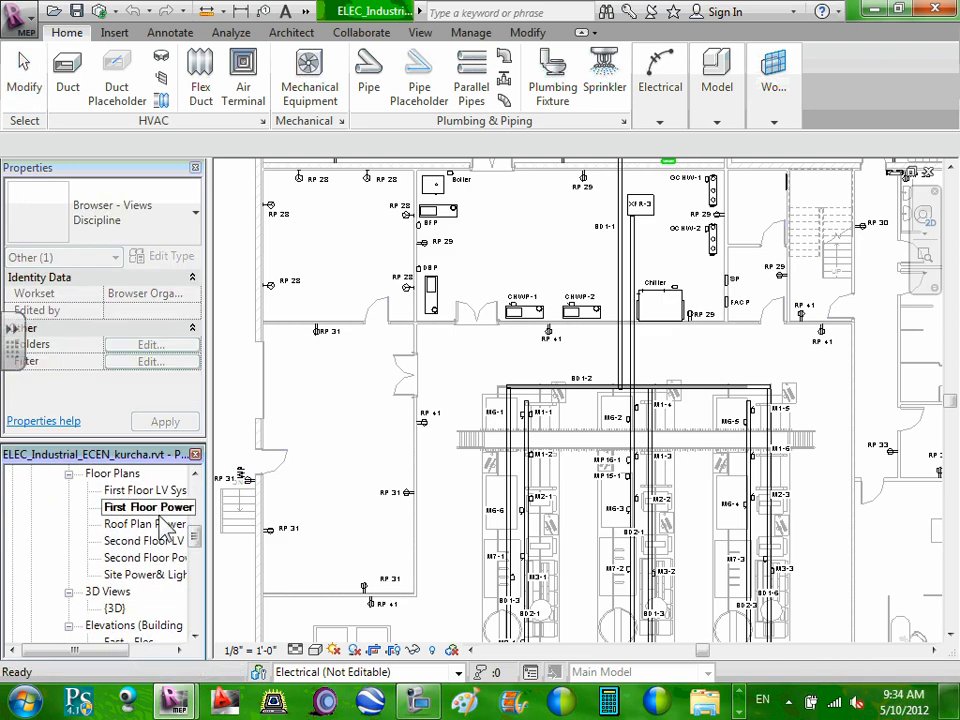
pyautogui.moveTo(197, 542); pyautogui.dragTo(206, 513)
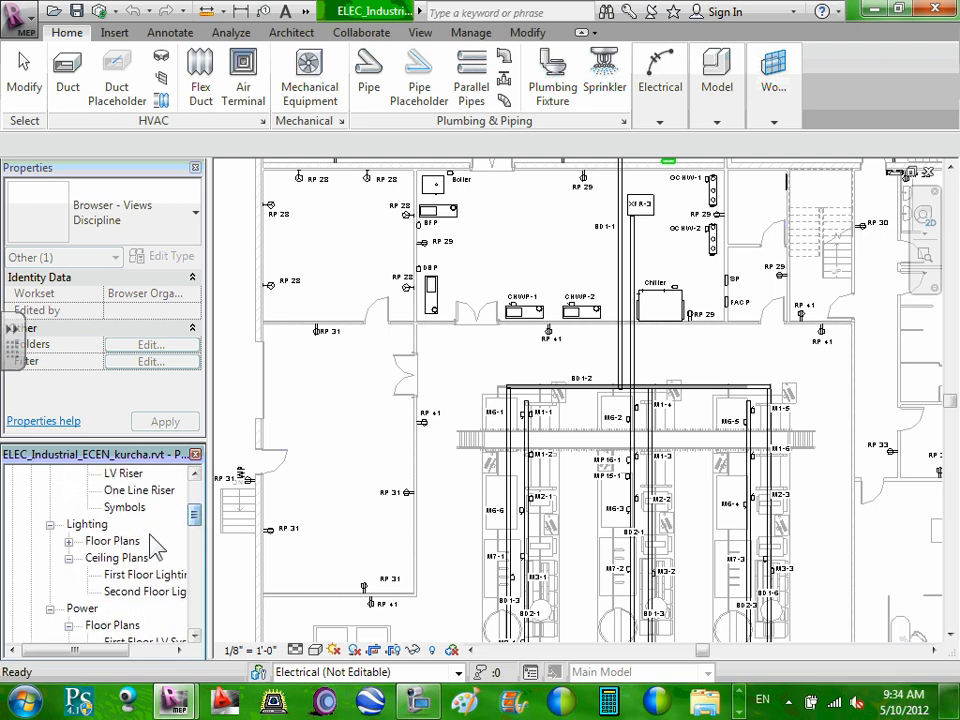
pyautogui.doubleClick(149, 577)
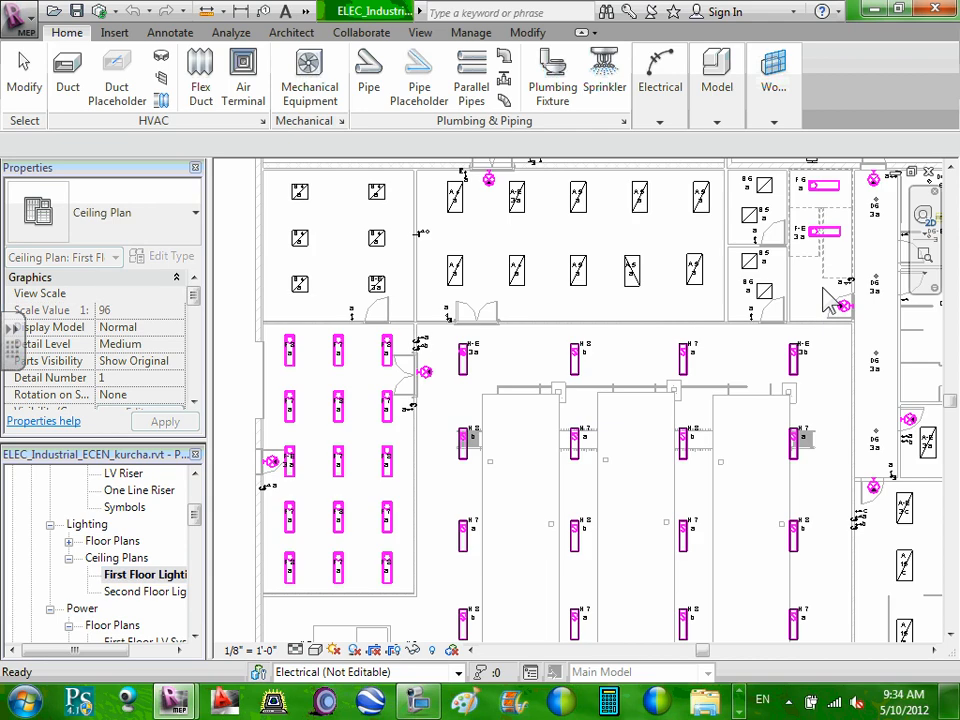
pyautogui.moveTo(740, 375); pyautogui.dragTo(648, 400, button='middle')
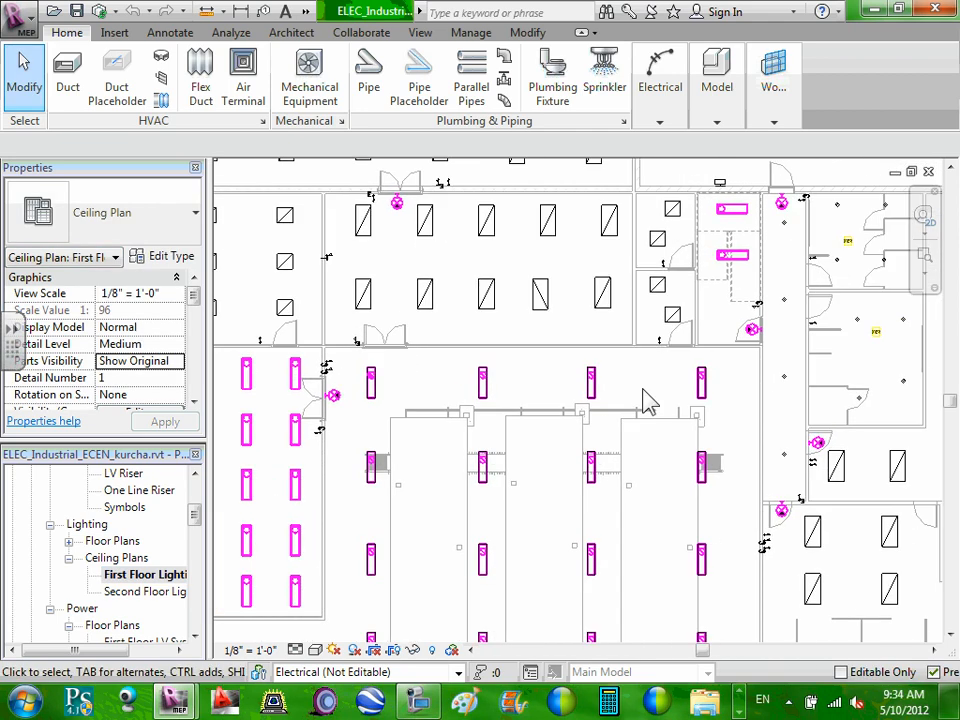
# Step: Examine the lighting fixture layout across the whole First Floor Lighting ceiling plan, including the large manufacturing room
pyautogui.scroll(-3, 647, 450)
pyautogui.moveTo(647, 450); pyautogui.dragTo(530, 400, button='middle')
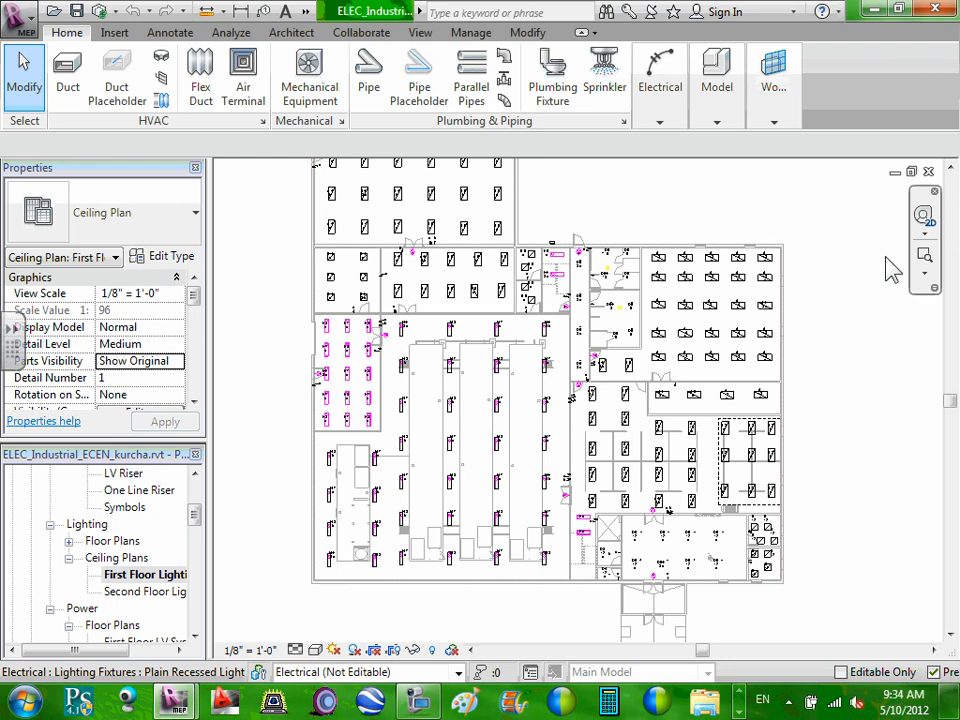
pyautogui.moveTo(868, 334); pyautogui.dragTo(855, 379, button='middle')
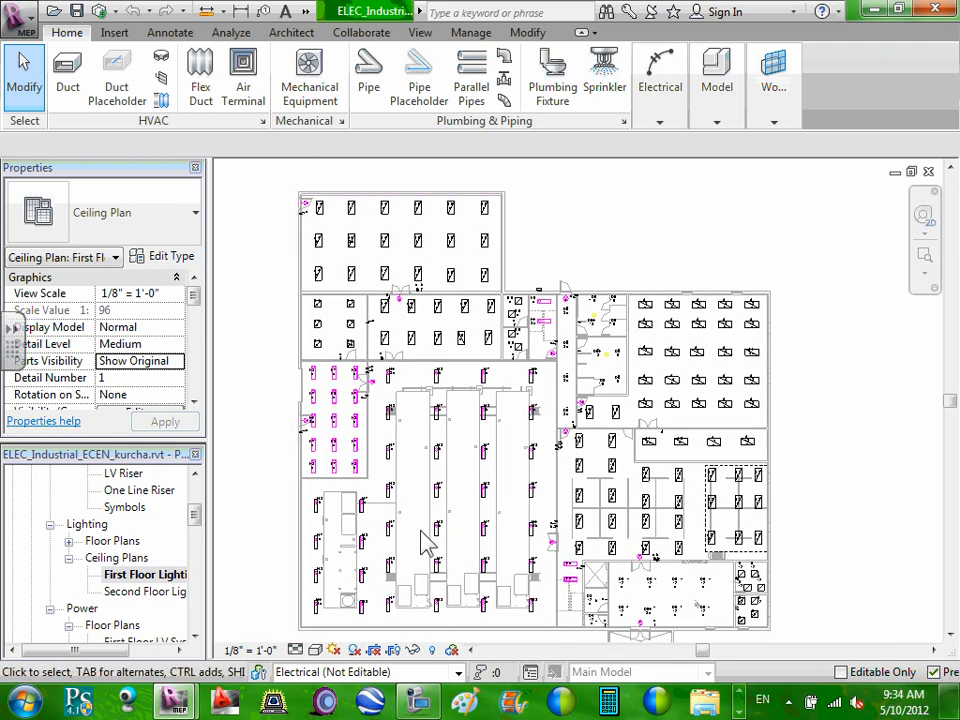
pyautogui.scroll(4, 405, 392)
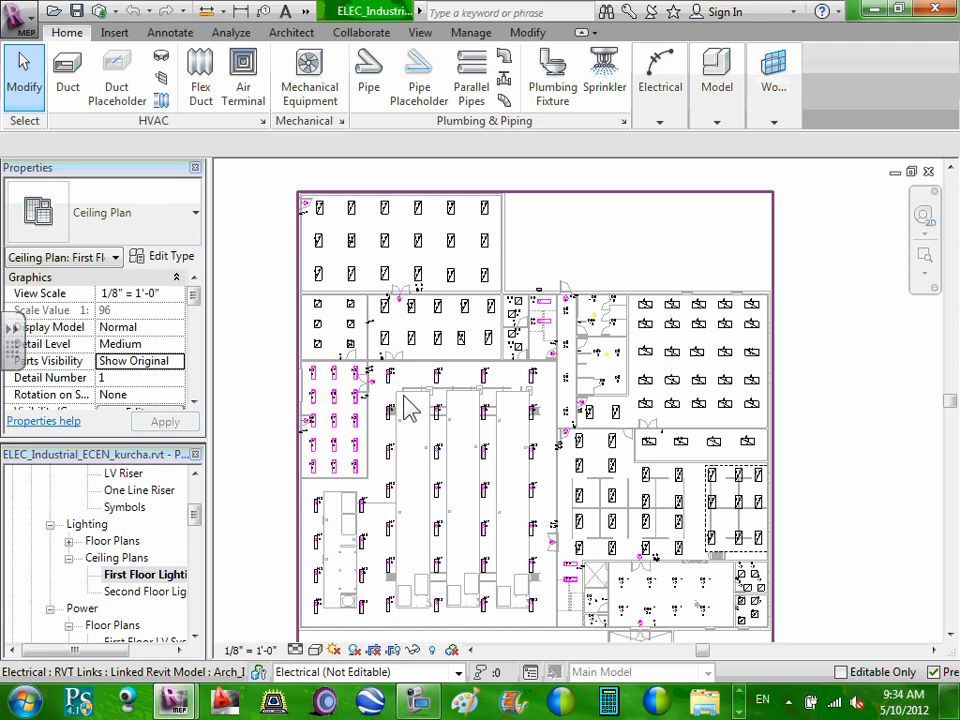
pyautogui.moveTo(424, 450); pyautogui.dragTo(424, 399, button='middle')
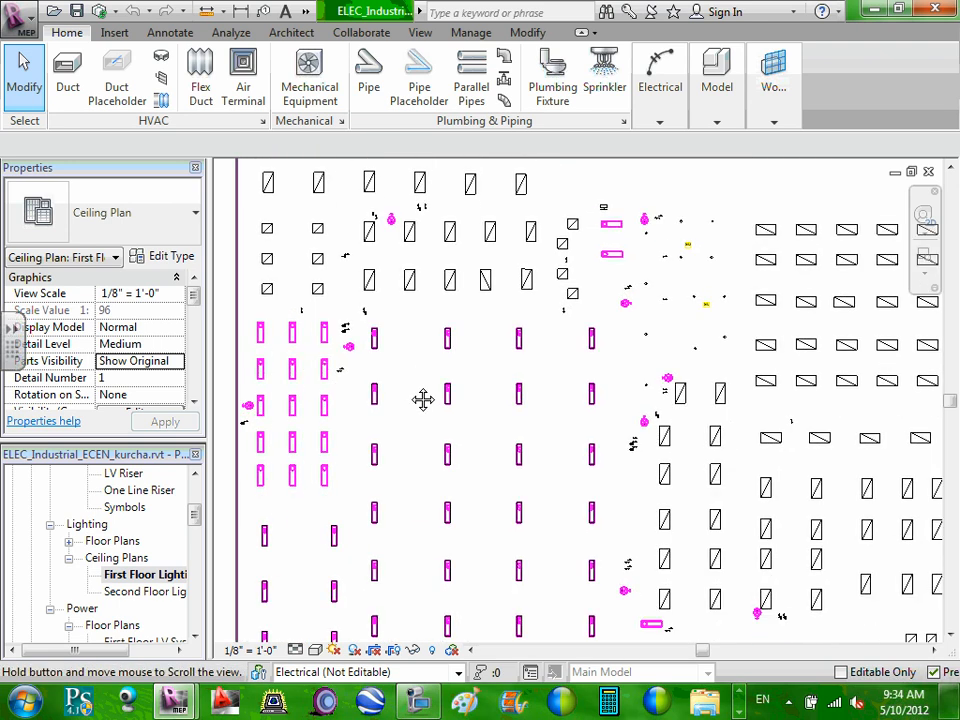
pyautogui.scroll(-1, 420, 399)
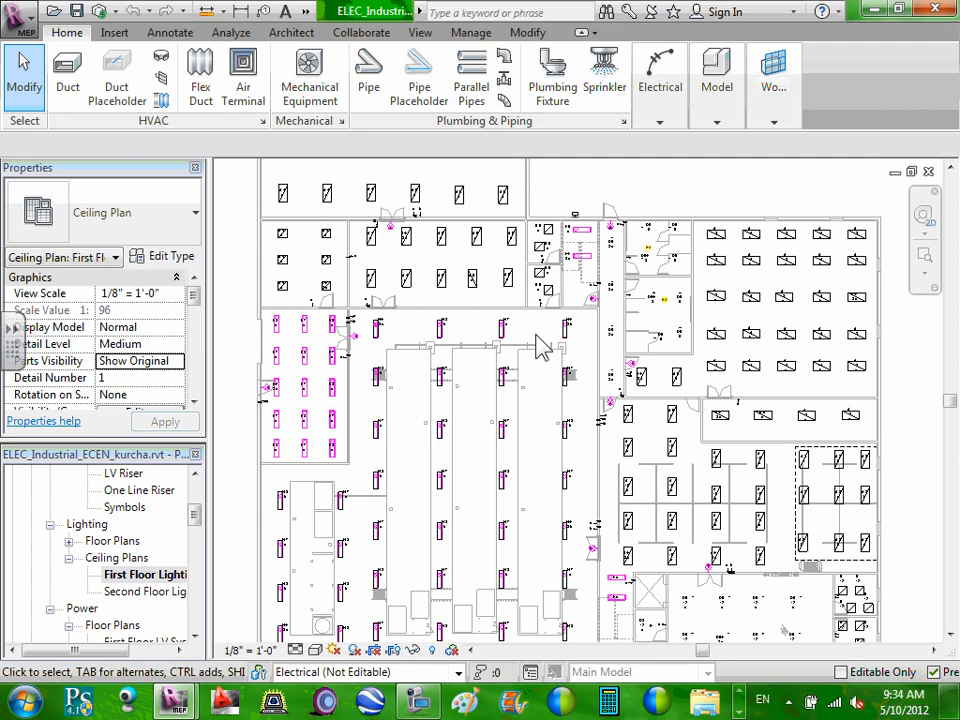
pyautogui.moveTo(545, 345); pyautogui.dragTo(514, 370, button='middle')
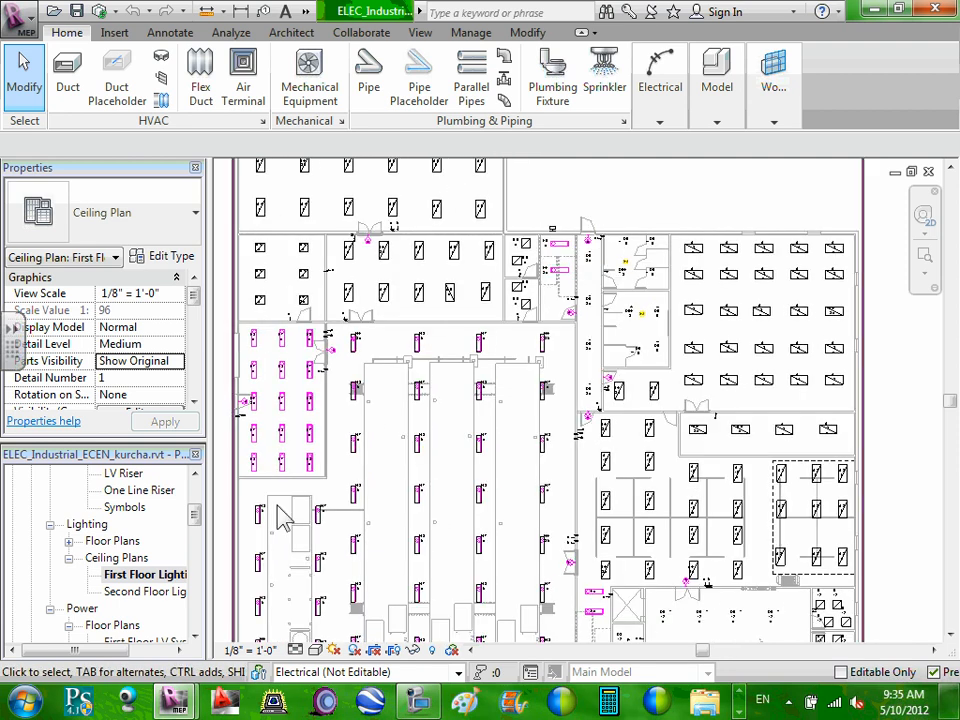
# Step: Open the Second Floor Lighting ceiling plan, inspect its hidden elements around the manufacturing room, and return to the normal display
pyautogui.doubleClick(160, 592)
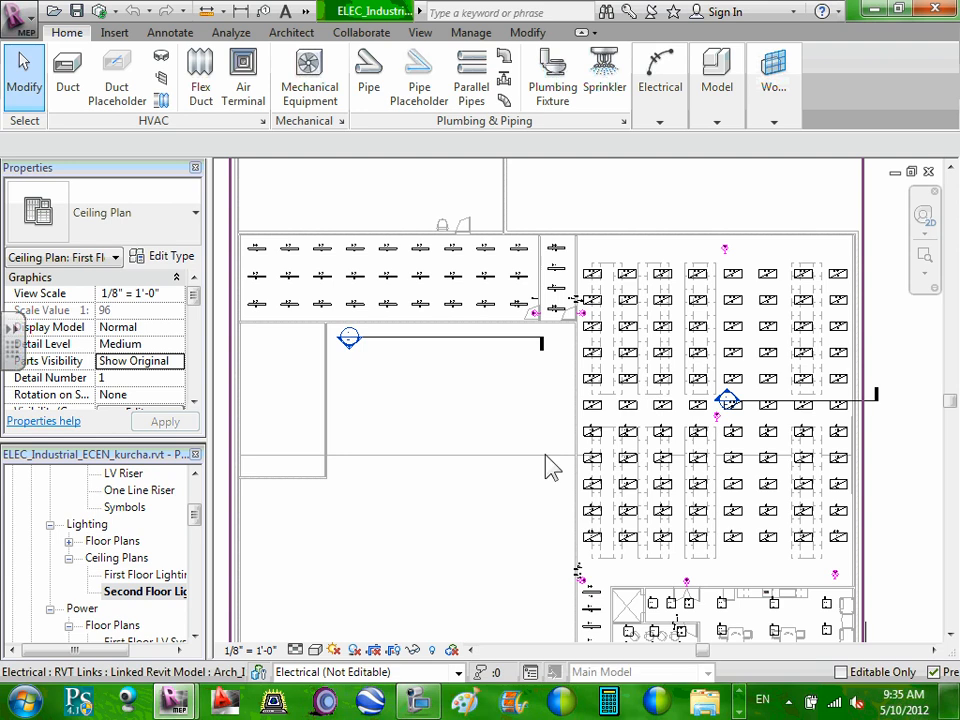
pyautogui.moveTo(480, 432); pyautogui.dragTo(471, 361, button='middle')
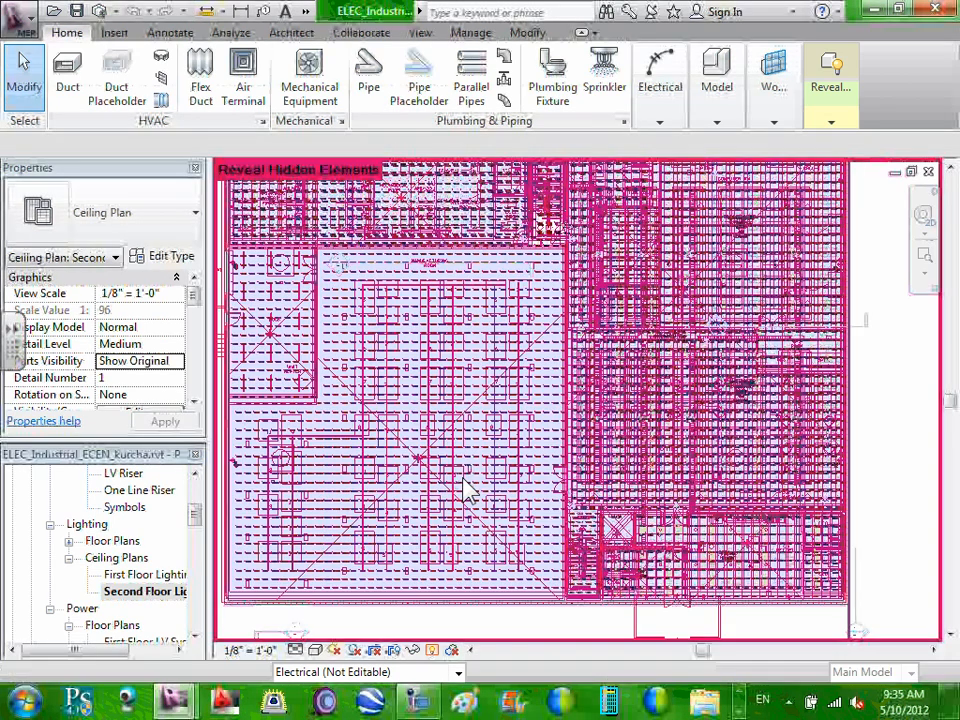
pyautogui.moveTo(423, 356); pyautogui.dragTo(416, 380, button='middle')
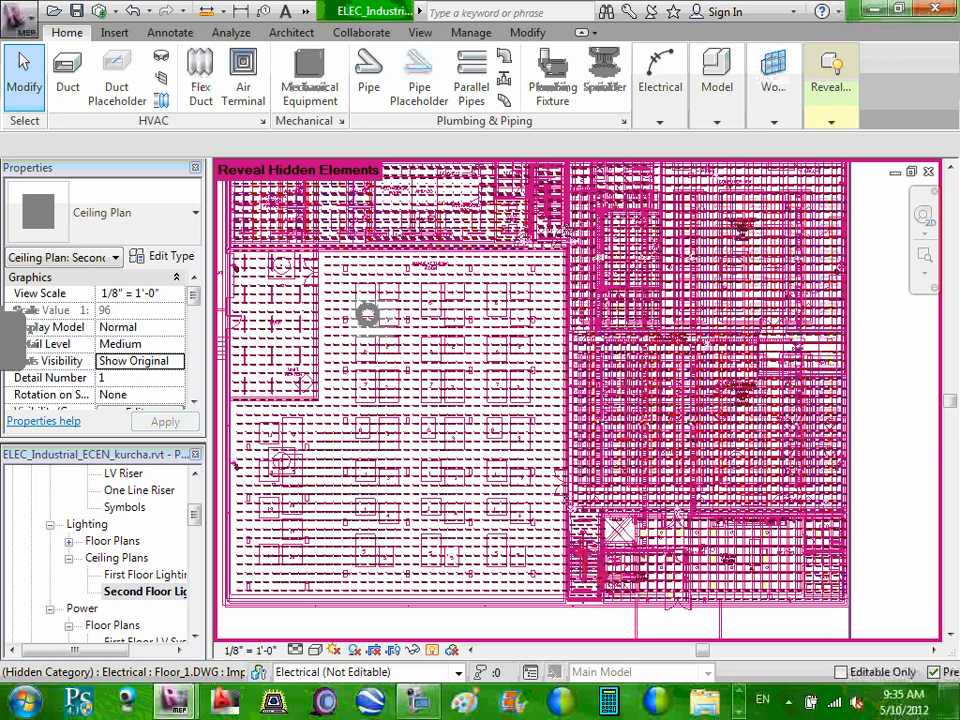
pyautogui.moveTo(367, 315); pyautogui.dragTo(427, 370, button='middle')
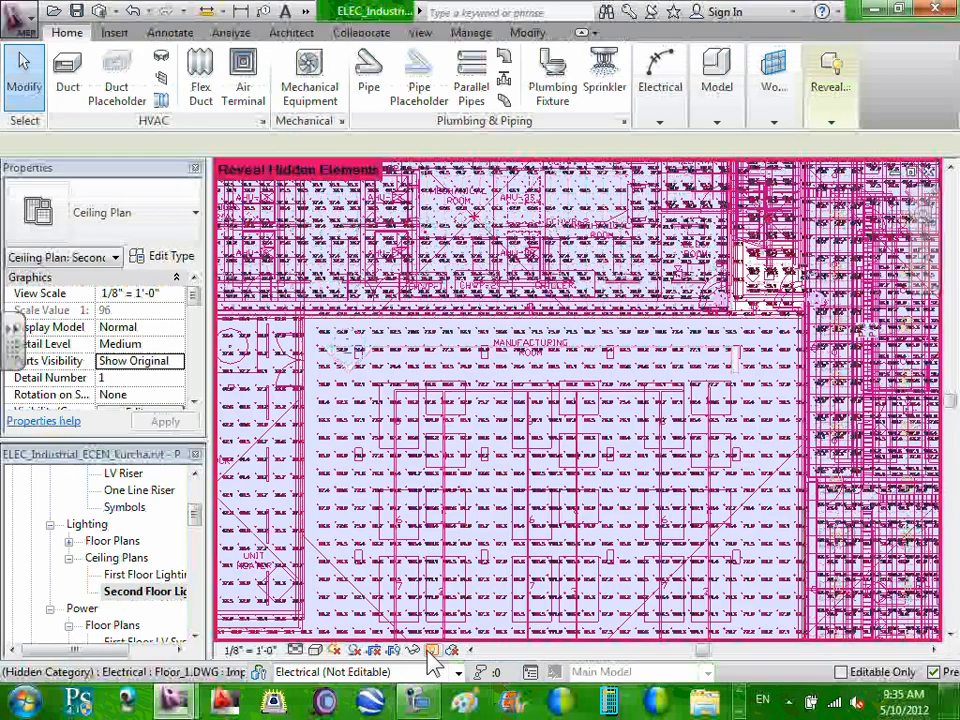
pyautogui.click(431, 650)
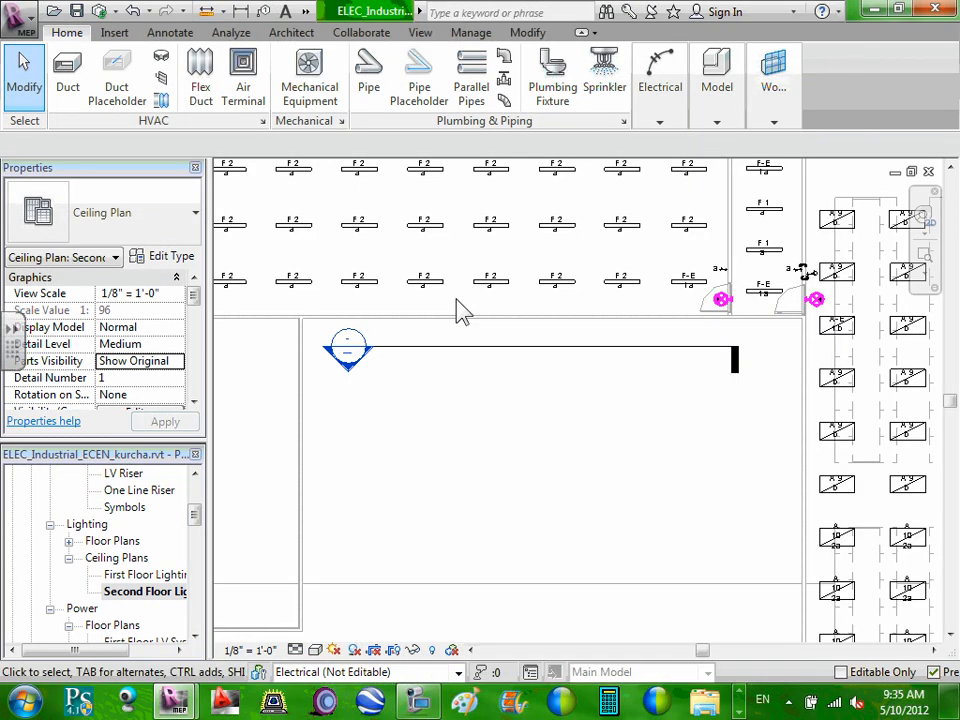
# Step: Select an F 2 surface light fixture above the section line and examine its host and elevation in an enlarged properties view
pyautogui.click(356, 283)
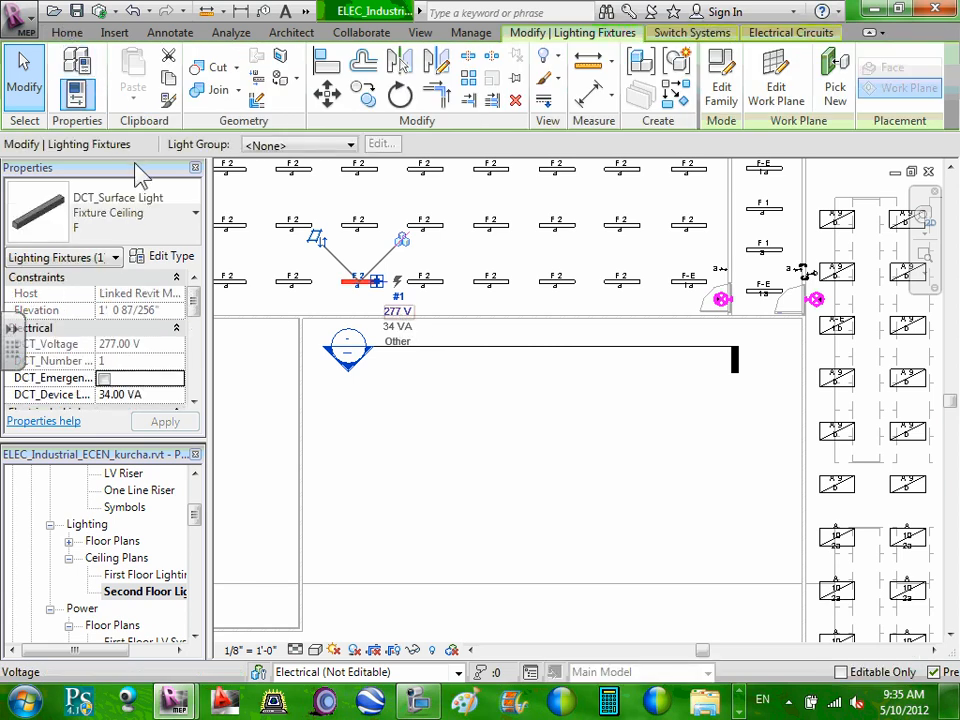
pyautogui.moveTo(110, 168)
pyautogui.mouseDown()
pyautogui.moveTo(520, 215)
pyautogui.moveTo(495, 205)
pyautogui.moveTo(729, 205)
pyautogui.mouseUp()
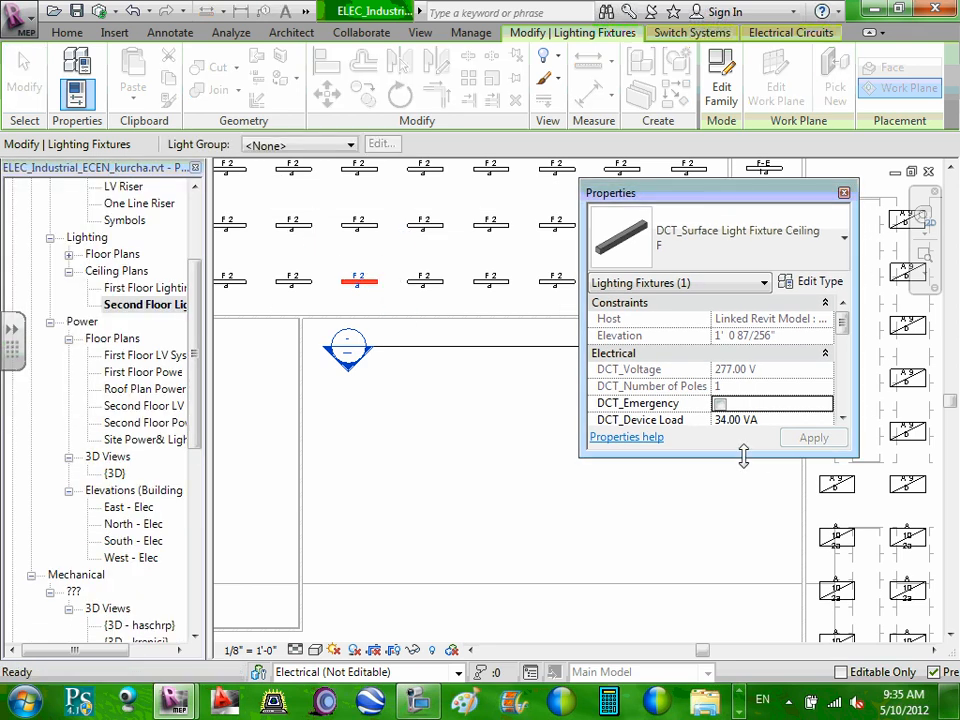
pyautogui.moveTo(741, 456); pyautogui.dragTo(752, 640)
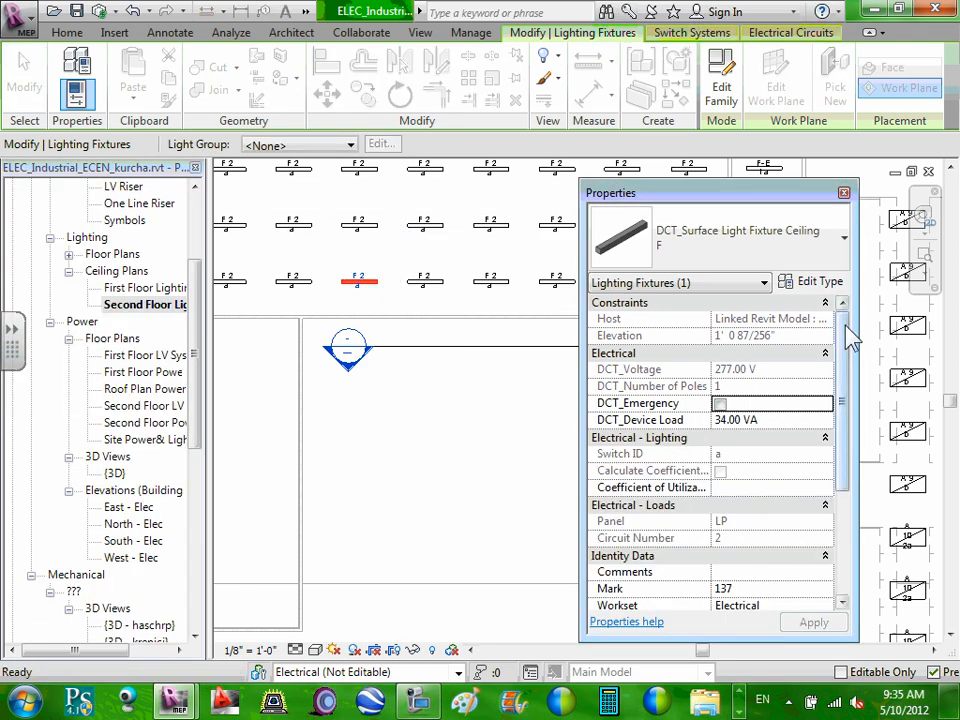
pyautogui.moveTo(849, 305); pyautogui.dragTo(844, 332)
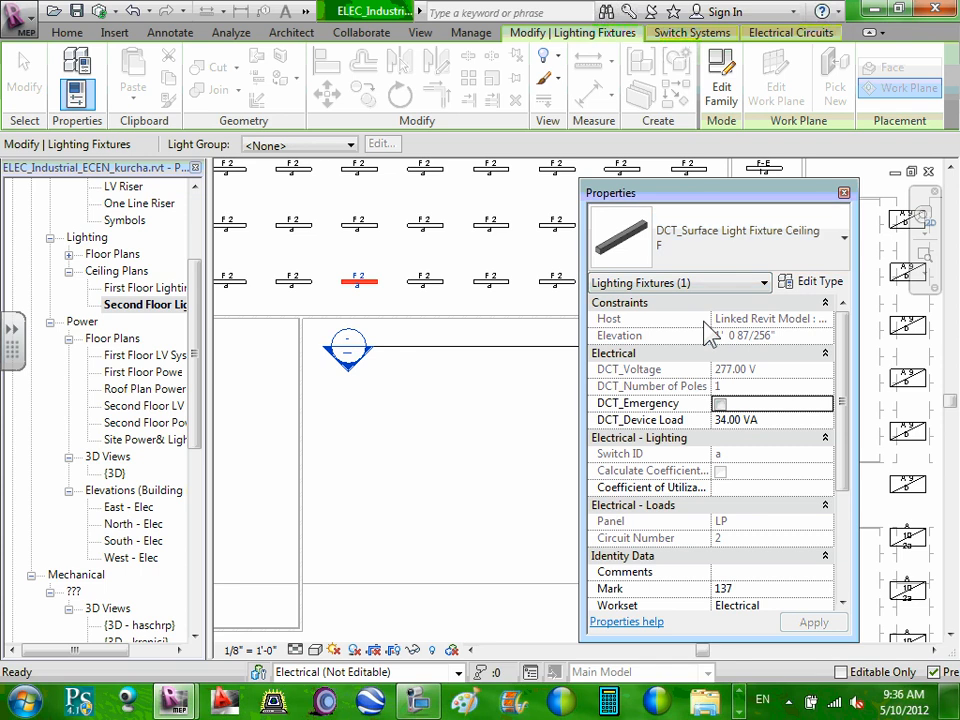
pyautogui.moveTo(709, 318); pyautogui.dragTo(648, 325)
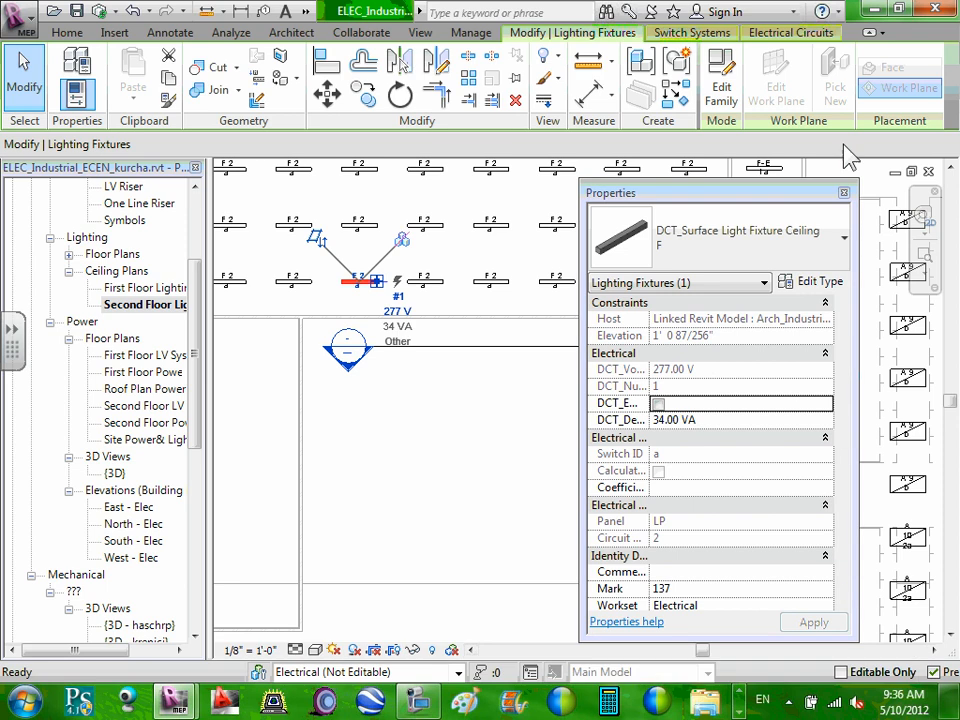
pyautogui.click(844, 193)
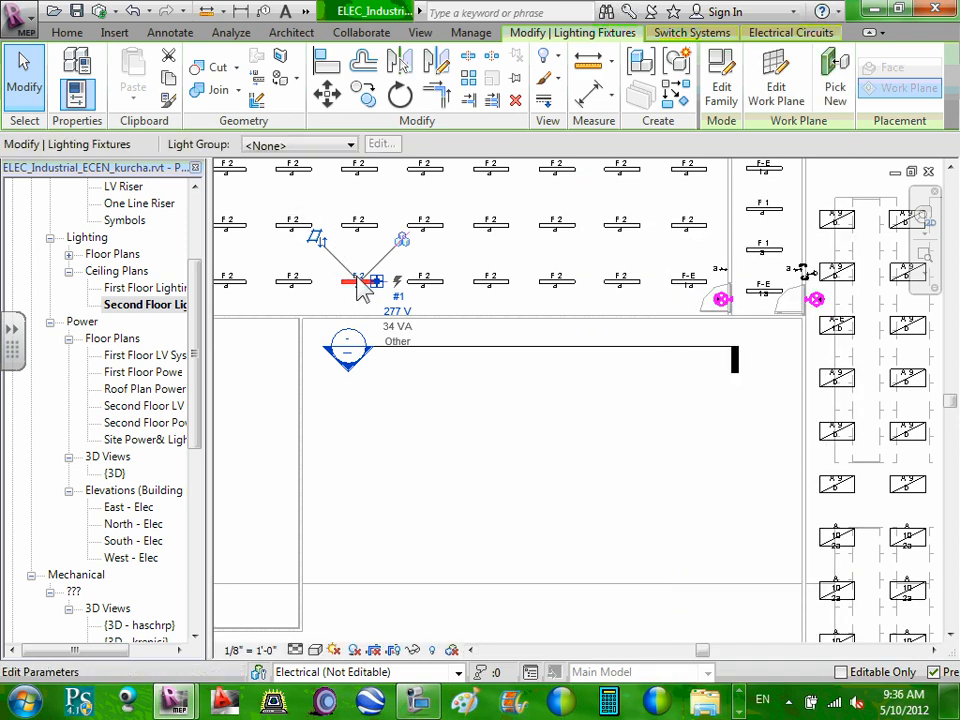
# Step: Begin picking a new work plane host for the selected F 2 fixture, review the placement plane choices, and cancel the command
pyautogui.click(838, 85)
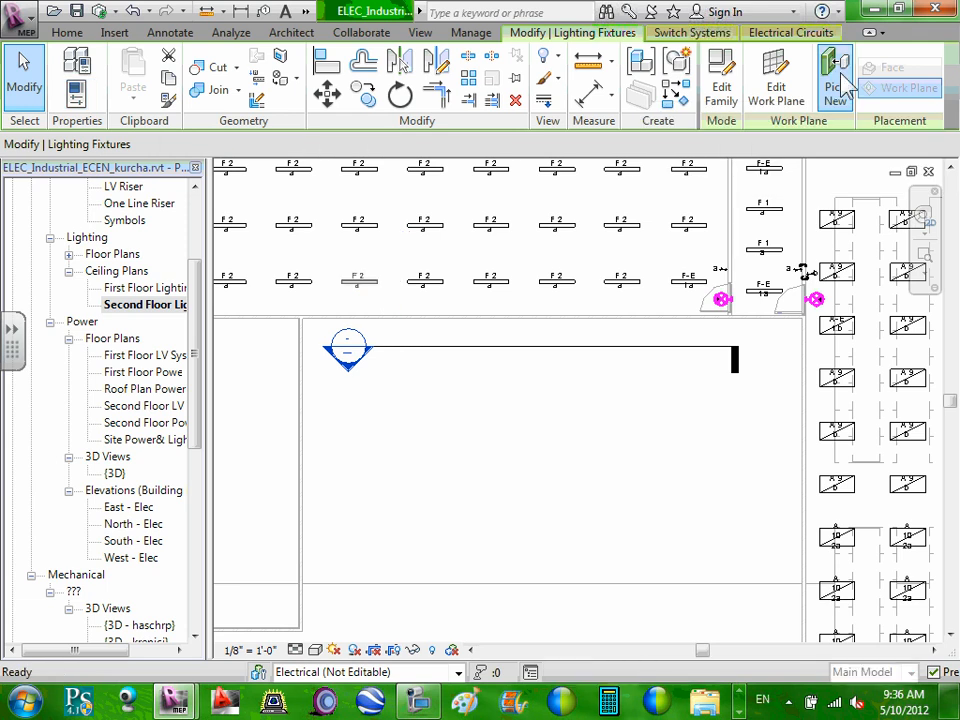
pyautogui.click(910, 89)
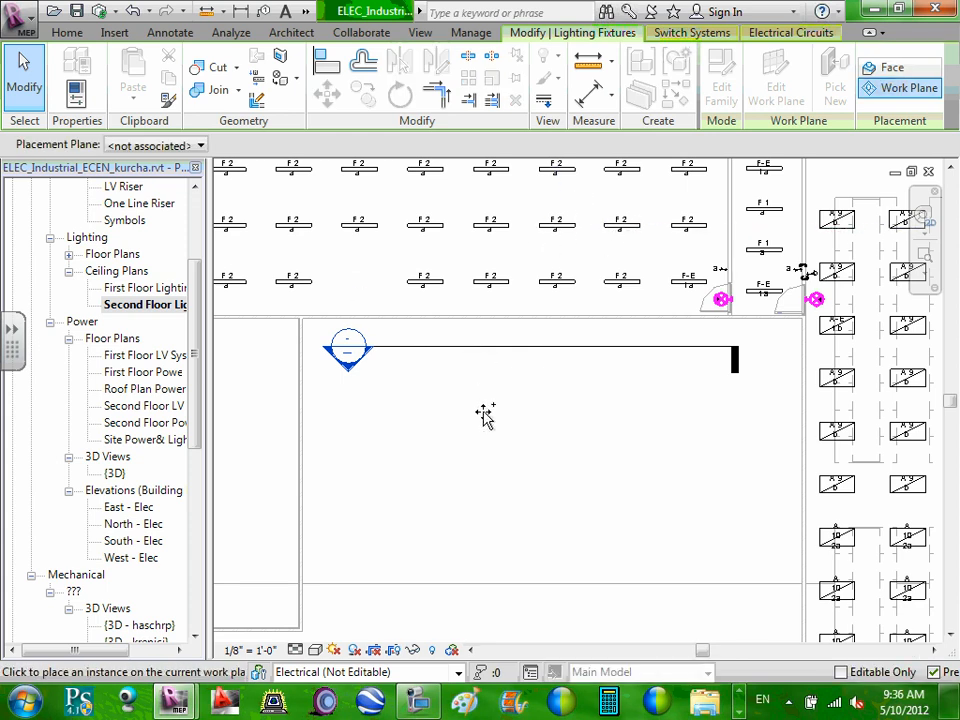
pyautogui.click(140, 148)
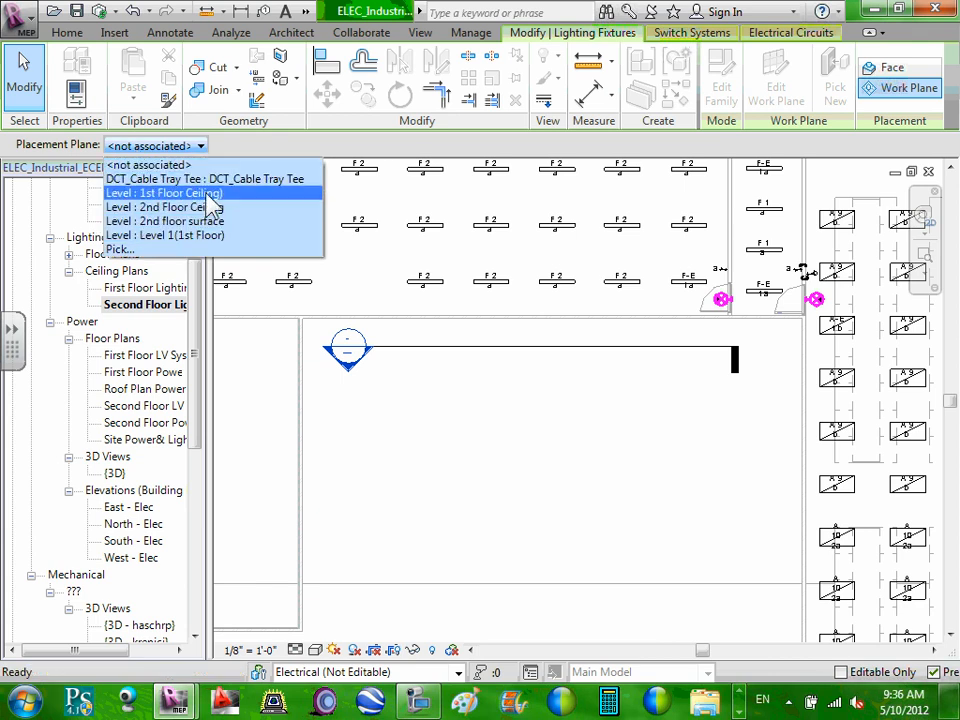
pyautogui.click(392, 218)
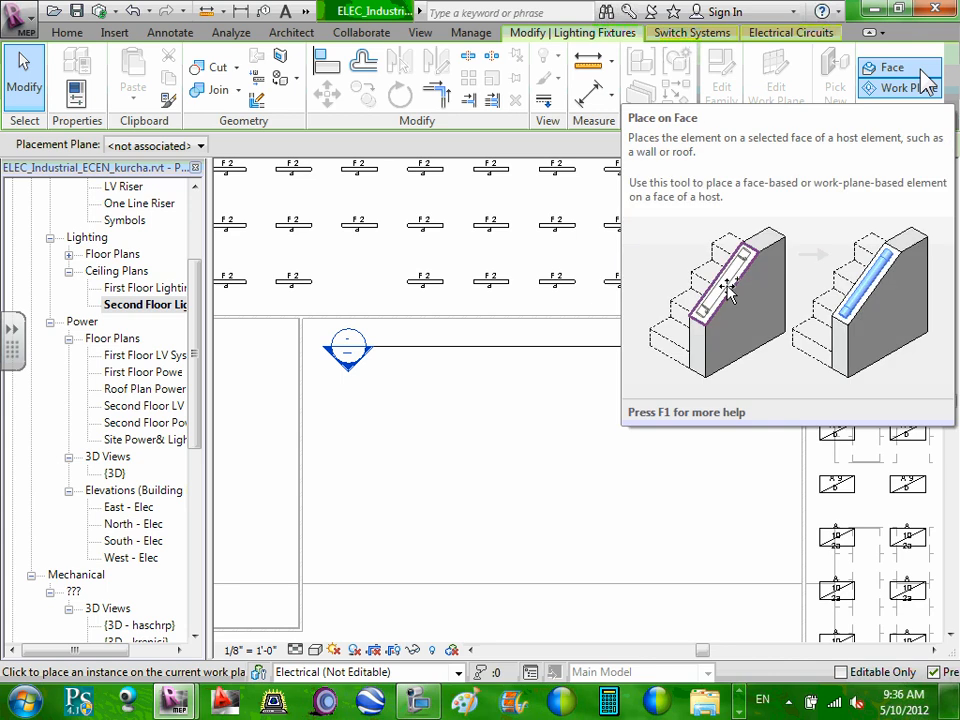
pyautogui.click(900, 88)
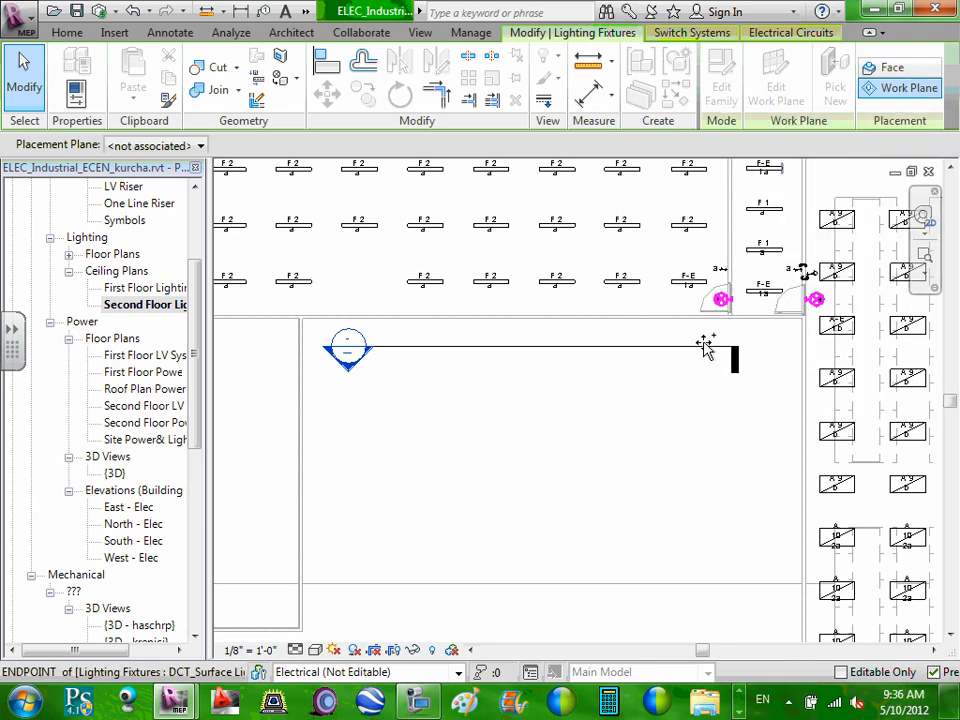
pyautogui.press('Escape')
pyautogui.press('Escape')
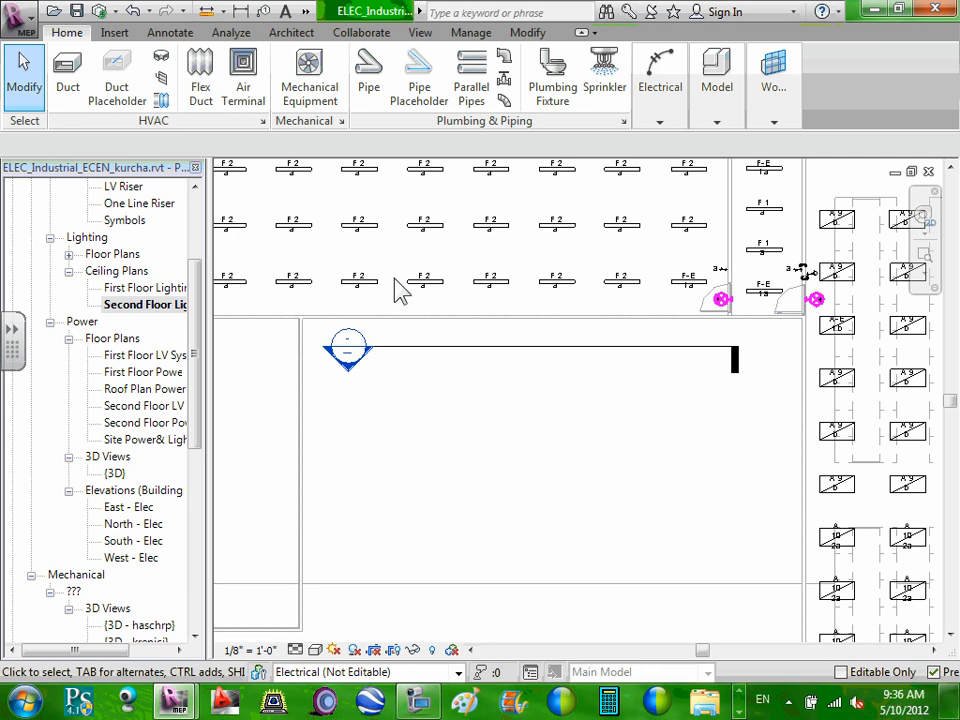
# Step: Show the same F 2 fixture's properties again, examine its constraints, electrical data and schedule level, and clear the selection
pyautogui.click(368, 283)
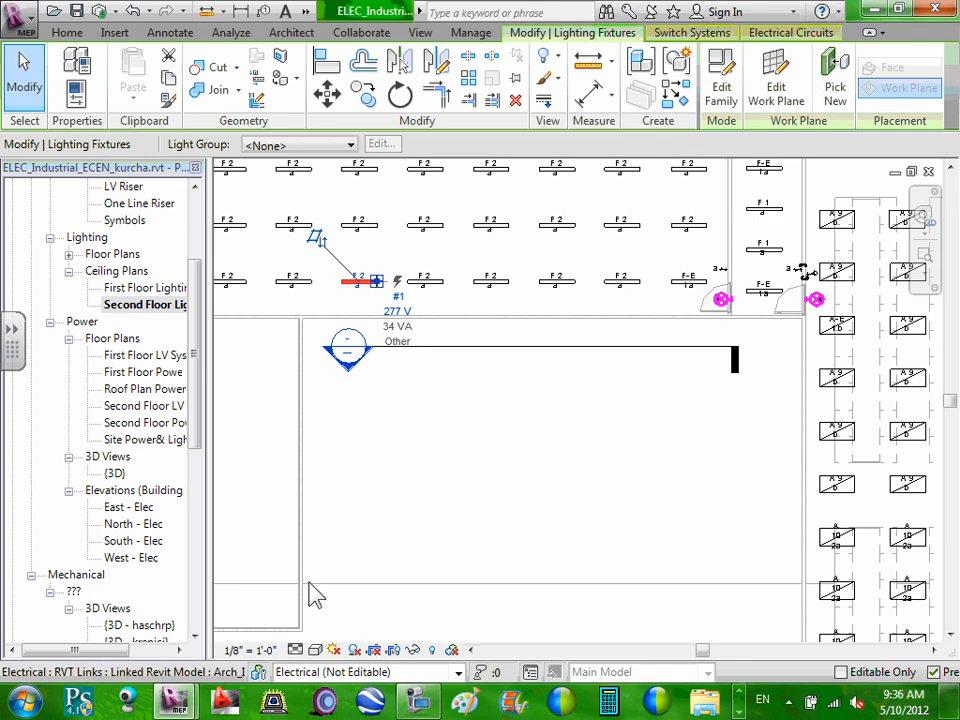
pyautogui.press('Escape')
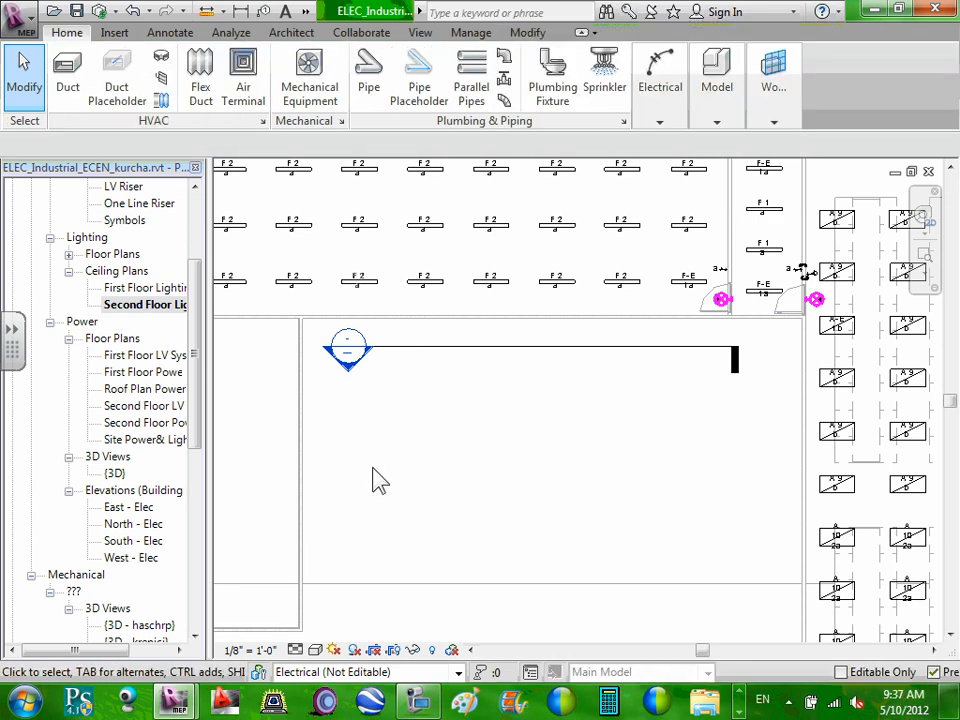
pyautogui.click(376, 285)
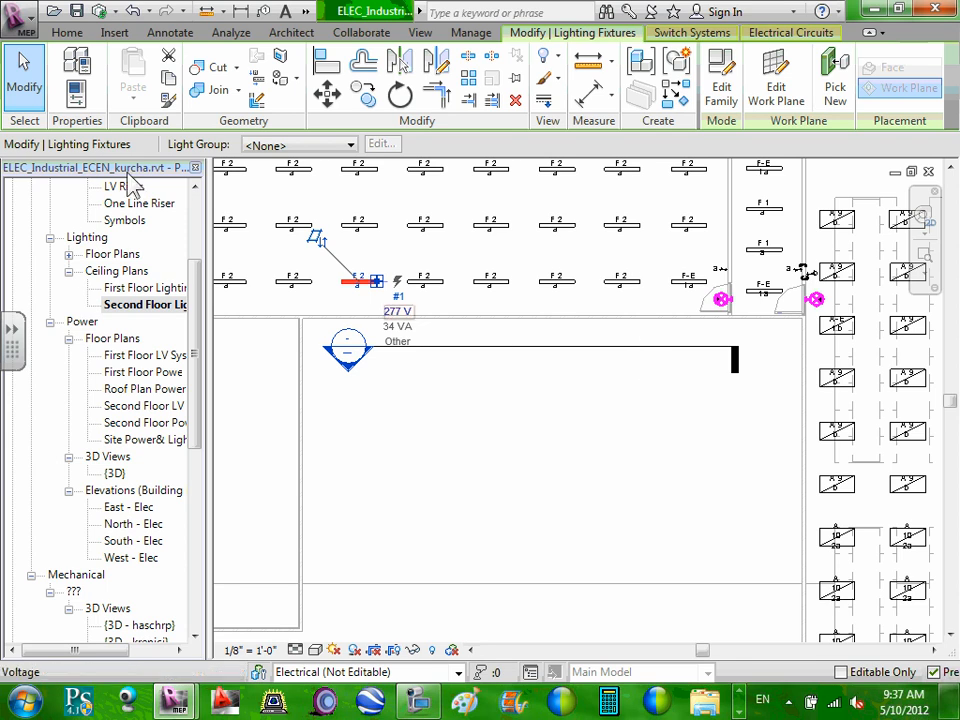
pyautogui.click(77, 88)
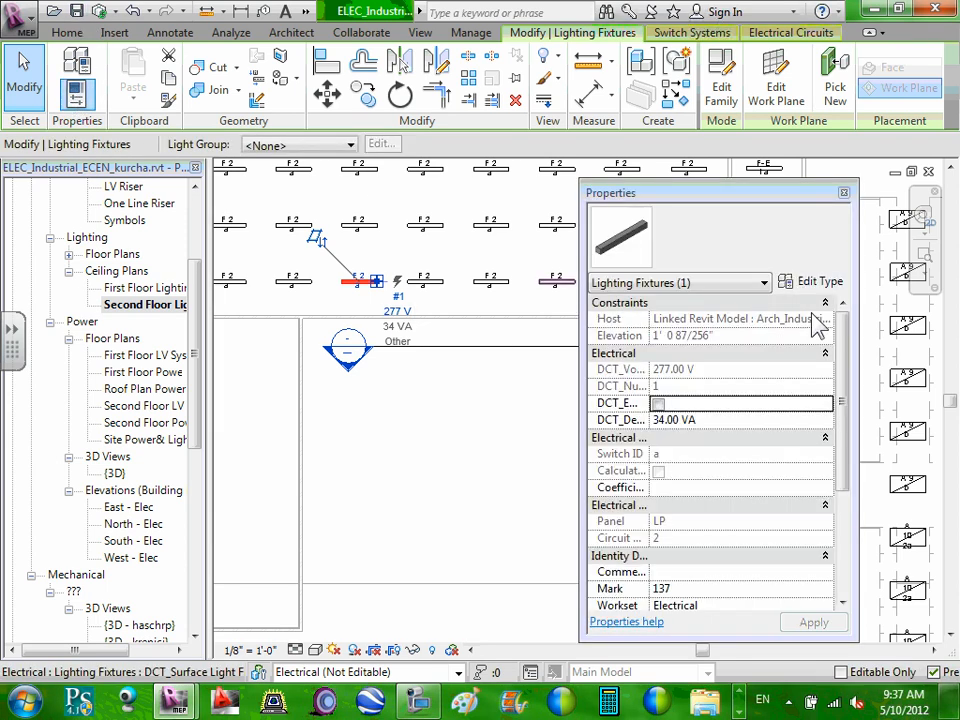
pyautogui.moveTo(842, 347); pyautogui.dragTo(859, 454)
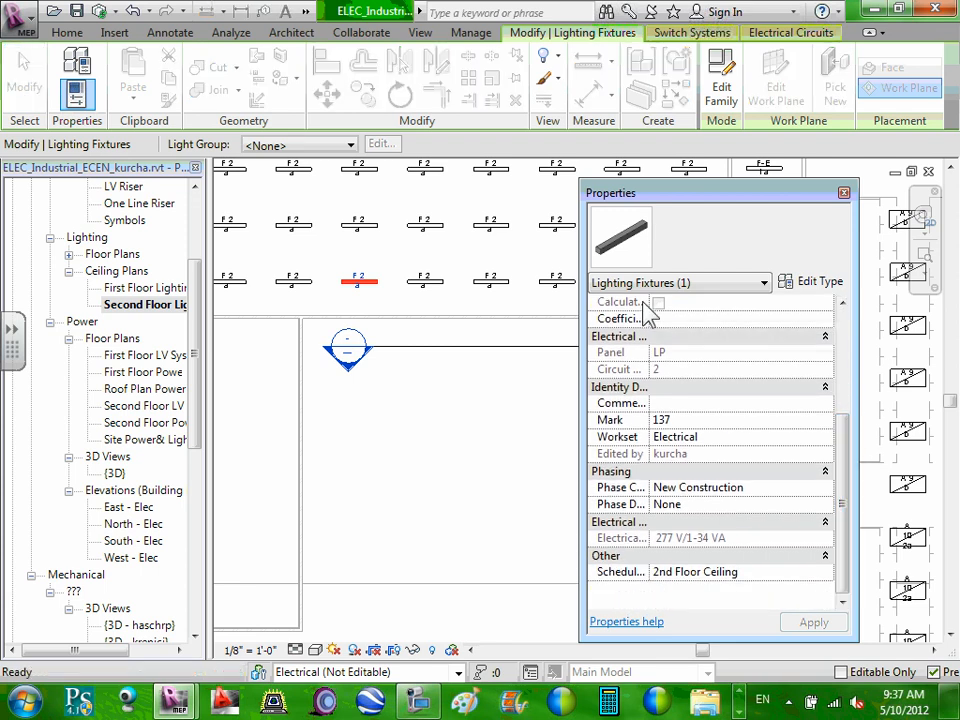
pyautogui.moveTo(652, 303); pyautogui.dragTo(752, 305)
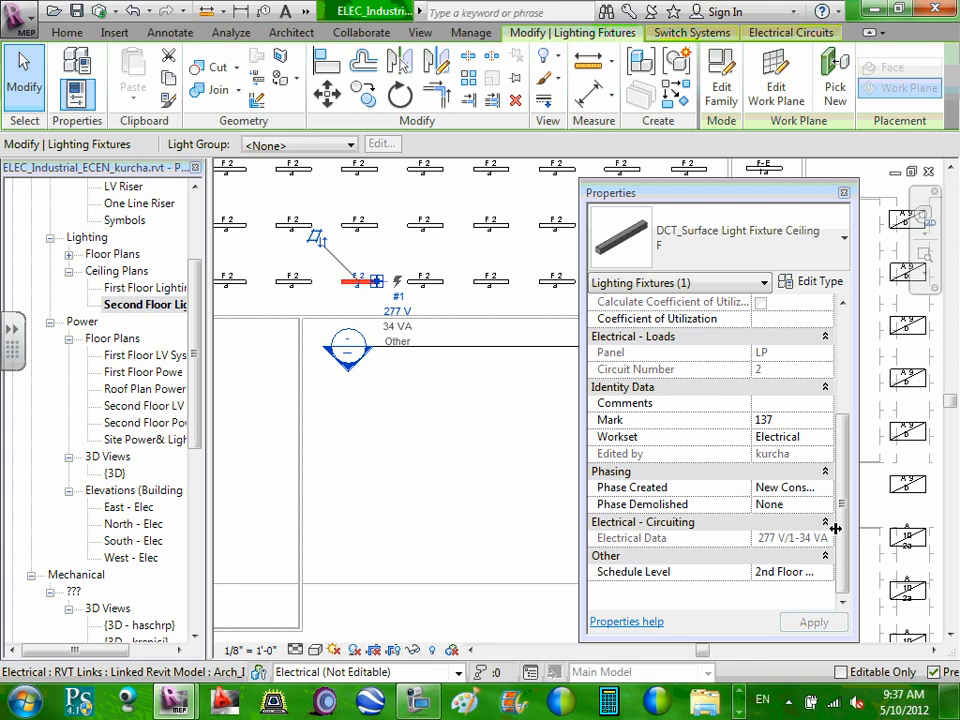
pyautogui.moveTo(849, 510); pyautogui.dragTo(853, 385)
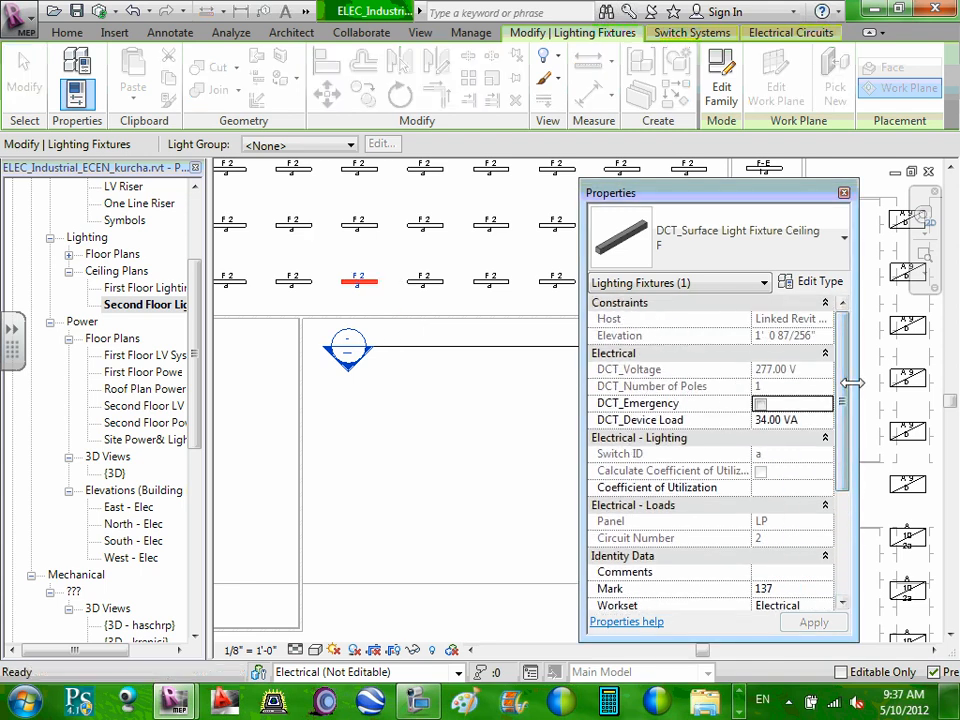
pyautogui.moveTo(846, 472); pyautogui.dragTo(851, 626)
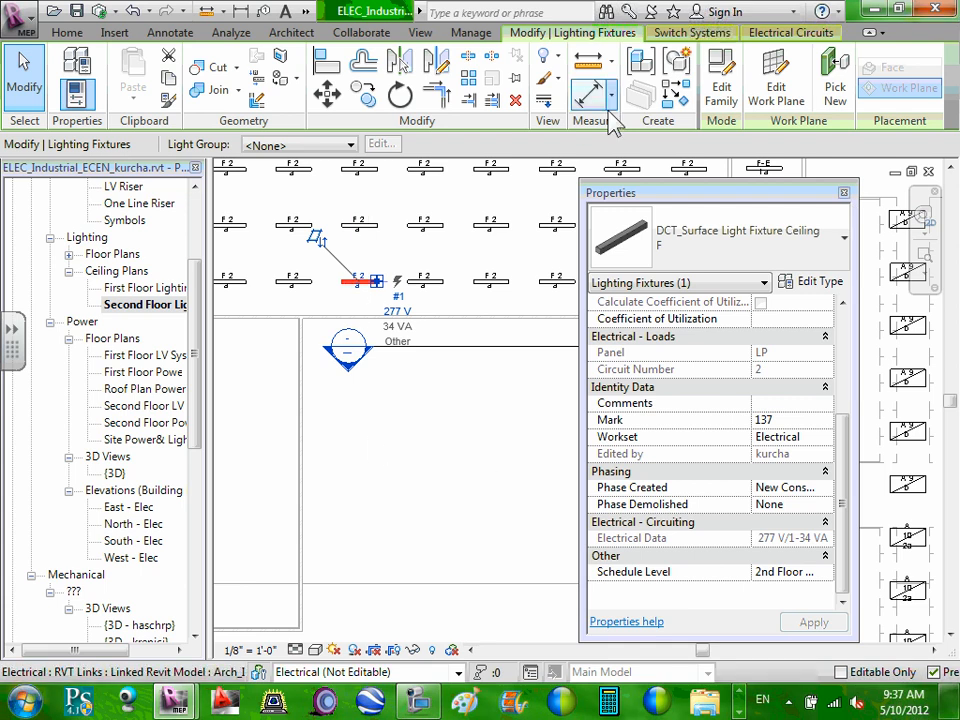
pyautogui.click(843, 192)
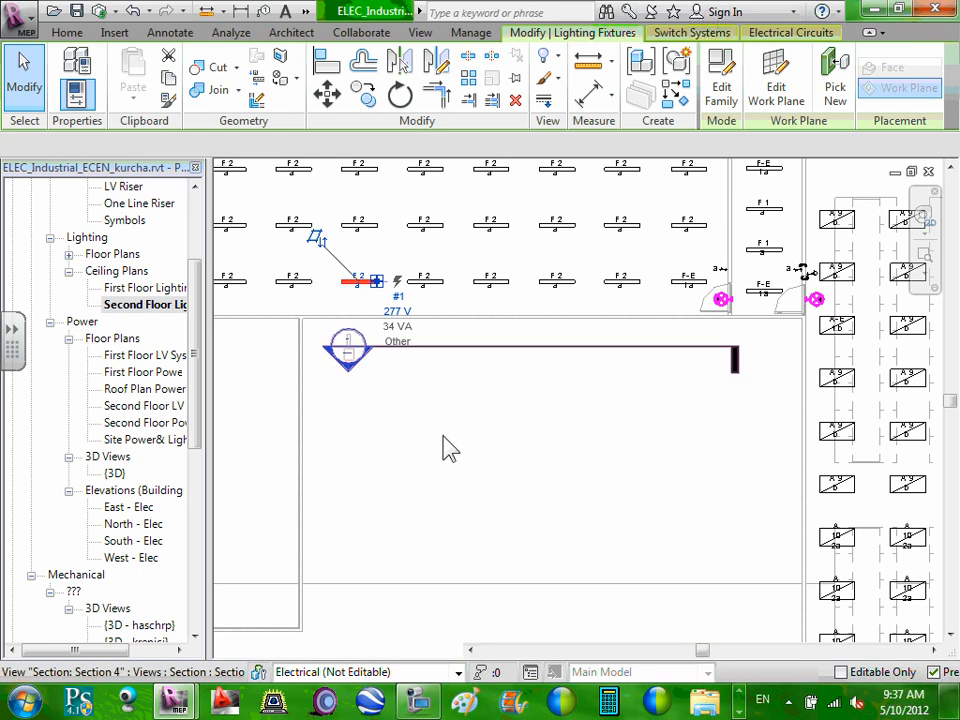
pyautogui.click(441, 449)
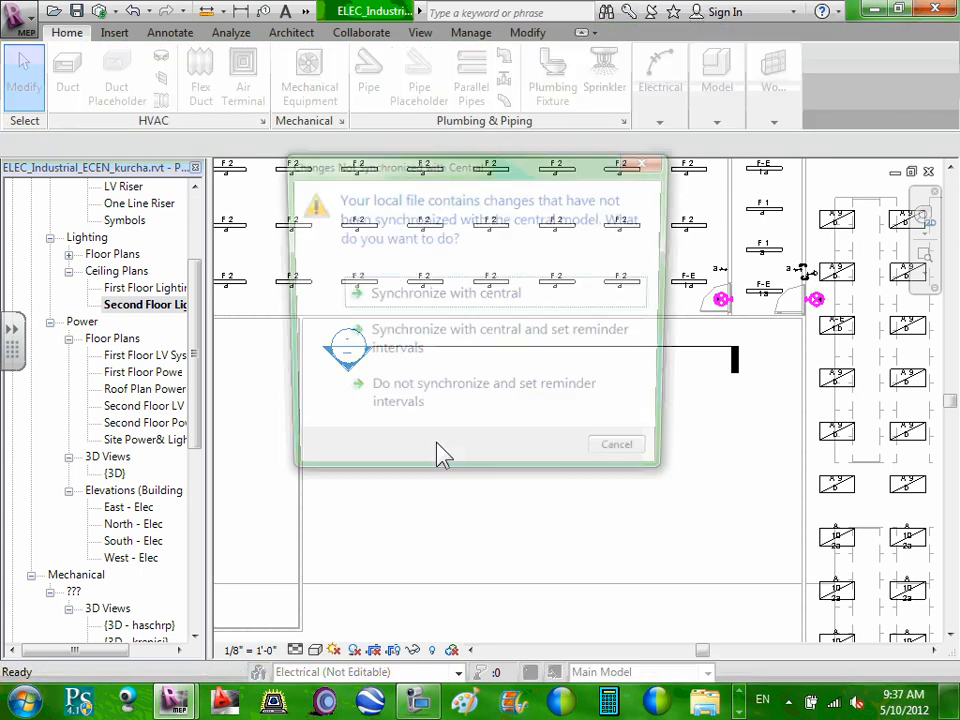
# Step: Dismiss the synchronization reminder and review the Second Floor Lighting plan's visibility filters and the project's filter definitions
pyautogui.click(648, 456)
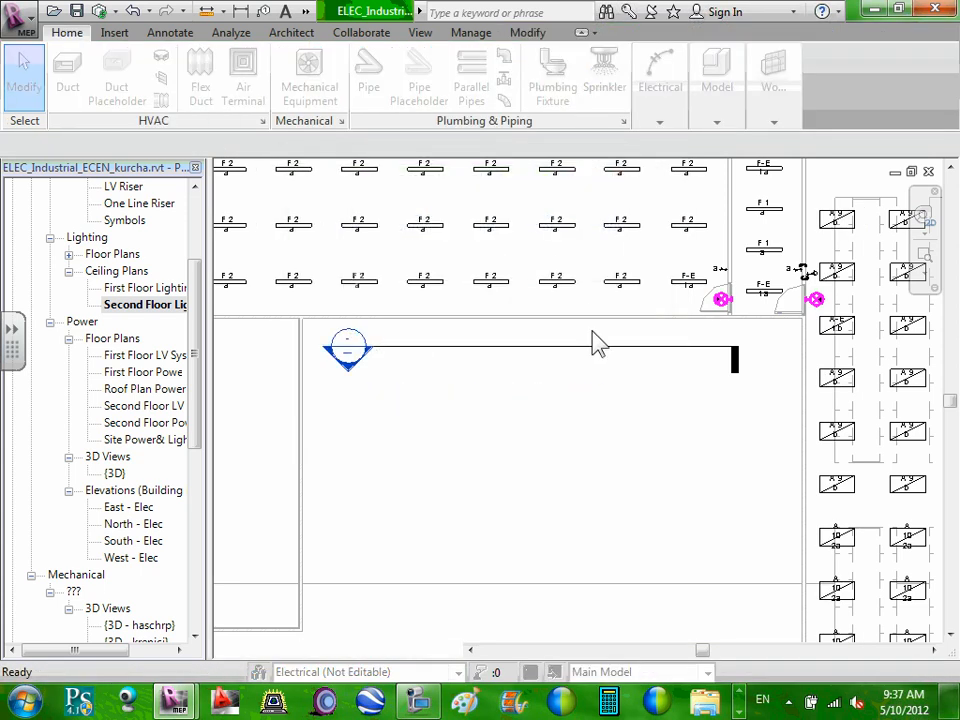
pyautogui.press('v')
pyautogui.press('g')
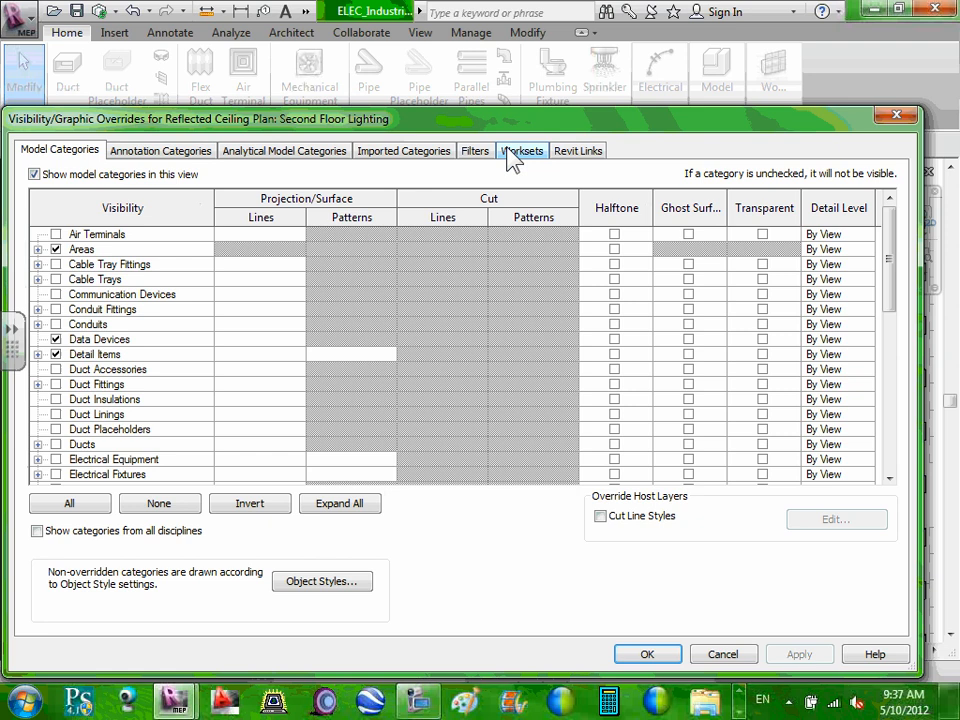
pyautogui.click(486, 153)
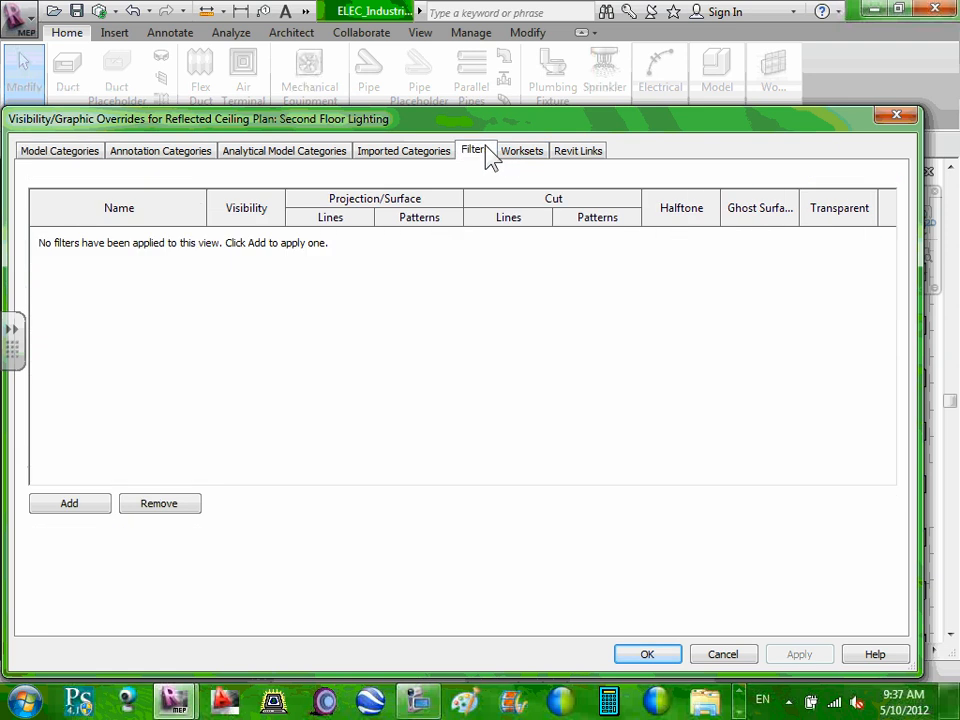
pyautogui.click(52, 507)
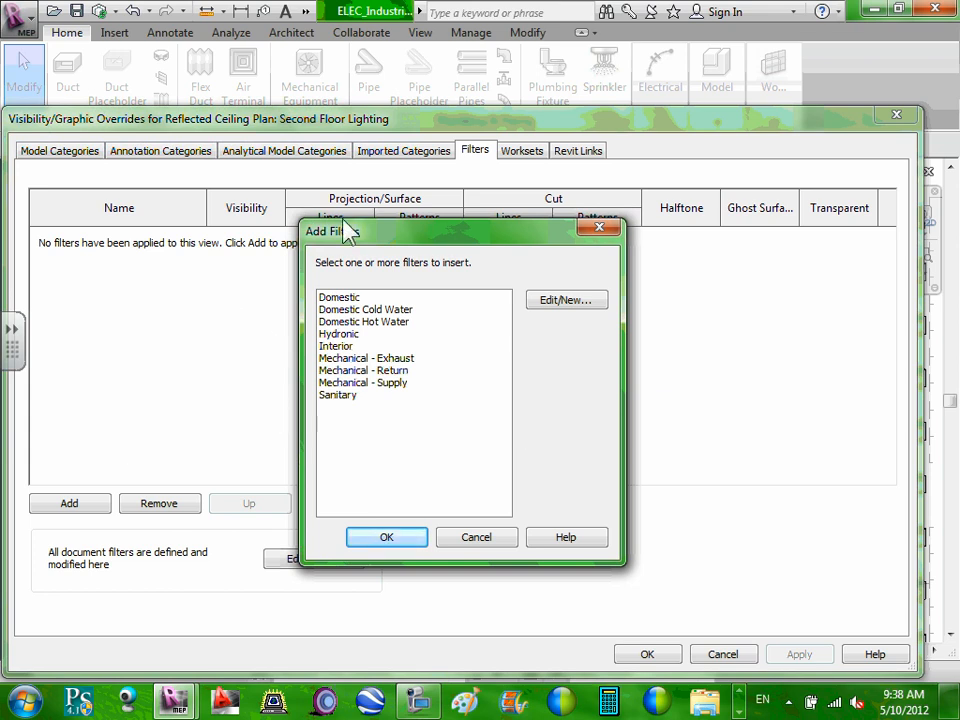
pyautogui.click(578, 301)
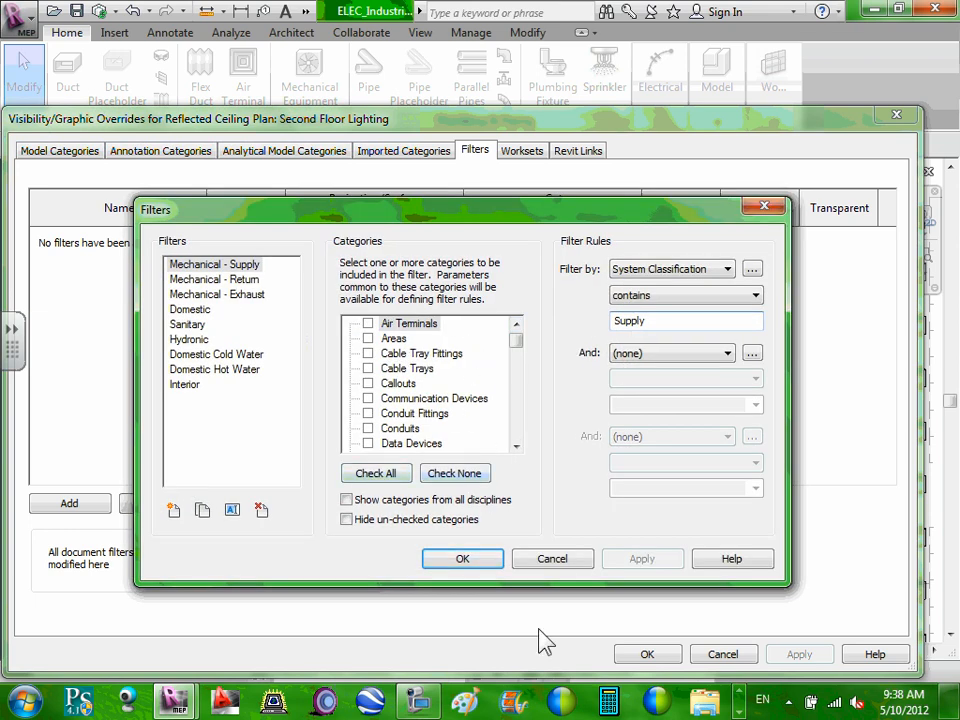
pyautogui.click(553, 566)
pyautogui.click(476, 537)
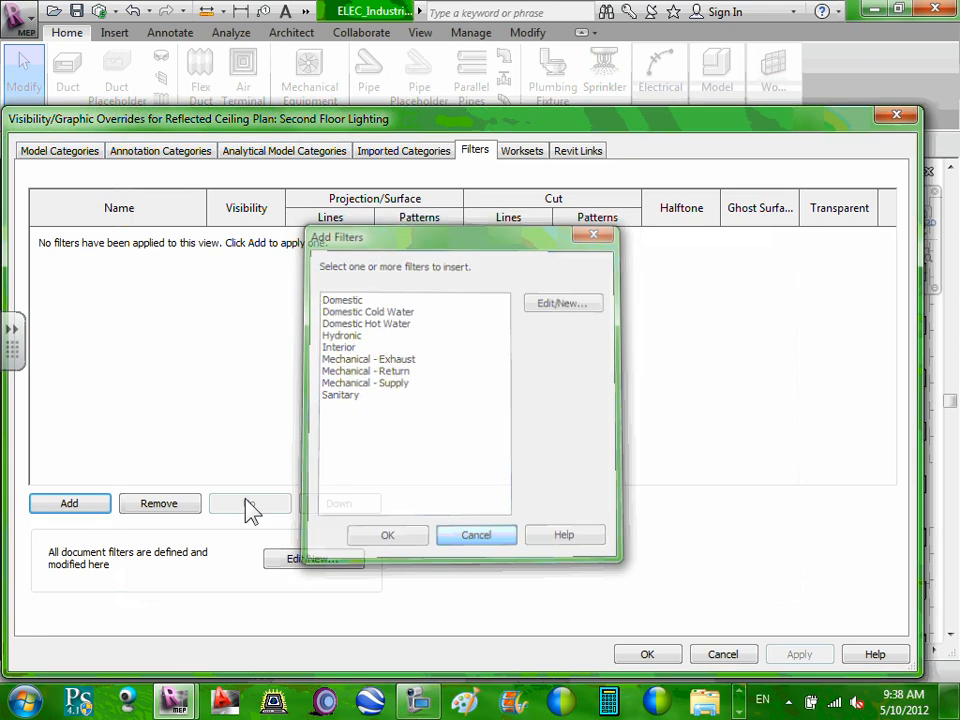
pyautogui.click(315, 562)
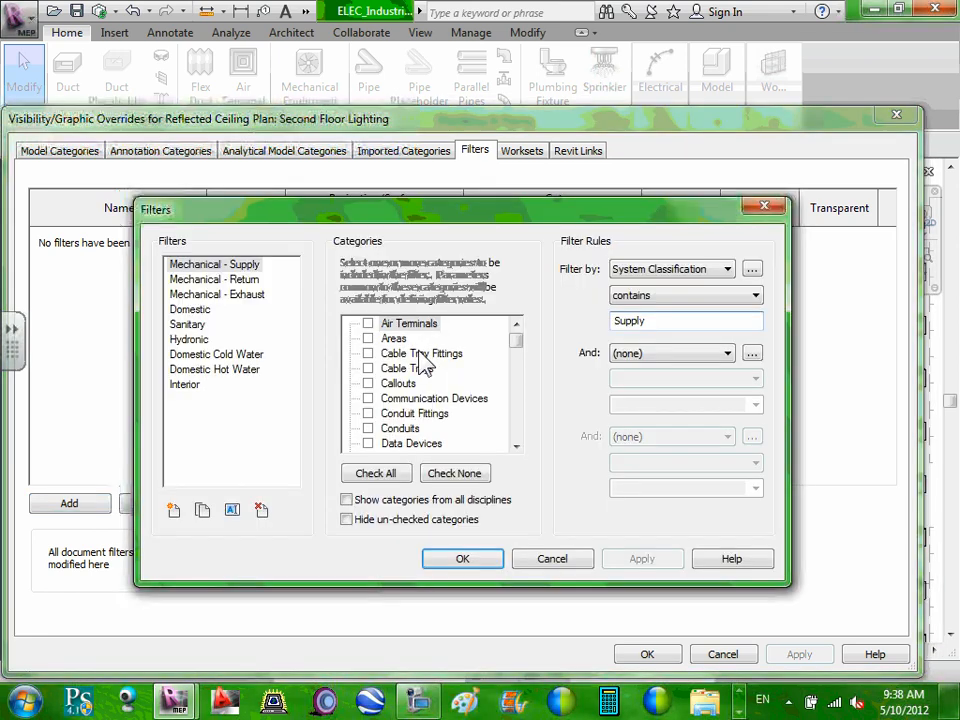
pyautogui.click(487, 556)
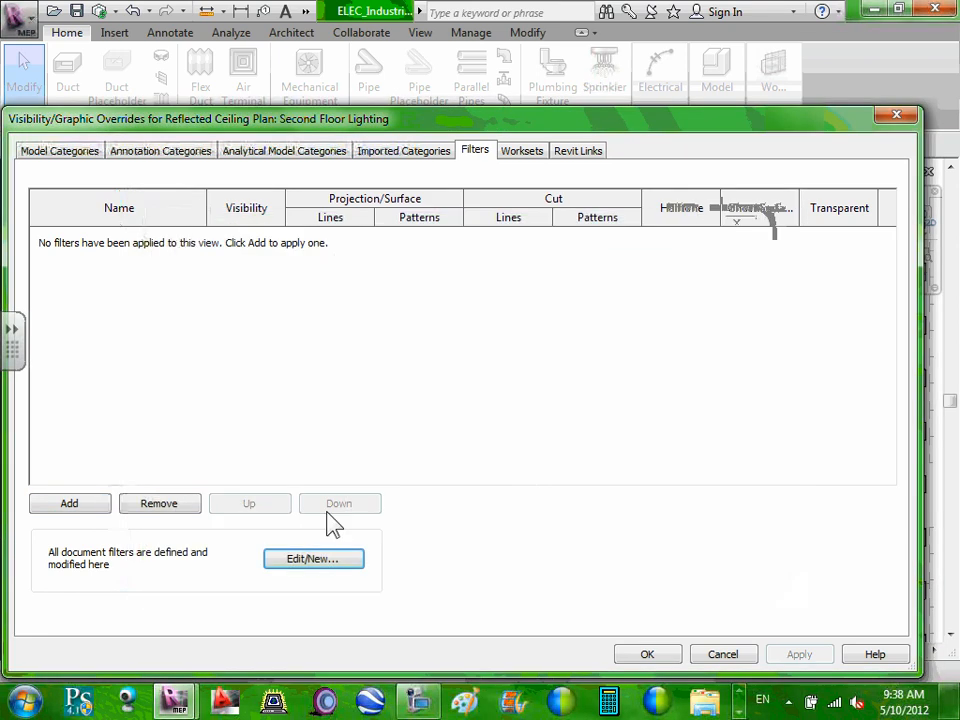
# Step: Try adding the Domestic filter to the Second Floor Lighting plan with its visibility off, and cancel the overrides
pyautogui.click(40, 503)
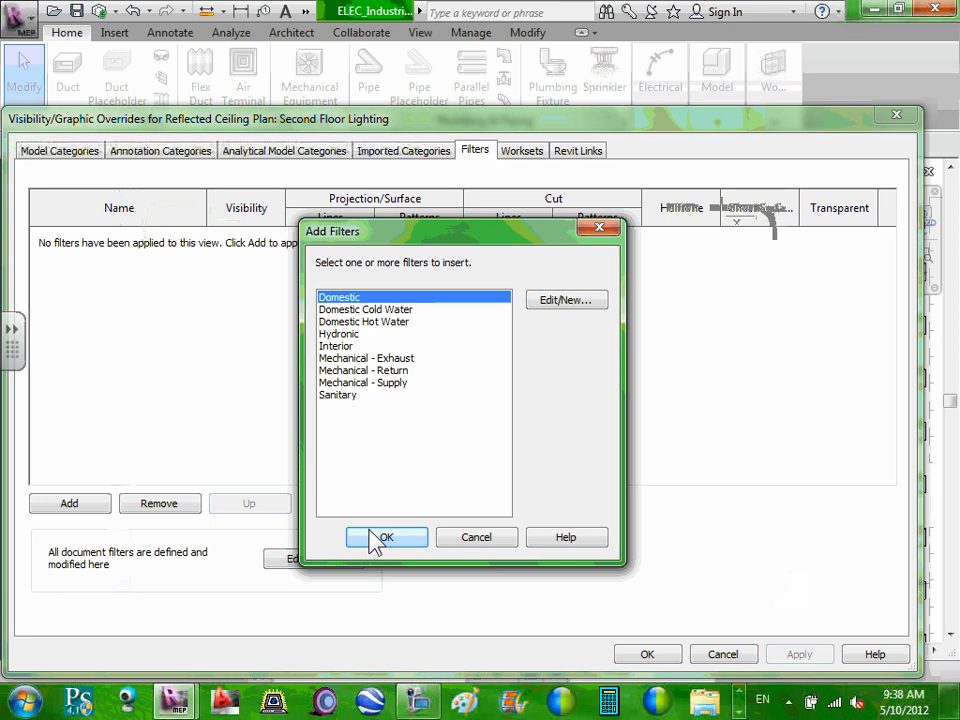
pyautogui.click(379, 539)
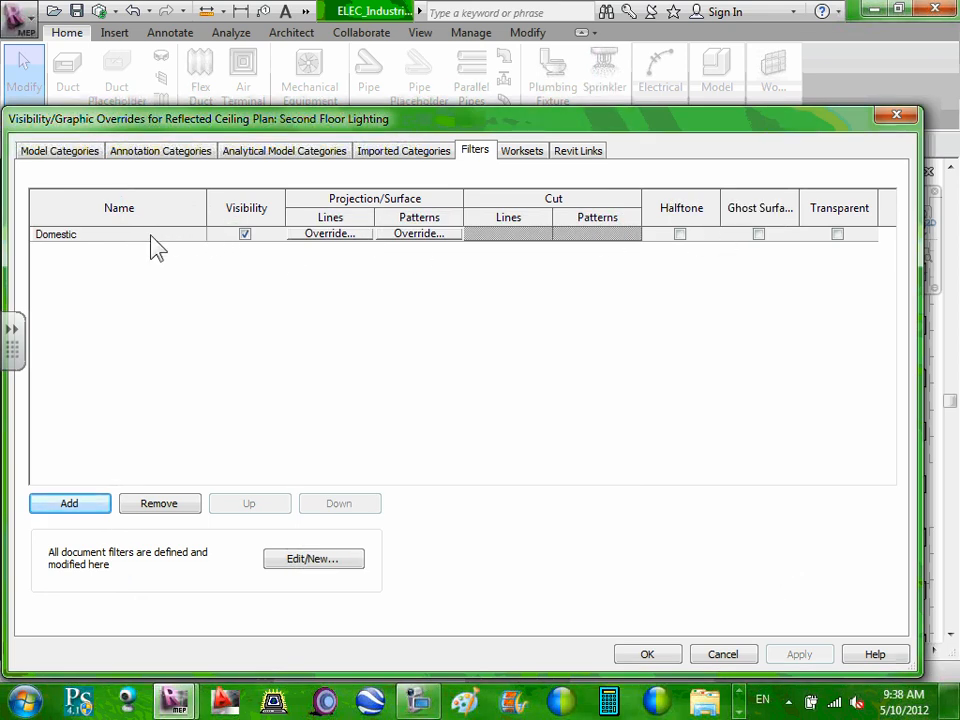
pyautogui.click(245, 235)
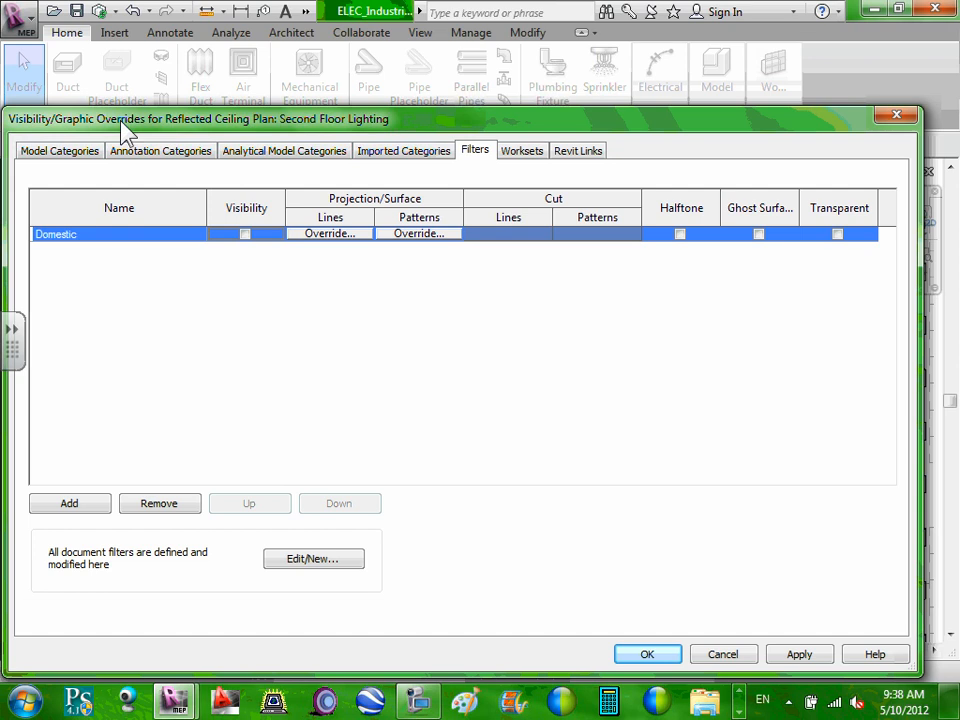
pyautogui.click(742, 655)
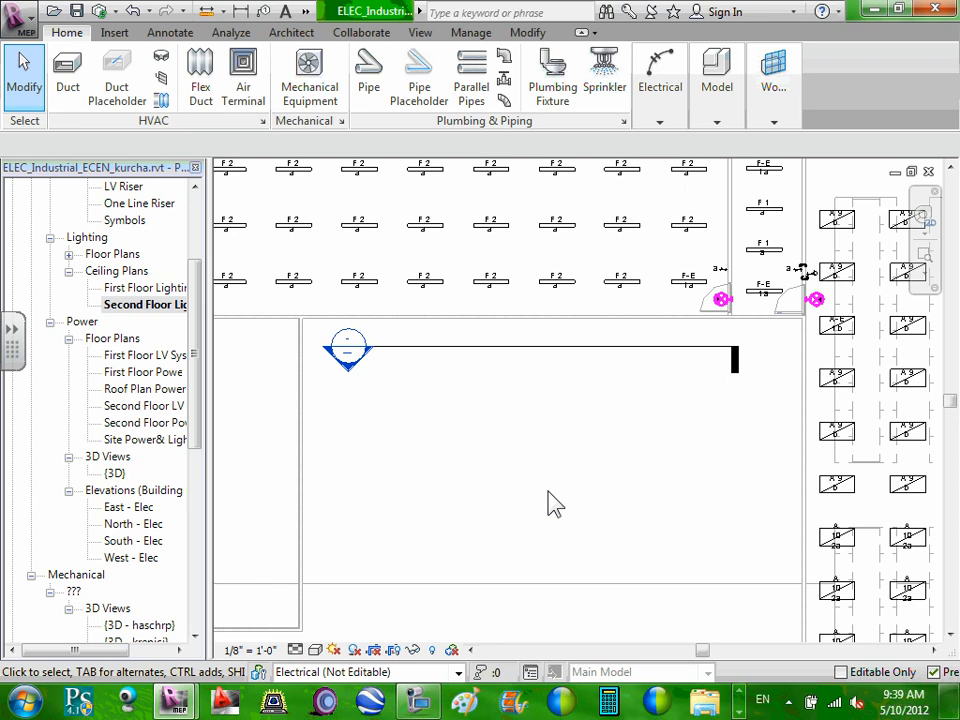
# Step: Examine the Domestic filter's included categories and its System Classification rule in the Second Floor Lighting plan's visibility settings, and close them
pyautogui.press('v')
pyautogui.press('v')
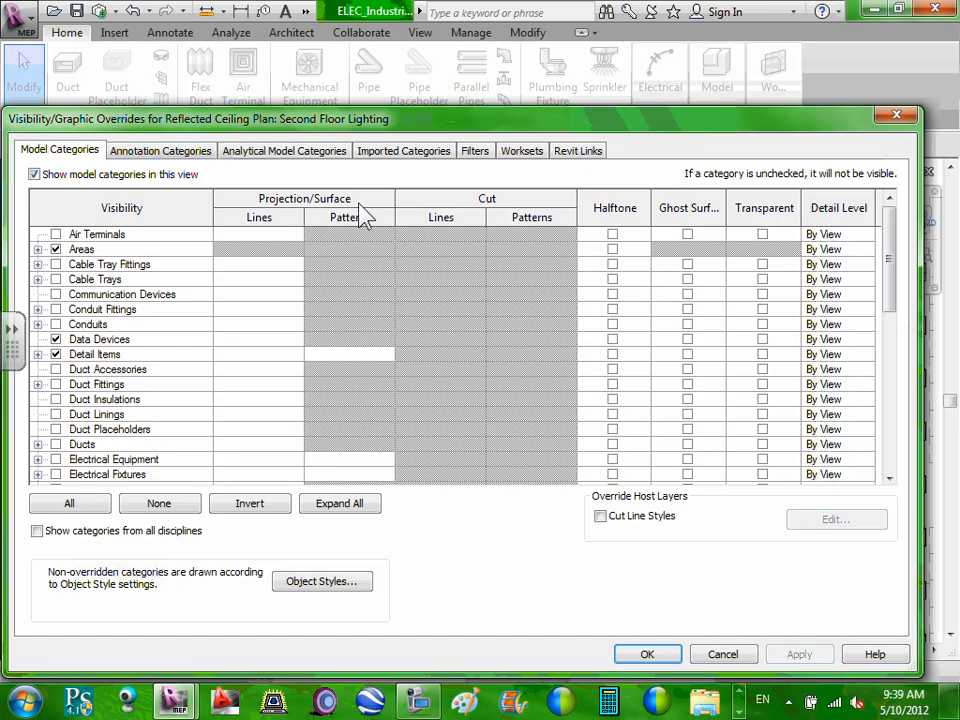
pyautogui.click(473, 152)
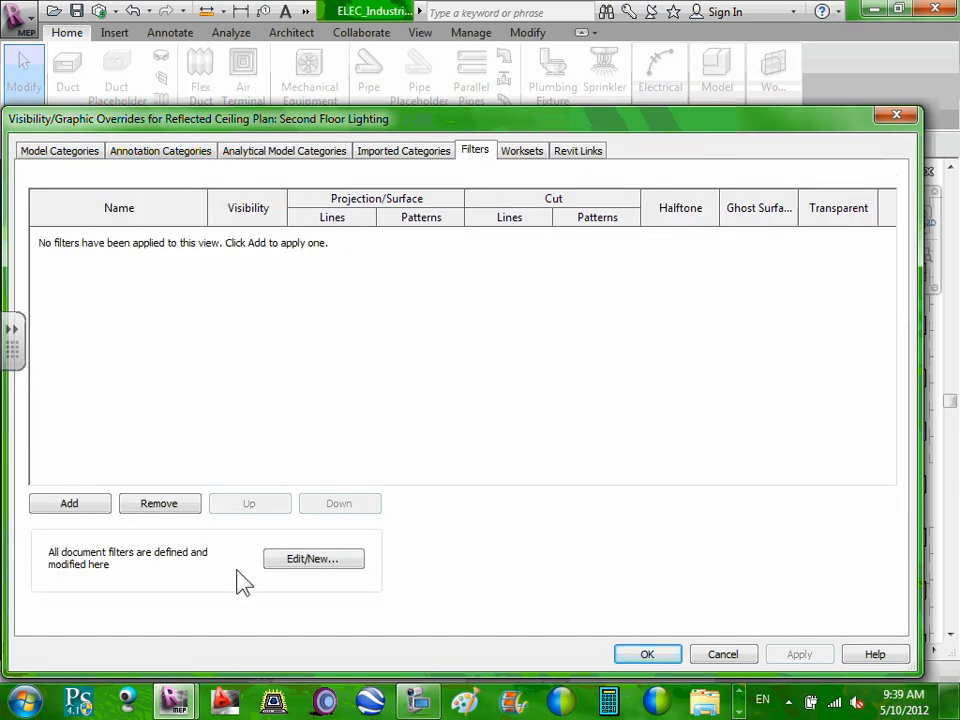
pyautogui.click(308, 563)
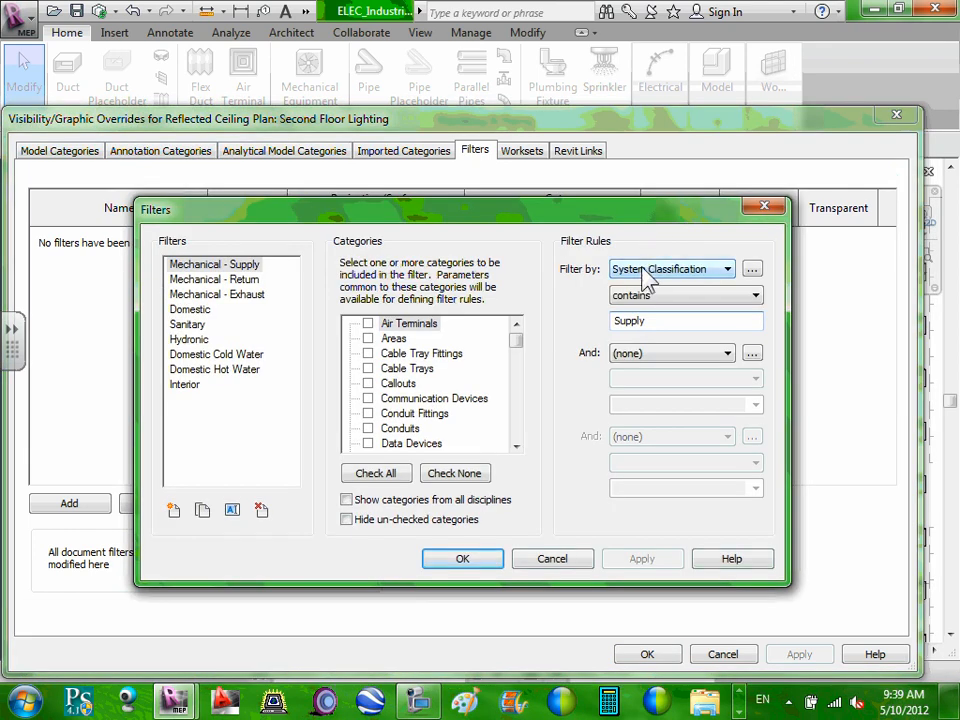
pyautogui.click(180, 309)
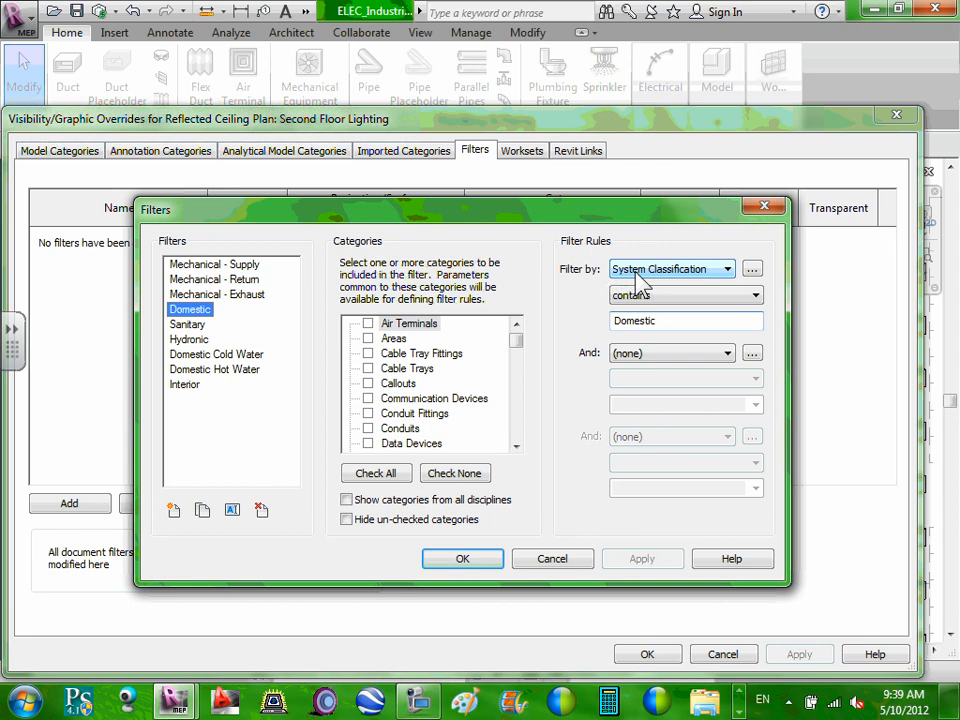
pyautogui.moveTo(516, 342); pyautogui.dragTo(516, 418)
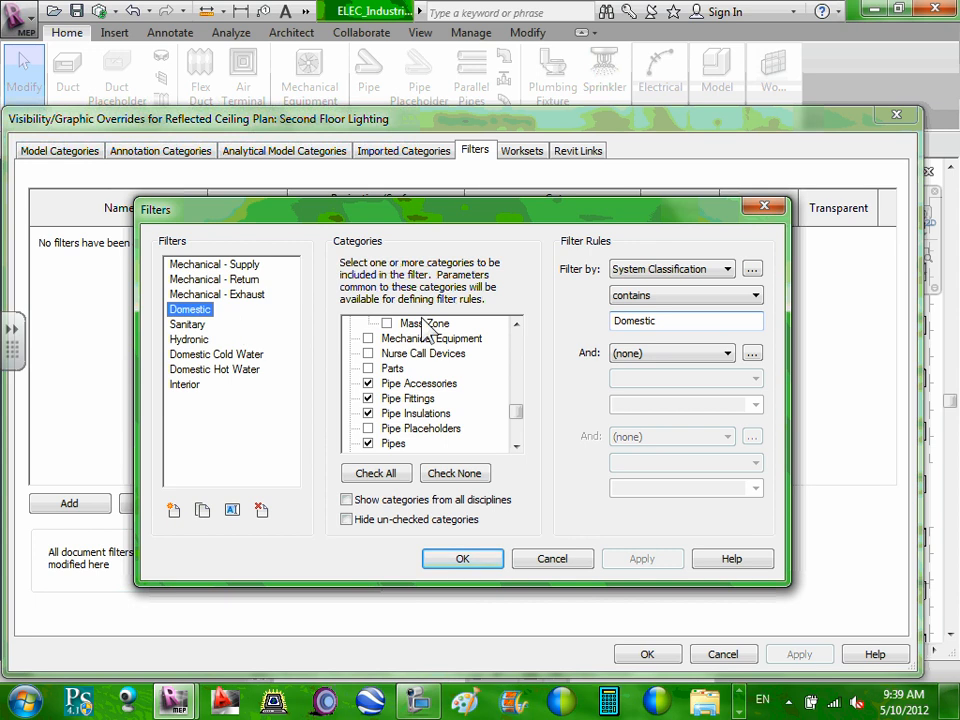
pyautogui.moveTo(521, 408); pyautogui.dragTo(534, 358)
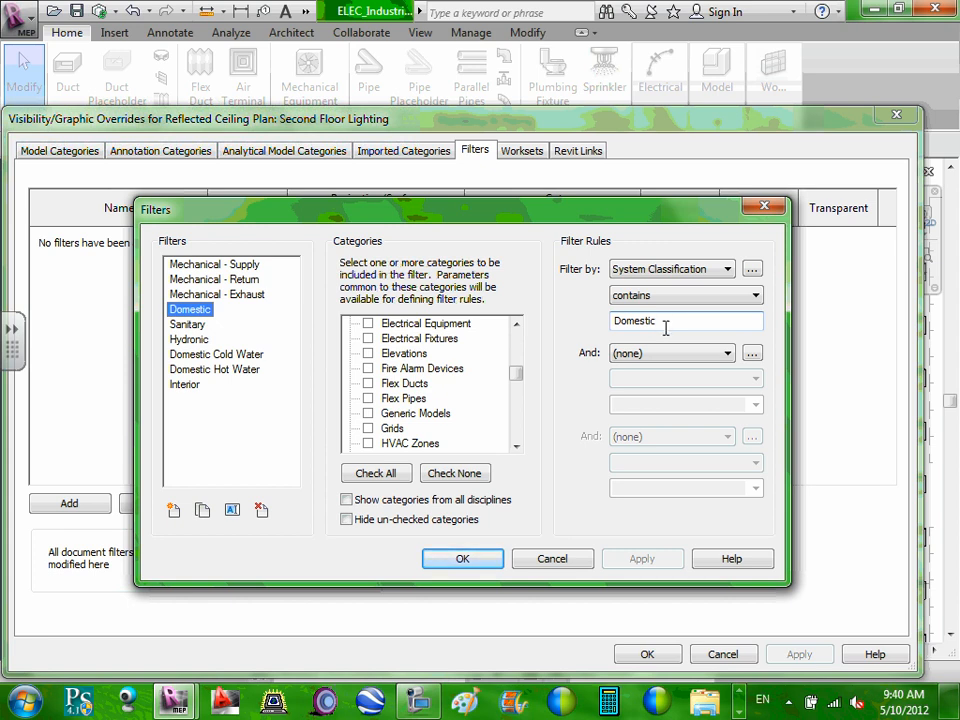
pyautogui.click(483, 562)
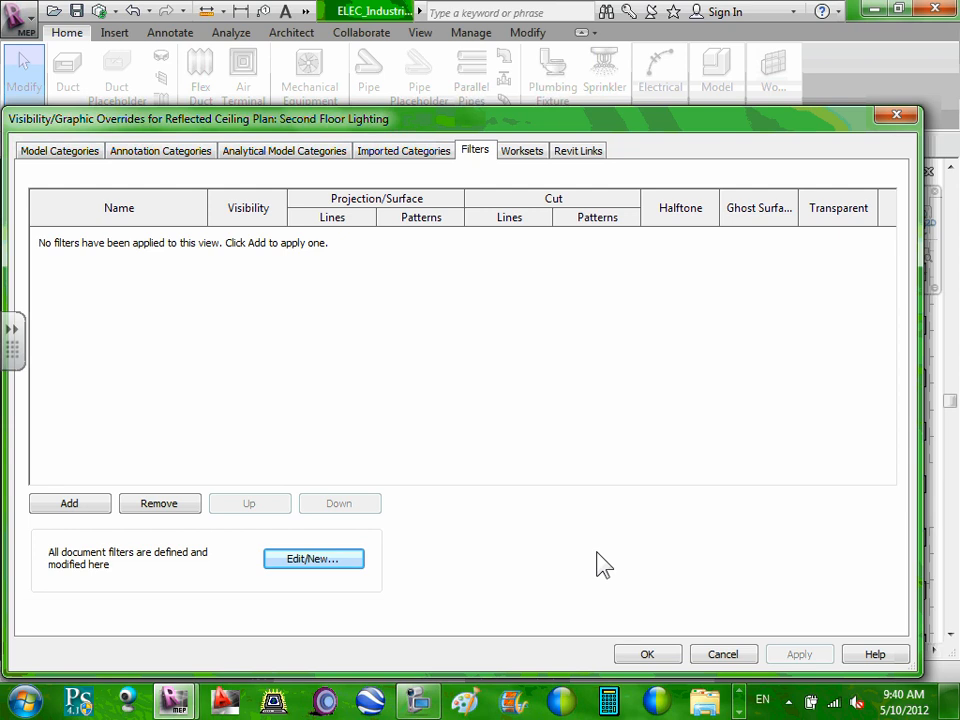
pyautogui.click(636, 655)
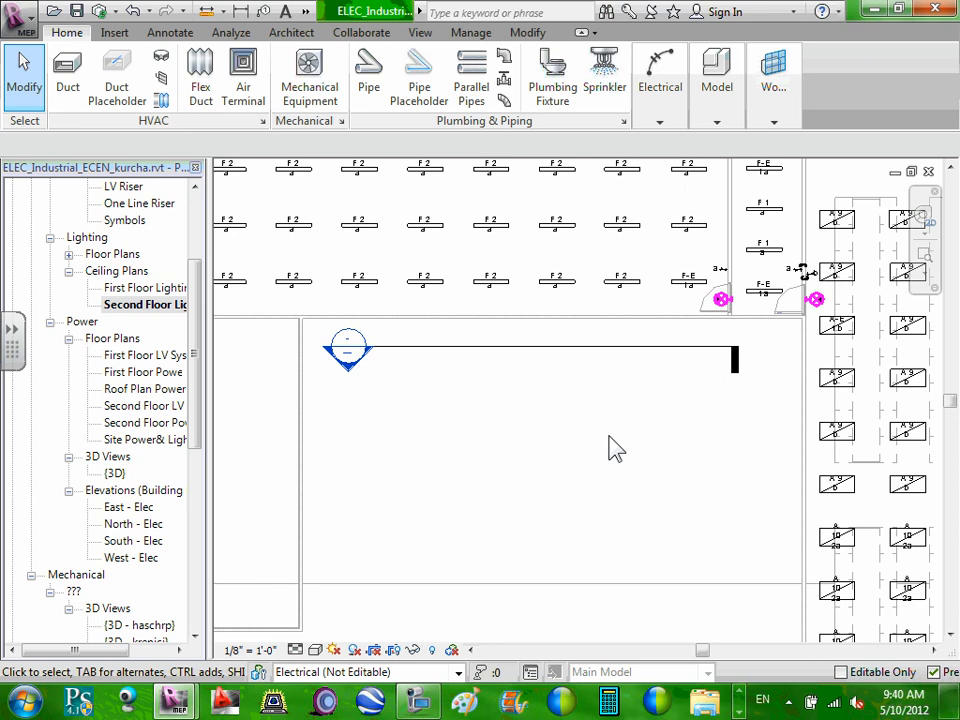
# Step: Open the family of an F 2 surface light fixture above the section line for editing and examine its body, connector and slab
pyautogui.click(622, 279)
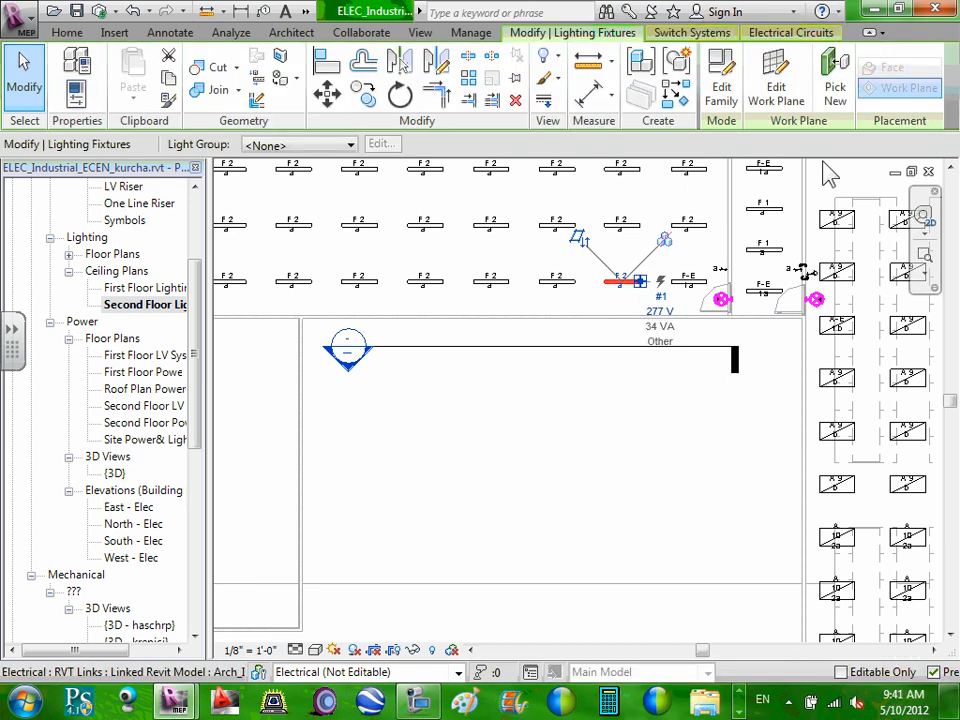
pyautogui.click(722, 90)
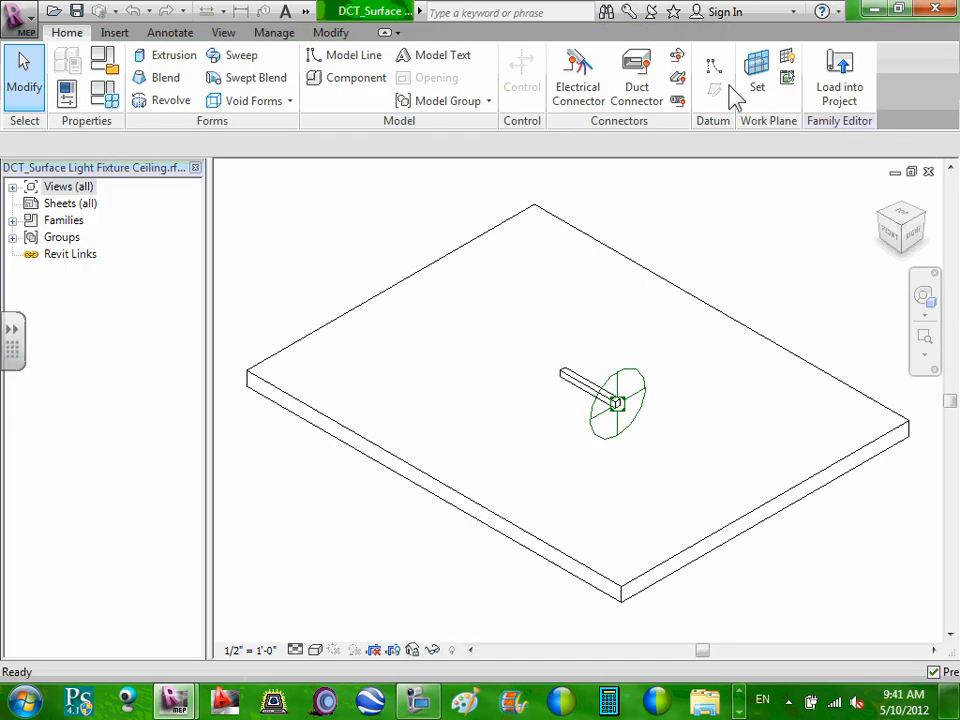
pyautogui.scroll(3, 609, 410)
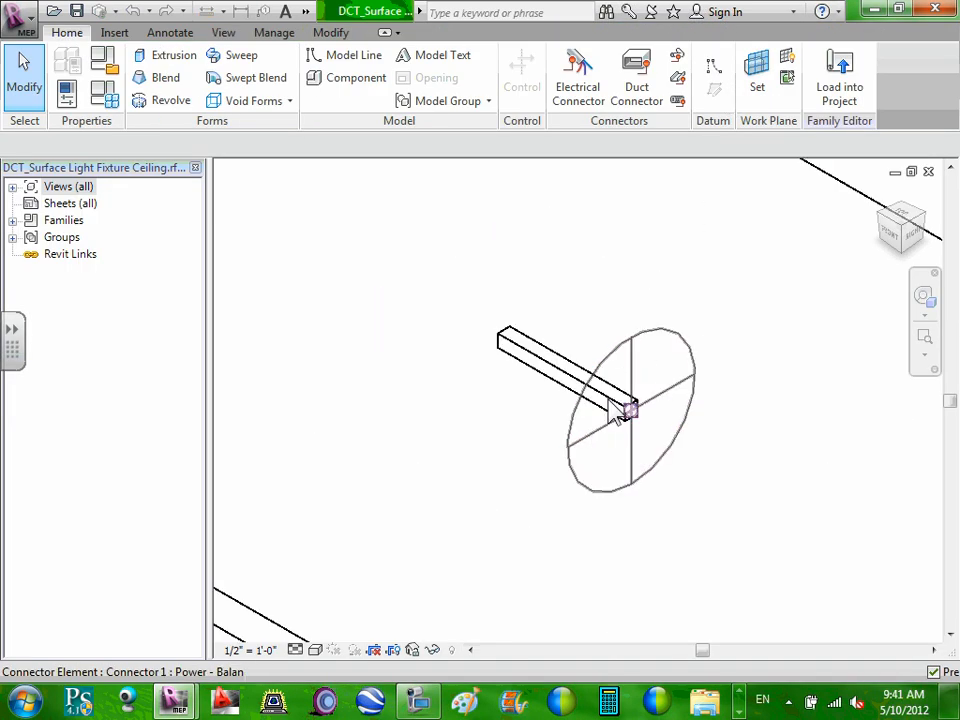
pyautogui.scroll(-4, 643, 415)
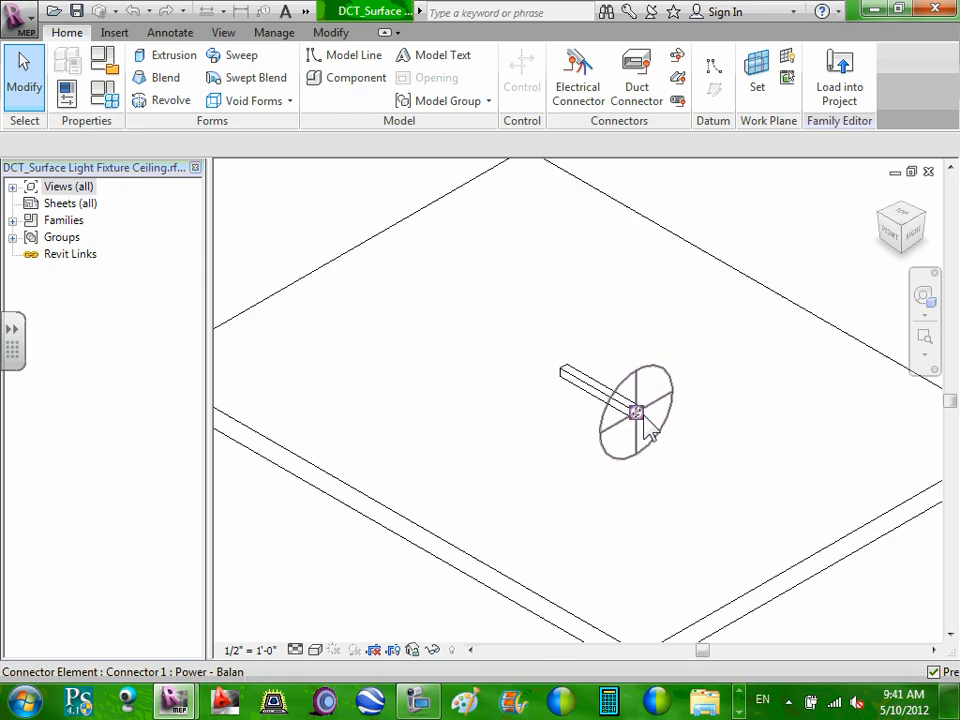
pyautogui.scroll(3, 644, 416)
pyautogui.moveTo(778, 365); pyautogui.dragTo(753, 403, button='middle')
pyautogui.scroll(-1, 762, 418)
pyautogui.scroll(-2, 768, 430)
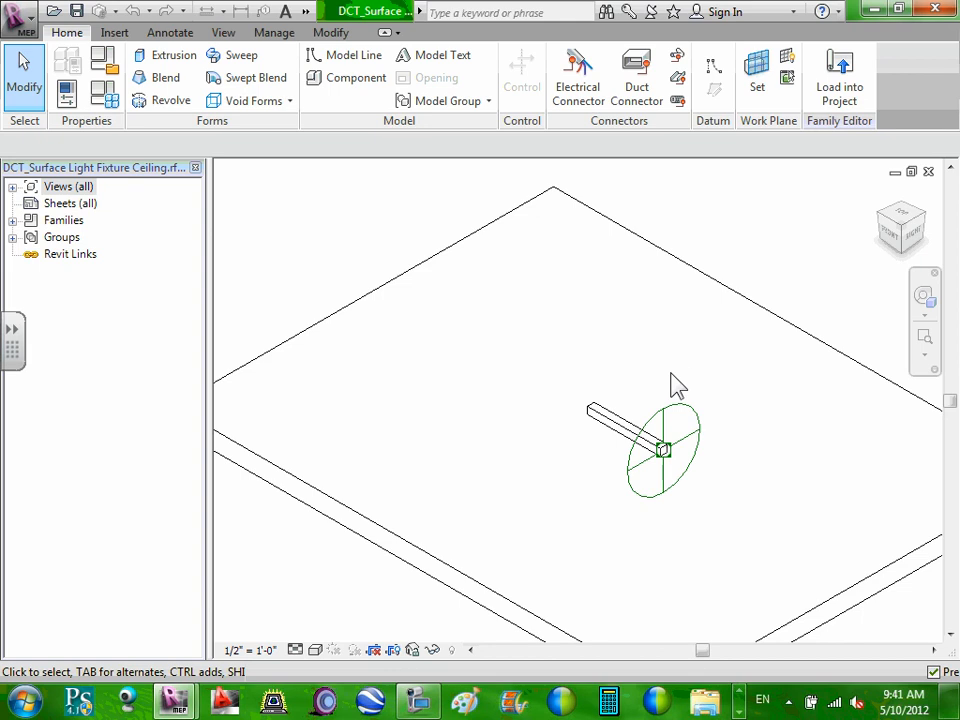
pyautogui.scroll(2, 650, 453)
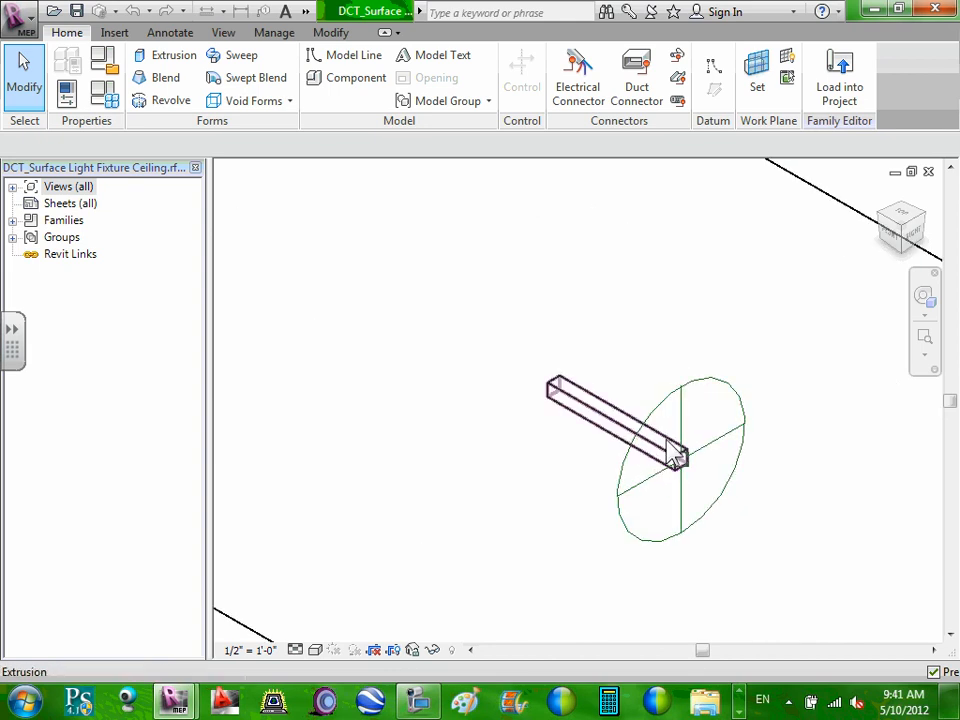
pyautogui.moveTo(679, 353); pyautogui.dragTo(641, 355, button='middle')
pyautogui.scroll(-1, 641, 355)
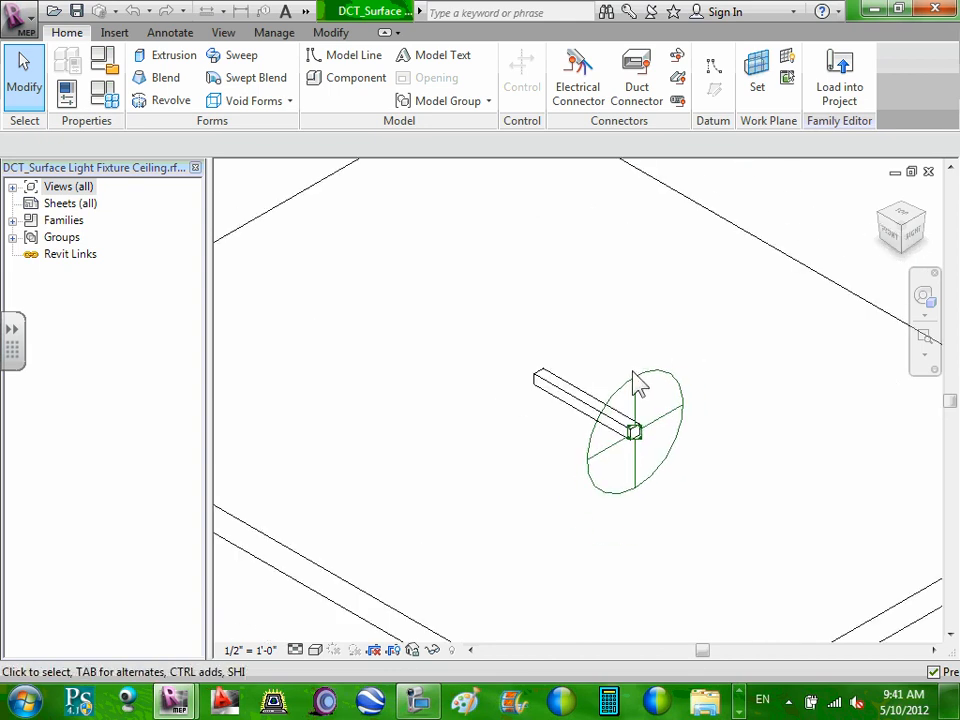
pyautogui.scroll(1, 620, 384)
pyautogui.scroll(-1, 595, 410)
pyautogui.scroll(-2, 510, 390)
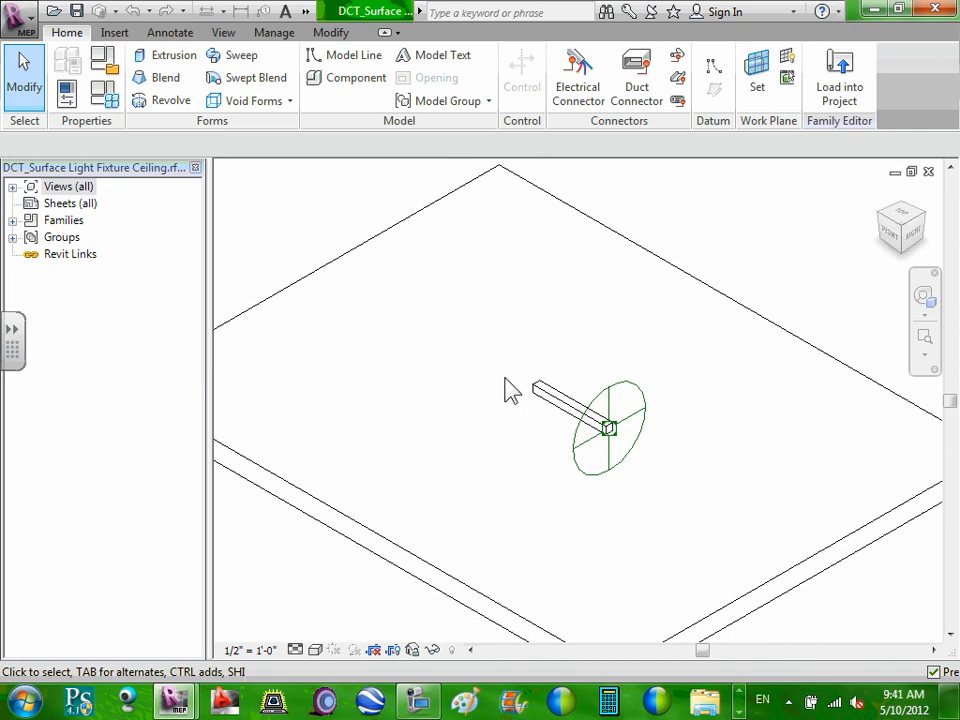
pyautogui.scroll(2, 446, 476)
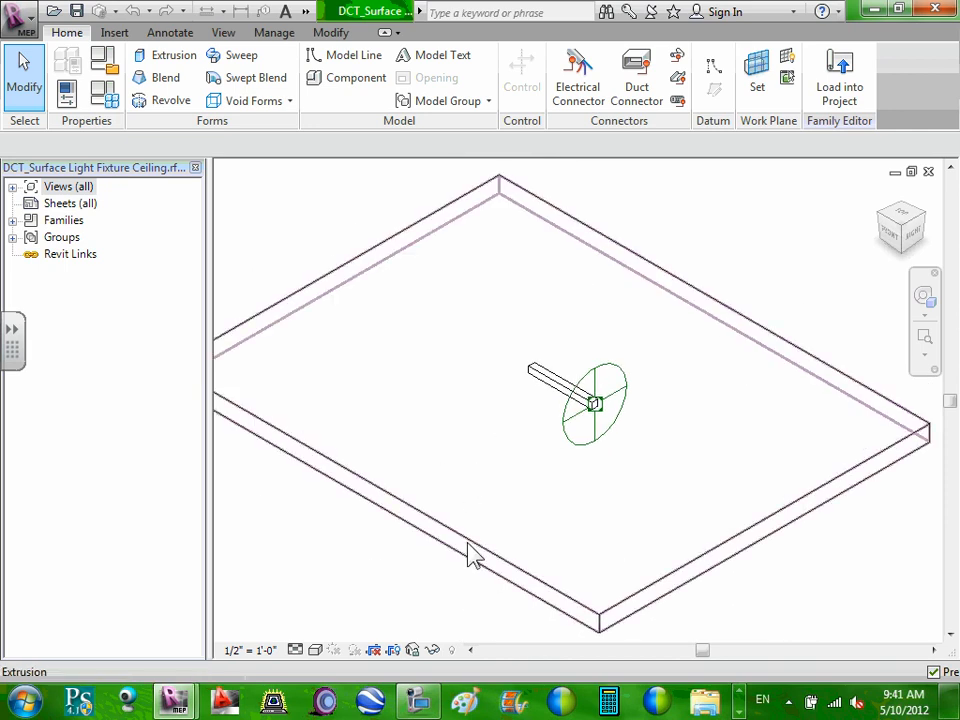
# Step: Expand the family's floor plan views and loaded annotation symbols to review its project contents
pyautogui.click(13, 188)
pyautogui.click(31, 204)
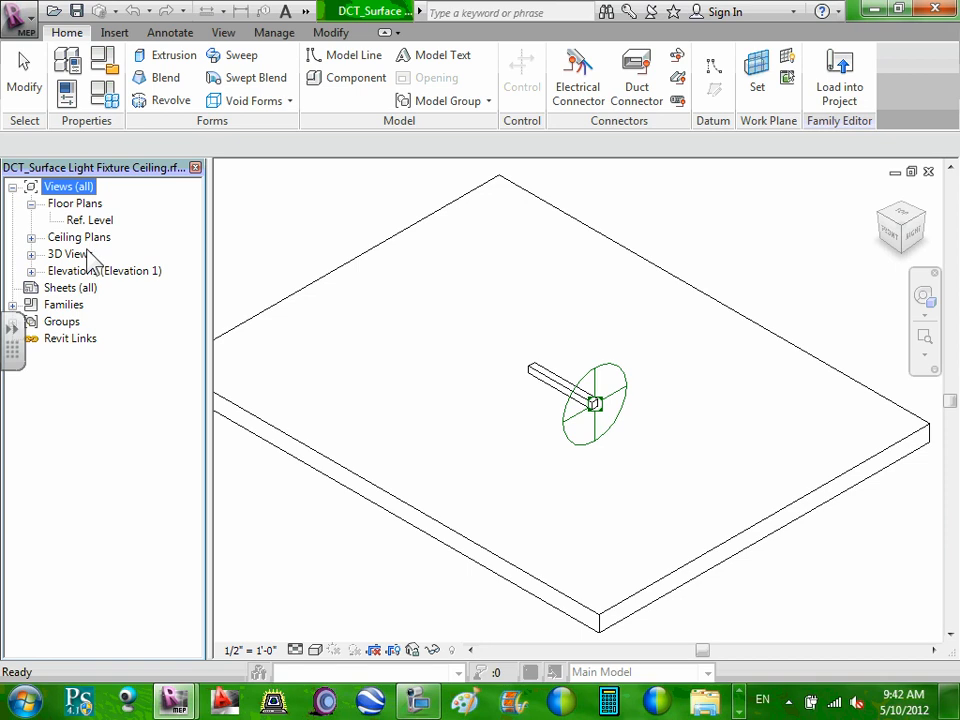
pyautogui.click(12, 305)
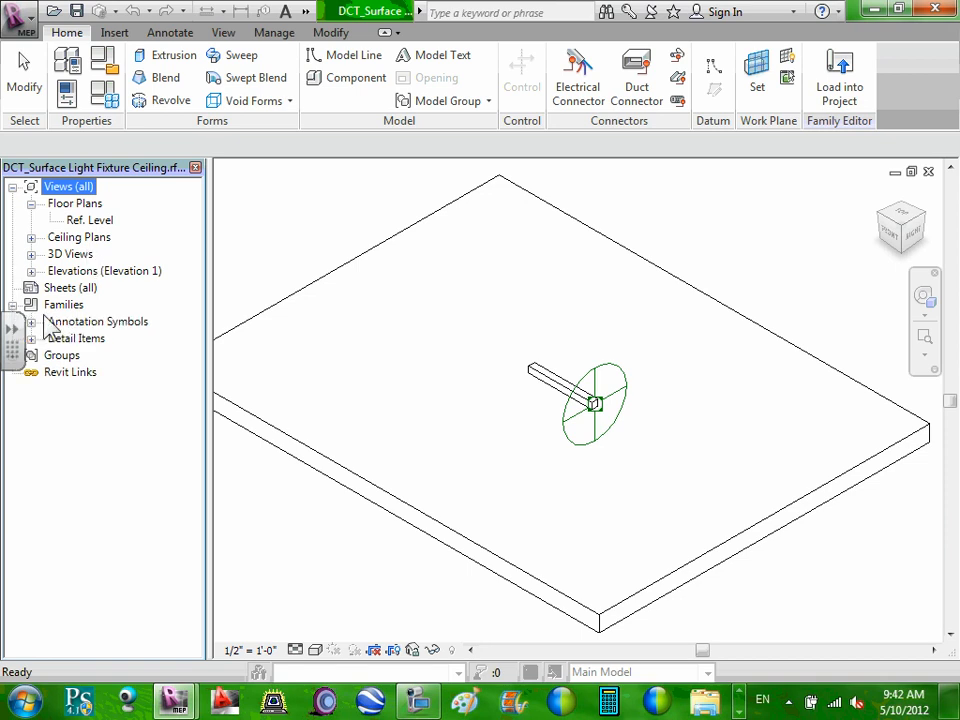
pyautogui.click(31, 322)
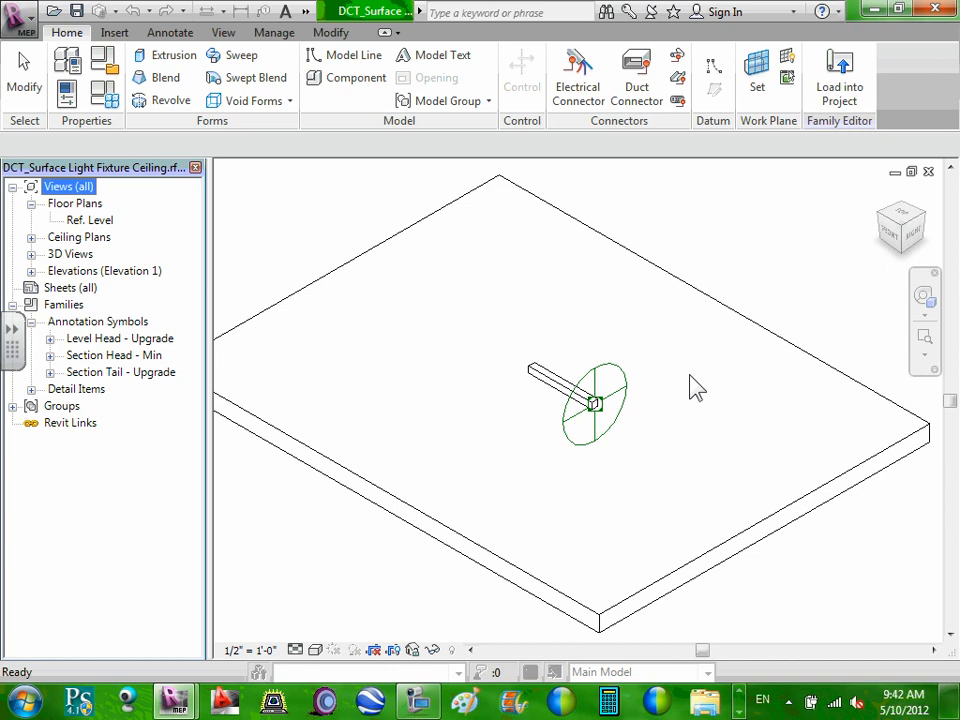
# Step: Select the large ceiling slab extrusion and the light fixture body extrusion in turn to examine them in the 3D view
pyautogui.click(514, 268)
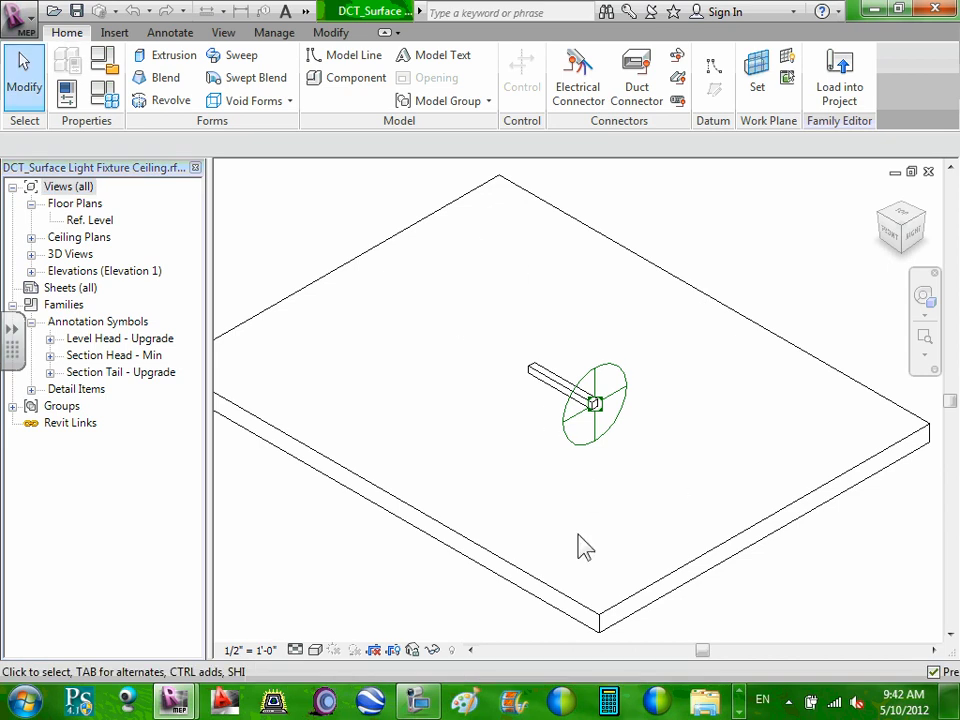
pyautogui.click(790, 458)
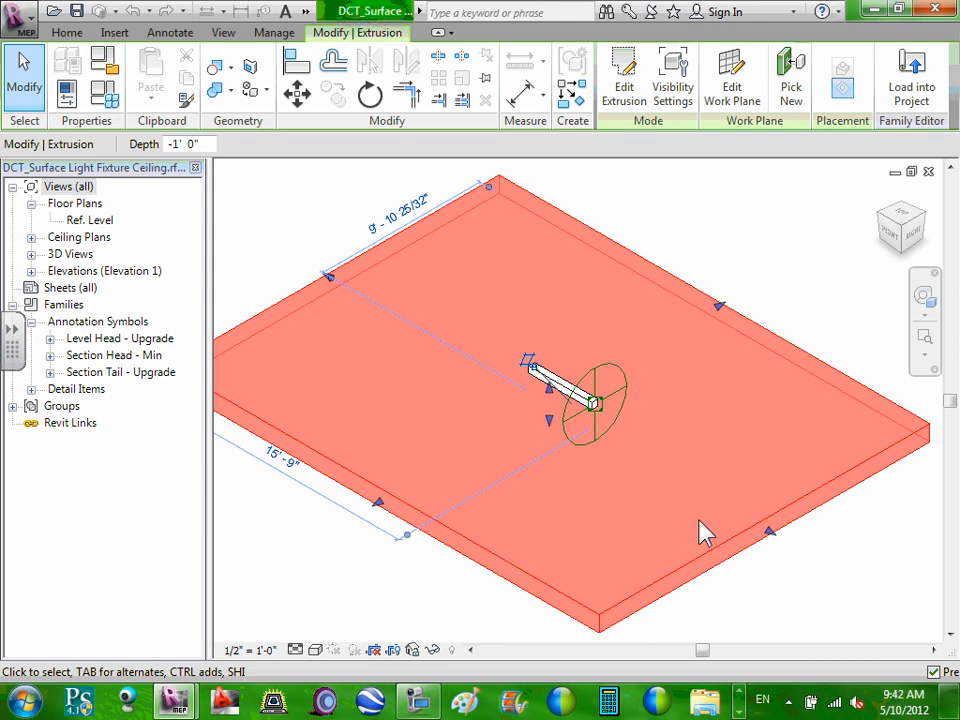
pyautogui.click(567, 393)
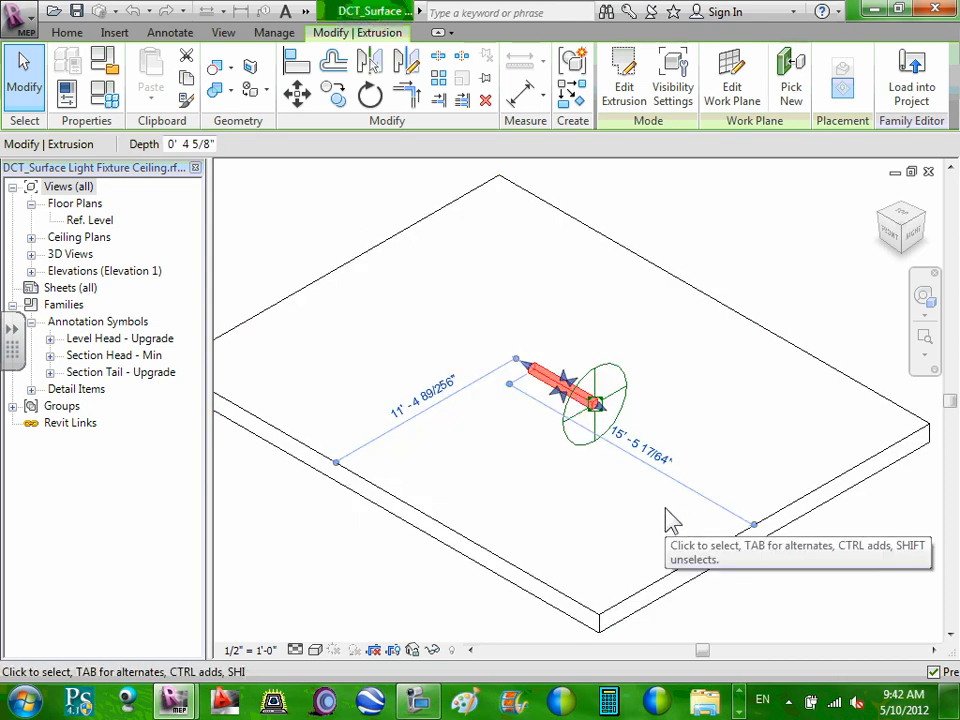
# Step: Select the electrical connector at the end of the light fixture body and examine it in the 3D view
pyautogui.click(608, 366)
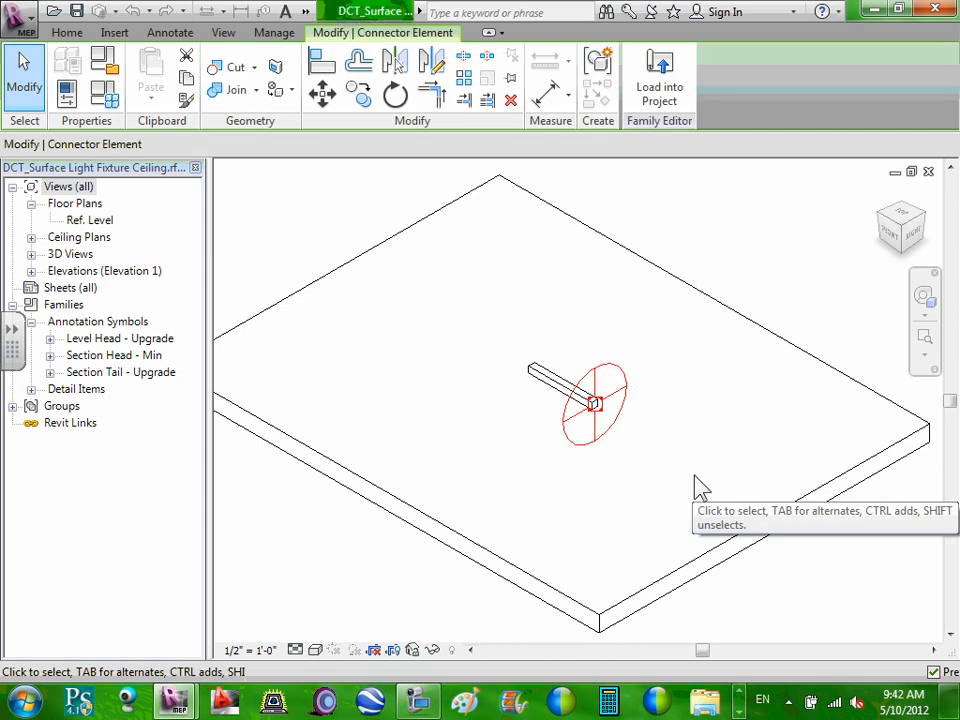
pyautogui.scroll(3, 628, 413)
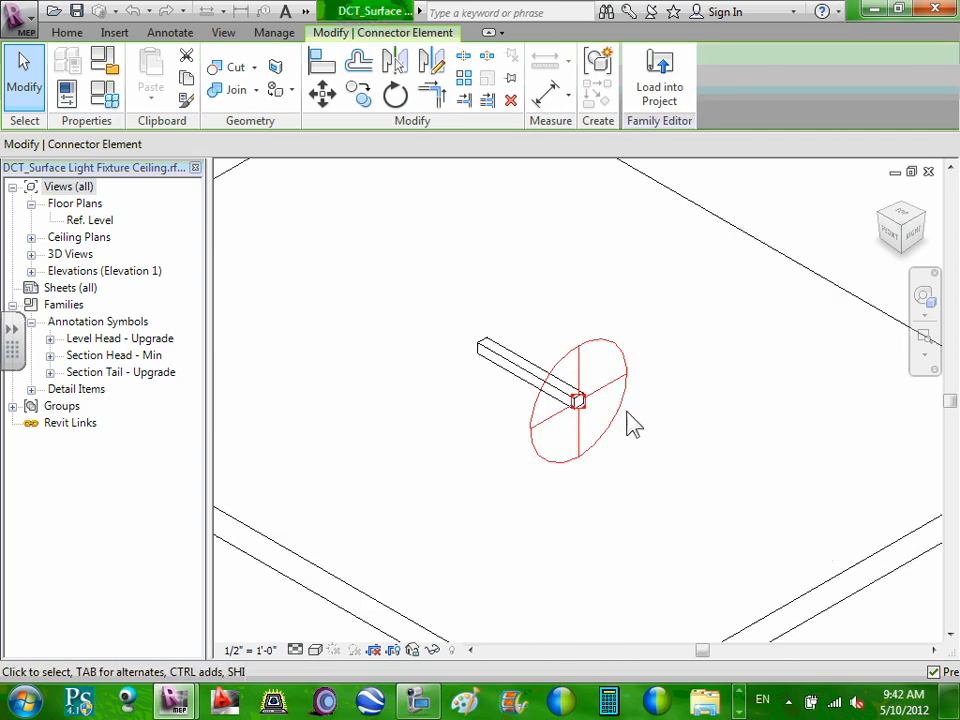
pyautogui.moveTo(655, 452); pyautogui.dragTo(679, 469, button='middle')
pyautogui.scroll(-1, 679, 469)
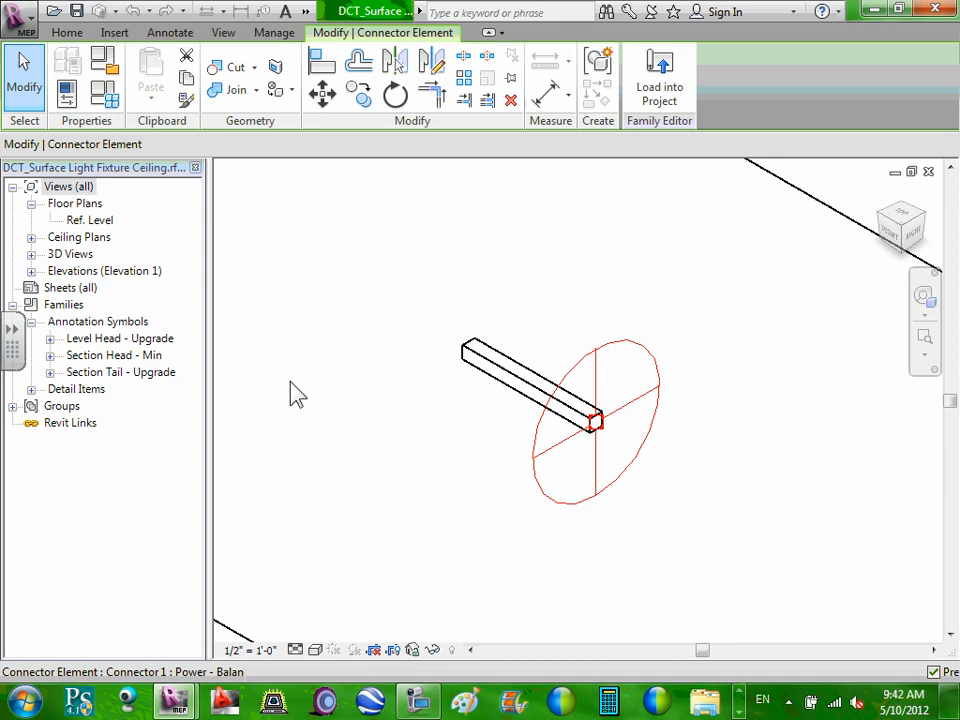
# Step: Review the LX type's parameters in Family Types, including number of poles, lamp and dimensions, with the parameter names fully readable, and close the dialog
pyautogui.click(105, 93)
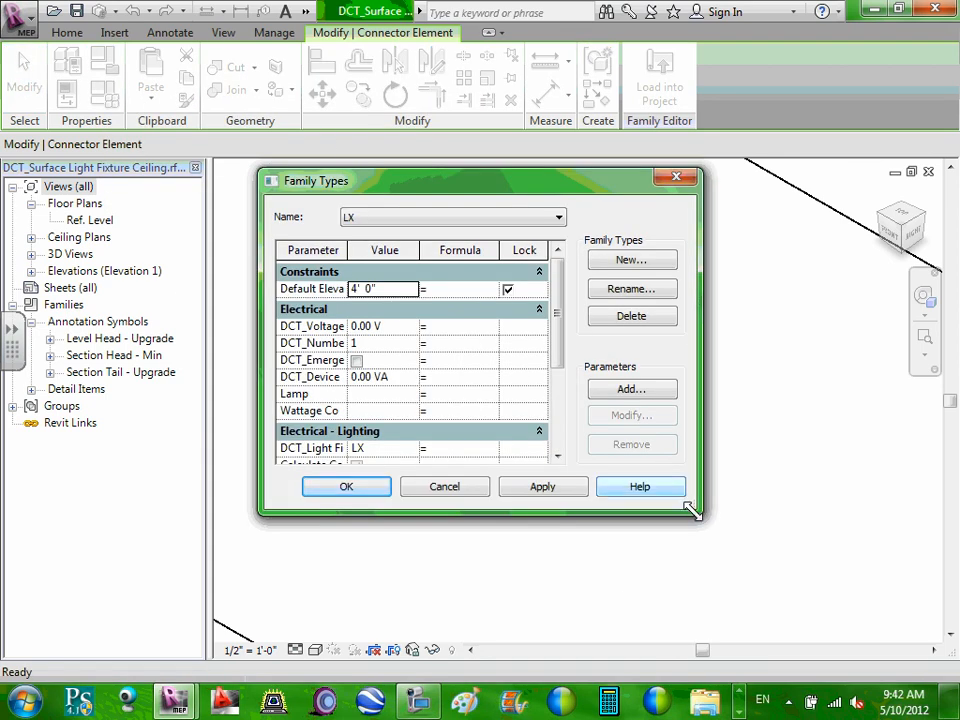
pyautogui.moveTo(698, 511); pyautogui.dragTo(955, 685)
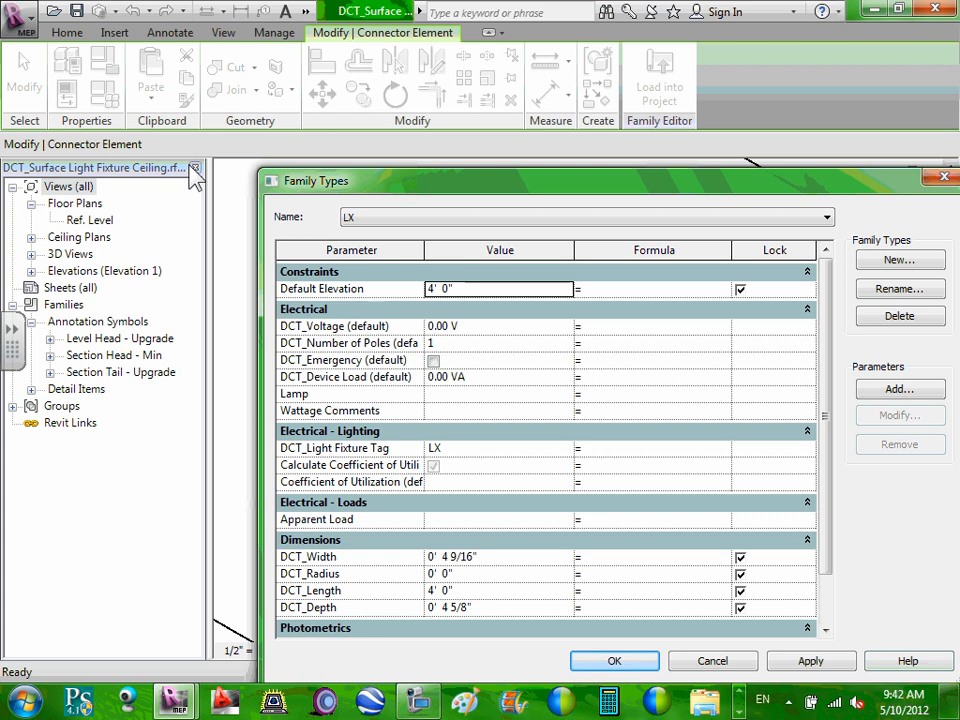
pyautogui.moveTo(288, 176); pyautogui.dragTo(179, 95)
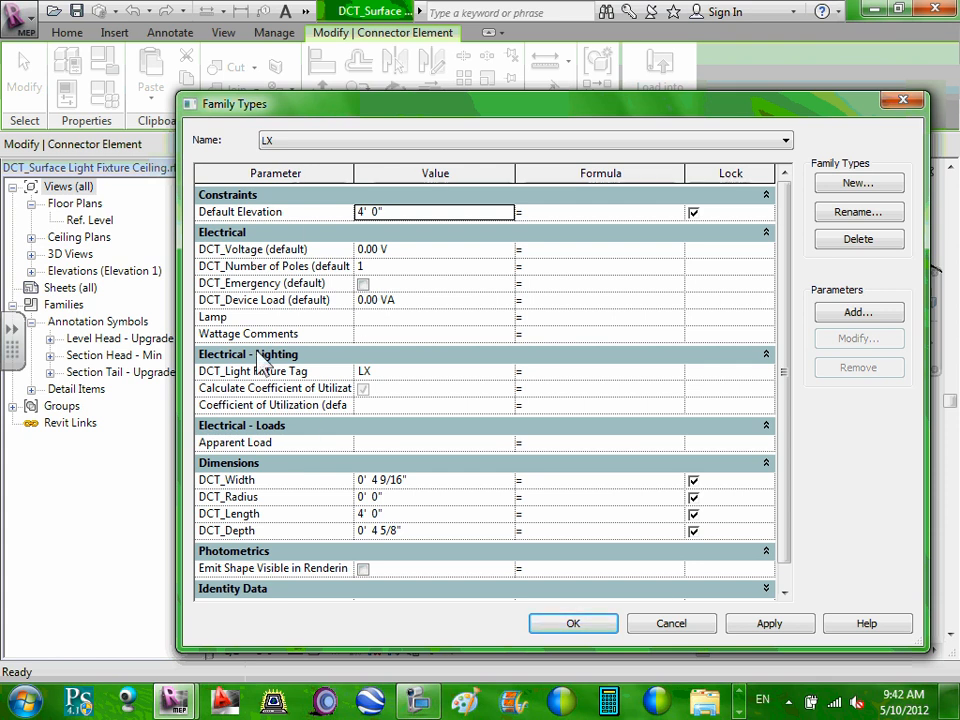
pyautogui.moveTo(381, 169); pyautogui.dragTo(521, 169)
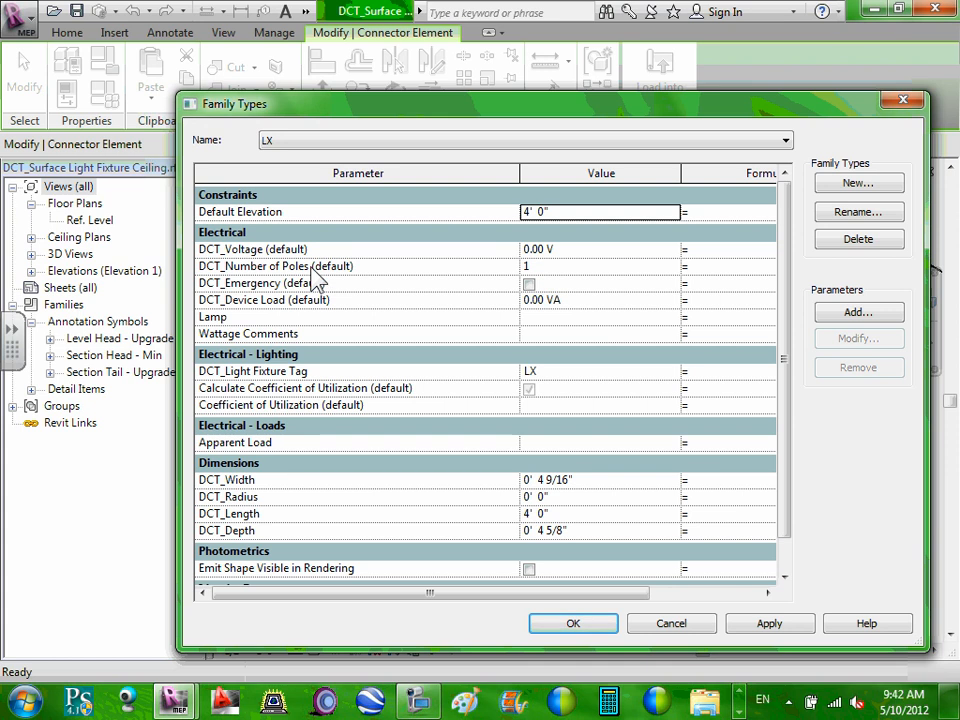
pyautogui.click(314, 268)
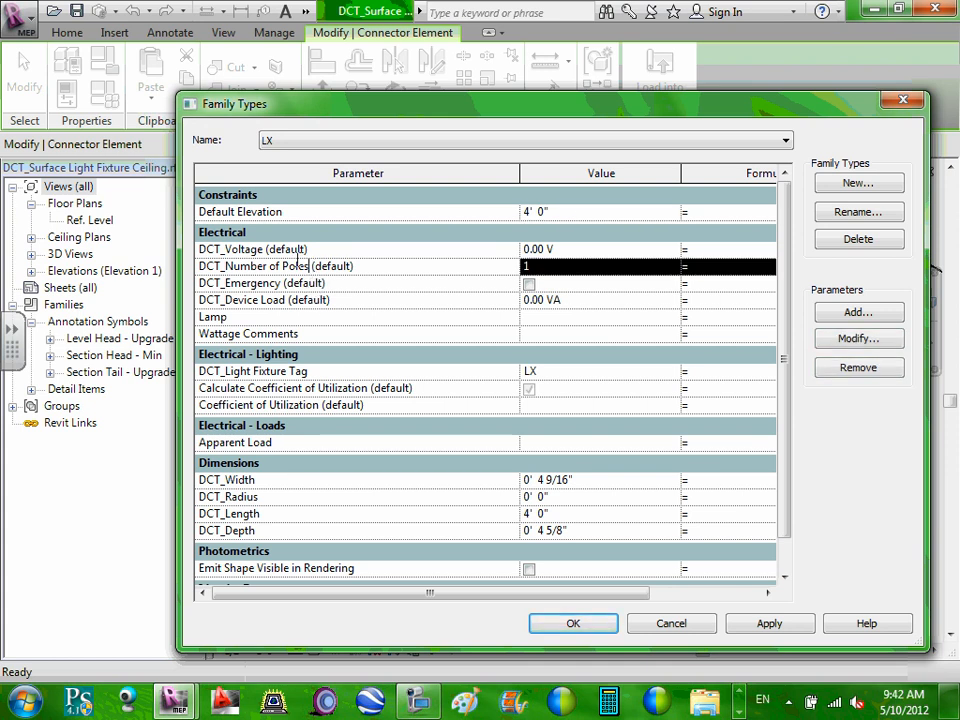
pyautogui.click(258, 317)
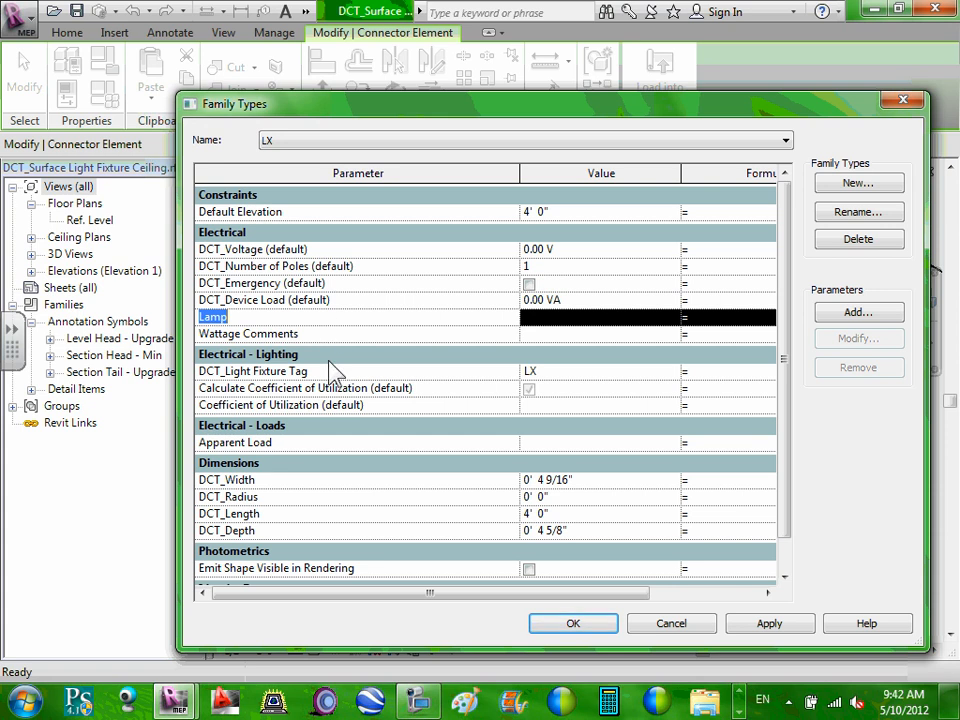
pyautogui.moveTo(786, 337); pyautogui.dragTo(788, 374)
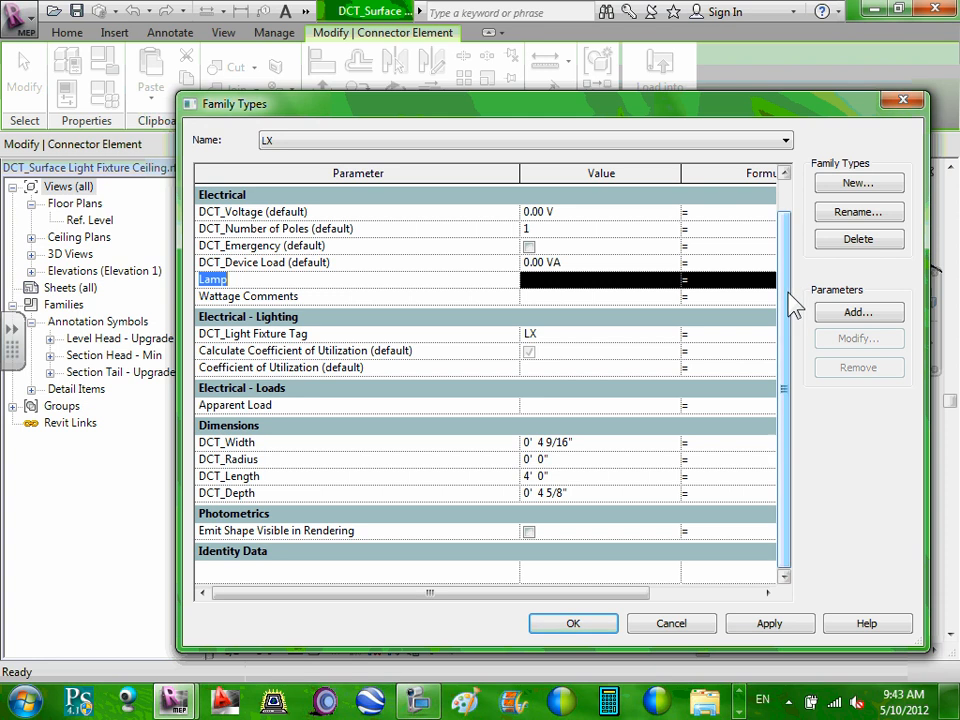
pyautogui.scroll(1, 795, 305)
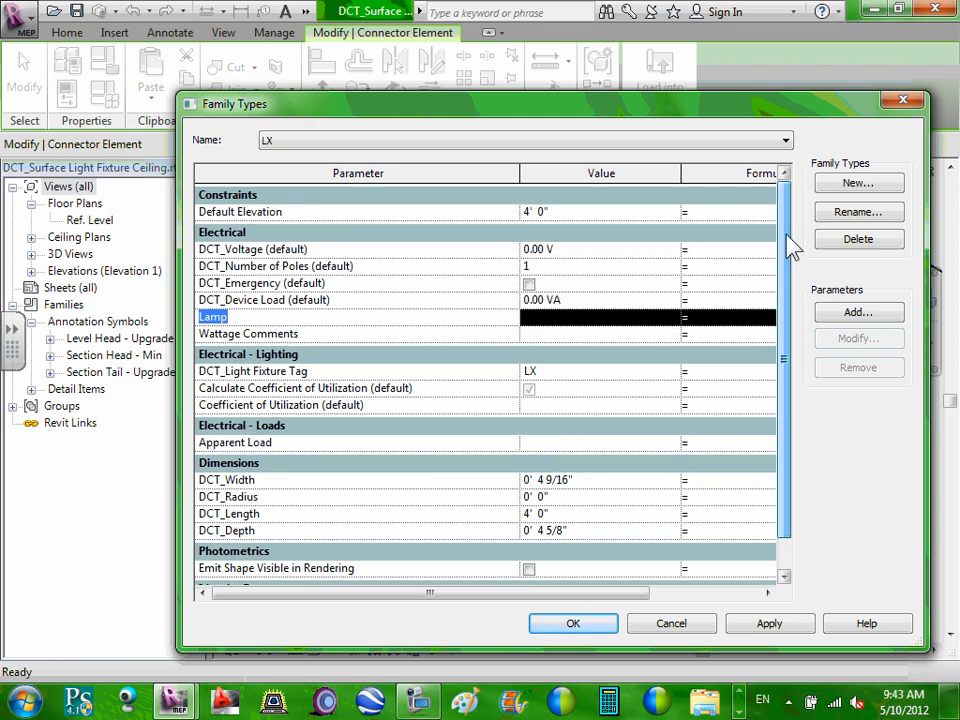
pyautogui.click(566, 626)
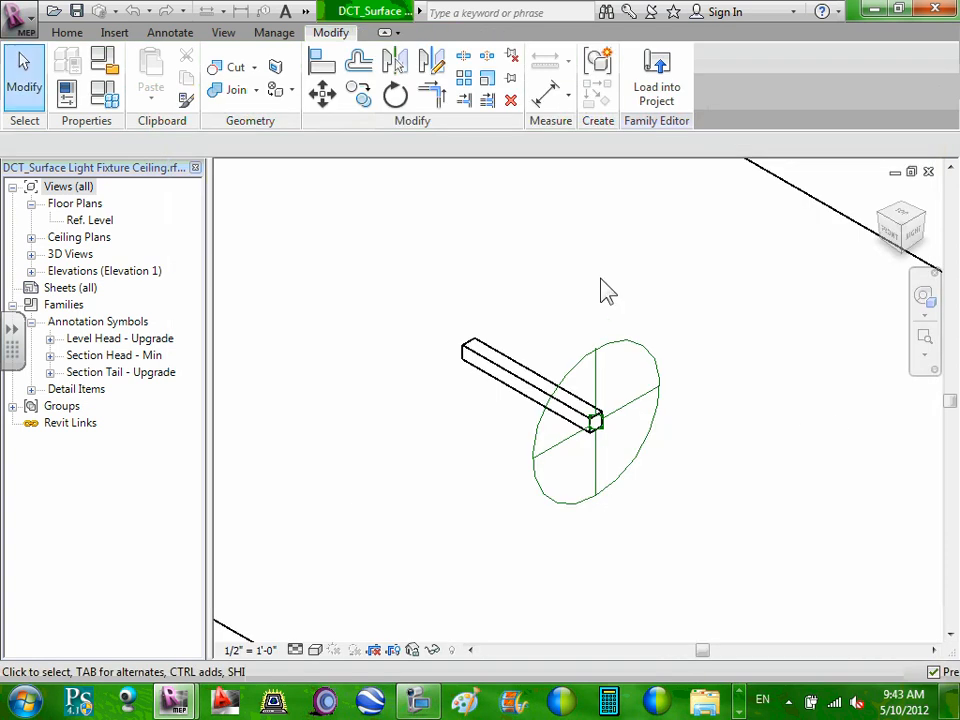
# Step: Open the family's Ref. Level floor plan with the light fixture and its surrounding slab in view
pyautogui.scroll(-4, 606, 295)
pyautogui.scroll(4, 590, 396)
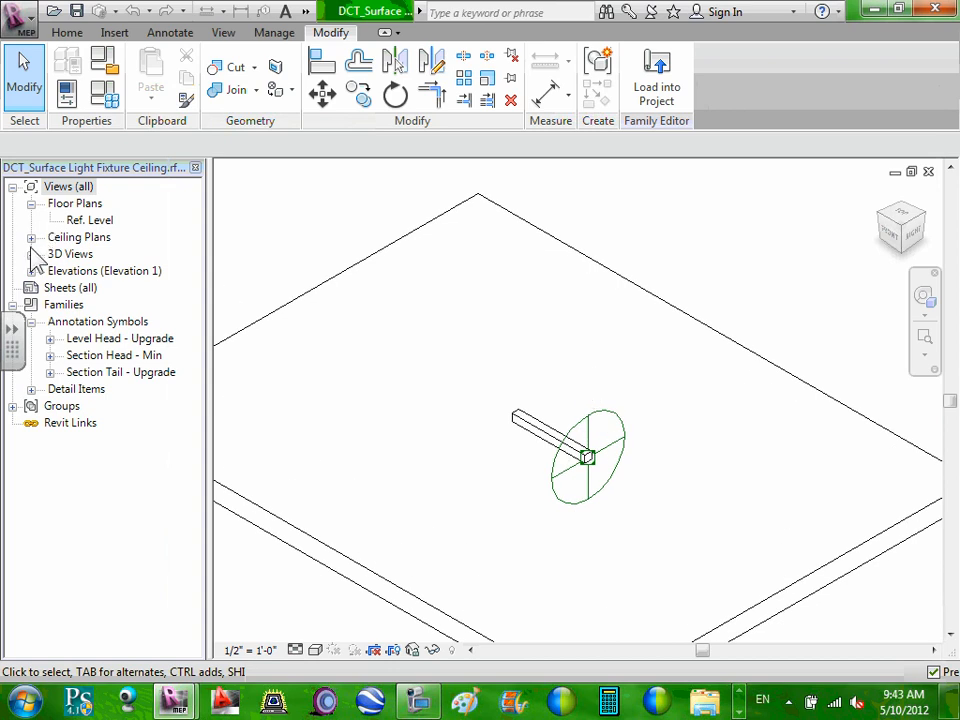
pyautogui.doubleClick(70, 221)
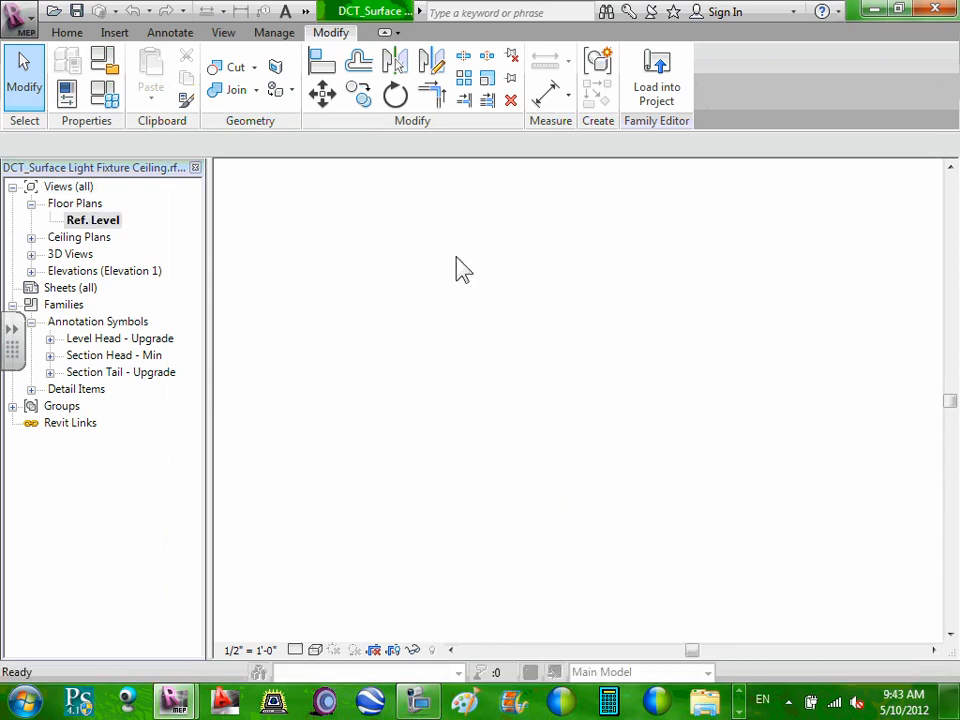
pyautogui.scroll(2, 602, 403)
pyautogui.moveTo(602, 408)
pyautogui.mouseDown(button='middle')
pyautogui.moveTo(613, 448)
pyautogui.moveTo(573, 475)
pyautogui.mouseUp(button='middle')
pyautogui.scroll(-3, 573, 475)
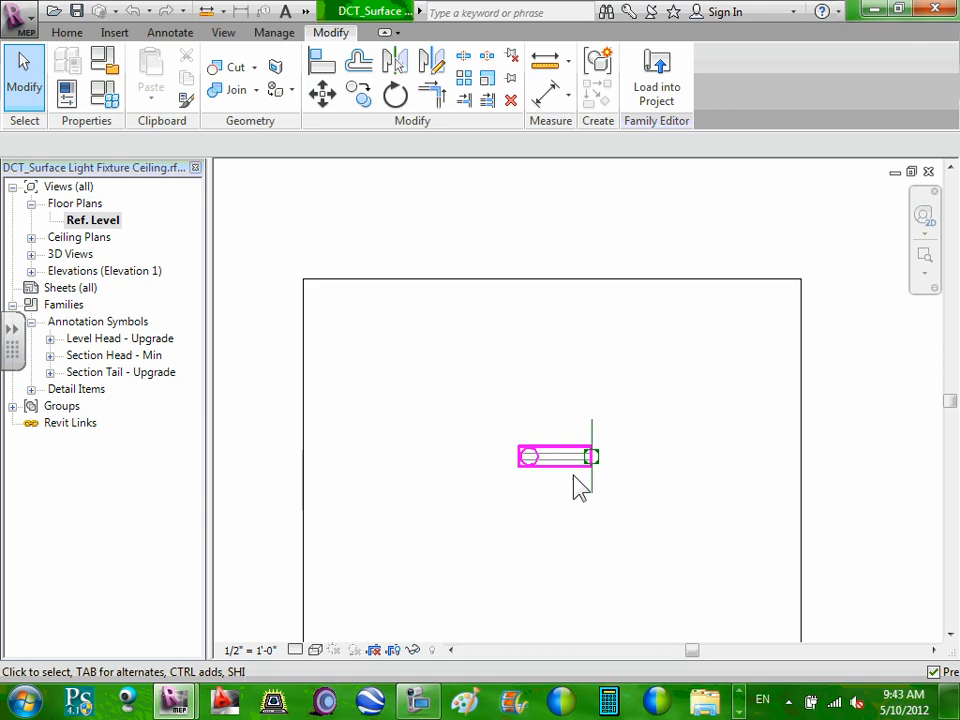
# Step: Make the Dimensions, Levels, Reference Lines and Reference Planes annotation categories visible in the Ref. Level floor plan
pyautogui.press('v')
pyautogui.press('g')
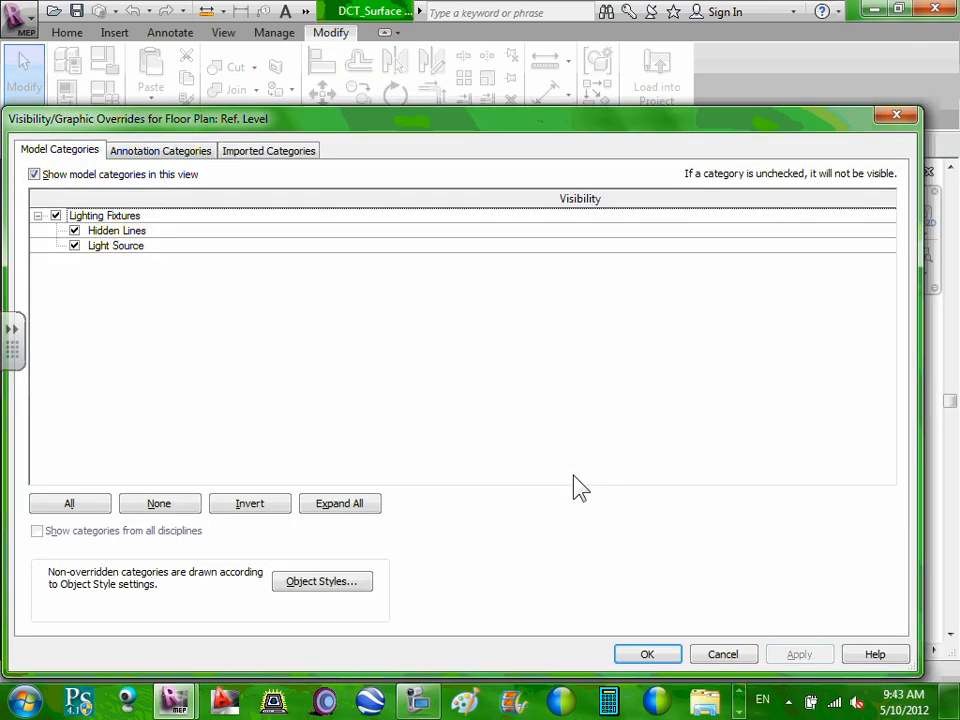
pyautogui.click(176, 153)
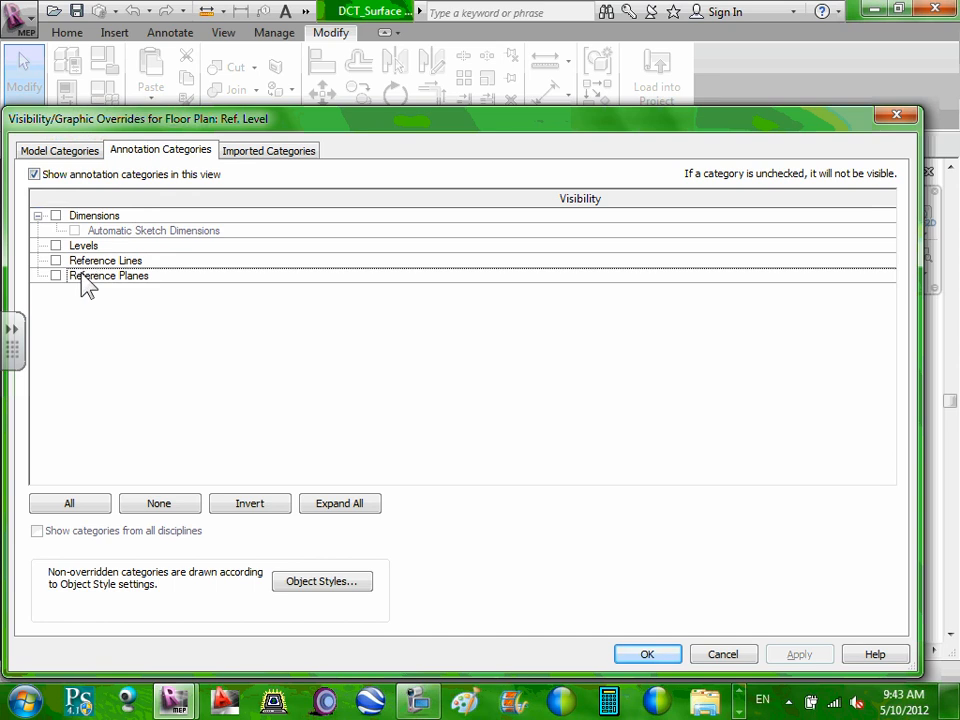
pyautogui.click(56, 215)
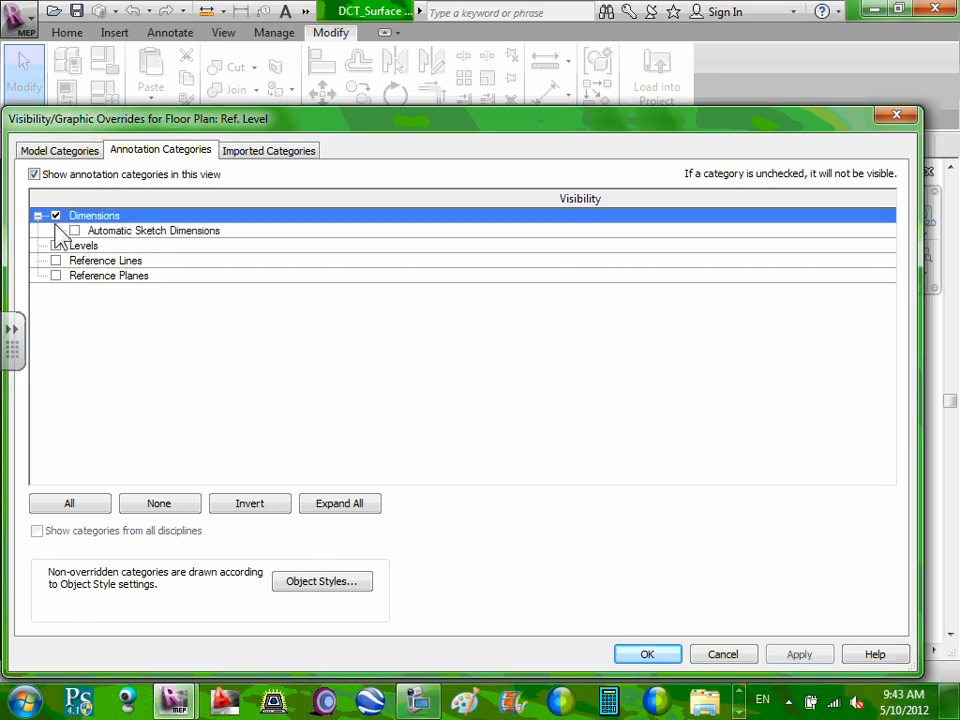
pyautogui.click(56, 245)
pyautogui.click(56, 260)
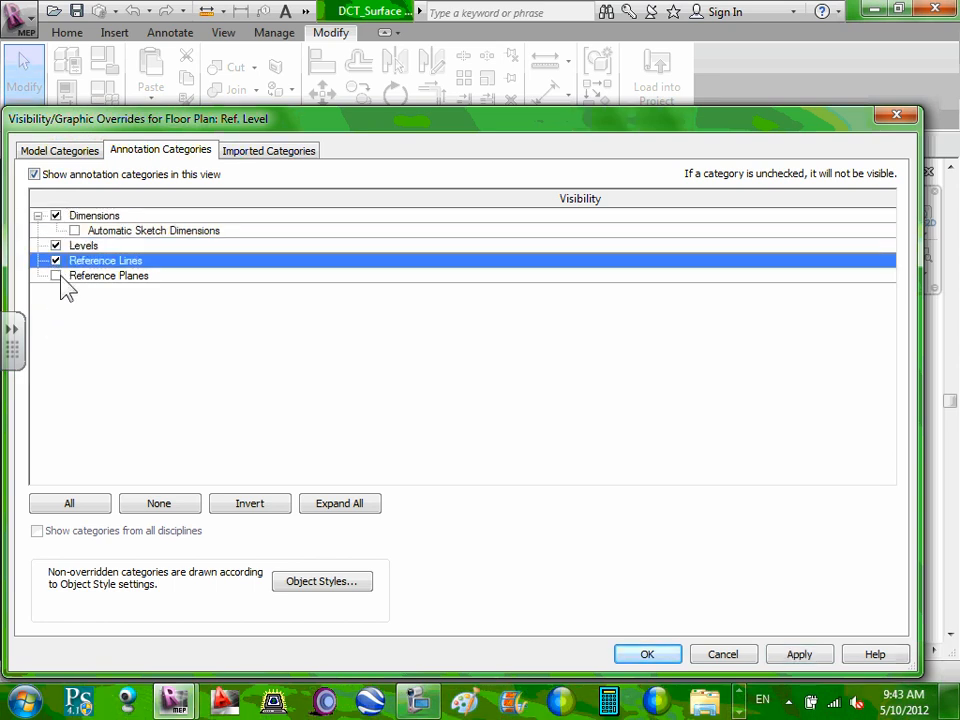
pyautogui.click(56, 275)
pyautogui.click(648, 653)
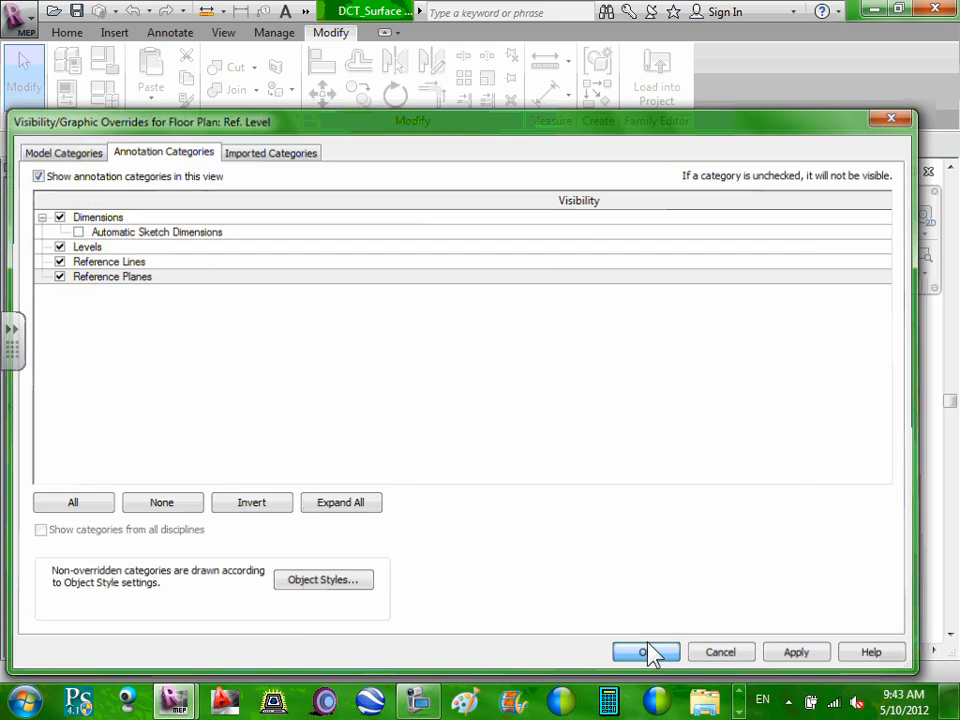
# Step: Examine the detail item drawn over the fixture in plan and locate its MCE_J K L Series S Symbol family among the Detail Items
pyautogui.scroll(4, 561, 497)
pyautogui.moveTo(566, 497); pyautogui.dragTo(568, 439, button='middle')
pyautogui.scroll(3, 574, 441)
pyautogui.click(574, 437)
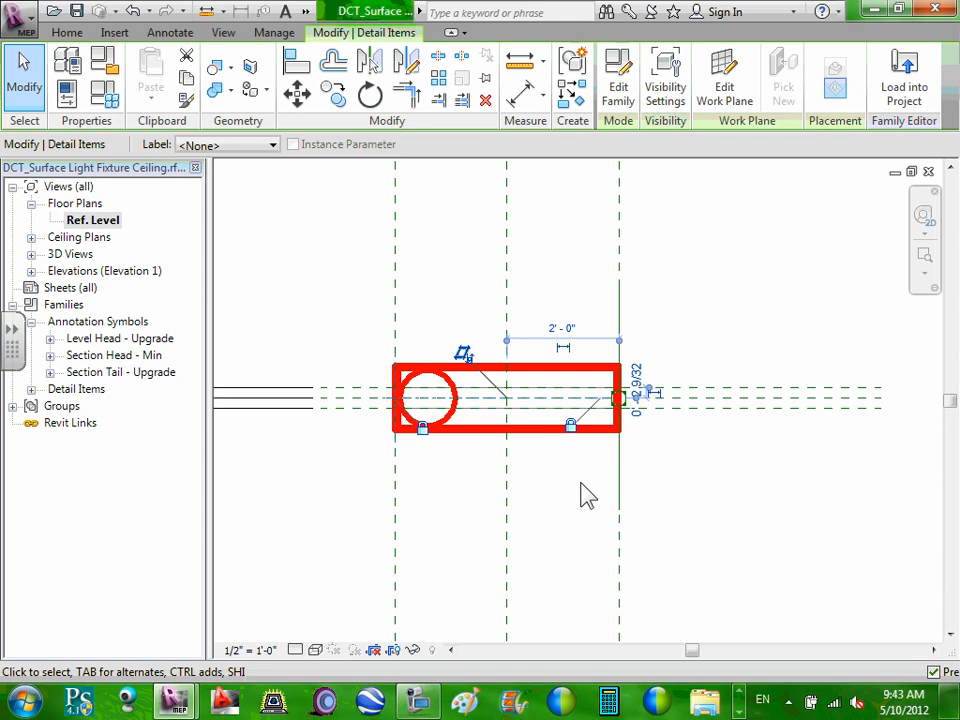
pyautogui.press('Escape')
pyautogui.click(31, 389)
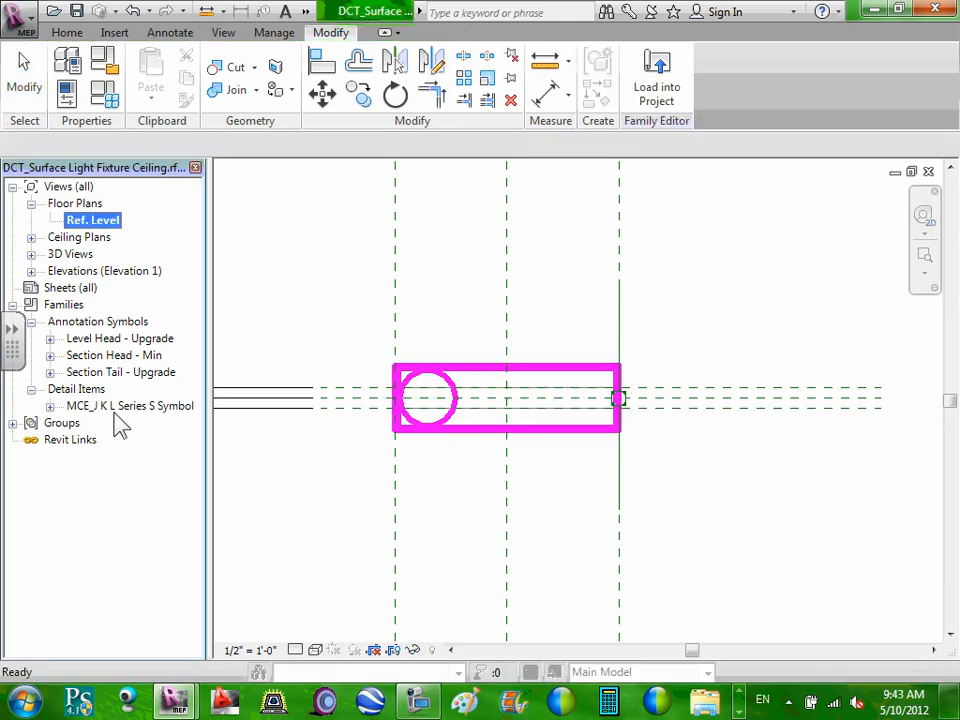
pyautogui.click(114, 406)
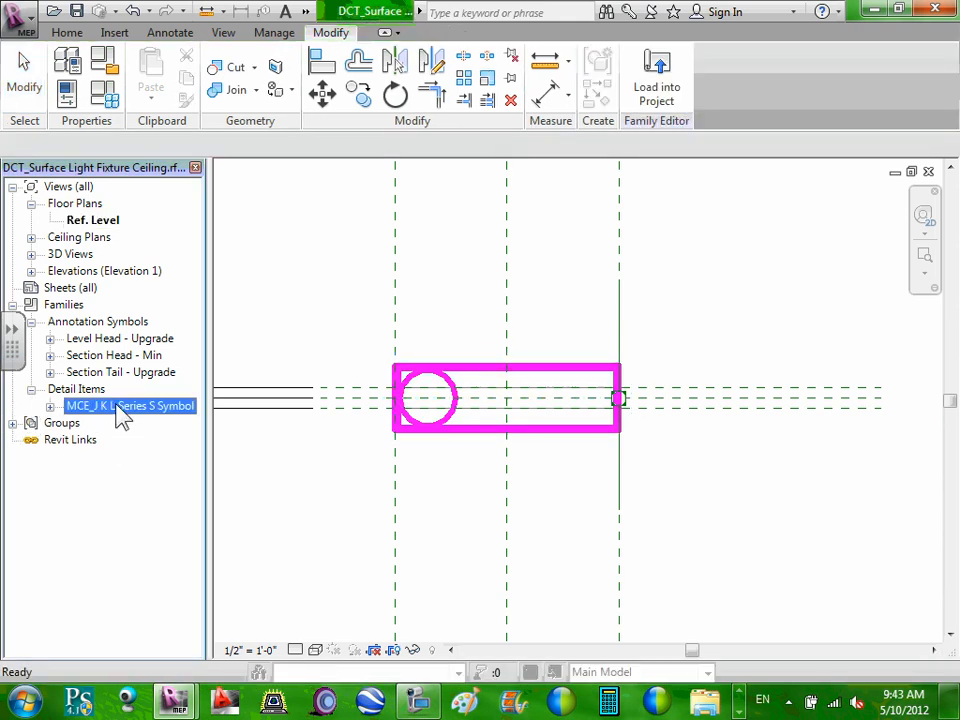
pyautogui.click(358, 572)
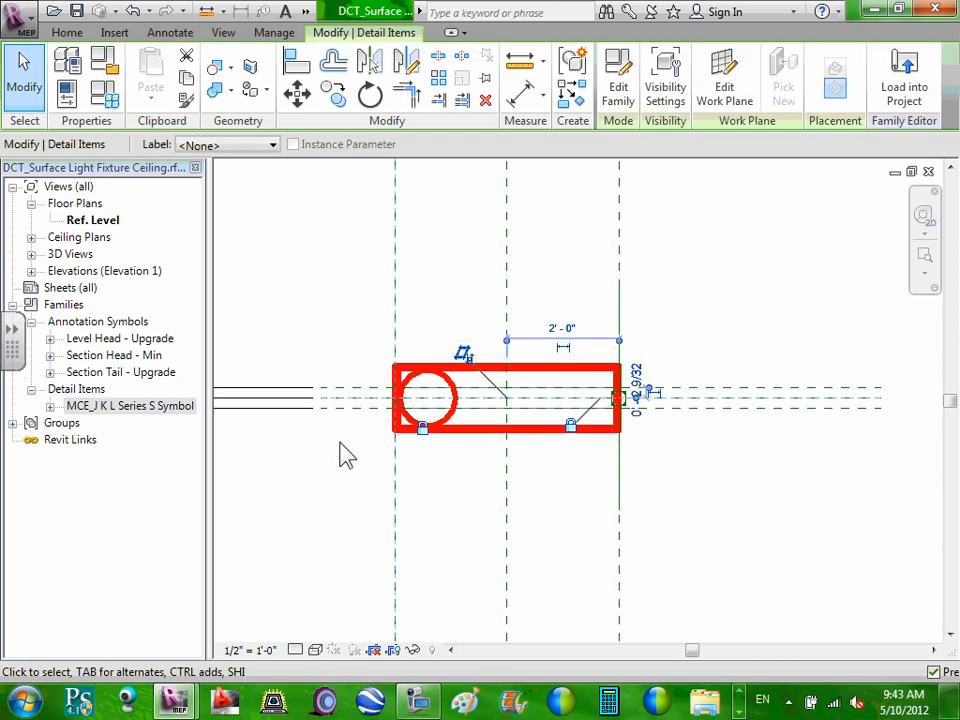
pyautogui.press('Escape')
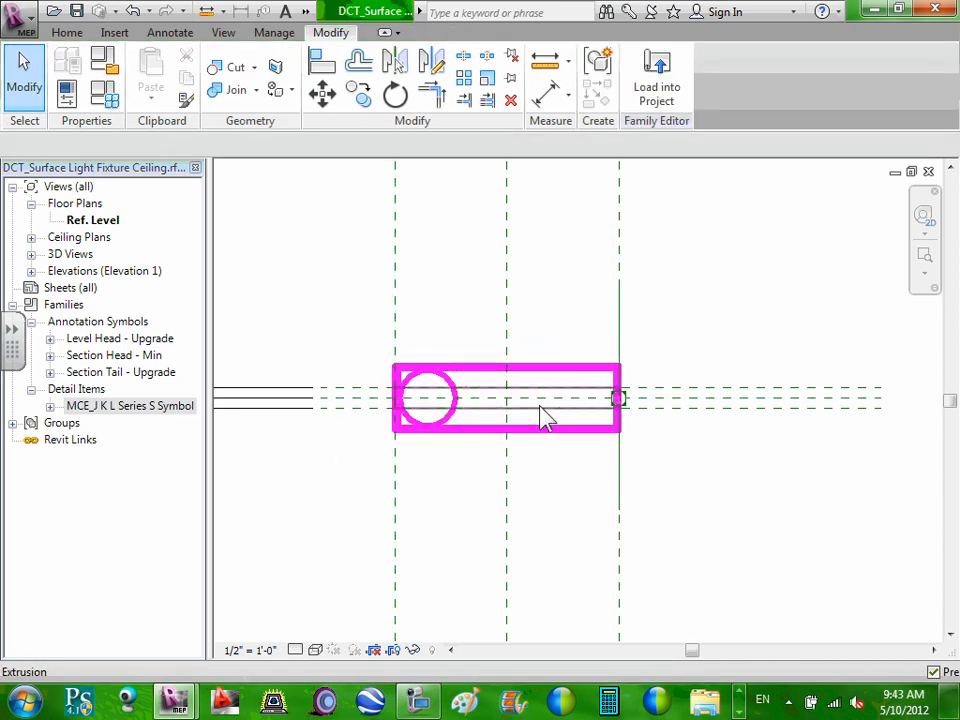
# Step: Select the fixture body extrusion and the overlaid detail symbol in turn to compare them in plan
pyautogui.click(546, 418)
pyautogui.press('Escape')
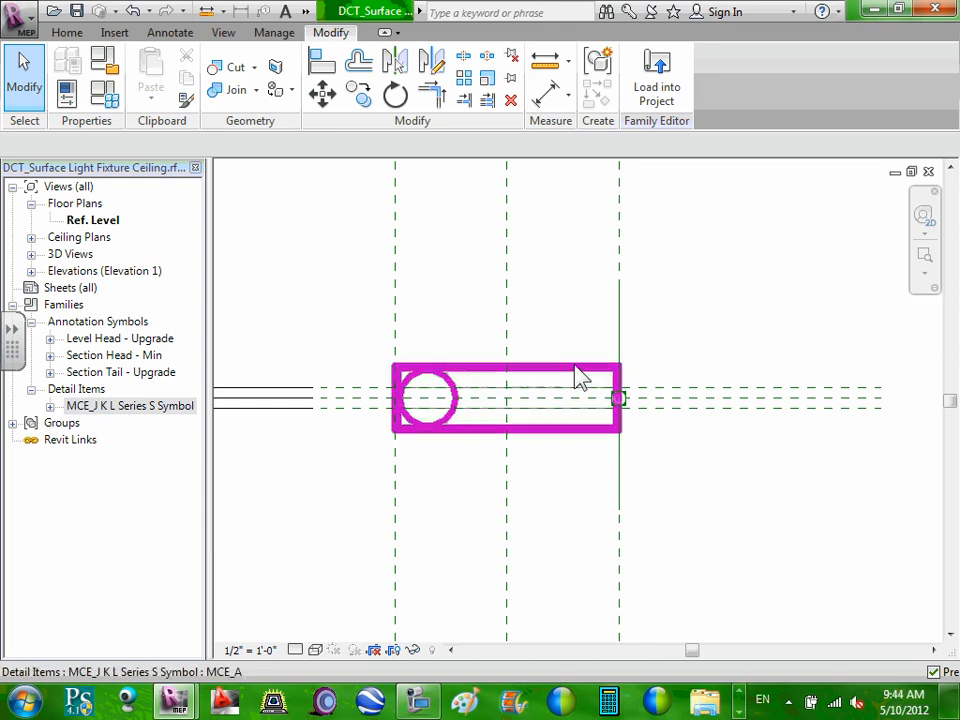
pyautogui.click(597, 393)
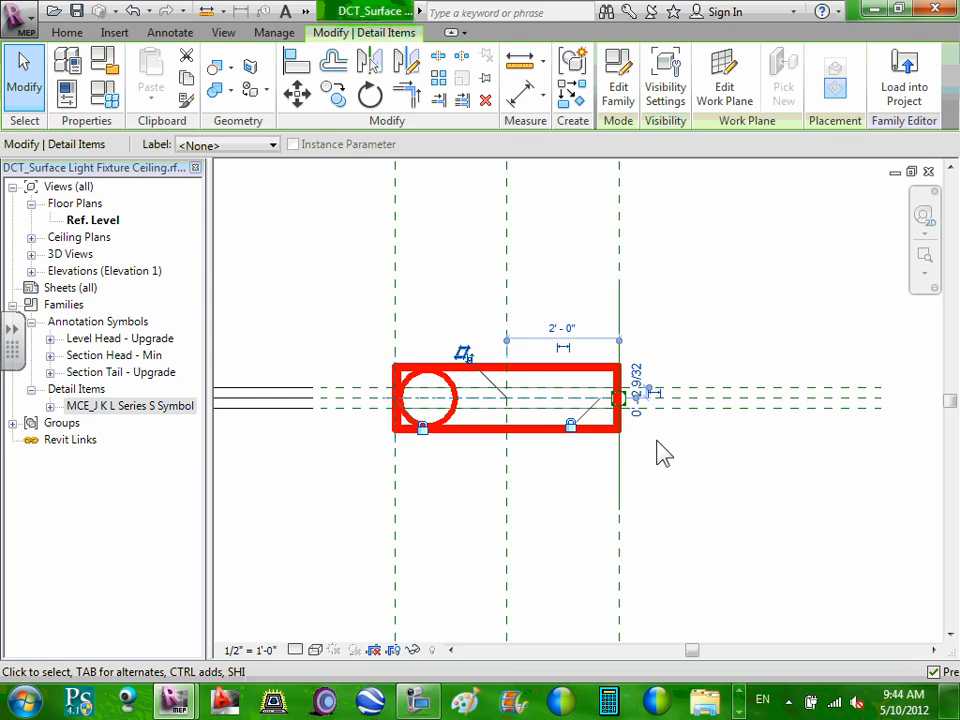
# Step: Examine the DCT_Length dimension, the equality dimension below it and the width dimensions that constrain the fixture's reference planes
pyautogui.scroll(-1, 690, 368)
pyautogui.moveTo(707, 364); pyautogui.dragTo(630, 437, button='middle')
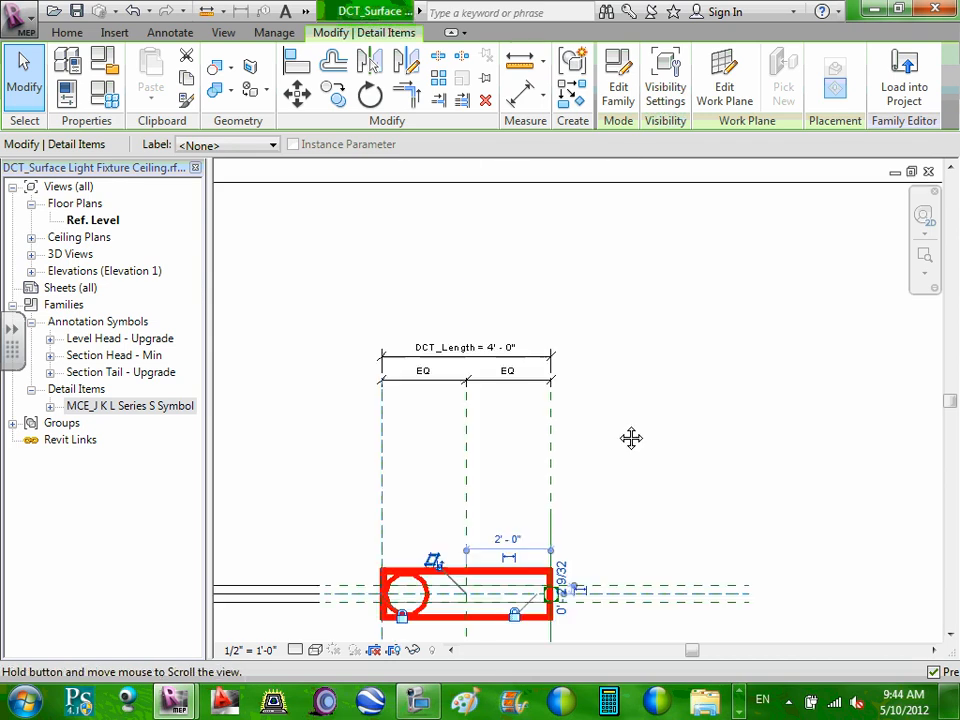
pyautogui.scroll(-1, 619, 450)
pyautogui.scroll(1, 628, 374)
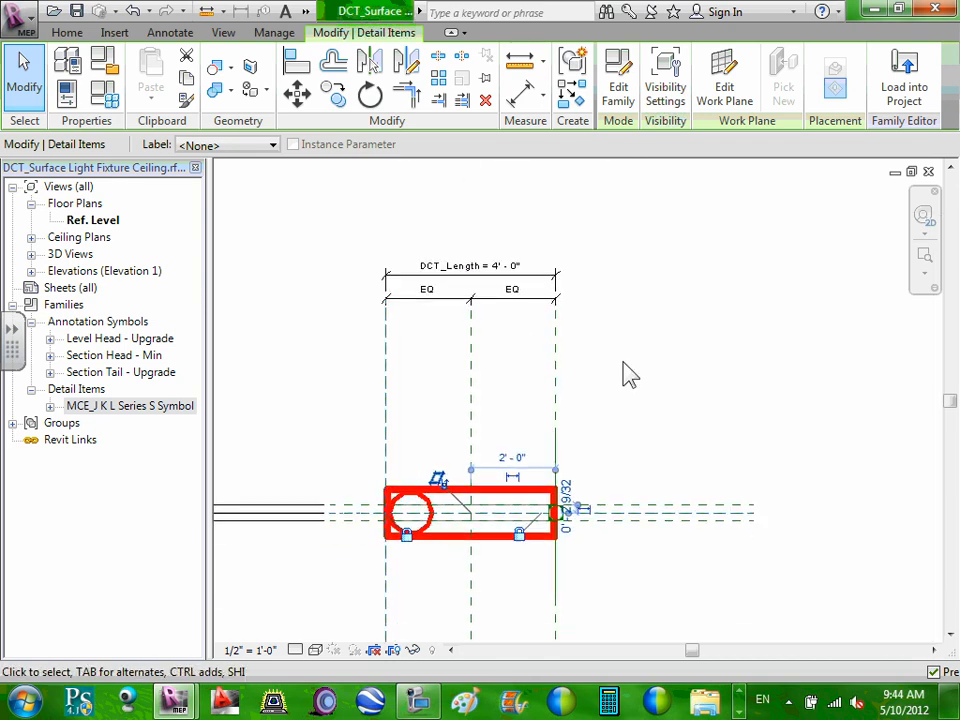
pyautogui.click(476, 280)
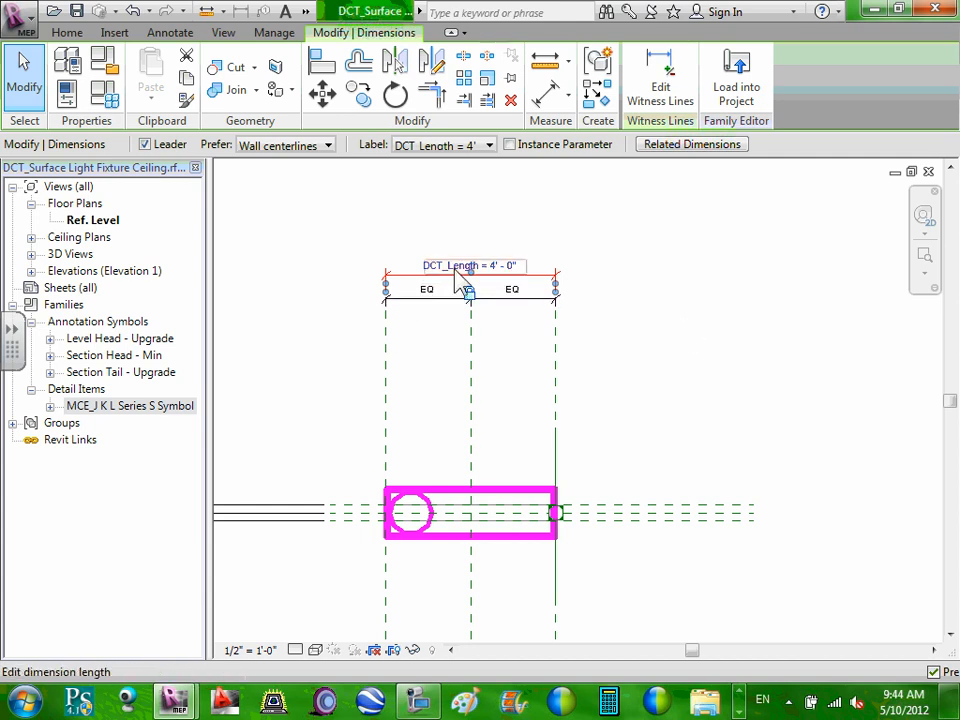
pyautogui.click(456, 332)
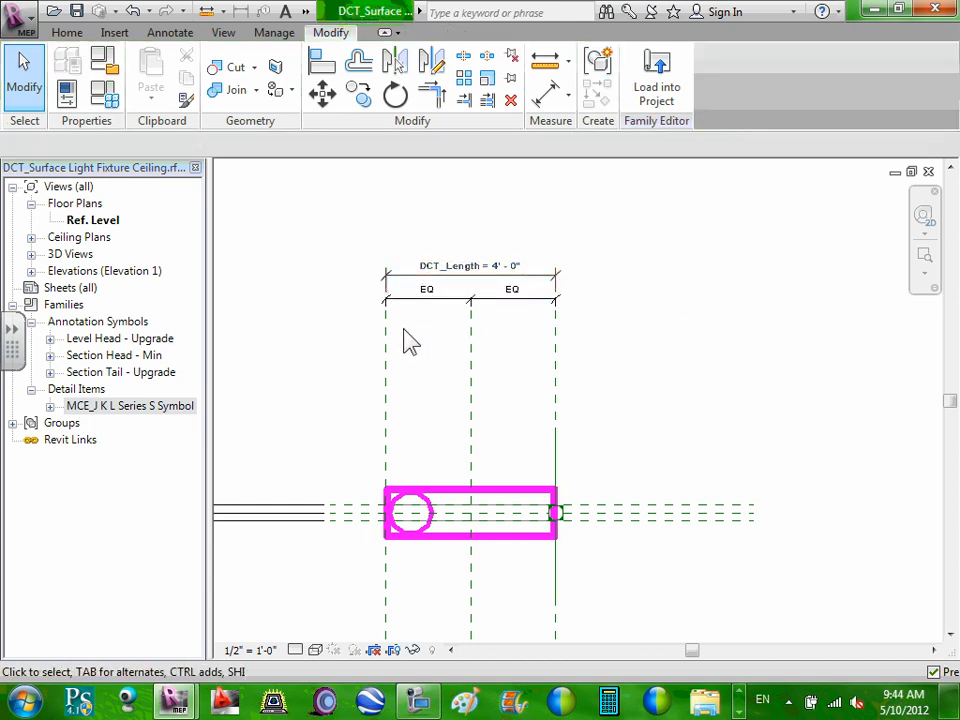
pyautogui.click(409, 299)
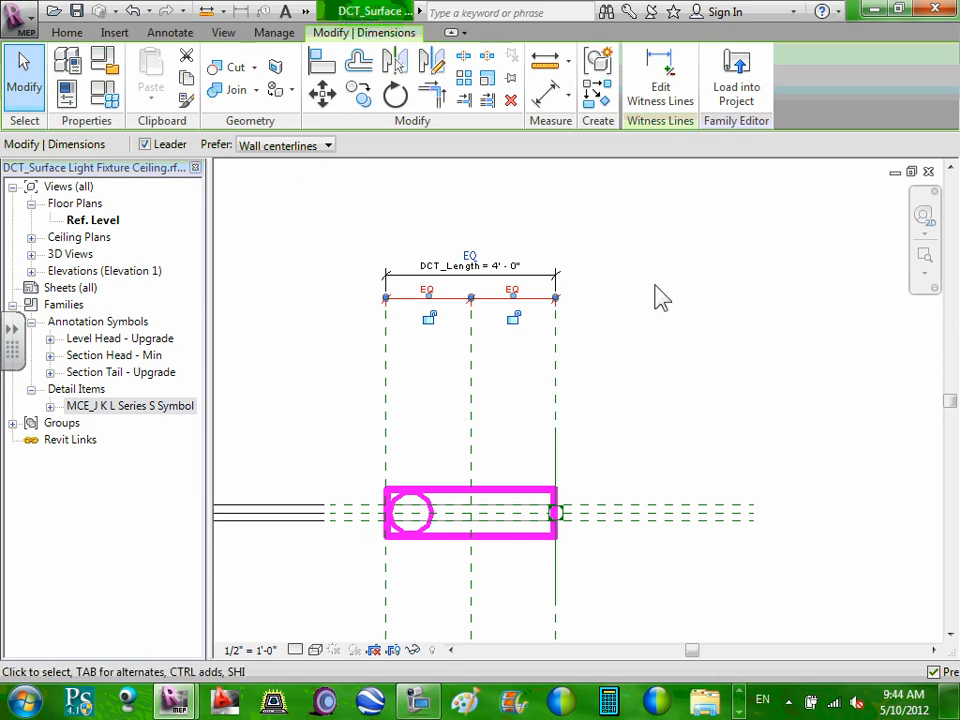
pyautogui.click(677, 390)
pyautogui.scroll(-2, 678, 390)
pyautogui.moveTo(678, 390)
pyautogui.mouseDown(button='middle')
pyautogui.moveTo(673, 225)
pyautogui.moveTo(672, 275)
pyautogui.mouseUp(button='middle')
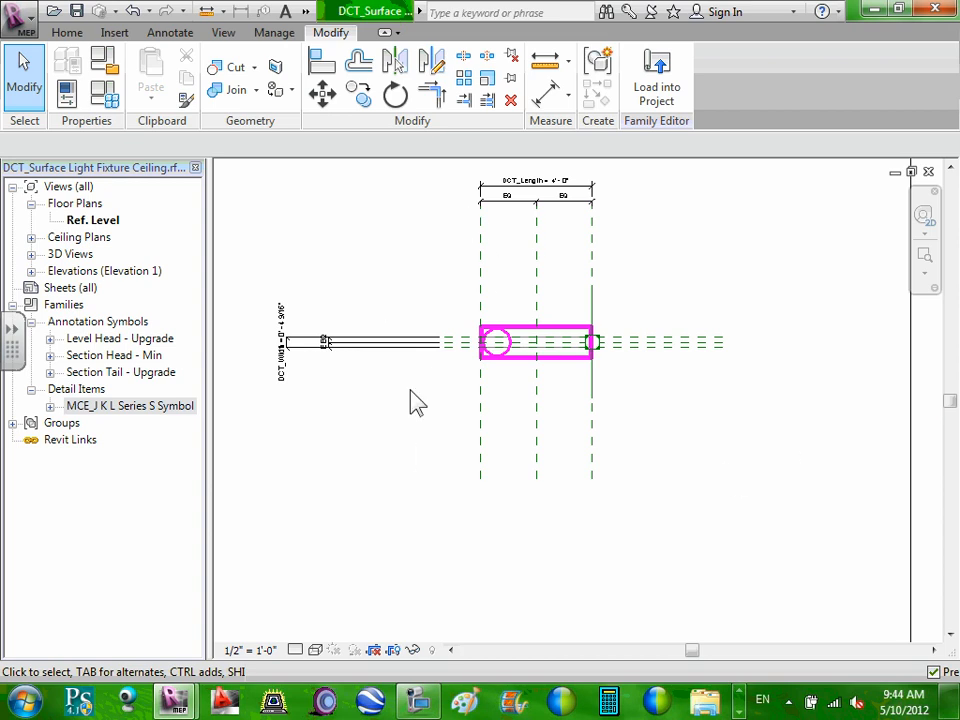
pyautogui.moveTo(538, 461); pyautogui.dragTo(566, 538, button='middle')
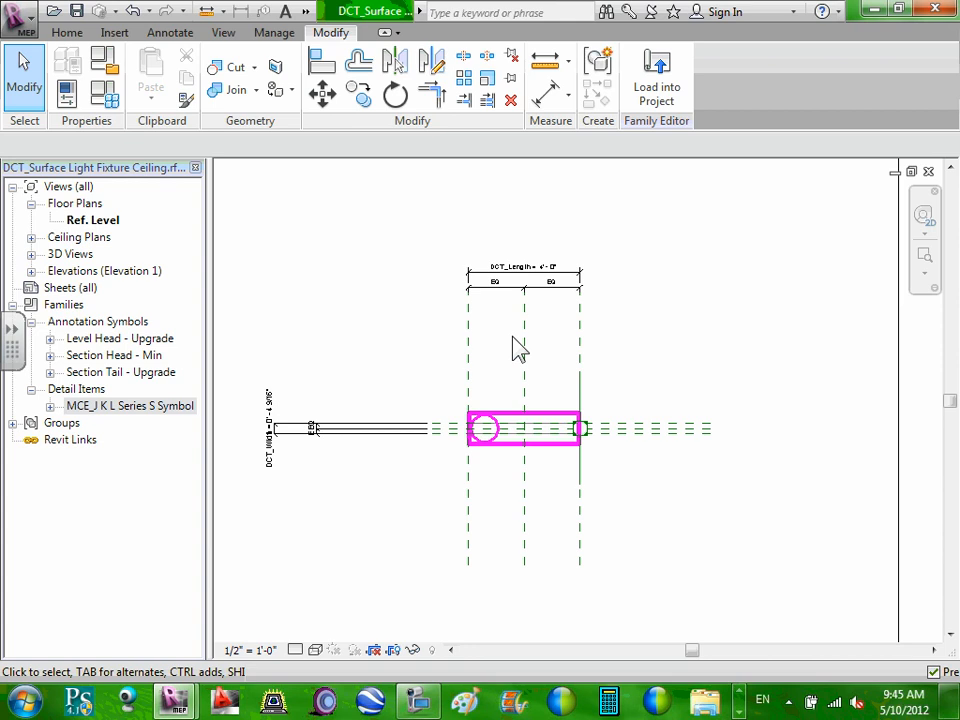
pyautogui.click(20, 15)
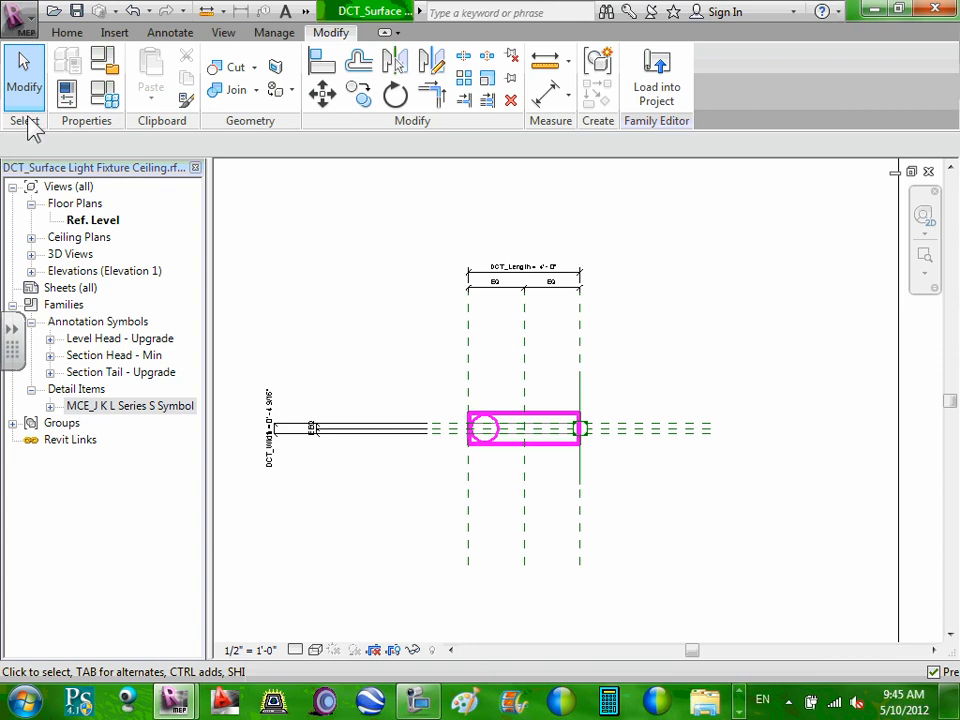
# Step: Create a new family from the Generic Model face based.rft template
pyautogui.moveTo(34, 92)
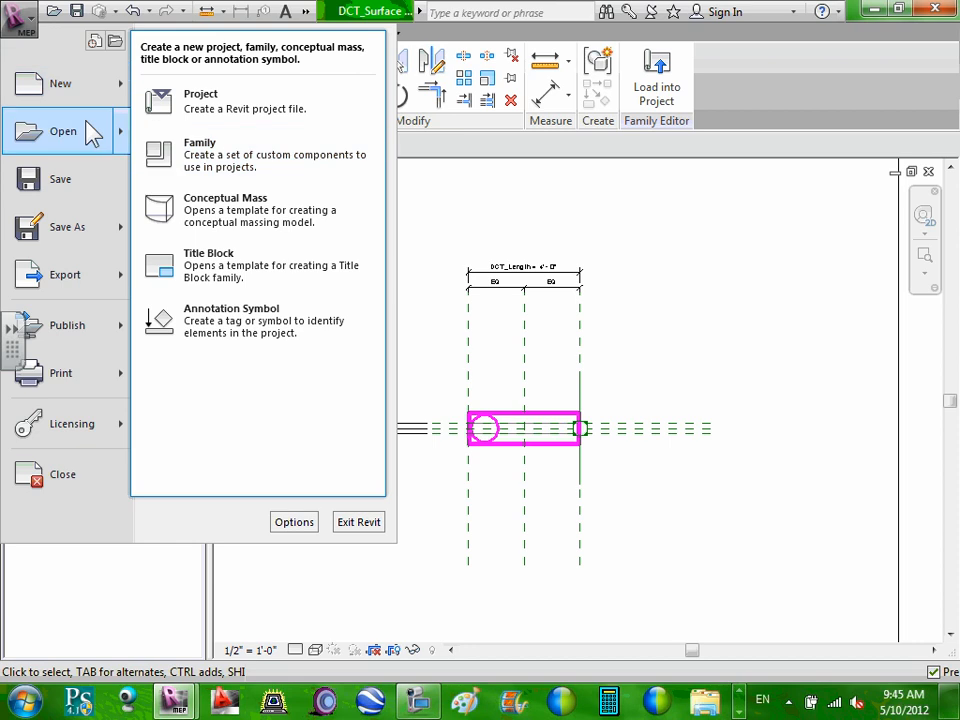
pyautogui.click(222, 165)
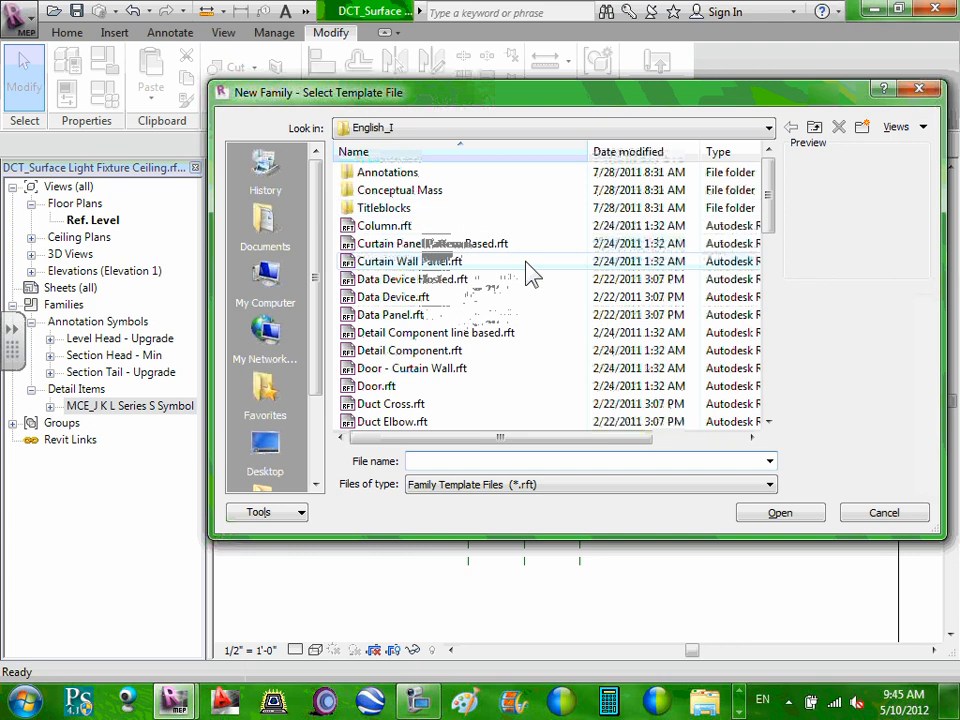
pyautogui.moveTo(771, 204)
pyautogui.mouseDown()
pyautogui.moveTo(777, 308)
pyautogui.moveTo(776, 294)
pyautogui.mouseUp()
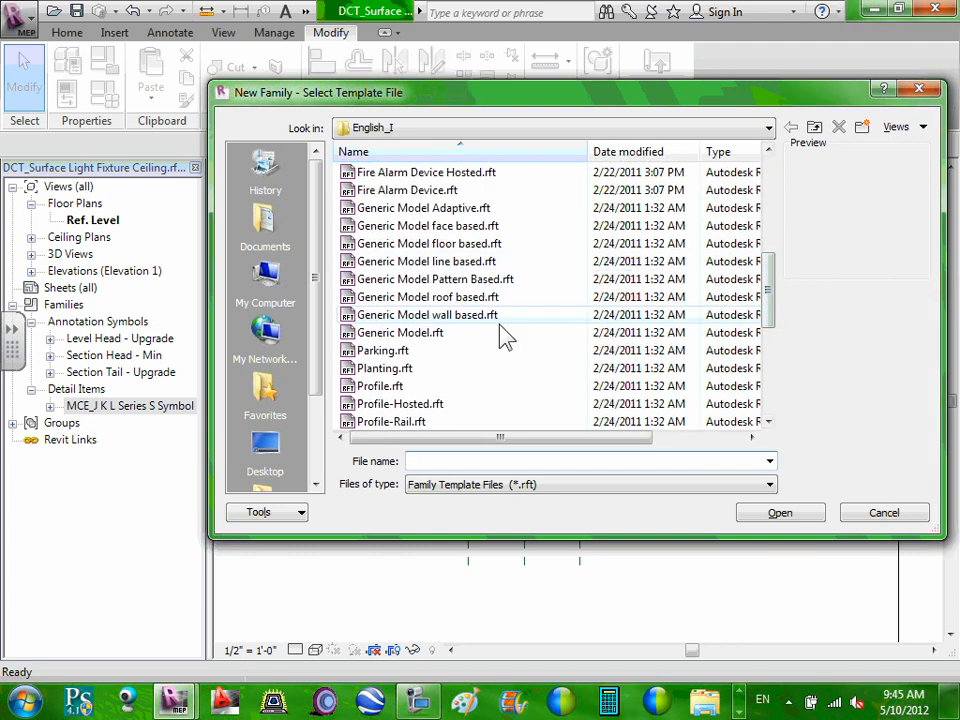
pyautogui.click(405, 336)
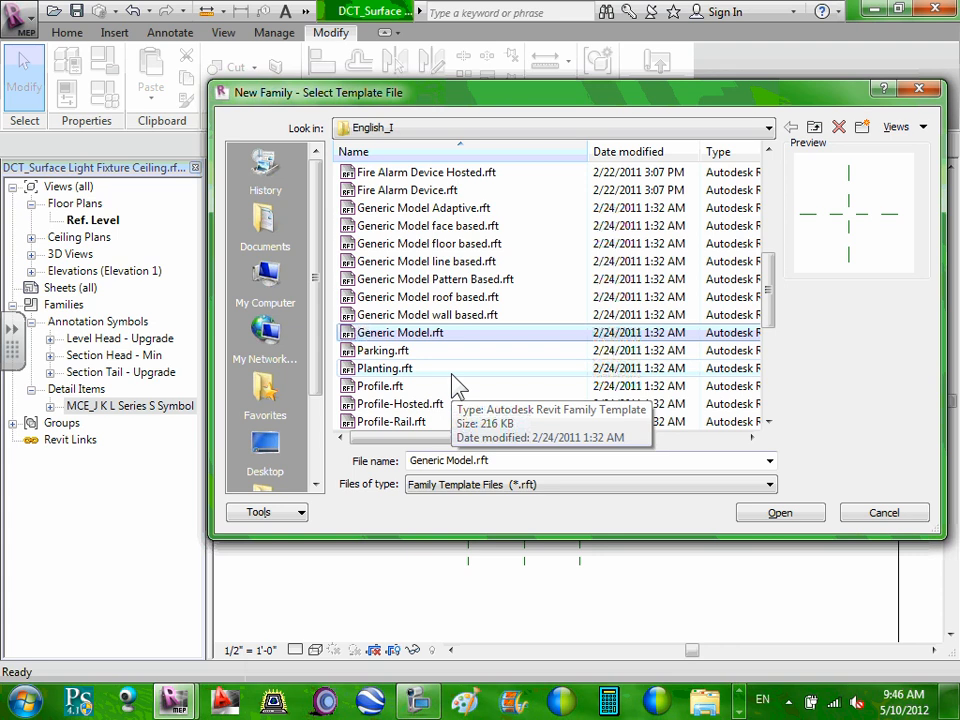
pyautogui.click(770, 168)
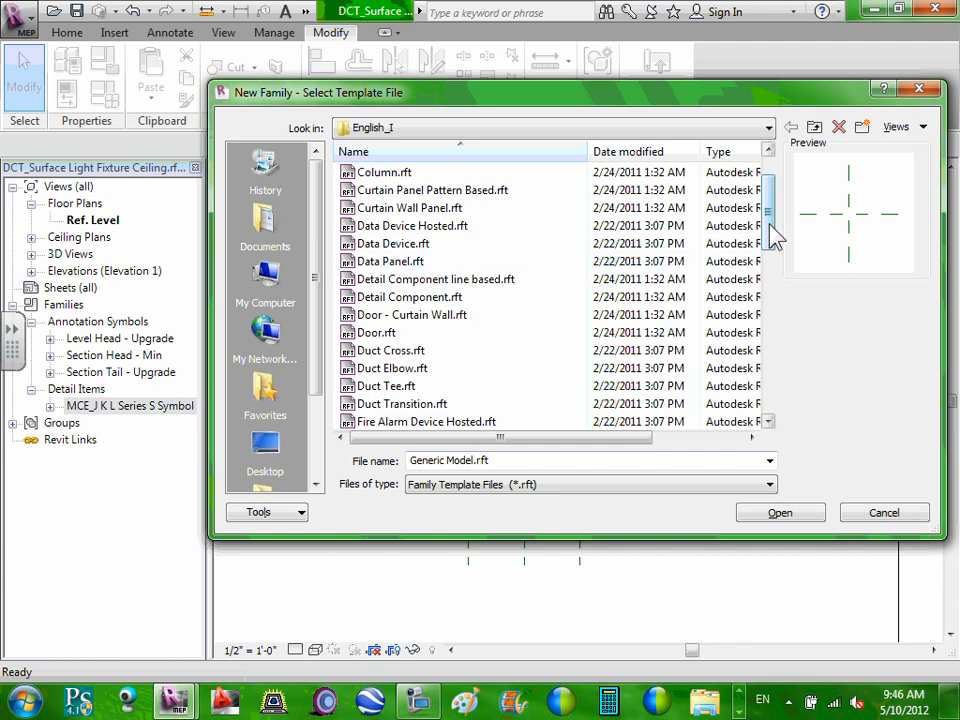
pyautogui.moveTo(774, 236); pyautogui.dragTo(793, 311)
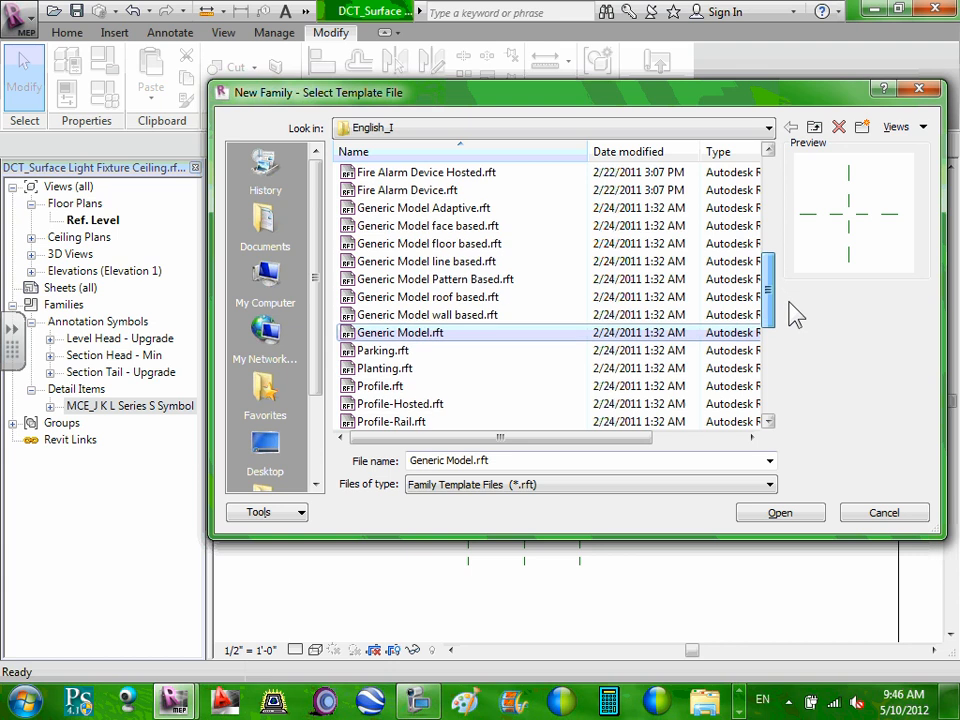
pyautogui.click(466, 227)
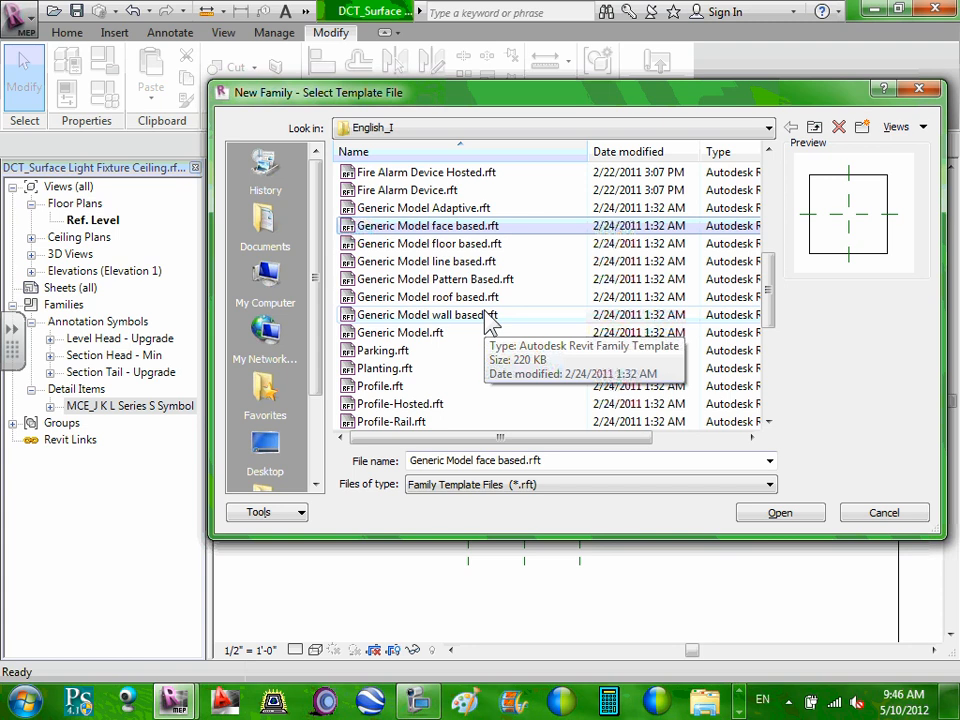
pyautogui.click(790, 514)
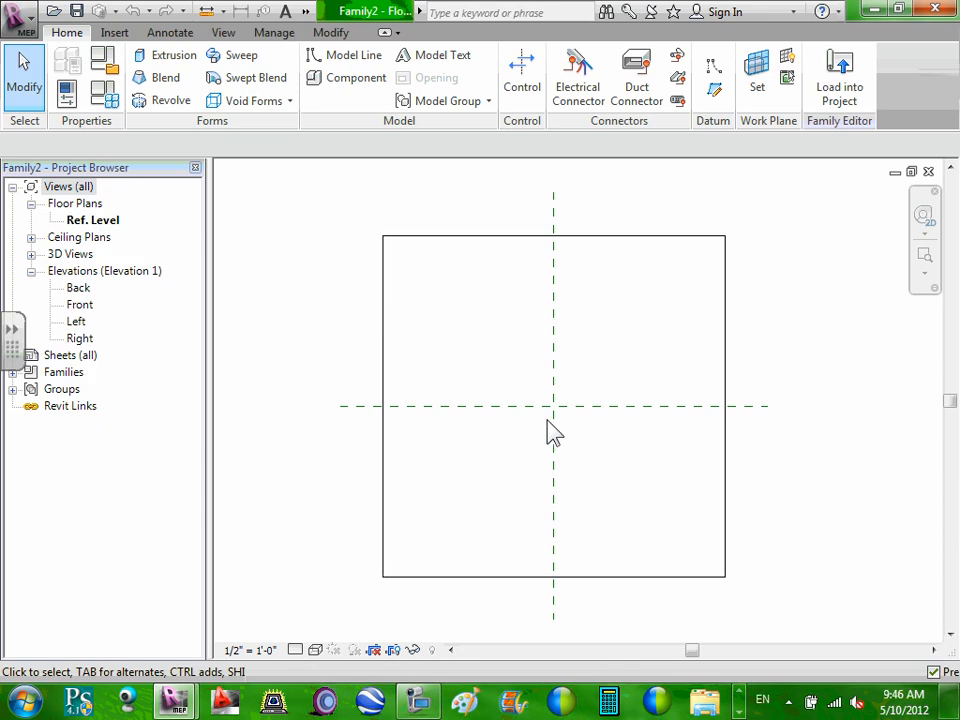
# Step: Open the Left elevation, tile all views, and minimize both reflected ceiling plans, the First Floor plan, the 3D view and Family2's Ref. Level plan
pyautogui.doubleClick(78, 322)
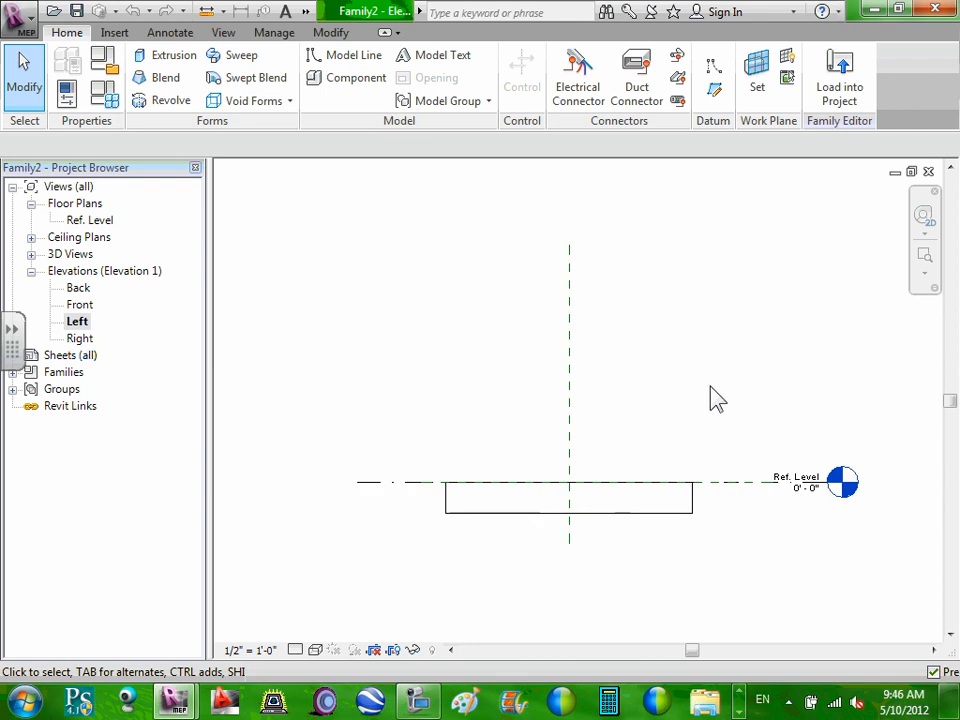
pyautogui.moveTo(710, 393); pyautogui.dragTo(628, 396, button='middle')
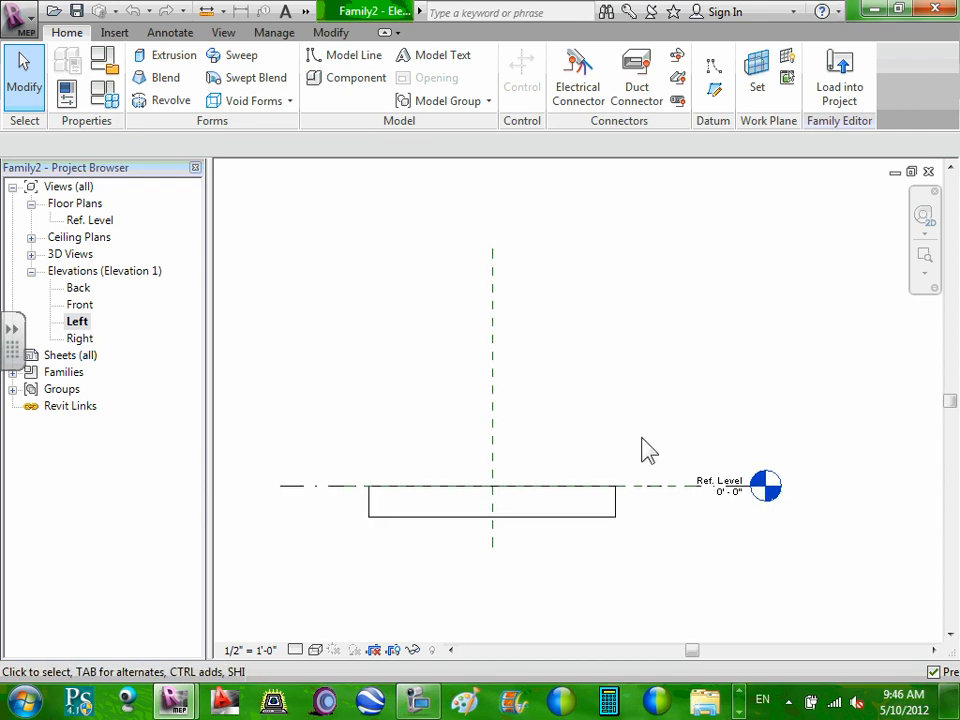
pyautogui.press('w')
pyautogui.press('t')
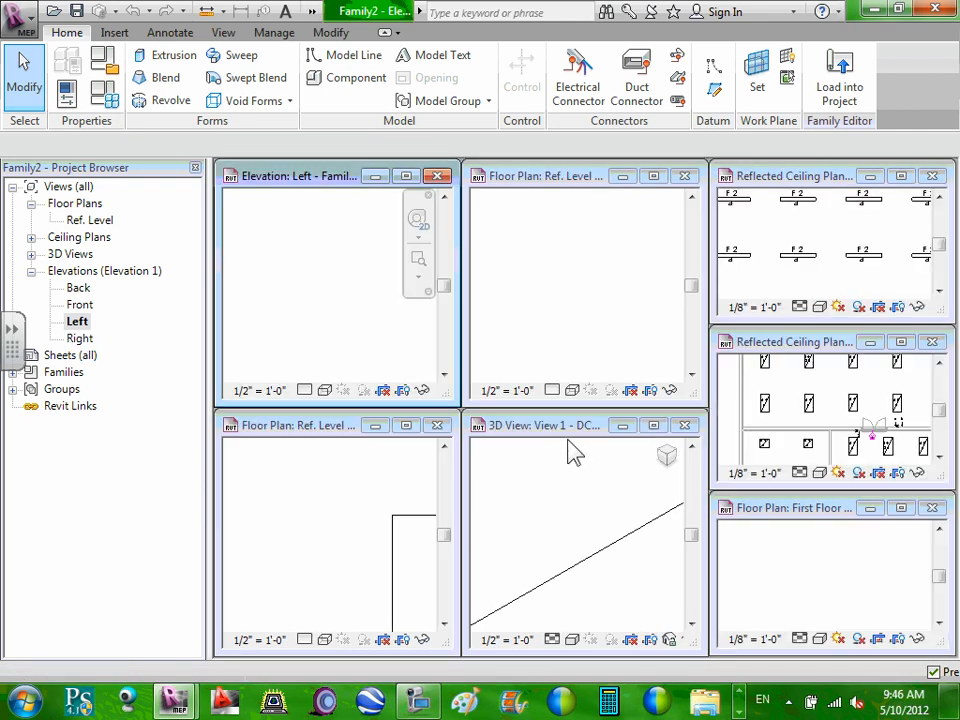
pyautogui.click(872, 177)
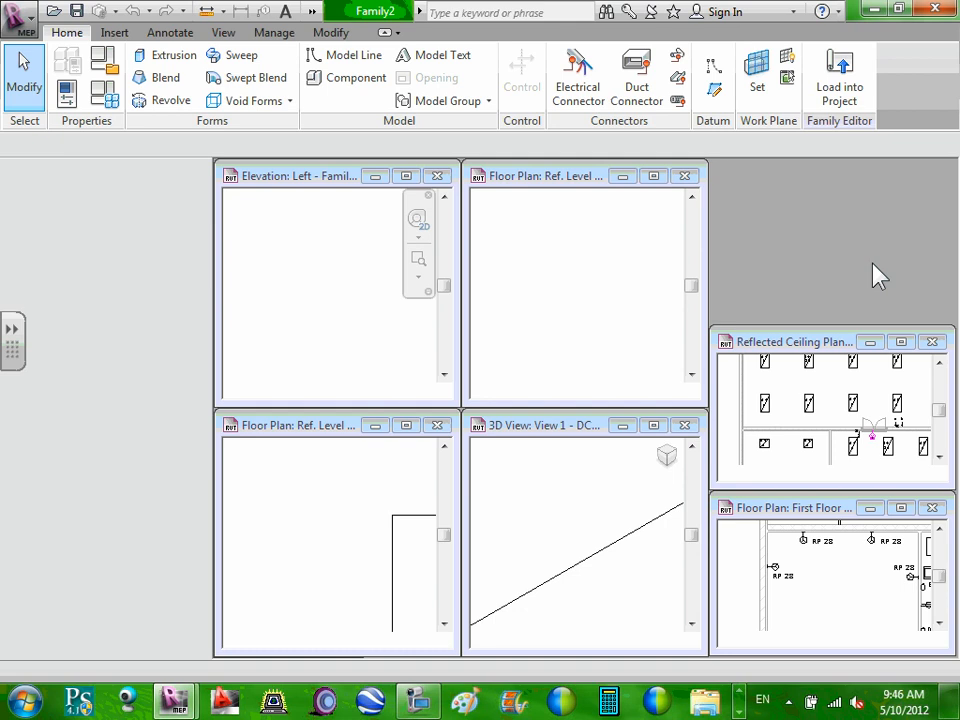
pyautogui.click(871, 341)
pyautogui.click(870, 508)
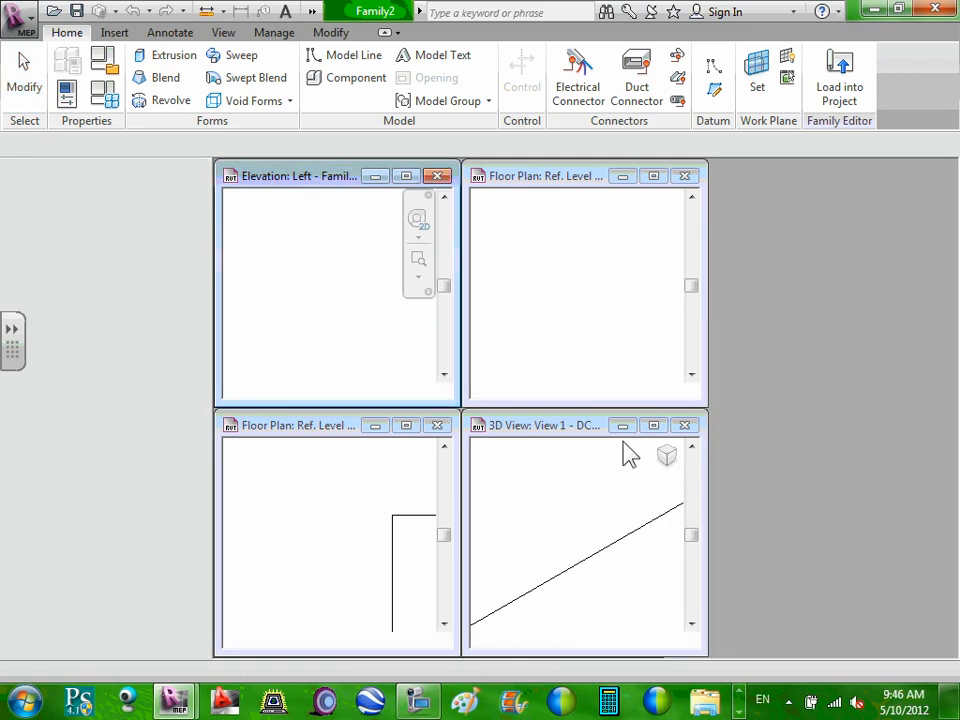
pyautogui.click(624, 427)
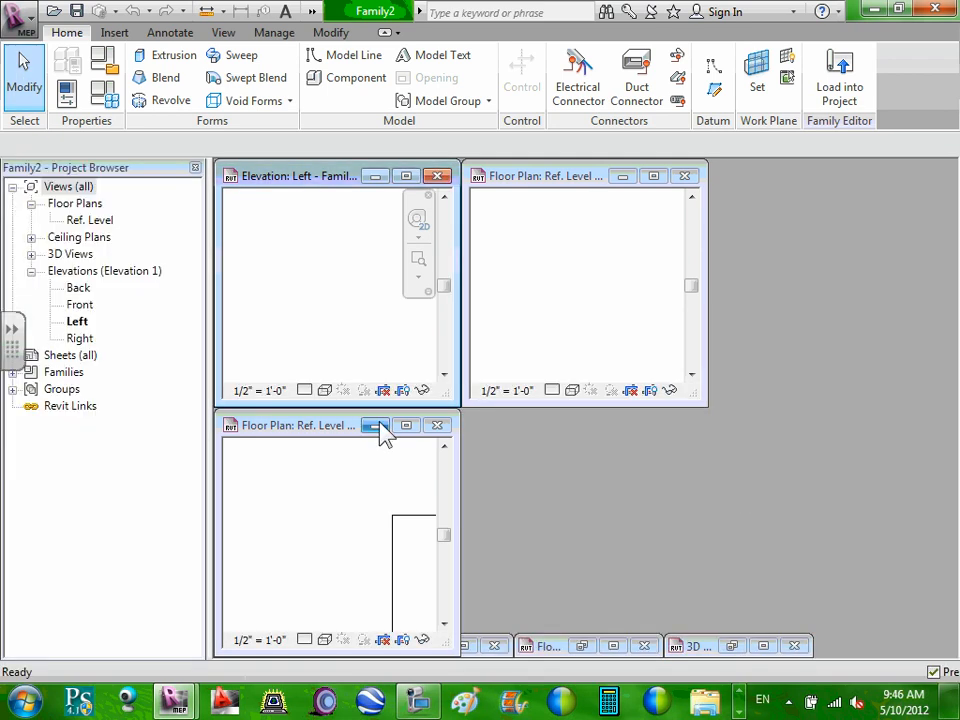
pyautogui.click(373, 426)
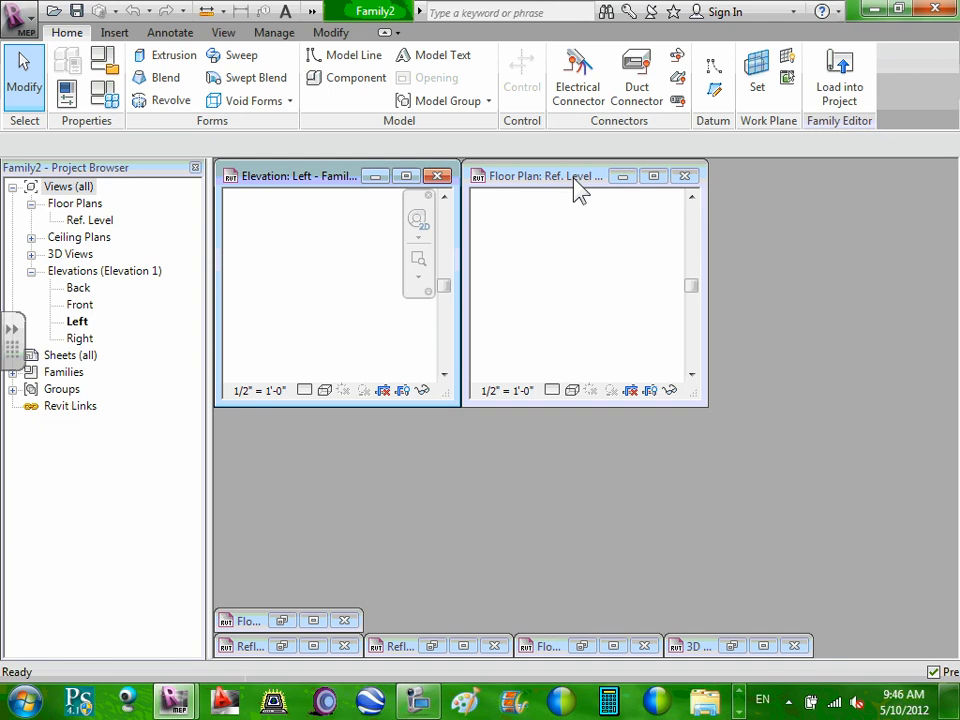
# Step: Minimize the DCT_Surface Light Fixture floor plan and retile so only Family2's Left elevation fills the drawing area
pyautogui.press('w')
pyautogui.press('t')
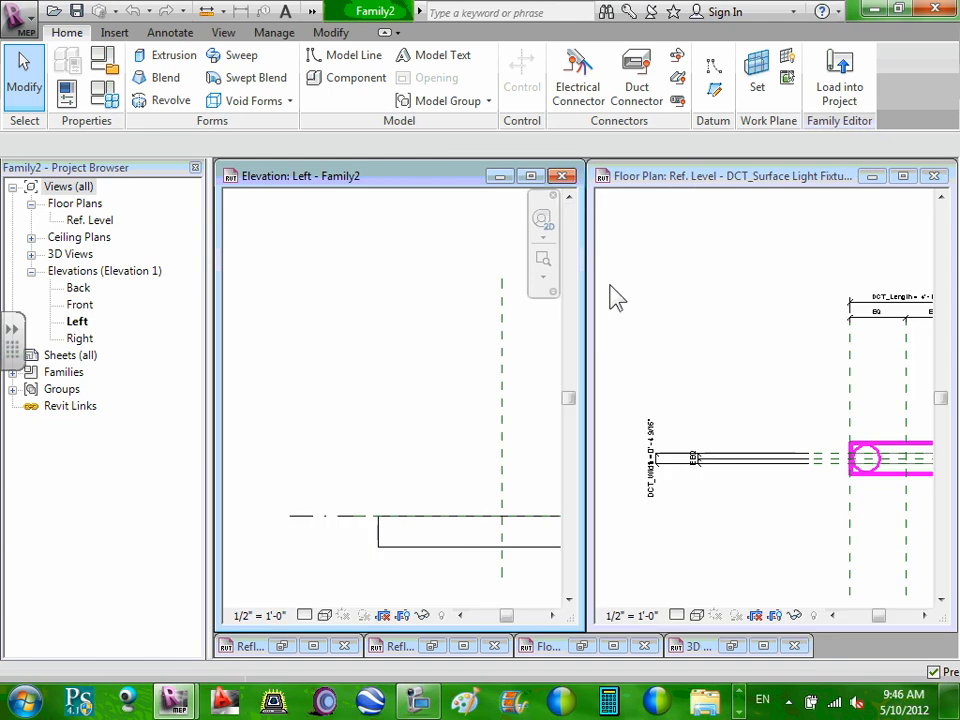
pyautogui.click(880, 178)
pyautogui.press('w')
pyautogui.press('t')
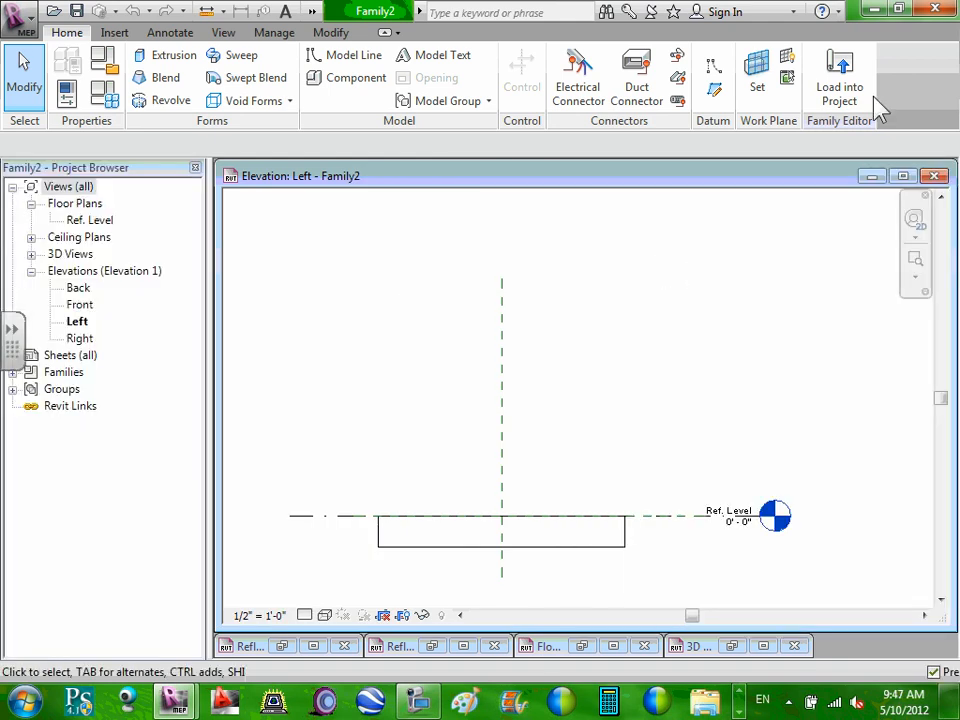
pyautogui.moveTo(658, 264); pyautogui.dragTo(604, 318, button='middle')
pyautogui.scroll(-1, 709, 244)
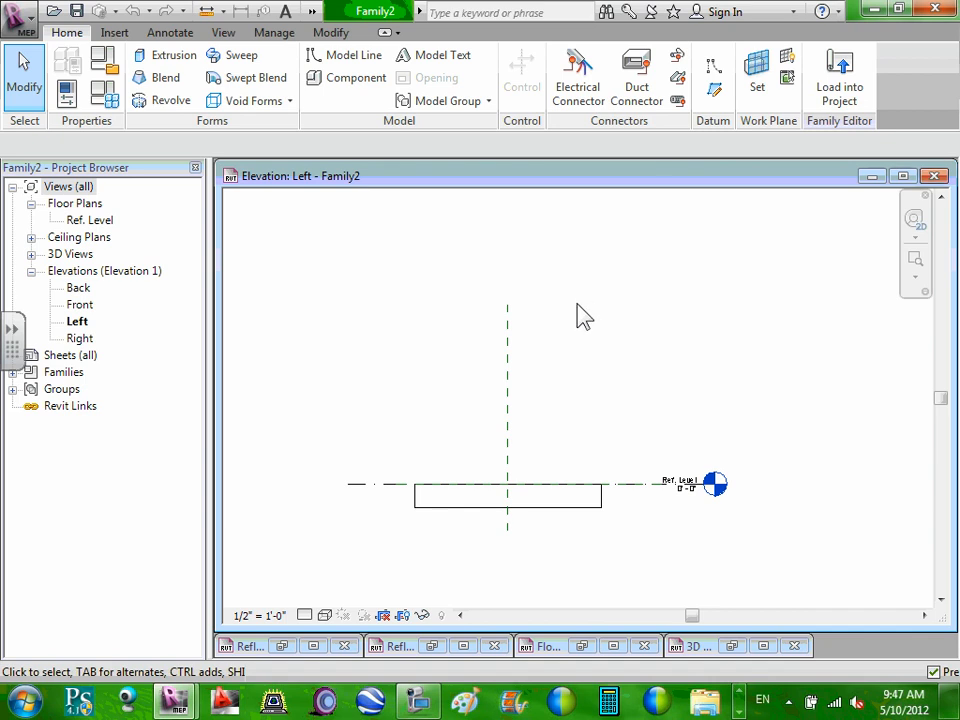
# Step: Open Family2's Ref. Level floor plan and tile it beside the Left elevation
pyautogui.doubleClick(95, 221)
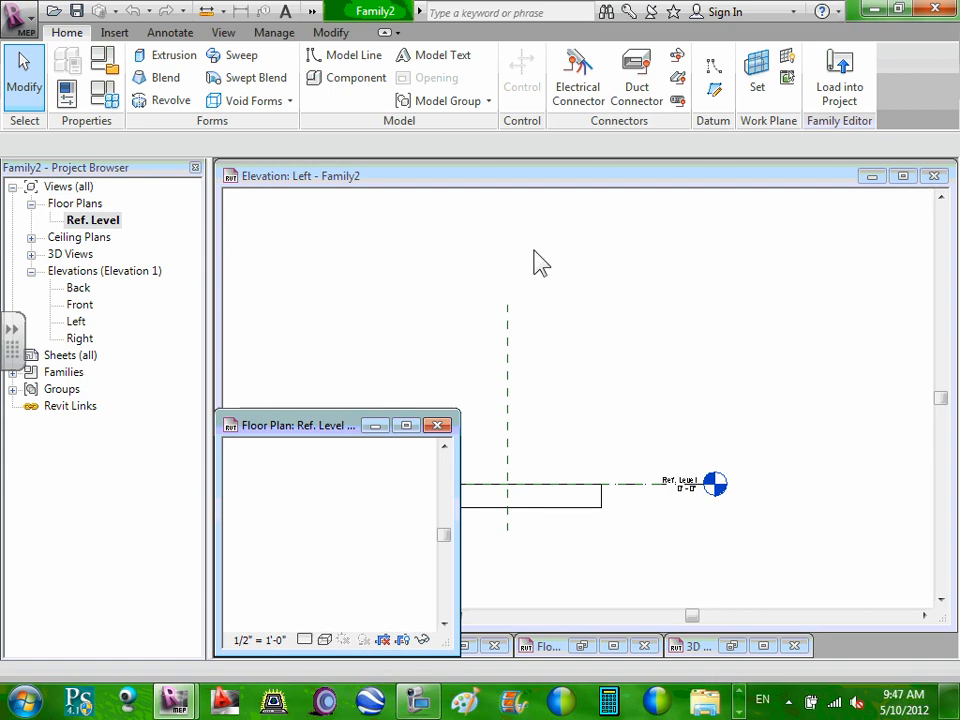
pyautogui.press('w')
pyautogui.press('t')
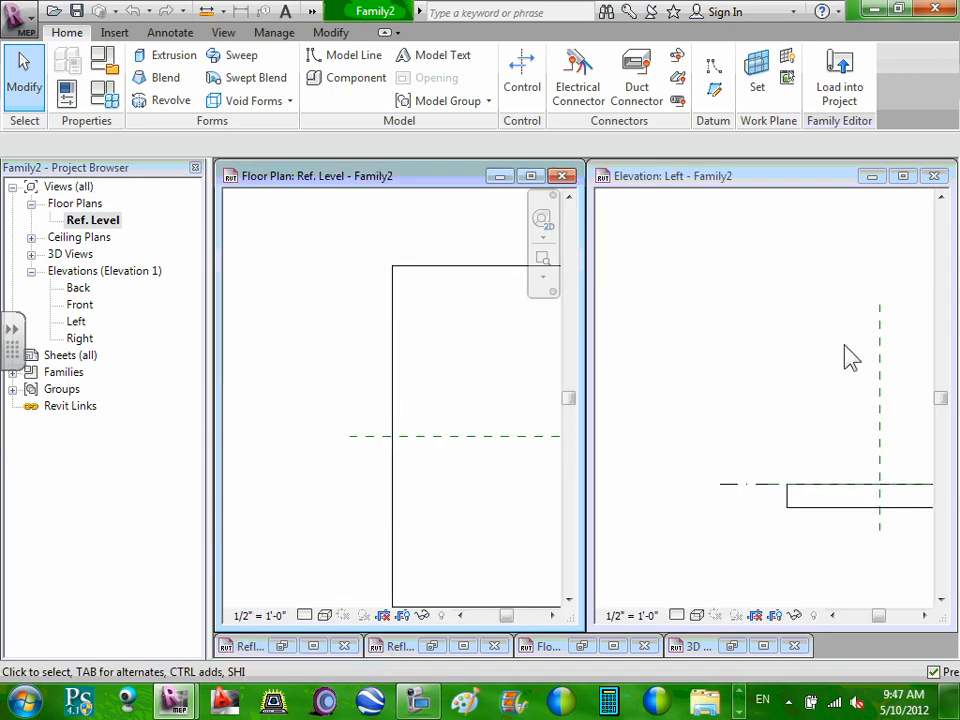
pyautogui.moveTo(482, 384); pyautogui.dragTo(364, 375, button='middle')
pyautogui.scroll(-1, 397, 364)
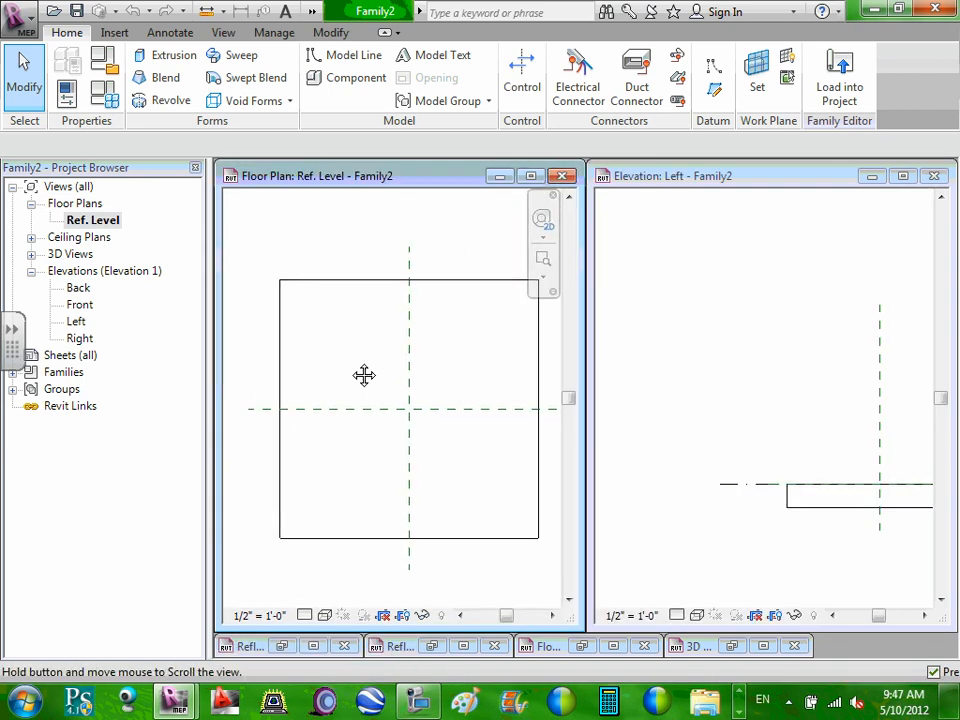
pyautogui.scroll(-1, 352, 360)
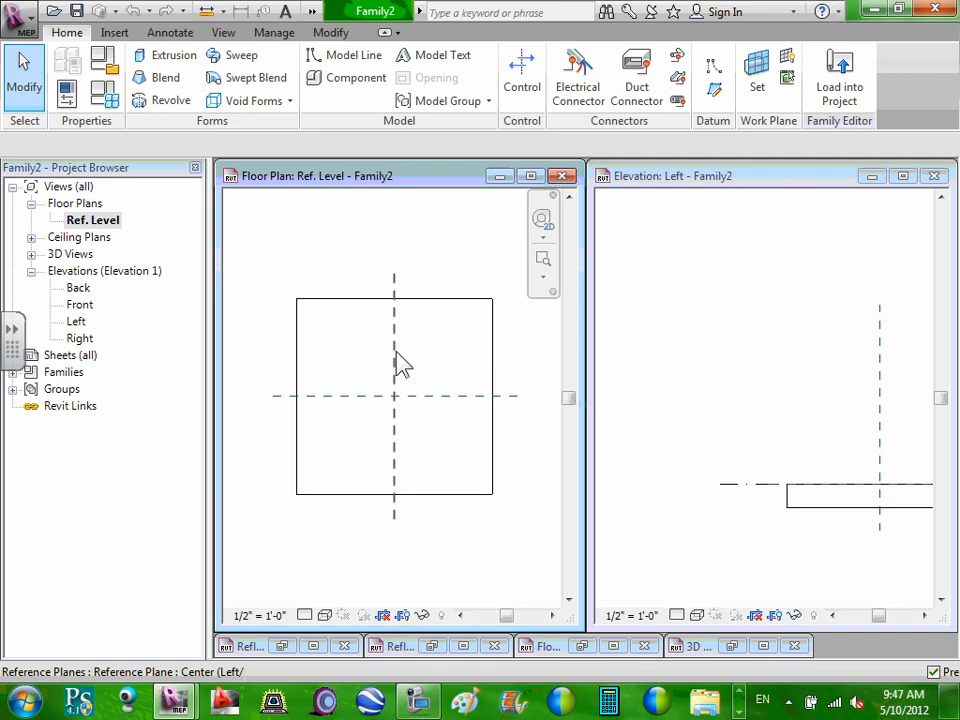
# Step: Select the vertical reference plane through the host square to check its name
pyautogui.click(396, 364)
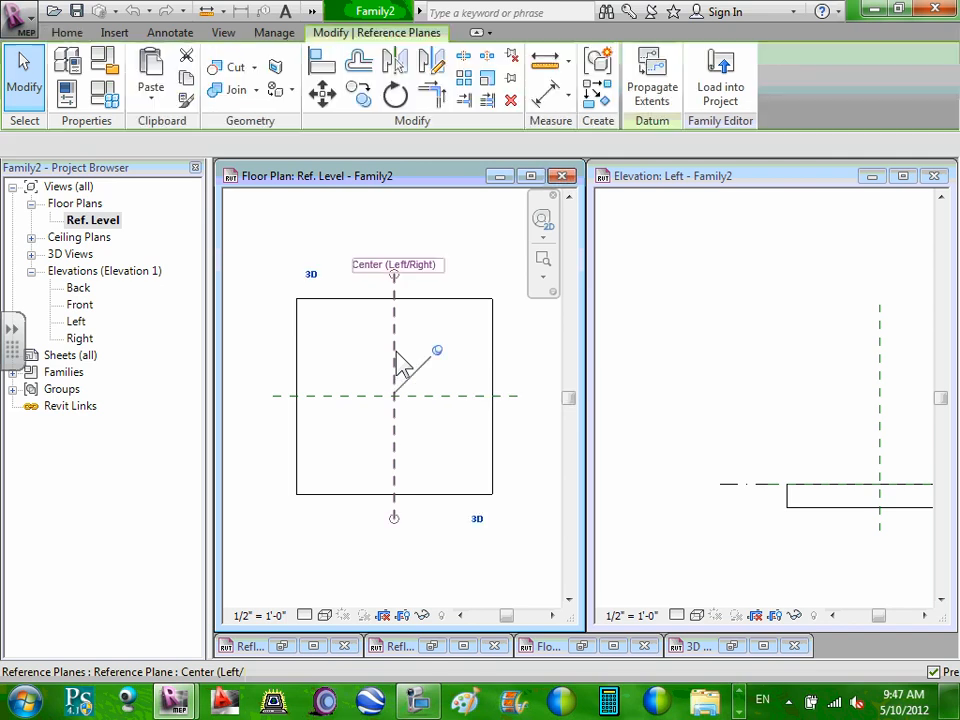
pyautogui.click(488, 248)
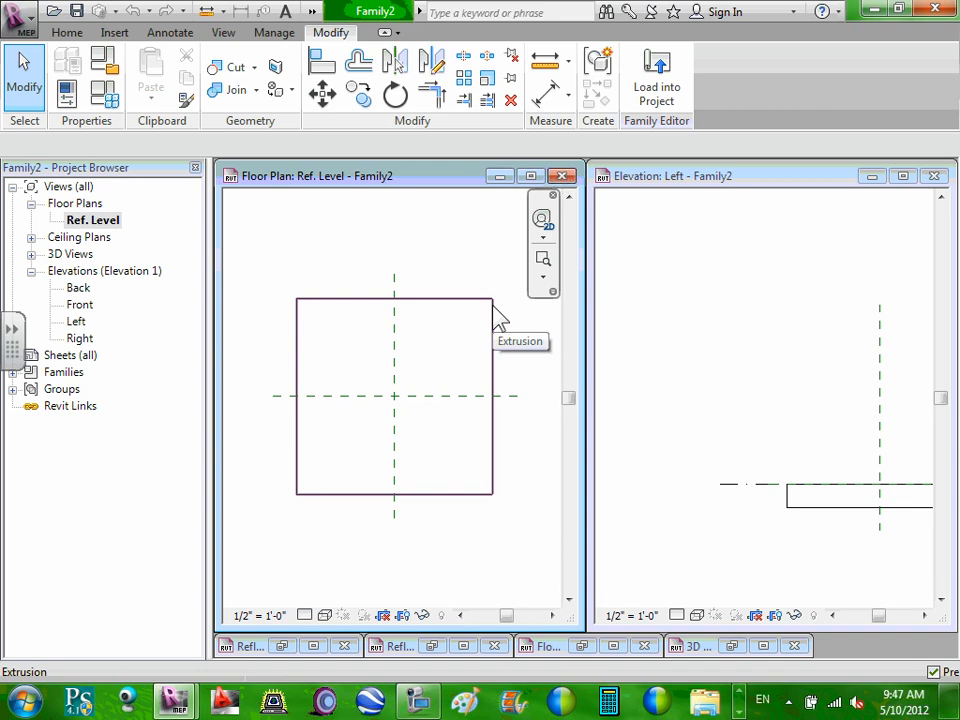
pyautogui.click(64, 32)
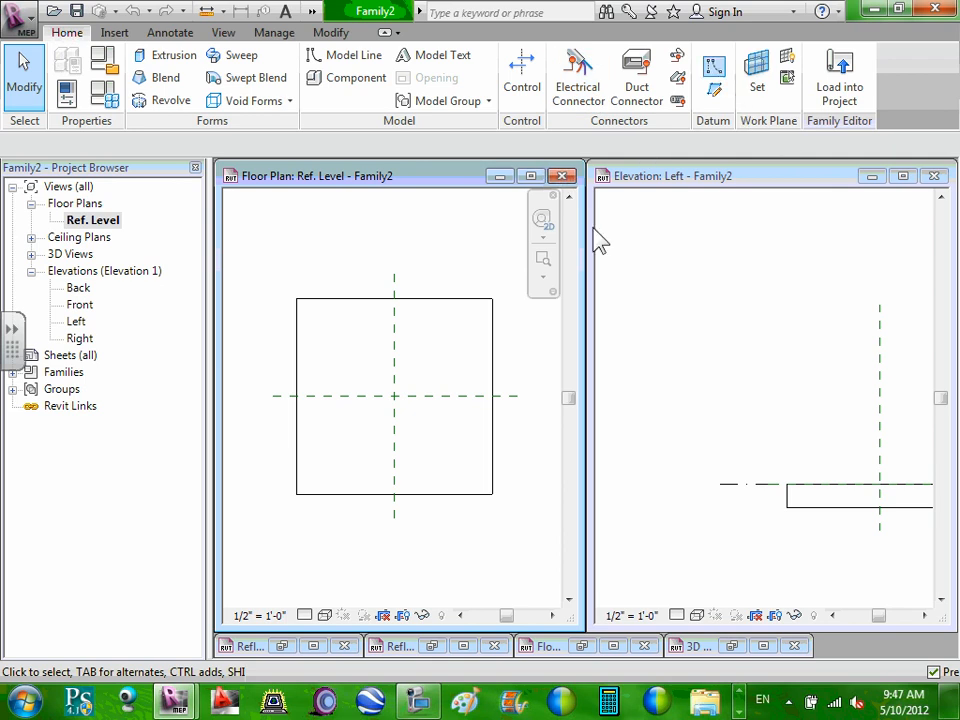
pyautogui.click(353, 268)
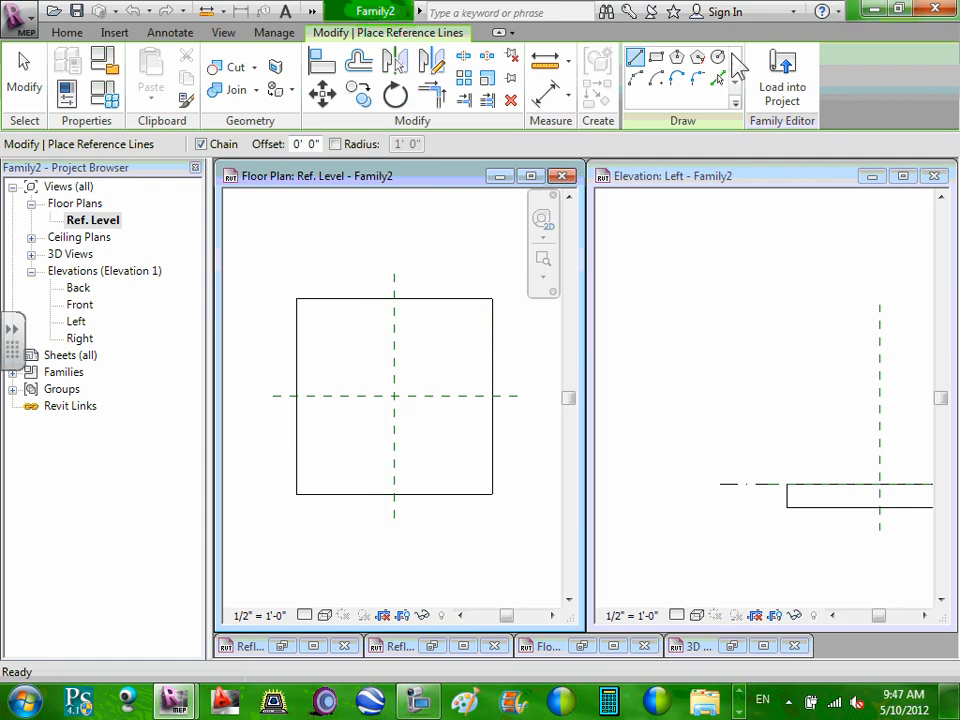
pyautogui.press('Escape')
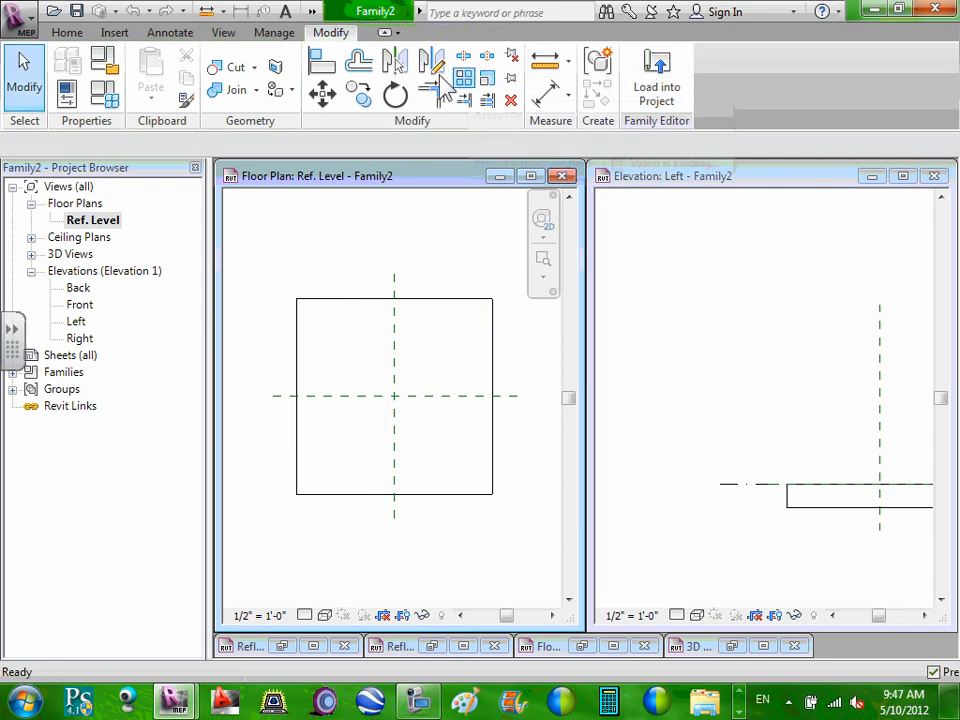
# Step: Set Level : Ref. Level as the current work plane
pyautogui.click(70, 33)
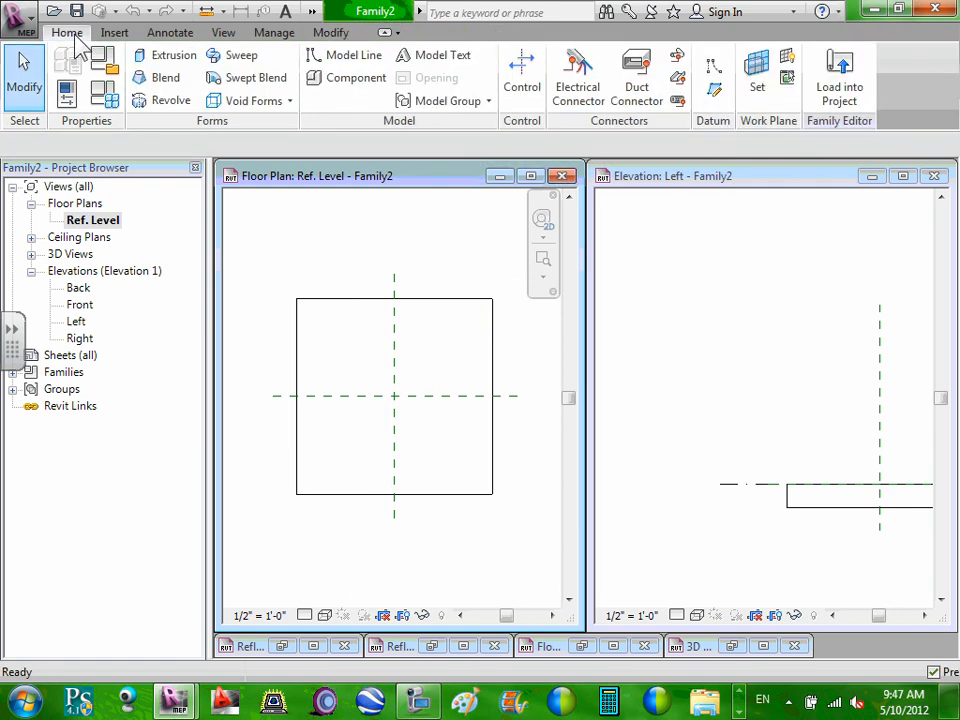
pyautogui.click(760, 70)
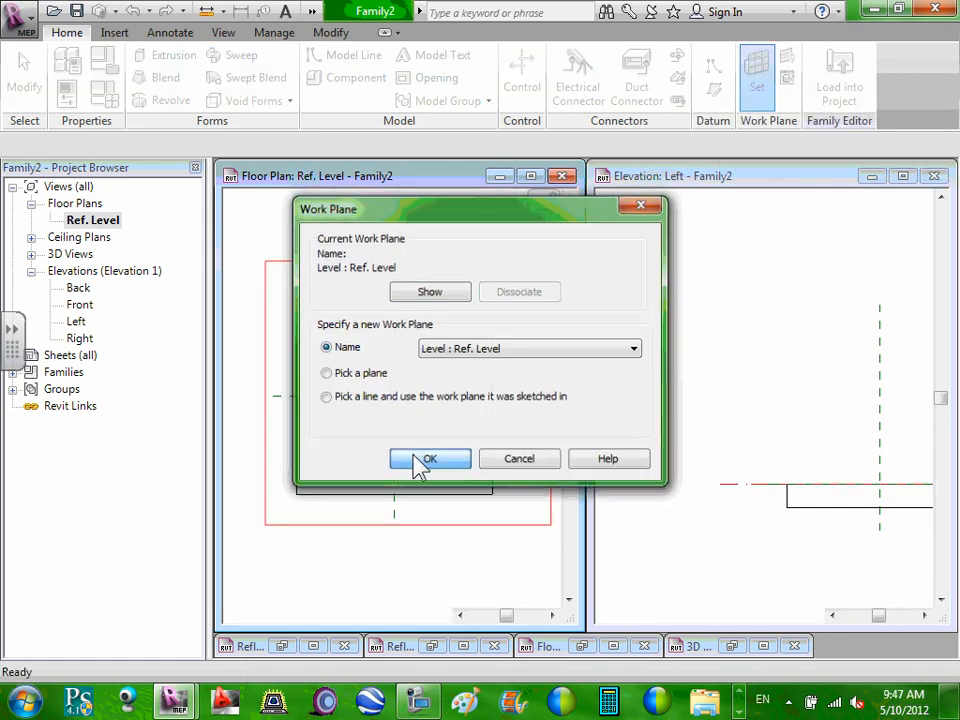
pyautogui.click(422, 462)
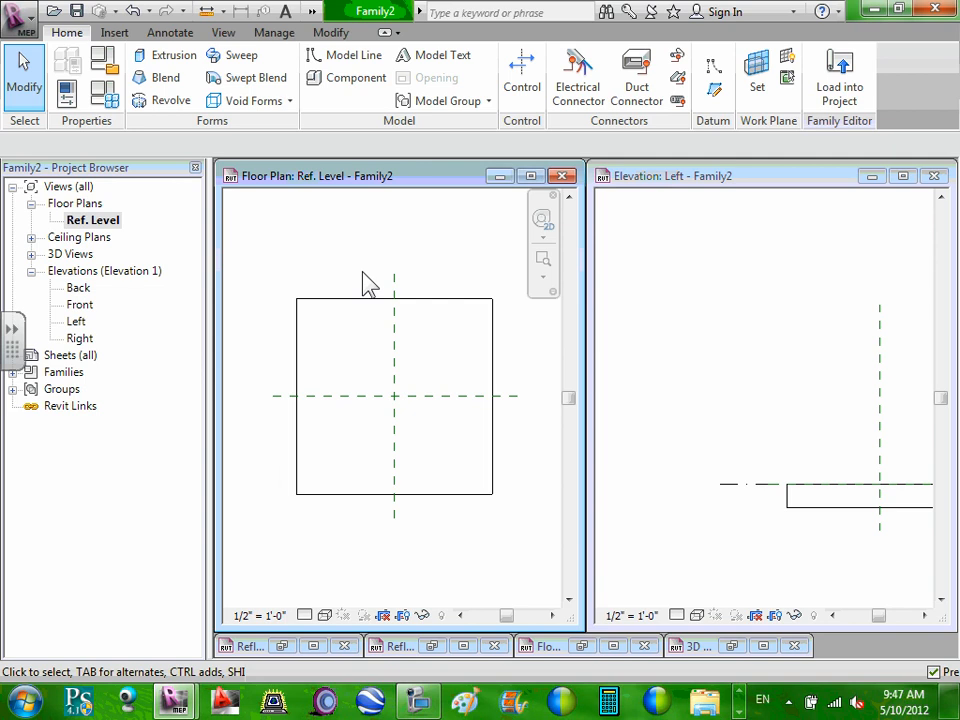
# Step: Draw a vertical reference plane to the left of the Center (Left/Right) plane, extending past both horizontal edges of the host square
pyautogui.moveTo(360, 283); pyautogui.dragTo(371, 302, button='middle')
pyautogui.scroll(1, 380, 307)
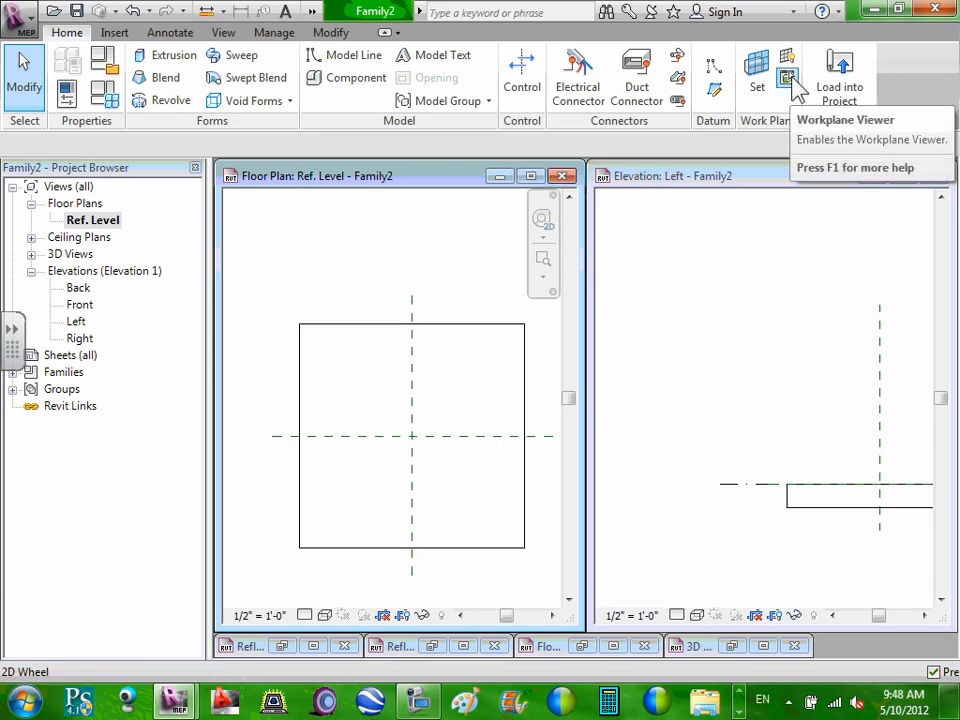
pyautogui.click(716, 90)
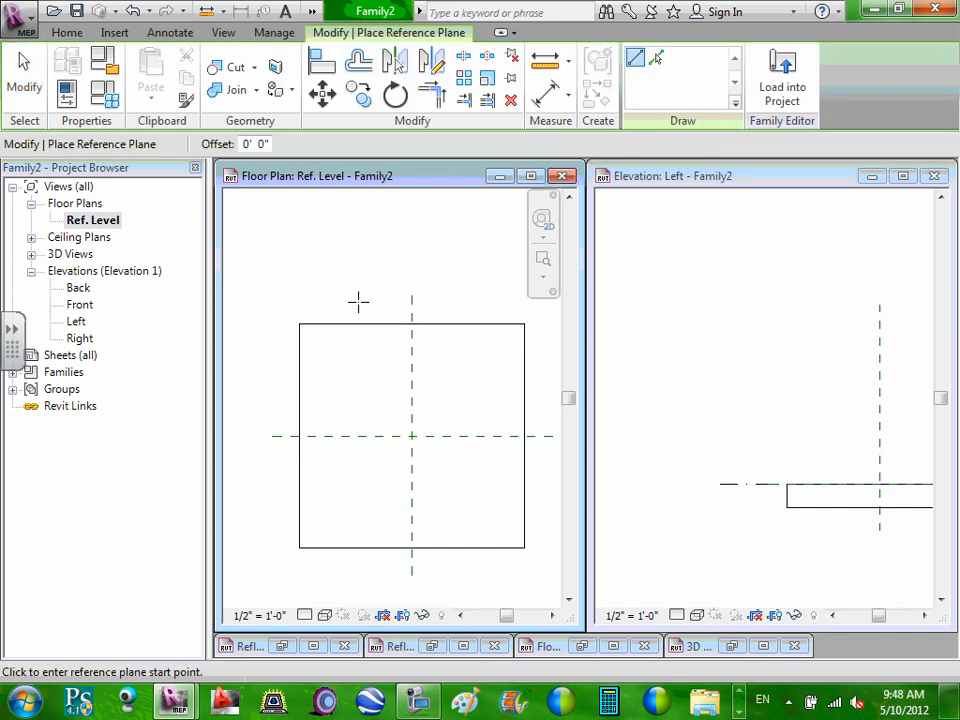
pyautogui.click(356, 294)
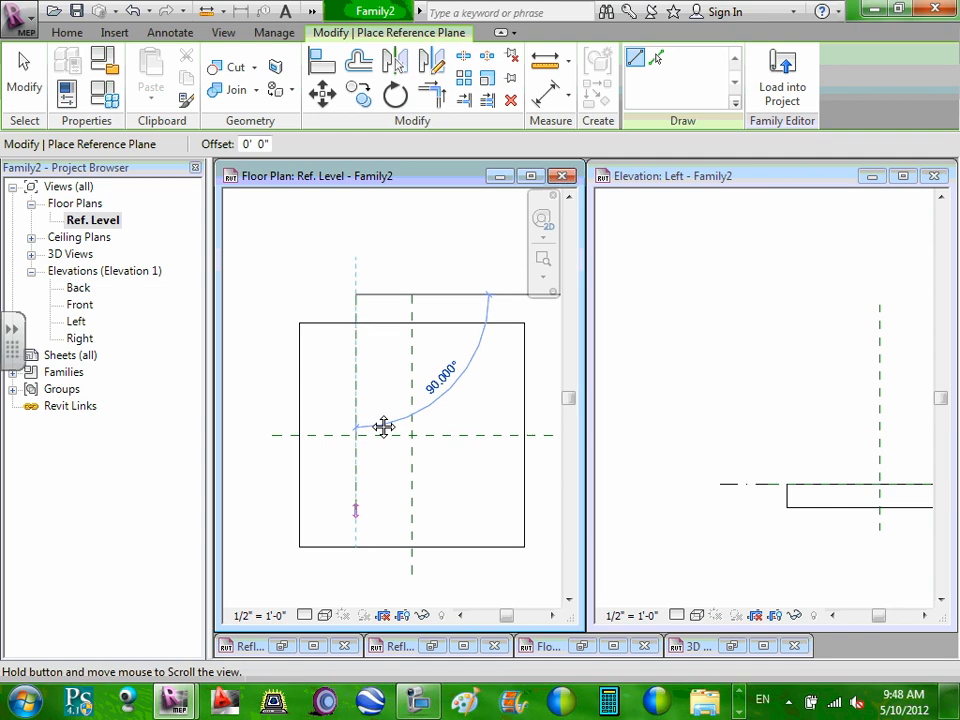
pyautogui.moveTo(384, 427); pyautogui.dragTo(398, 276, button='middle')
pyautogui.scroll(1, 398, 276)
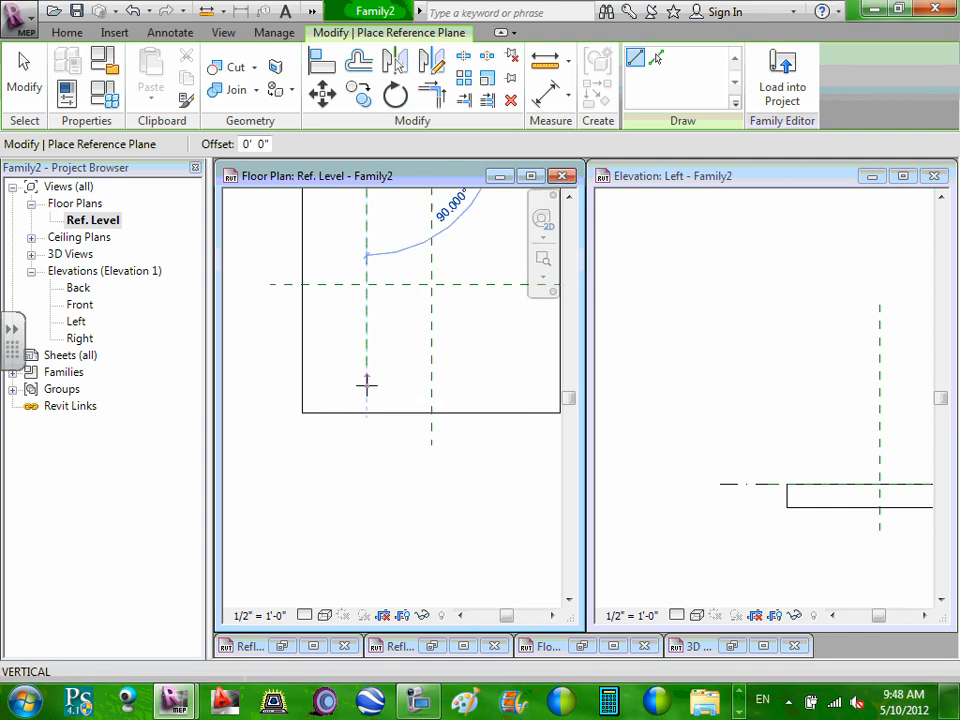
pyautogui.click(366, 446)
pyautogui.press('Escape')
pyautogui.press('Escape')
pyautogui.scroll(-1, 398, 402)
pyautogui.moveTo(404, 398); pyautogui.dragTo(382, 504, button='middle')
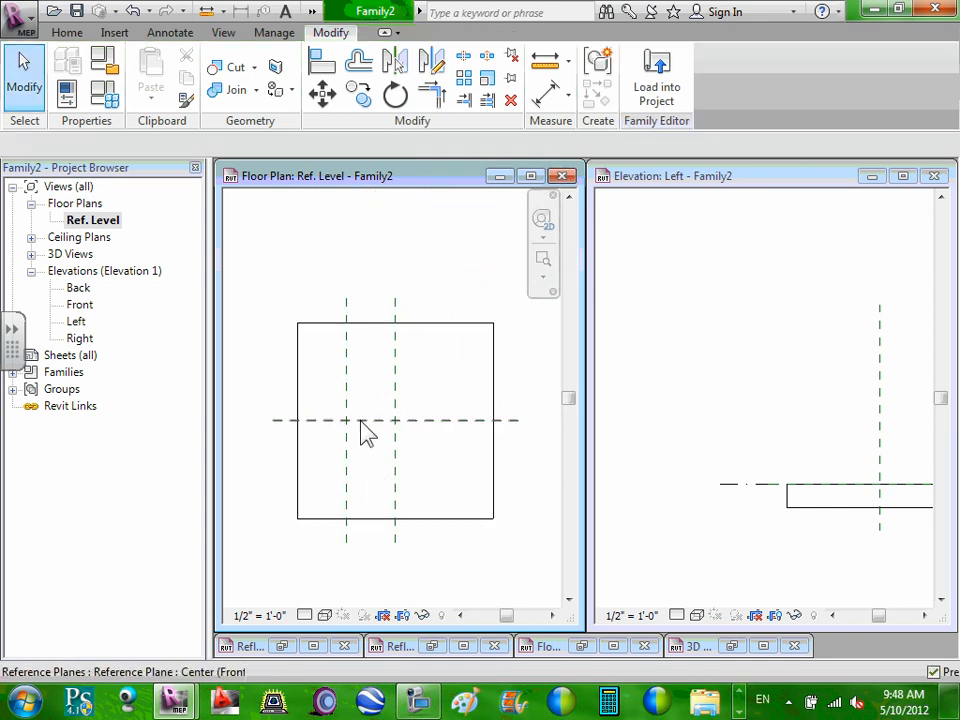
# Step: Mirror a copy of the vertical reference plane left of center about the Center (Left/Right) plane
pyautogui.click(349, 385)
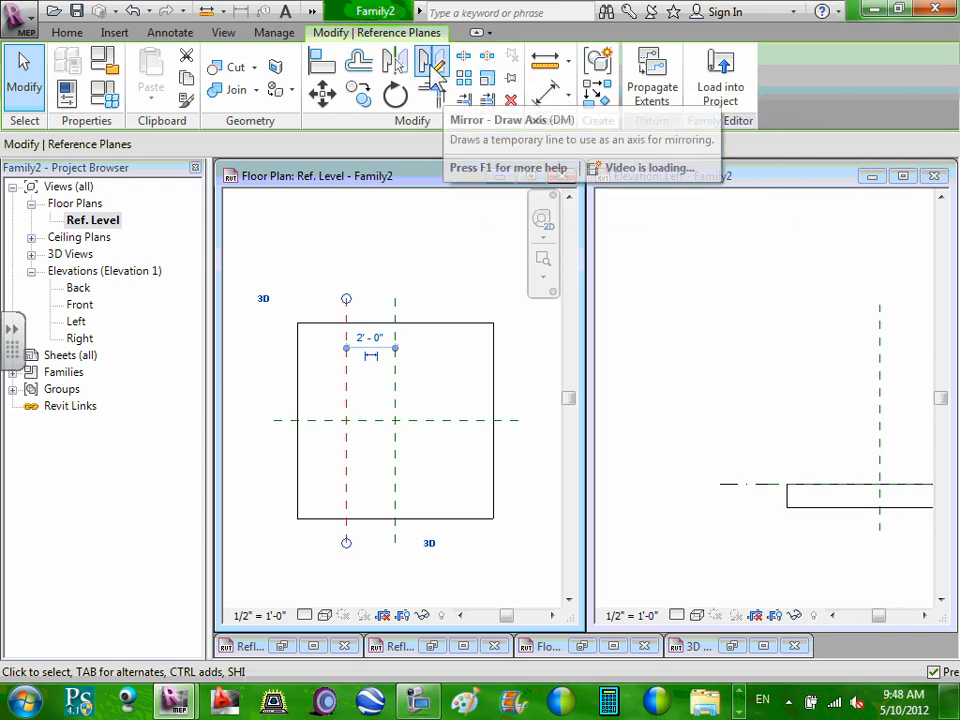
pyautogui.click(395, 60)
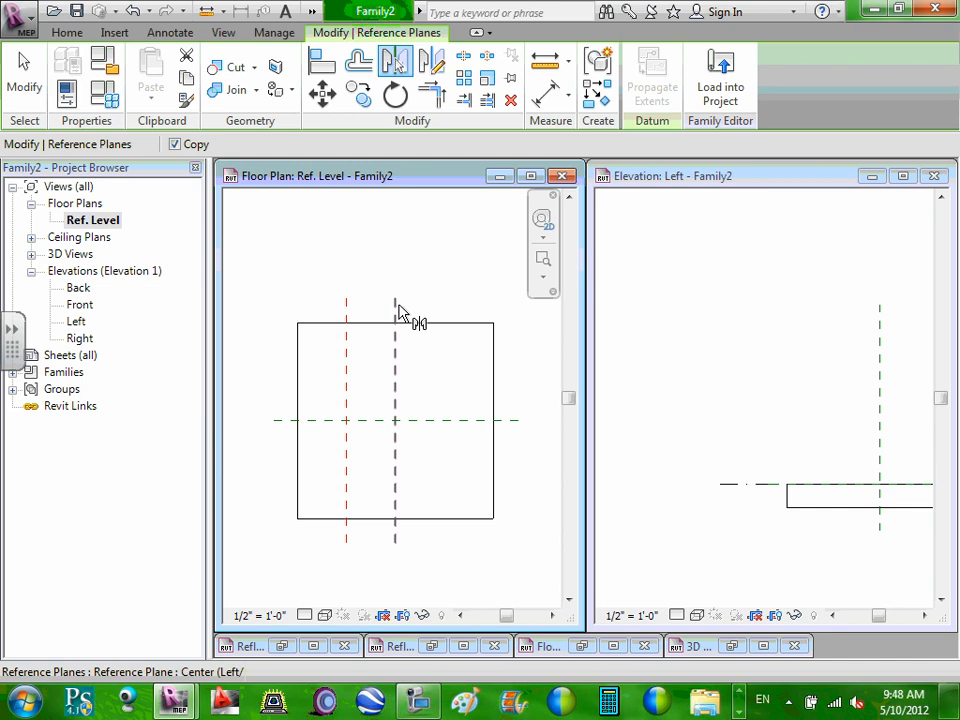
pyautogui.click(399, 313)
pyautogui.press('Escape')
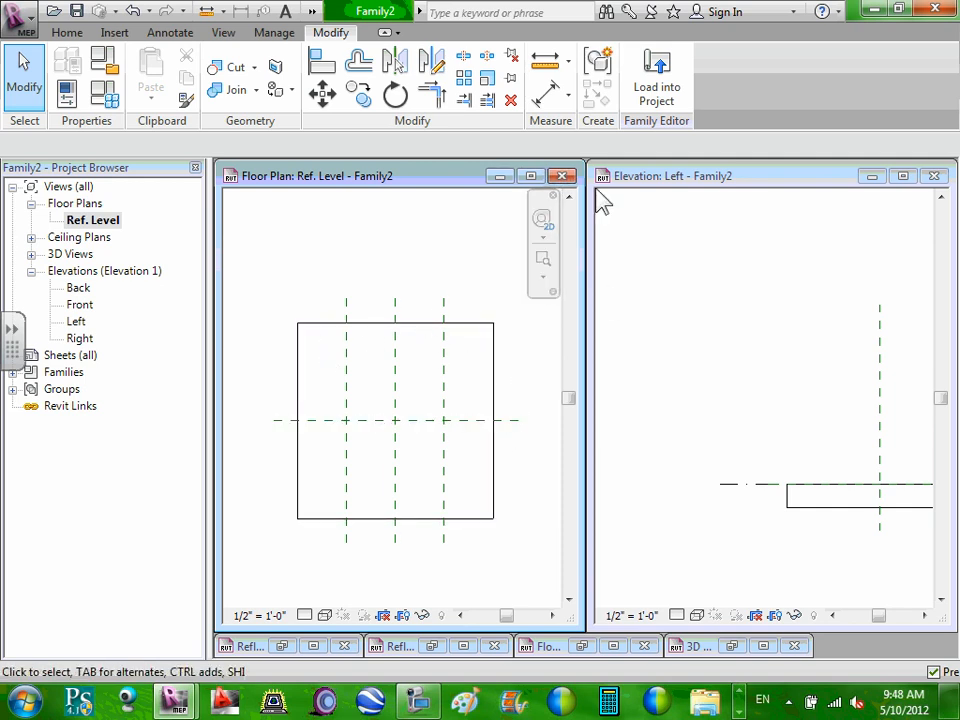
pyautogui.click(67, 35)
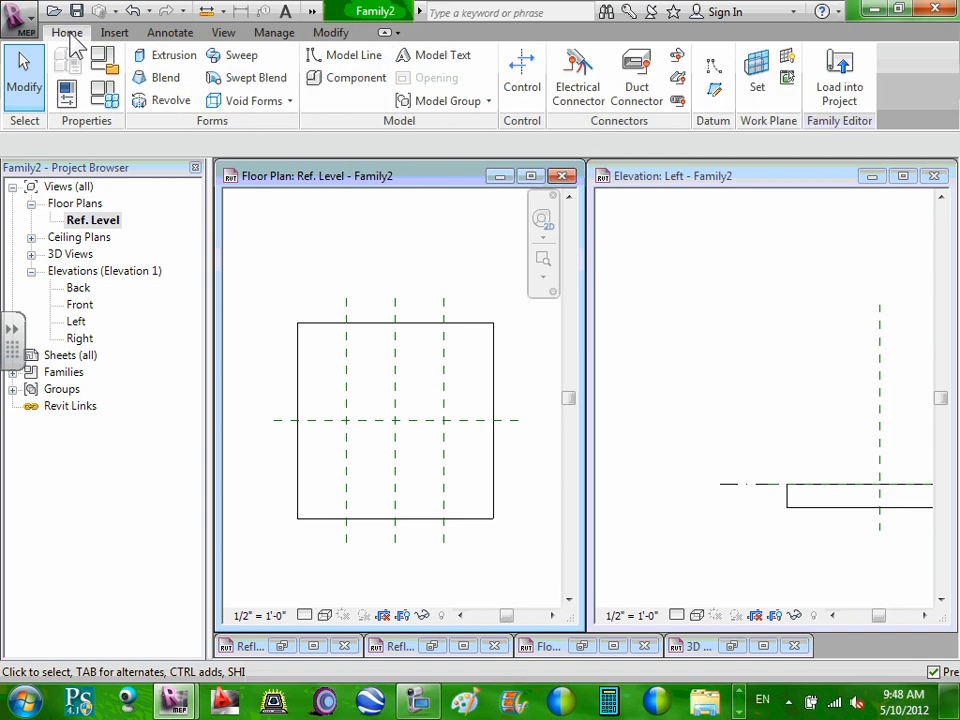
pyautogui.click(715, 74)
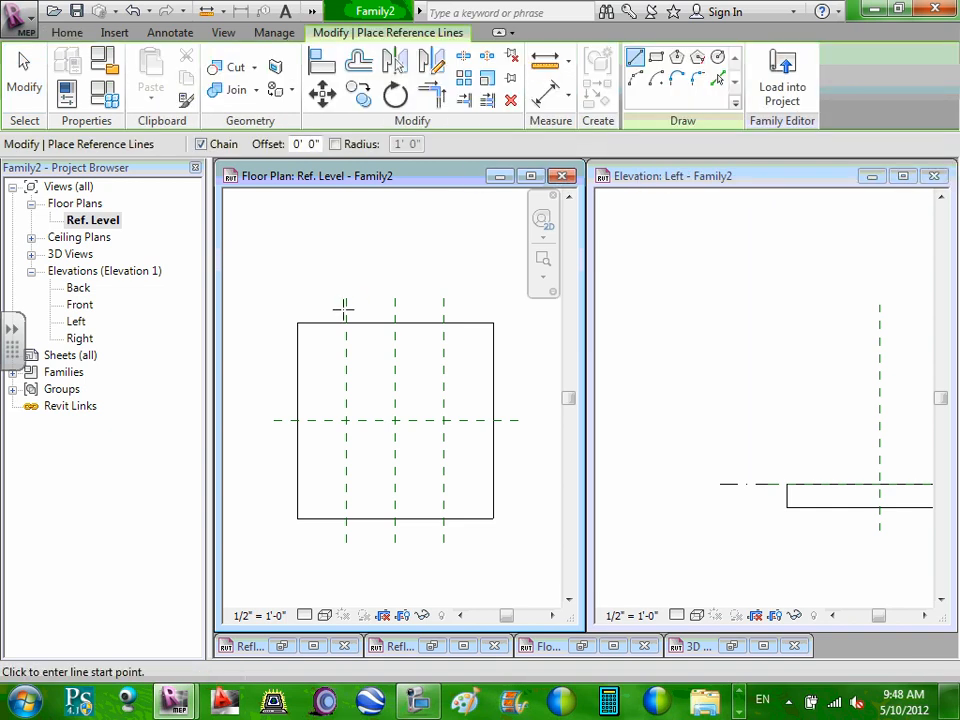
pyautogui.click(277, 381)
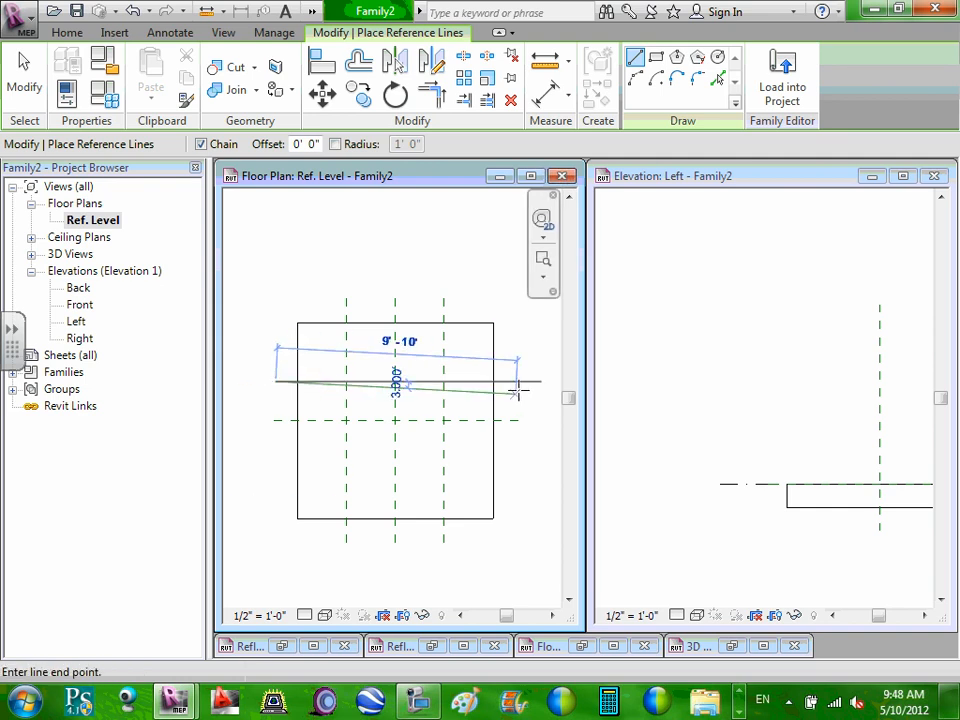
pyautogui.press('Escape')
pyautogui.press('Escape')
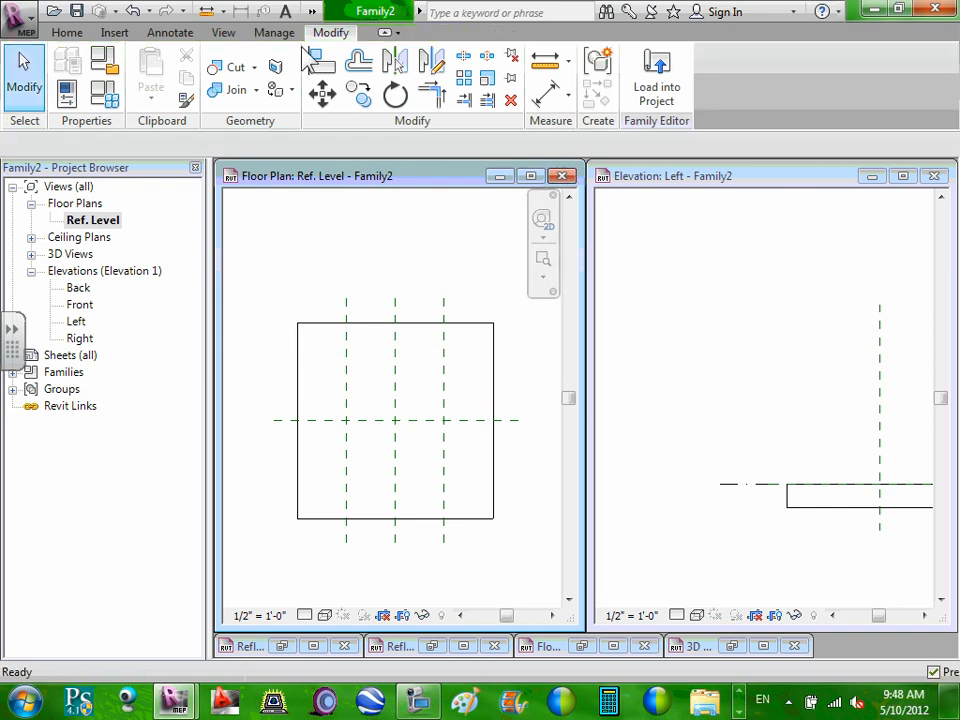
pyautogui.click(62, 36)
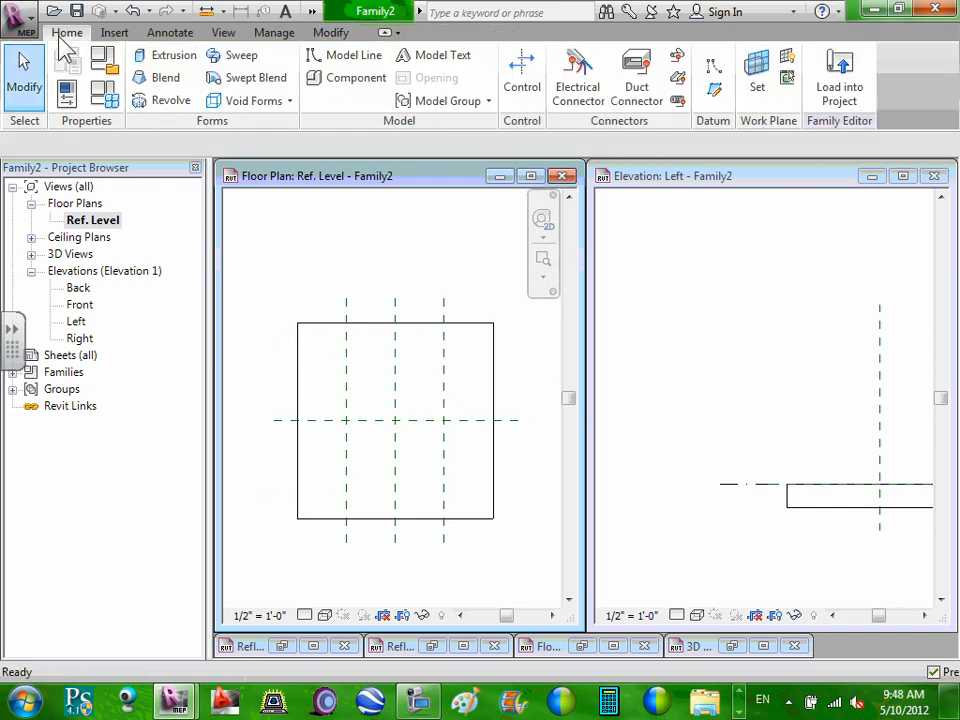
pyautogui.click(716, 90)
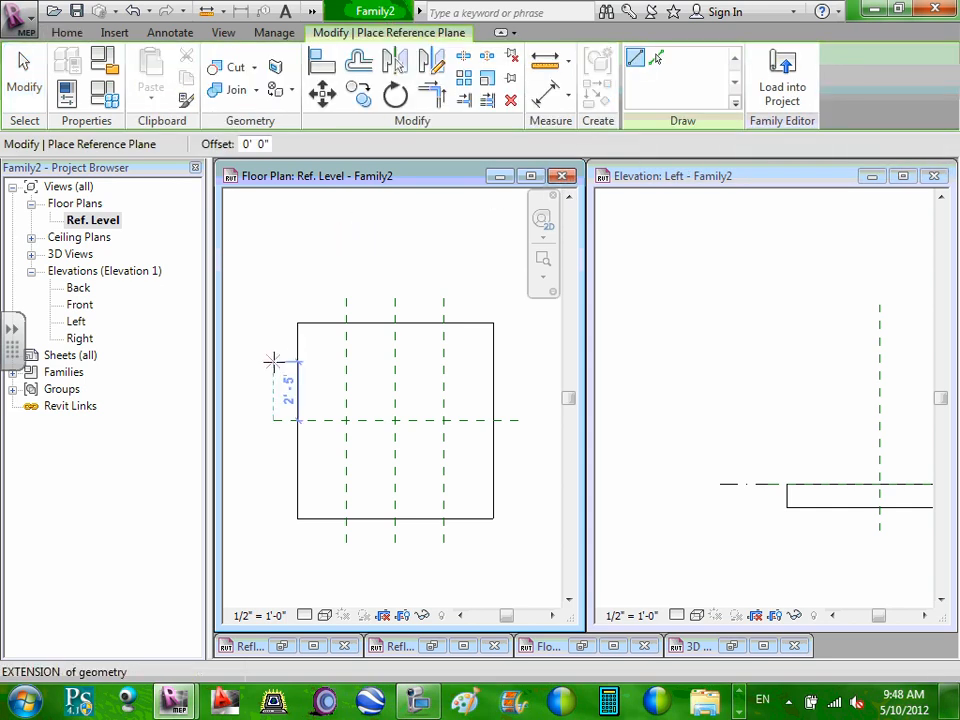
pyautogui.press('Escape')
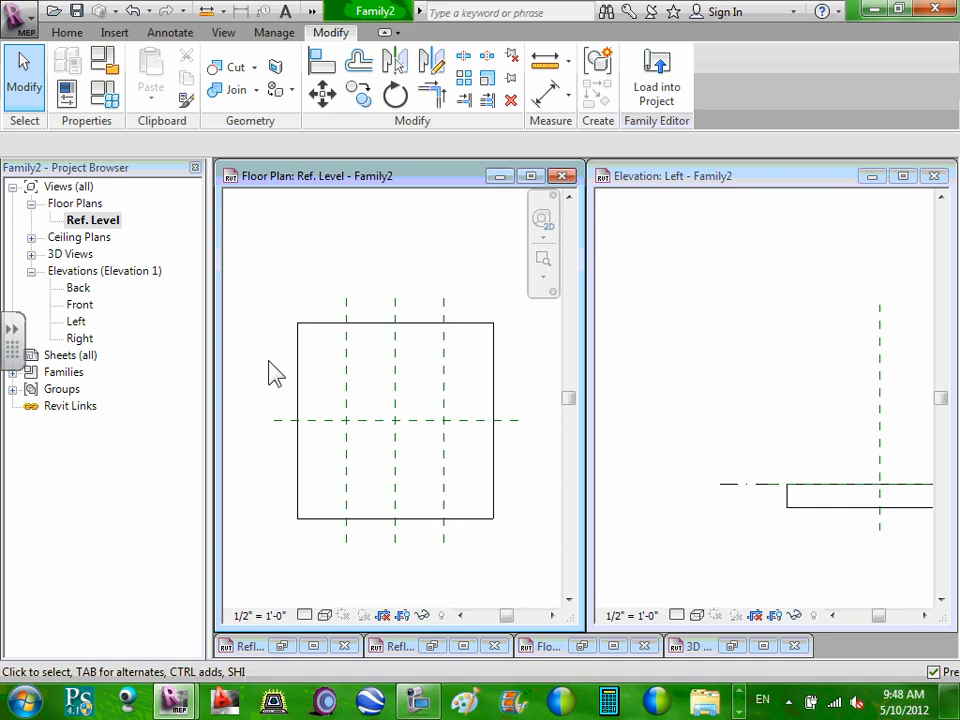
# Step: Draw a horizontal reference plane about 1' - 10" above the Center (Front/Back) plane, extending past both vertical edges of the host square
pyautogui.scroll(1, 283, 376)
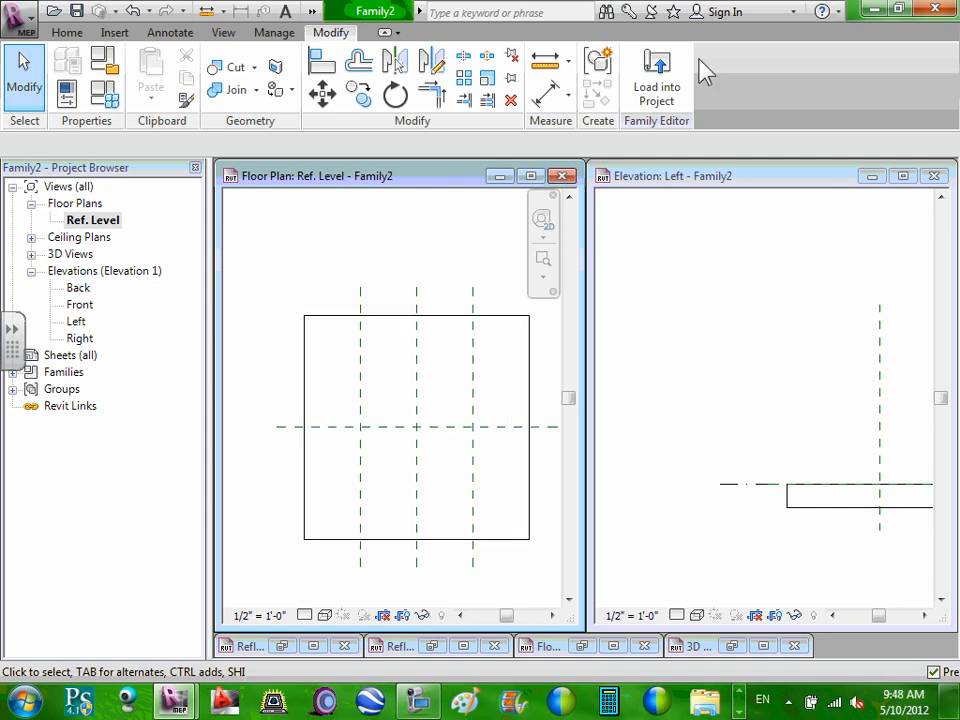
pyautogui.click(78, 36)
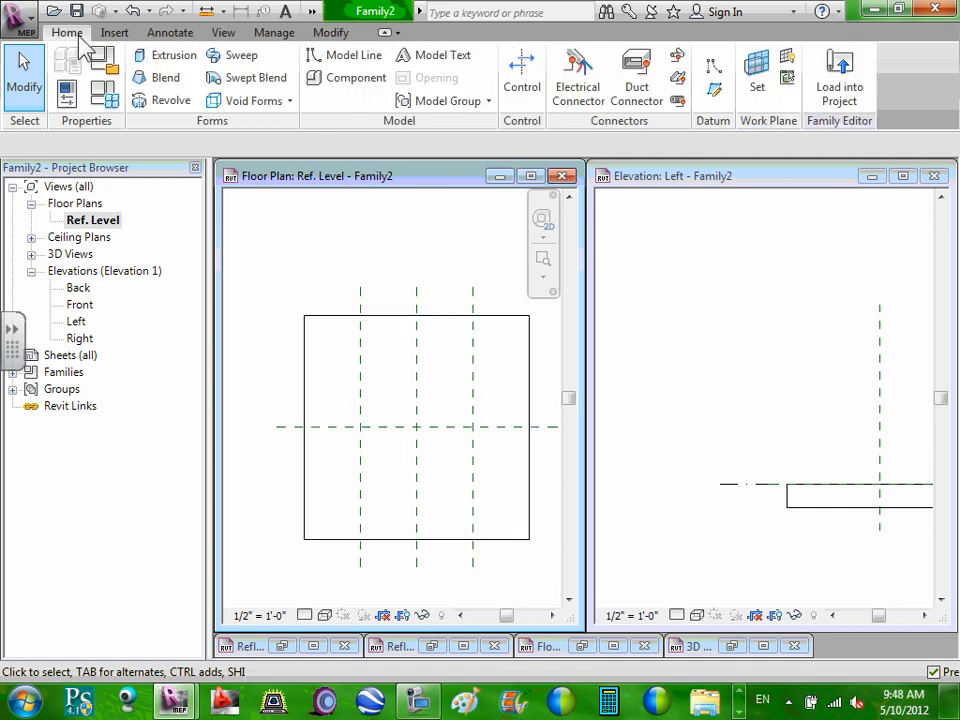
pyautogui.click(715, 90)
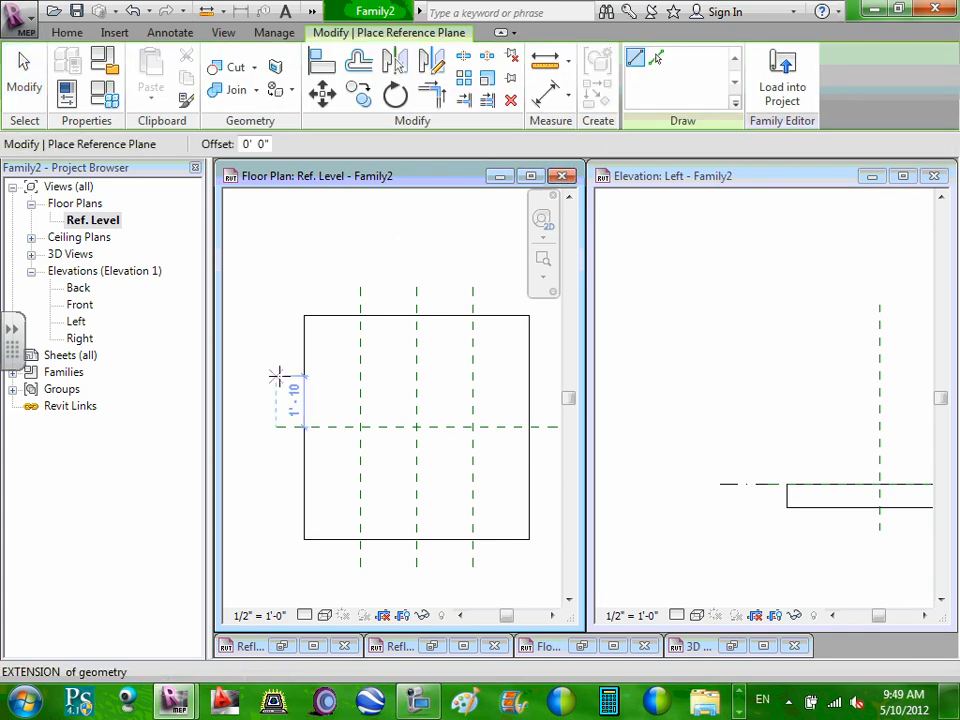
pyautogui.click(278, 376)
pyautogui.click(540, 380)
pyautogui.moveTo(546, 388); pyautogui.dragTo(496, 384, button='middle')
pyautogui.click(508, 369)
pyautogui.press('Escape')
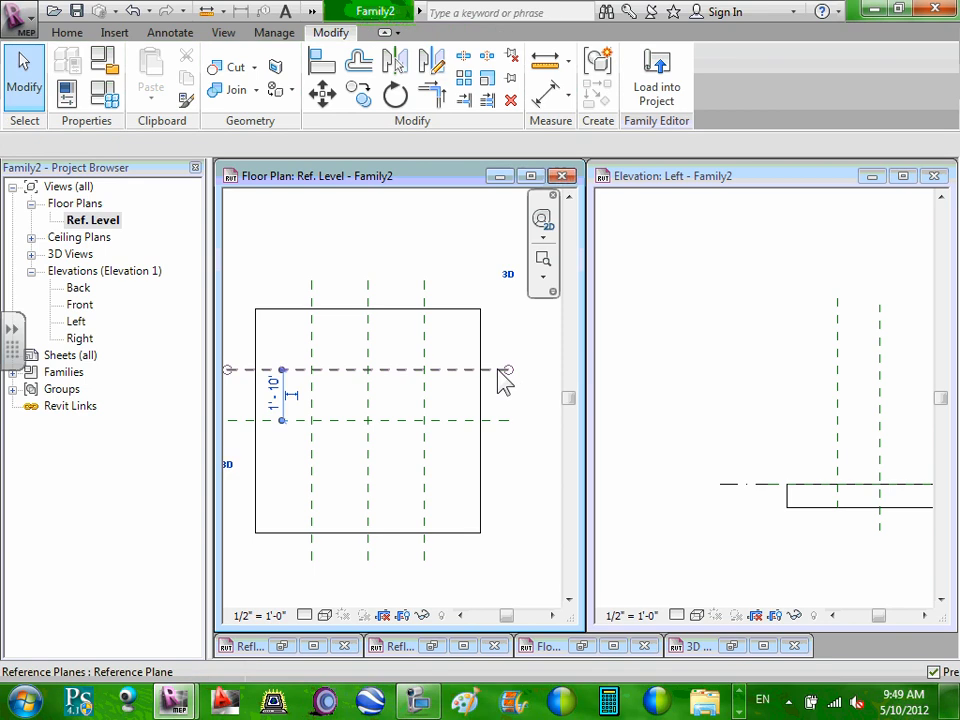
# Step: Mirror a copy of the new horizontal reference plane about the Center (Front/Back) plane
pyautogui.click(499, 369)
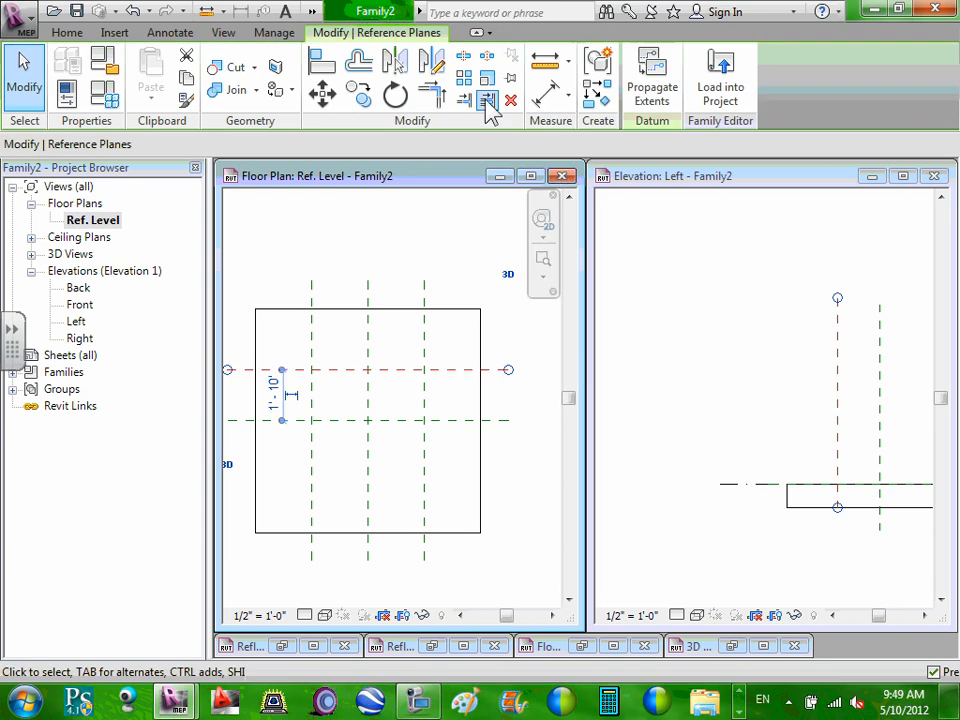
pyautogui.click(397, 62)
pyautogui.click(509, 421)
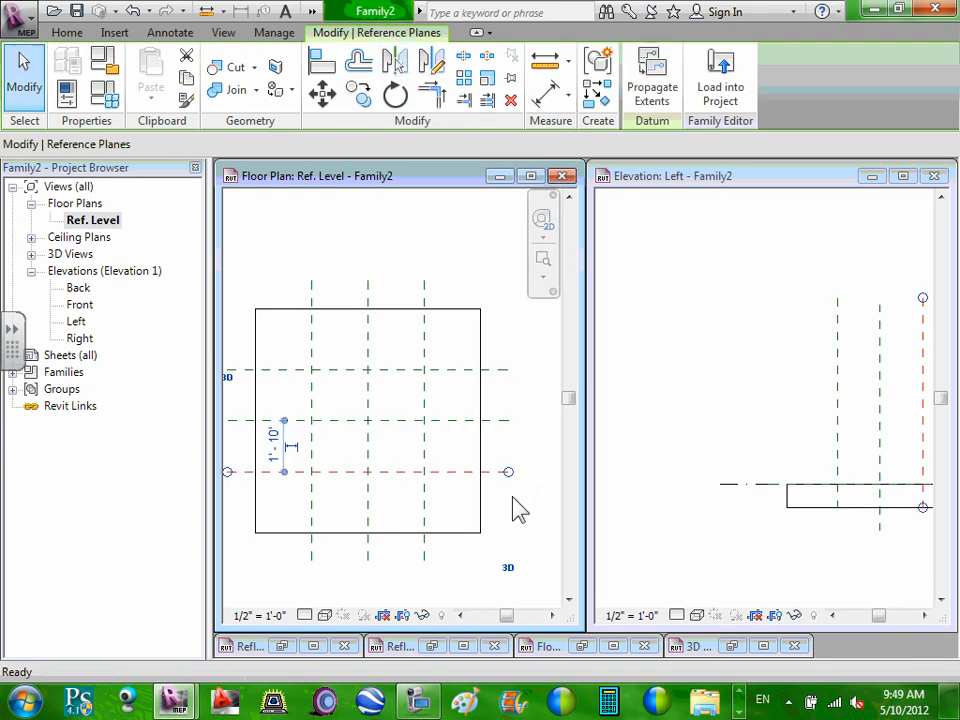
pyautogui.click(513, 510)
pyautogui.scroll(-2, 514, 505)
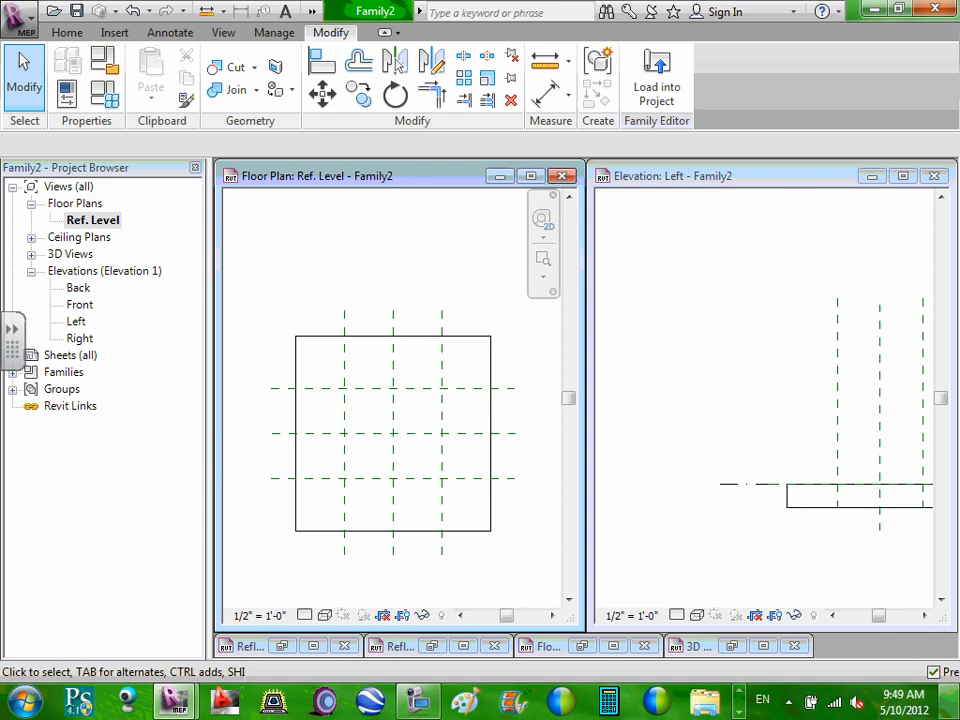
pyautogui.click(955, 700)
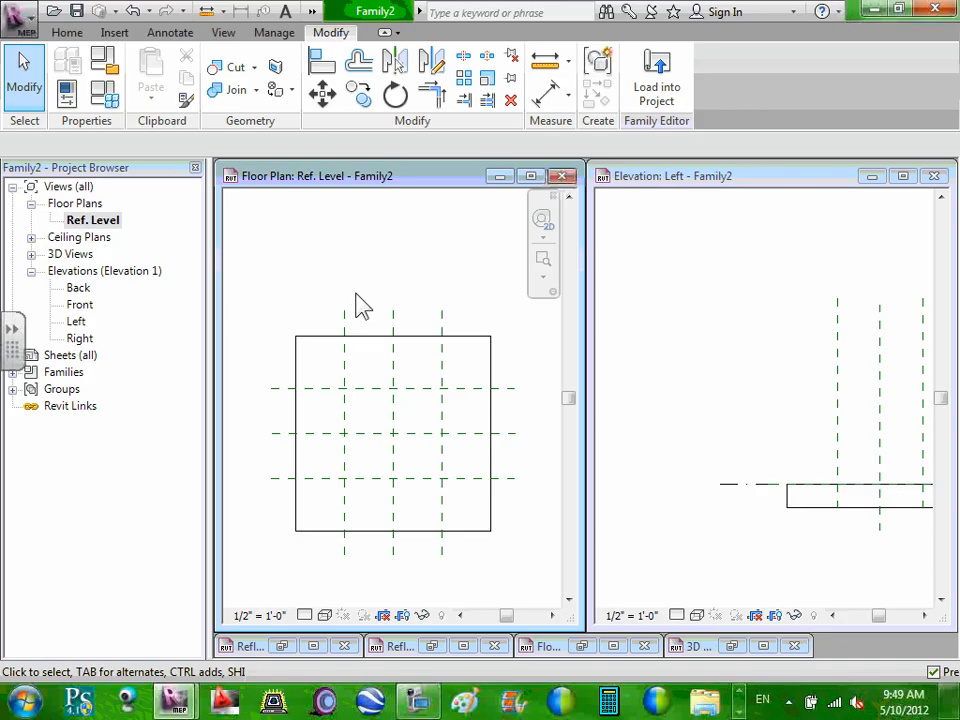
# Step: Place an aligned dimension string across the three vertical reference planes above the host square and make its segments equal (EQ)
pyautogui.press('d')
pyautogui.press('i')
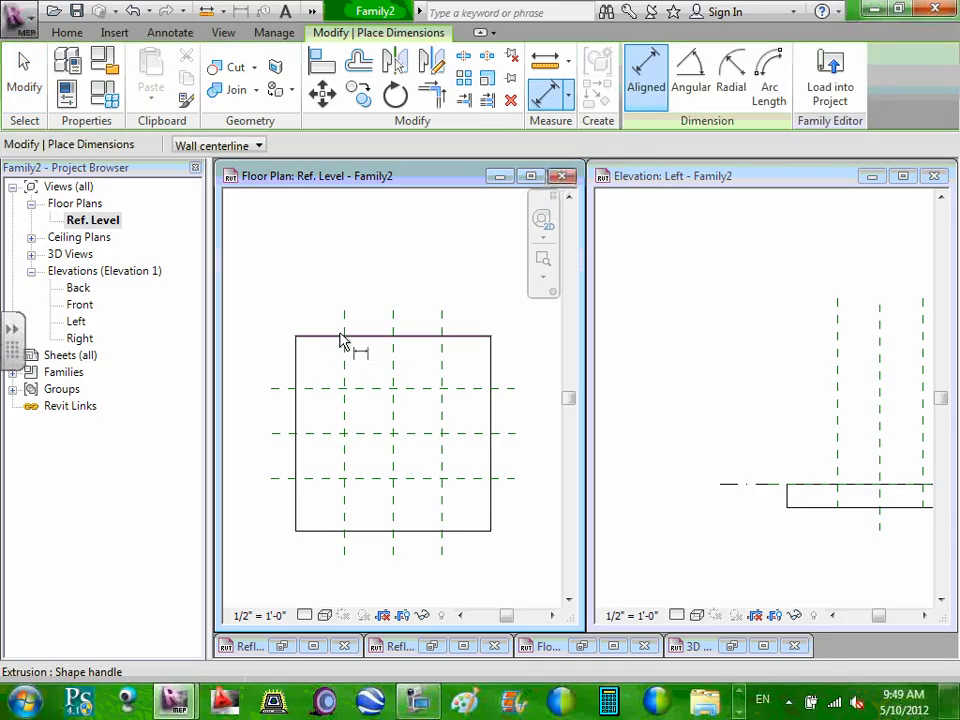
pyautogui.click(344, 330)
pyautogui.click(393, 328)
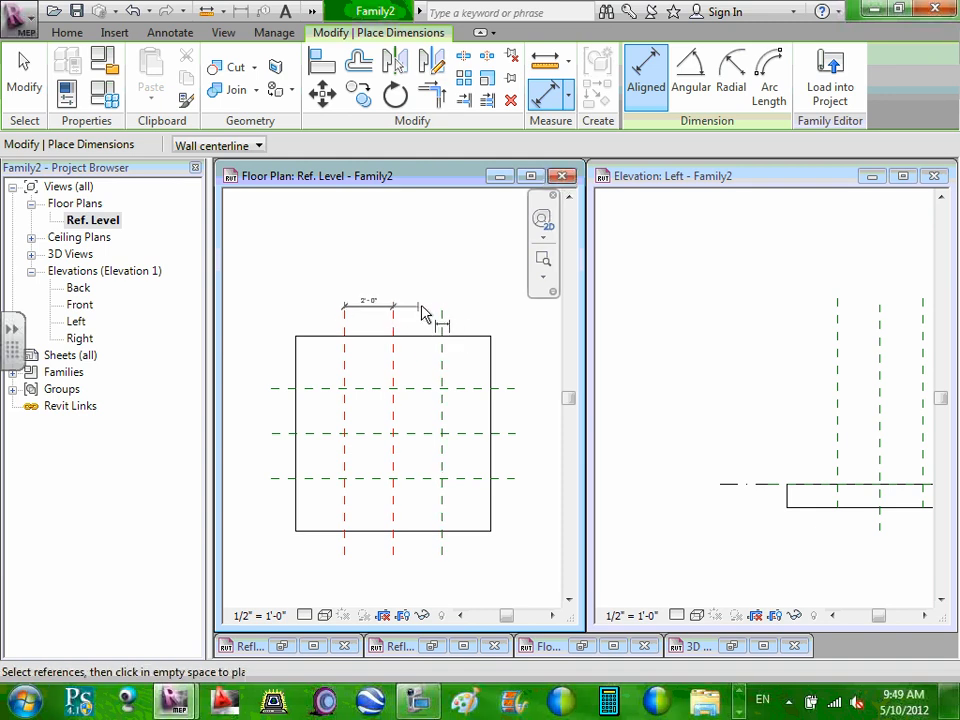
pyautogui.click(443, 330)
pyautogui.click(428, 292)
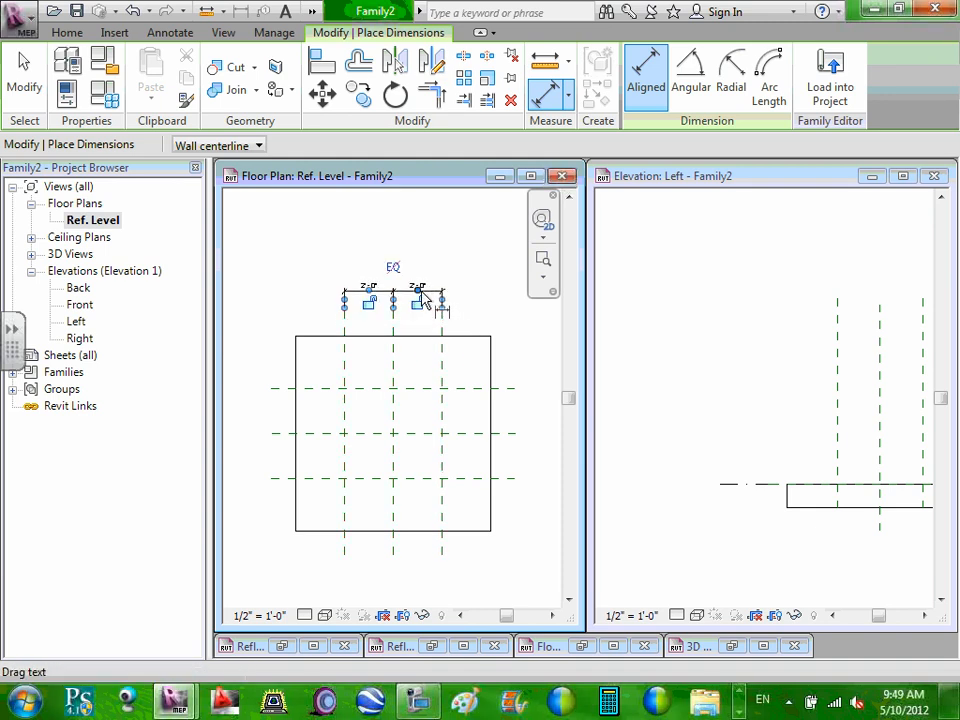
pyautogui.click(394, 270)
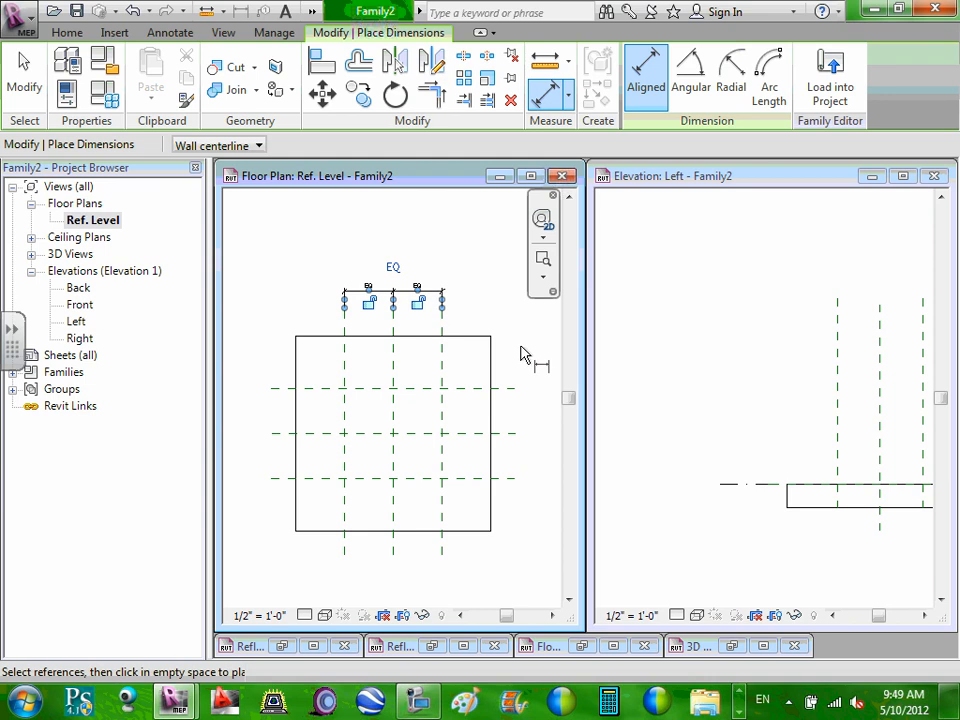
# Step: Dimension the three horizontal reference planes in one string to the right of the host square and make its segments equal (EQ)
pyautogui.click(517, 388)
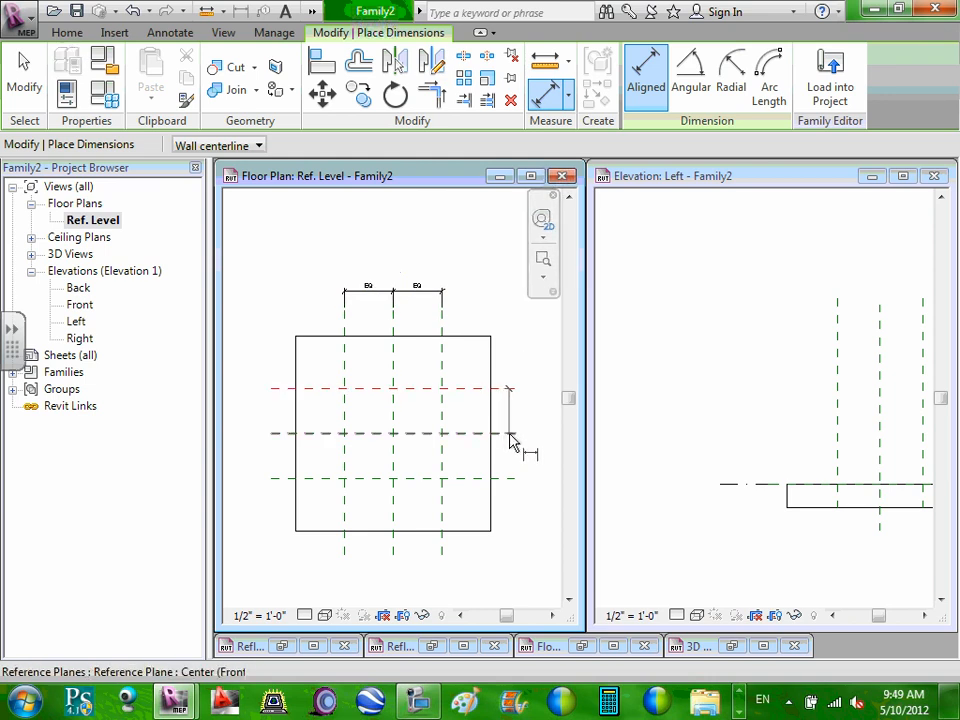
pyautogui.click(517, 433)
pyautogui.click(515, 478)
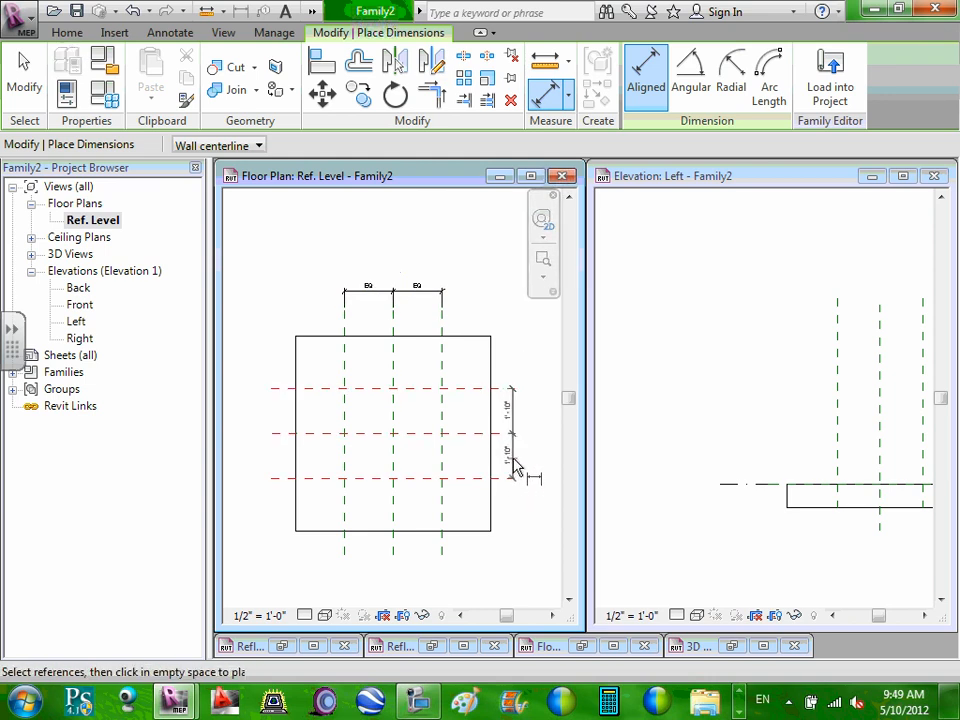
pyautogui.click(519, 462)
pyautogui.click(537, 435)
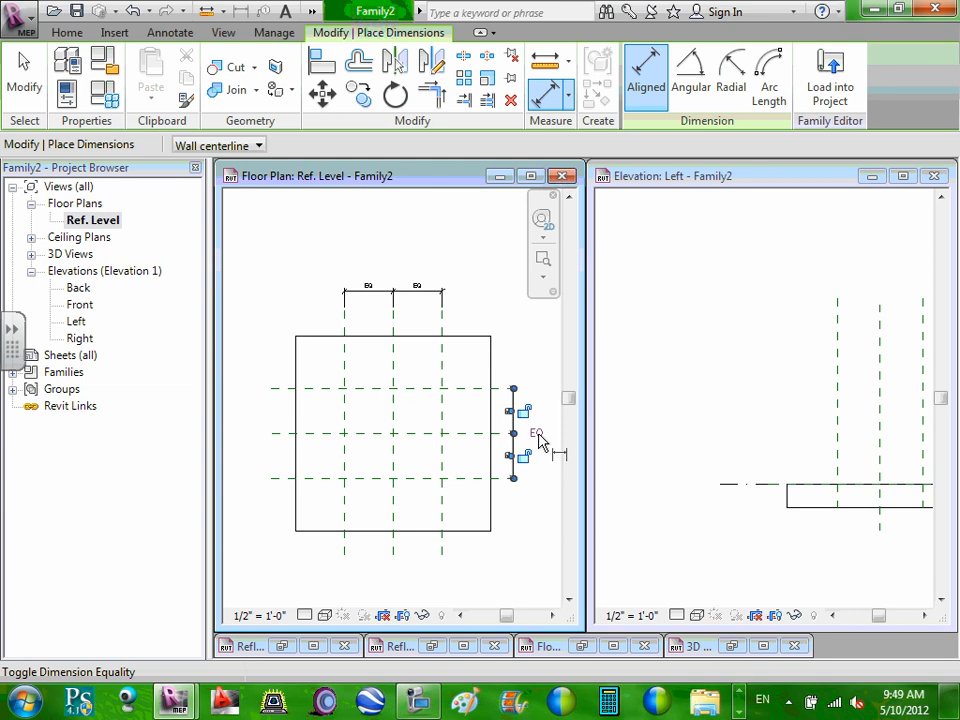
pyautogui.press('Escape')
pyautogui.press('Escape')
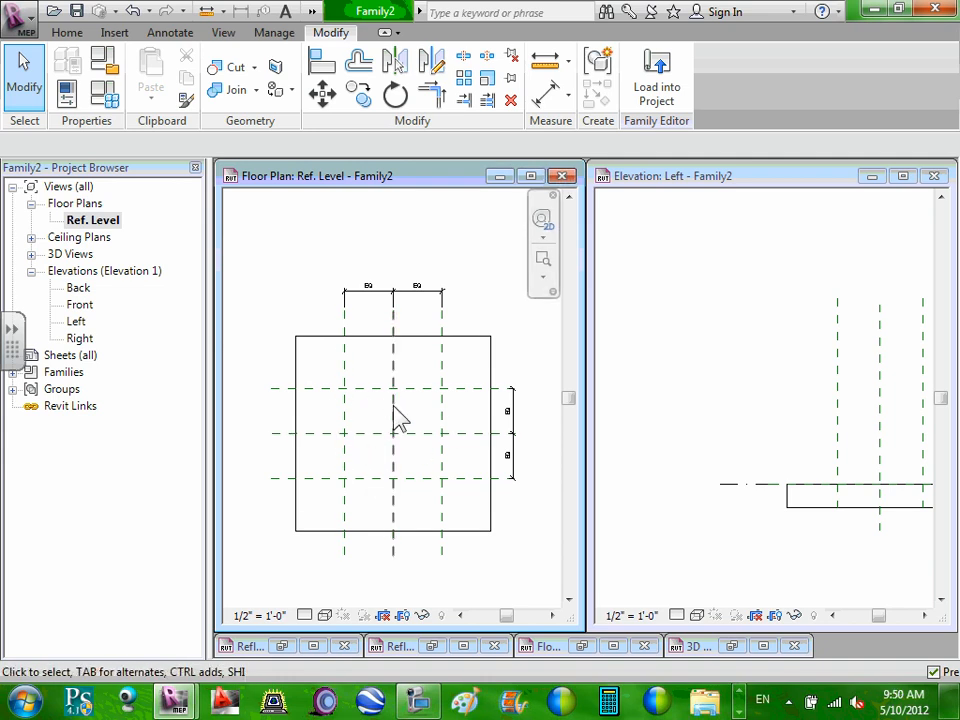
pyautogui.press('d')
pyautogui.press('i')
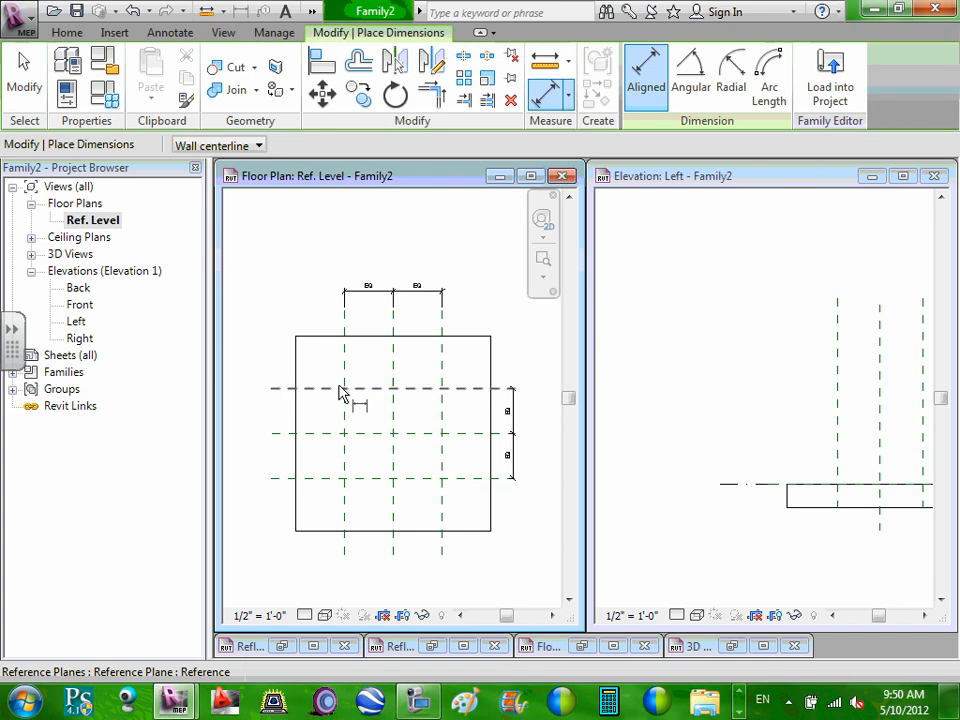
pyautogui.press('Escape')
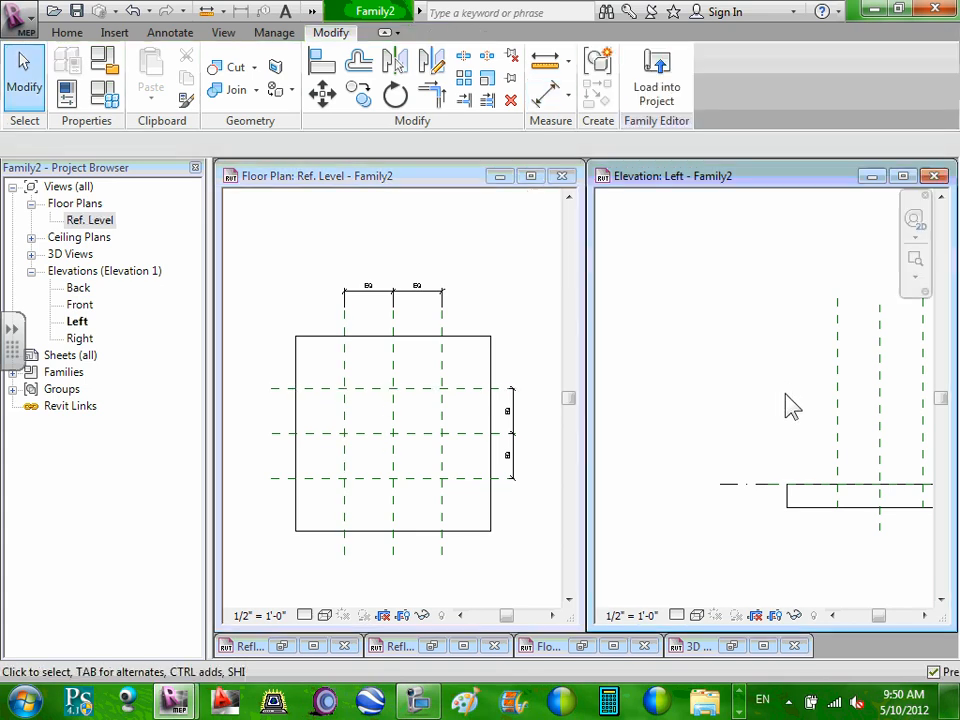
# Step: In the Left elevation, draw a horizontal reference plane above the host's upper face, extending past both ends of the host
pyautogui.moveTo(789, 405); pyautogui.dragTo(690, 435, button='middle')
pyautogui.scroll(-1, 604, 414)
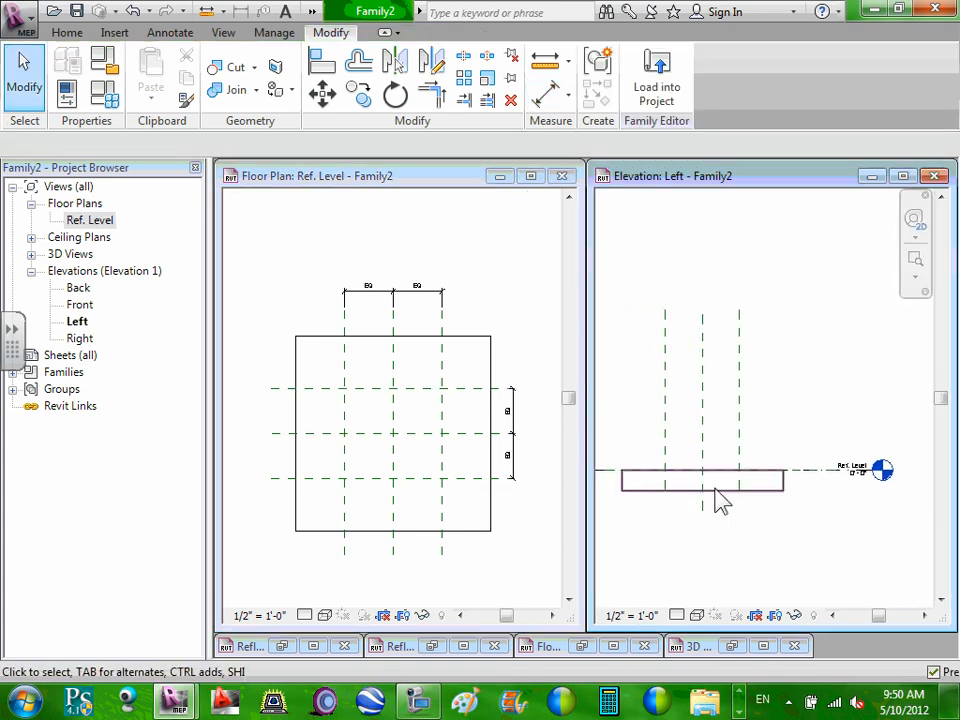
pyautogui.scroll(1, 742, 445)
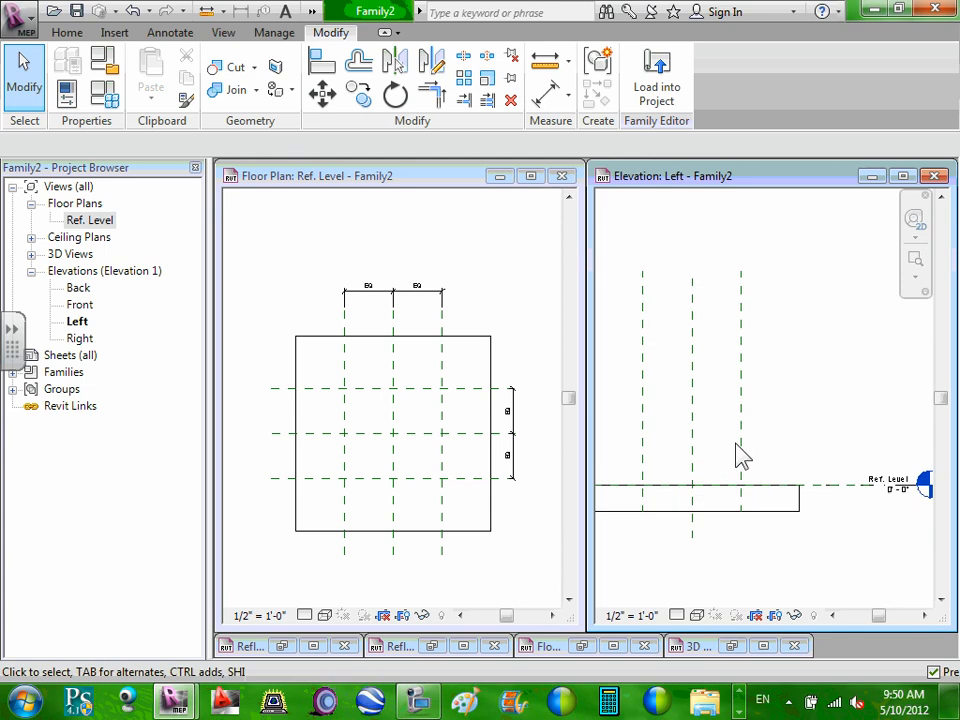
pyautogui.moveTo(757, 447); pyautogui.dragTo(825, 444, button='middle')
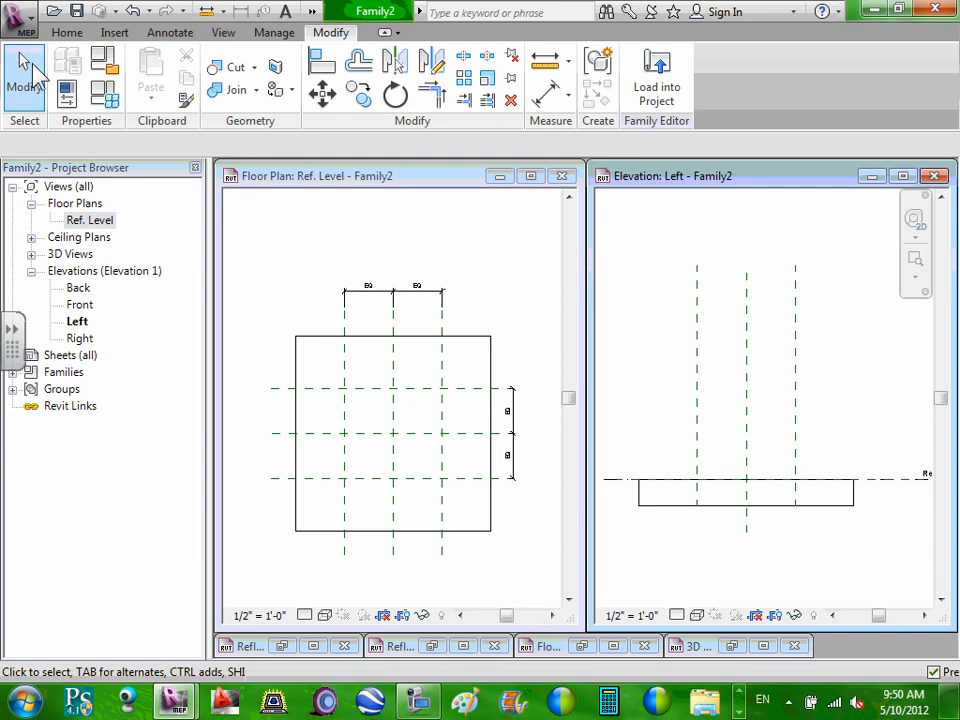
pyautogui.click(67, 32)
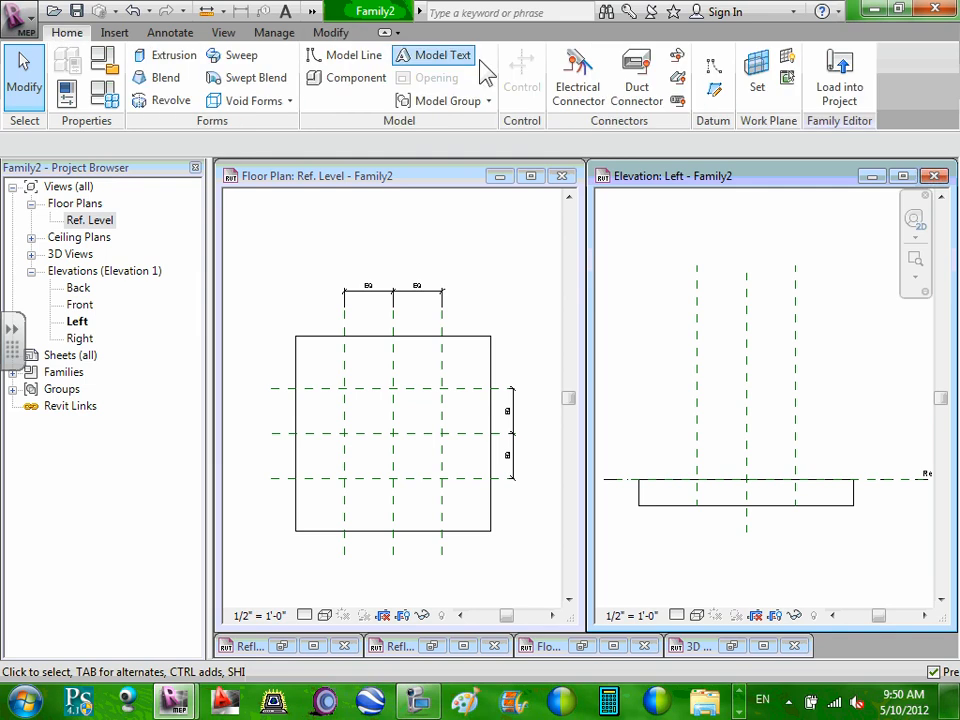
pyautogui.click(714, 89)
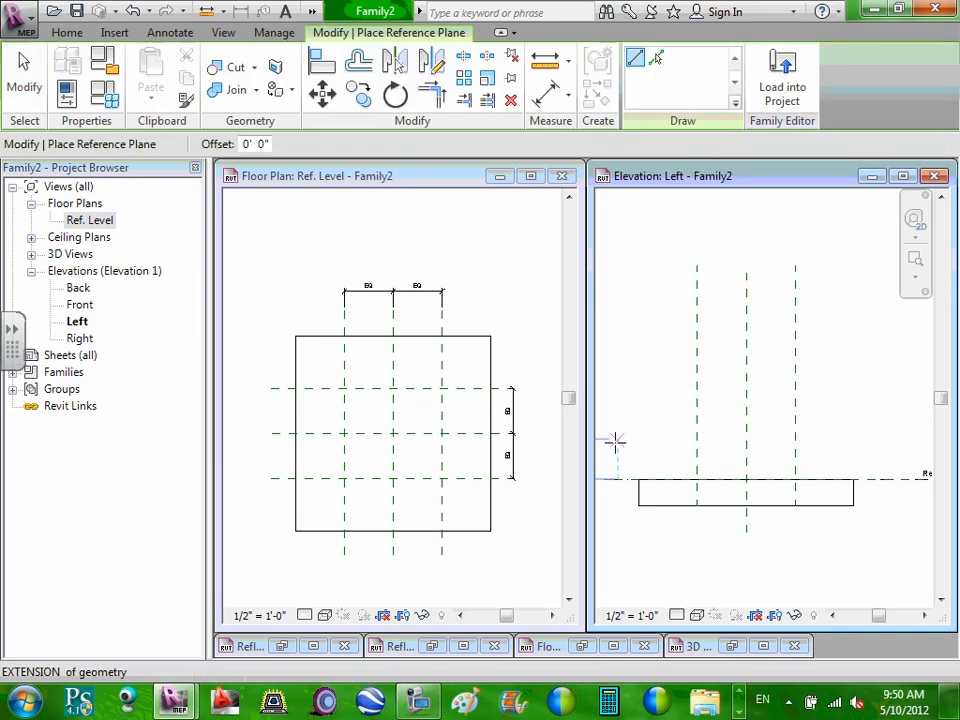
pyautogui.click(608, 441)
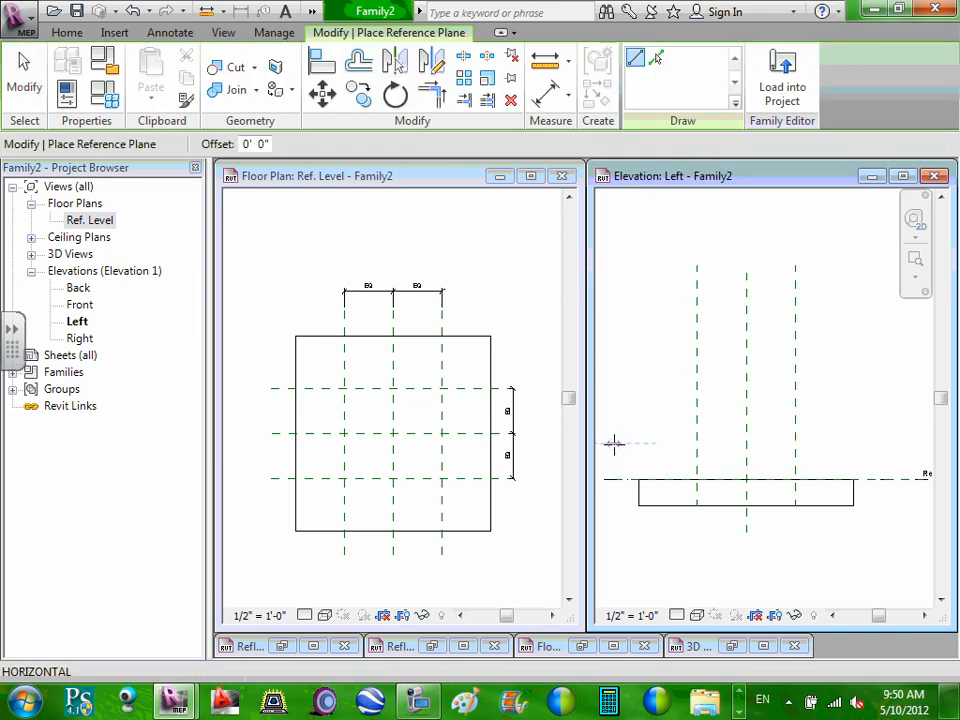
pyautogui.click(868, 441)
pyautogui.press('Escape')
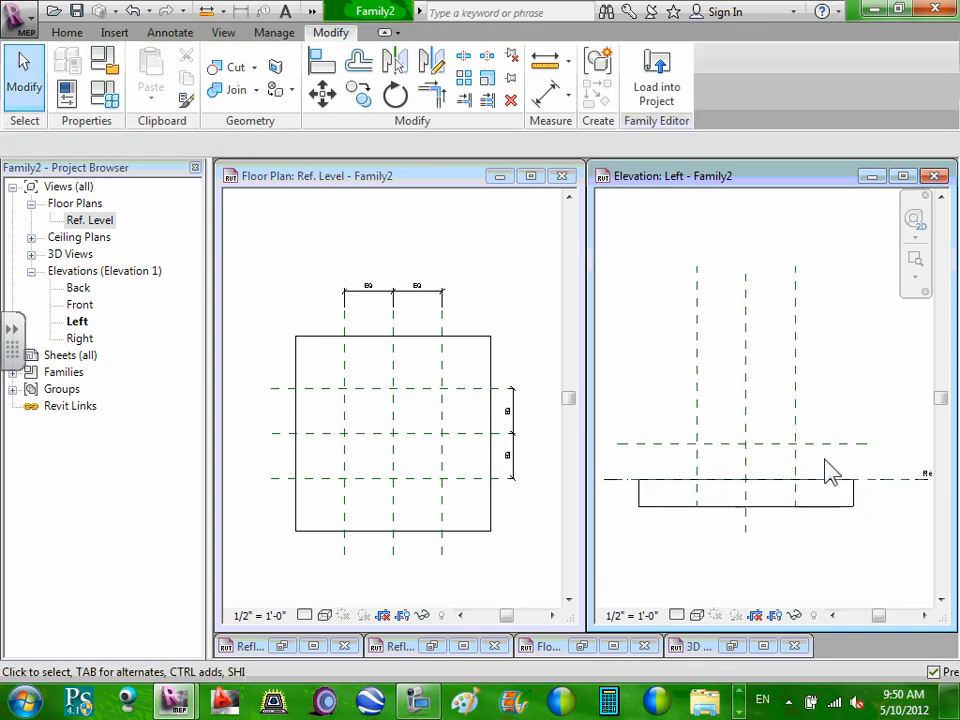
# Step: Examine the host extrusion, the Ref. Level line and the reference plane above it in the Left elevation
pyautogui.moveTo(838, 470); pyautogui.dragTo(829, 459, button='middle')
pyautogui.scroll(1, 838, 447)
pyautogui.scroll(-2, 831, 480)
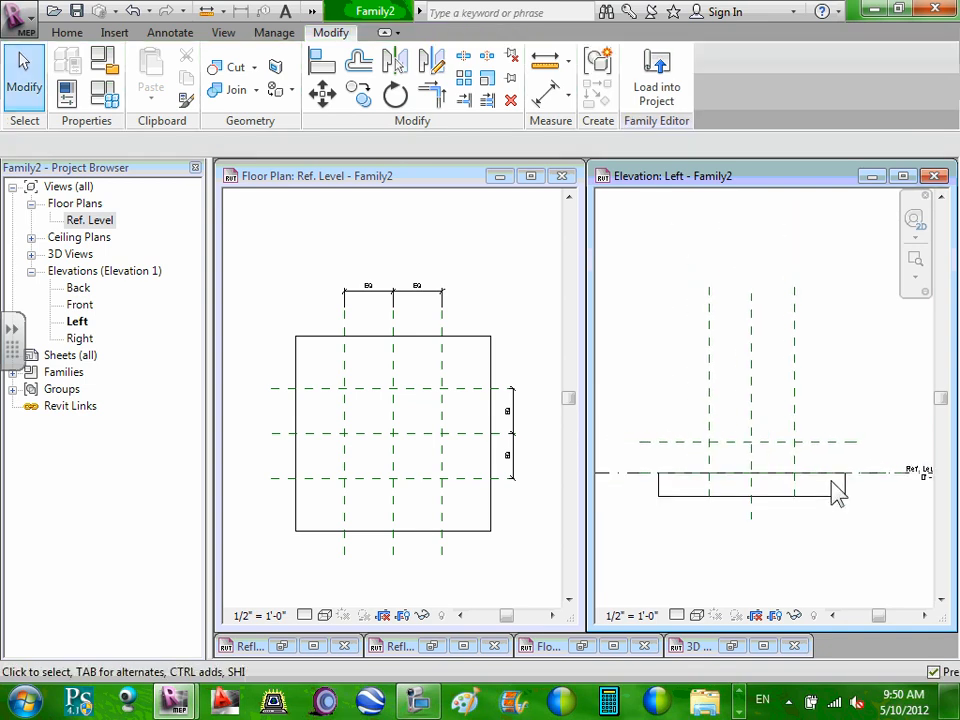
pyautogui.moveTo(845, 518)
pyautogui.mouseDown(button='middle')
pyautogui.moveTo(812, 488)
pyautogui.moveTo(872, 478)
pyautogui.mouseUp(button='middle')
pyautogui.scroll(1, 799, 474)
pyautogui.scroll(-1, 799, 466)
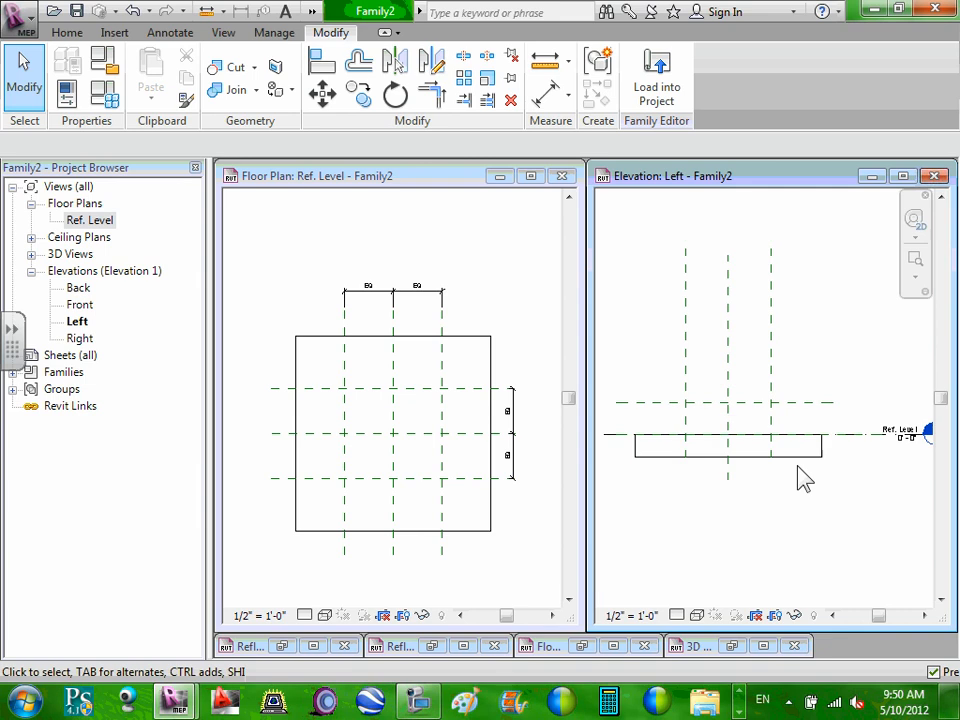
pyautogui.scroll(2, 799, 466)
pyautogui.click(815, 456)
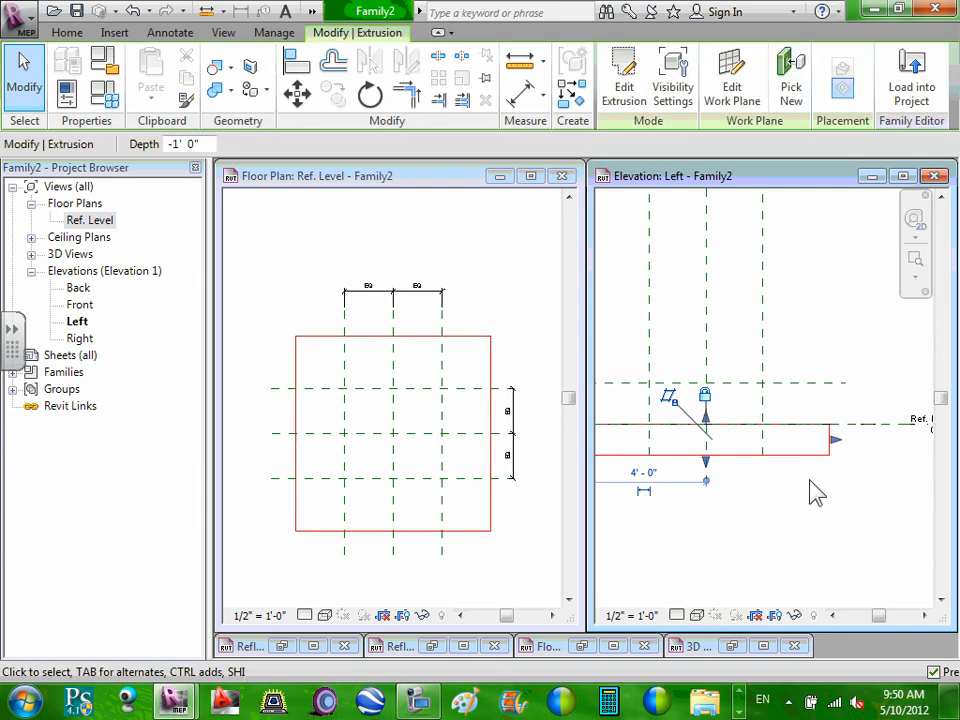
pyautogui.click(808, 480)
pyautogui.scroll(-2, 765, 485)
pyautogui.moveTo(781, 498)
pyautogui.mouseDown(button='middle')
pyautogui.moveTo(766, 485)
pyautogui.moveTo(781, 485)
pyautogui.mouseUp(button='middle')
pyautogui.scroll(2, 743, 455)
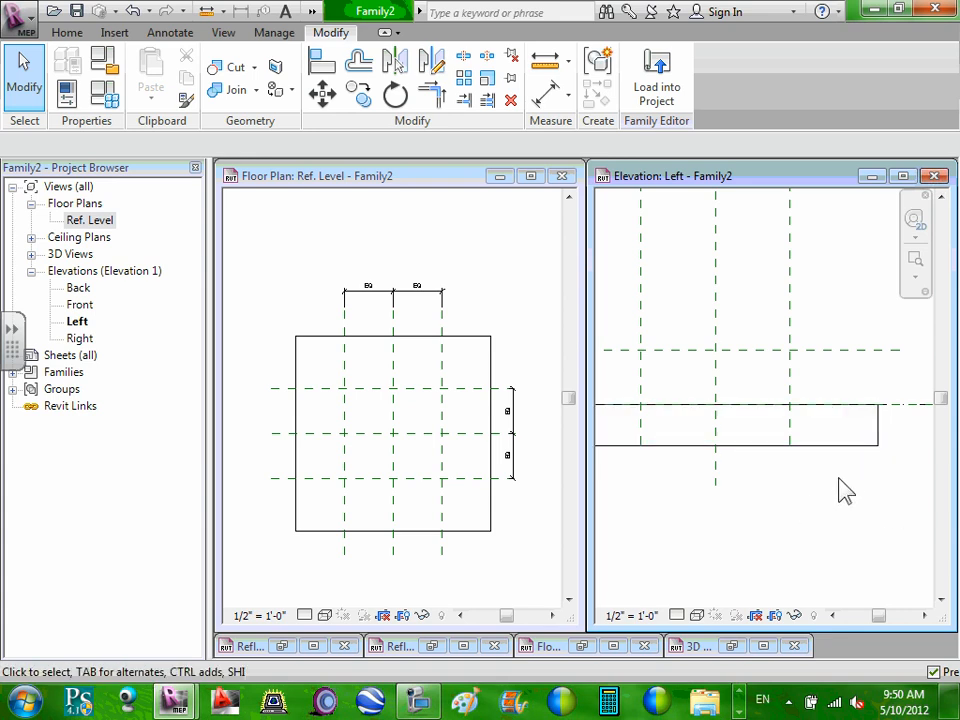
pyautogui.scroll(-1, 841, 500)
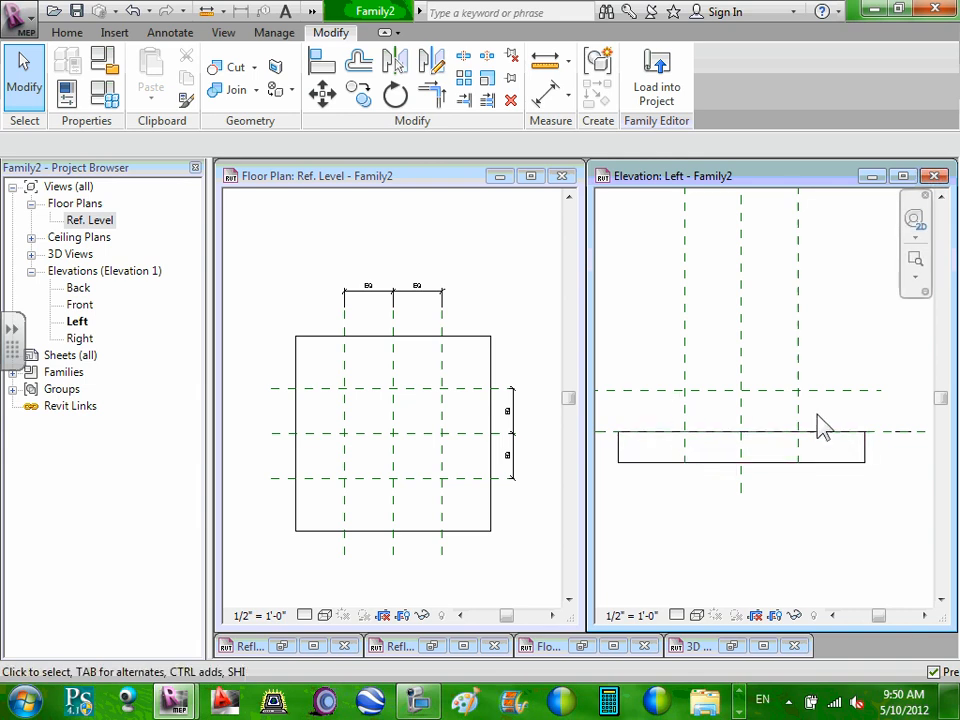
pyautogui.moveTo(838, 450); pyautogui.dragTo(810, 476, button='middle')
pyautogui.scroll(-1, 810, 476)
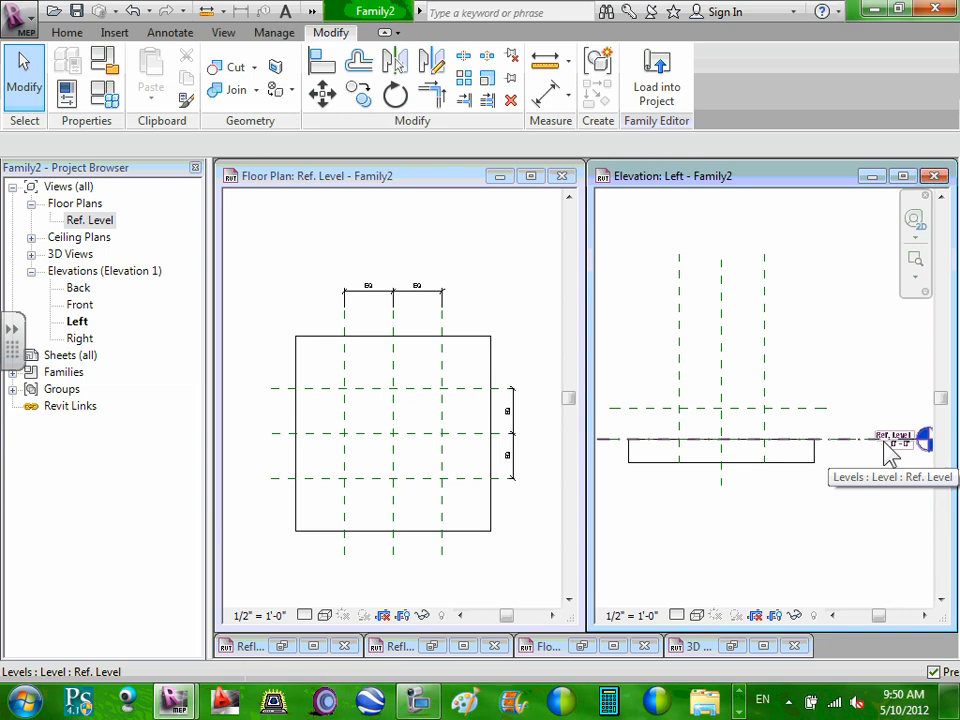
pyautogui.scroll(1, 838, 450)
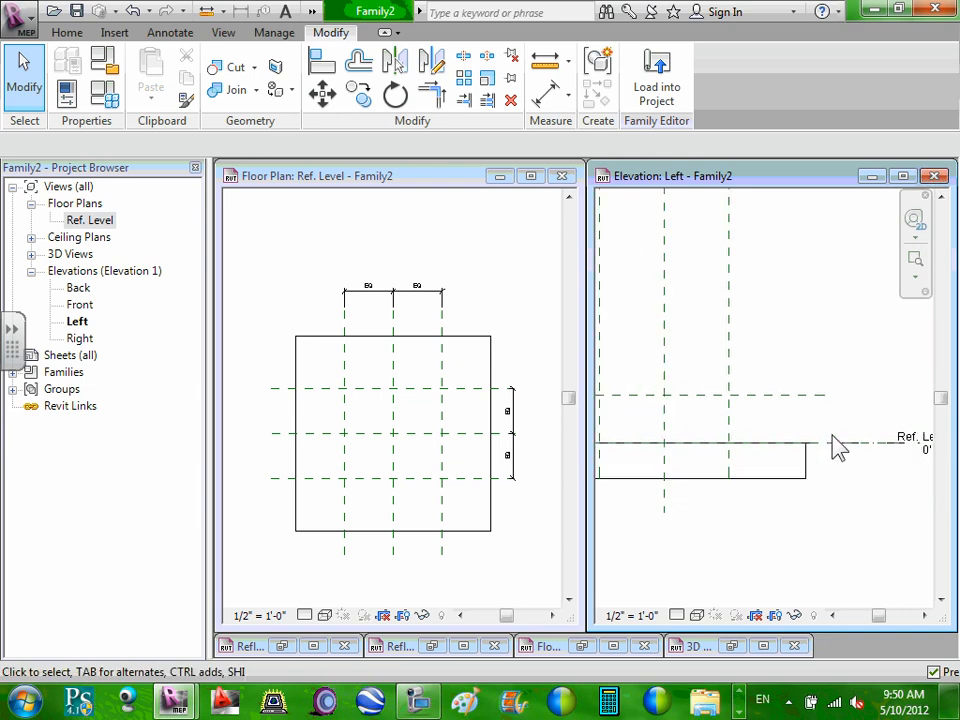
pyautogui.scroll(-1, 838, 448)
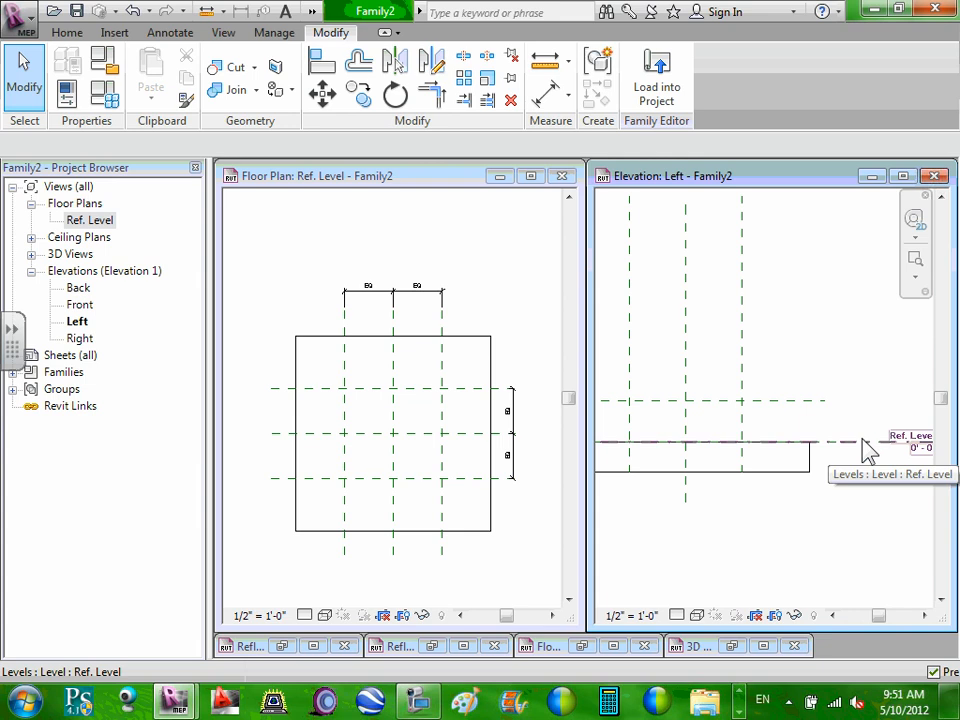
# Step: Place an aligned dimension between the Ref. Level and the horizontal reference plane above the host in the Left elevation, and select it
pyautogui.press('d')
pyautogui.press('i')
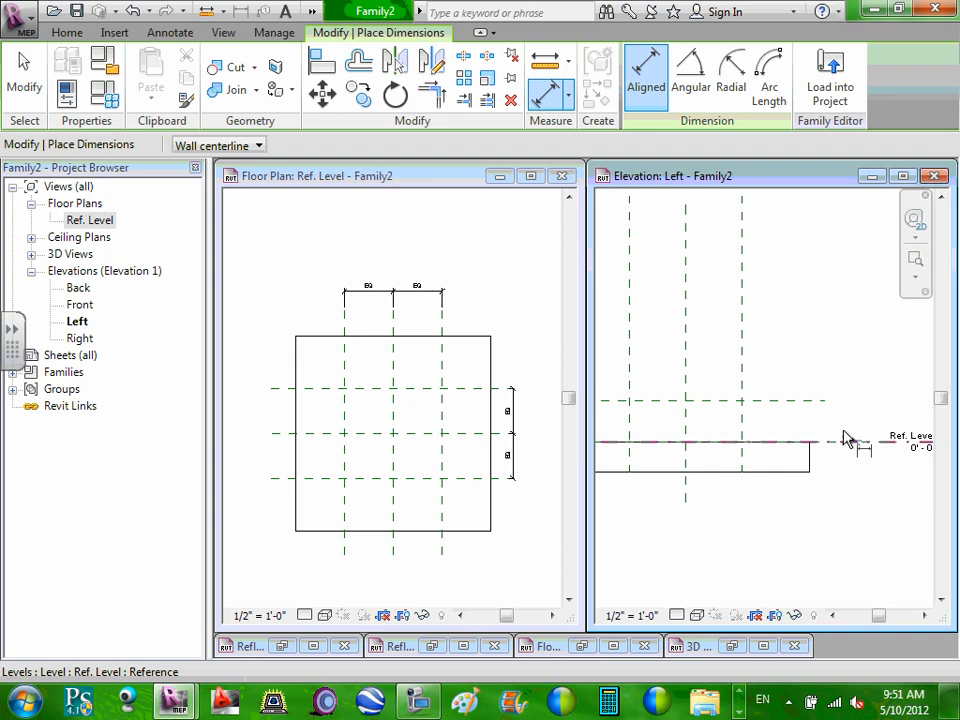
pyautogui.click(829, 400)
pyautogui.click(843, 419)
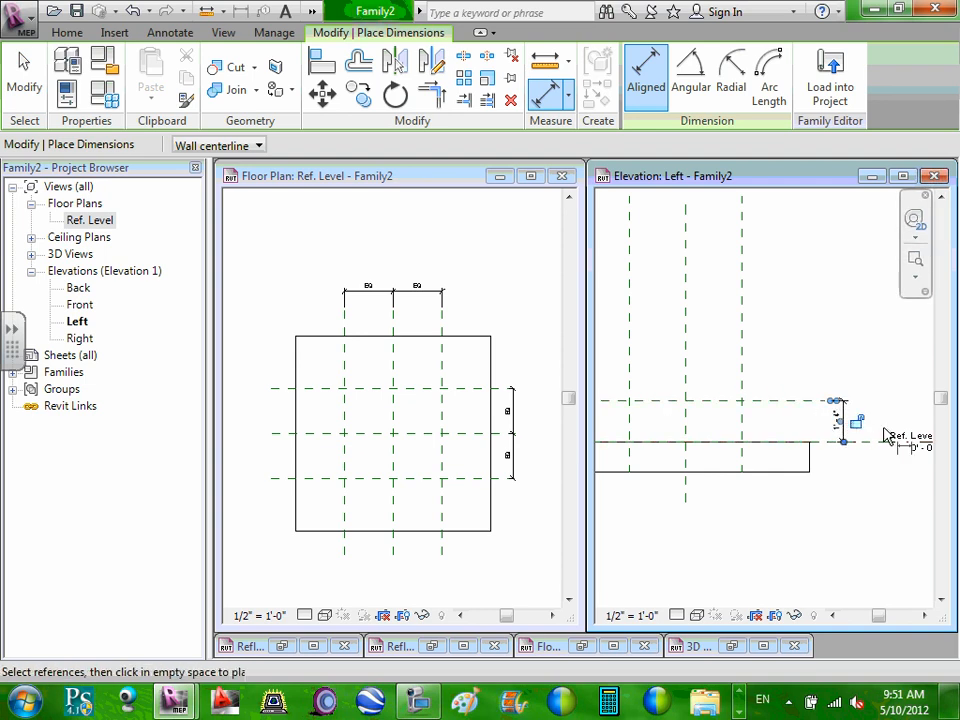
pyautogui.press('Escape')
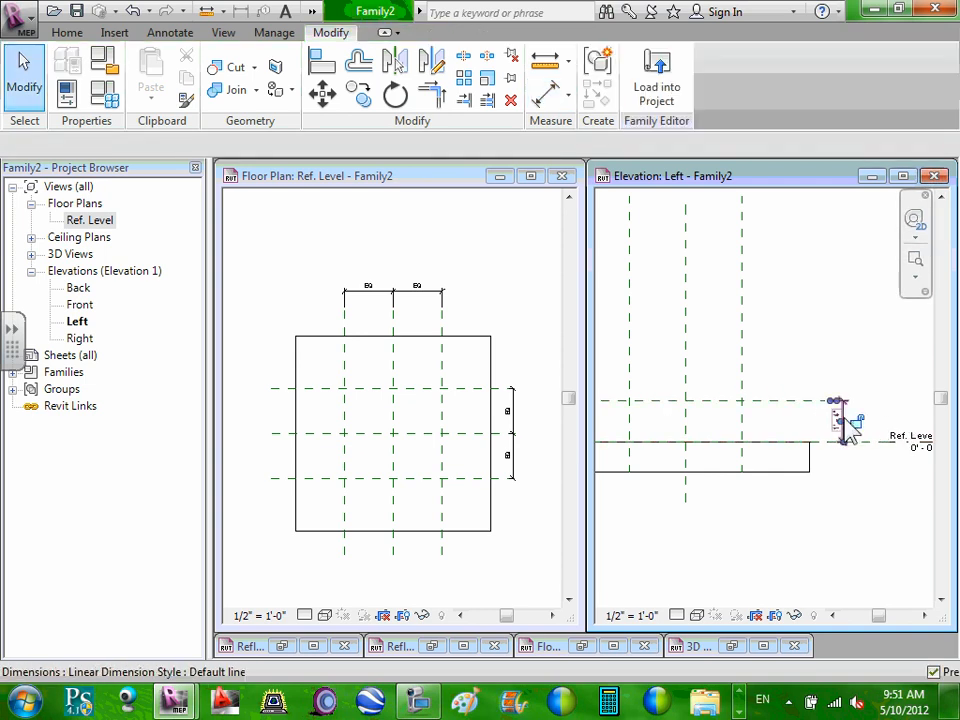
pyautogui.click(843, 425)
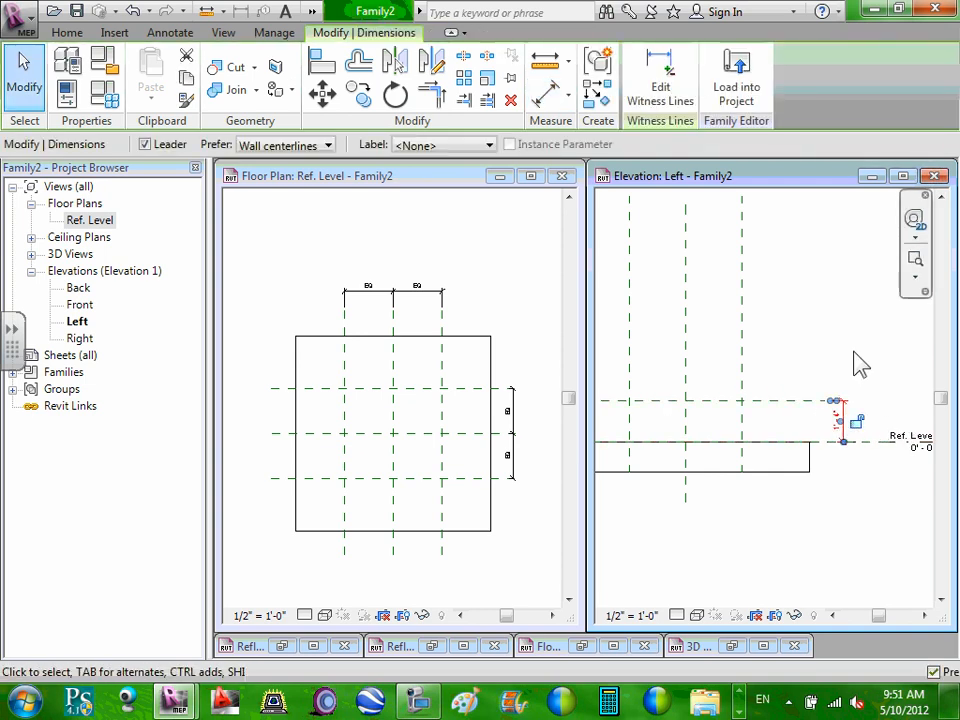
# Step: Label the vertical dimension between the Ref. Level and the horizontal reference plane with a new family type parameter named Depth, grouped under Dimensions
pyautogui.click(400, 147)
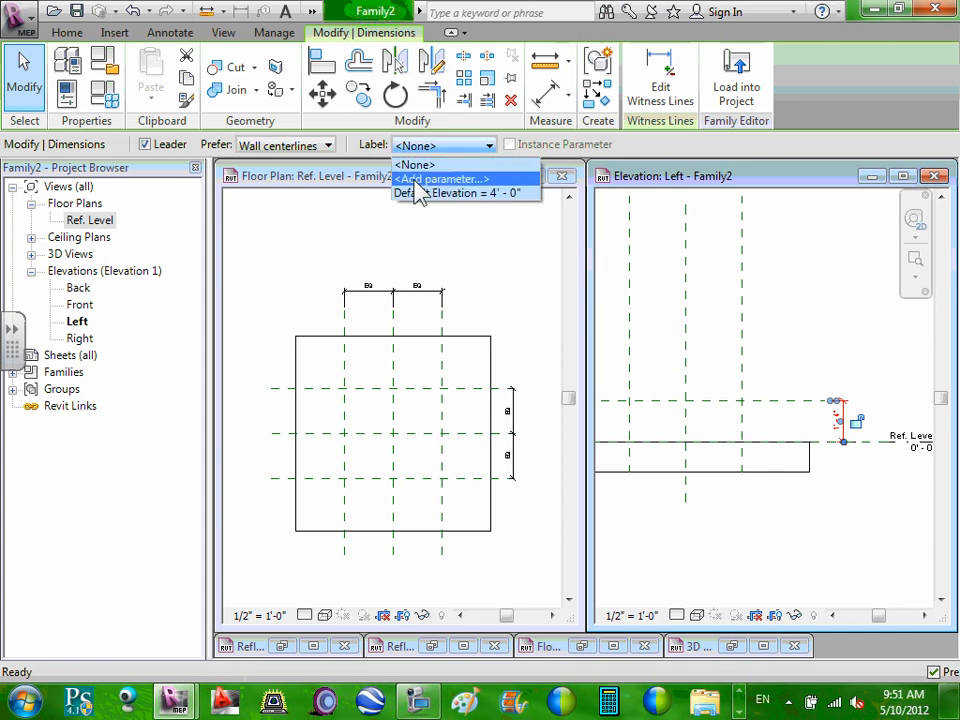
pyautogui.click(850, 377)
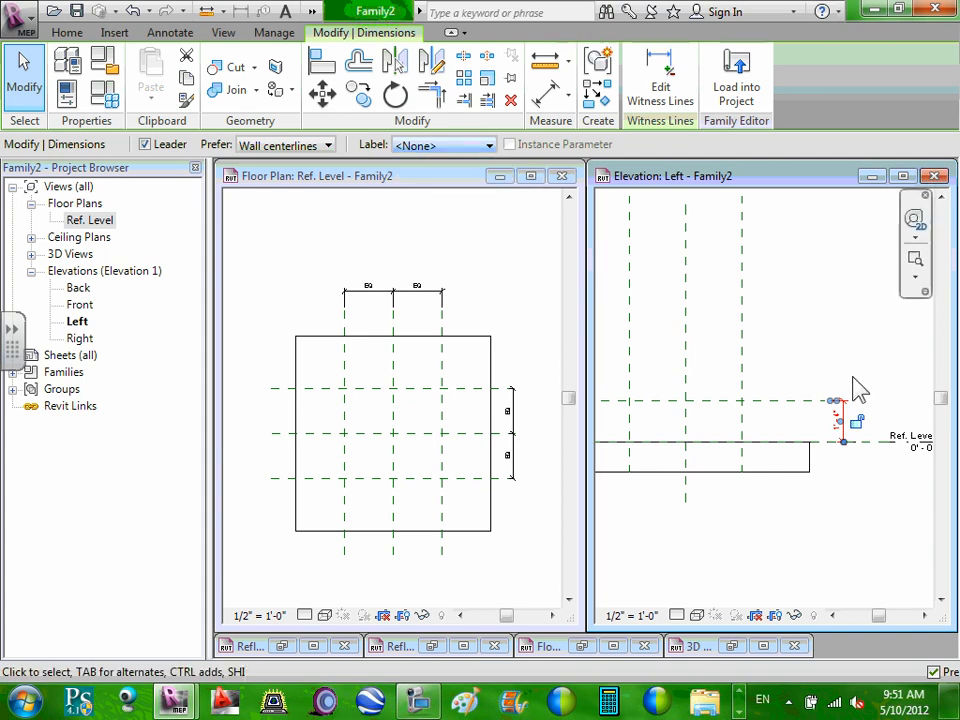
pyautogui.click(851, 405)
pyautogui.click(843, 405)
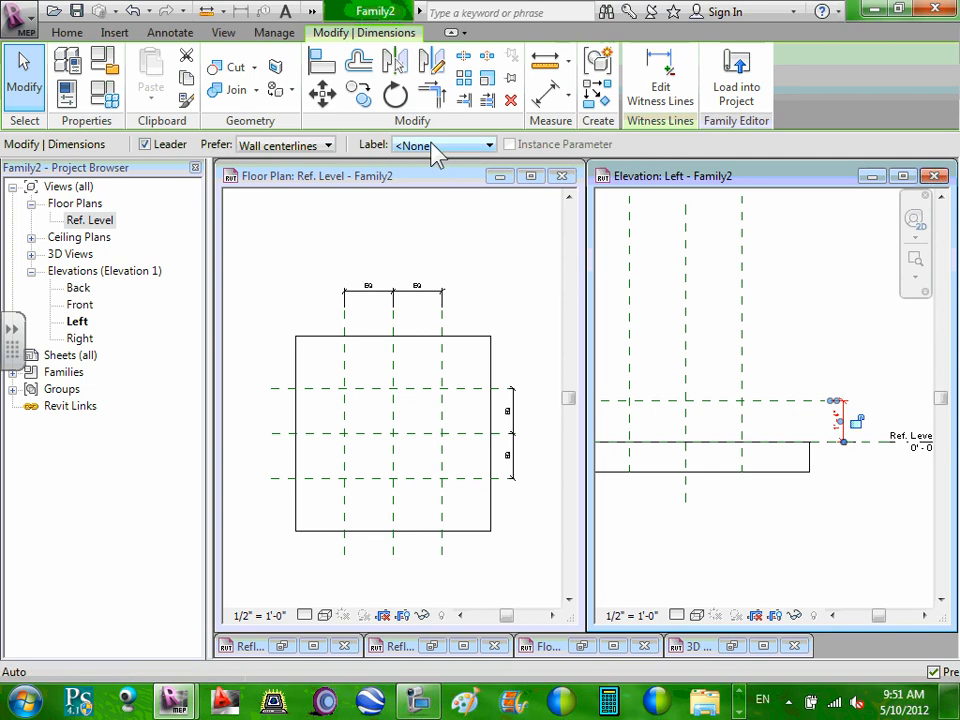
pyautogui.click(440, 146)
pyautogui.click(431, 180)
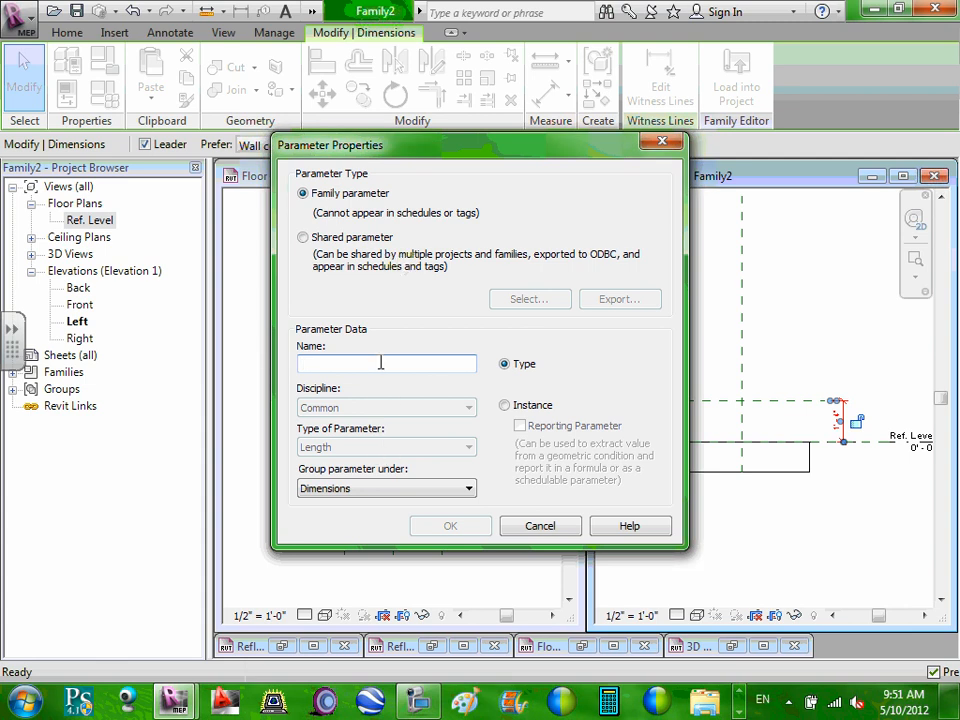
pyautogui.write('Depth')
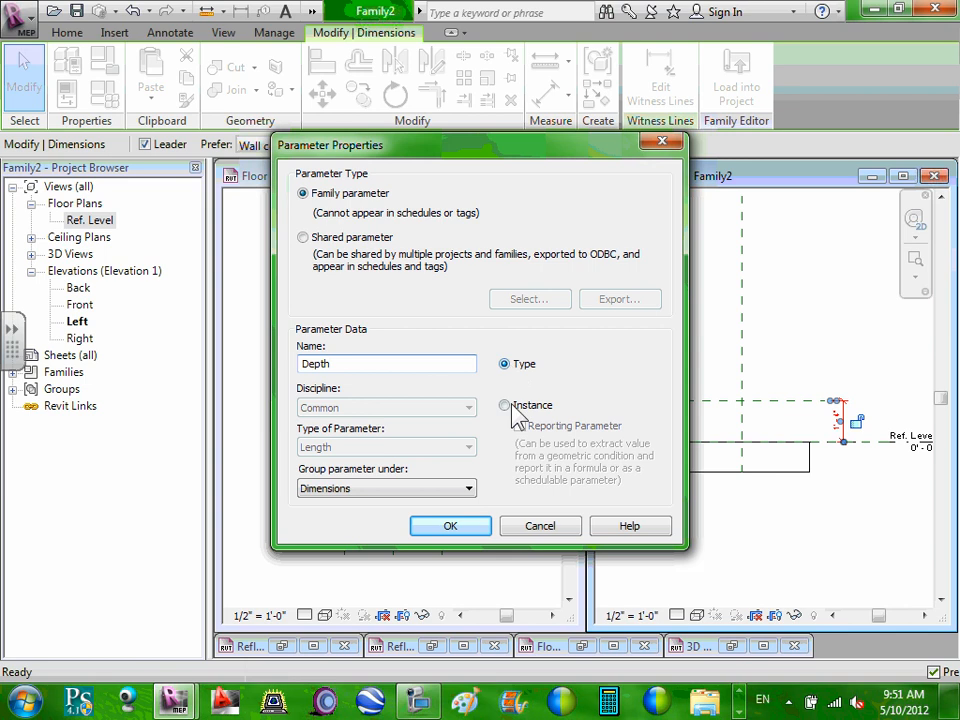
pyautogui.click(441, 527)
pyautogui.click(838, 470)
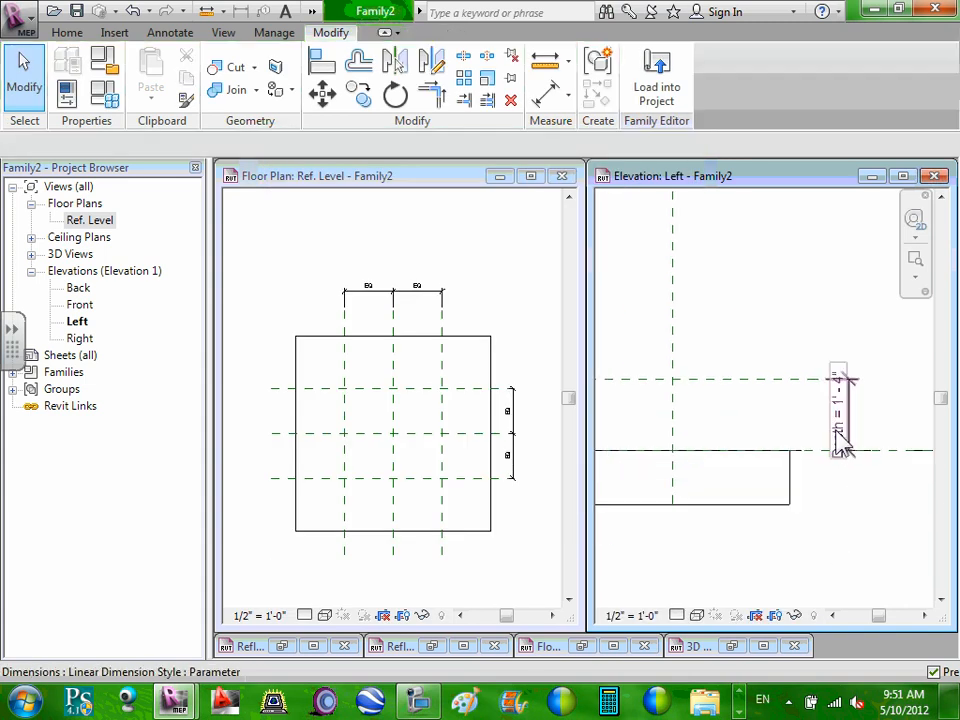
# Step: Flex the family by setting the Depth parameter to 4' 0" in Family Types and check the elevation
pyautogui.scroll(3, 838, 439)
pyautogui.scroll(-2, 819, 386)
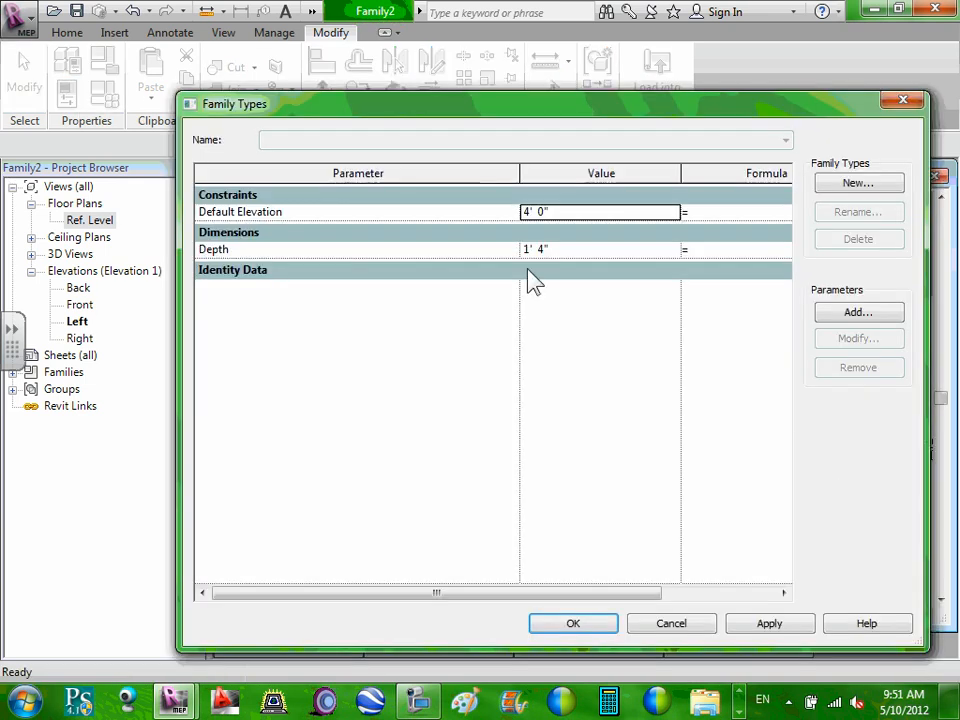
pyautogui.click(590, 248)
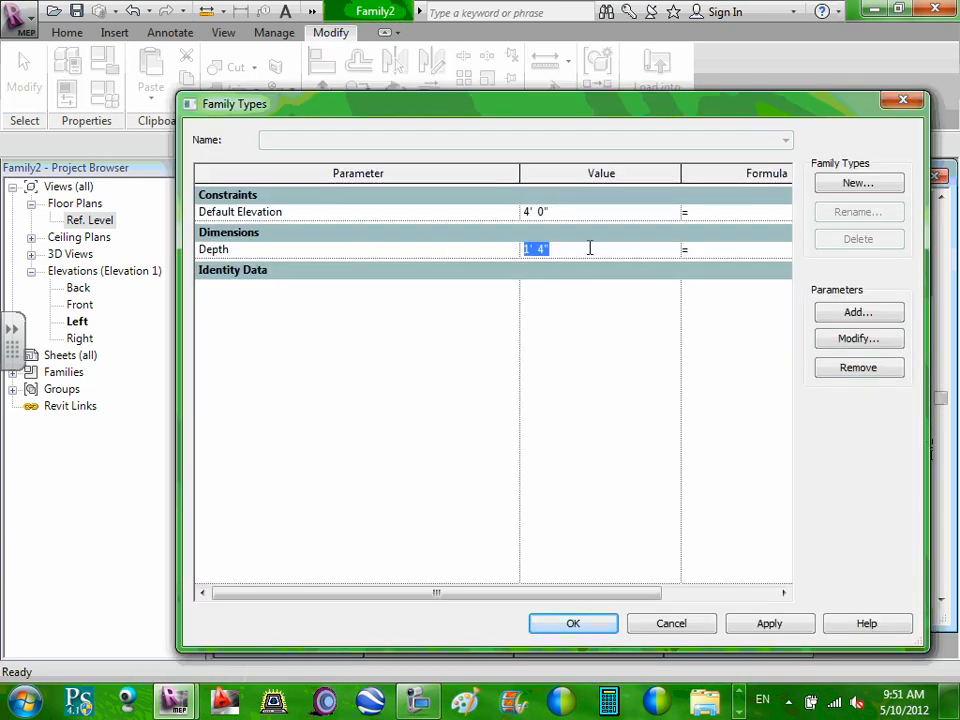
pyautogui.write('4')
pyautogui.press('Tab')
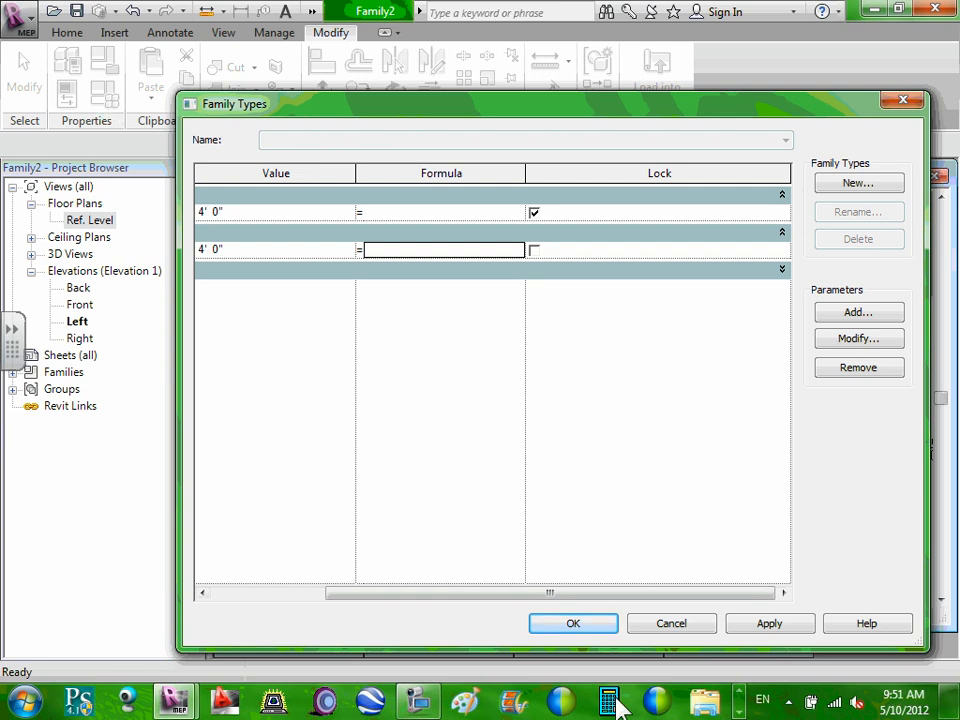
pyautogui.click(606, 632)
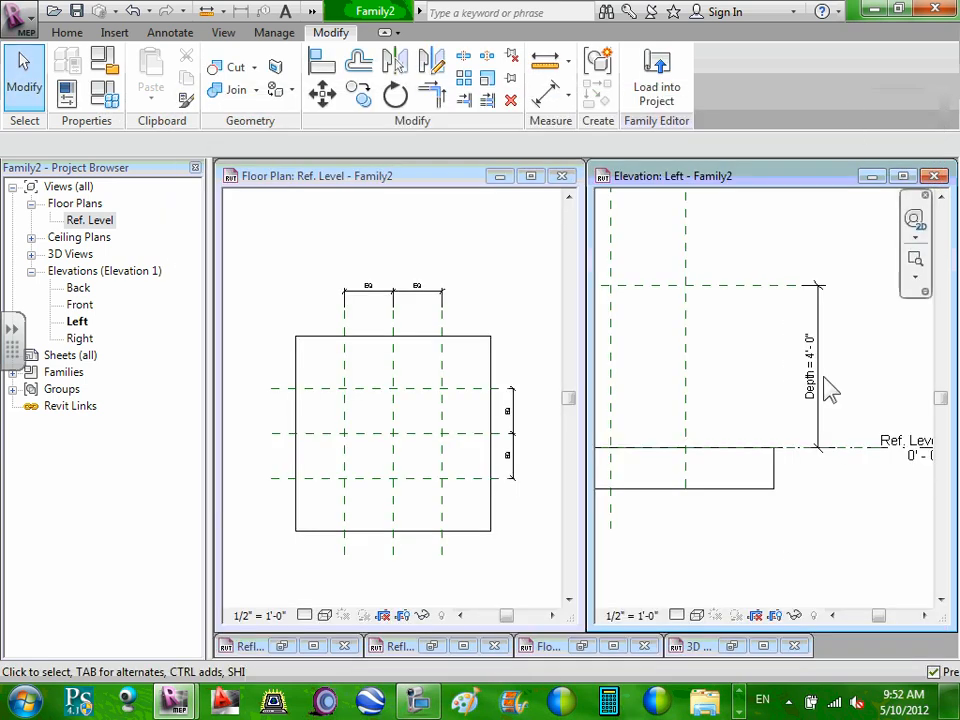
pyautogui.scroll(-3, 814, 471)
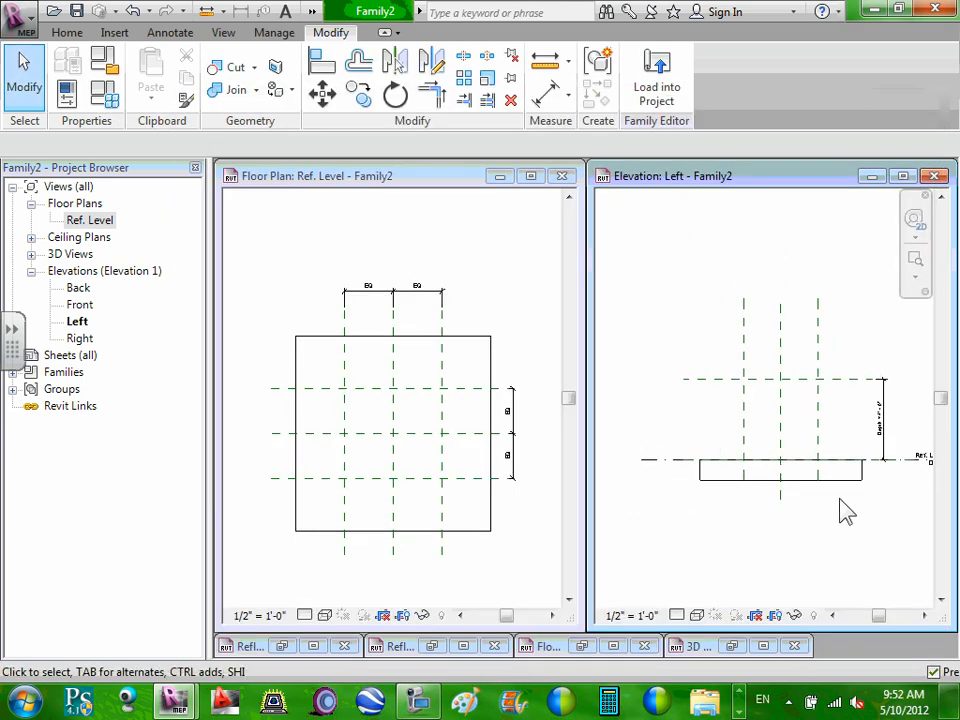
pyautogui.scroll(2, 845, 510)
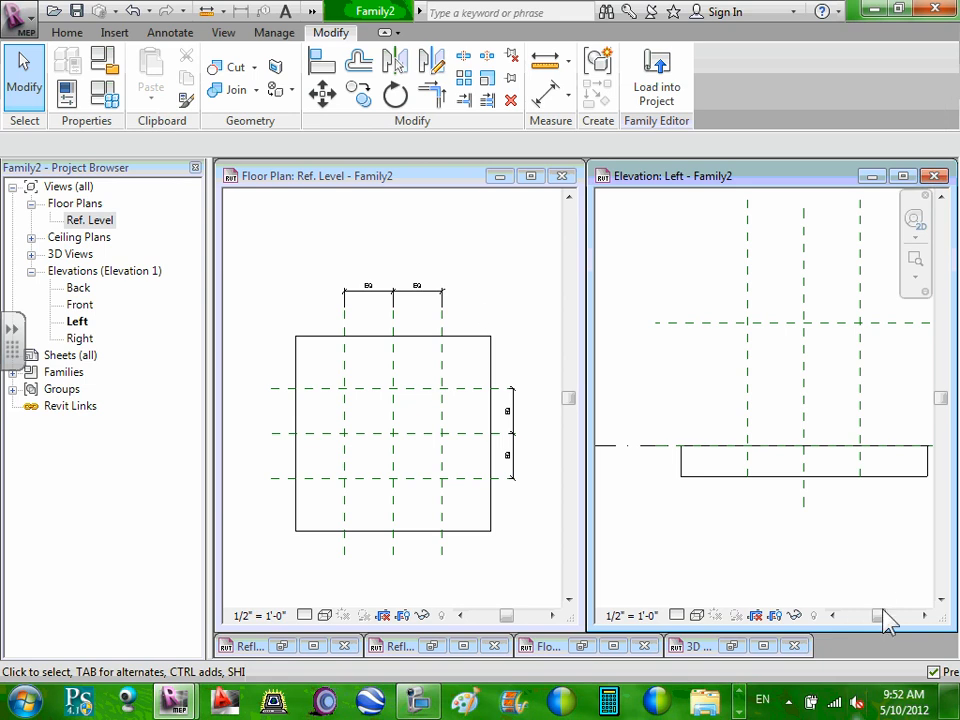
pyautogui.moveTo(853, 579); pyautogui.dragTo(703, 569, button='middle')
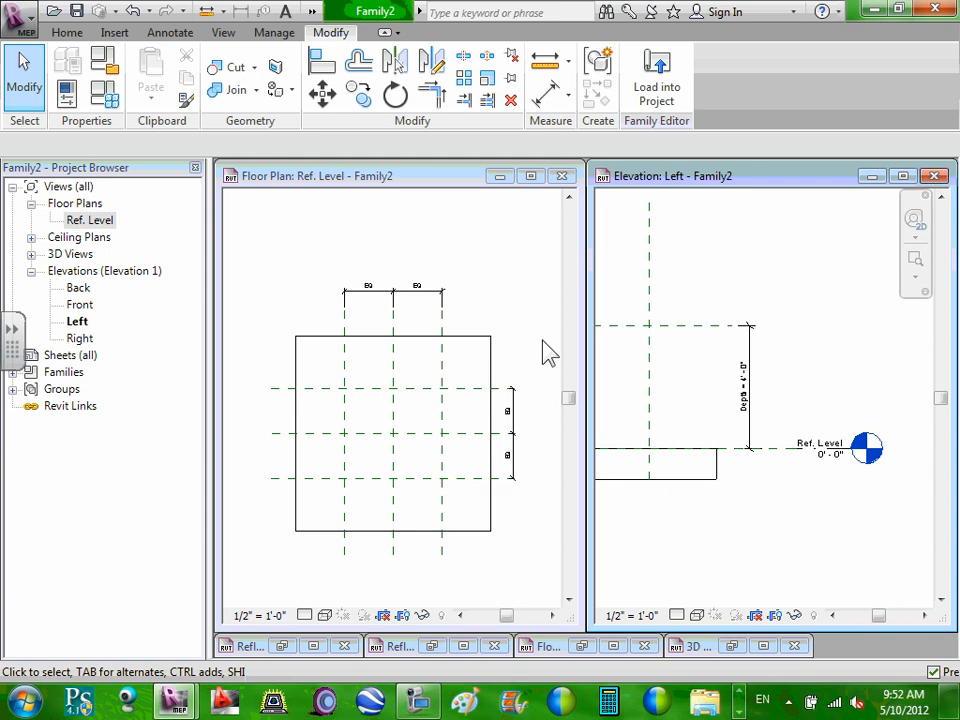
# Step: Try to apply a negative Depth value of -6' 0" in Family Types
pyautogui.click(104, 96)
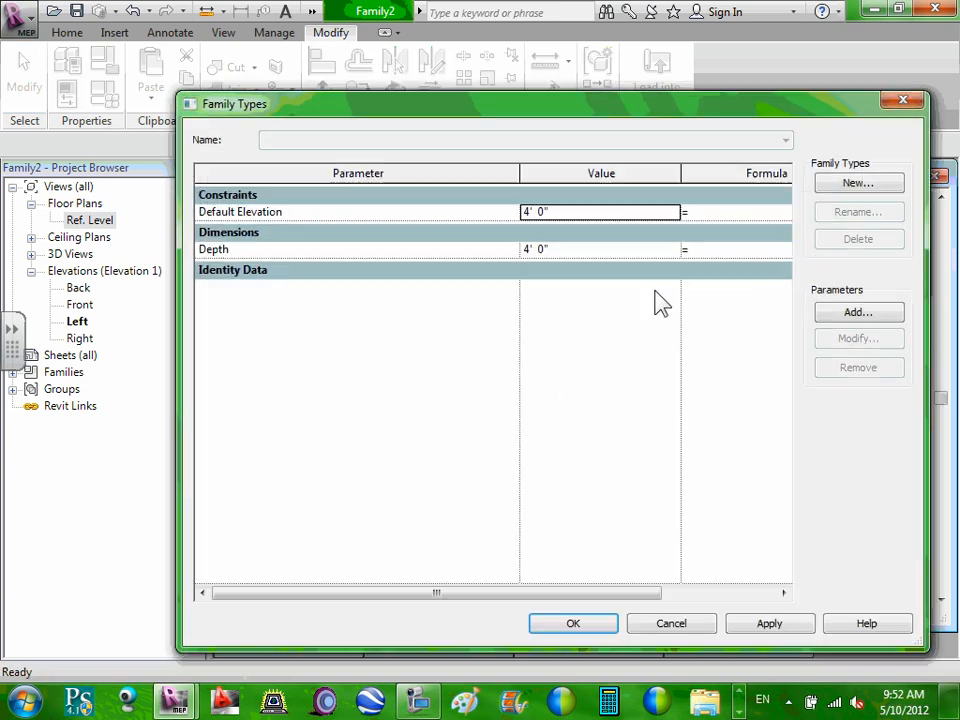
pyautogui.click(570, 252)
pyautogui.write('-6')
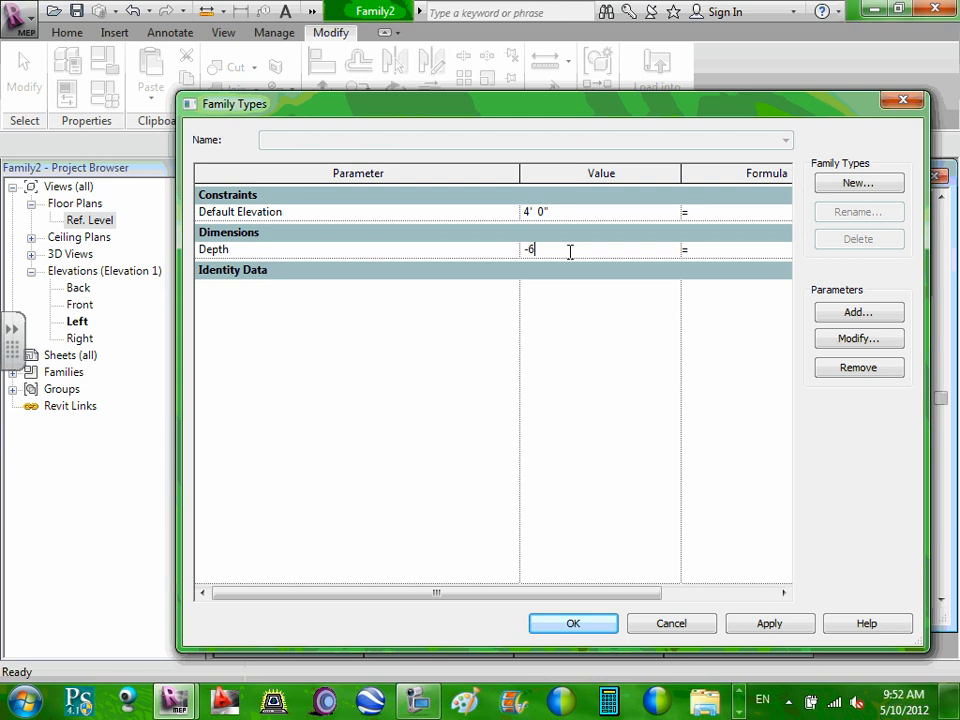
pyautogui.press('Tab')
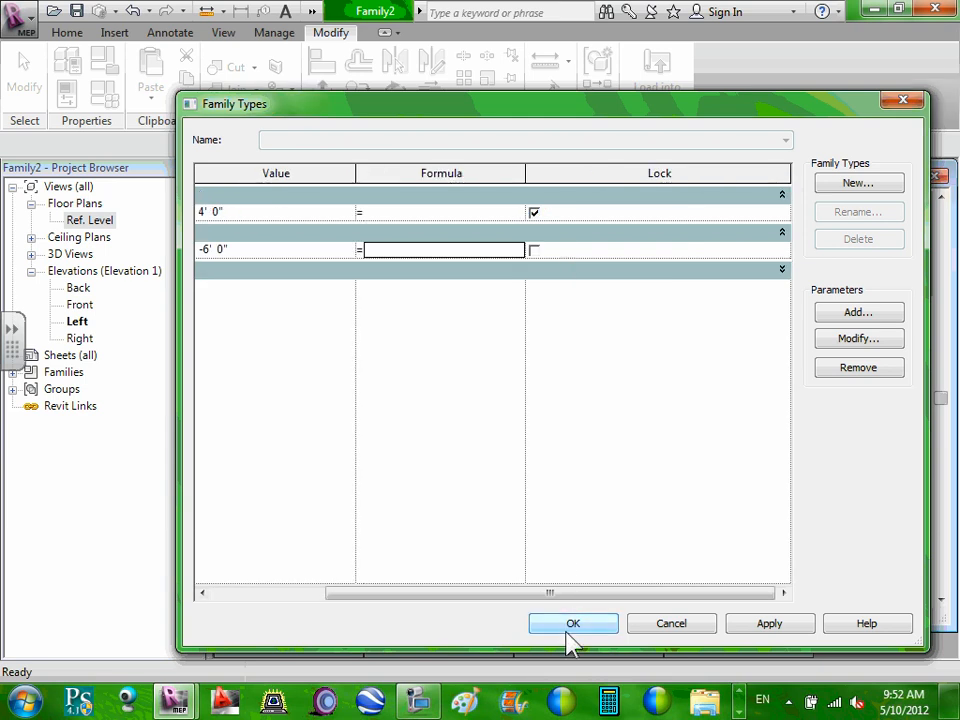
pyautogui.click(766, 623)
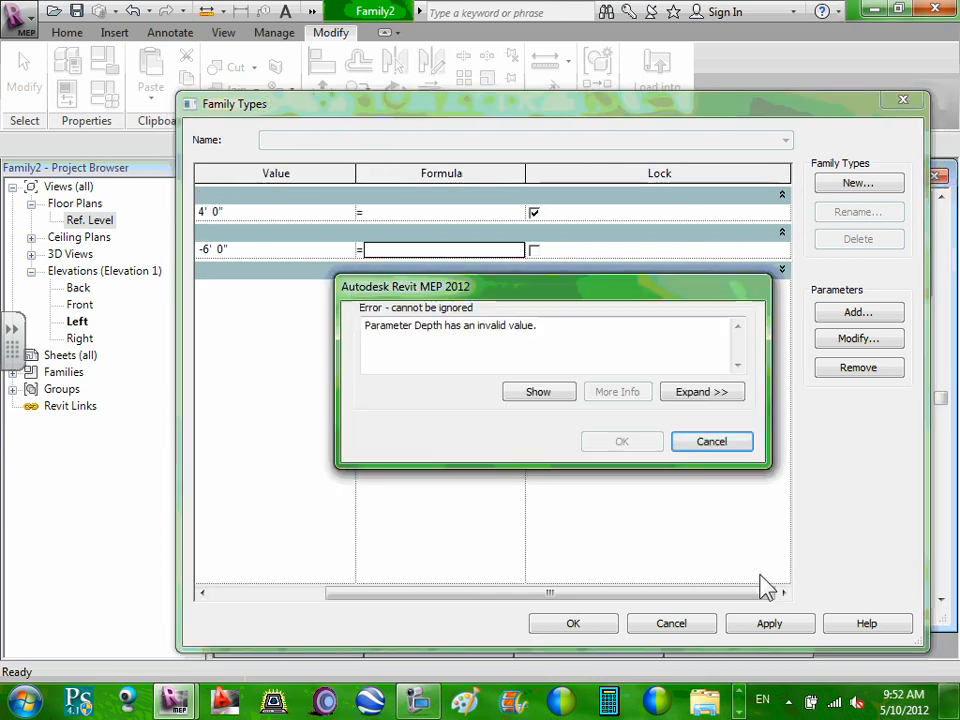
pyautogui.click(697, 441)
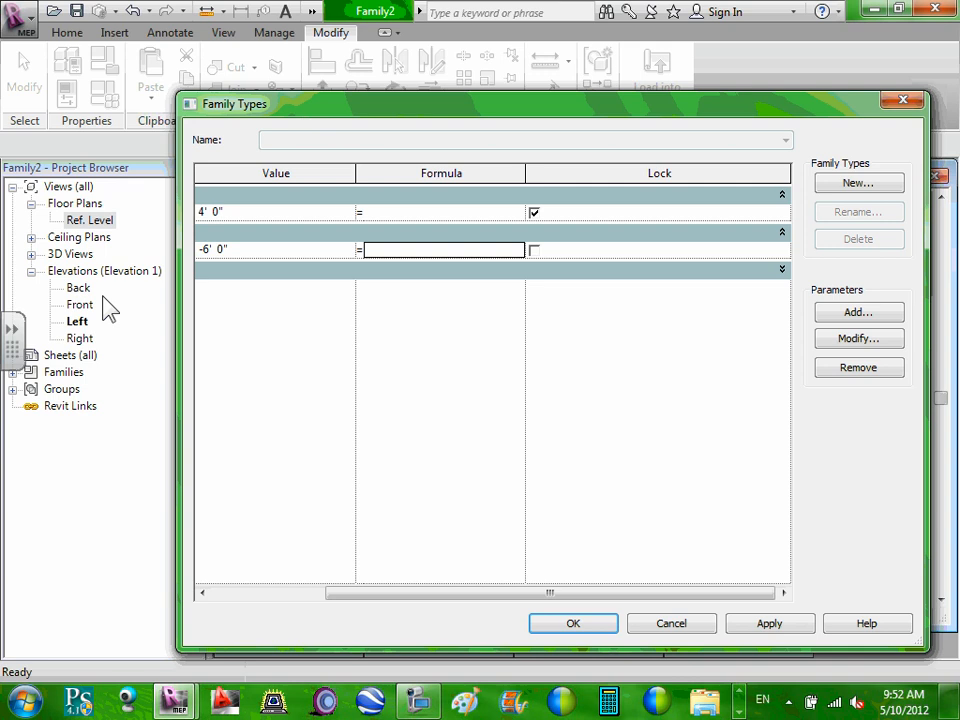
# Step: Set the Depth parameter to 2' 0" in Family Types and accept the change
pyautogui.click(234, 248)
pyautogui.moveTo(248, 250); pyautogui.dragTo(191, 251)
pyautogui.doubleClick(203, 253)
pyautogui.click(248, 254)
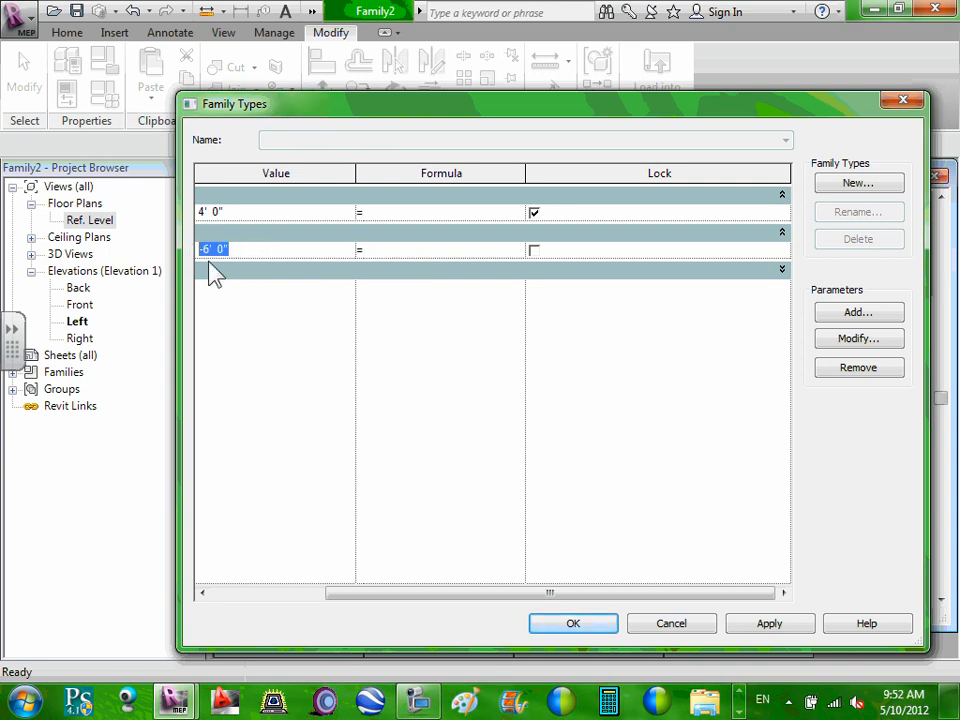
pyautogui.write('2')
pyautogui.press('Tab')
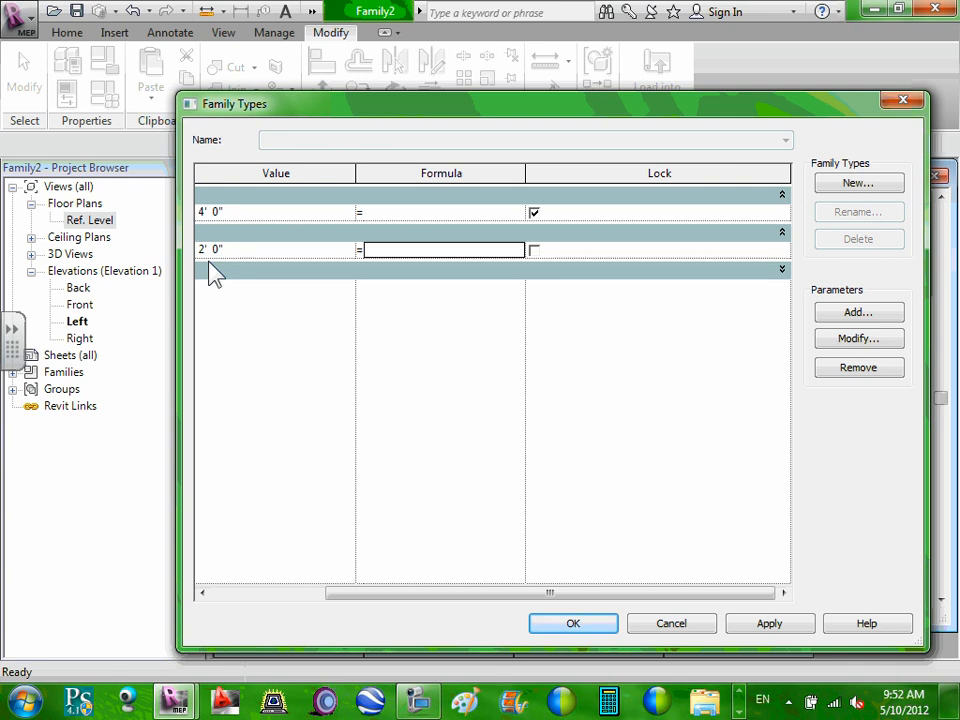
pyautogui.click(594, 623)
# Step: Examine the Depth reference plane and its position relative to the Ref. Level and the box in the Left elevation
pyautogui.scroll(-3, 662, 529)
pyautogui.moveTo(662, 530); pyautogui.dragTo(787, 521, button='middle')
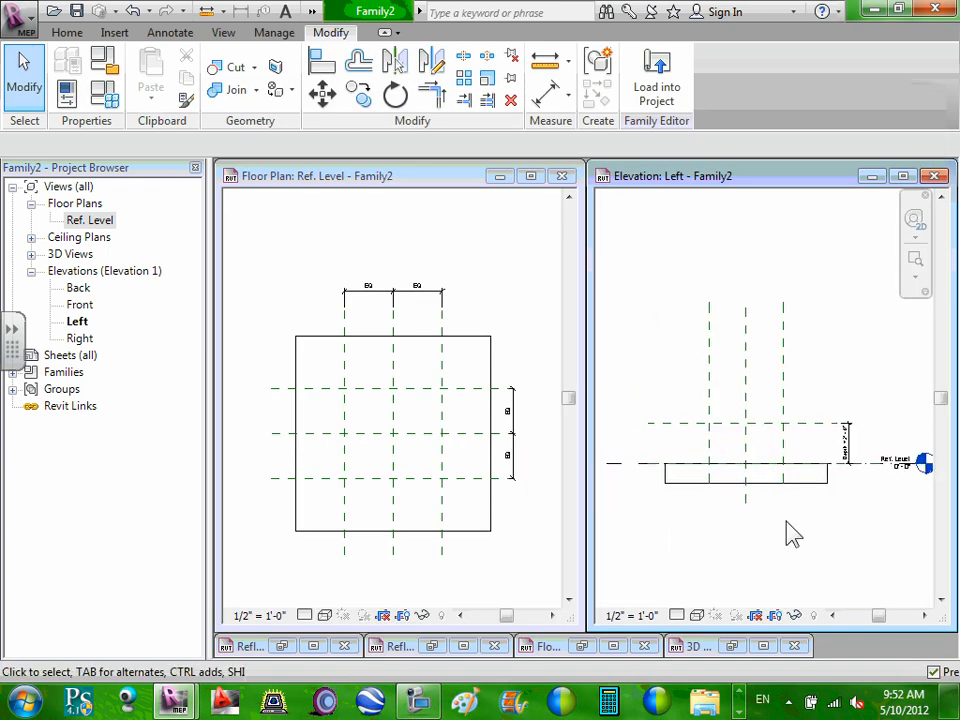
pyautogui.scroll(2, 787, 521)
pyautogui.scroll(2, 830, 497)
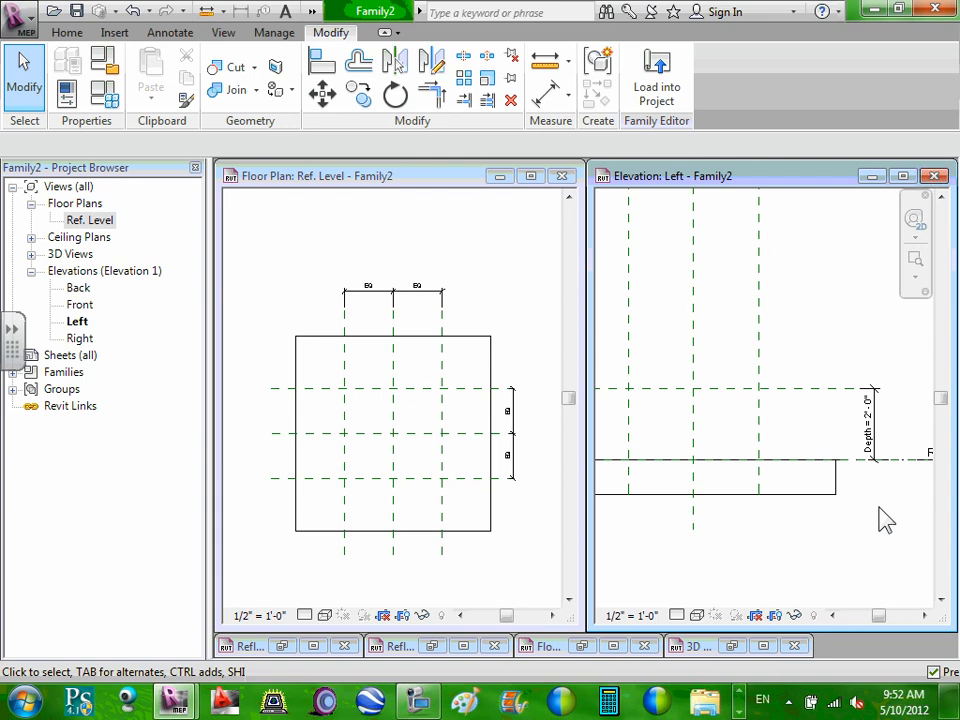
pyautogui.moveTo(880, 520); pyautogui.dragTo(868, 543, button='middle')
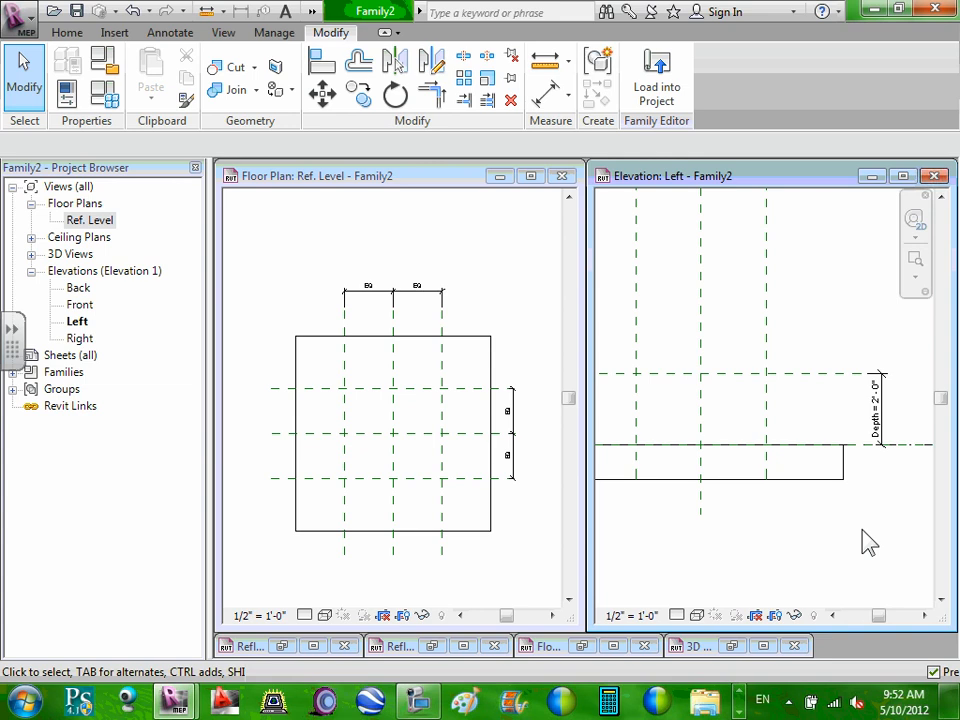
pyautogui.moveTo(860, 543)
pyautogui.mouseDown(button='middle')
pyautogui.moveTo(849, 546)
pyautogui.moveTo(857, 553)
pyautogui.mouseUp(button='middle')
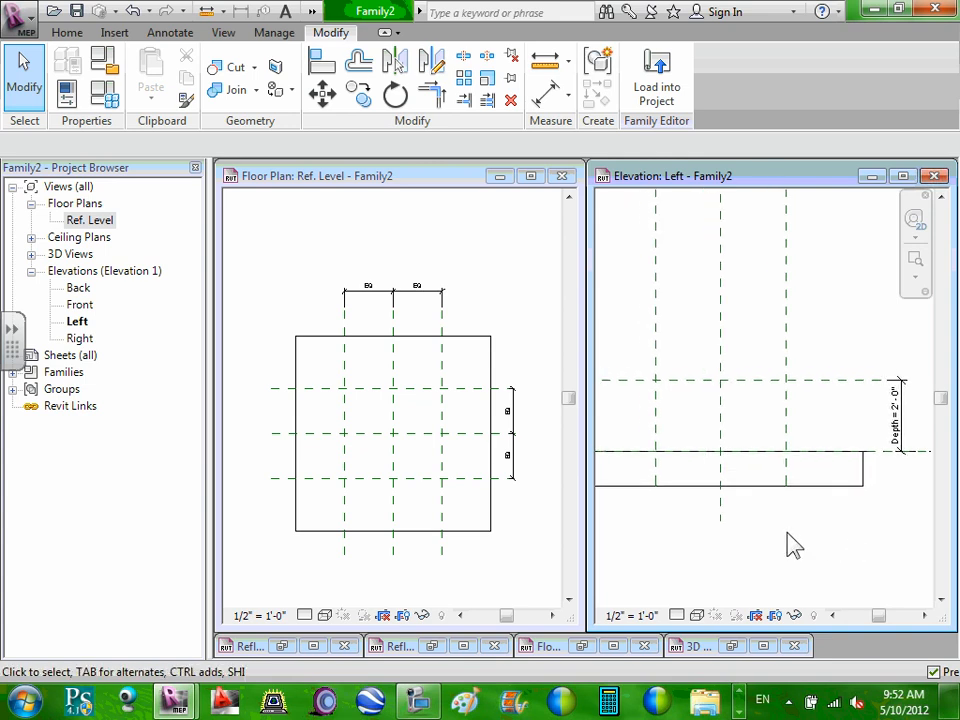
pyautogui.scroll(-2, 790, 545)
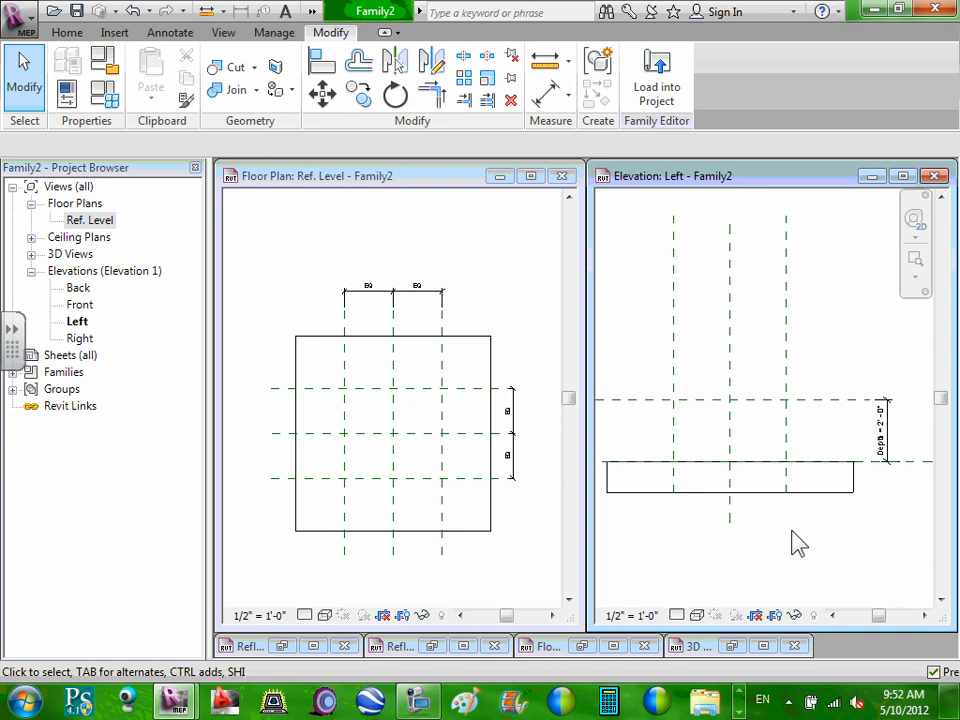
pyautogui.scroll(2, 822, 440)
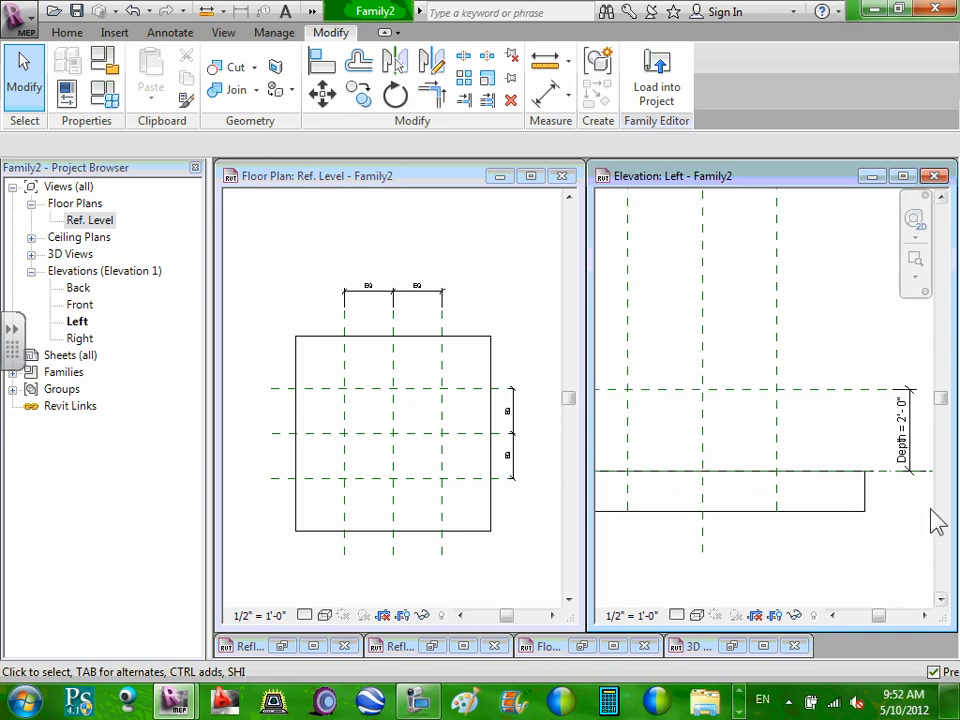
pyautogui.moveTo(936, 518); pyautogui.dragTo(864, 505, button='middle')
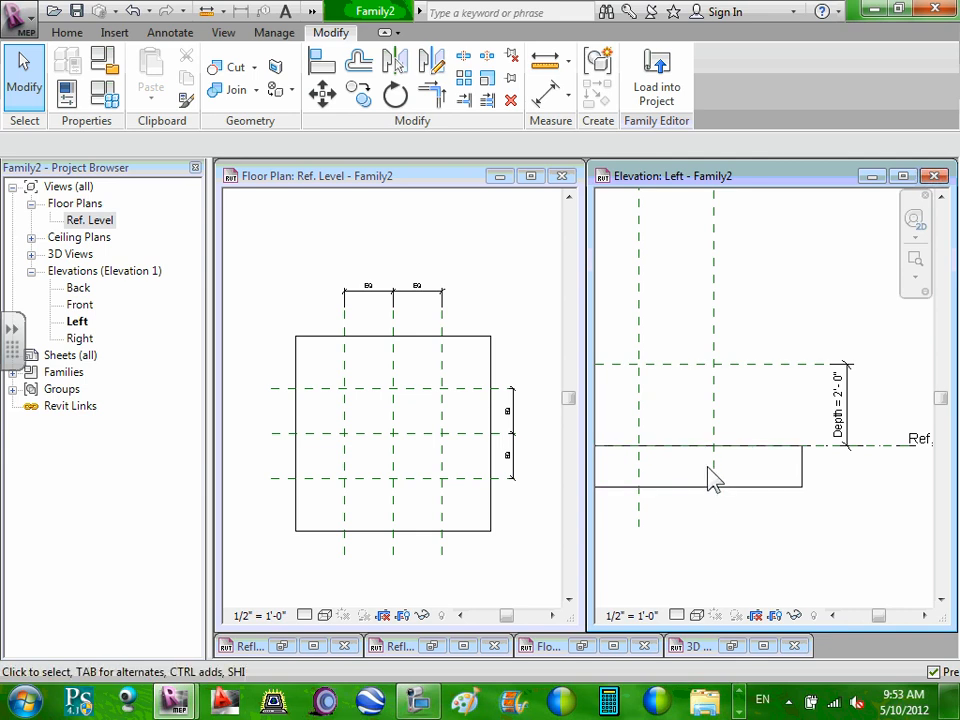
pyautogui.click(688, 364)
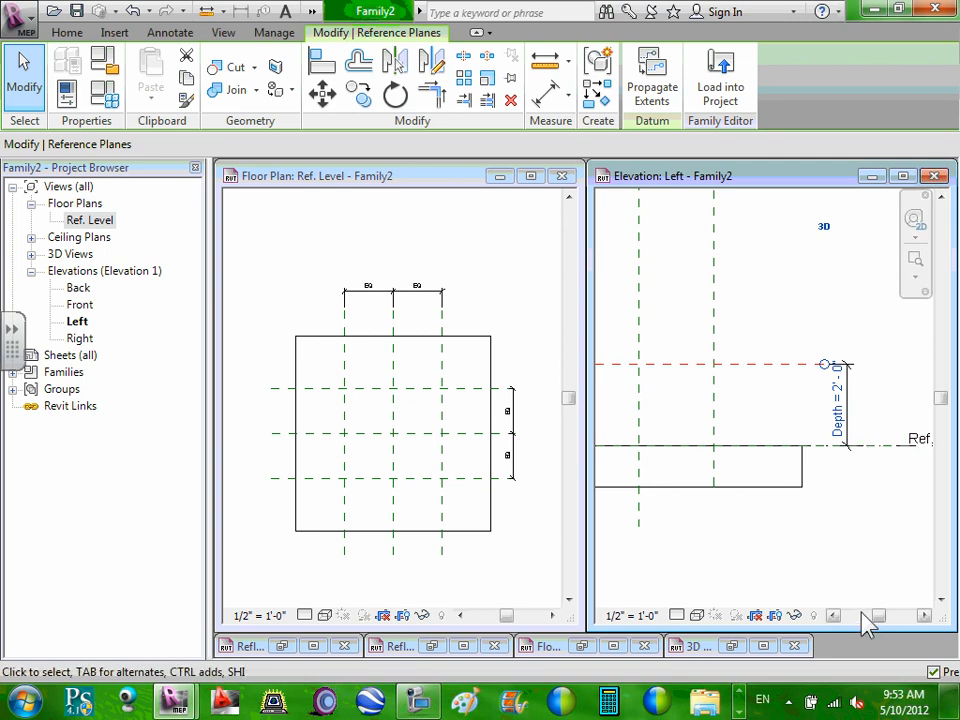
pyautogui.scroll(-1, 870, 525)
pyautogui.click(882, 527)
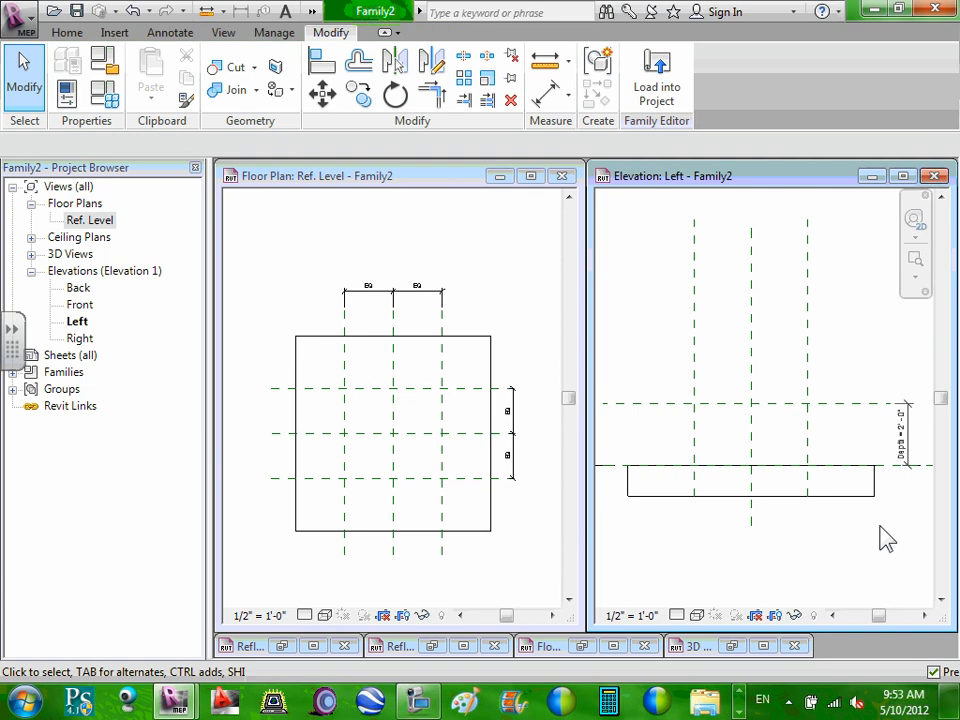
# Step: Place an aligned dimension between the two outer vertical reference planes in the Ref. Level floor plan, above the EQ dimensions
pyautogui.click(524, 333)
pyautogui.scroll(2, 443, 403)
pyautogui.moveTo(446, 433); pyautogui.dragTo(489, 429, button='middle')
pyautogui.moveTo(457, 288); pyautogui.dragTo(381, 268, button='middle')
pyautogui.moveTo(426, 345); pyautogui.dragTo(467, 364, button='middle')
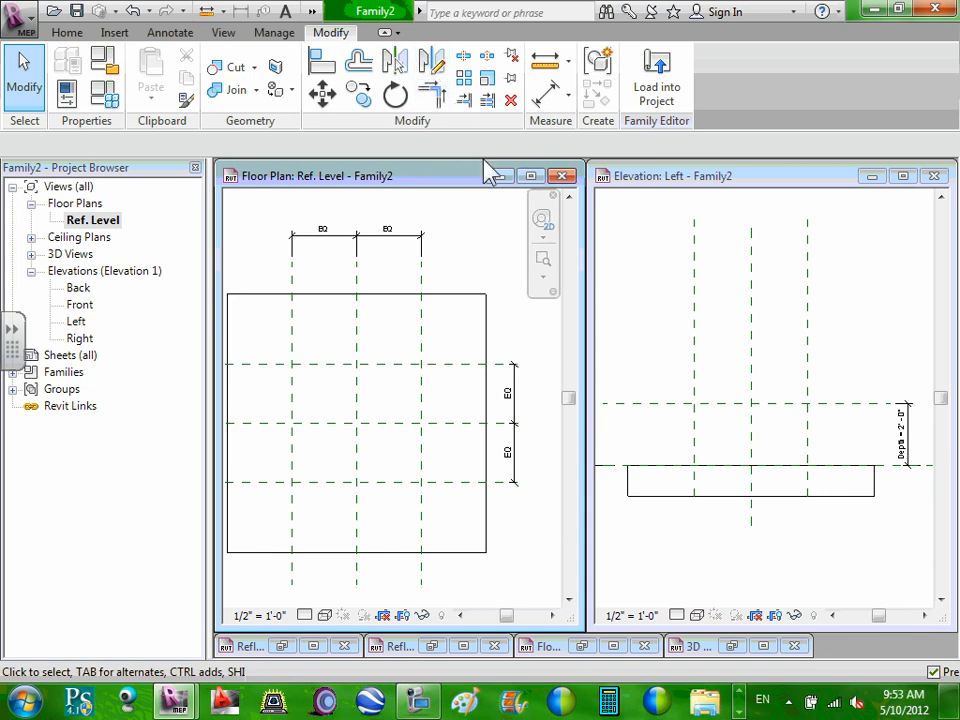
pyautogui.press('d')
pyautogui.press('i')
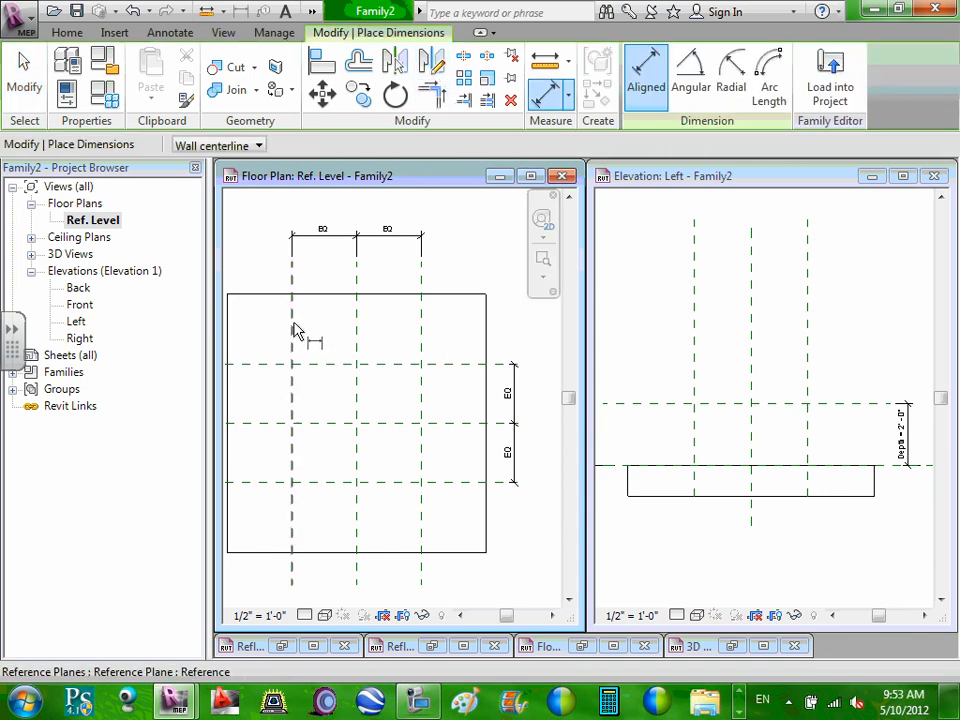
pyautogui.click(293, 330)
pyautogui.click(421, 330)
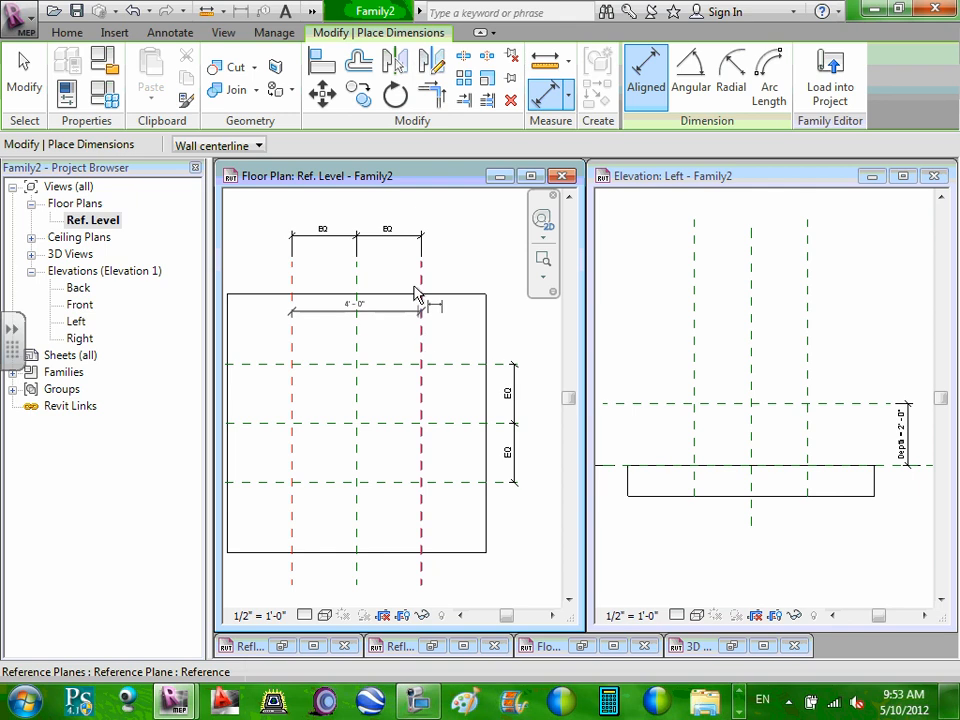
pyautogui.click(401, 221)
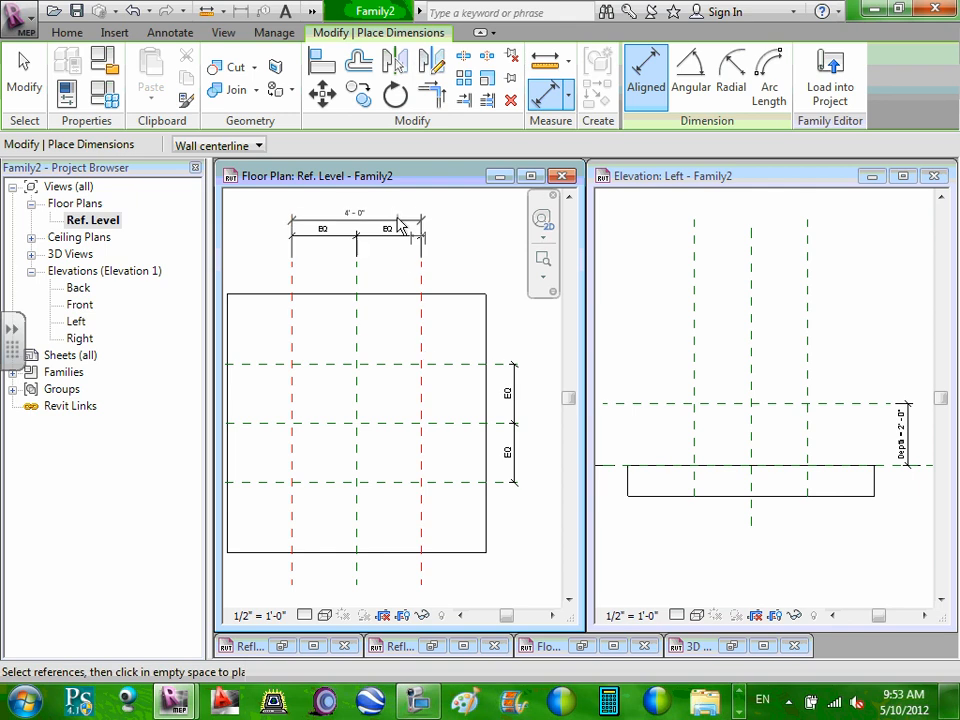
# Step: Place an aligned dimension between the two outer horizontal reference planes in the floor plan, outside the EQ dimensions
pyautogui.click(467, 365)
pyautogui.click(471, 484)
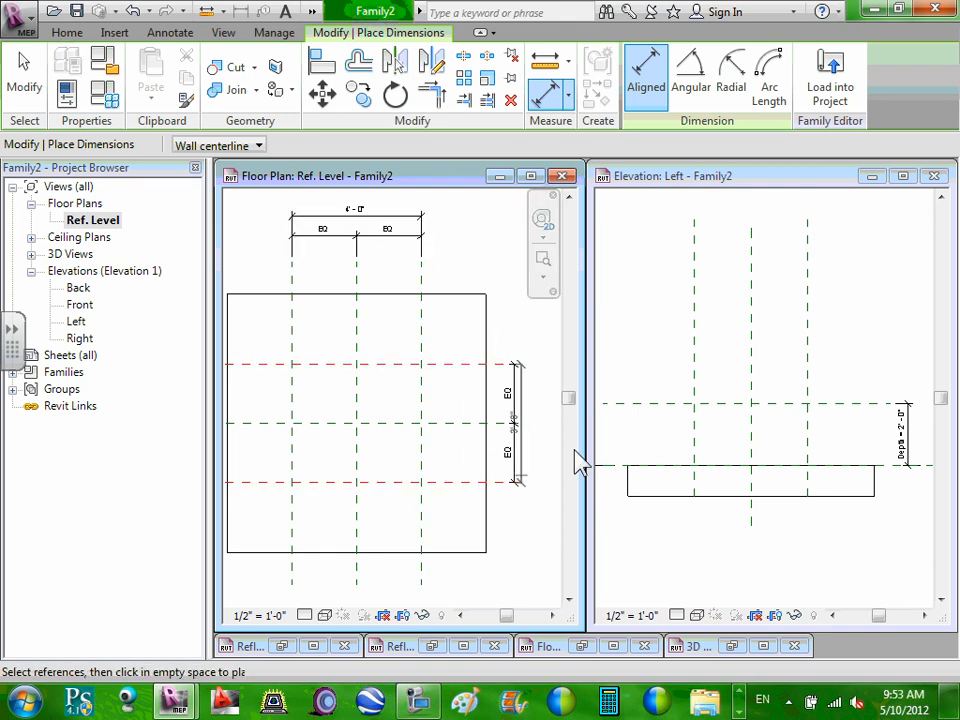
pyautogui.click(536, 434)
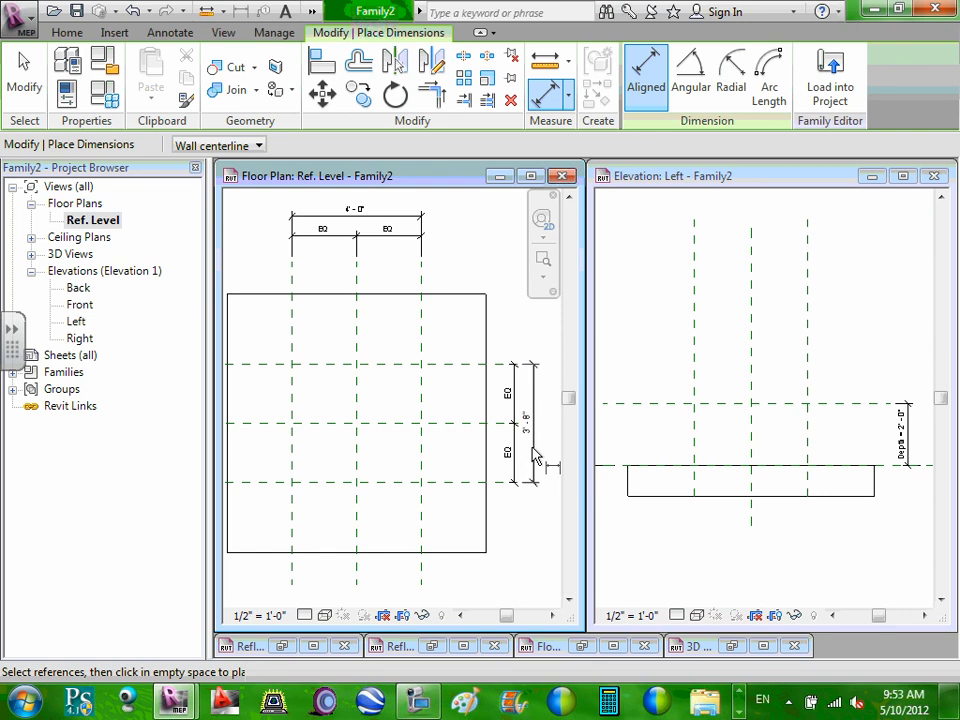
# Step: Label the overall dimension between the outer vertical reference planes with a new family type parameter named Length
pyautogui.press('Escape')
pyautogui.press('Escape')
pyautogui.click(422, 232)
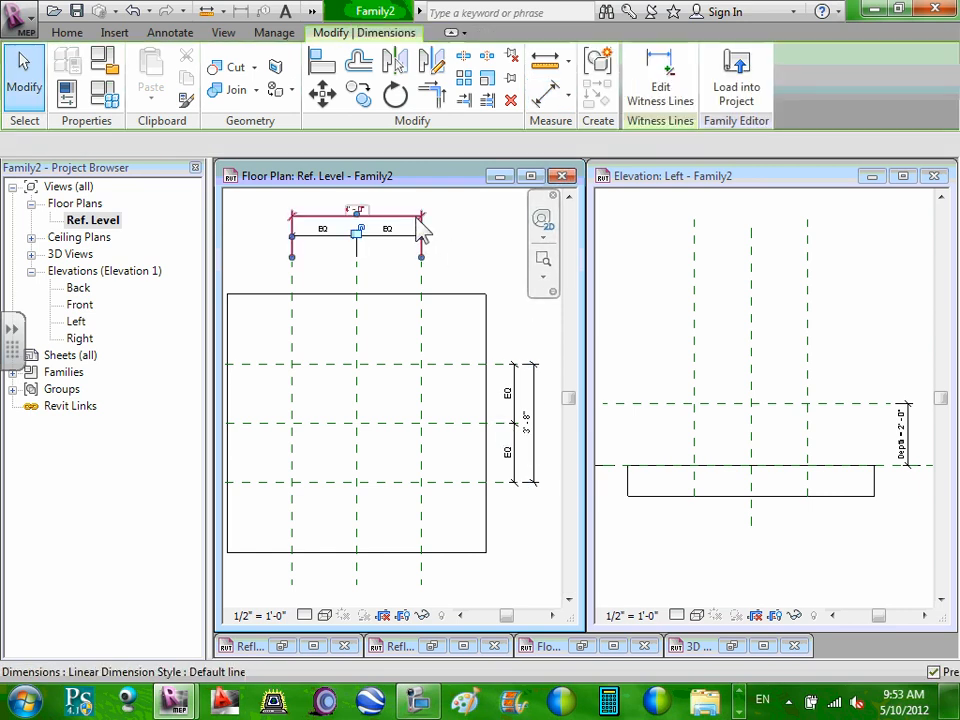
pyautogui.click(425, 146)
pyautogui.click(427, 180)
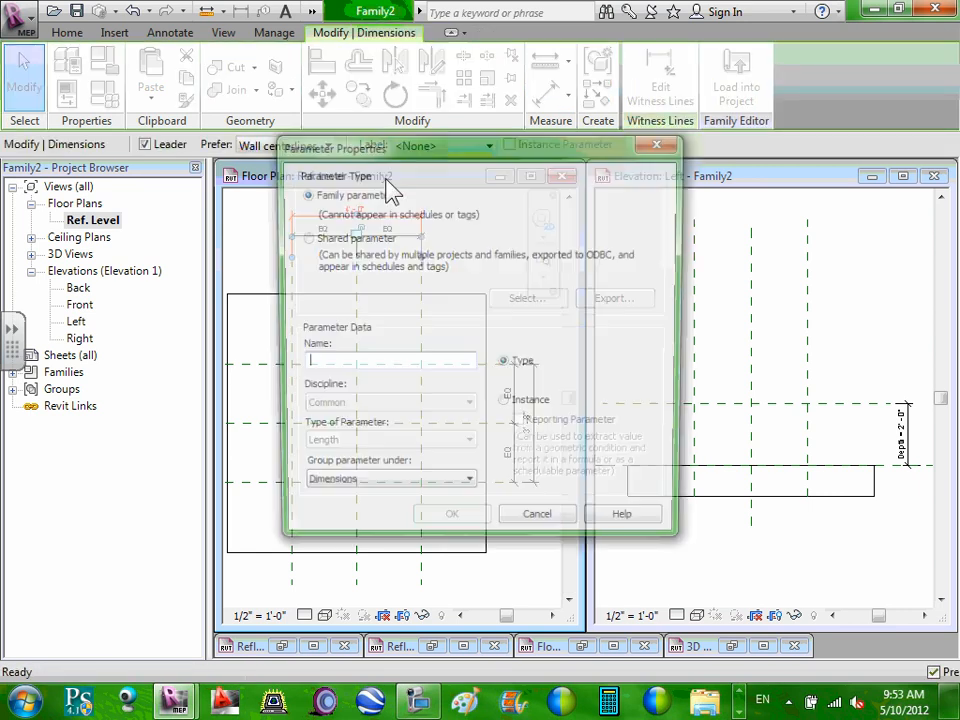
pyautogui.write('Length')
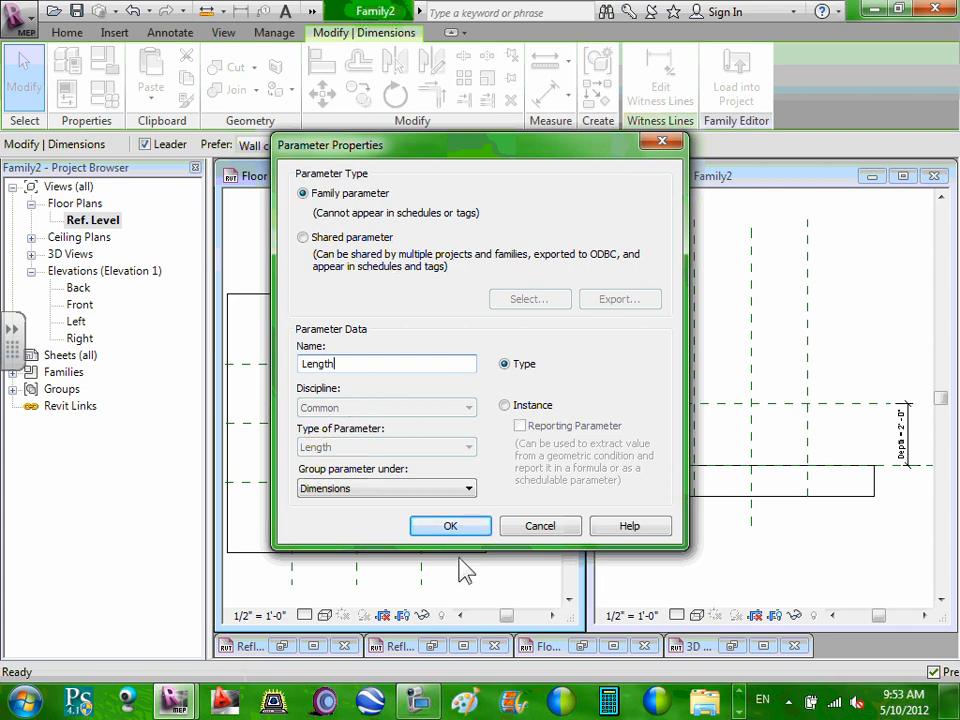
pyautogui.click(452, 527)
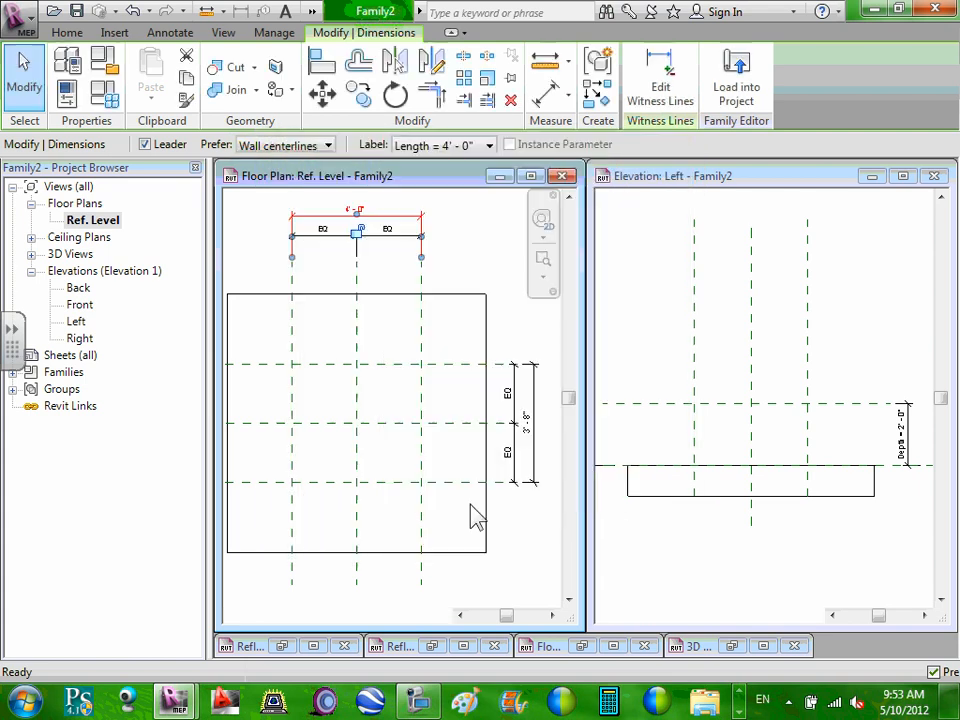
# Step: Label the overall dimension between the outer horizontal reference planes with a new family type parameter named width
pyautogui.click(532, 395)
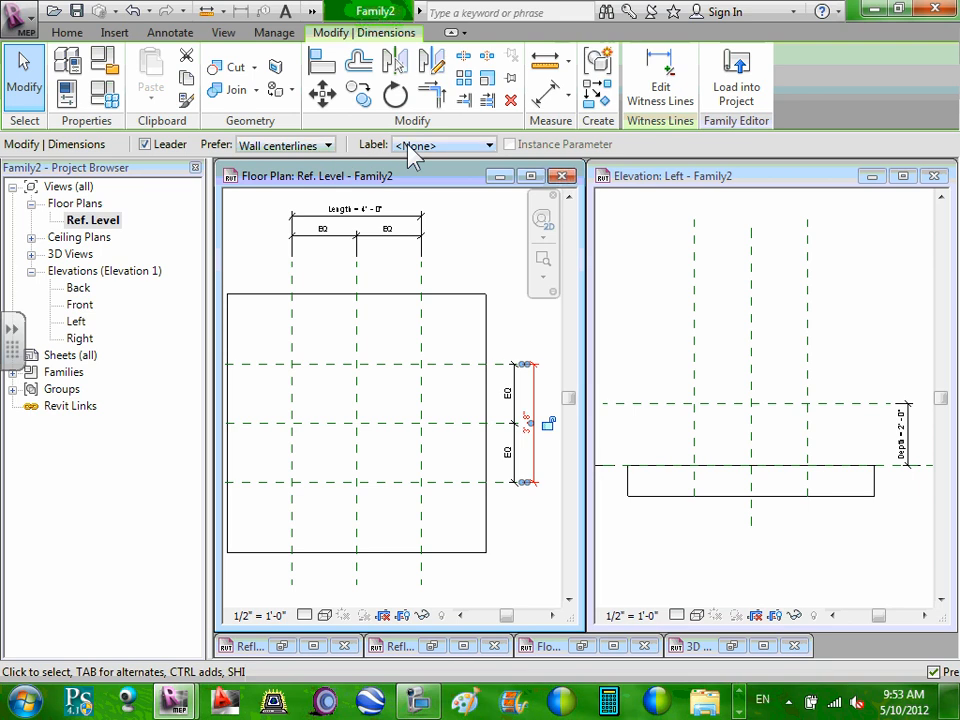
pyautogui.click(410, 146)
pyautogui.click(420, 179)
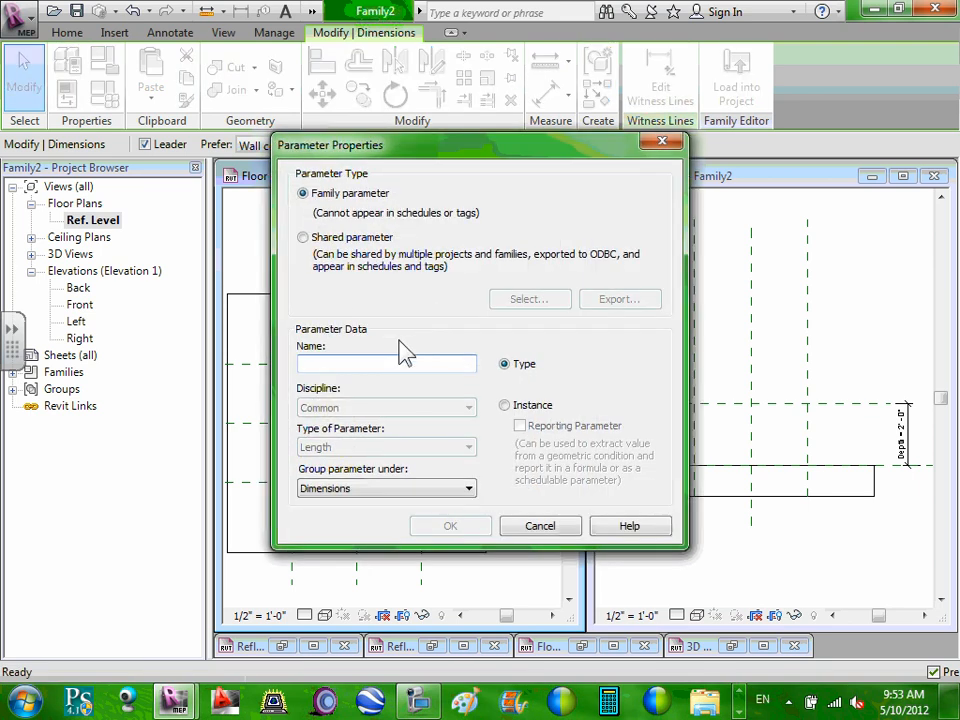
pyautogui.write('width')
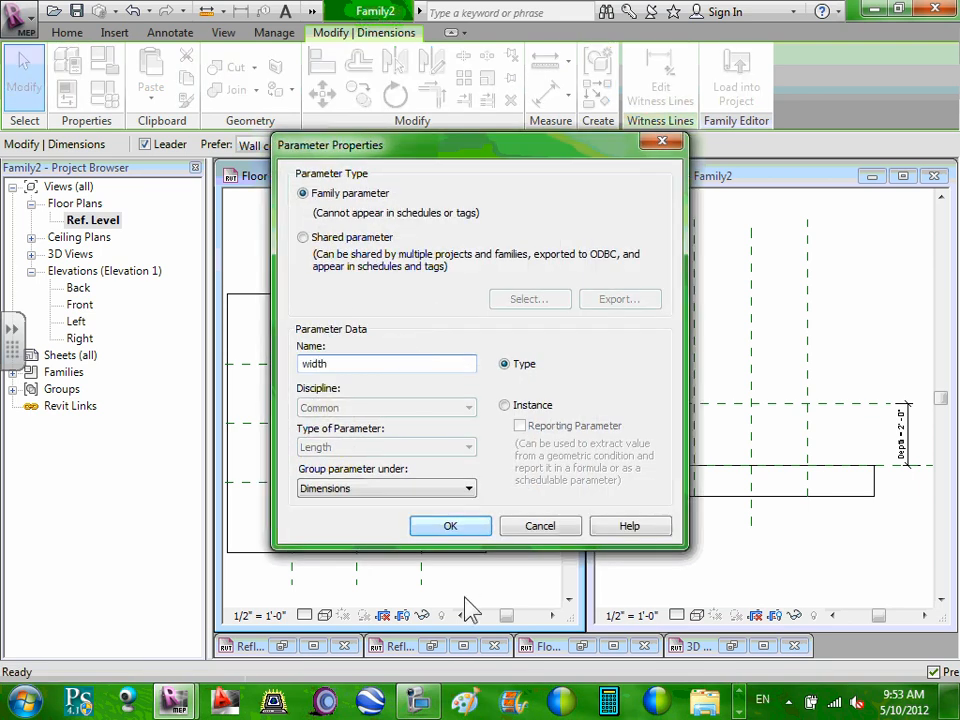
pyautogui.click(472, 529)
pyautogui.click(531, 549)
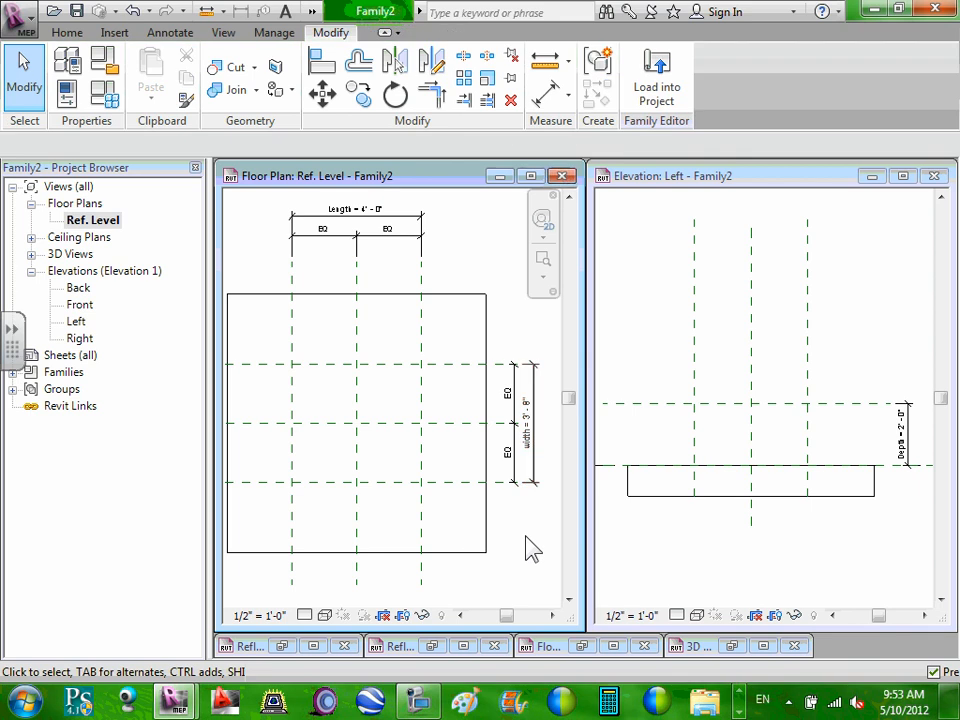
# Step: Set both the width and Length parameters to 2' 0" in Family Types and accept the changes
pyautogui.scroll(-2, 525, 536)
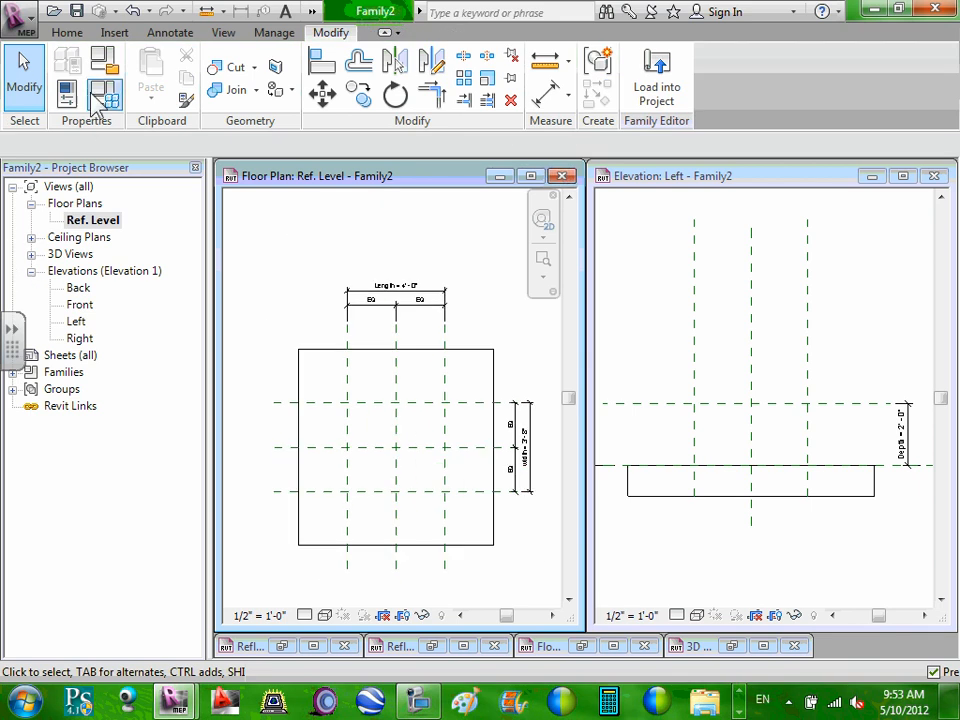
pyautogui.click(70, 68)
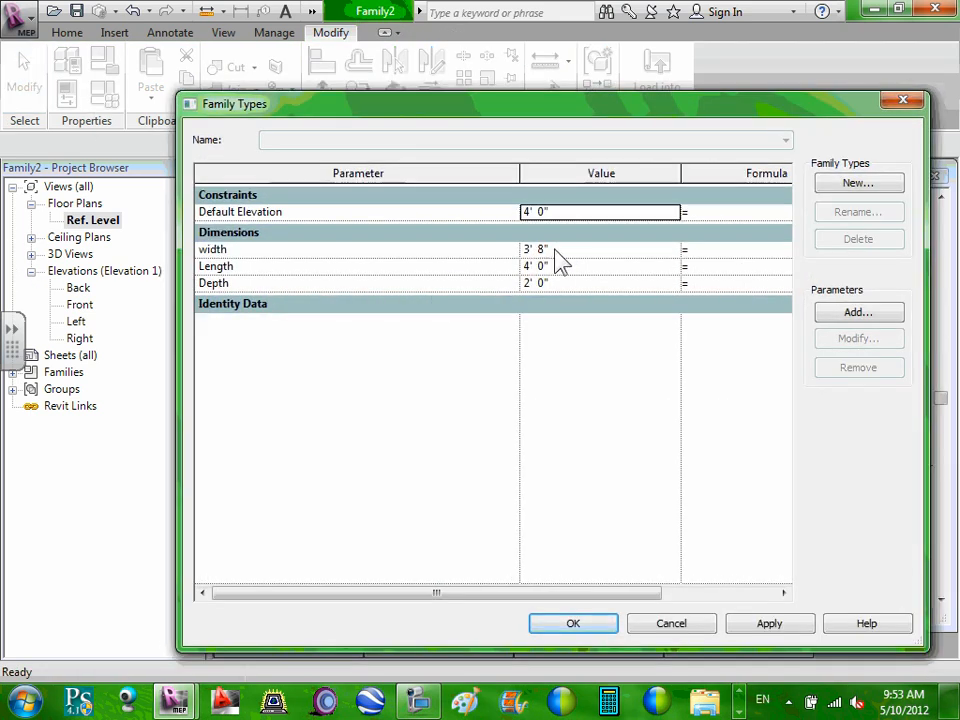
pyautogui.click(556, 249)
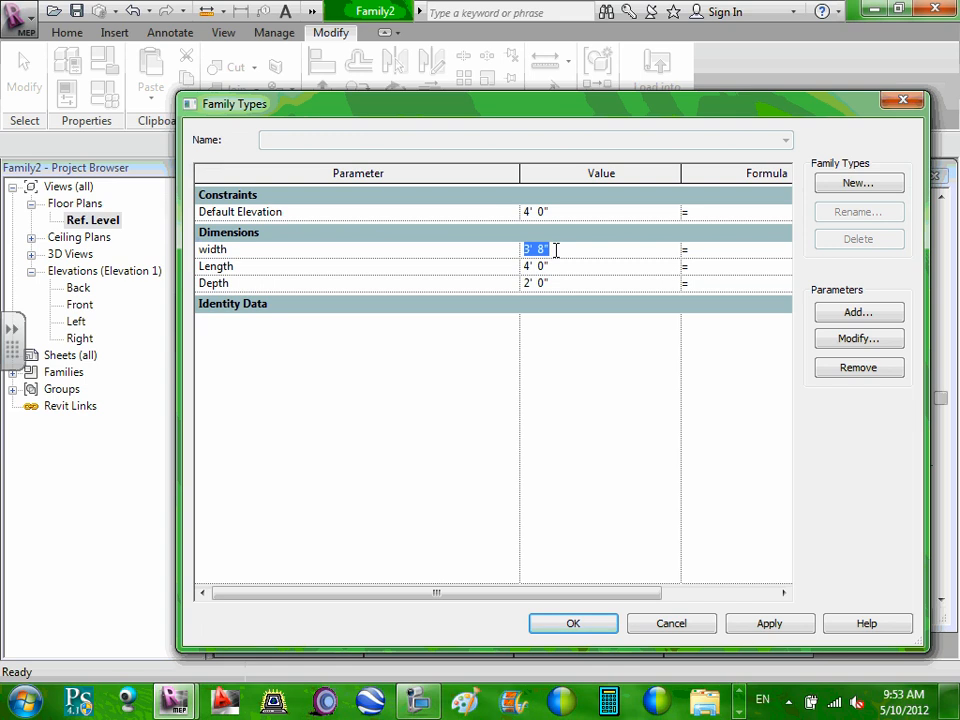
pyautogui.write('2')
pyautogui.click(561, 267)
pyautogui.write('2')
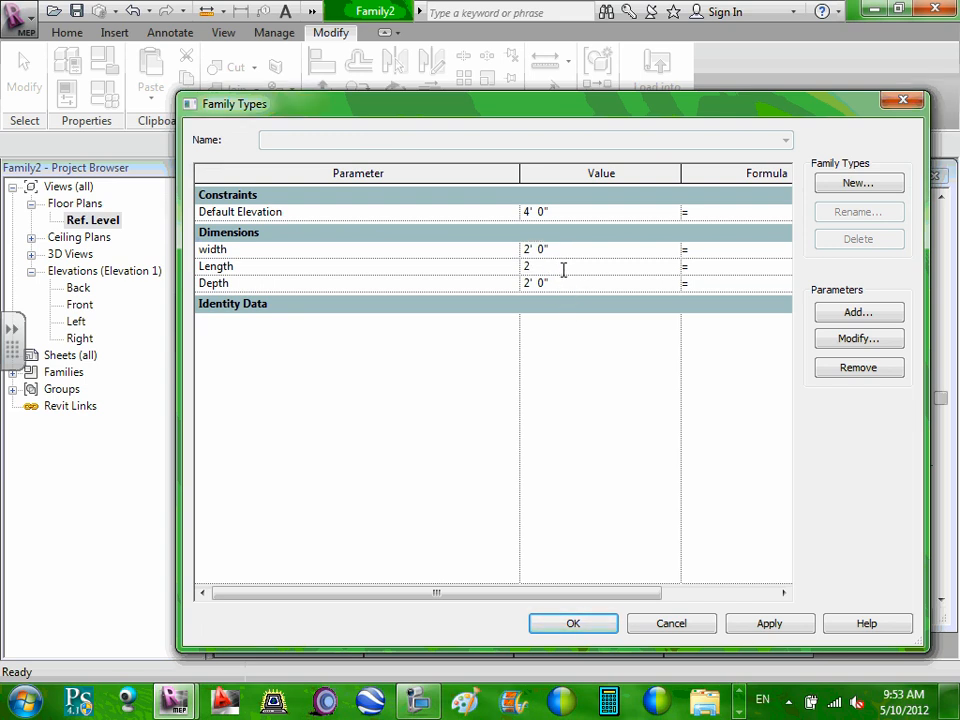
pyautogui.press('Tab')
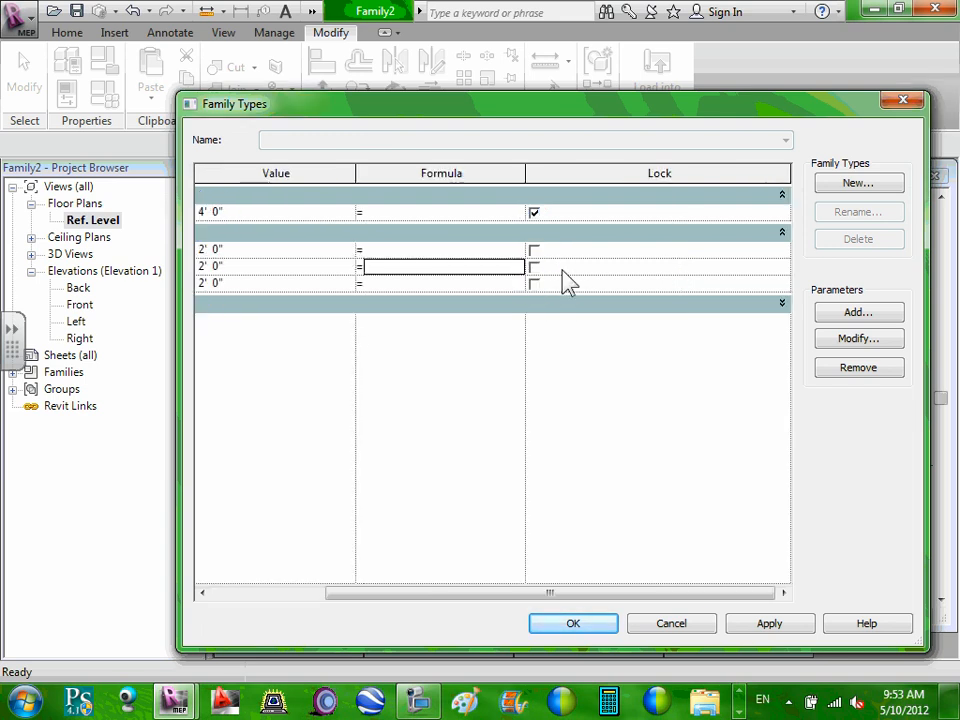
pyautogui.click(589, 627)
# Step: Examine the Length, width and EQ dimensions and the spacing of the reference planes in the Ref. Level floor plan
pyautogui.scroll(2, 428, 446)
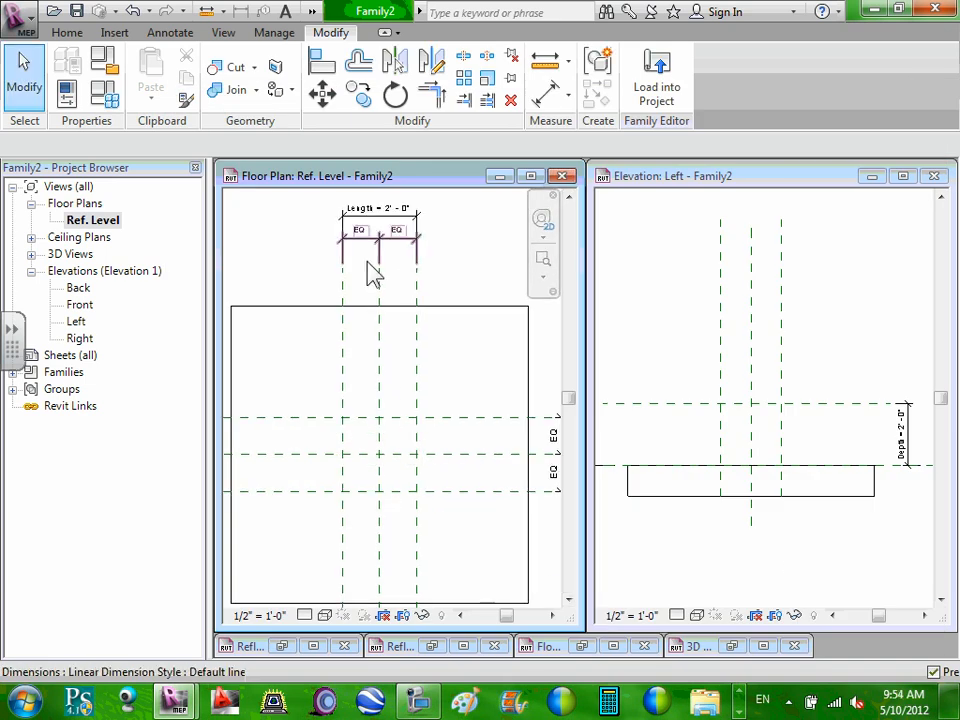
pyautogui.scroll(-2, 364, 413)
pyautogui.scroll(2, 380, 445)
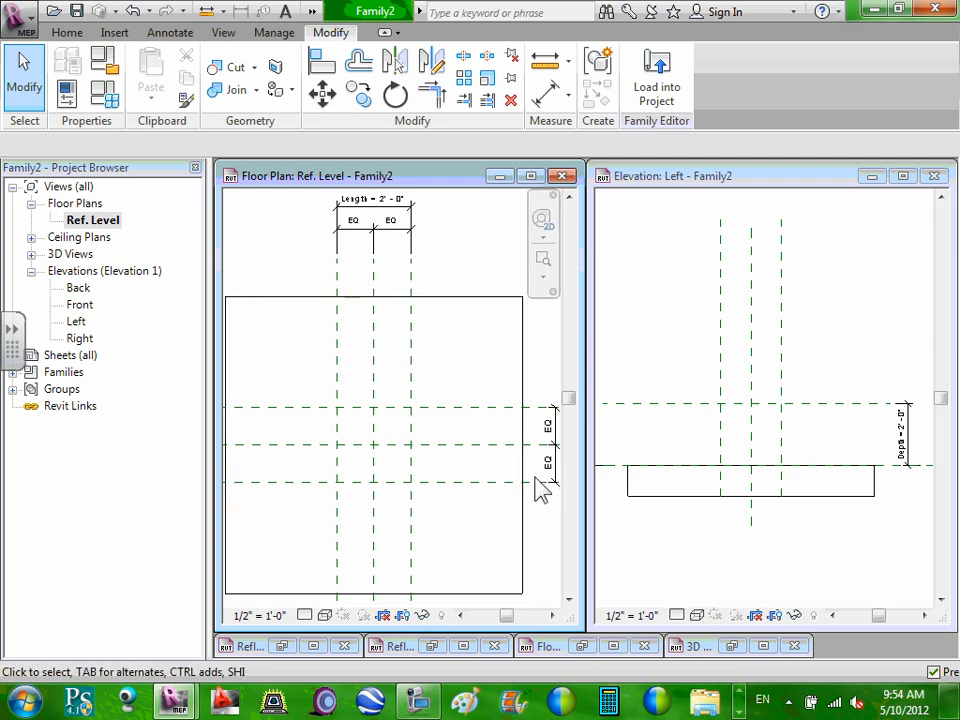
pyautogui.moveTo(540, 489); pyautogui.dragTo(425, 425, button='middle')
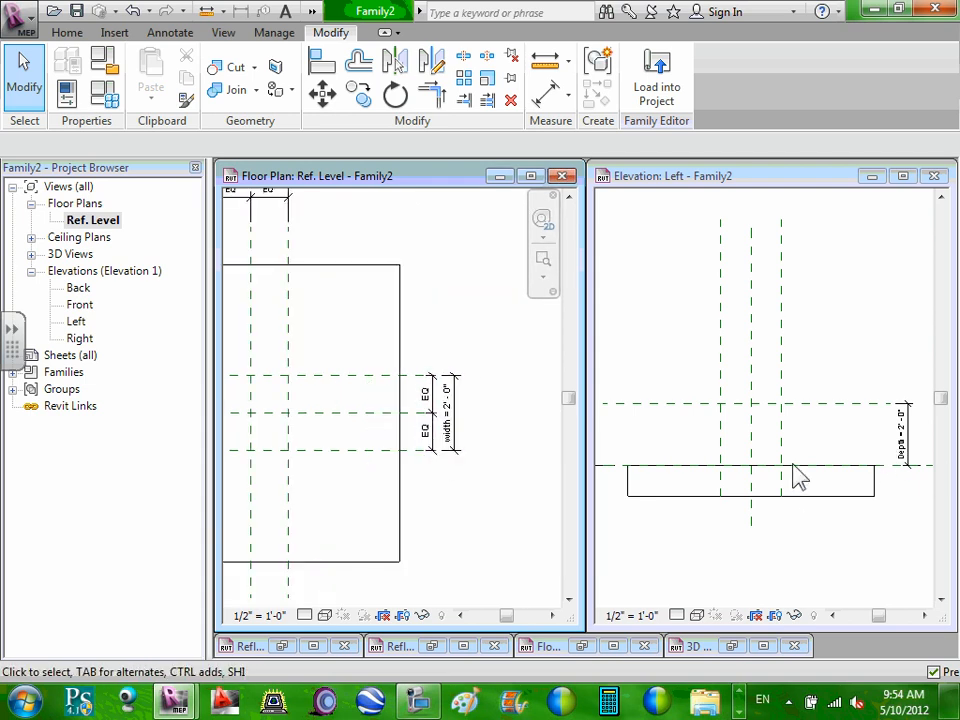
pyautogui.scroll(-3, 514, 408)
pyautogui.moveTo(514, 408); pyautogui.dragTo(578, 450, button='middle')
pyautogui.scroll(2, 502, 443)
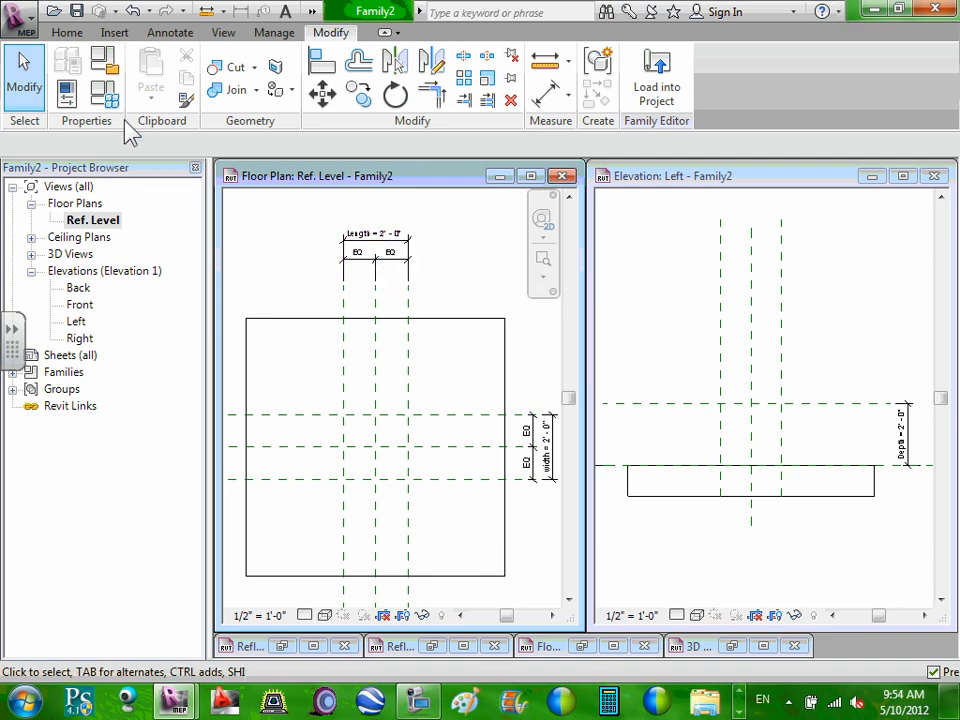
# Step: Start a solid extrusion and sketch a 2' 0" by 2' 0" rectangle snapped to the outer reference plane intersections in the floor plan
pyautogui.click(67, 32)
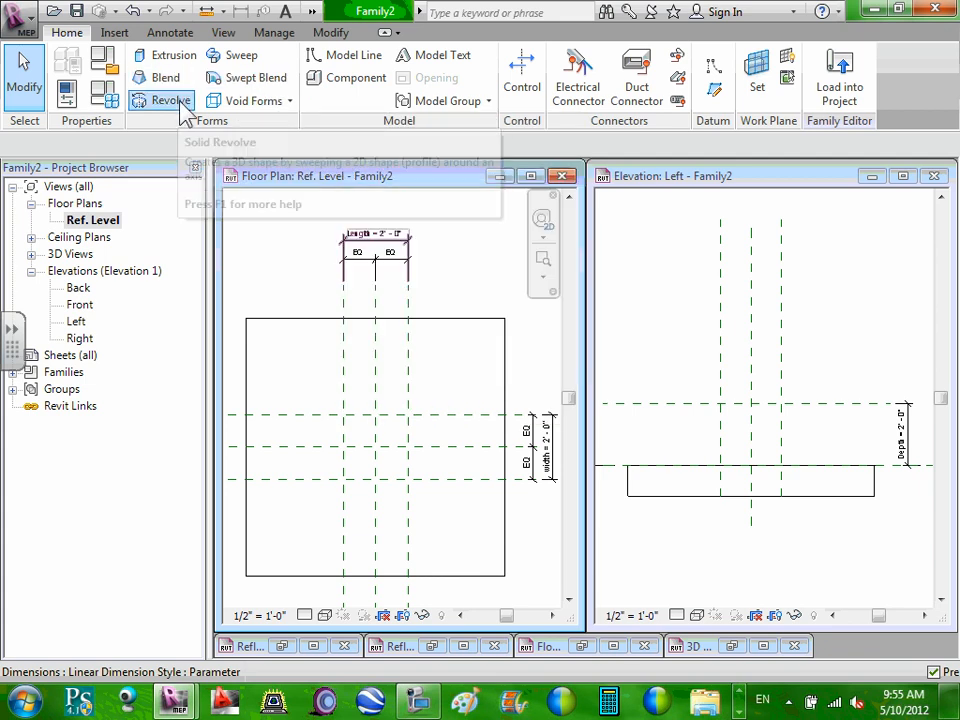
pyautogui.scroll(-2, 305, 287)
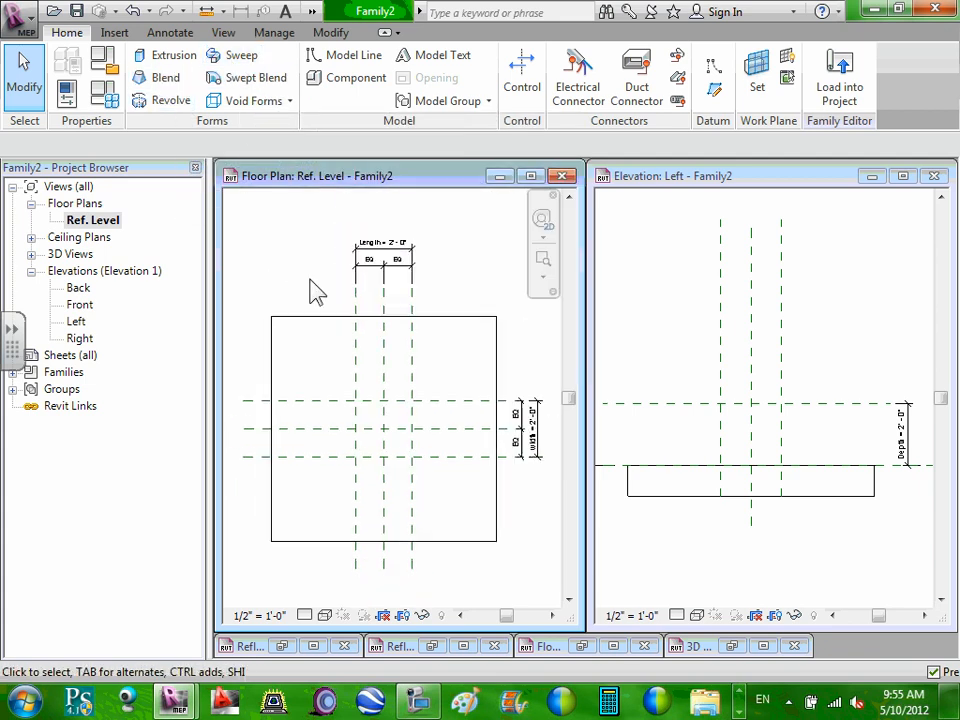
pyautogui.scroll(3, 425, 510)
pyautogui.moveTo(428, 484); pyautogui.dragTo(450, 489, button='middle')
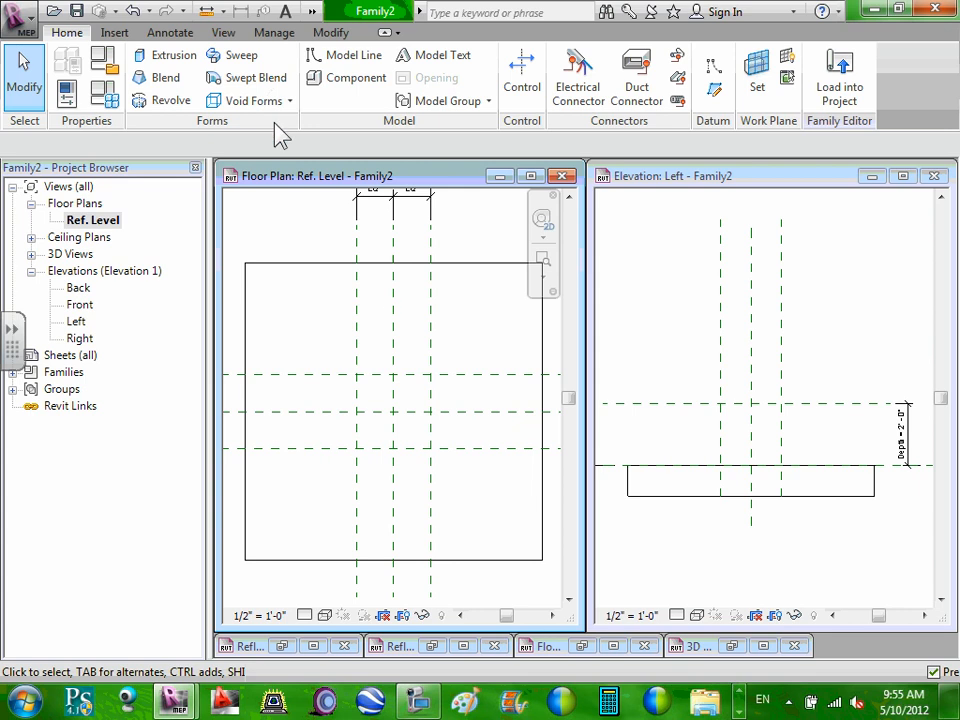
pyautogui.click(152, 57)
pyautogui.scroll(2, 366, 388)
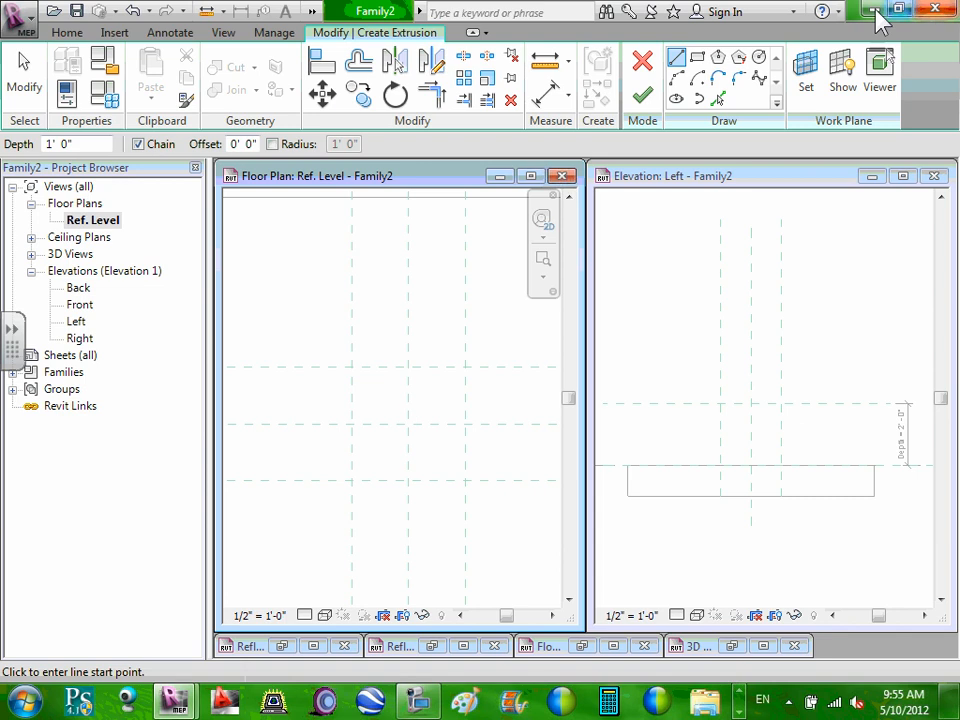
pyautogui.click(697, 58)
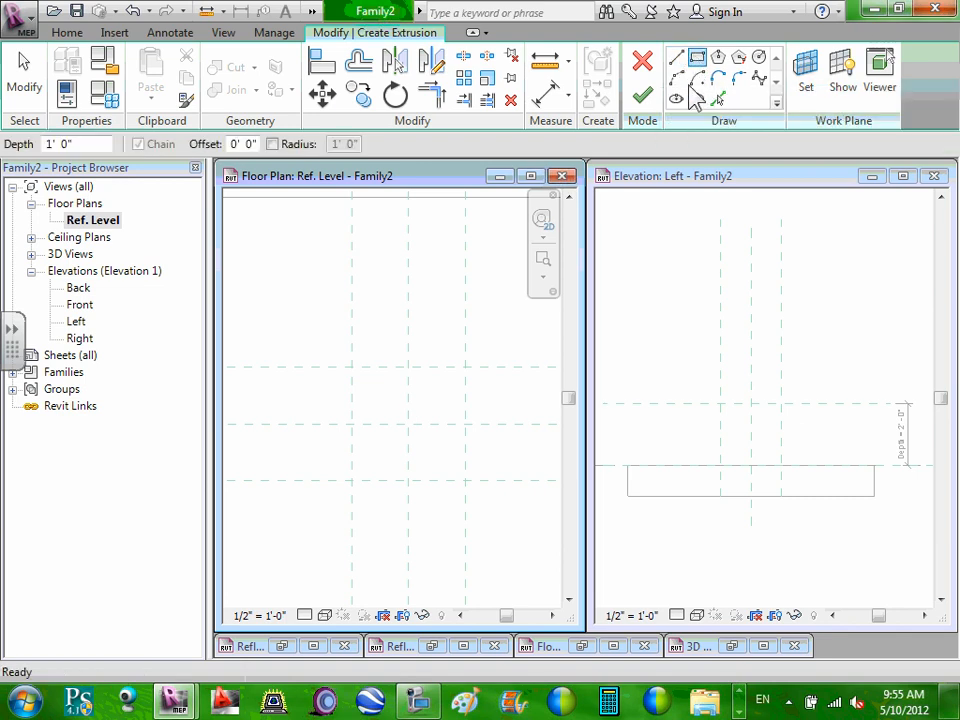
pyautogui.click(352, 367)
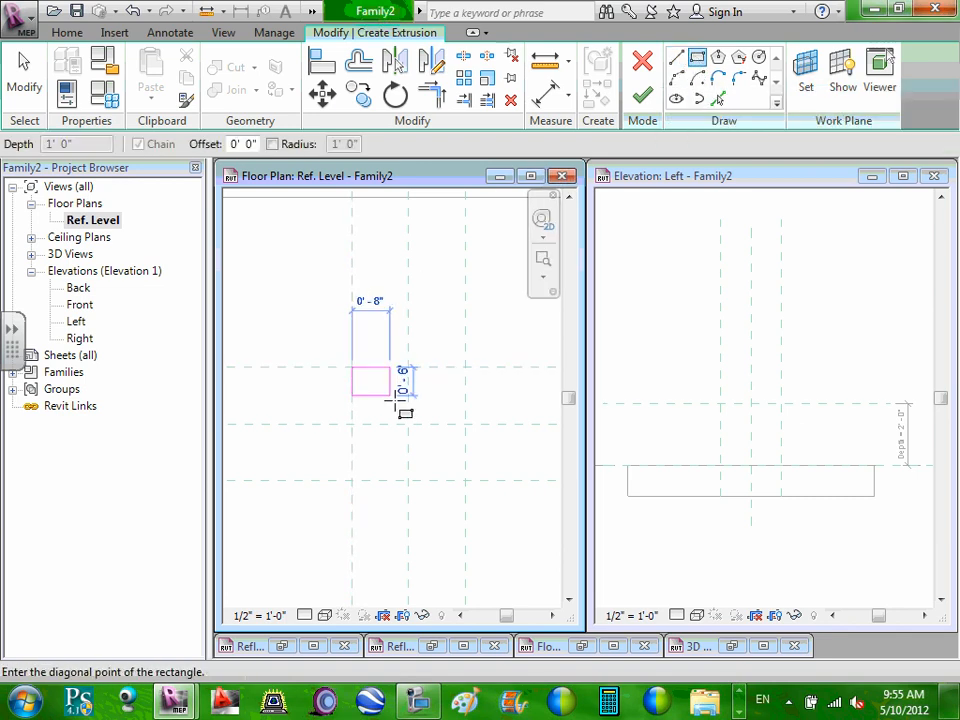
pyautogui.click(465, 481)
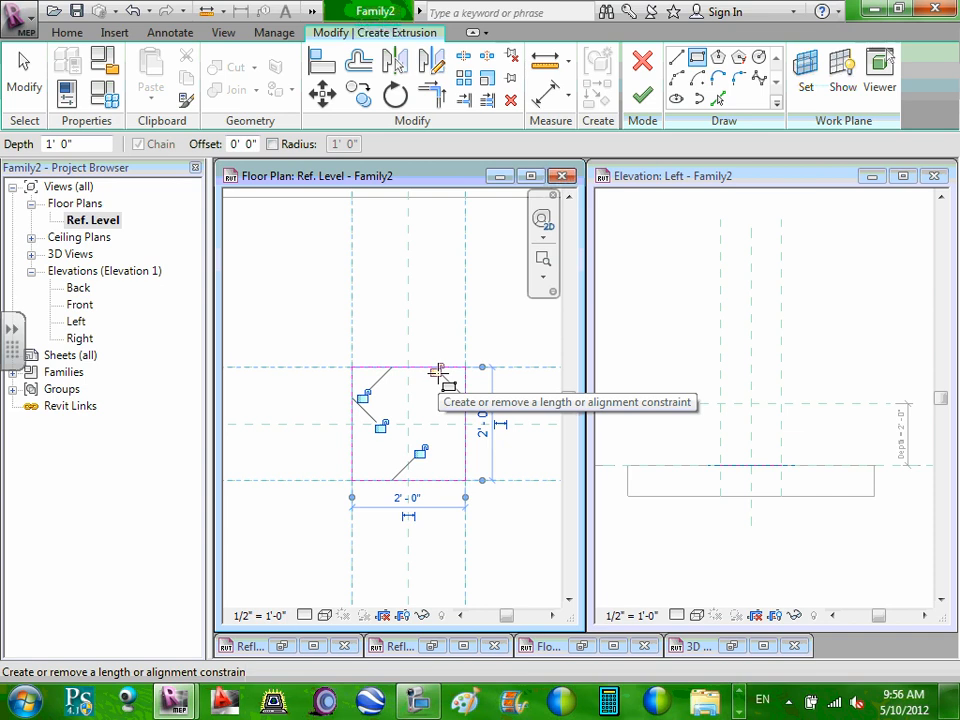
# Step: Lock all four sides of the rectangle to the outer reference planes and finish the extrusion
pyautogui.click(438, 373)
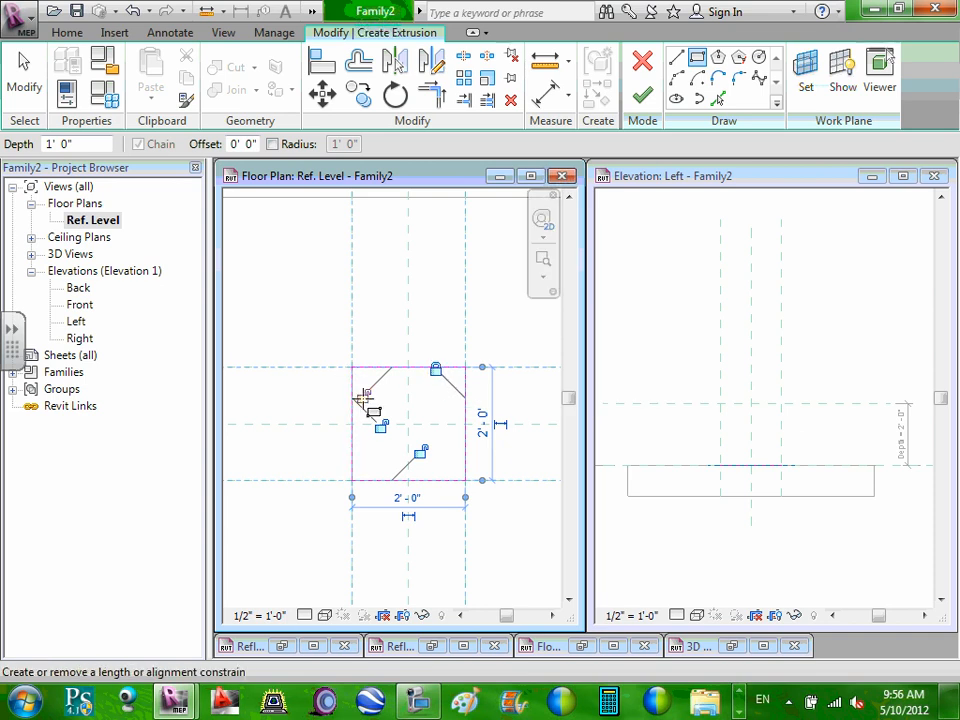
pyautogui.click(364, 398)
pyautogui.click(381, 425)
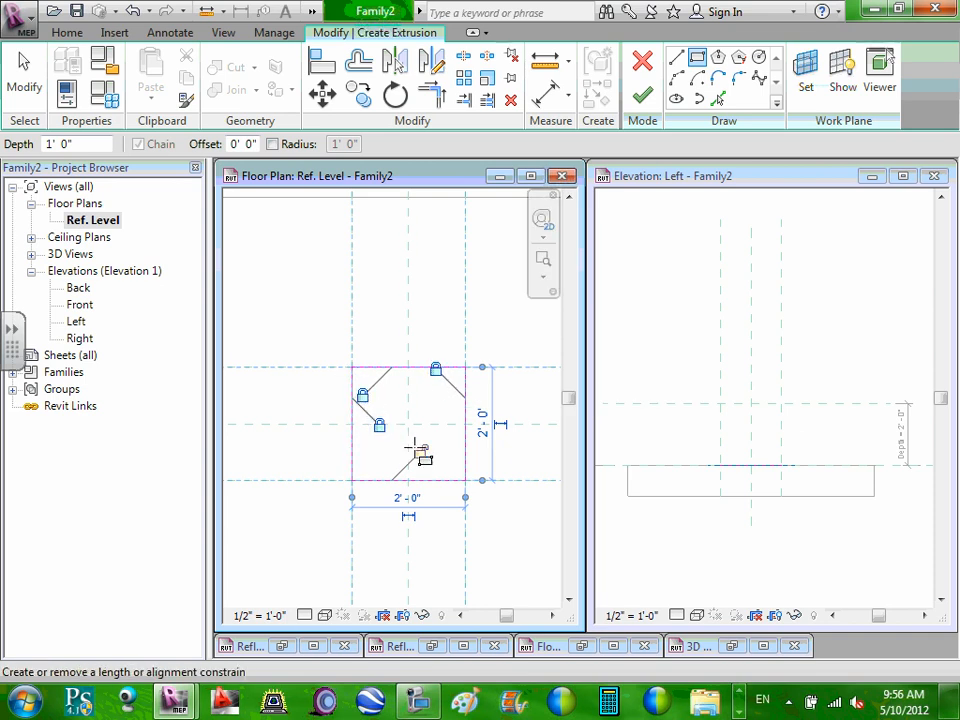
pyautogui.click(420, 452)
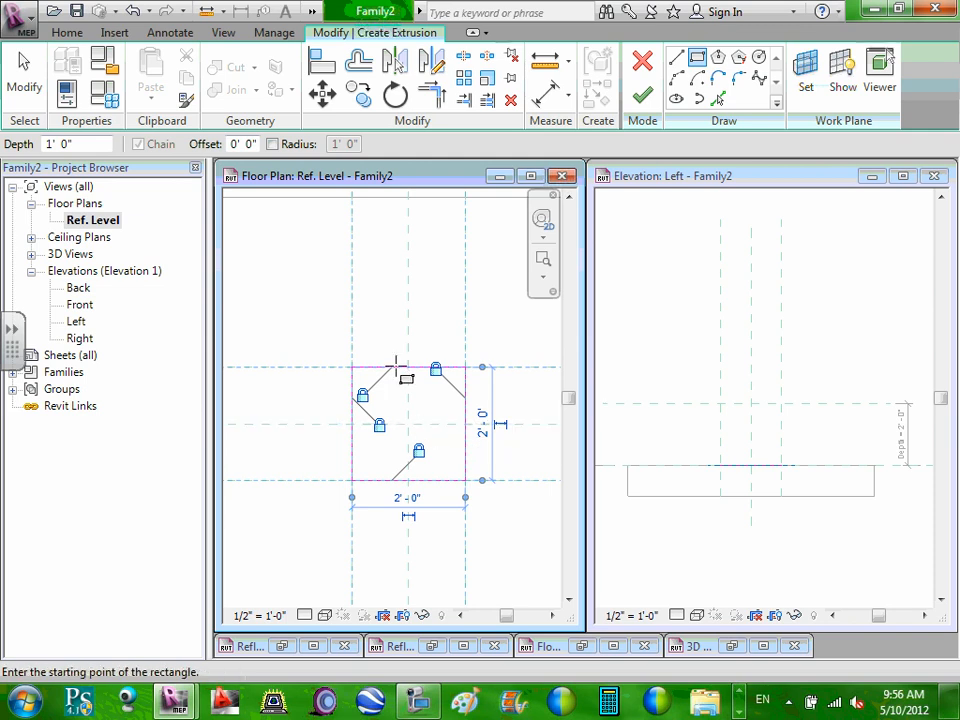
pyautogui.press('Escape')
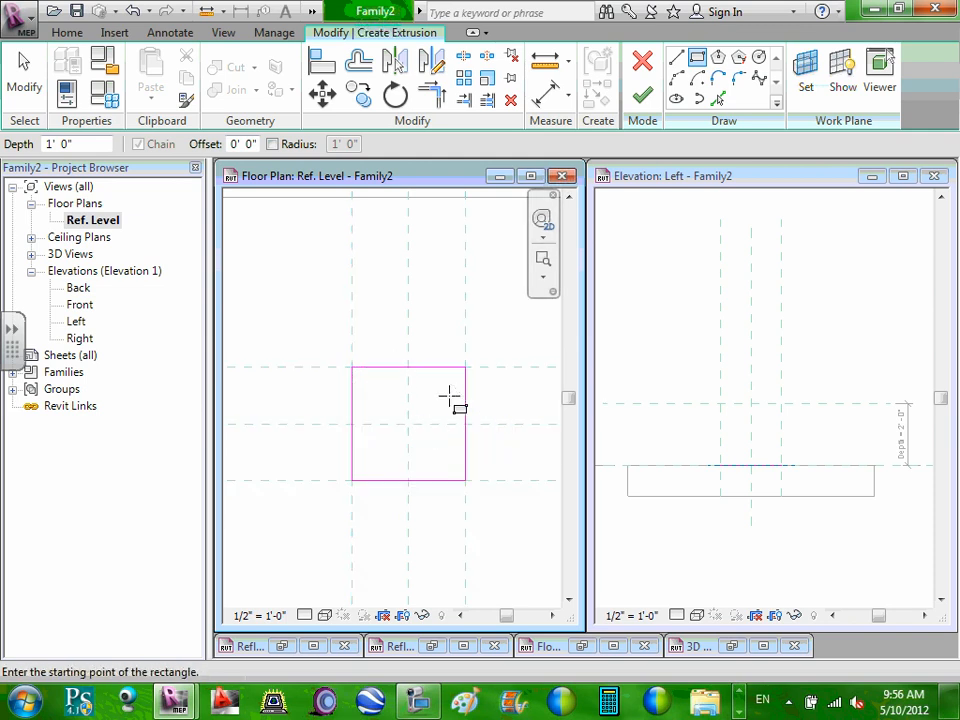
pyautogui.click(642, 95)
# Step: Set the width parameter to 4' in Family Types and accept the change to flex the extrusion
pyautogui.scroll(-1, 420, 400)
pyautogui.scroll(-3, 417, 386)
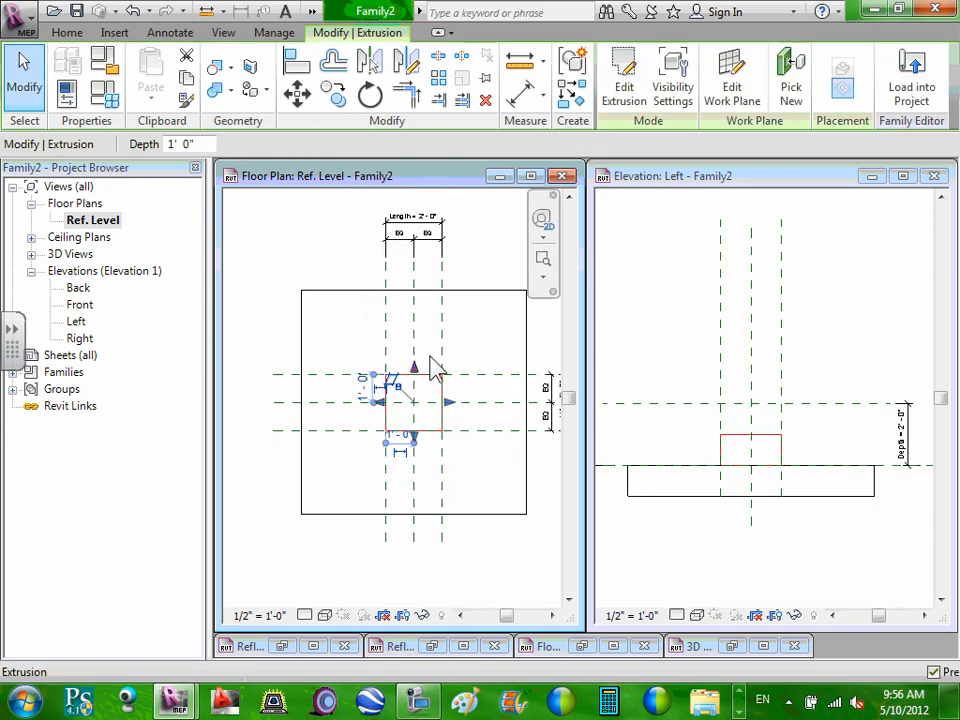
pyautogui.moveTo(429, 356); pyautogui.dragTo(426, 379, button='middle')
pyautogui.scroll(2, 426, 379)
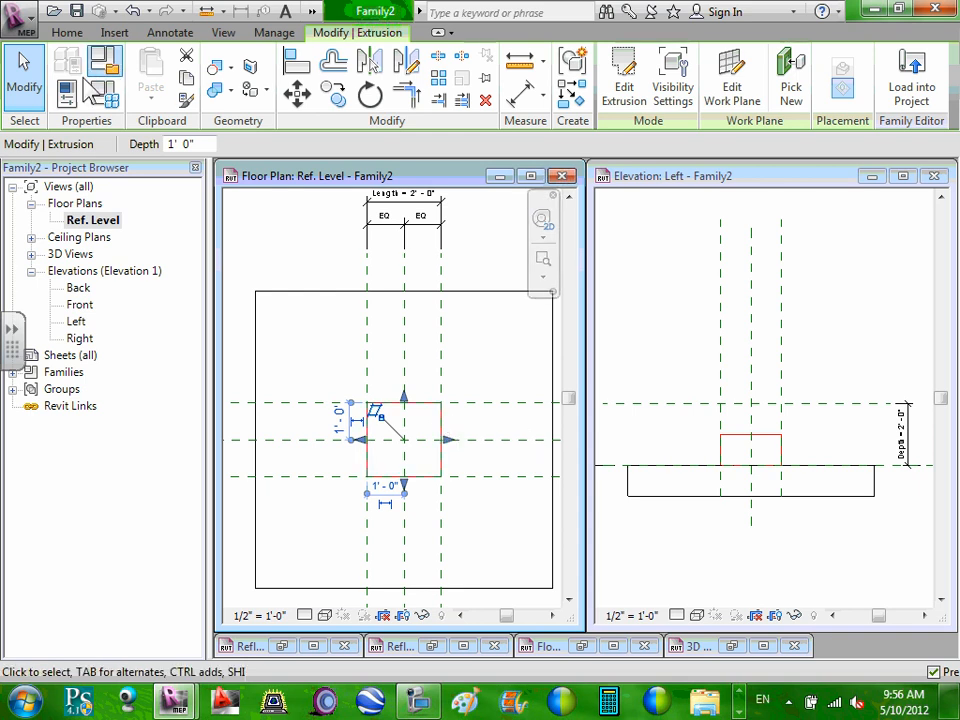
pyautogui.click(103, 93)
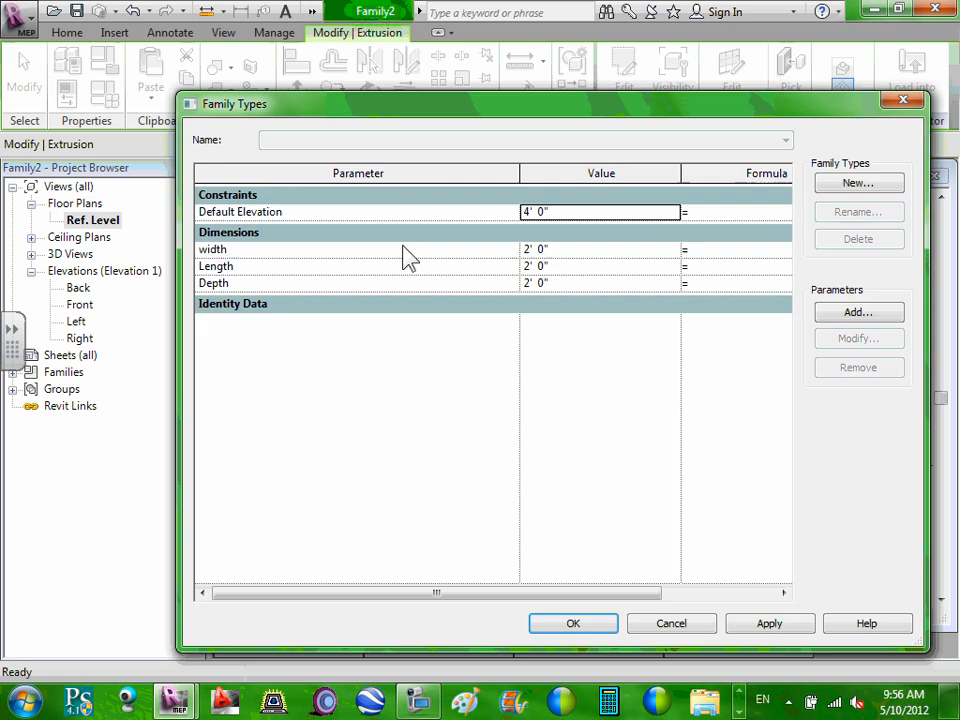
pyautogui.click(577, 249)
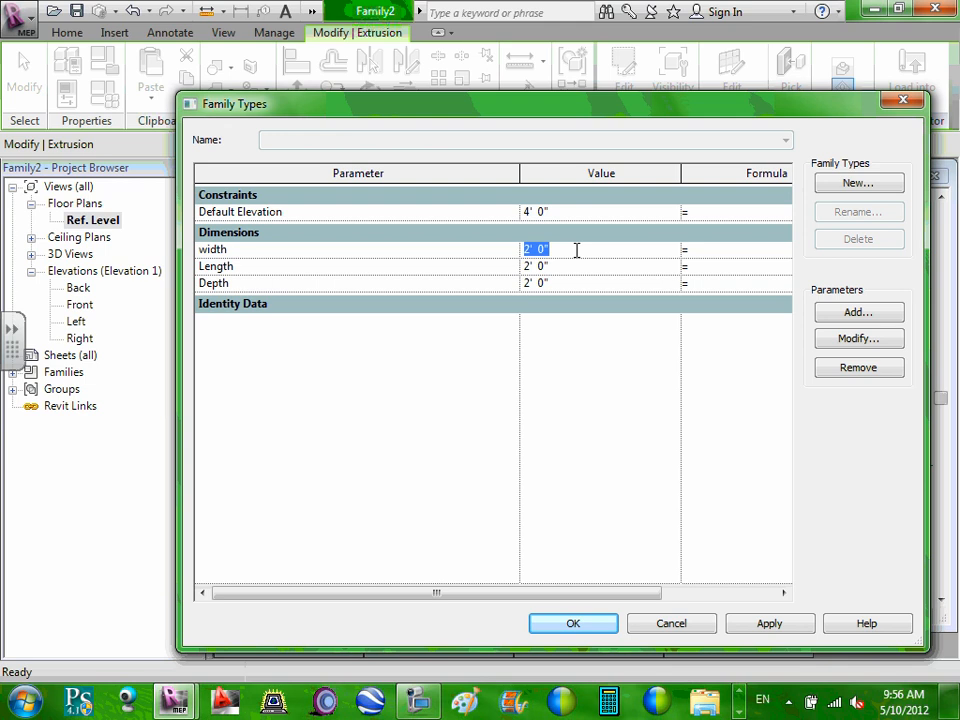
pyautogui.write('4')
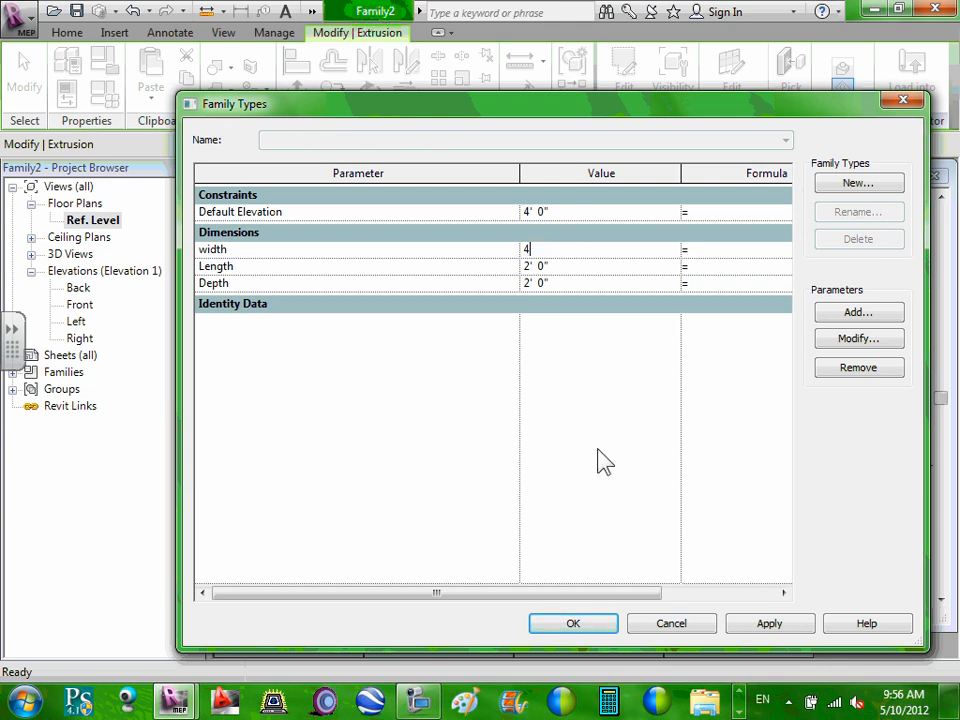
pyautogui.click(607, 626)
# Step: Open the extrusion's rectangle sketch for editing in the Ref. Level floor plan
pyautogui.click(441, 399)
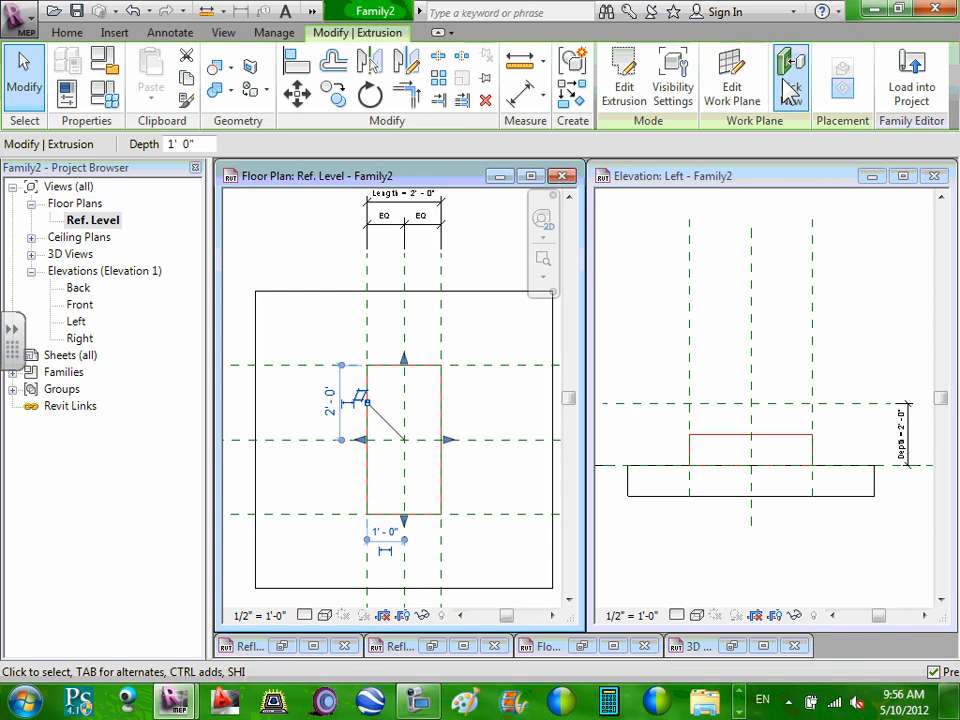
pyautogui.click(626, 93)
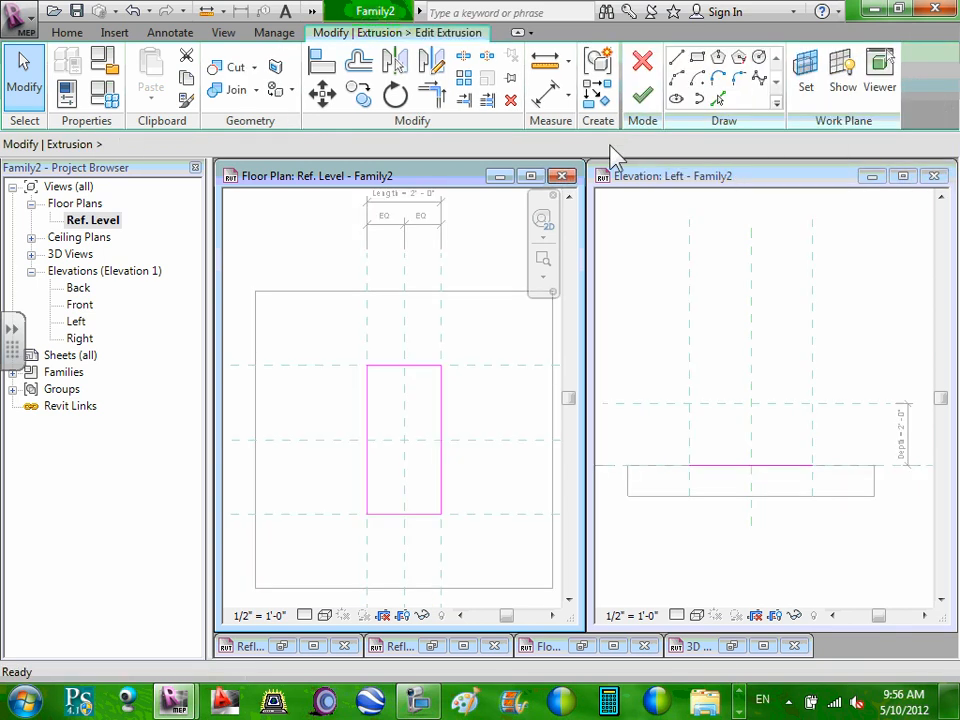
pyautogui.scroll(2, 417, 435)
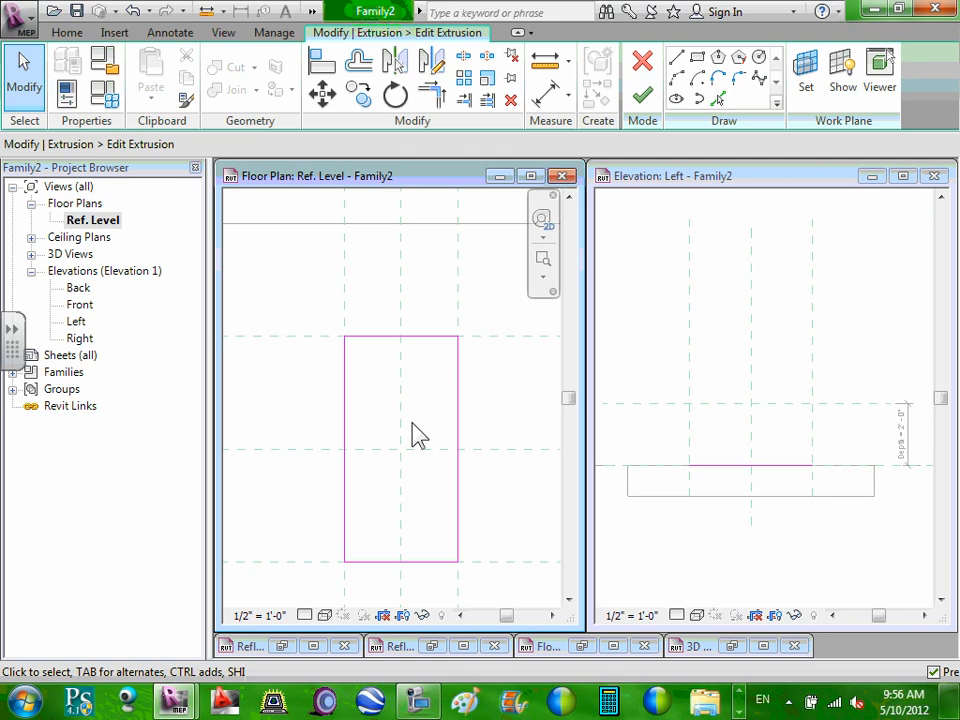
pyautogui.press('a')
pyautogui.press('l')
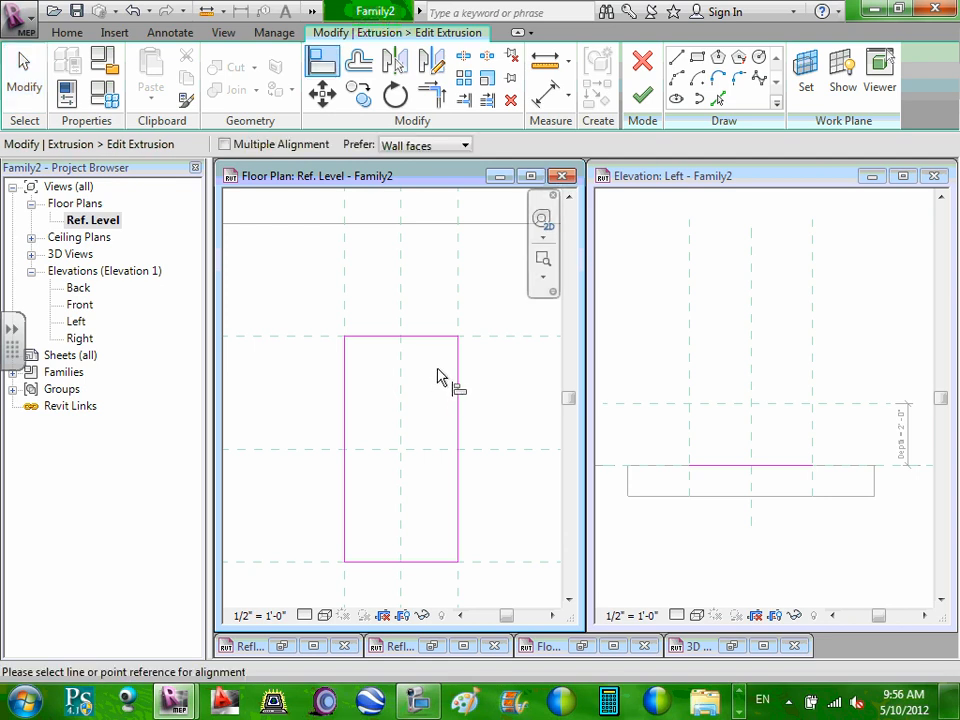
pyautogui.click(459, 308)
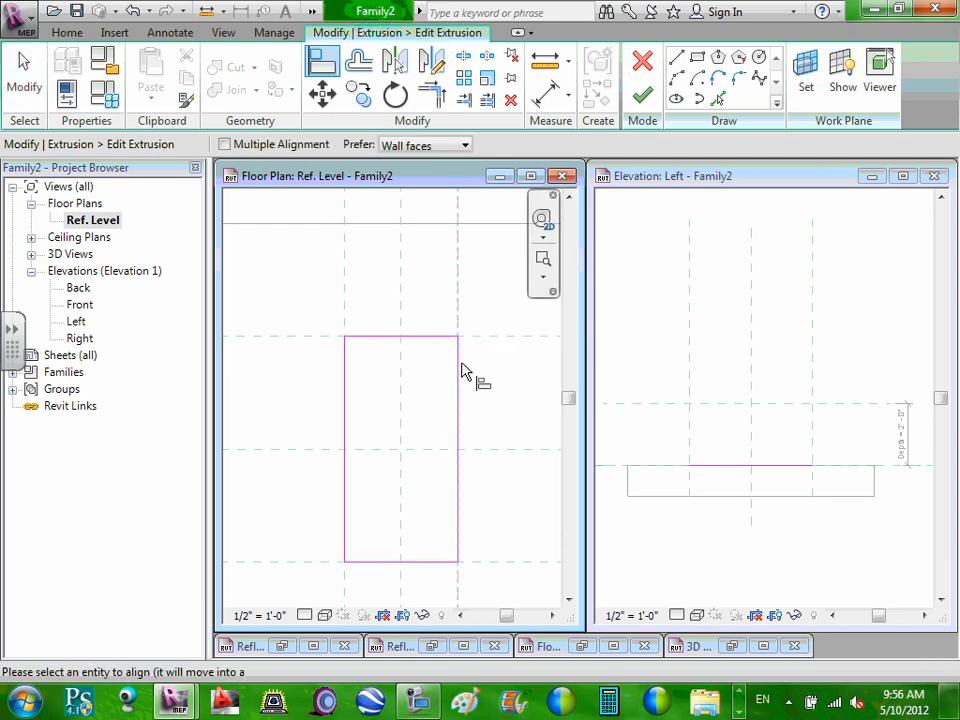
pyautogui.click(459, 388)
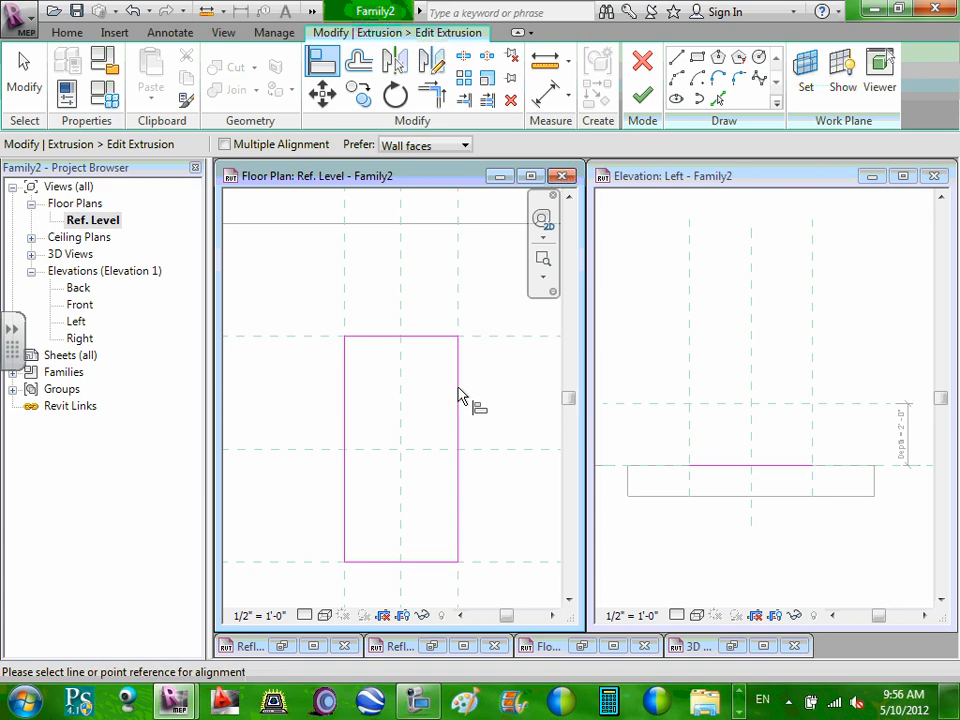
pyautogui.click(457, 310)
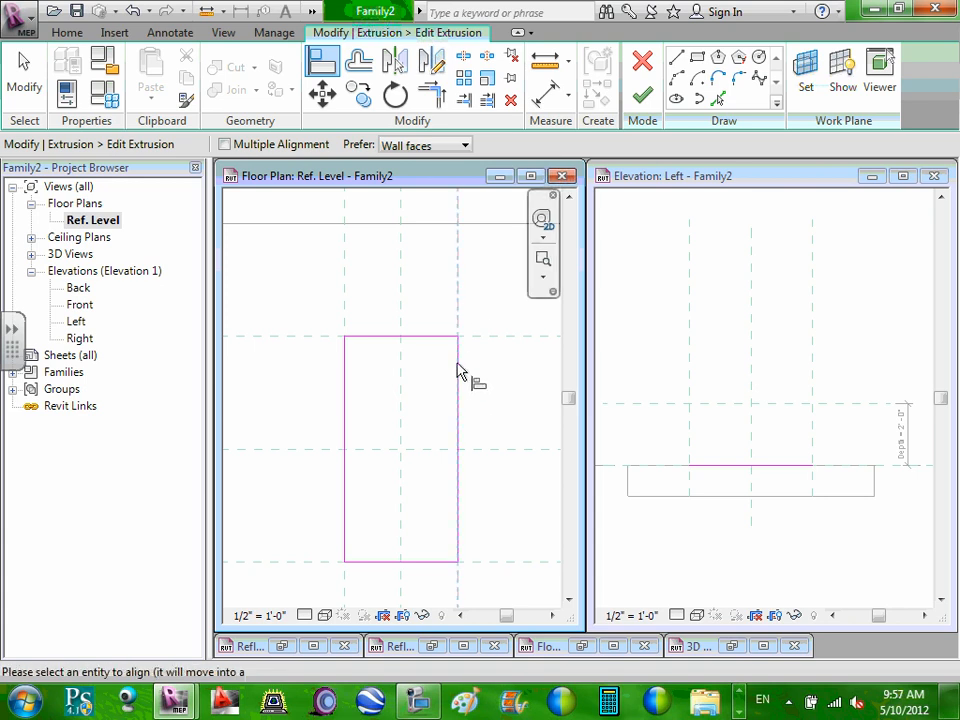
pyautogui.scroll(3, 455, 395)
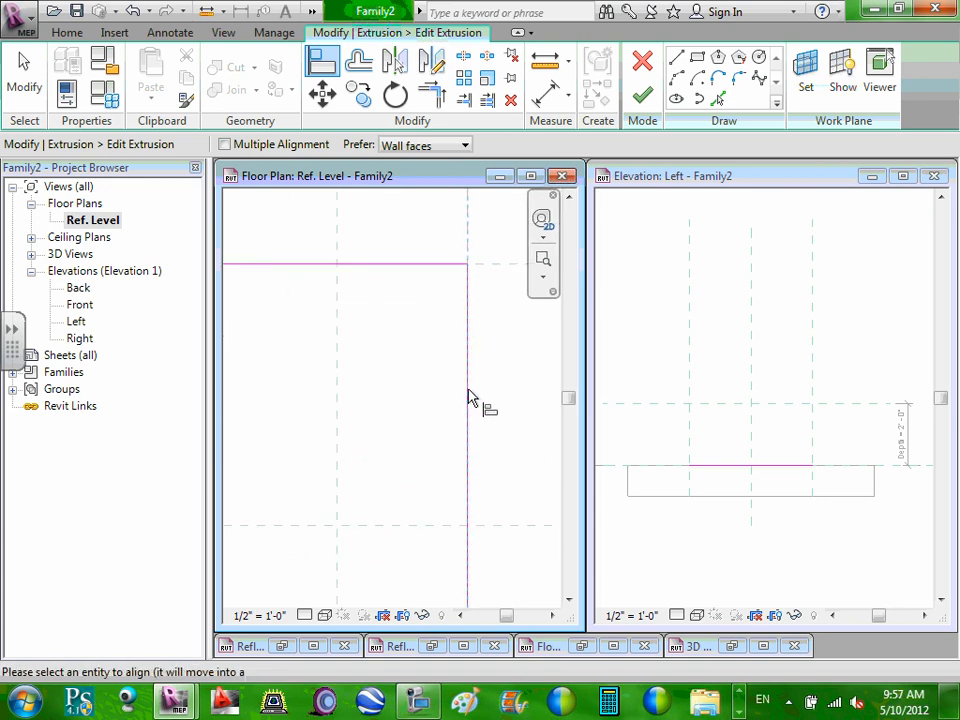
pyautogui.press('Escape')
pyautogui.press('Escape')
# Step: Unlock the sides of the sketched rectangle from the outer reference planes
pyautogui.click(461, 353)
pyautogui.scroll(-3, 461, 355)
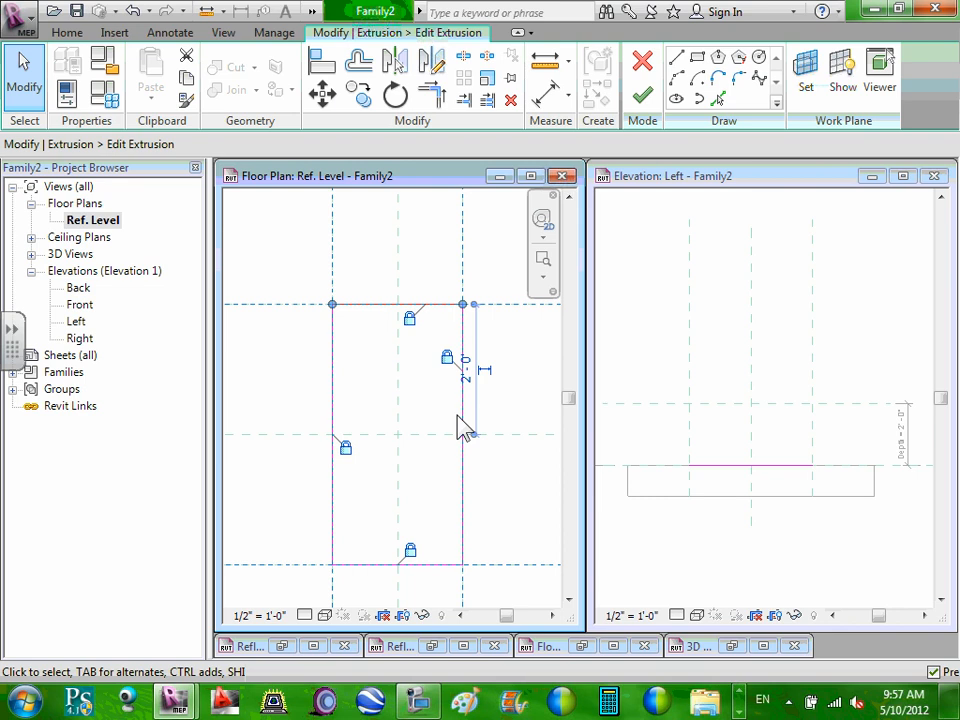
pyautogui.click(412, 318)
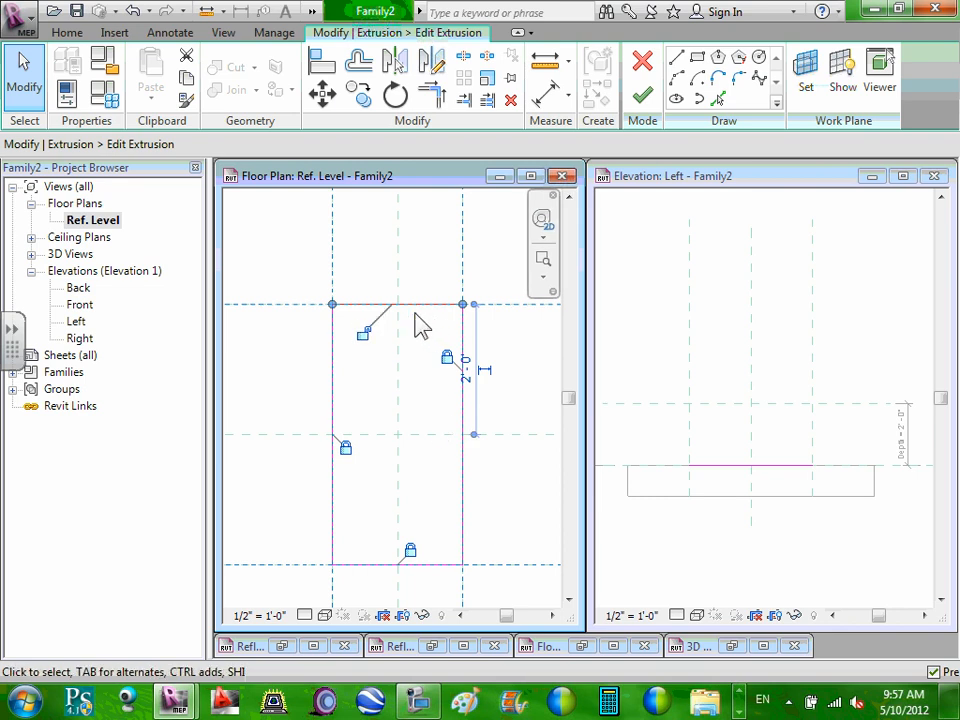
pyautogui.click(447, 358)
pyautogui.click(411, 551)
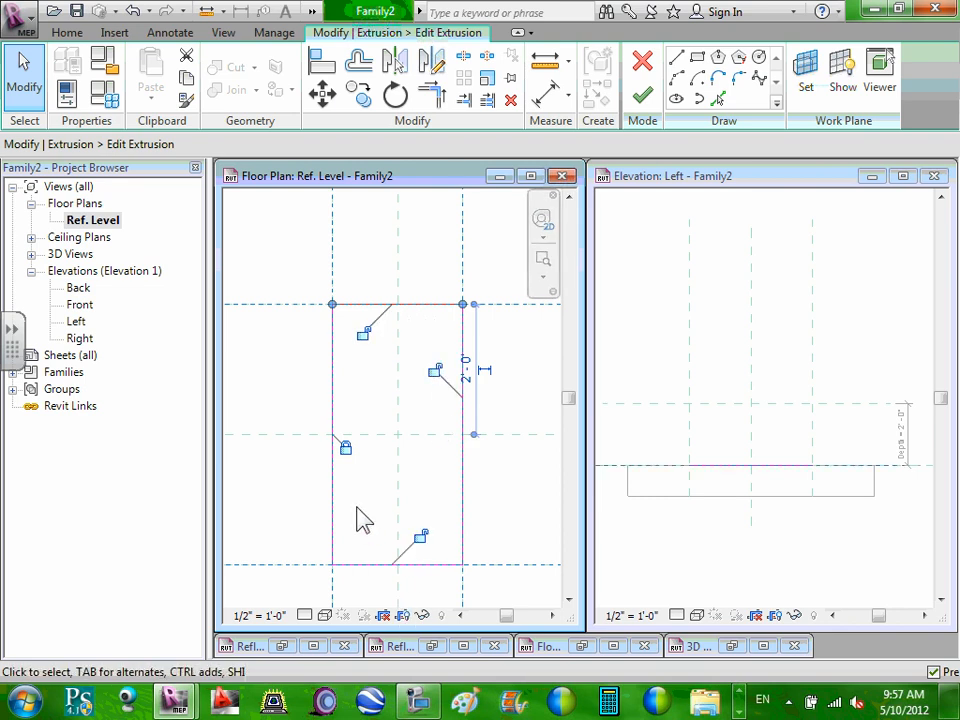
pyautogui.click(435, 471)
pyautogui.scroll(-2, 435, 471)
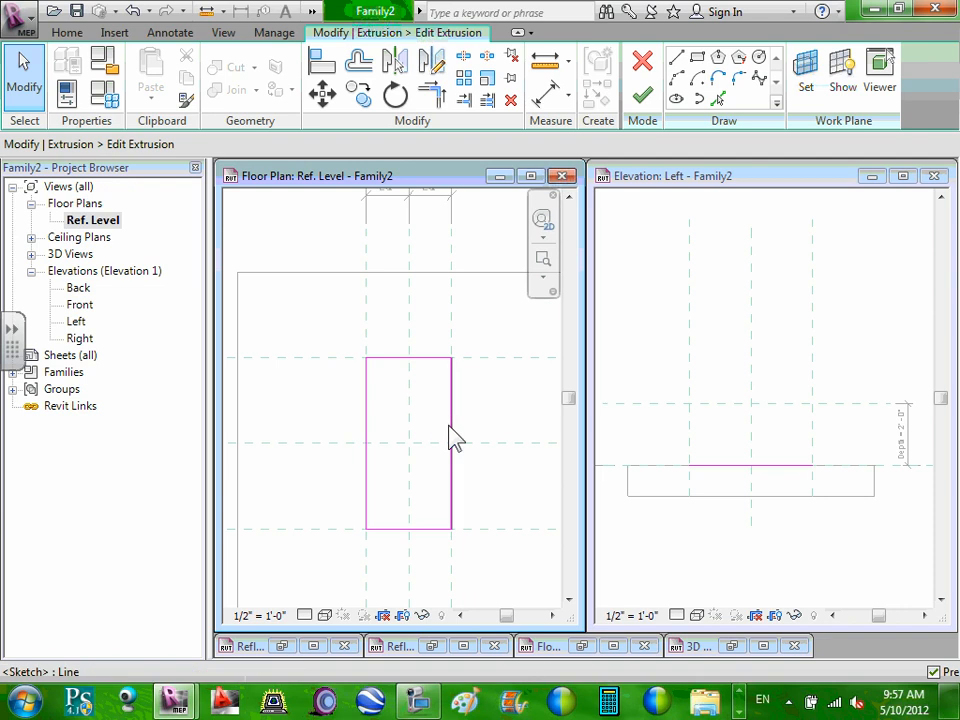
pyautogui.click(452, 438)
pyautogui.click(469, 422)
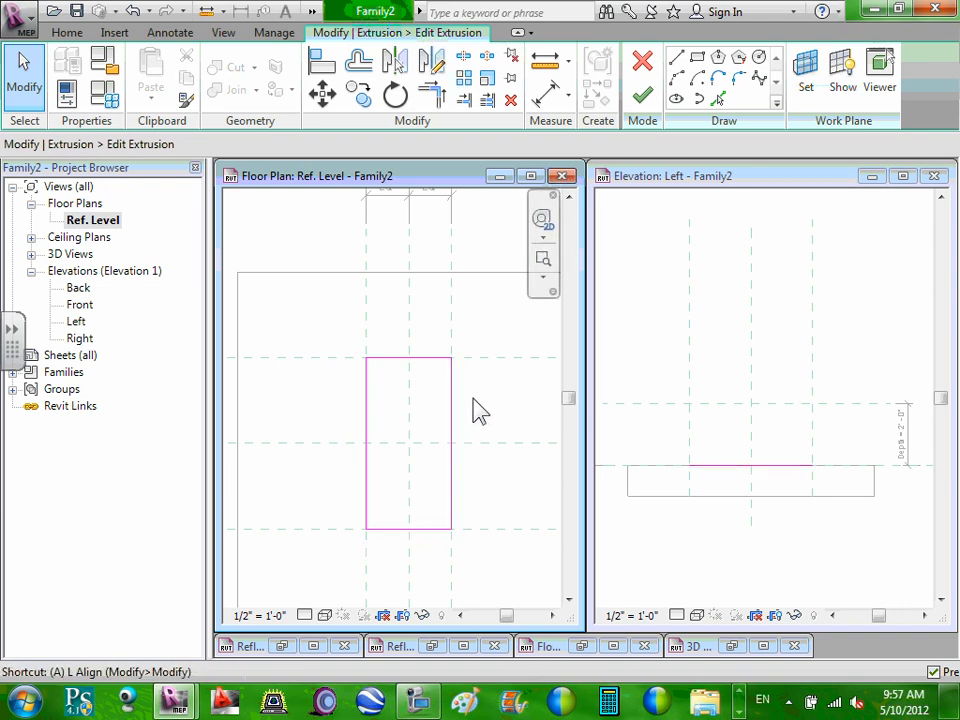
# Step: Align the right and top sides of the rectangle to their reference planes and lock the alignments
pyautogui.press('a')
pyautogui.press('l')
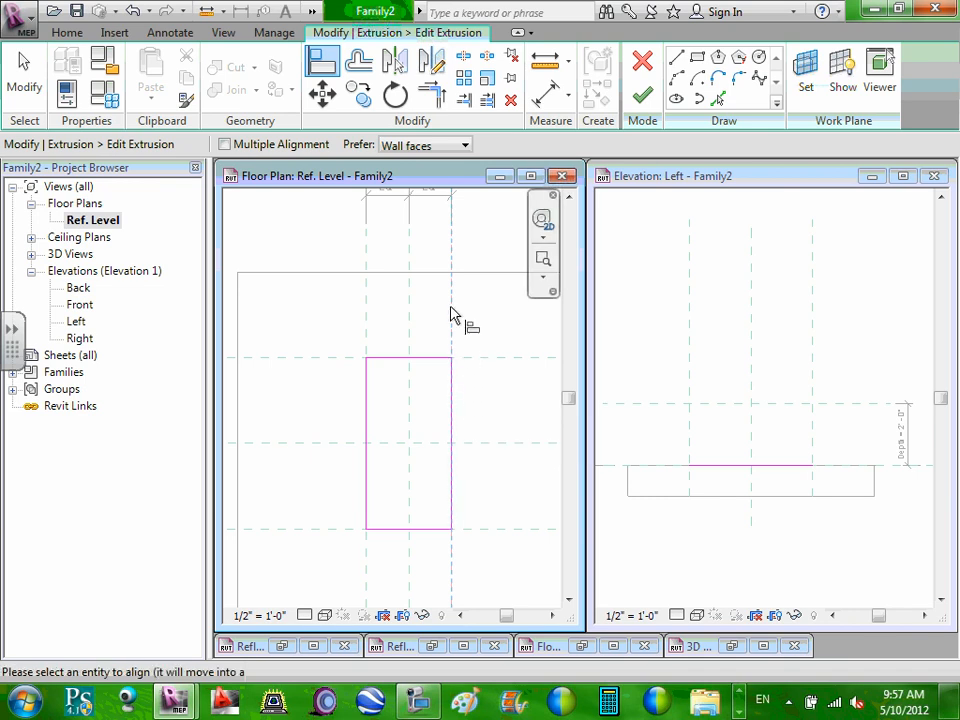
pyautogui.click(451, 400)
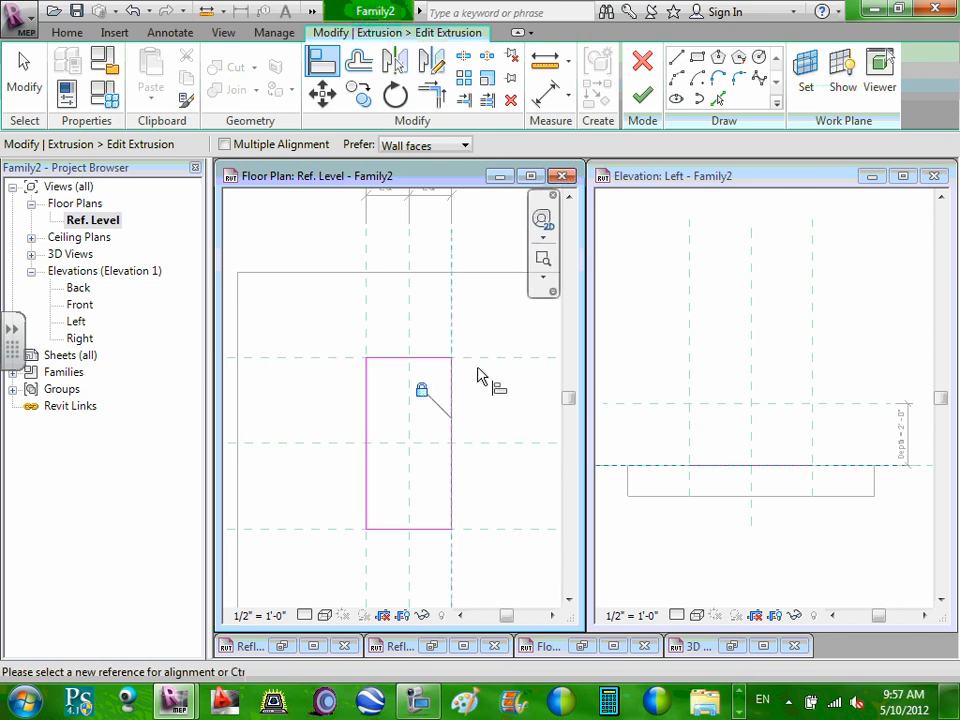
pyautogui.click(412, 357)
pyautogui.click(413, 359)
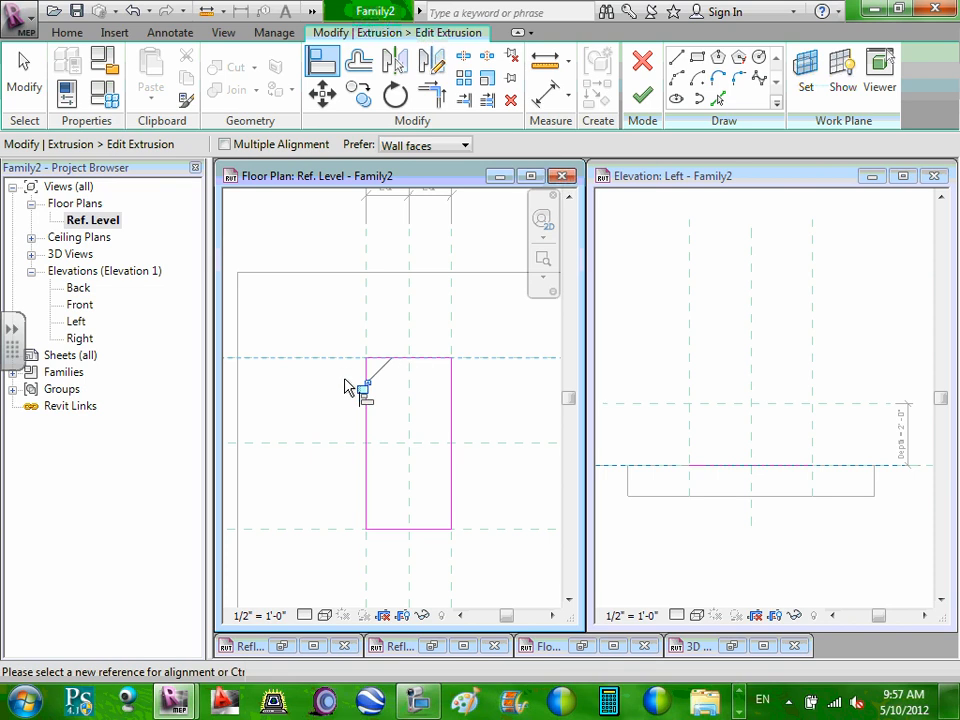
# Step: Align and lock the rectangle's left and bottom sides to their reference planes, and finish the extrusion sketch
pyautogui.click(368, 315)
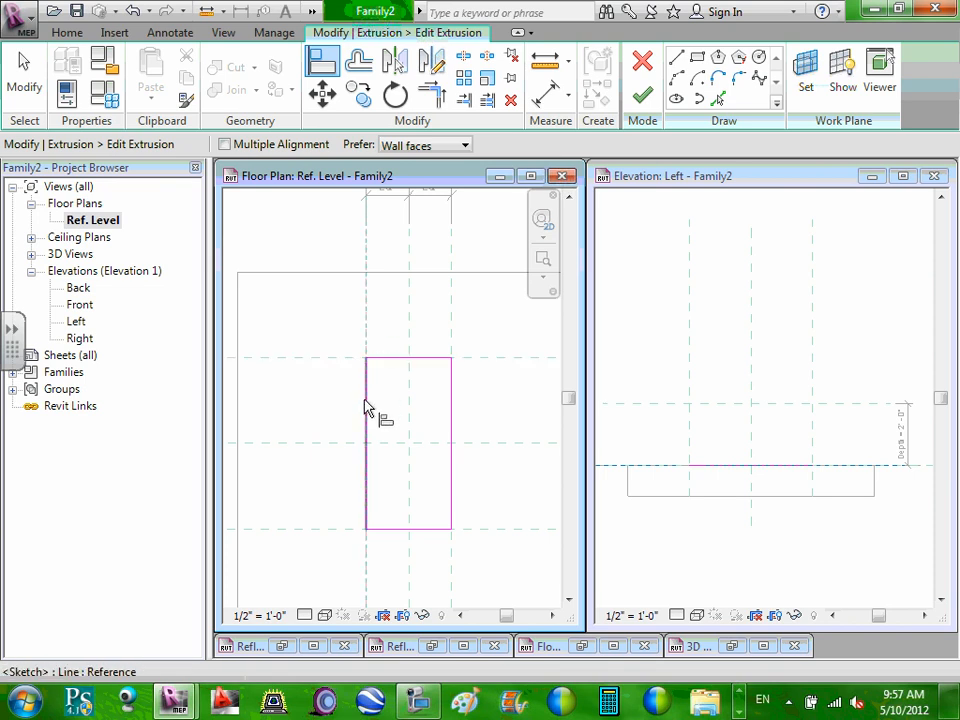
pyautogui.click(370, 403)
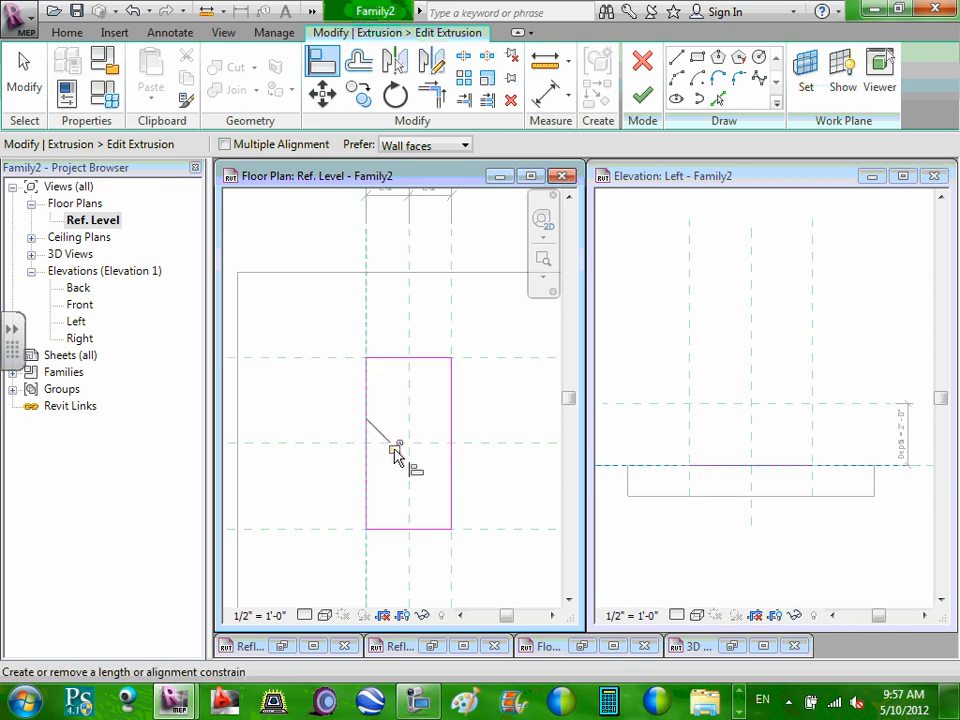
pyautogui.click(355, 529)
pyautogui.click(414, 531)
pyautogui.rightClick(443, 480)
pyautogui.press('Escape')
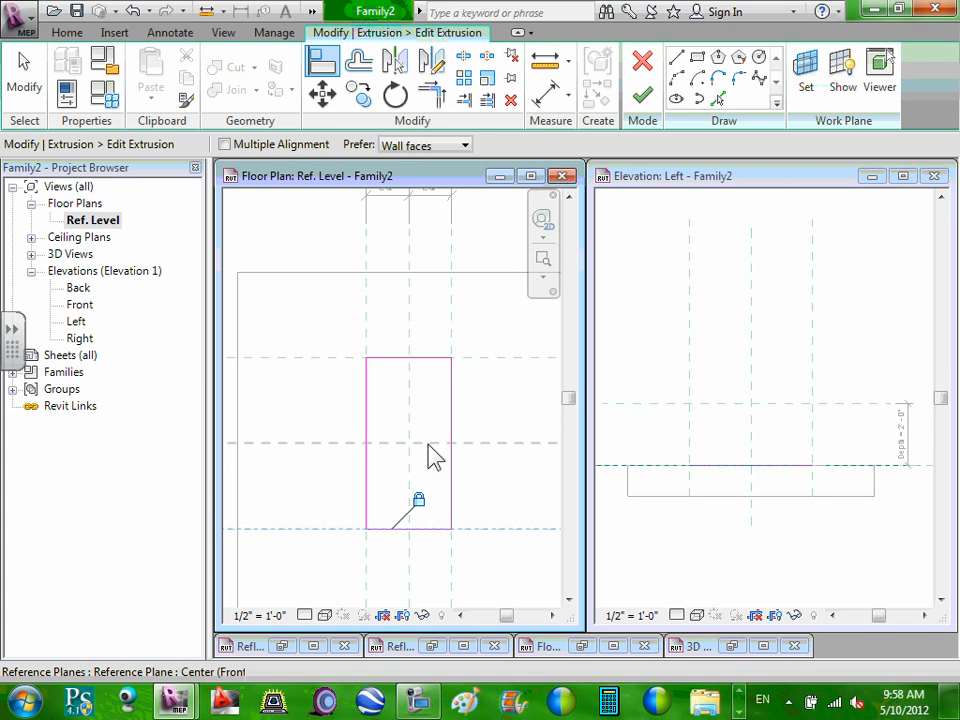
pyautogui.click(487, 415)
pyautogui.press('Escape')
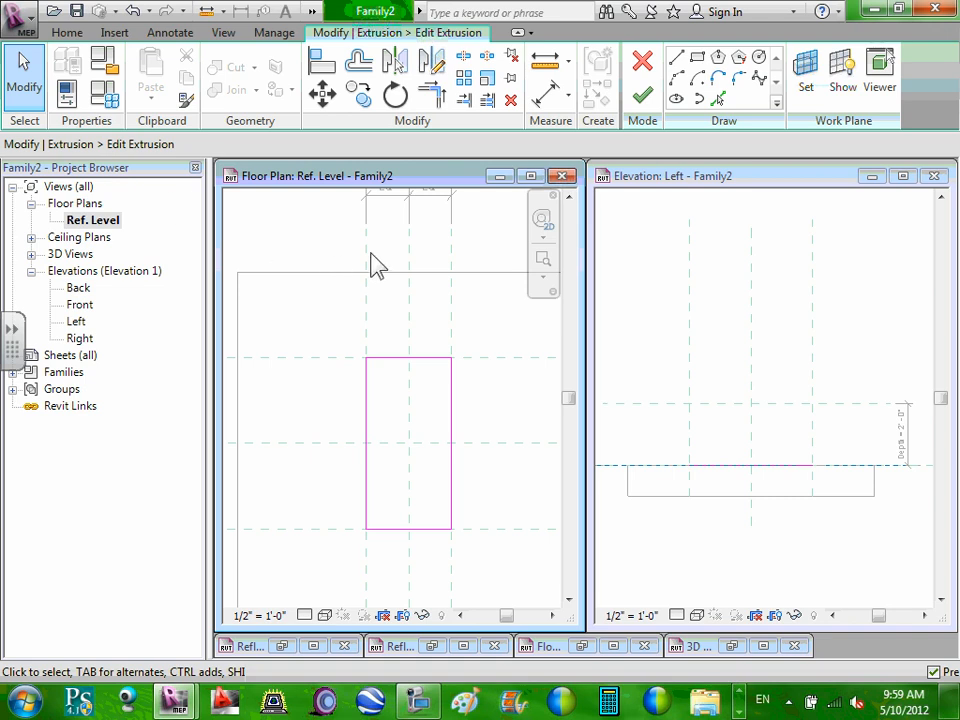
pyautogui.moveTo(388, 349); pyautogui.dragTo(382, 327, button='middle')
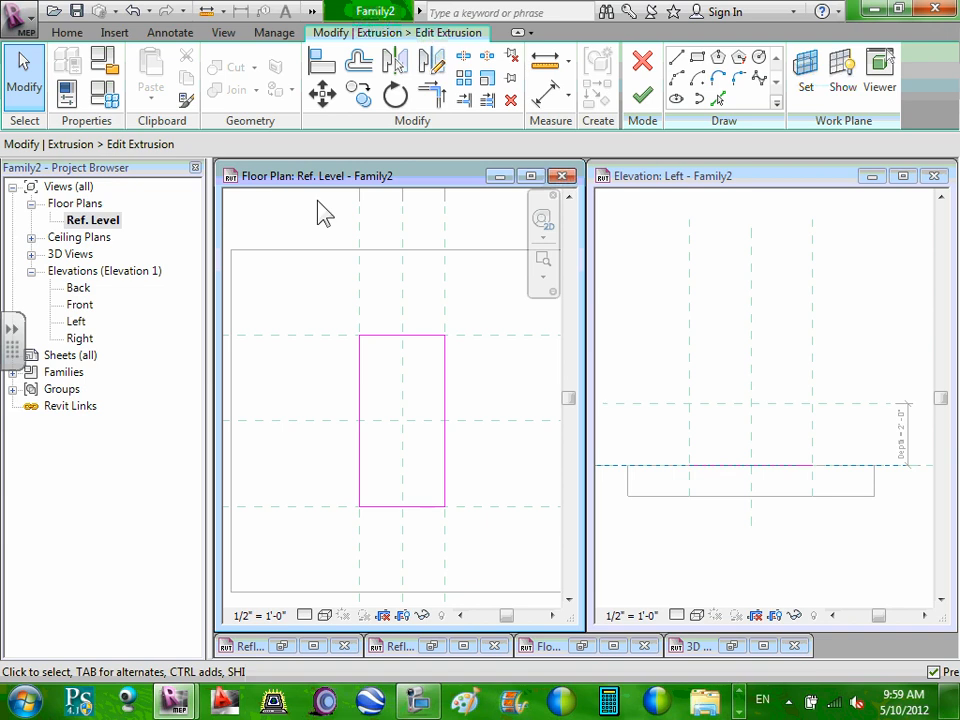
pyautogui.click(644, 101)
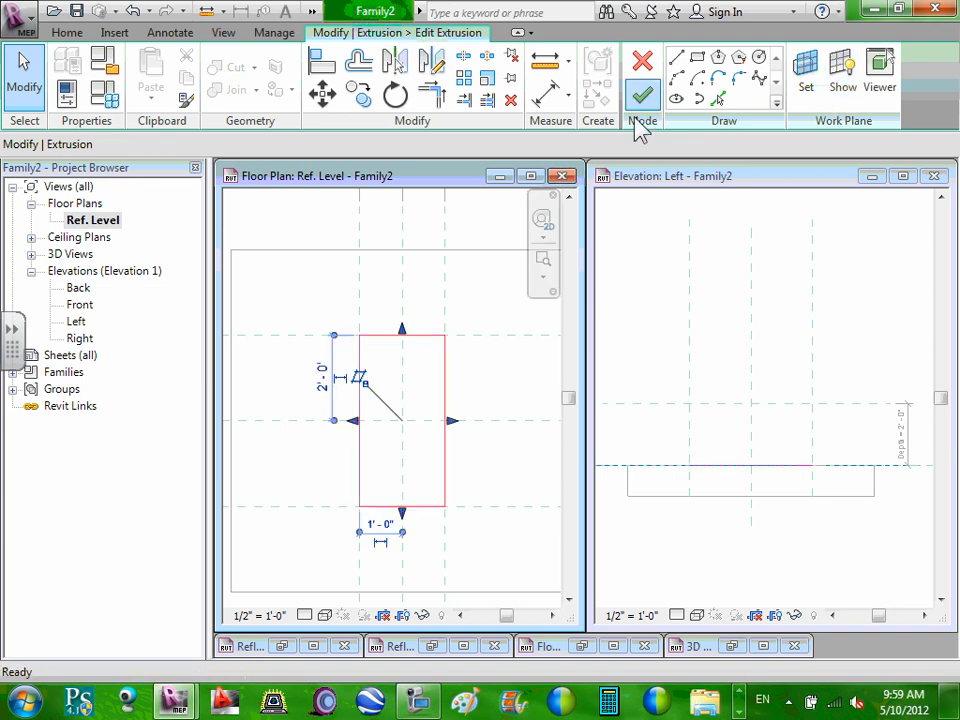
pyautogui.click(437, 320)
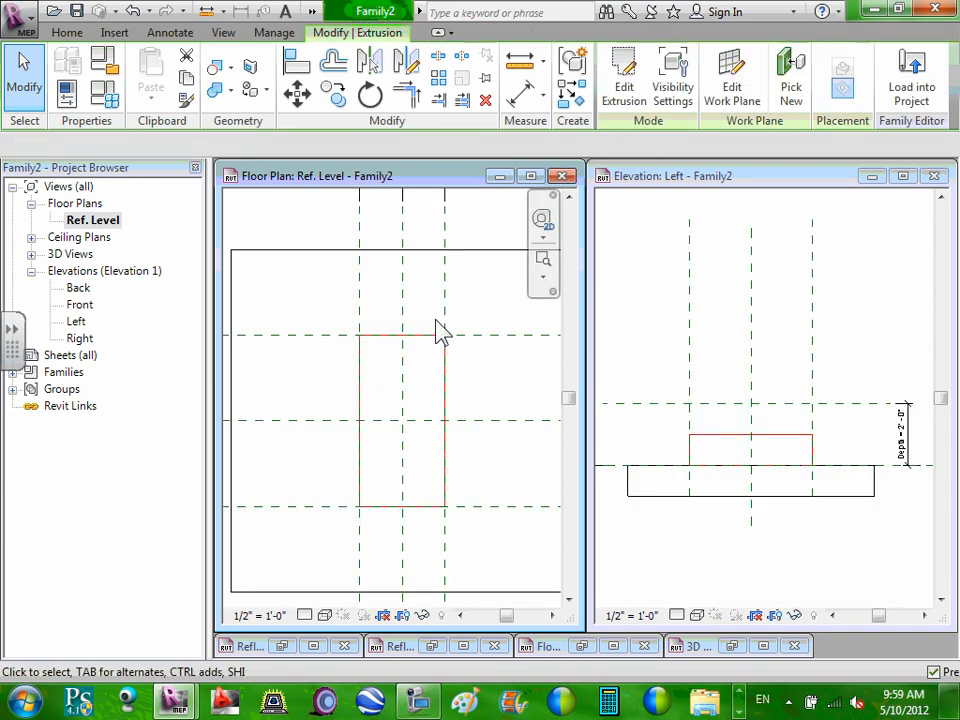
pyautogui.click(431, 333)
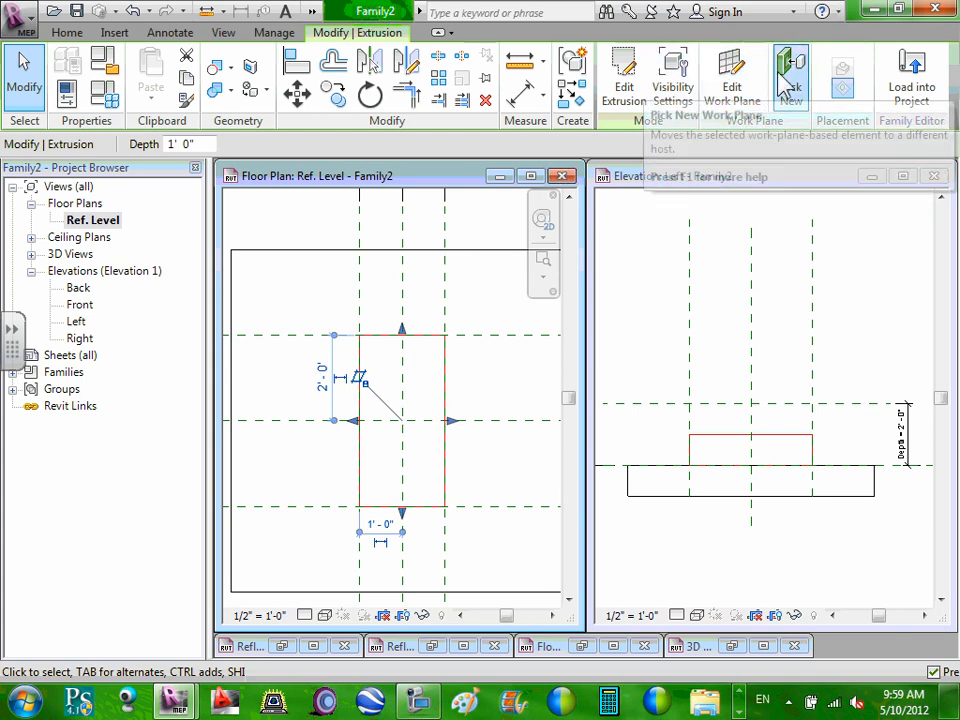
pyautogui.click(613, 99)
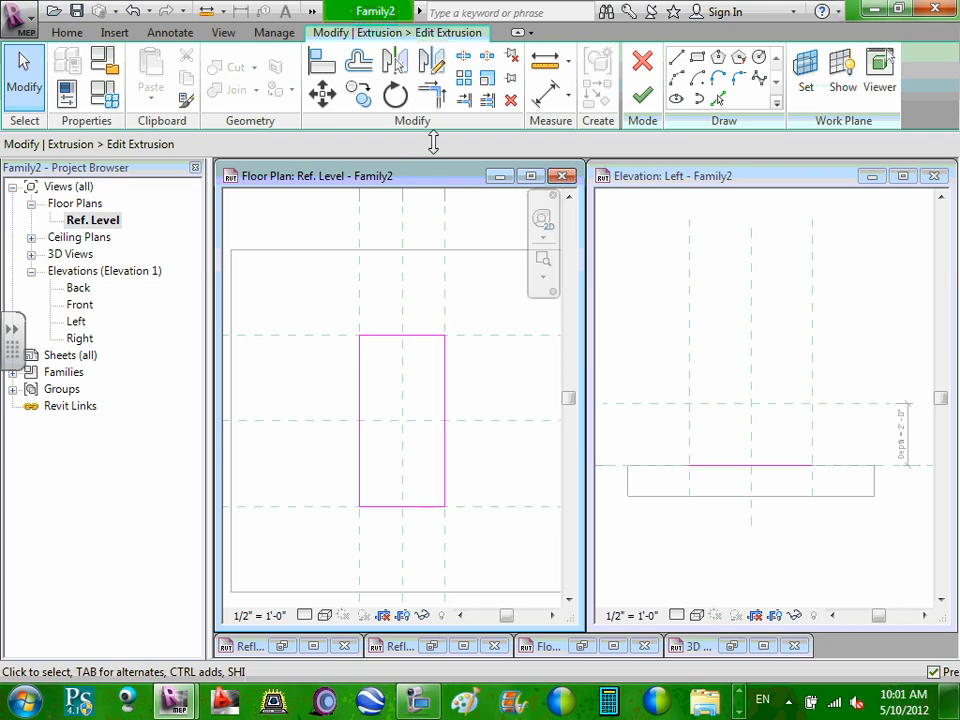
pyautogui.click(643, 96)
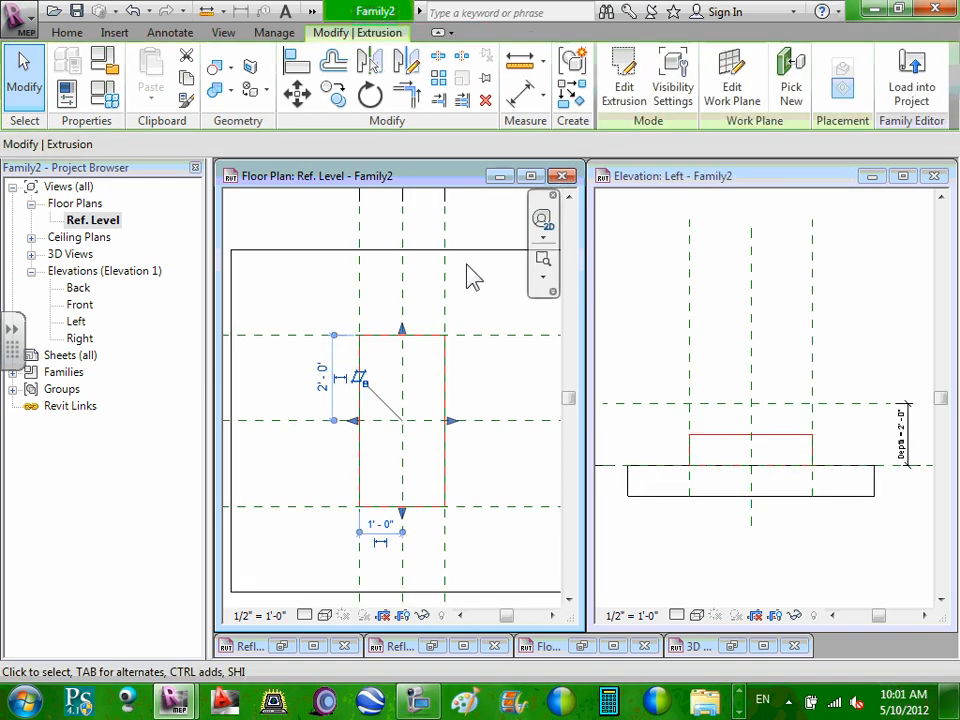
pyautogui.click(473, 284)
# Step: Set the width parameter to 2' in Family Types
pyautogui.scroll(-4, 467, 270)
pyautogui.moveTo(390, 320); pyautogui.dragTo(366, 334, button='middle')
pyautogui.scroll(3, 459, 285)
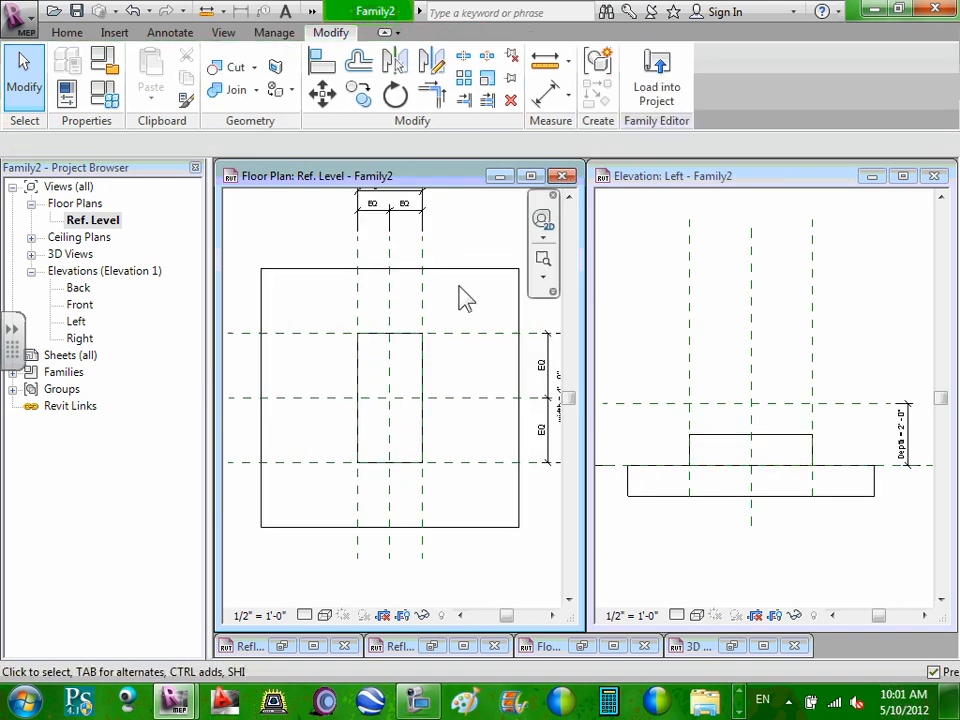
pyautogui.click(104, 90)
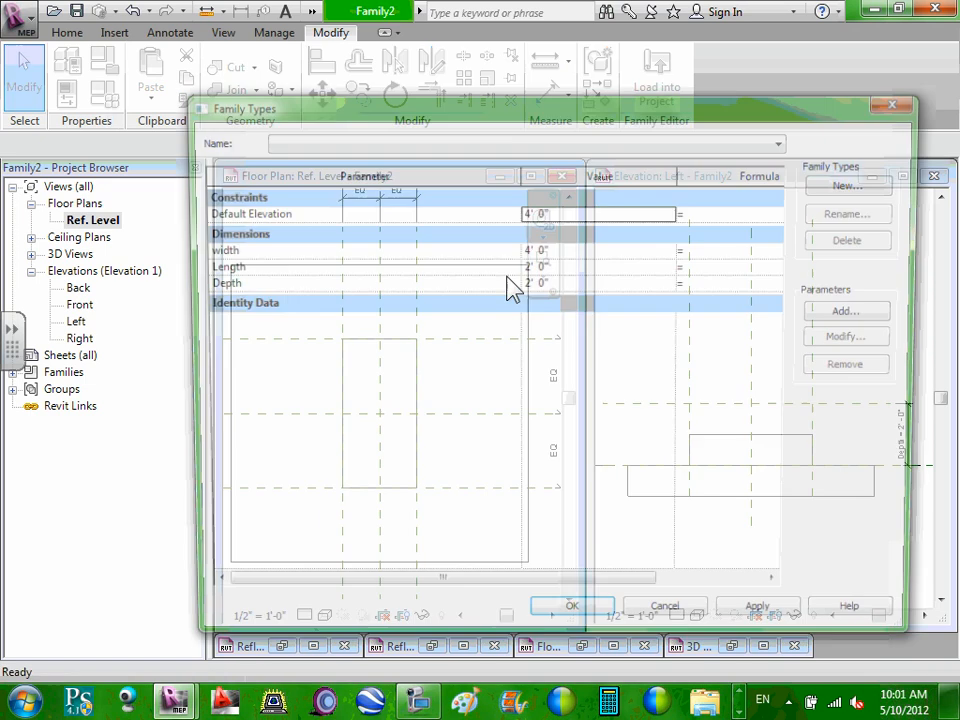
pyautogui.click(556, 251)
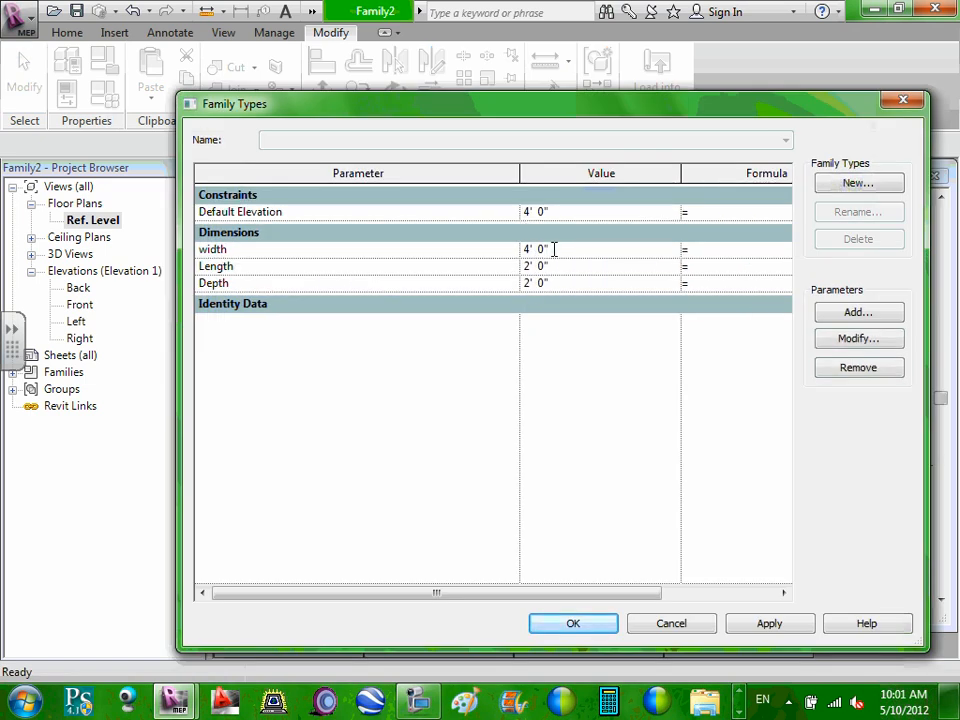
pyautogui.click(507, 261)
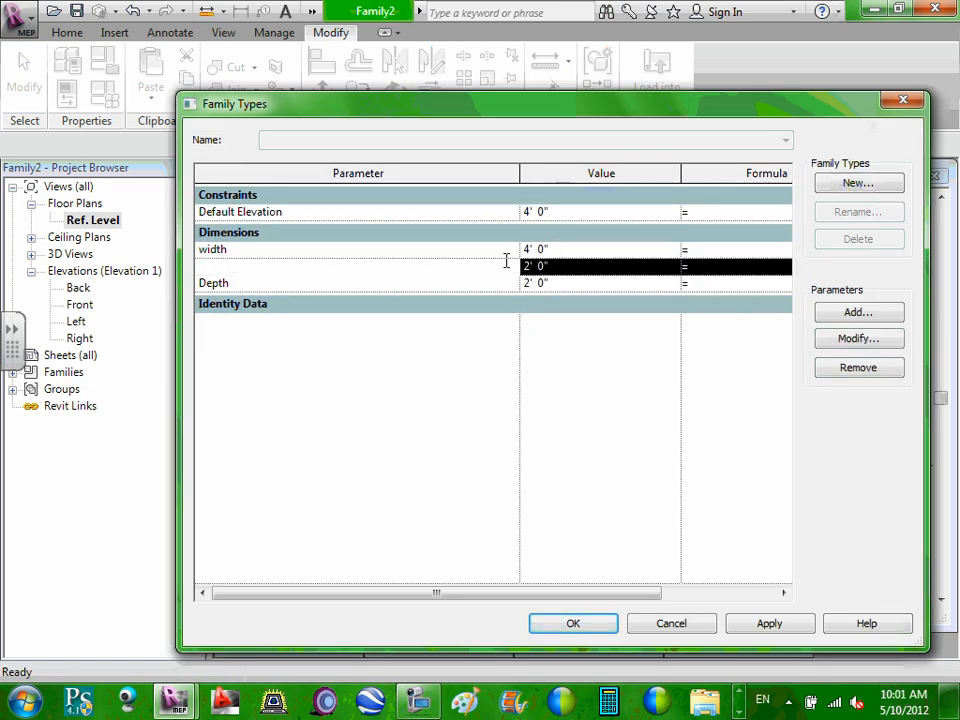
pyautogui.click(556, 246)
pyautogui.doubleClick(560, 250)
pyautogui.write('2')
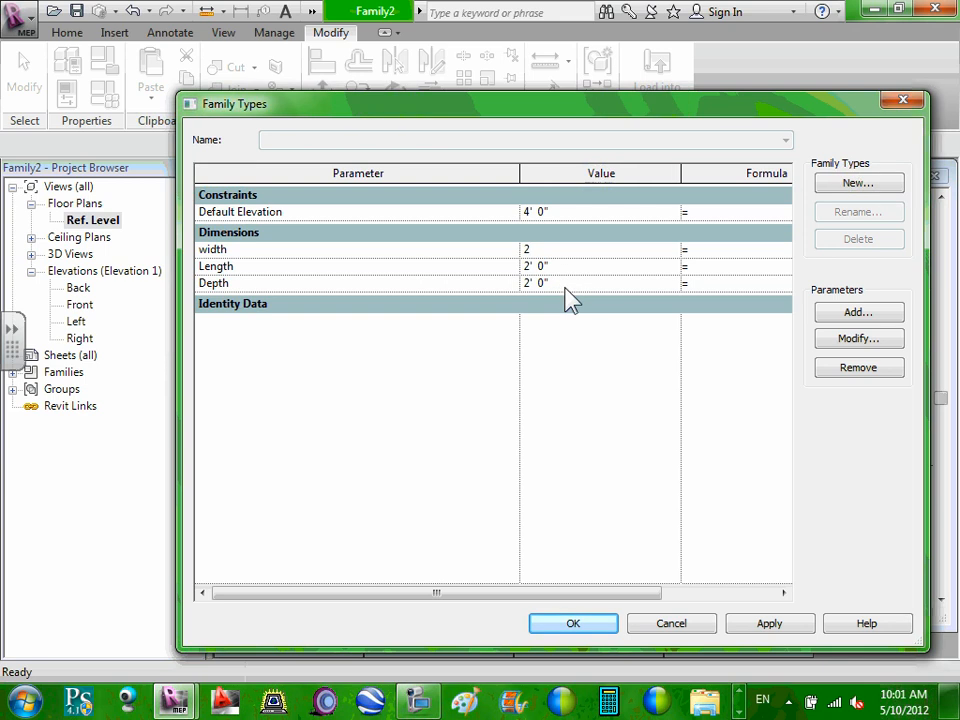
# Step: Set the Length parameter to 4' and accept the family type changes to flex the extrusion
pyautogui.click(566, 284)
pyautogui.write('4')
pyautogui.press('BackSpace')
pyautogui.click(566, 253)
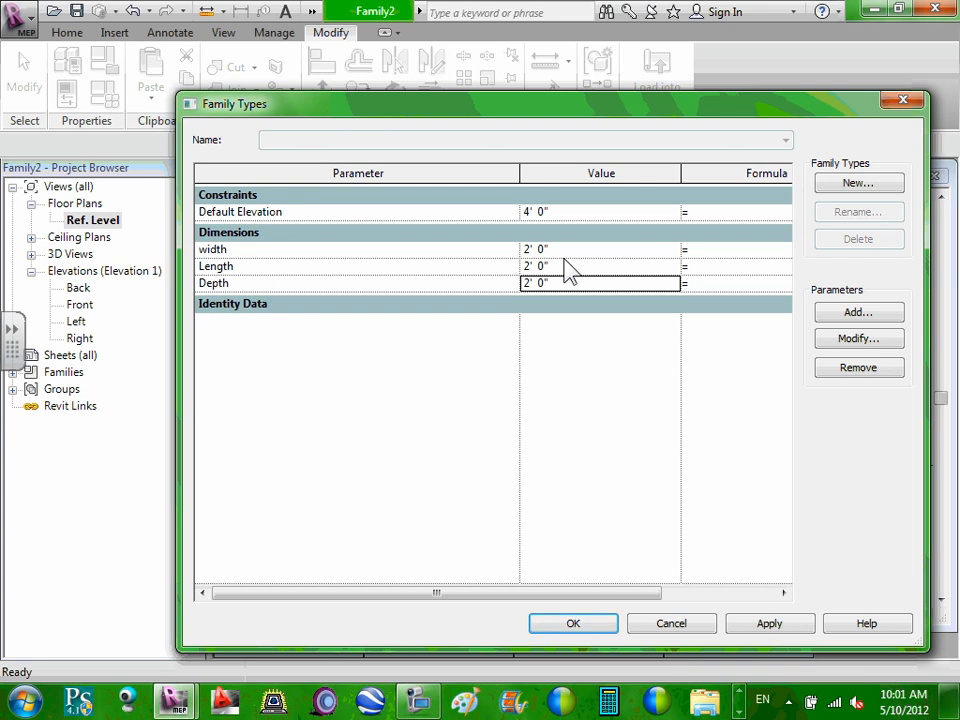
pyautogui.click(565, 266)
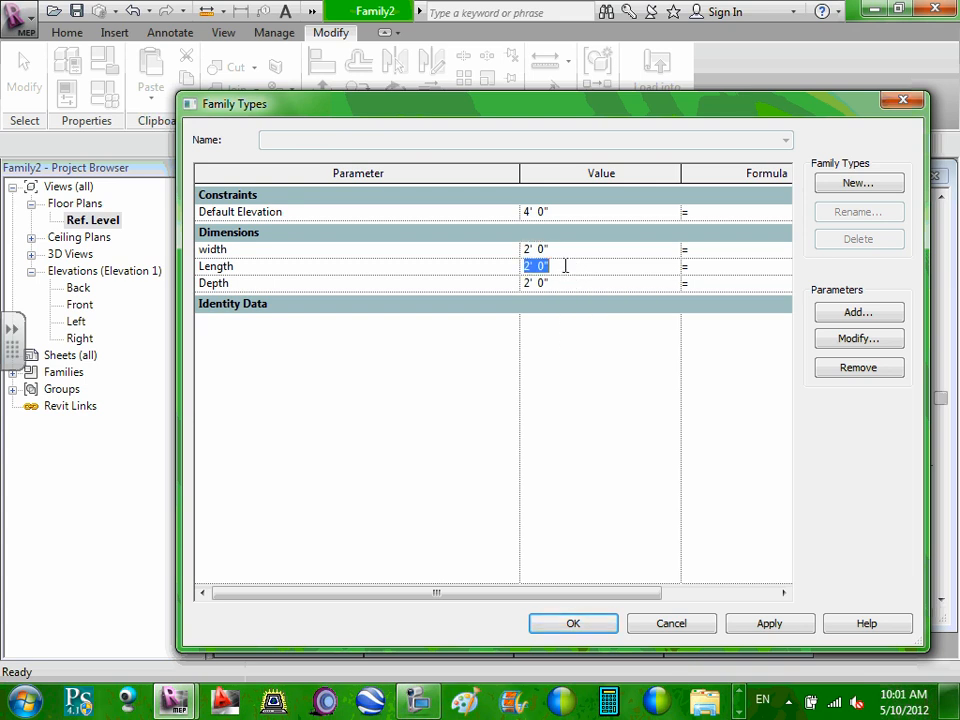
pyautogui.write('4')
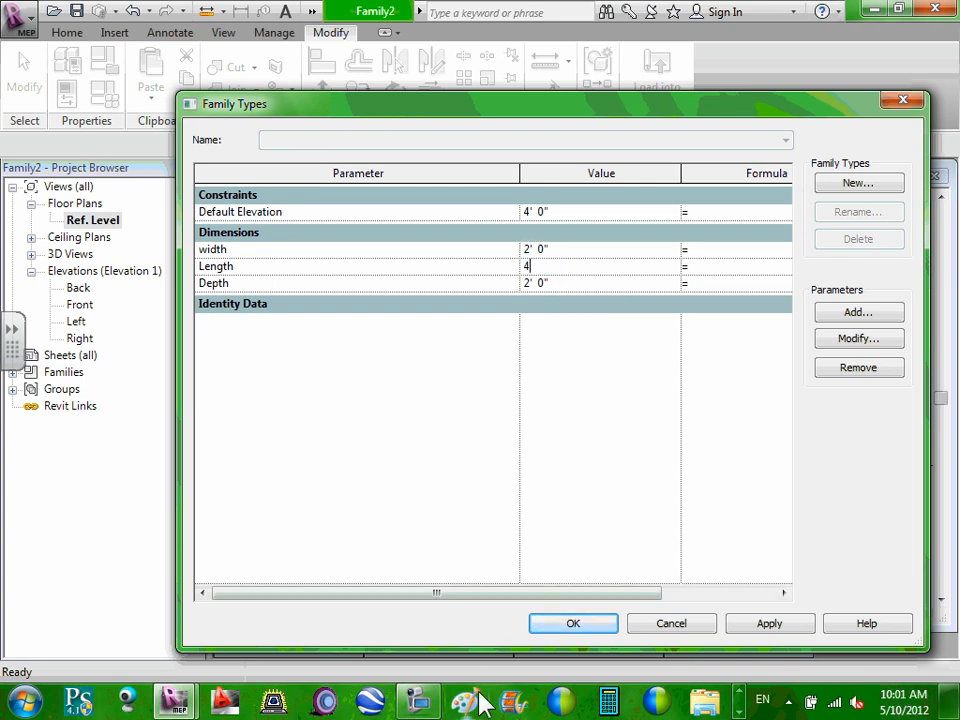
pyautogui.click(540, 626)
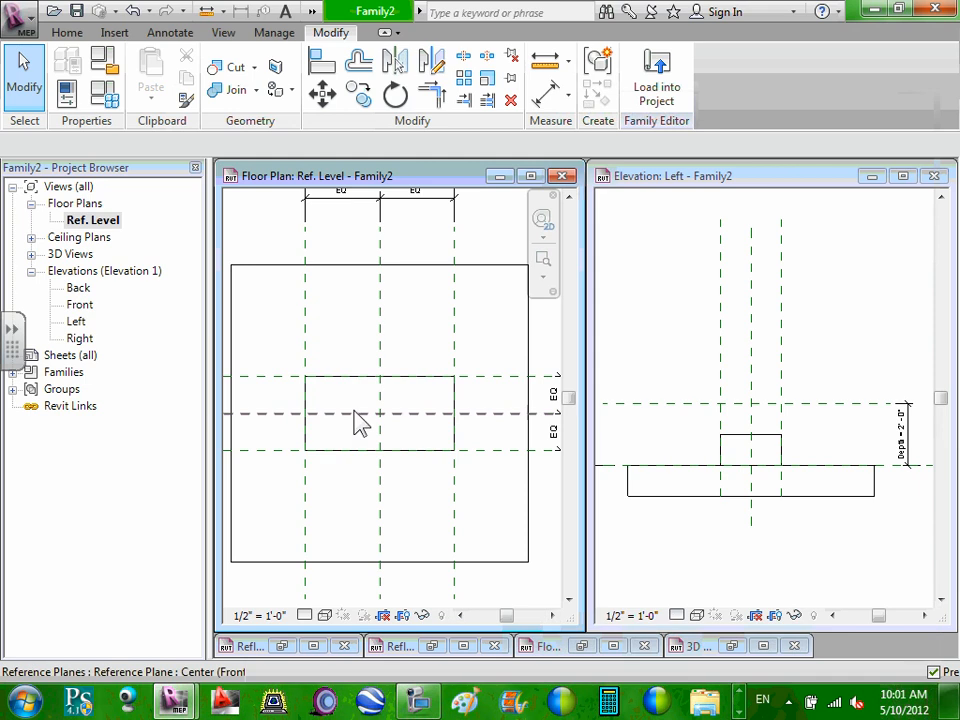
# Step: In the Left elevation, stretch the small extrusion's top up to the Depth reference plane and lock the alignment
pyautogui.scroll(-1, 504, 370)
pyautogui.moveTo(503, 373); pyautogui.dragTo(469, 400, button='middle')
pyautogui.scroll(1, 755, 455)
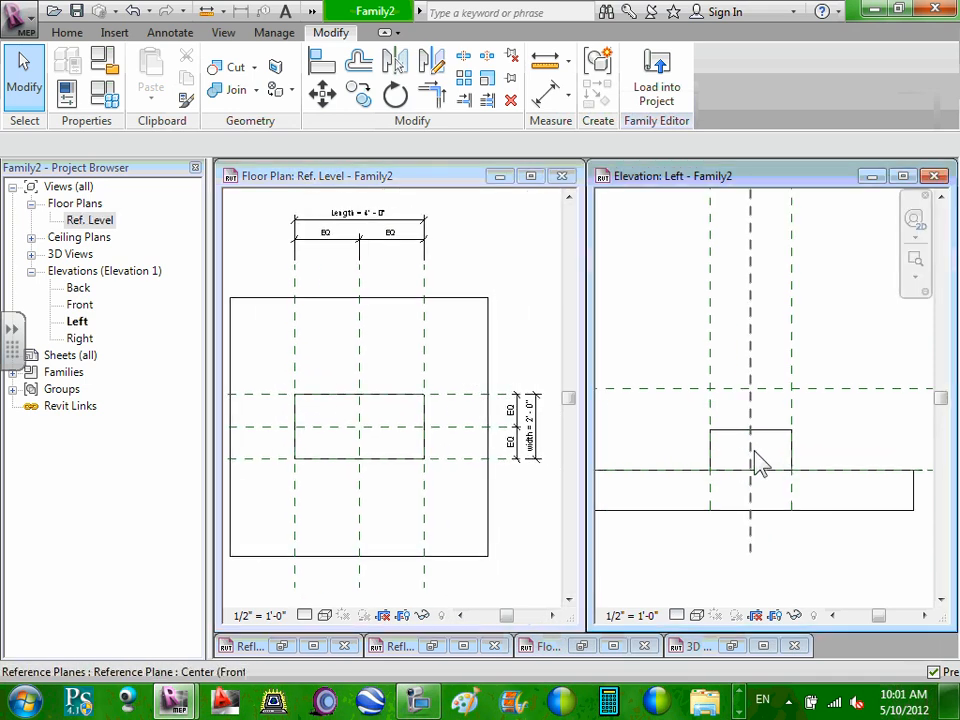
pyautogui.scroll(1, 757, 454)
pyautogui.moveTo(803, 463); pyautogui.dragTo(749, 468, button='middle')
pyautogui.scroll(-1, 752, 454)
pyautogui.scroll(-1, 752, 453)
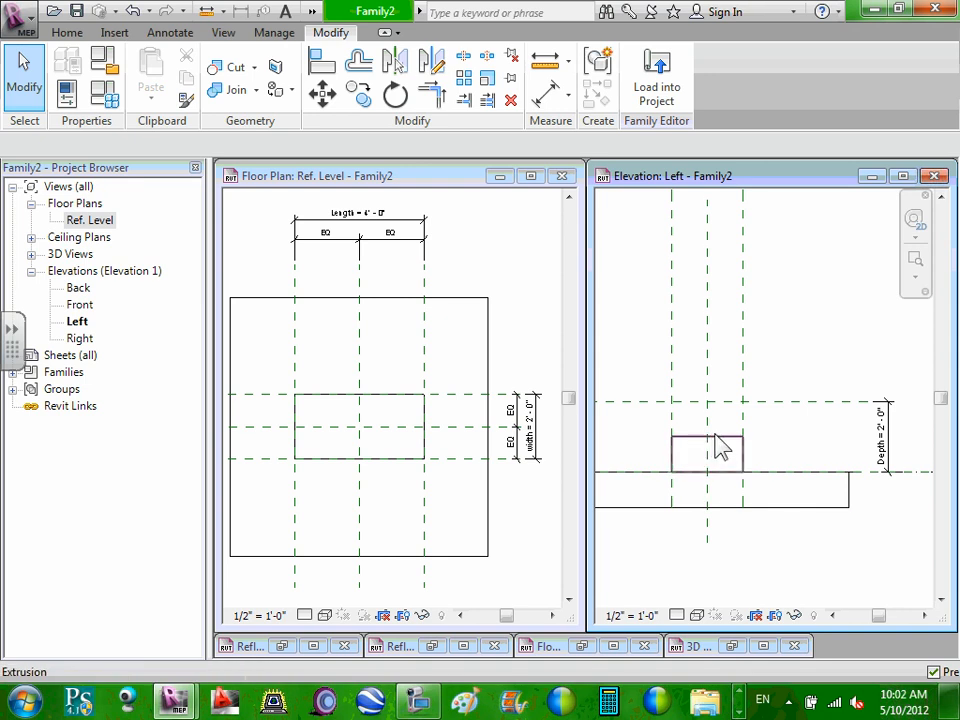
pyautogui.click(721, 450)
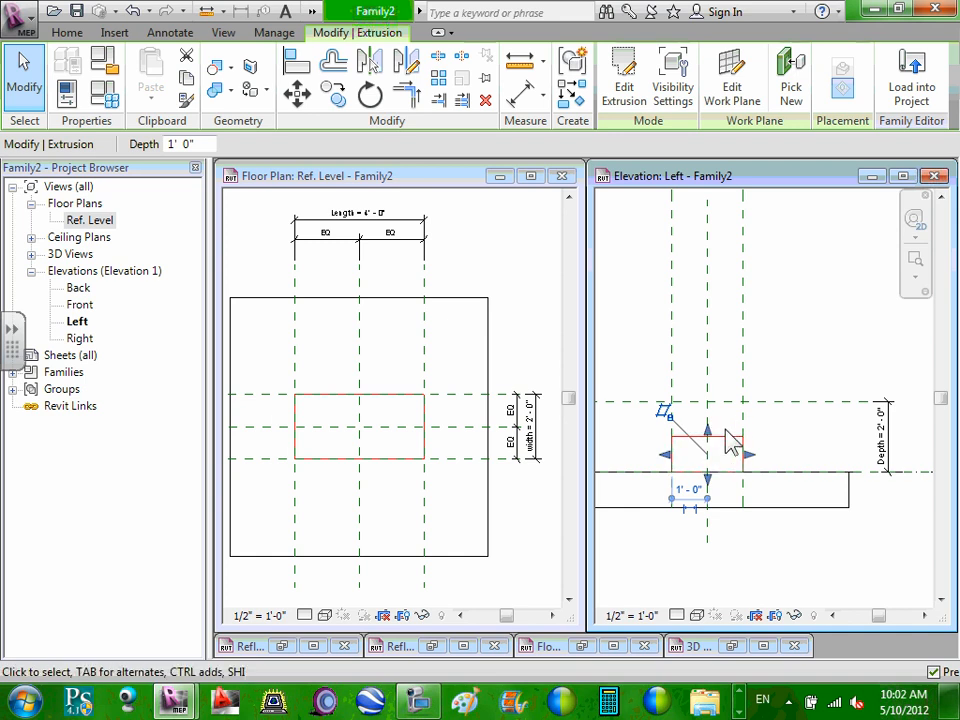
pyautogui.moveTo(707, 432); pyautogui.dragTo(708, 396)
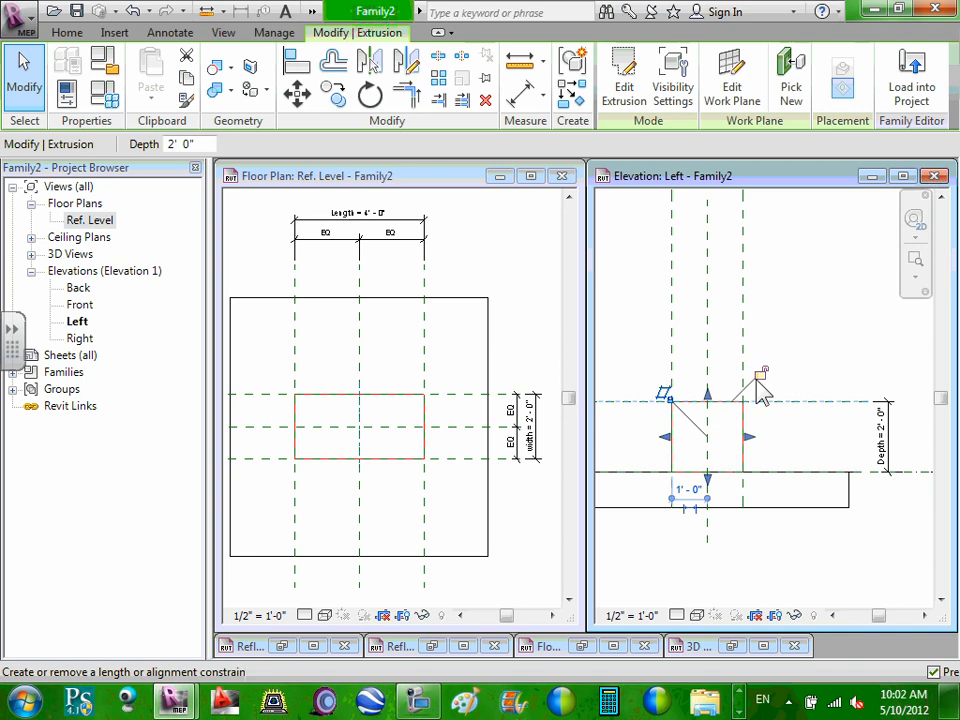
pyautogui.click(761, 375)
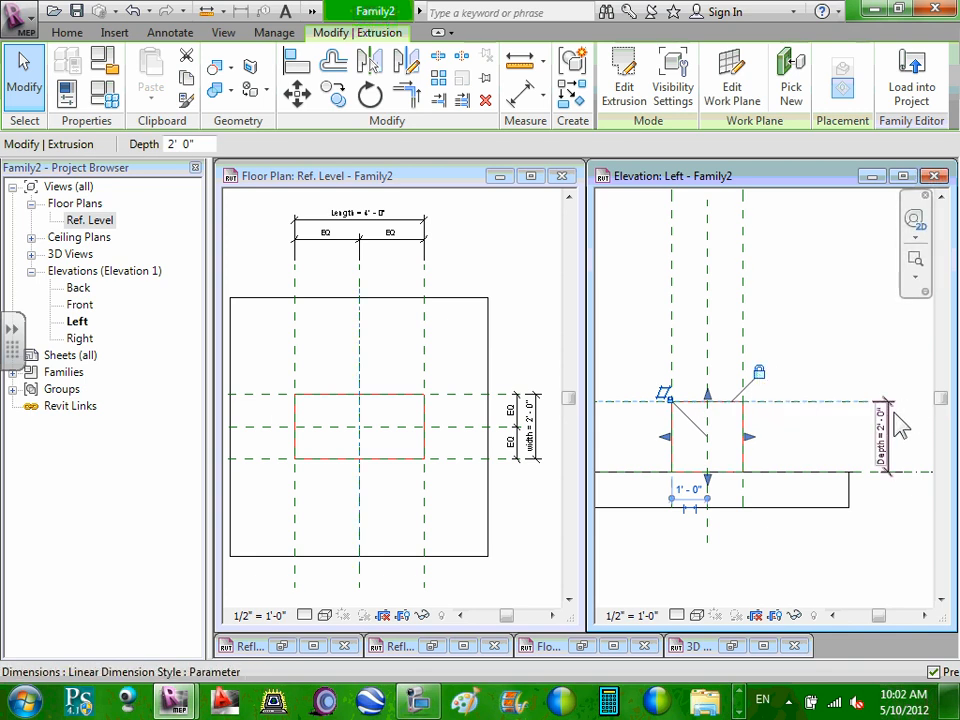
pyautogui.press('Escape')
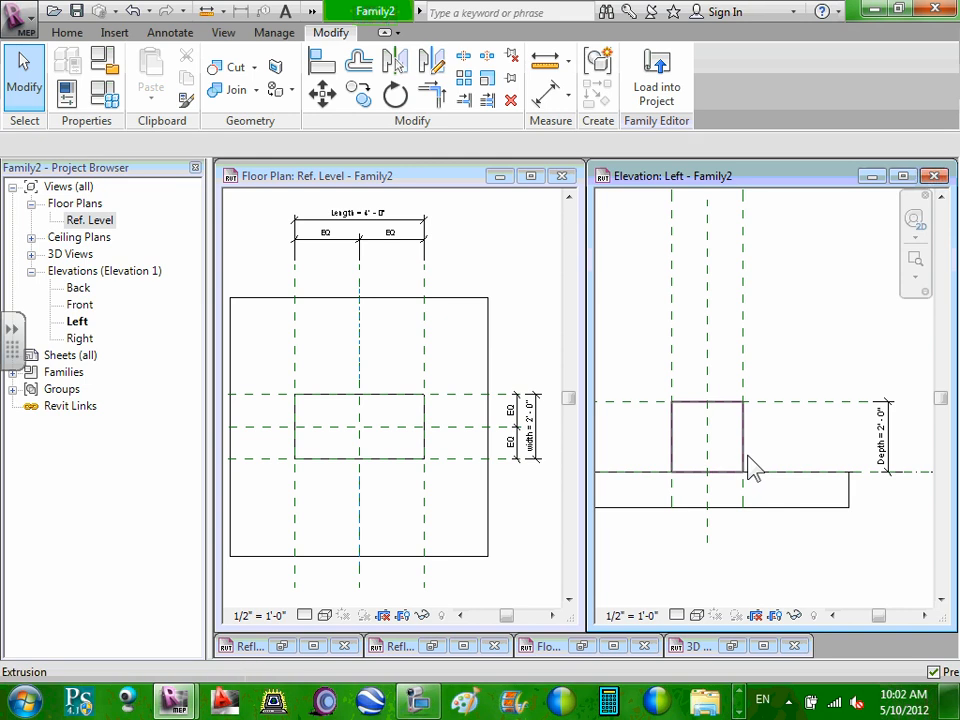
# Step: Snap the small extrusion's bottom edge onto the reference level line in the Left elevation and clear the selection
pyautogui.click(752, 469)
pyautogui.moveTo(715, 487)
pyautogui.mouseDown()
pyautogui.moveTo(700, 492)
pyautogui.moveTo(705, 473)
pyautogui.mouseUp()
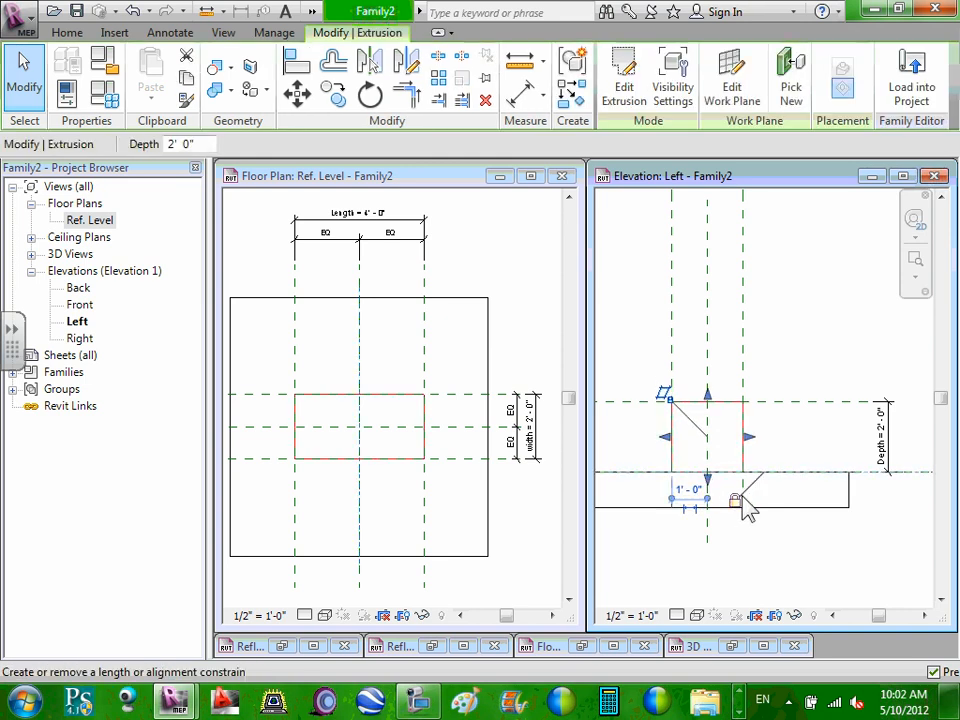
pyautogui.click(771, 456)
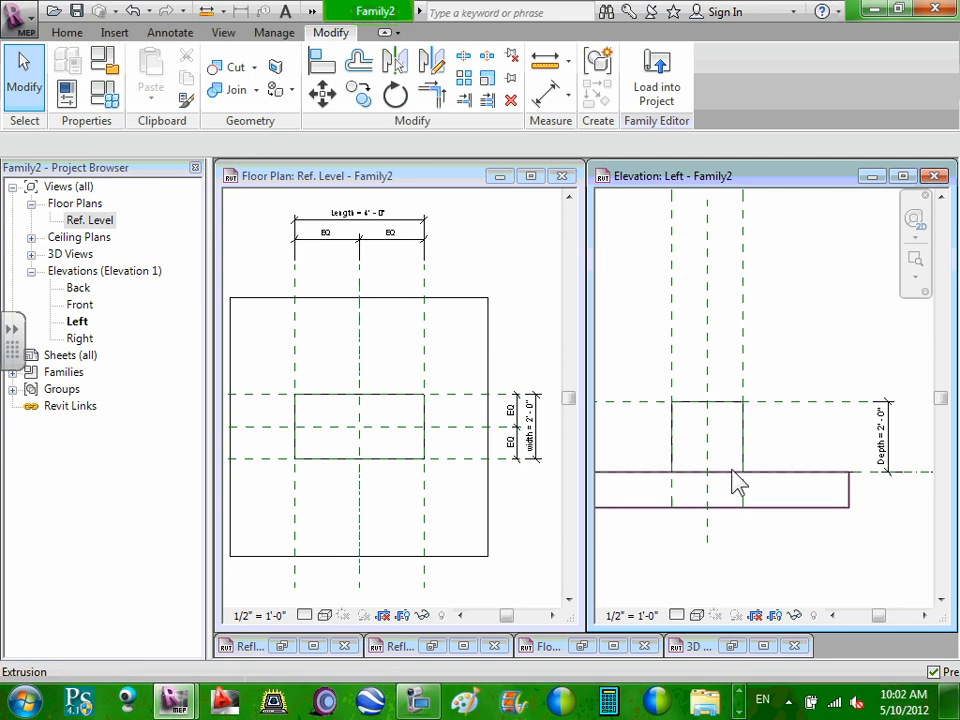
pyautogui.click(729, 479)
pyautogui.click(765, 457)
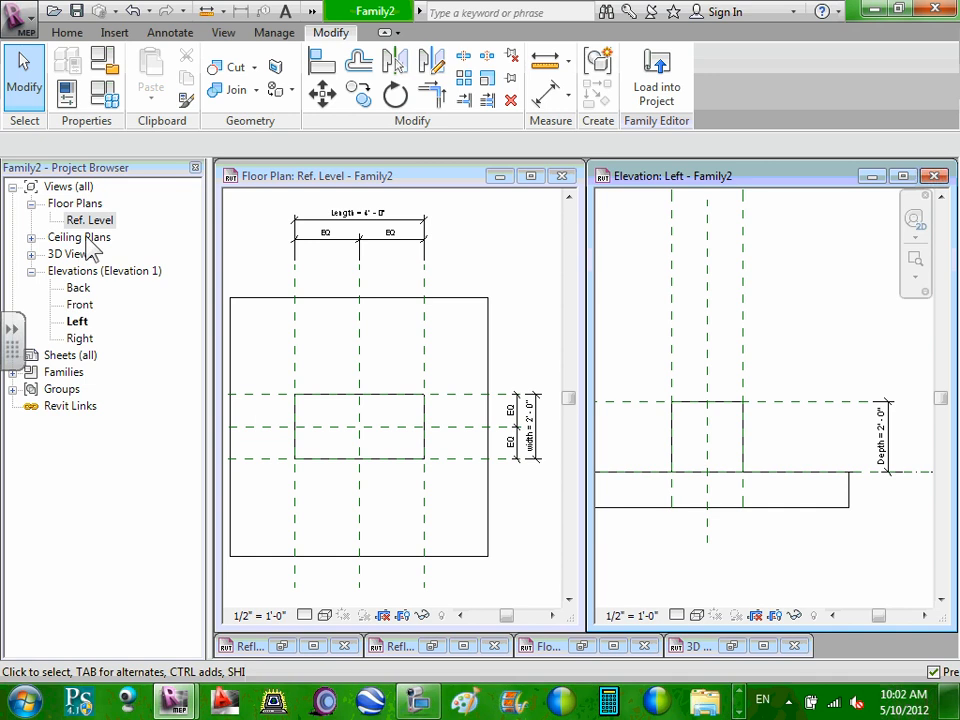
# Step: Set the Depth parameter to 0' 6" in Family Types and accept the change to flex the extrusion's height
pyautogui.click(67, 94)
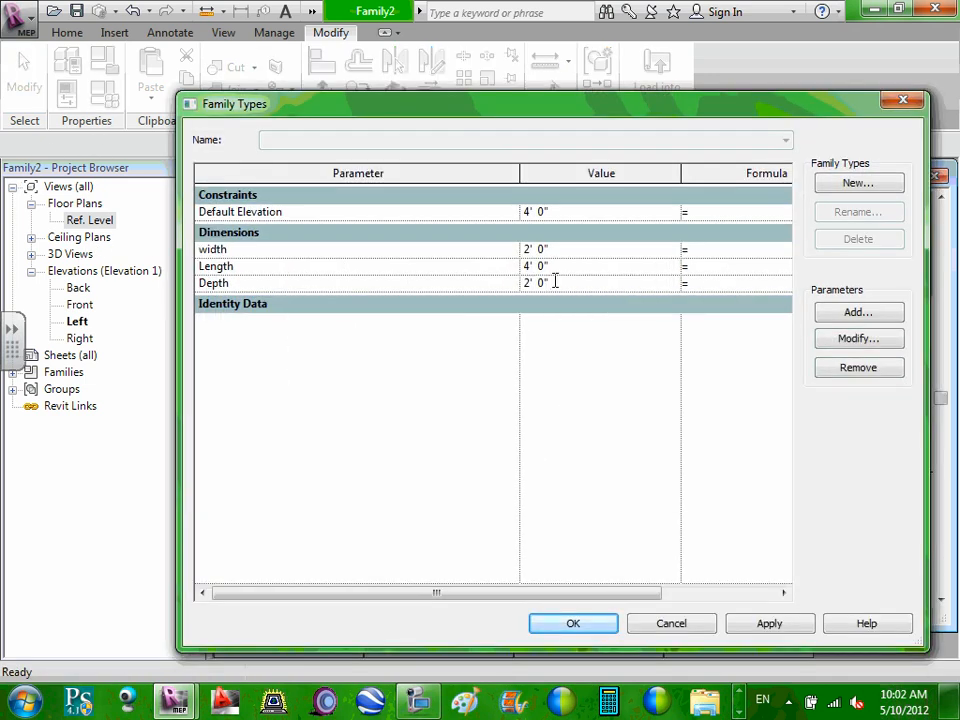
pyautogui.moveTo(555, 282); pyautogui.dragTo(500, 296)
pyautogui.write('.5')
pyautogui.press('Tab')
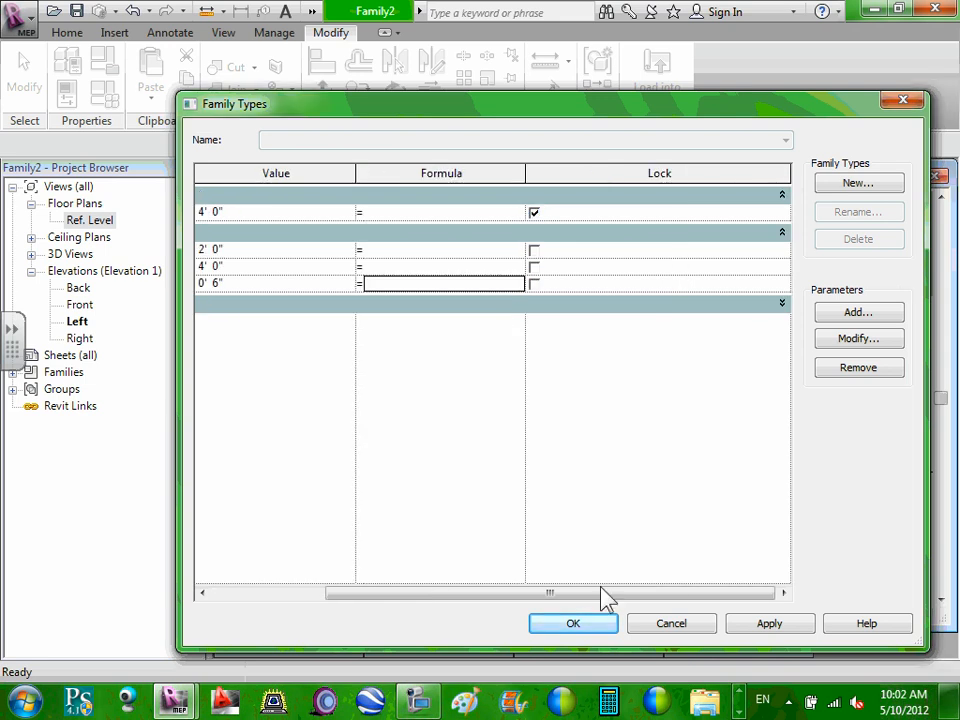
pyautogui.click(598, 629)
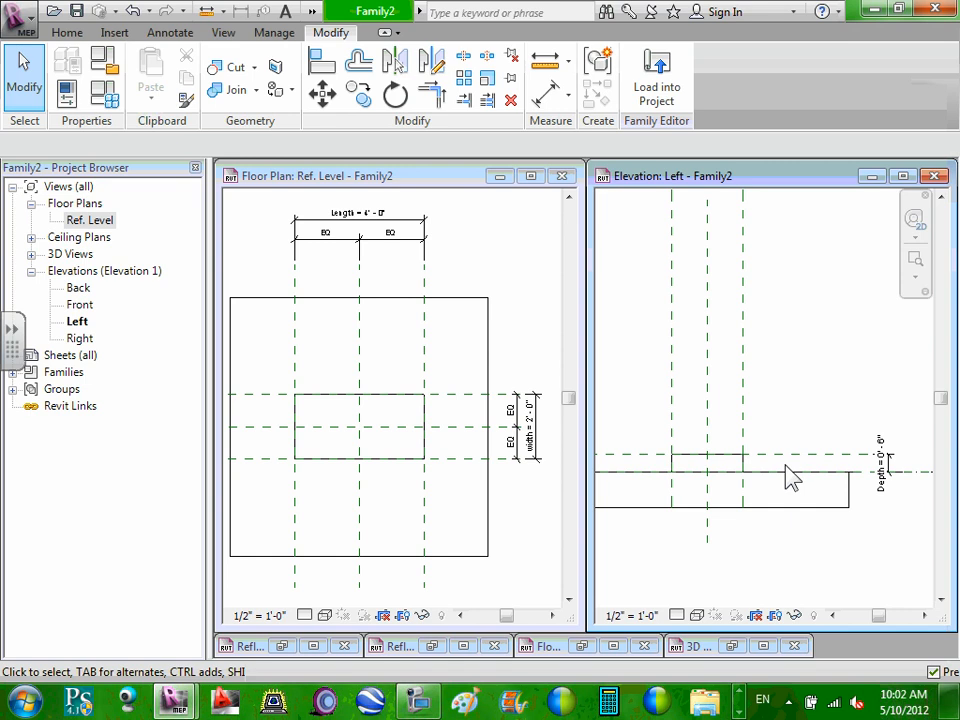
pyautogui.scroll(-2, 786, 465)
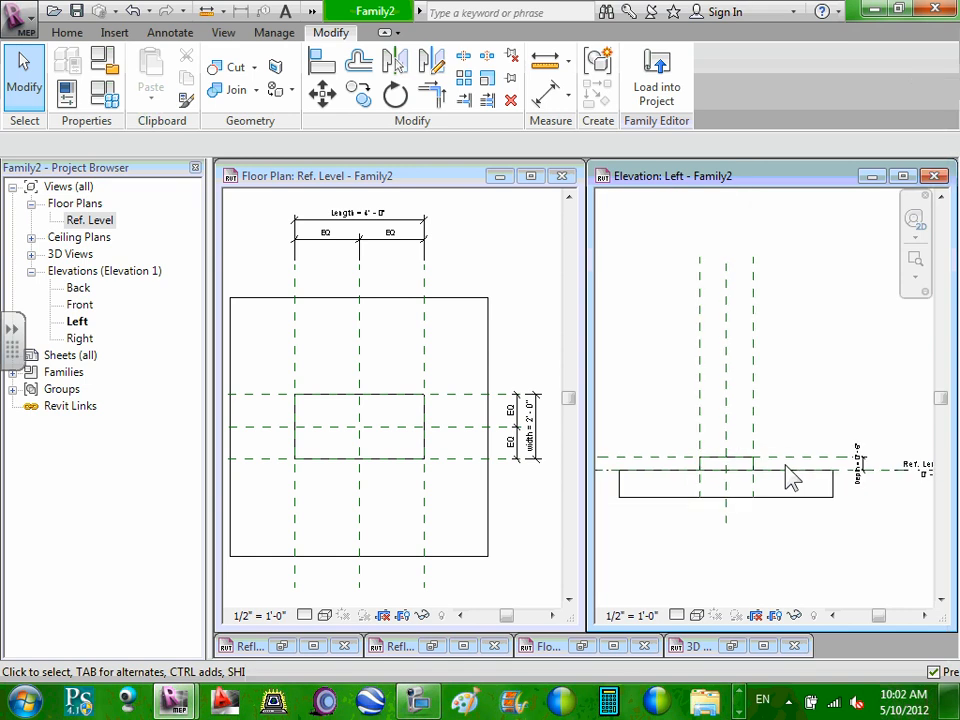
pyautogui.scroll(3, 785, 465)
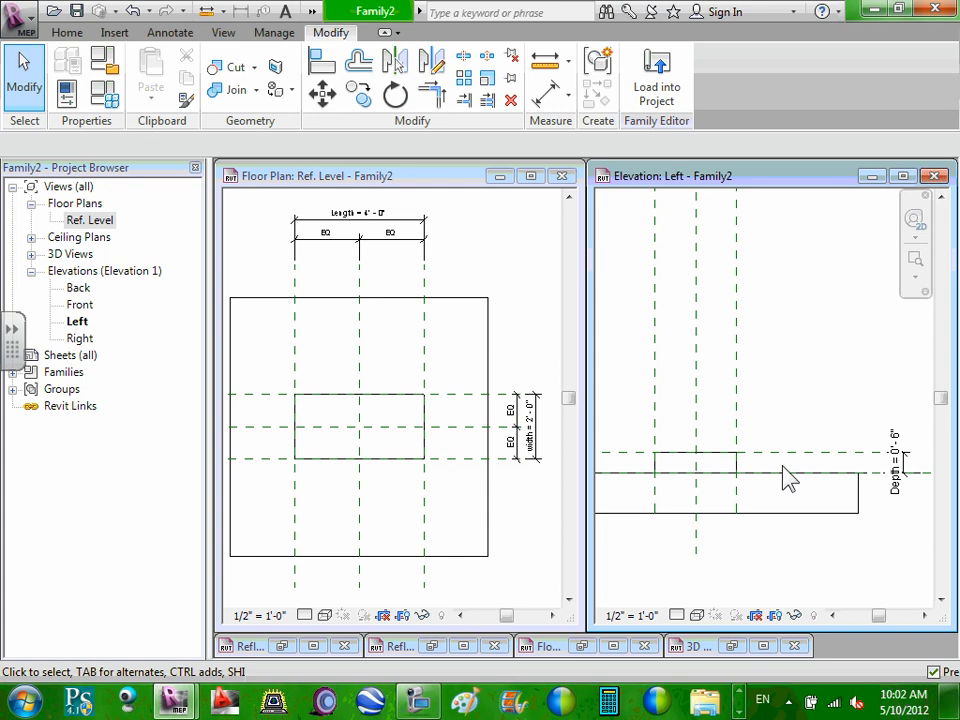
# Step: Change the family category to Lighting Fixtures and enable the Light Source parameter
pyautogui.click(456, 288)
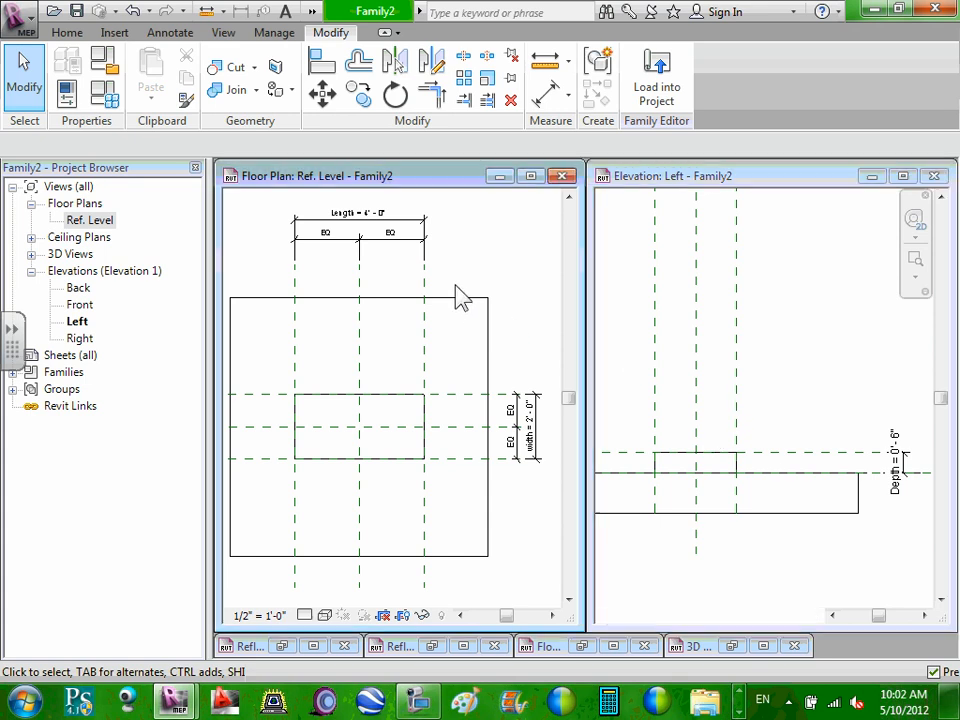
pyautogui.scroll(-3, 457, 389)
pyautogui.scroll(3, 457, 389)
pyautogui.moveTo(475, 403); pyautogui.dragTo(492, 411, button='middle')
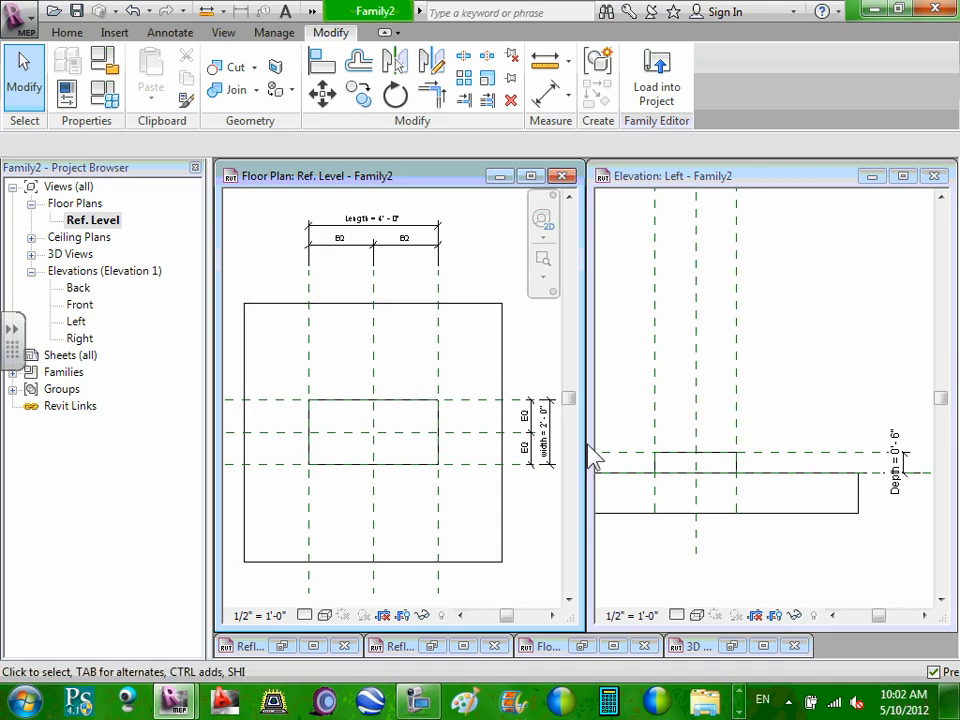
pyautogui.click(104, 68)
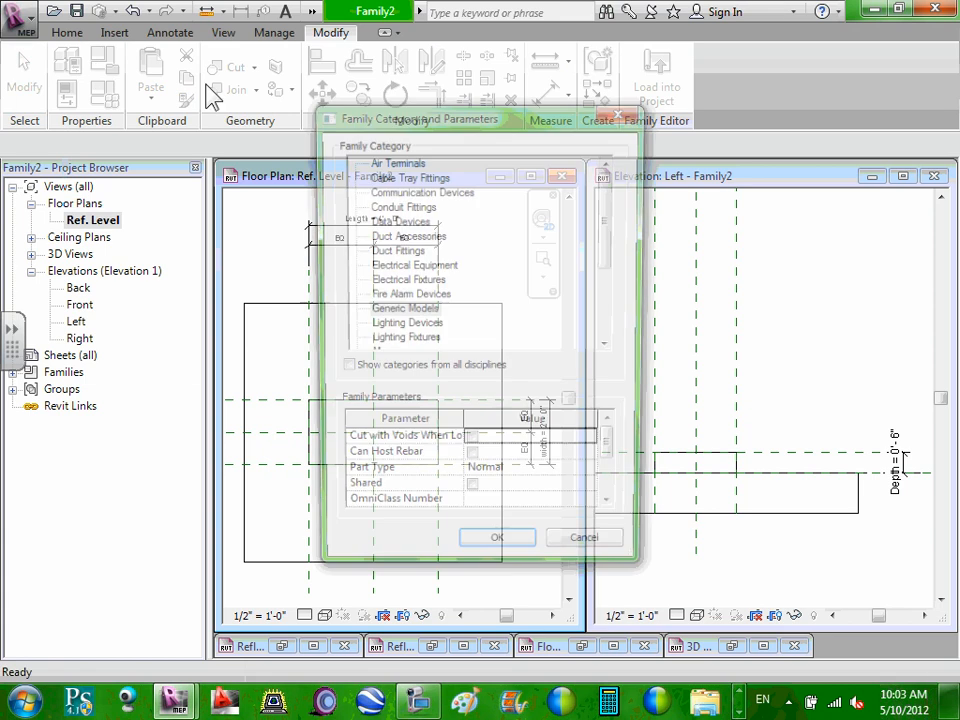
pyautogui.moveTo(612, 229); pyautogui.dragTo(612, 268)
pyautogui.click(385, 265)
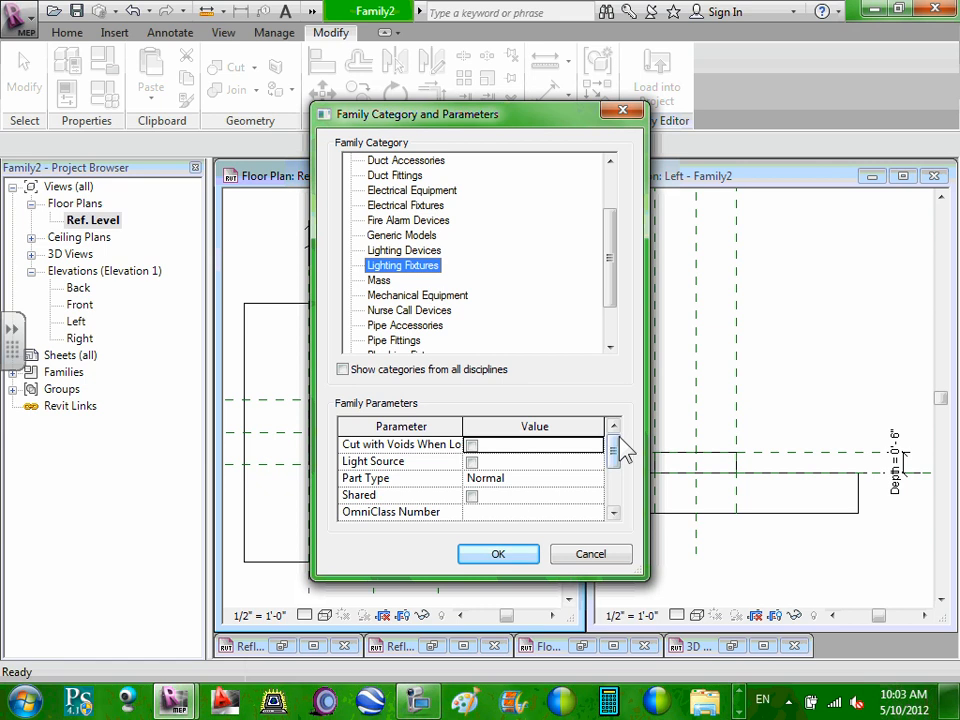
pyautogui.moveTo(618, 455)
pyautogui.mouseDown()
pyautogui.moveTo(626, 501)
pyautogui.moveTo(624, 458)
pyautogui.mouseUp()
pyautogui.click(472, 462)
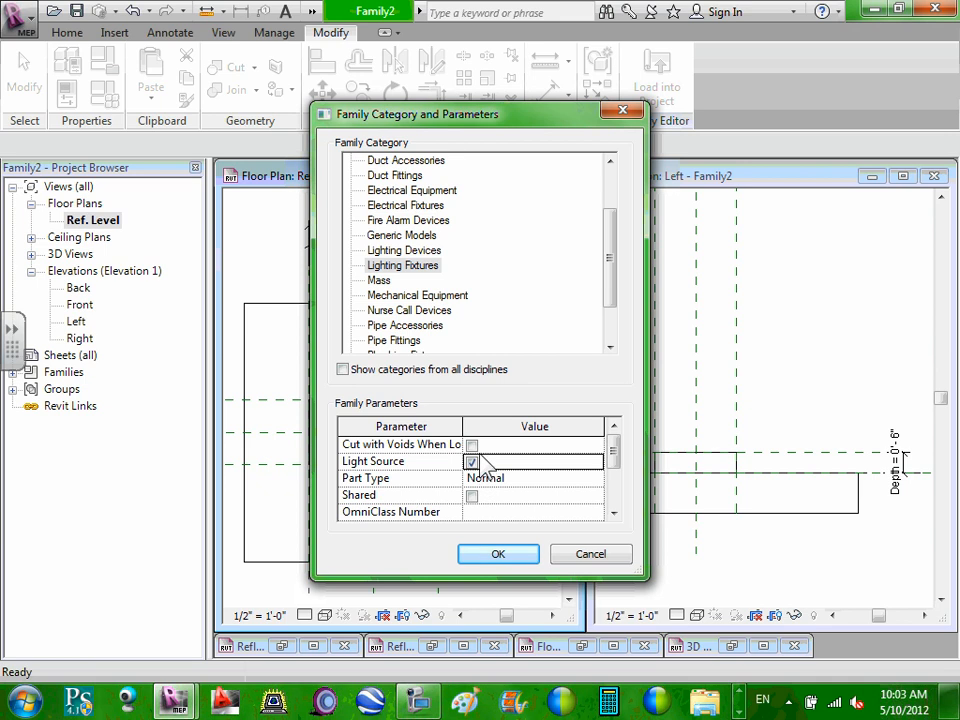
pyautogui.click(500, 555)
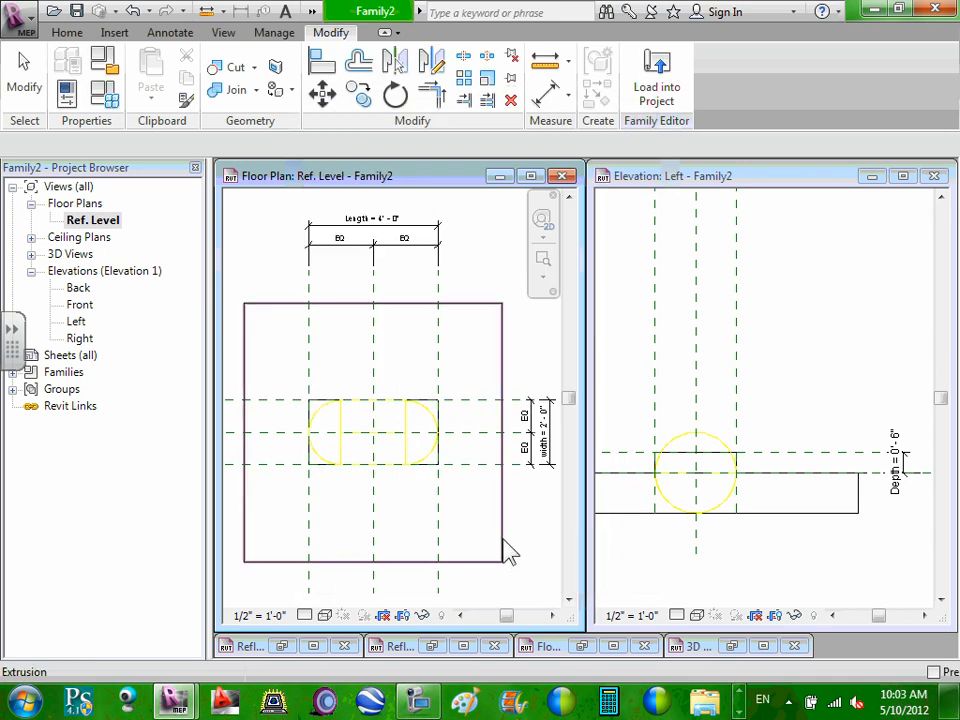
# Step: Examine the light source's outline against the extrusion and reference planes in the Ref. Level floor plan
pyautogui.click(410, 431)
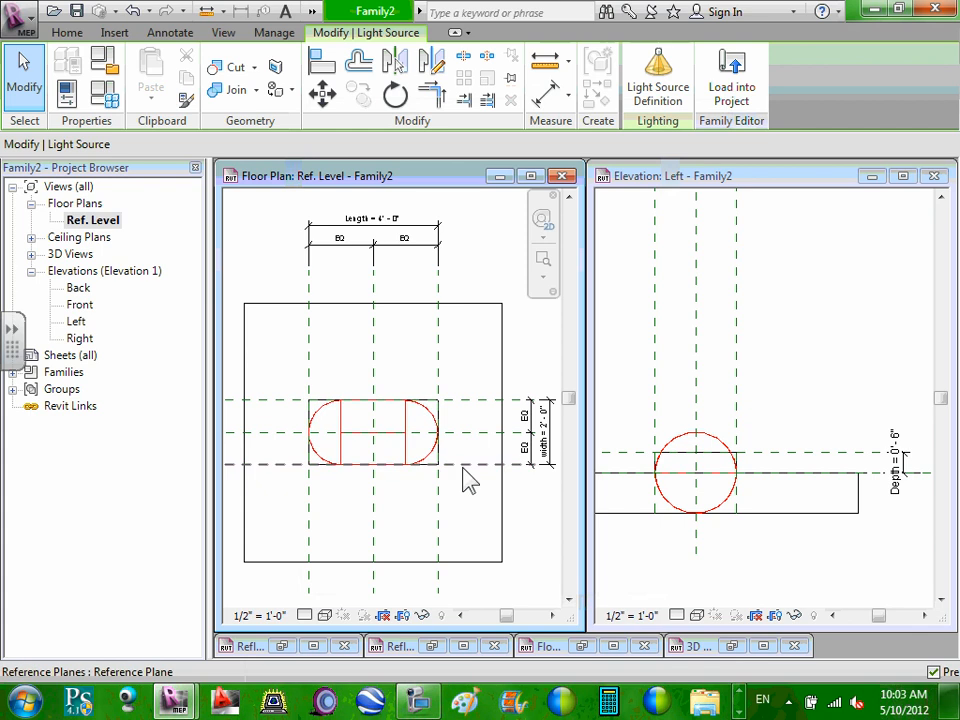
pyautogui.click(476, 553)
pyautogui.scroll(-2, 478, 555)
pyautogui.scroll(2, 476, 557)
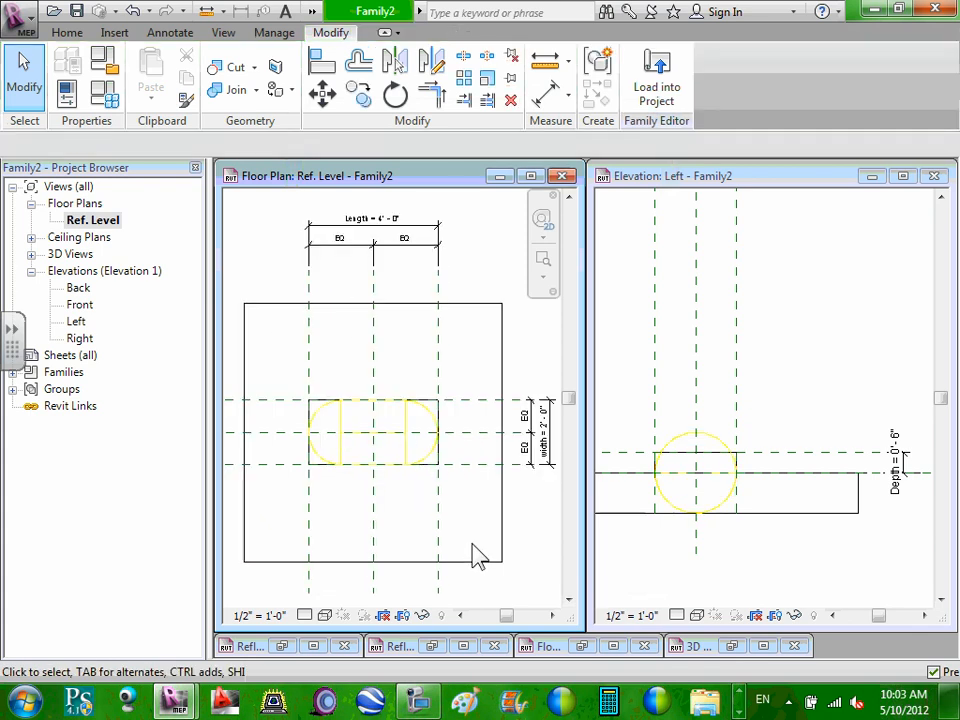
pyautogui.moveTo(476, 557); pyautogui.dragTo(471, 583, button='middle')
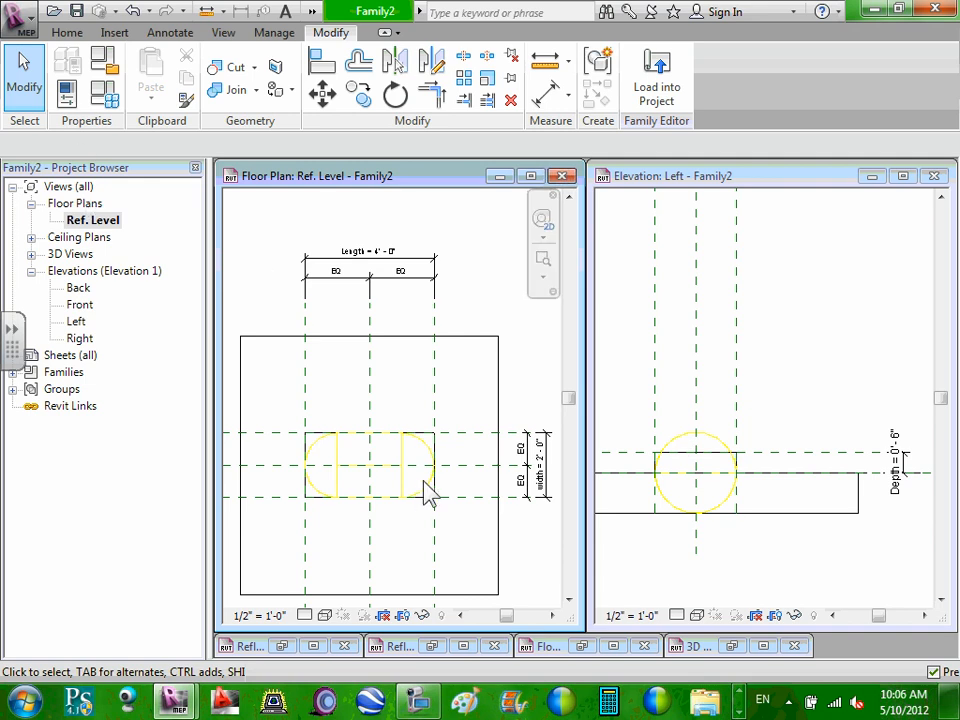
pyautogui.scroll(3, 425, 492)
pyautogui.moveTo(426, 489); pyautogui.dragTo(514, 474, button='middle')
pyautogui.scroll(-2, 514, 474)
pyautogui.scroll(3, 508, 471)
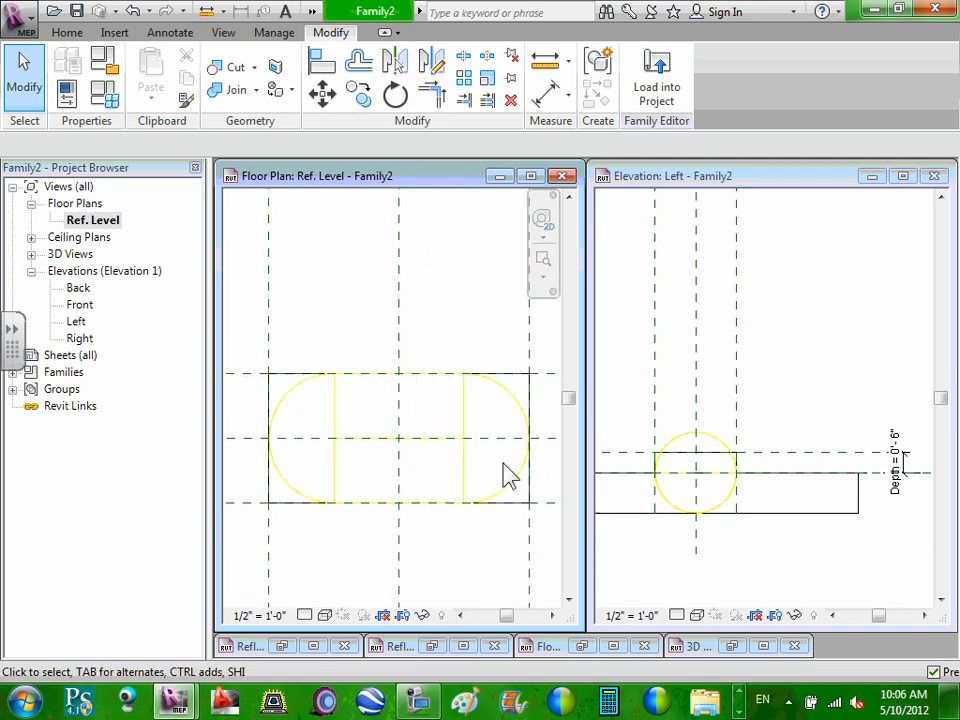
pyautogui.scroll(-1, 508, 476)
pyautogui.scroll(2, 508, 476)
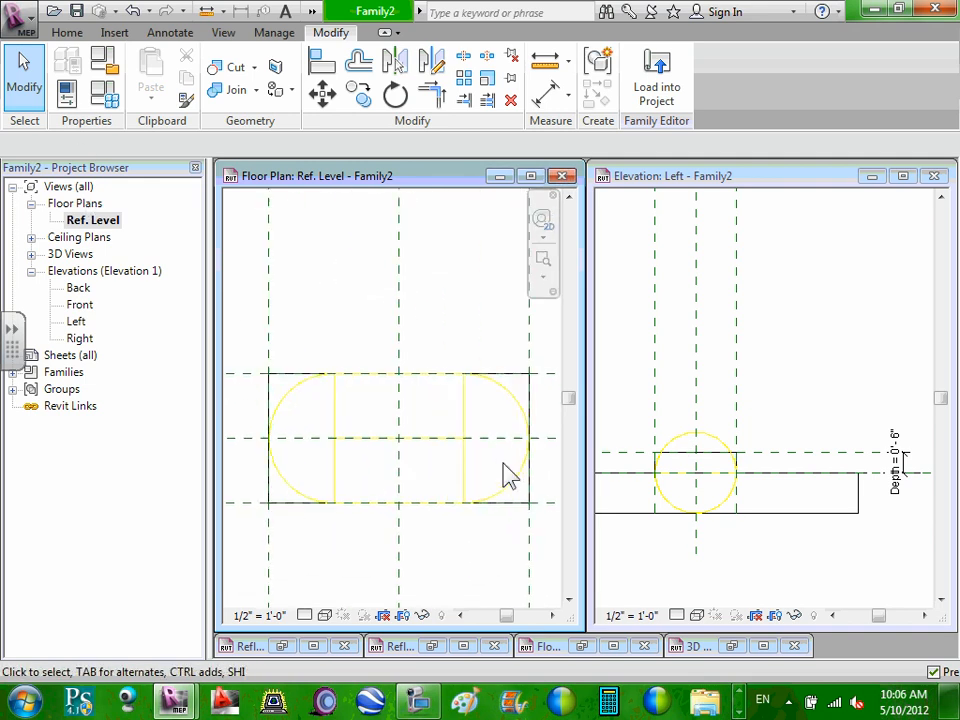
pyautogui.click(510, 371)
pyautogui.click(447, 311)
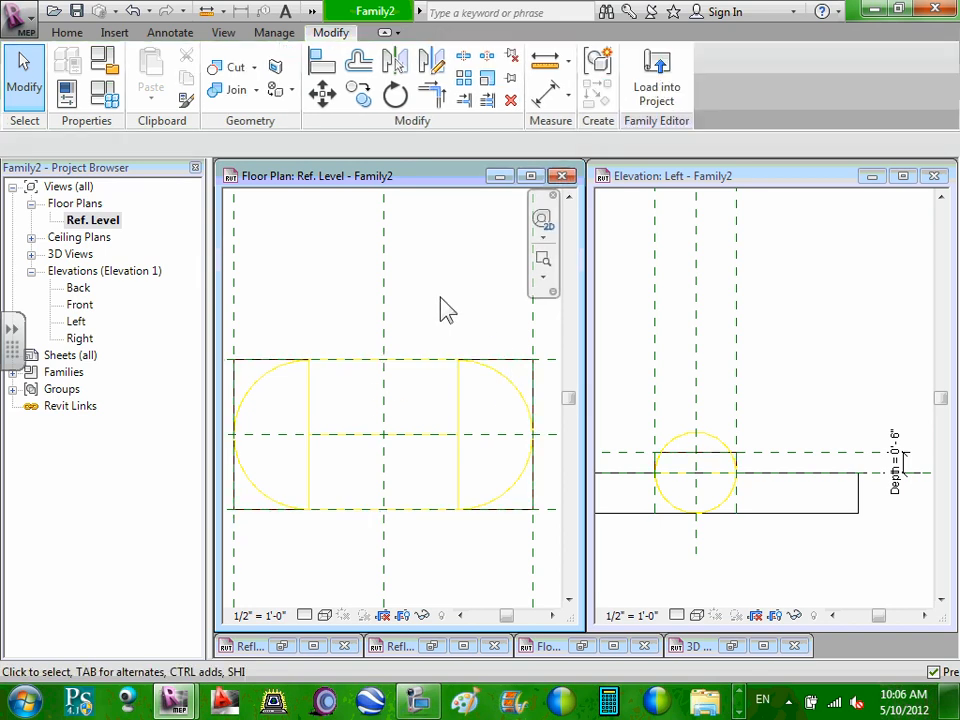
pyautogui.scroll(-2, 447, 311)
pyautogui.scroll(-1, 420, 476)
pyautogui.moveTo(447, 311); pyautogui.dragTo(427, 380, button='middle')
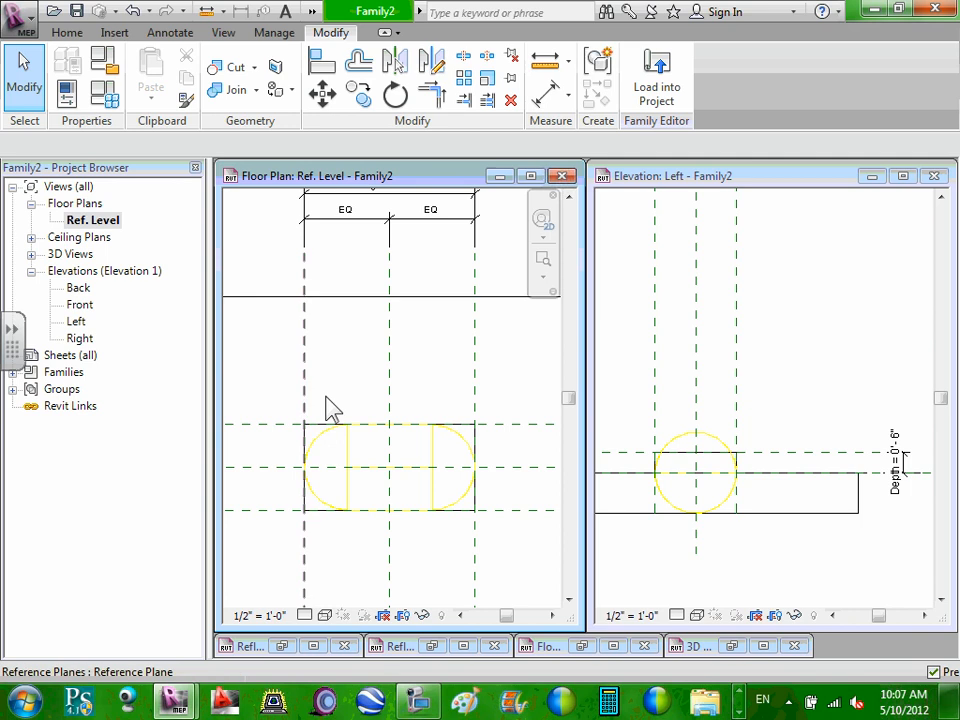
pyautogui.scroll(-1, 325, 407)
pyautogui.moveTo(332, 407); pyautogui.dragTo(368, 361, button='middle')
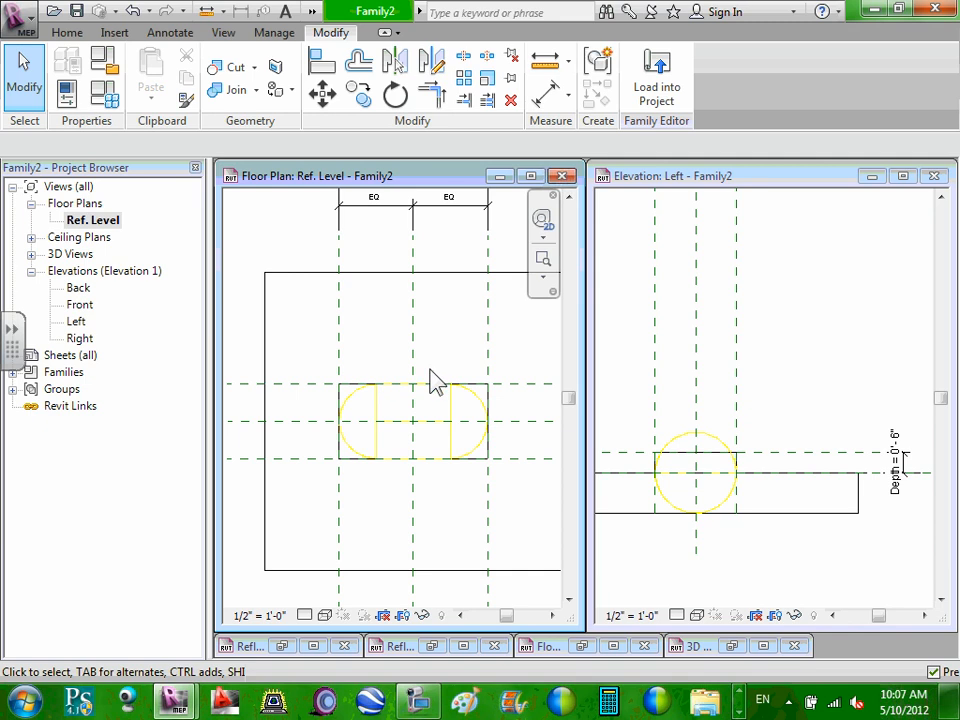
pyautogui.scroll(1, 450, 313)
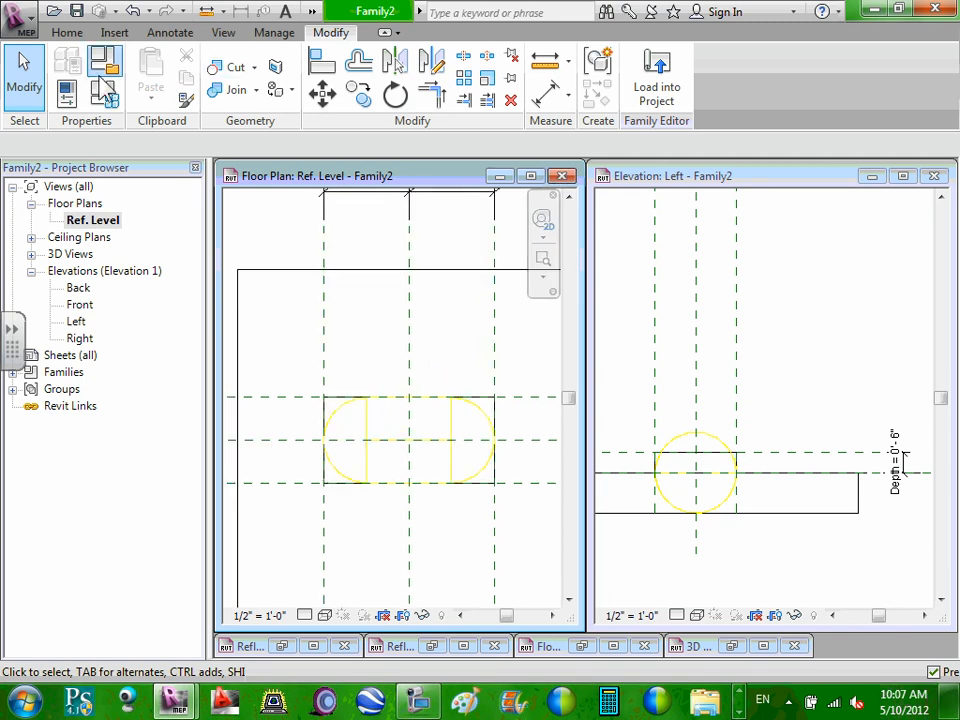
pyautogui.click(62, 33)
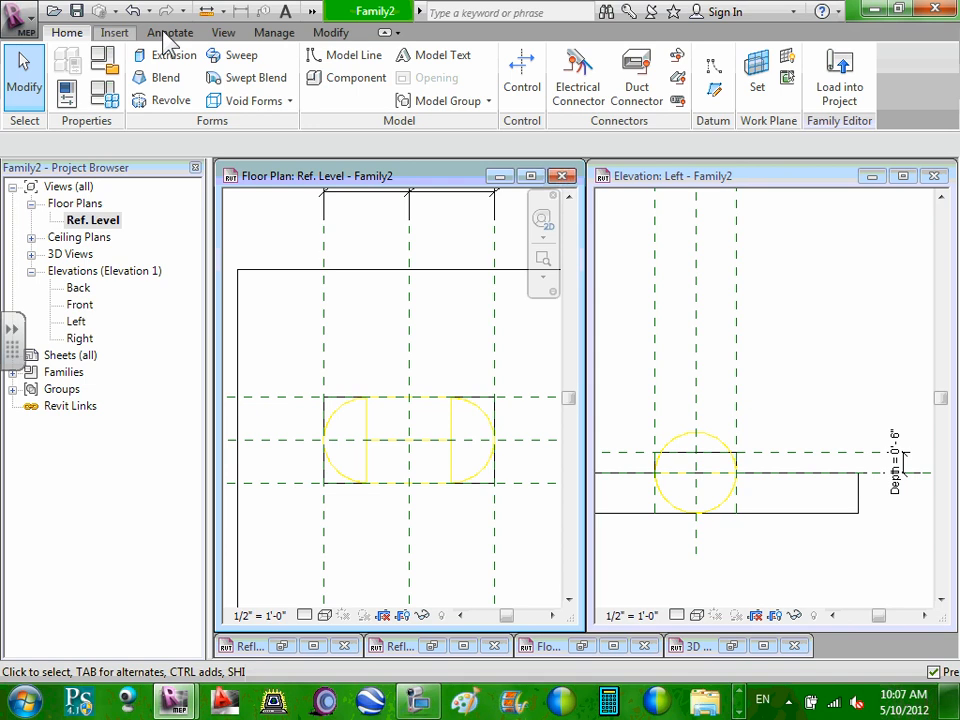
pyautogui.click(118, 33)
pyautogui.click(170, 33)
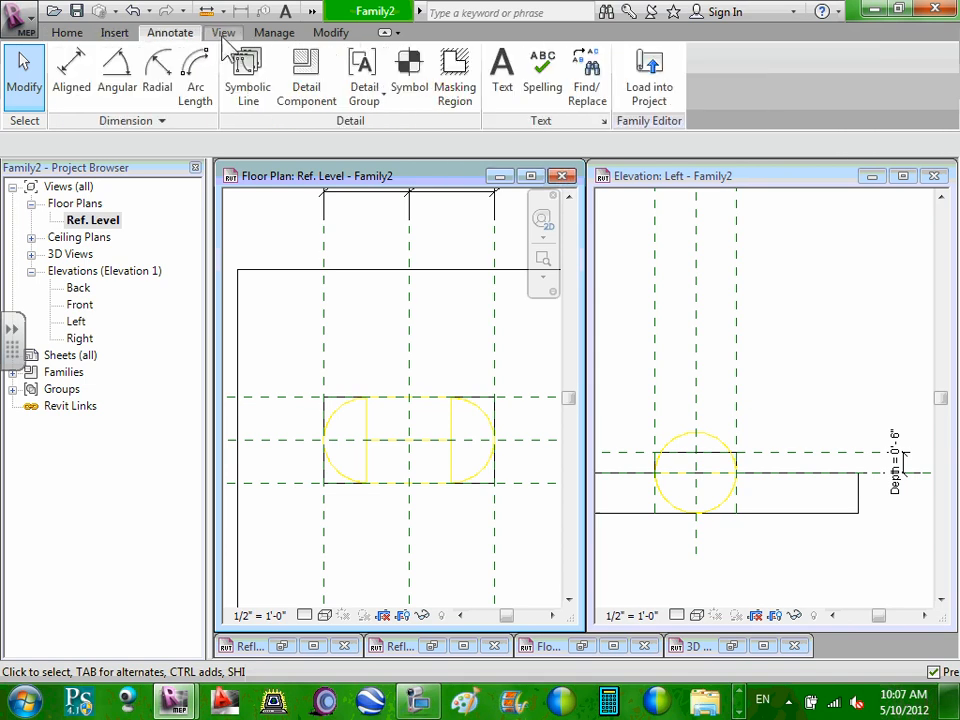
pyautogui.click(224, 36)
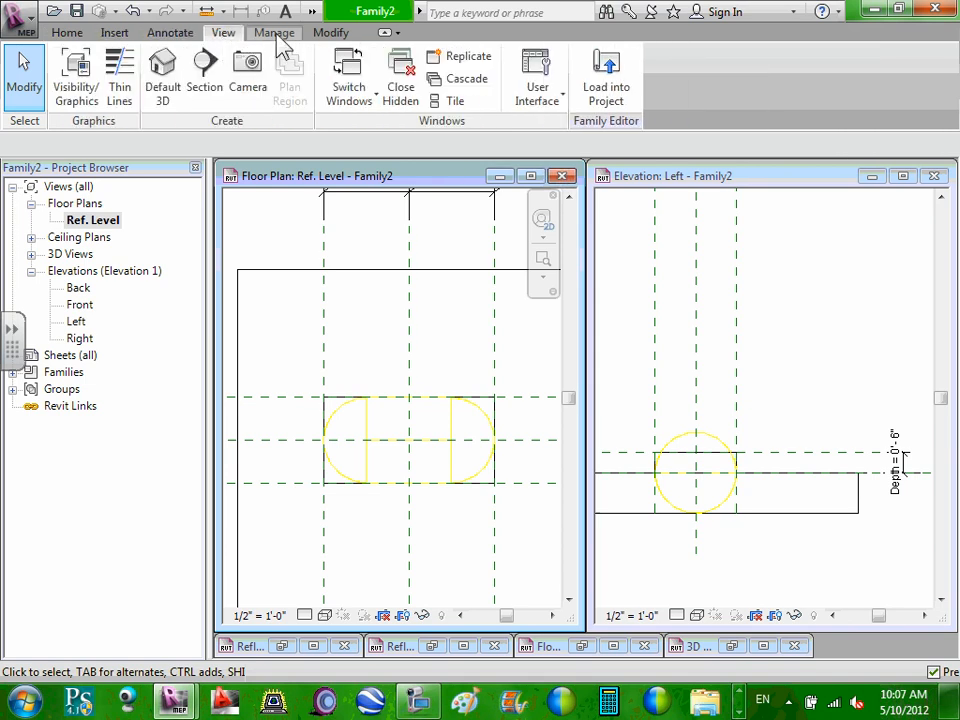
pyautogui.click(276, 34)
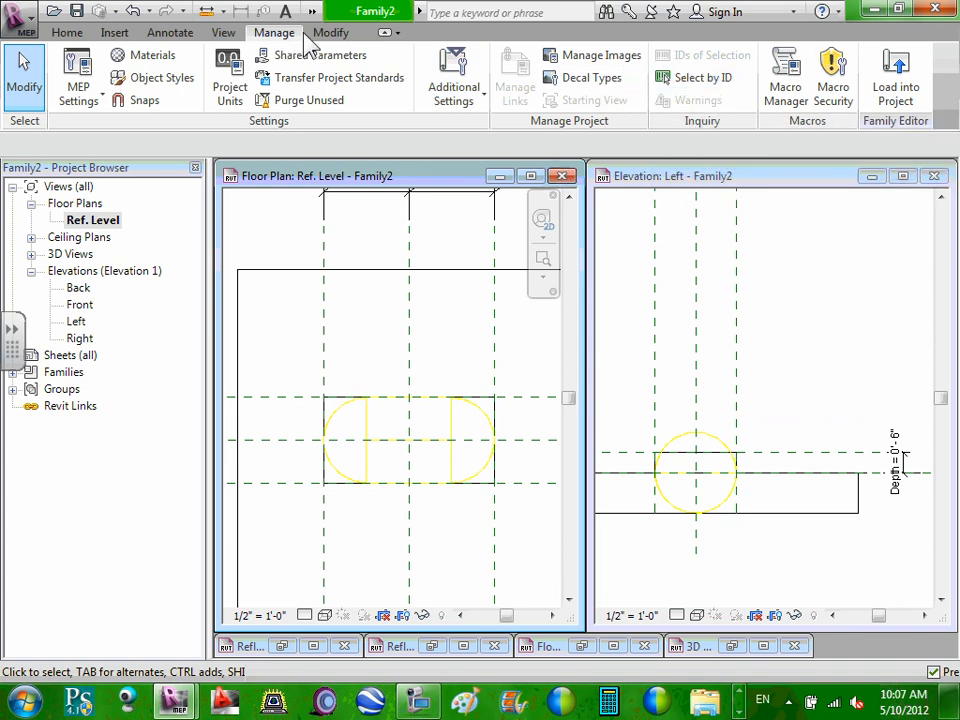
pyautogui.click(330, 33)
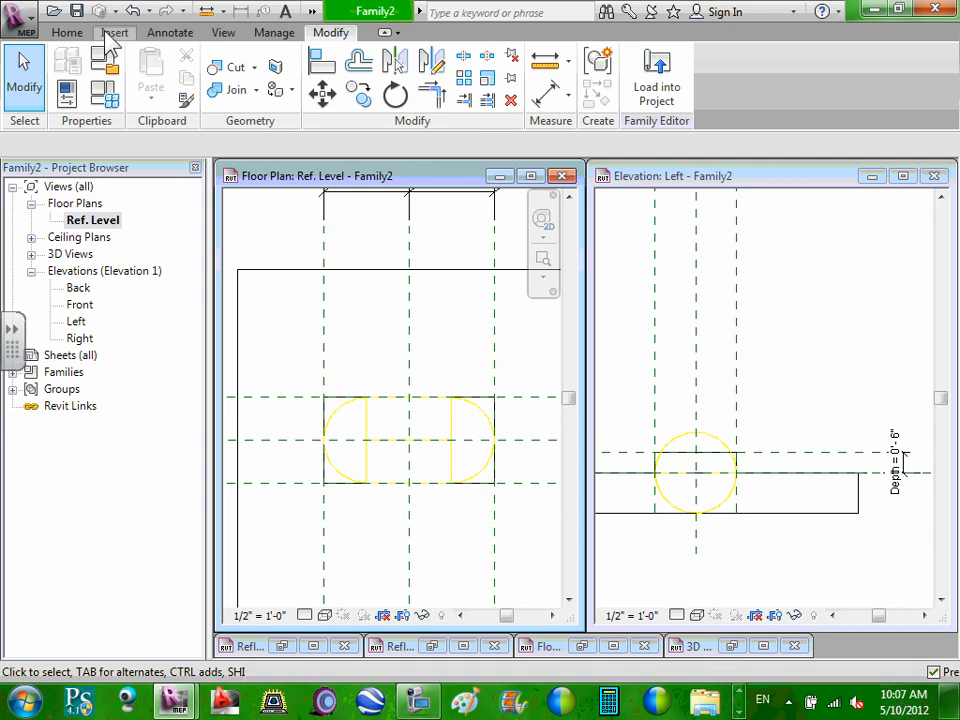
pyautogui.click(67, 34)
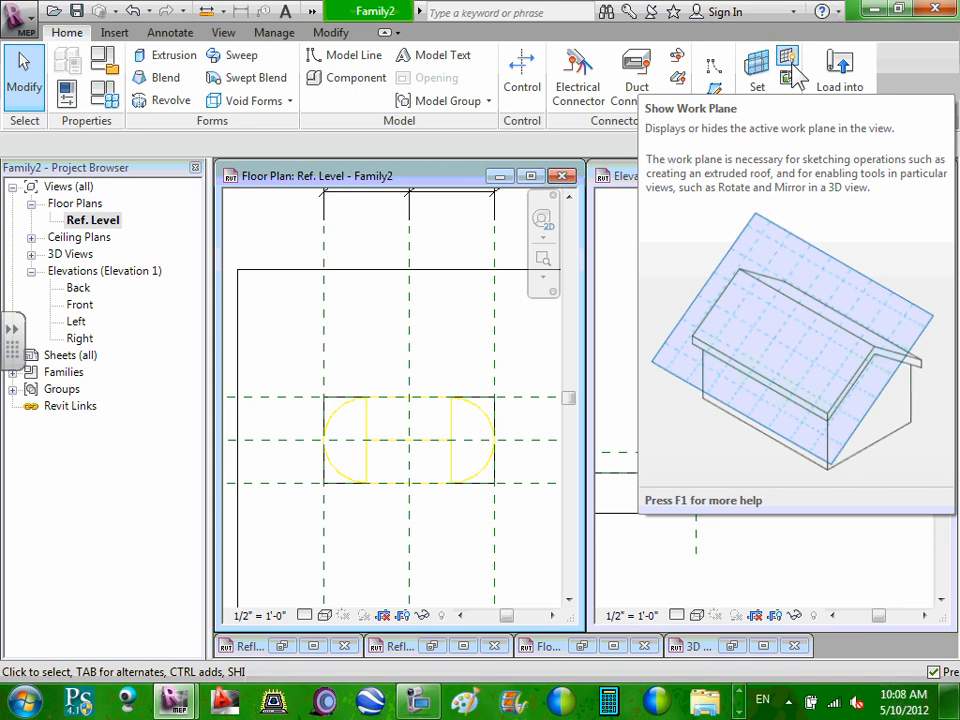
pyautogui.click(106, 34)
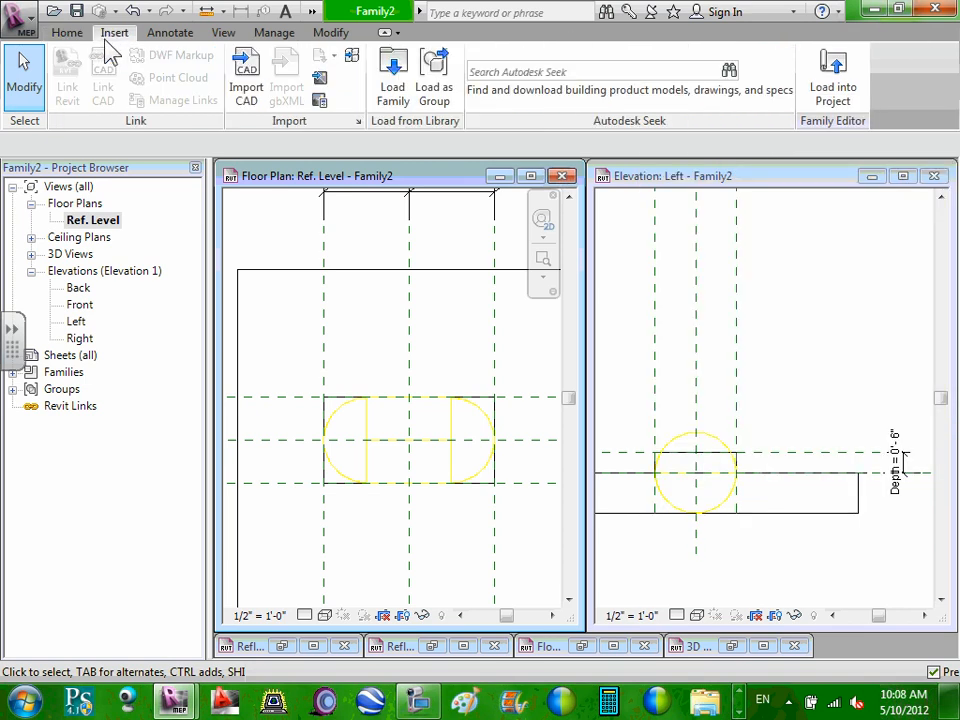
pyautogui.click(171, 38)
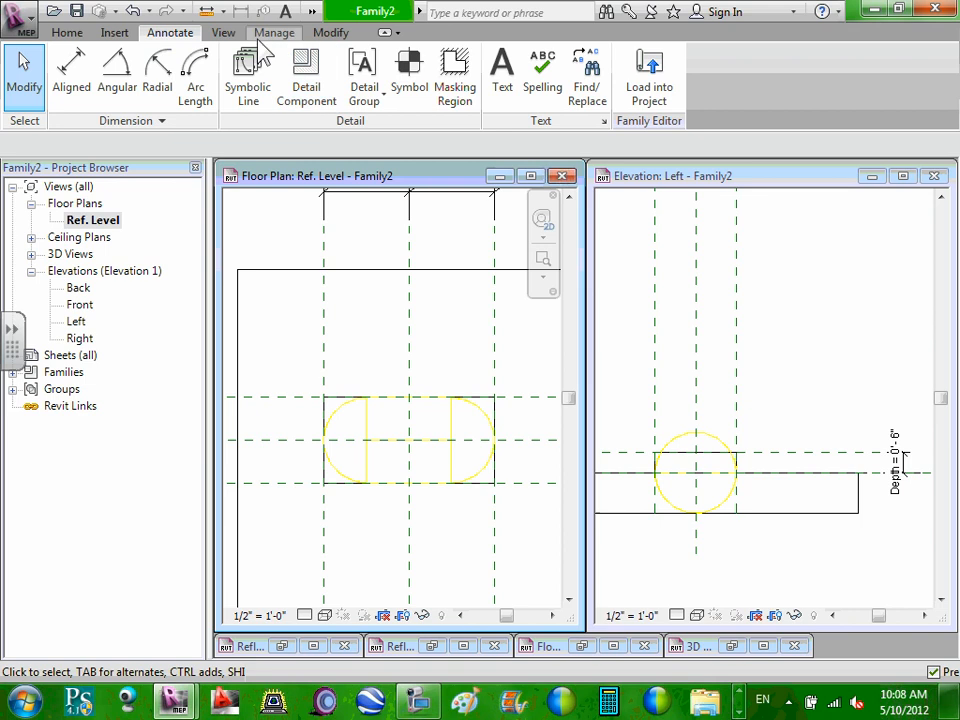
pyautogui.click(223, 32)
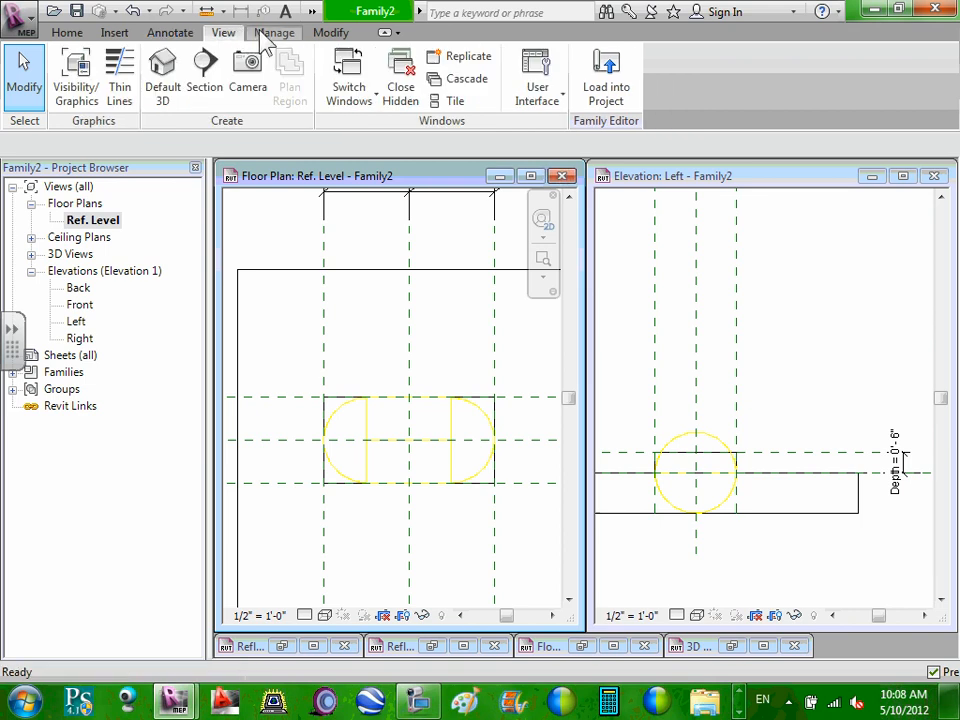
pyautogui.click(270, 33)
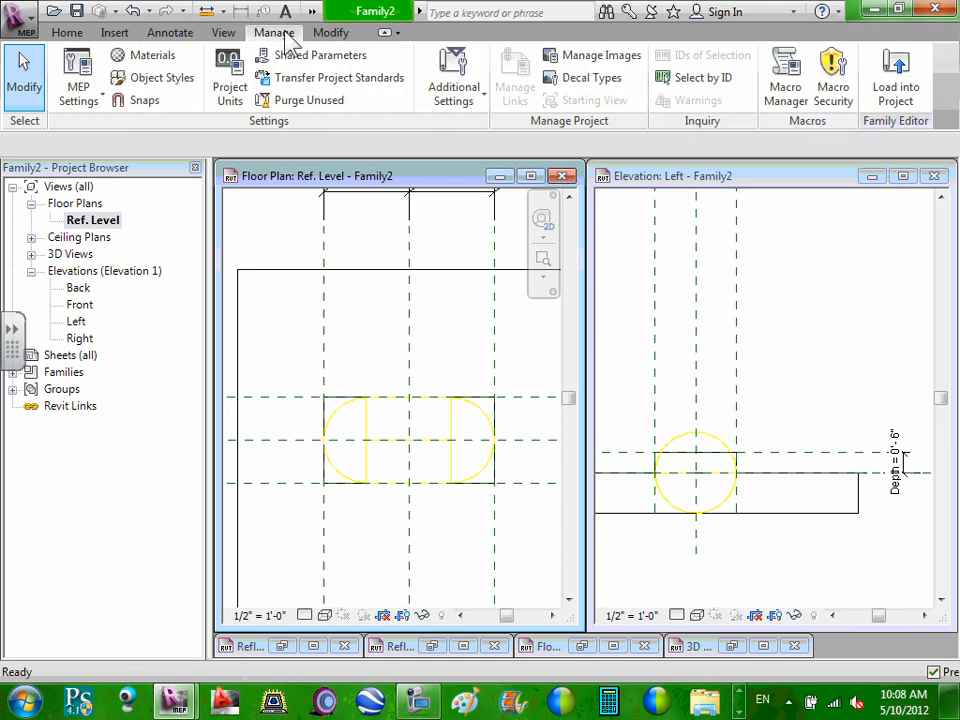
pyautogui.click(326, 411)
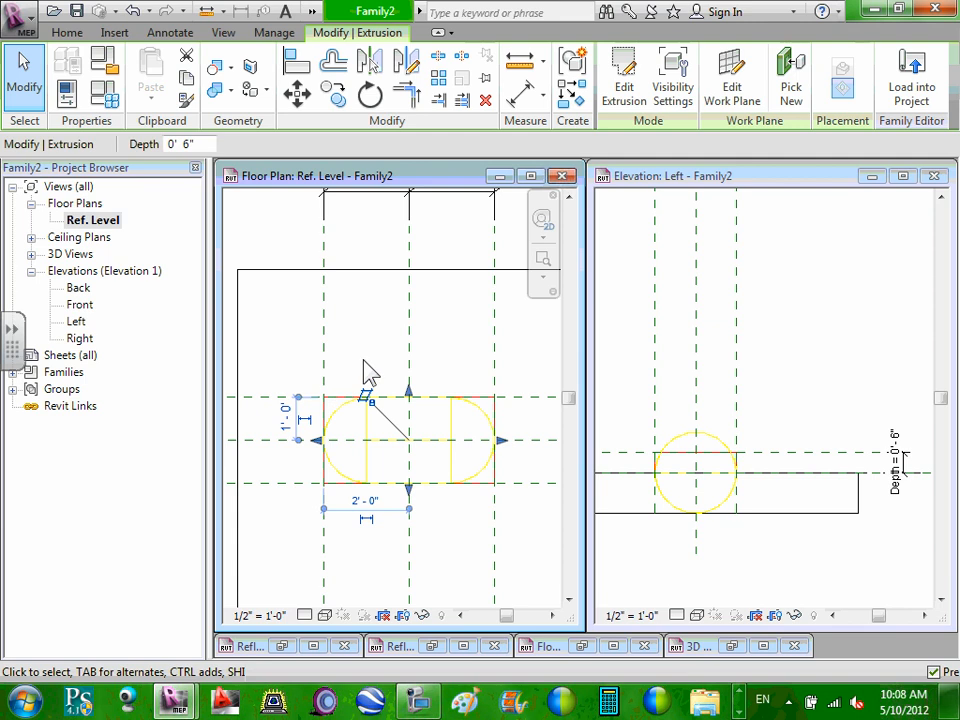
pyautogui.click(289, 35)
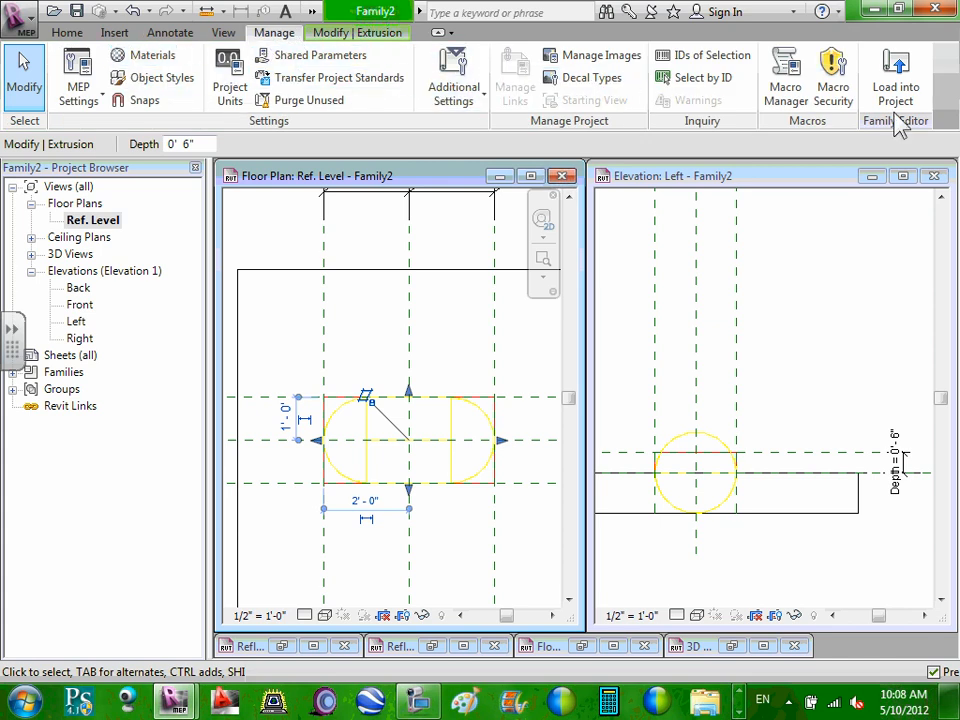
pyautogui.click(116, 34)
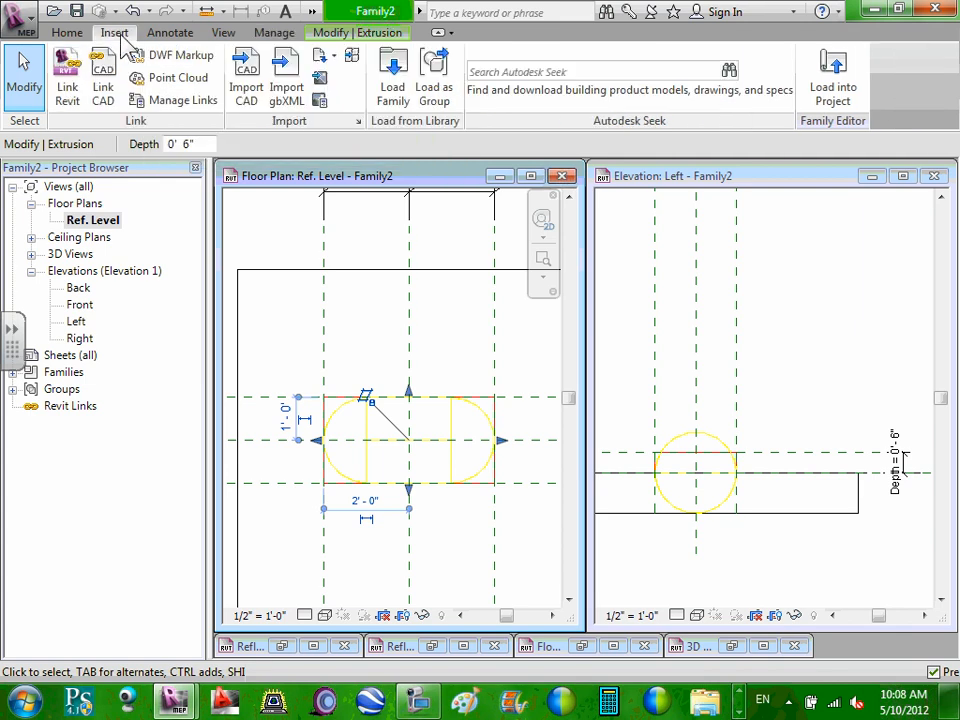
# Step: Place a Power - Unbalanced electrical connector on the top face of the fixture extrusion in the Ref. Level floor plan
pyautogui.click(67, 33)
pyautogui.click(390, 295)
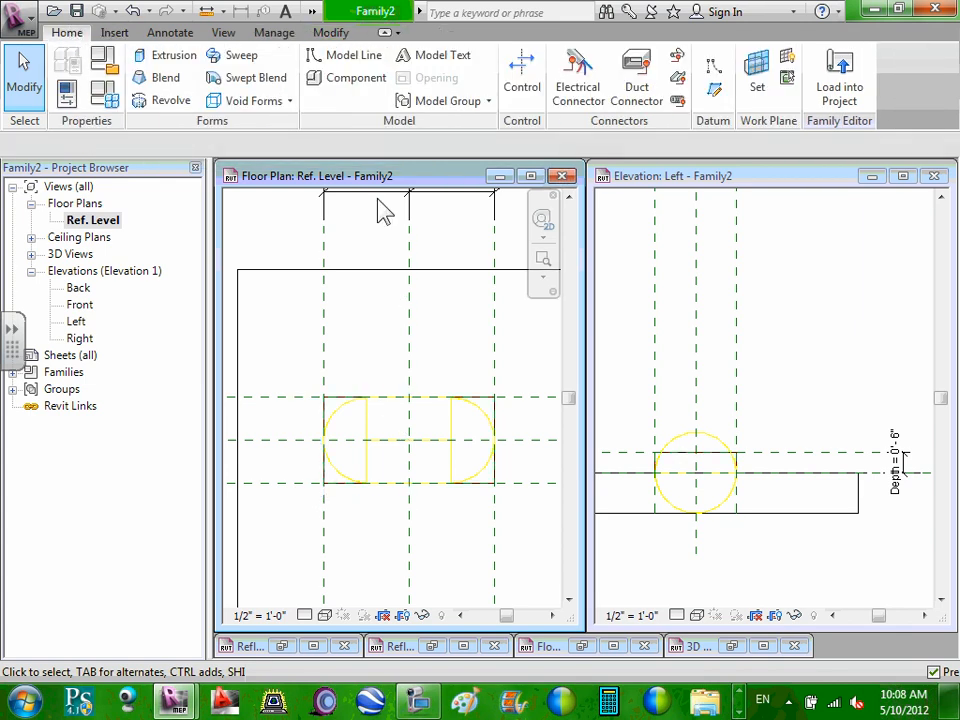
pyautogui.click(583, 95)
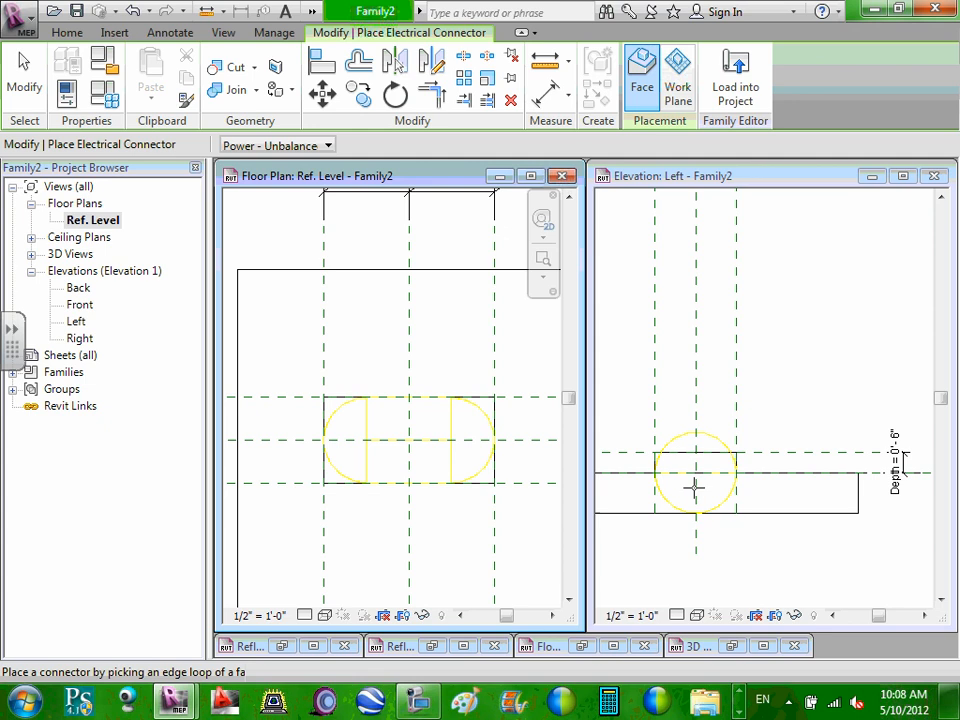
pyautogui.click(482, 400)
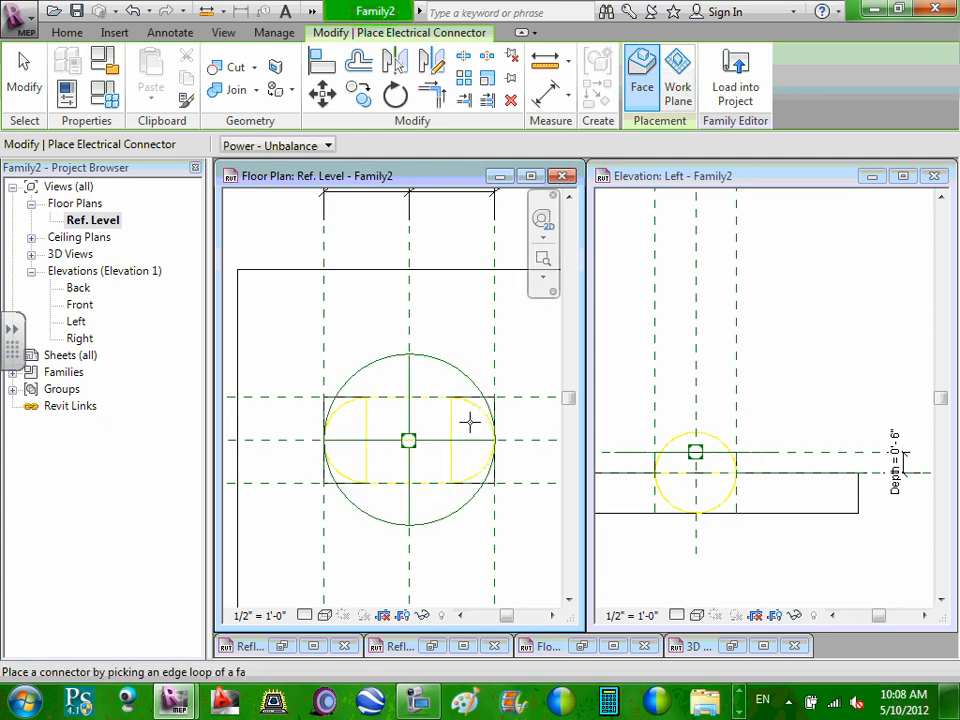
pyautogui.press('Escape')
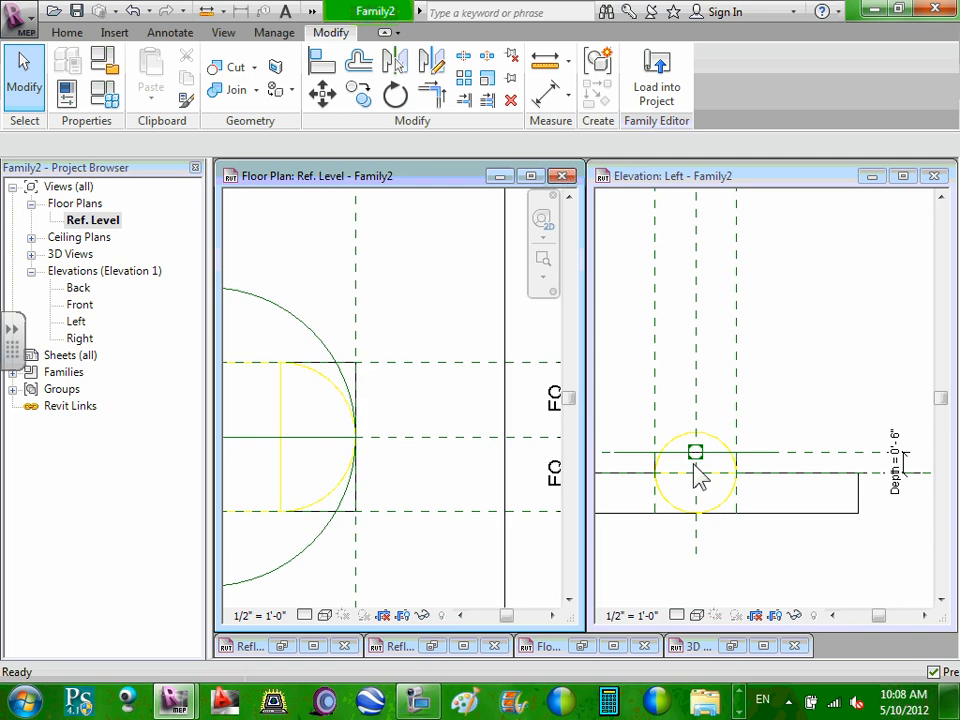
# Step: Try to move the electrical connector from the extrusion's top face down toward the reference level line in the Left elevation
pyautogui.click(723, 458)
pyautogui.click(757, 454)
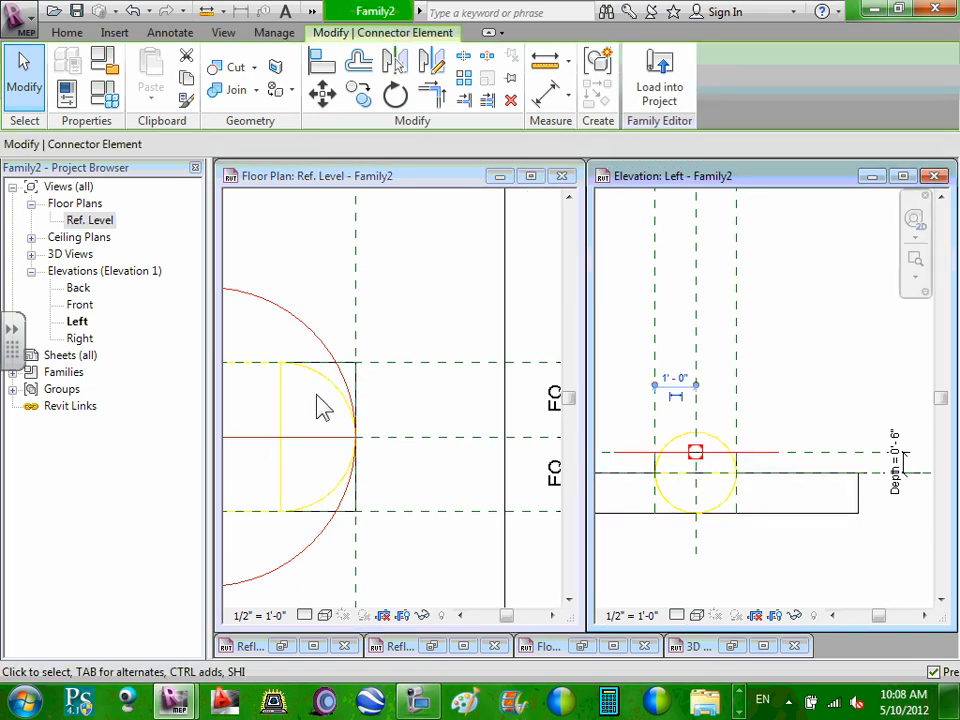
pyautogui.click(790, 437)
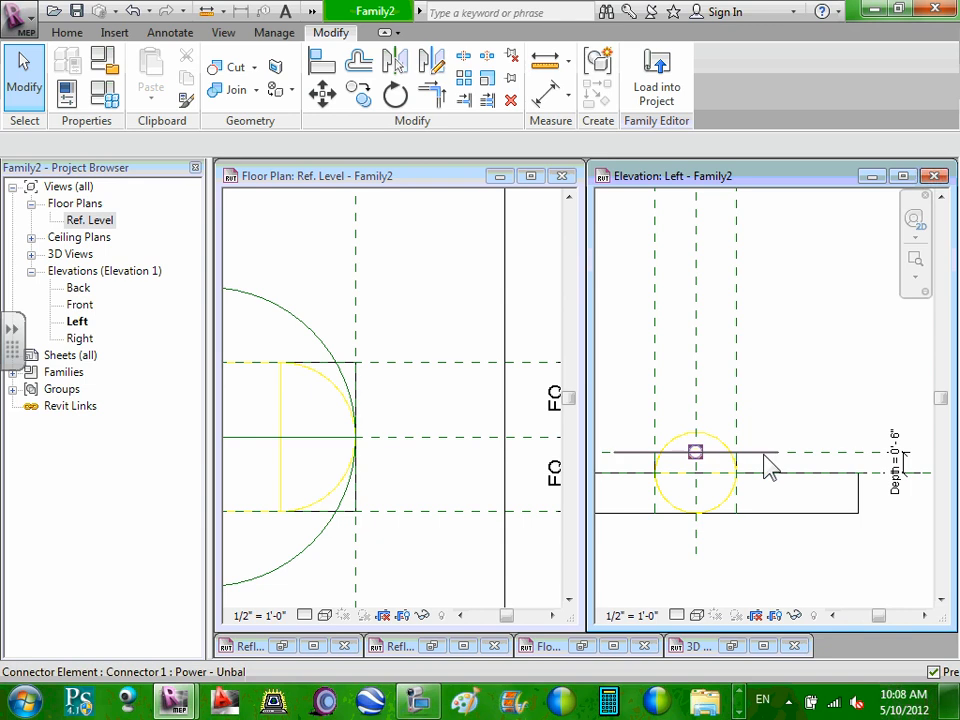
pyautogui.click(768, 468)
pyautogui.click(776, 424)
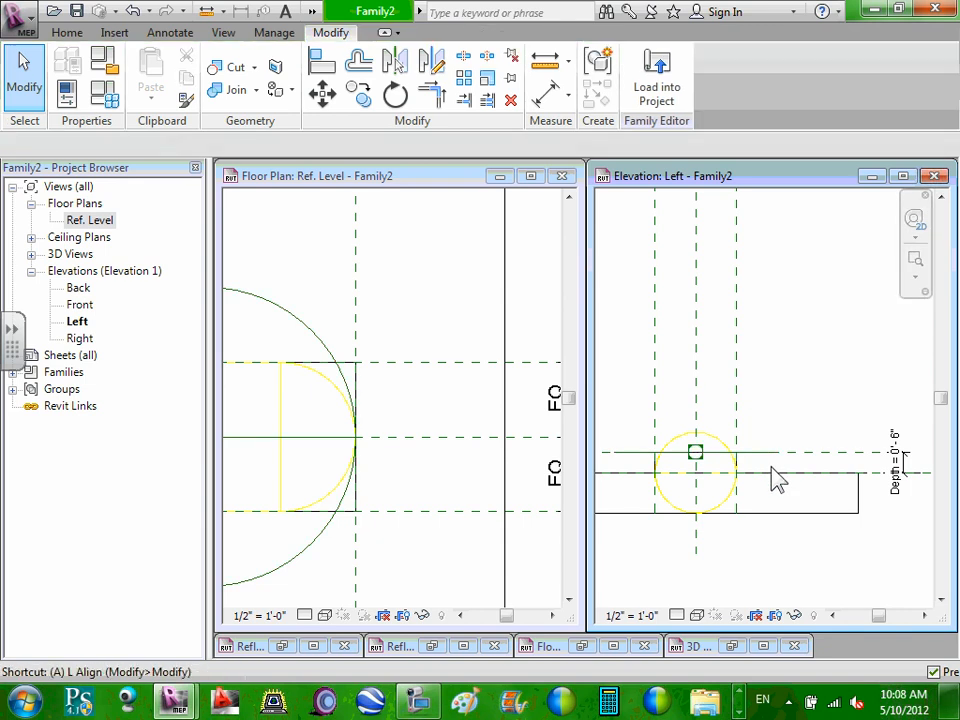
pyautogui.press('l')
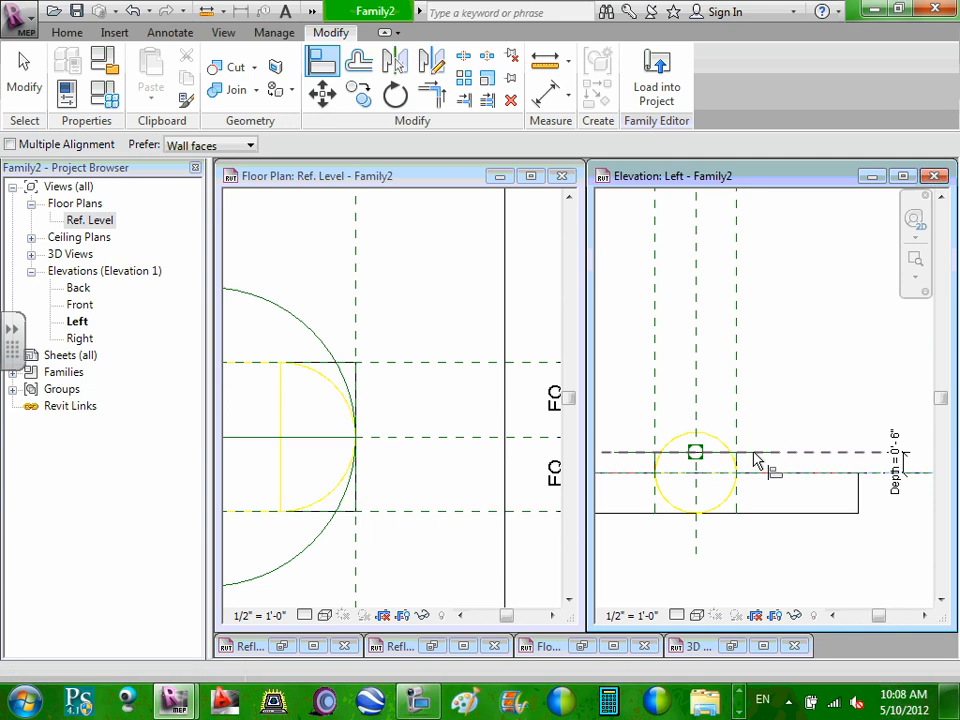
pyautogui.press('Escape')
pyautogui.click(754, 460)
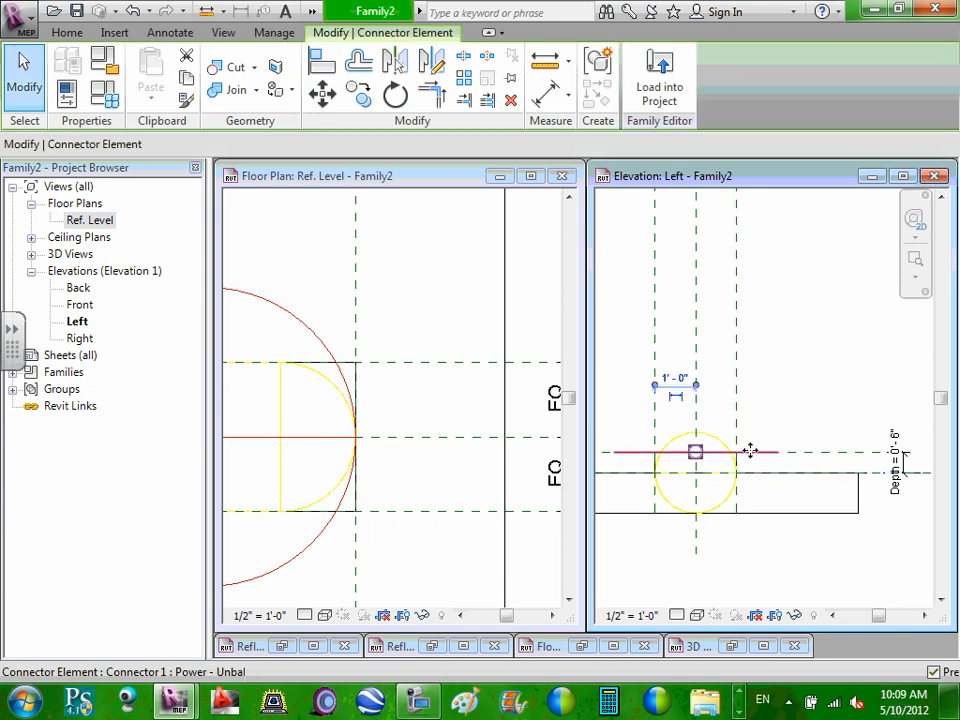
pyautogui.moveTo(749, 461); pyautogui.dragTo(748, 474)
pyautogui.click(759, 429)
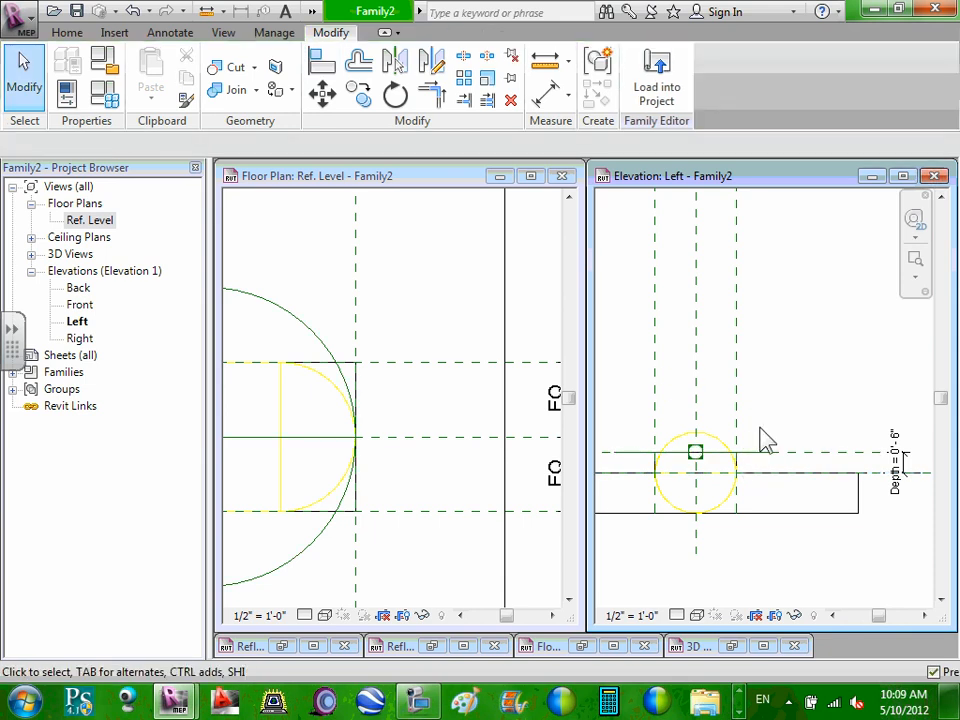
# Step: Select the electrical connector in the floor plan and review the family's parameters in Family Types without changing them
pyautogui.scroll(-2, 539, 501)
pyautogui.scroll(-4, 456, 424)
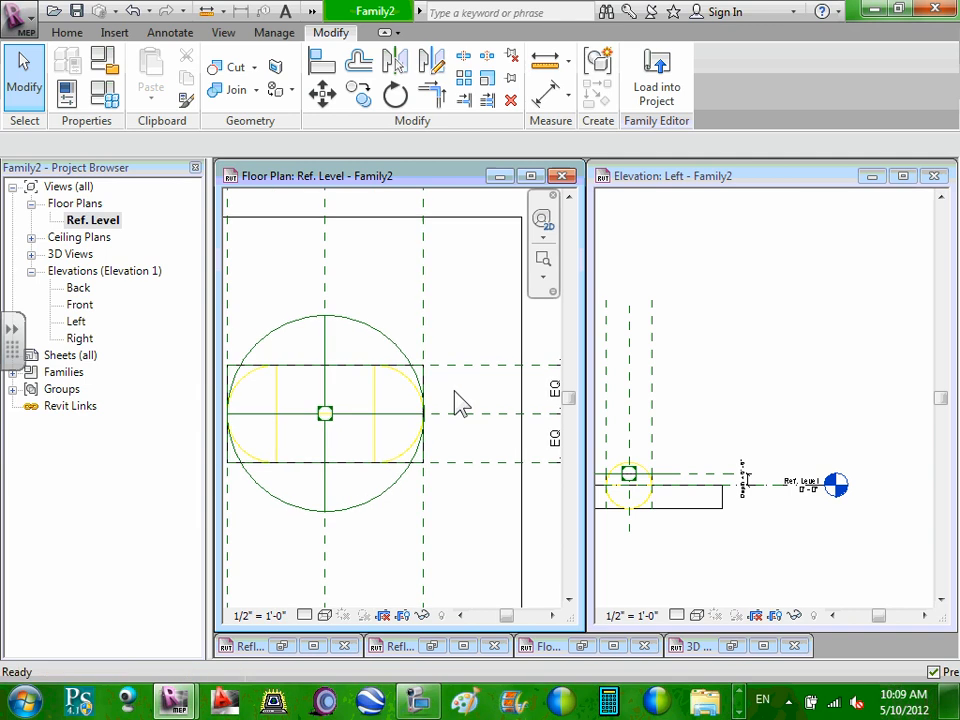
pyautogui.click(392, 350)
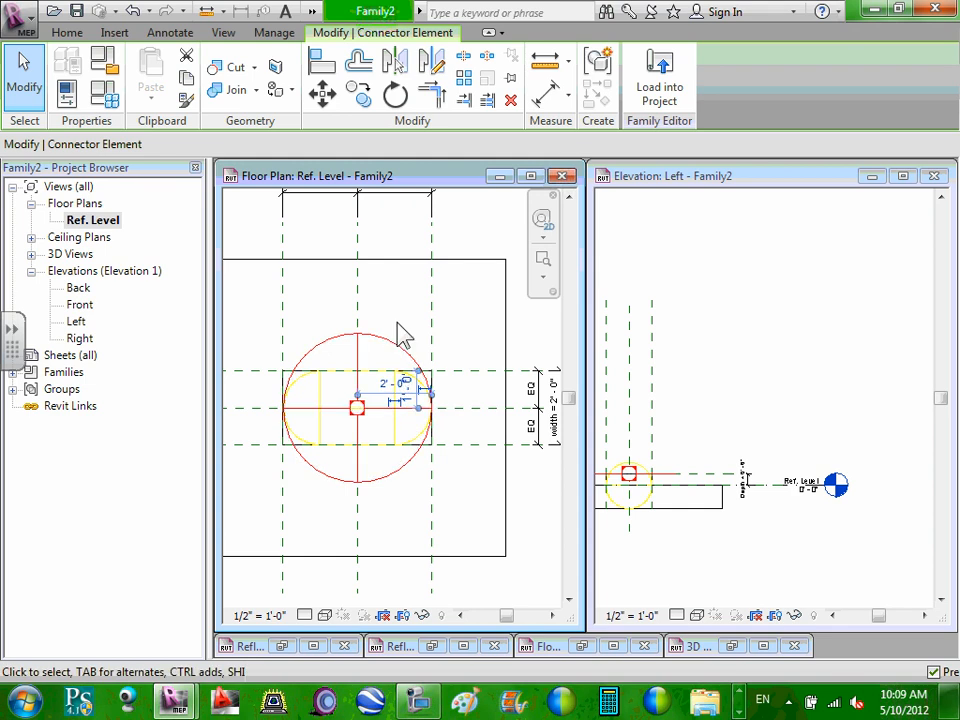
pyautogui.click(112, 100)
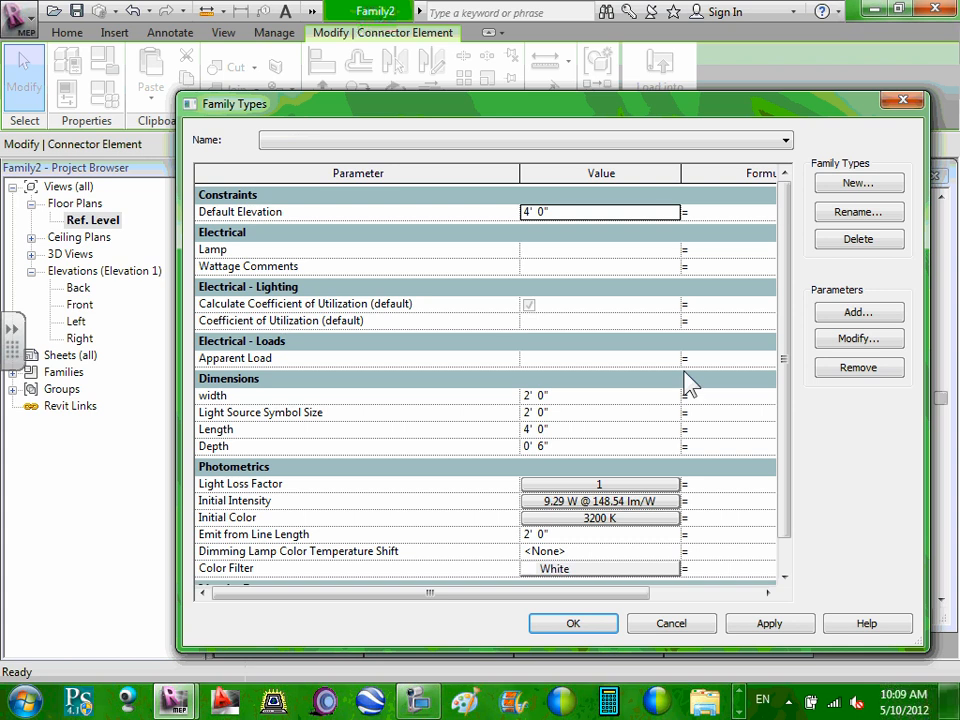
pyautogui.click(572, 622)
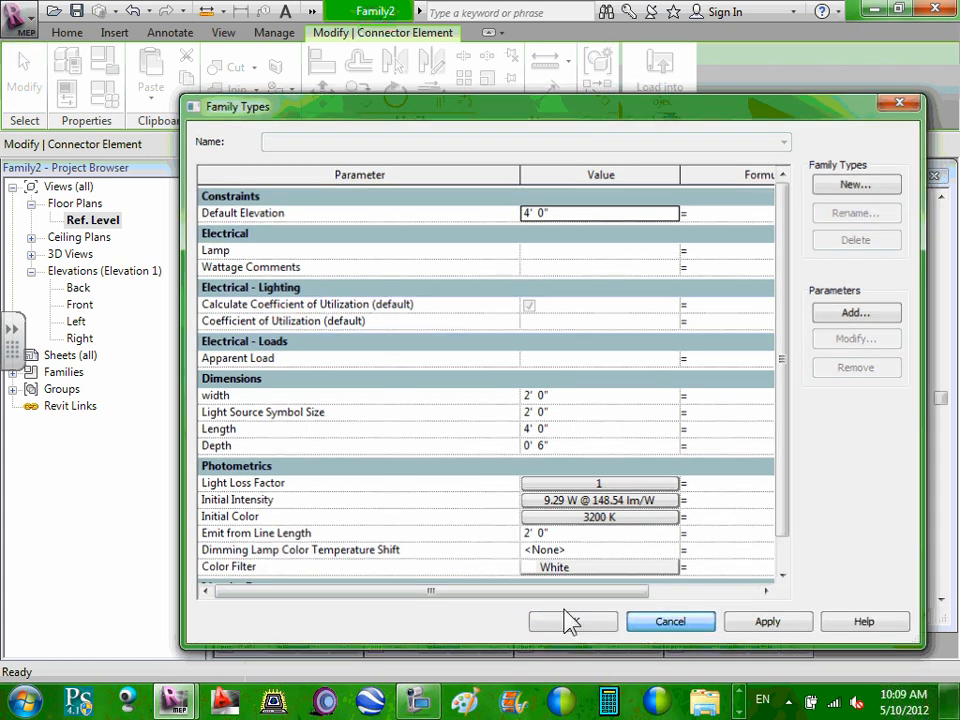
# Step: Show the electrical connector's properties and widen the palette so its parameter values are readable
pyautogui.click(376, 337)
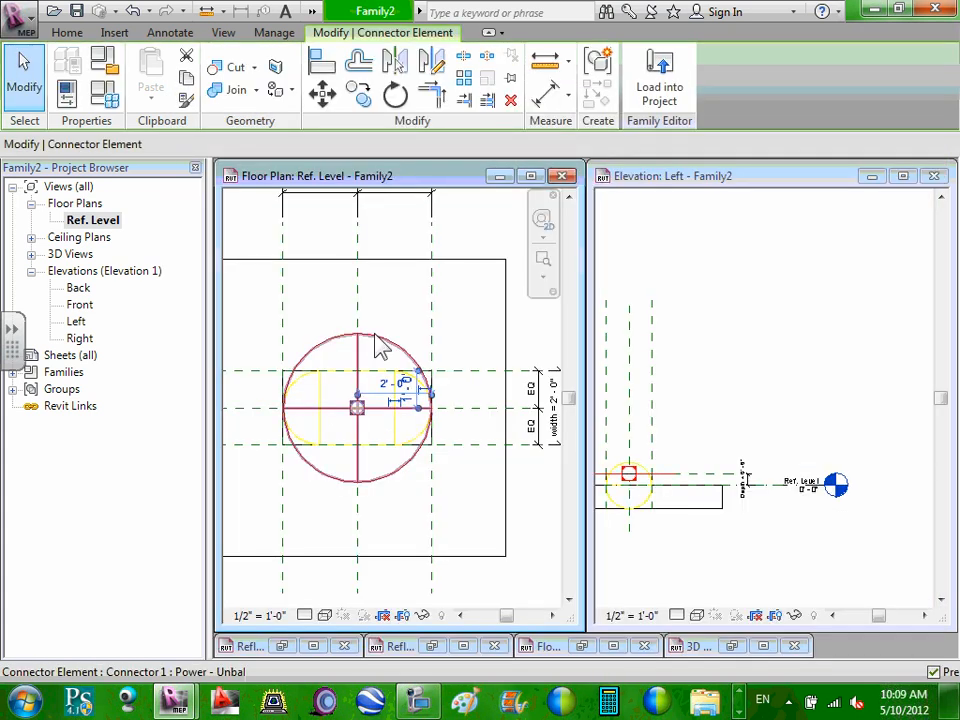
pyautogui.rightClick(378, 343)
pyautogui.click(440, 669)
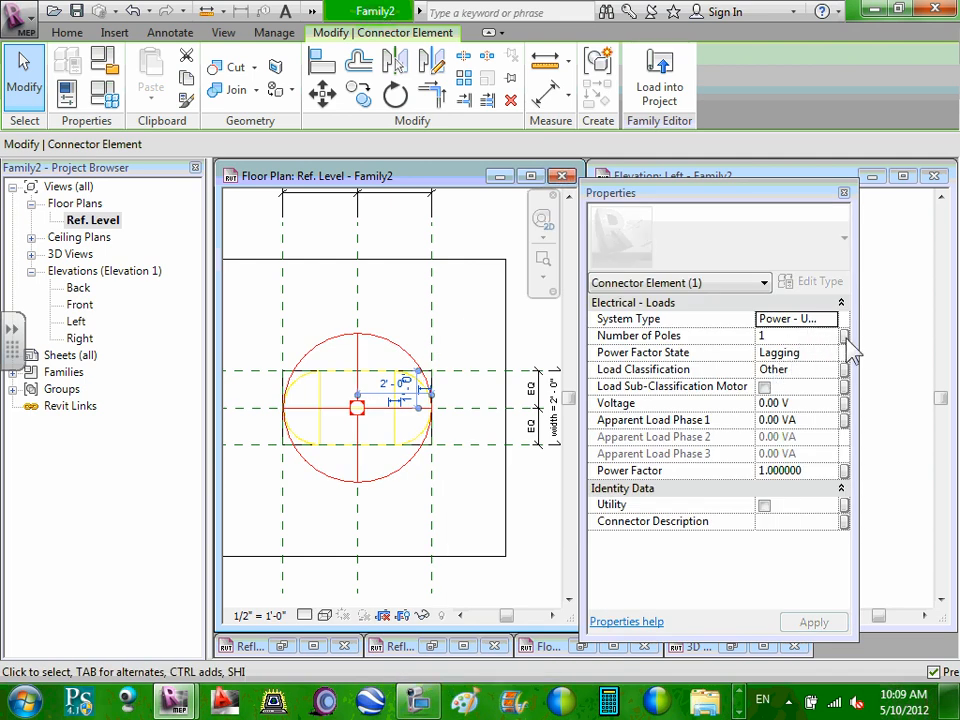
pyautogui.moveTo(853, 328); pyautogui.dragTo(918, 333)
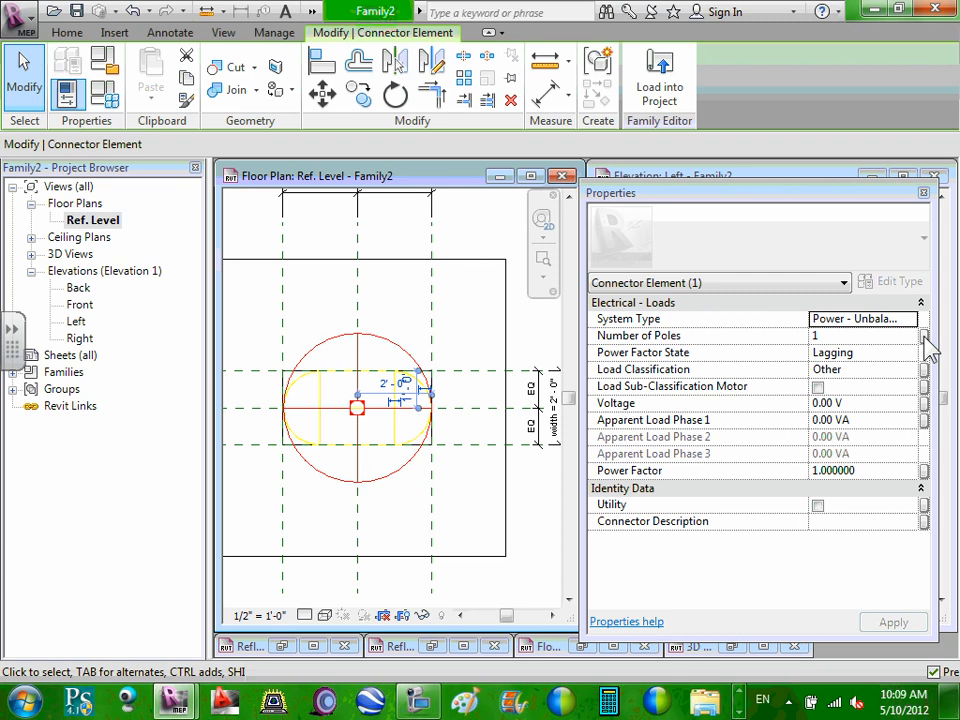
pyautogui.click(923, 336)
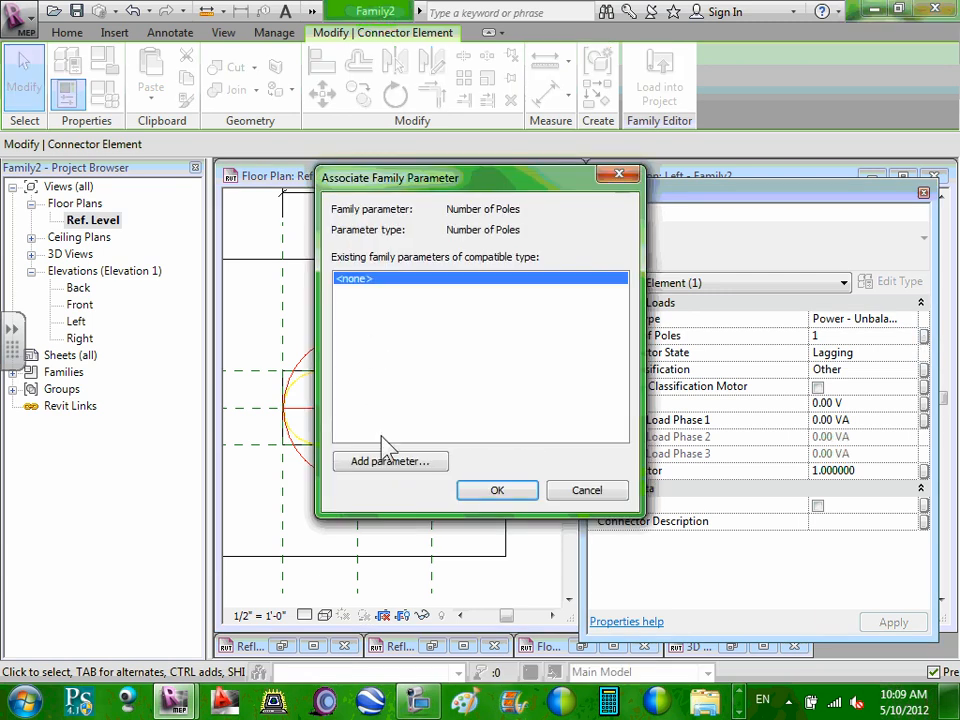
pyautogui.click(385, 462)
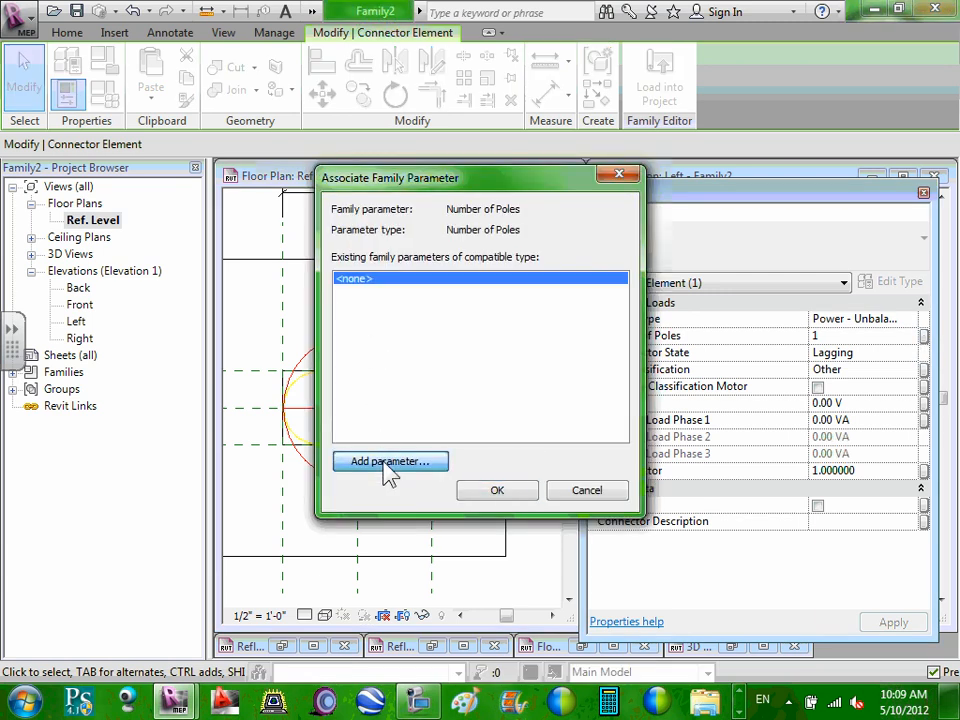
pyautogui.click(565, 526)
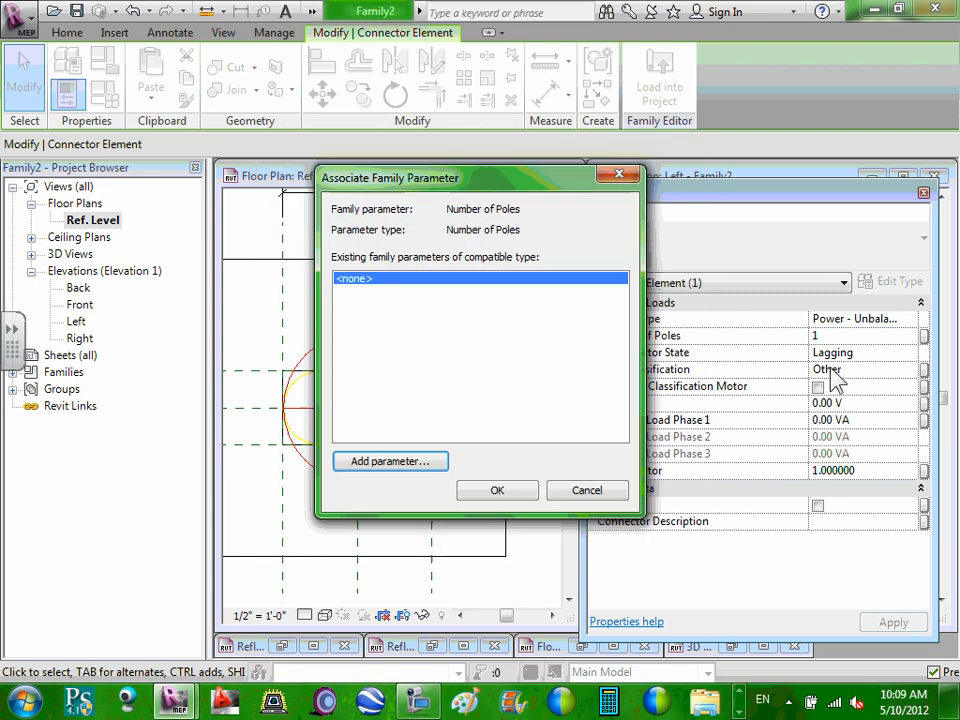
pyautogui.click(512, 495)
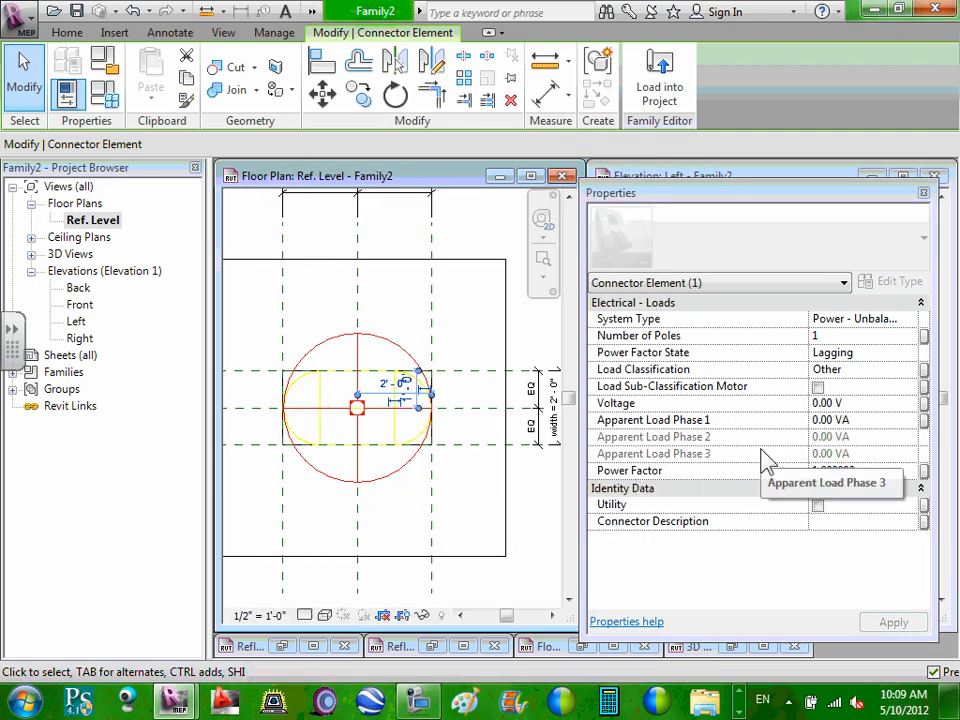
# Step: Associate the connector's Number of Poles with a new instance family parameter named Number of Poles, grouped under Electrical Engineering, and clear the selection
pyautogui.click(923, 337)
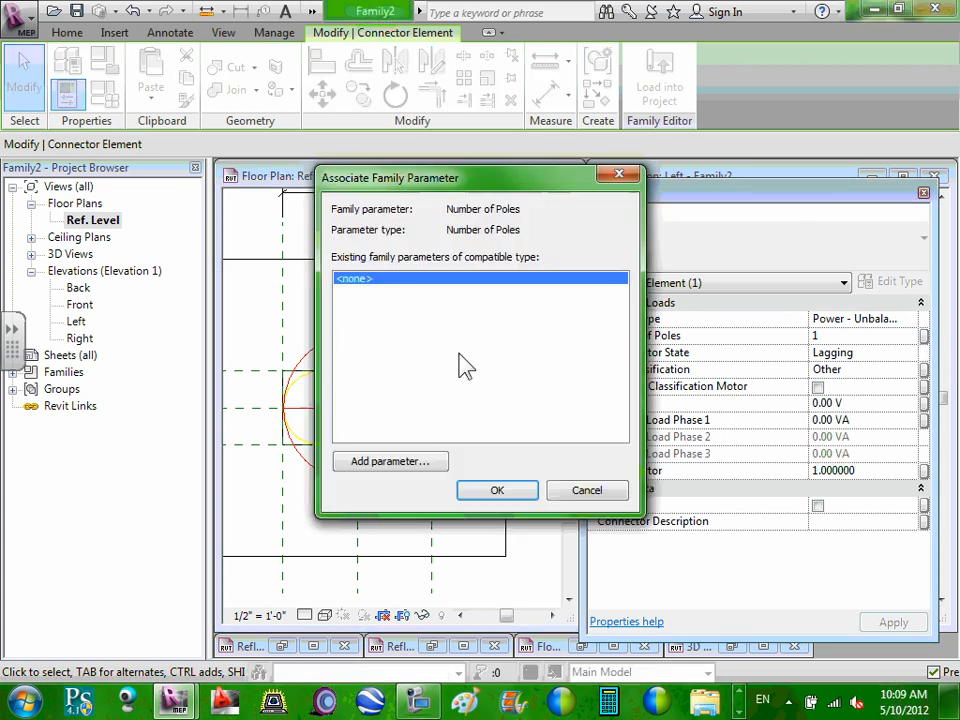
pyautogui.click(420, 468)
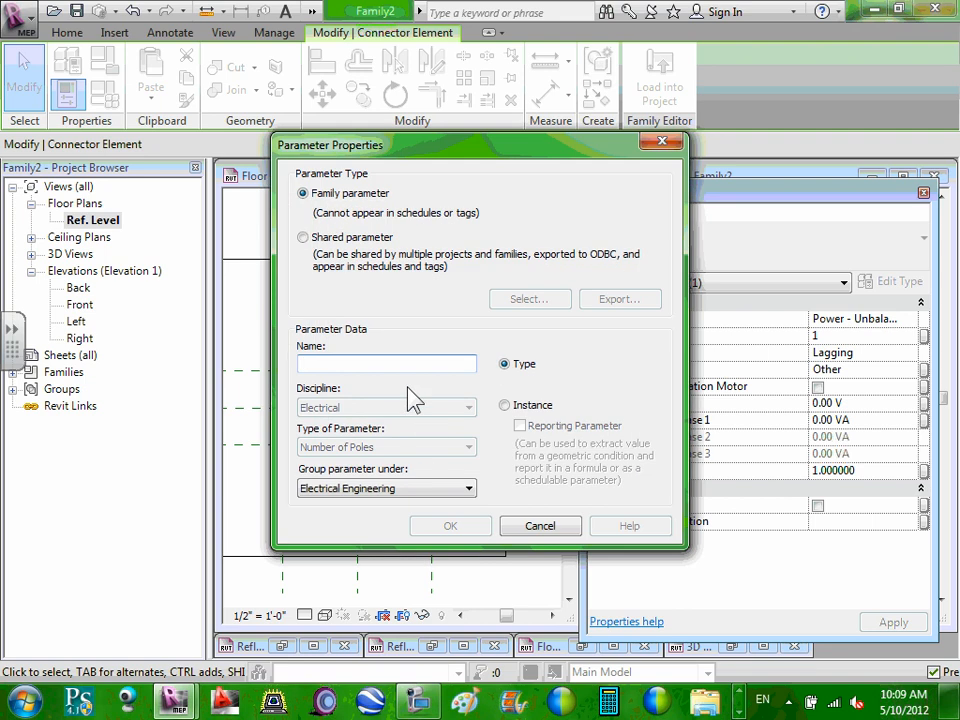
pyautogui.write('Num')
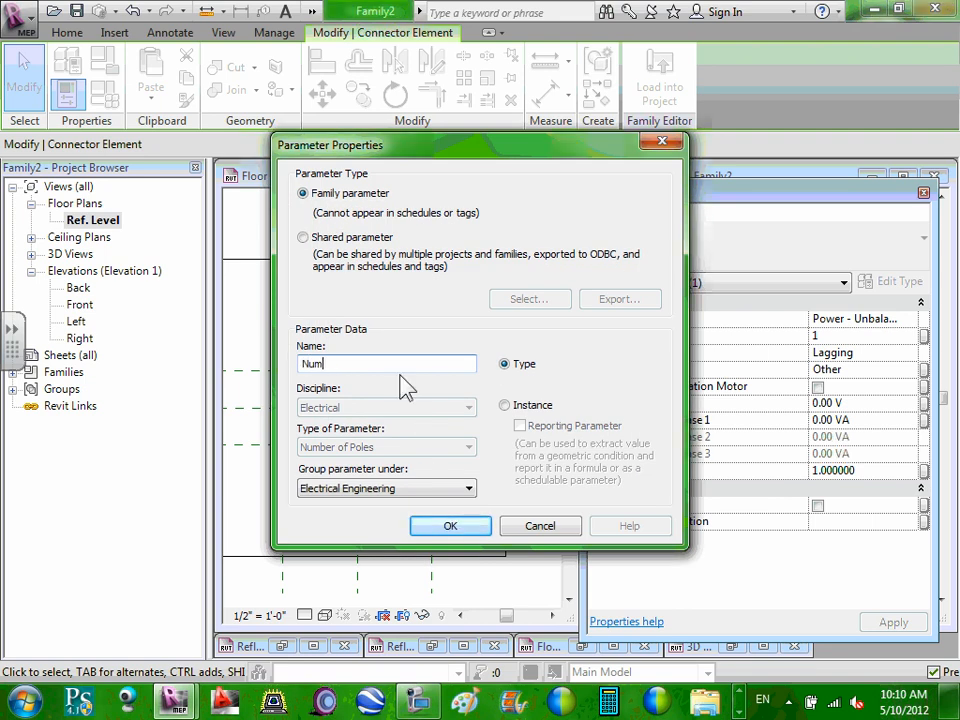
pyautogui.write('bwe')
pyautogui.click(505, 405)
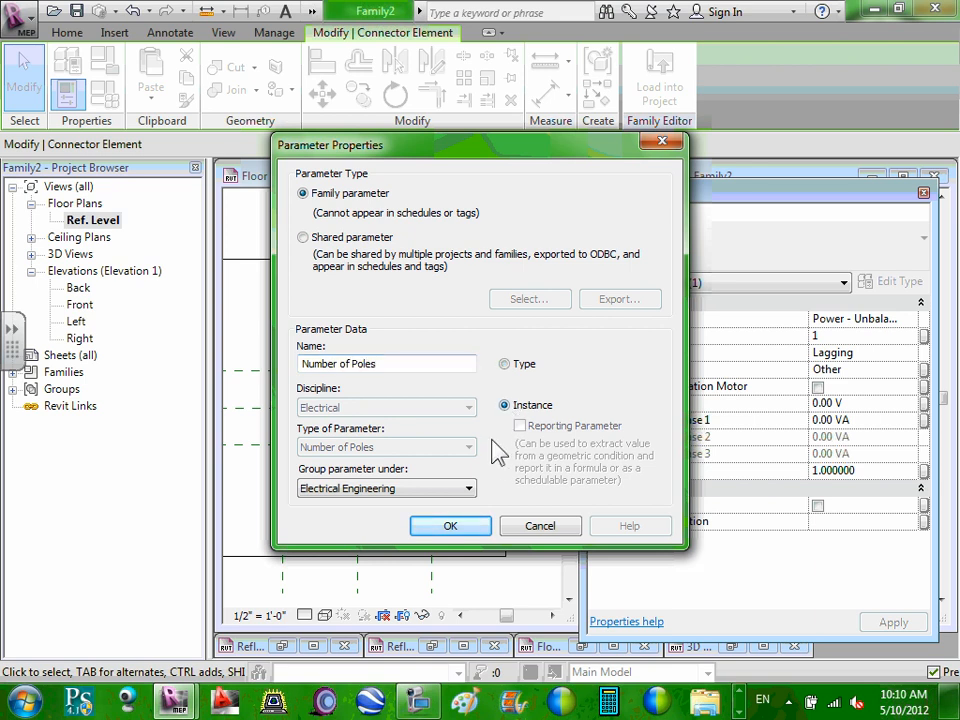
pyautogui.click(481, 525)
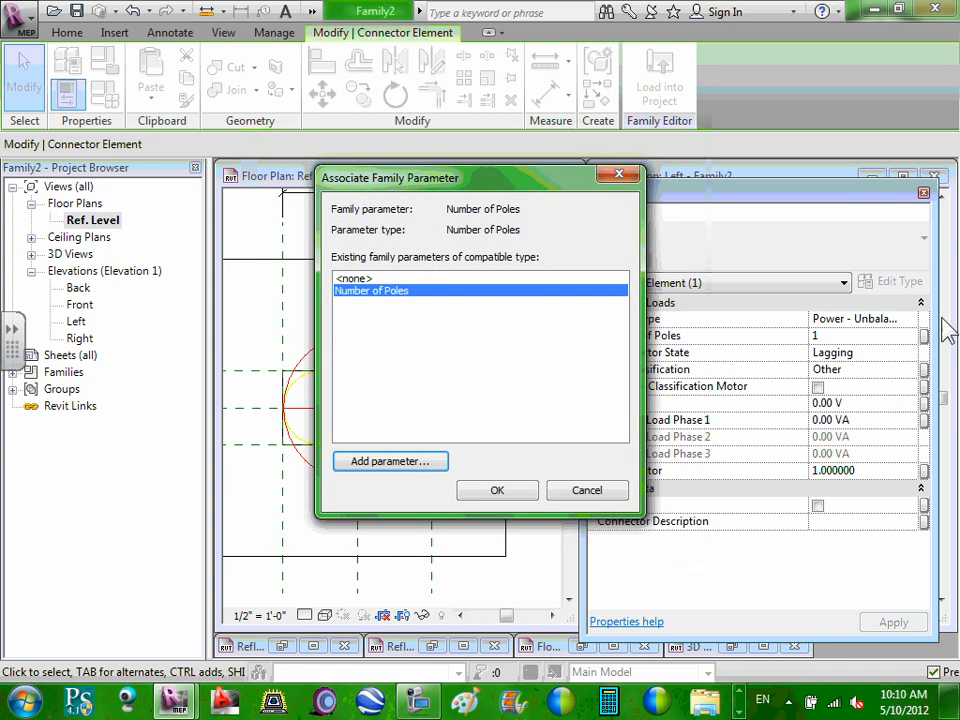
pyautogui.click(536, 494)
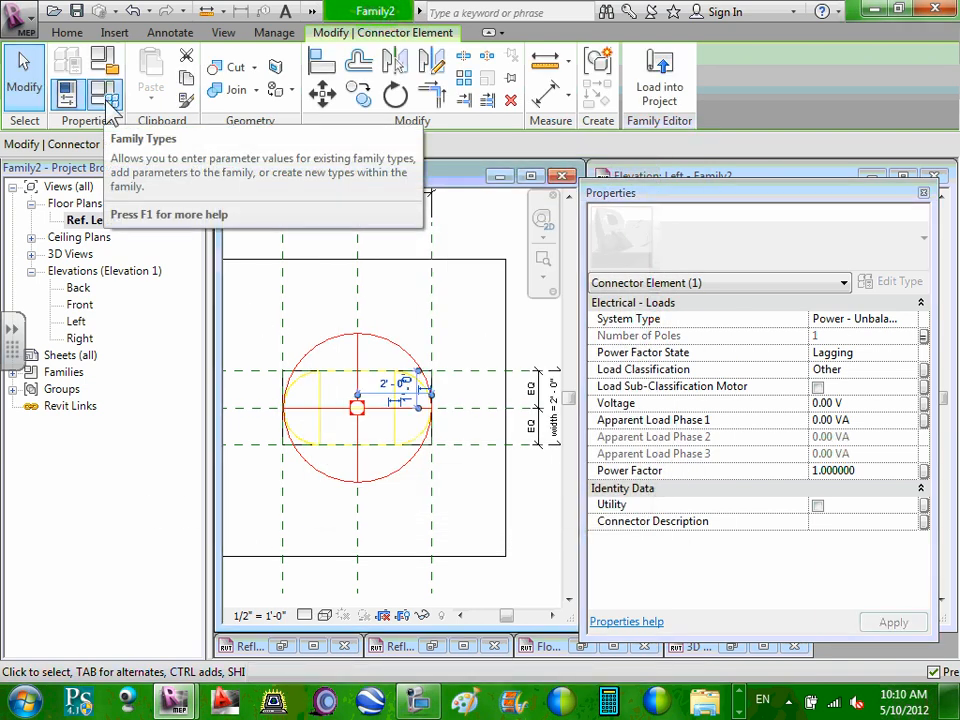
pyautogui.click(375, 321)
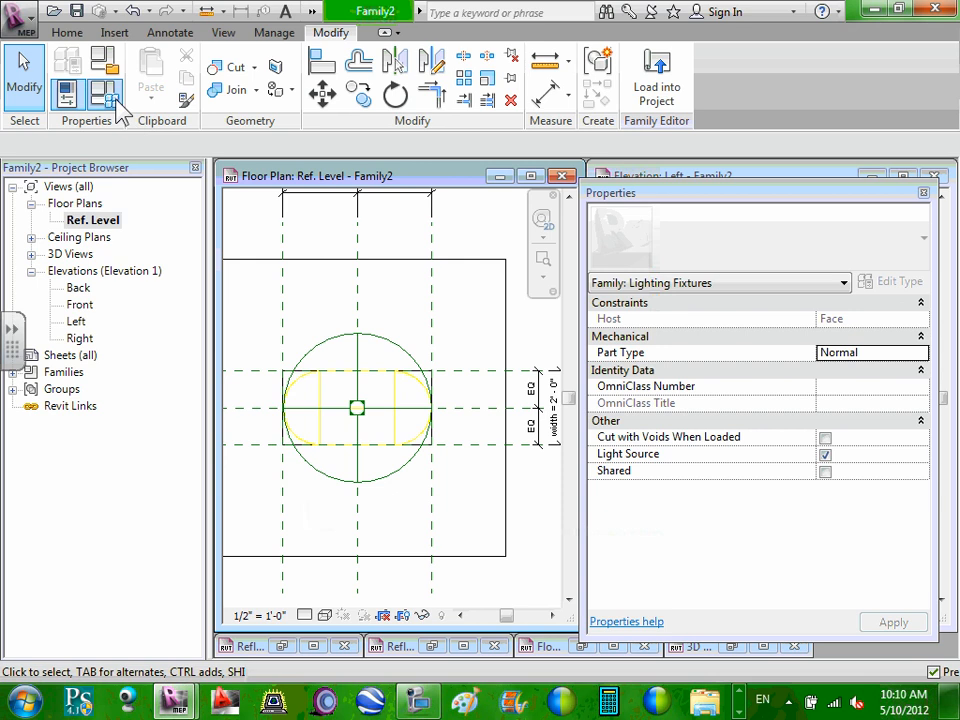
# Step: Check the Number of Poles parameter in Family Types and the connector's association with it, without changing either
pyautogui.click(66, 92)
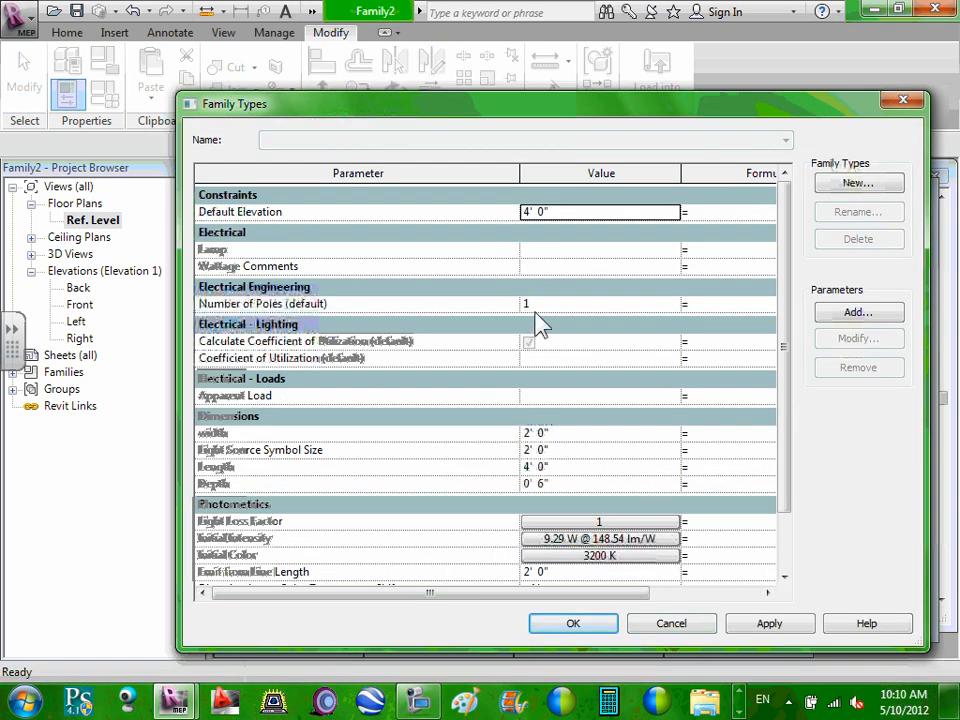
pyautogui.click(535, 308)
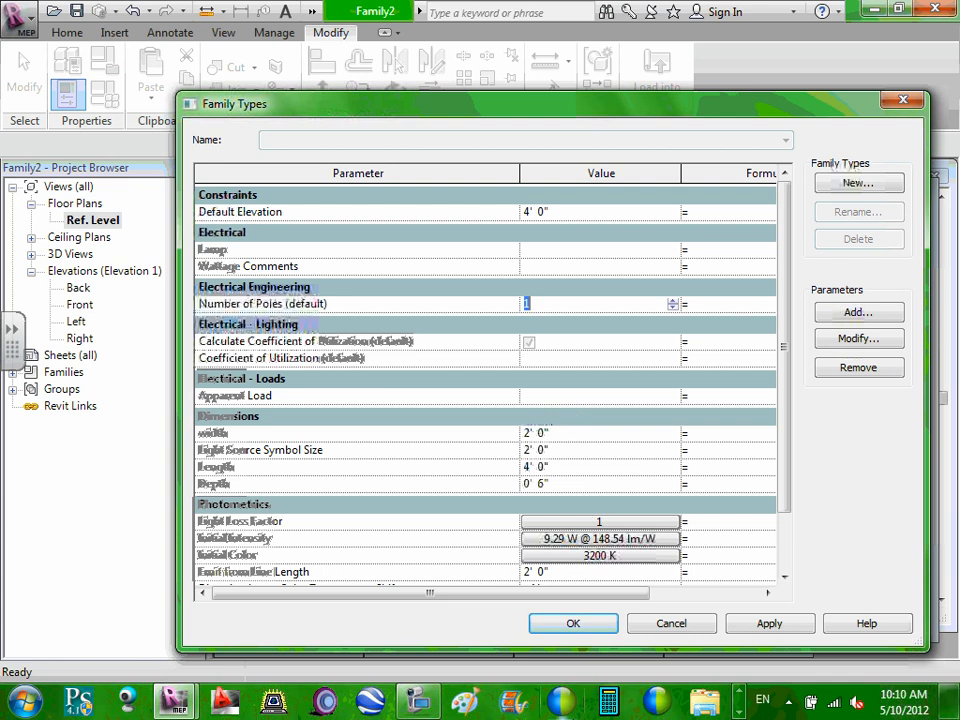
pyautogui.click(578, 627)
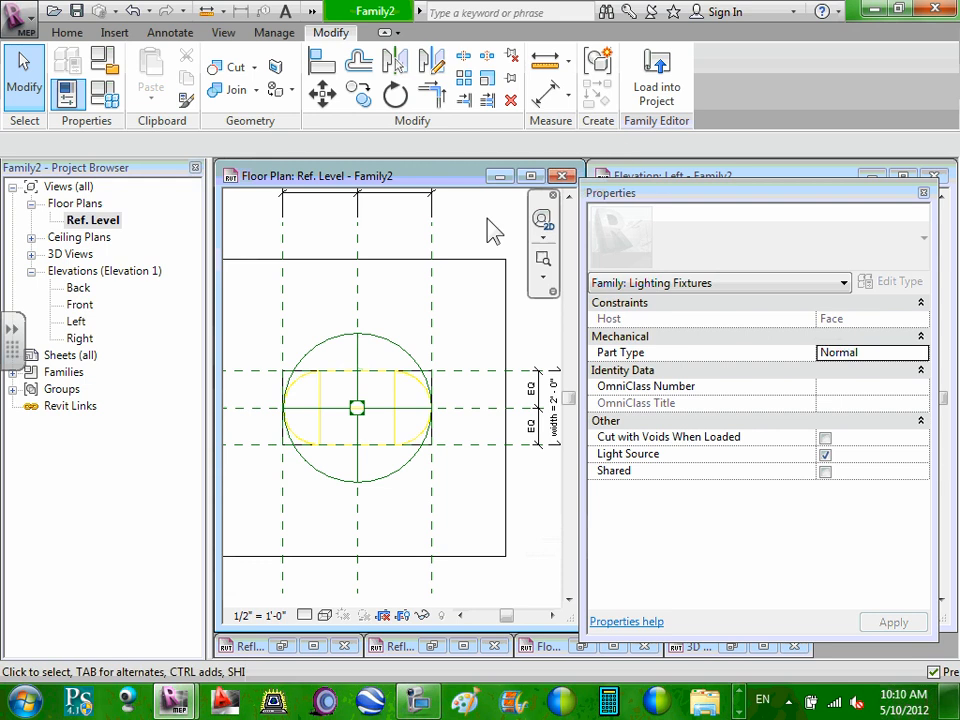
pyautogui.click(418, 372)
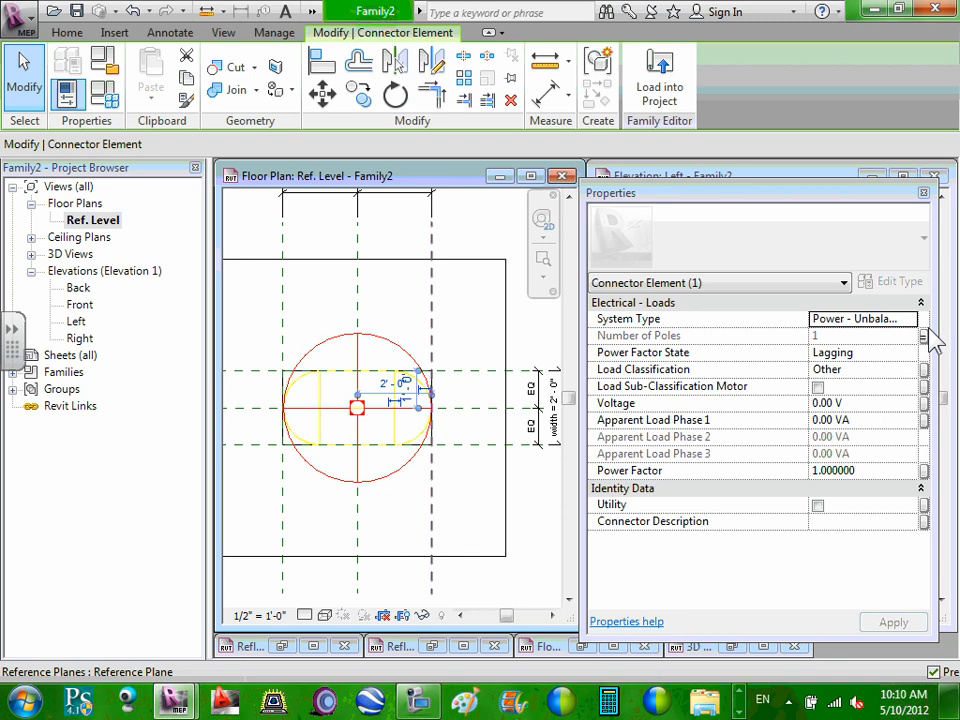
pyautogui.click(923, 337)
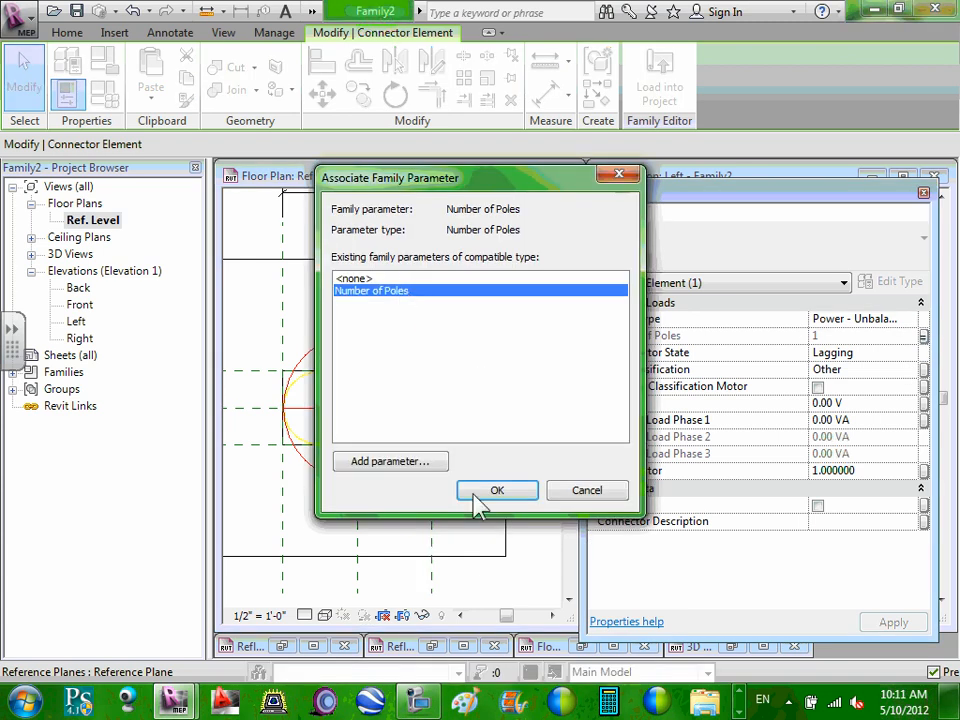
pyautogui.click(493, 494)
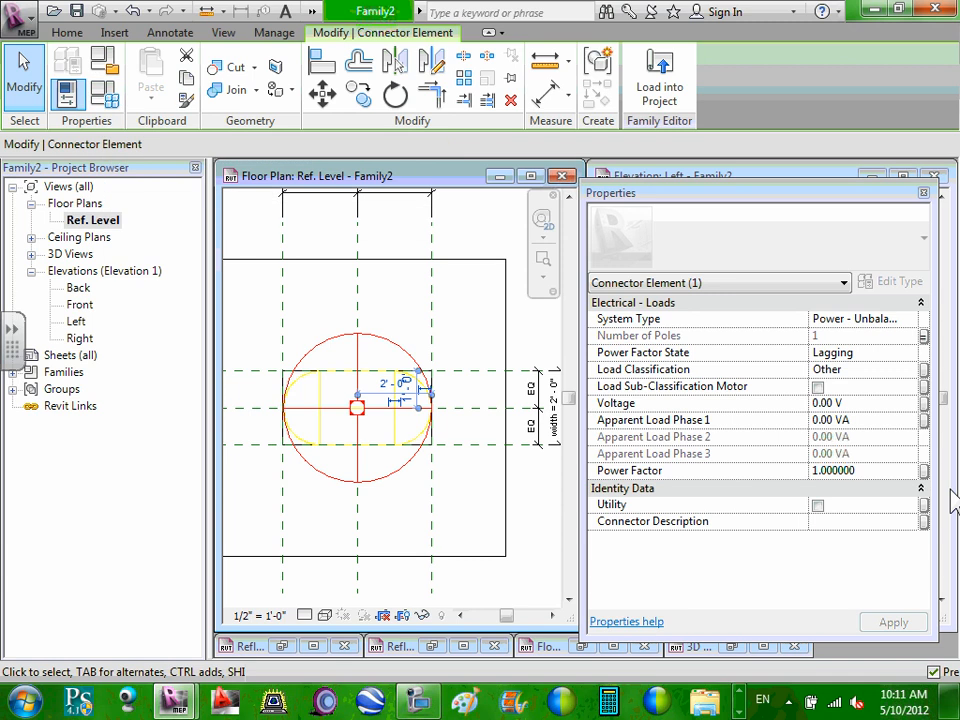
# Step: Associate the connector's Voltage with a new instance family parameter named Voltage, grouped under Electrical Engineering, apply it and clear the selection
pyautogui.click(924, 403)
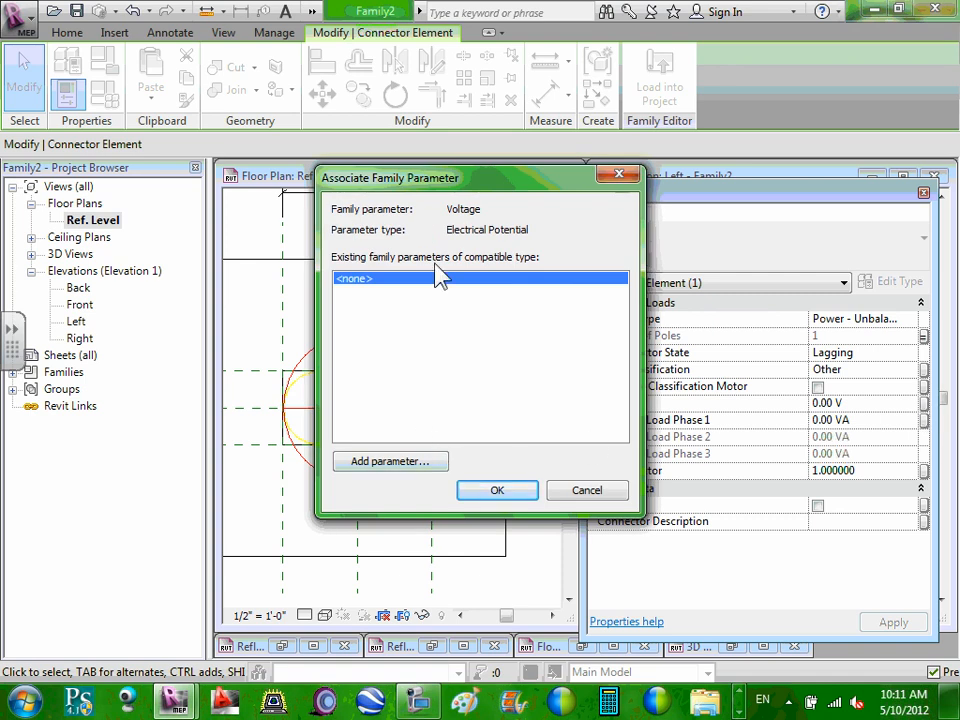
pyautogui.click(422, 462)
pyautogui.write('Vo')
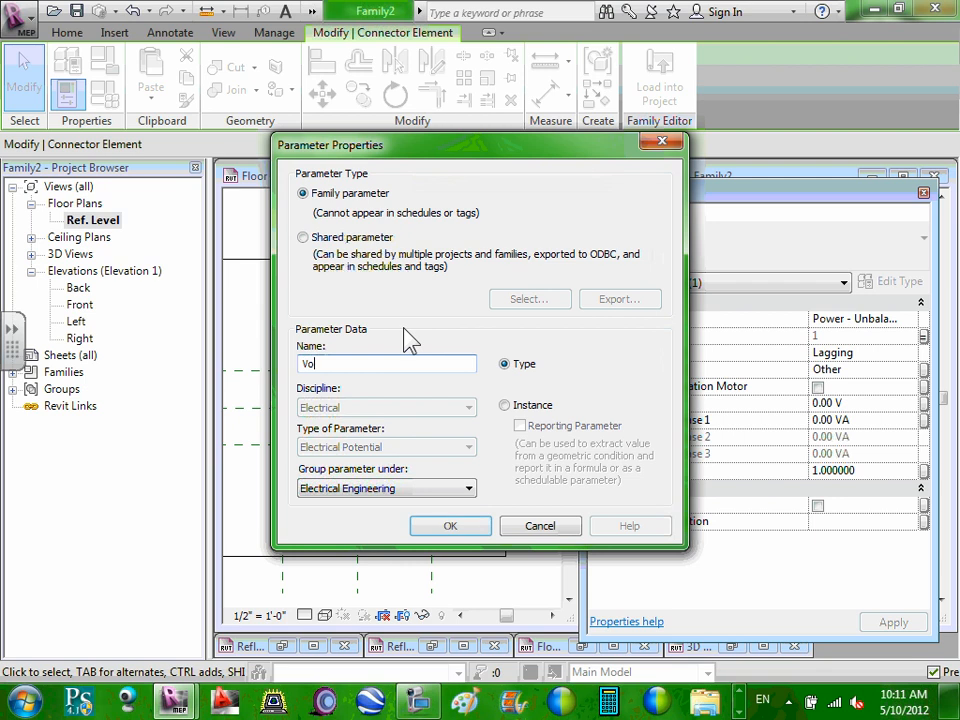
pyautogui.write('ltage')
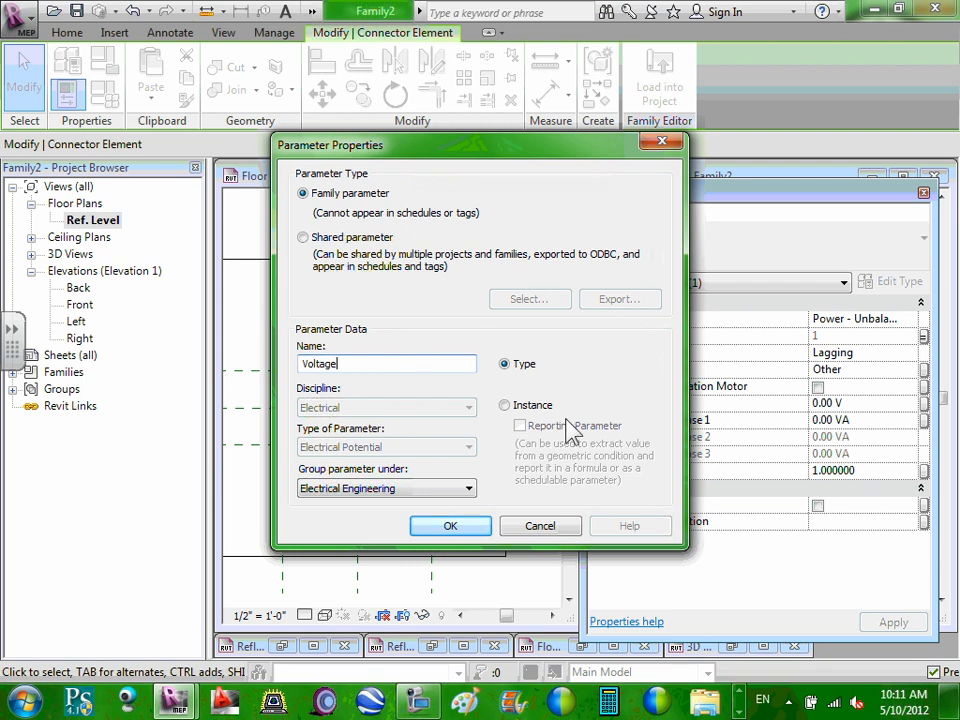
pyautogui.click(505, 405)
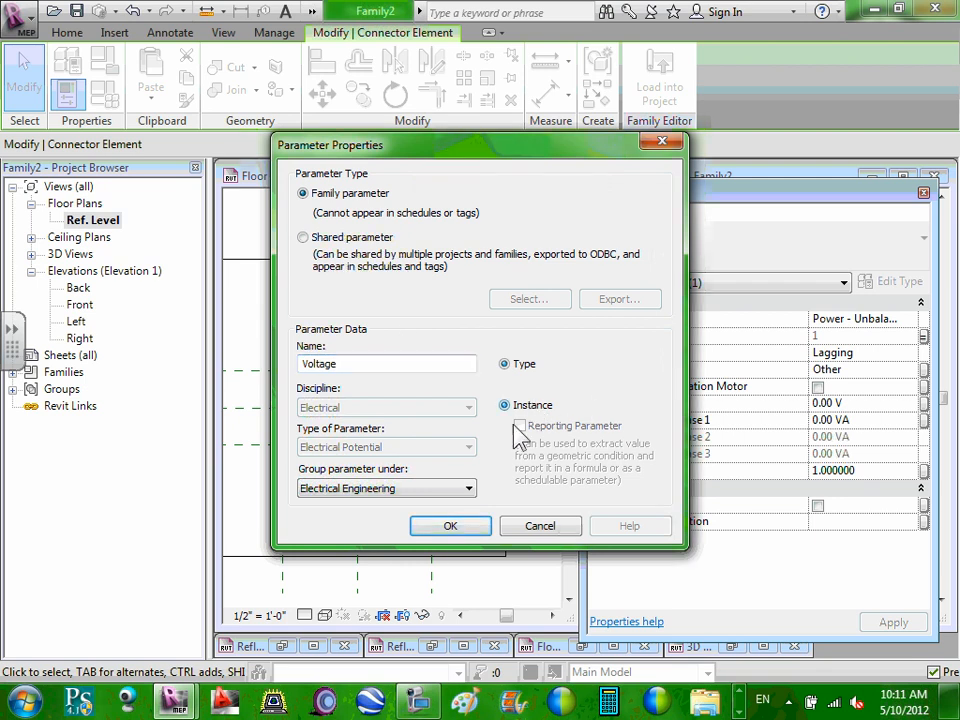
pyautogui.click(467, 522)
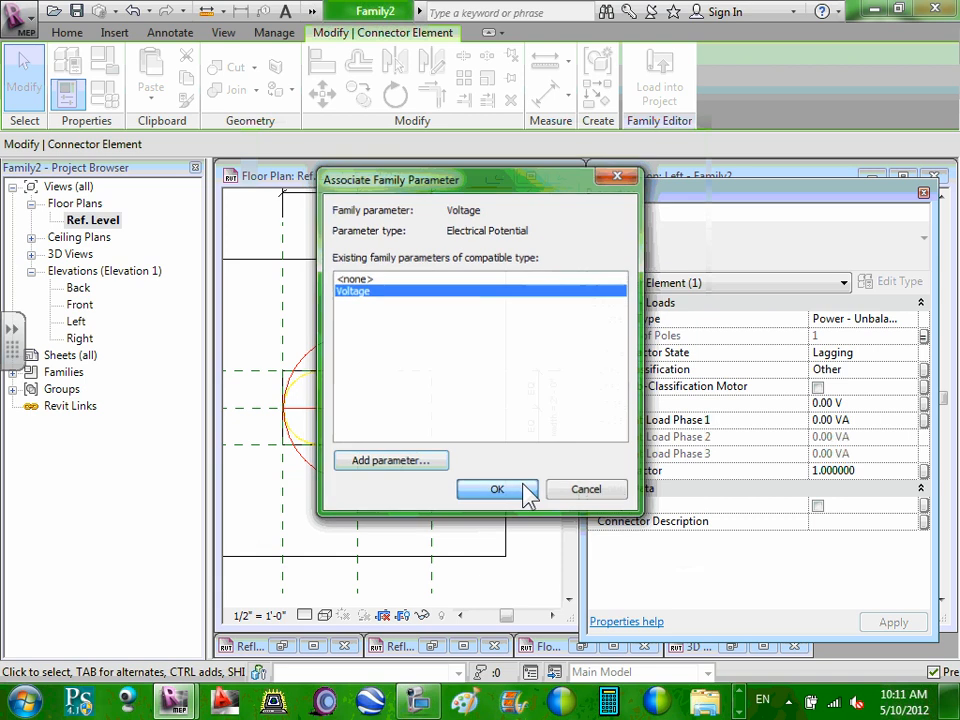
pyautogui.click(495, 490)
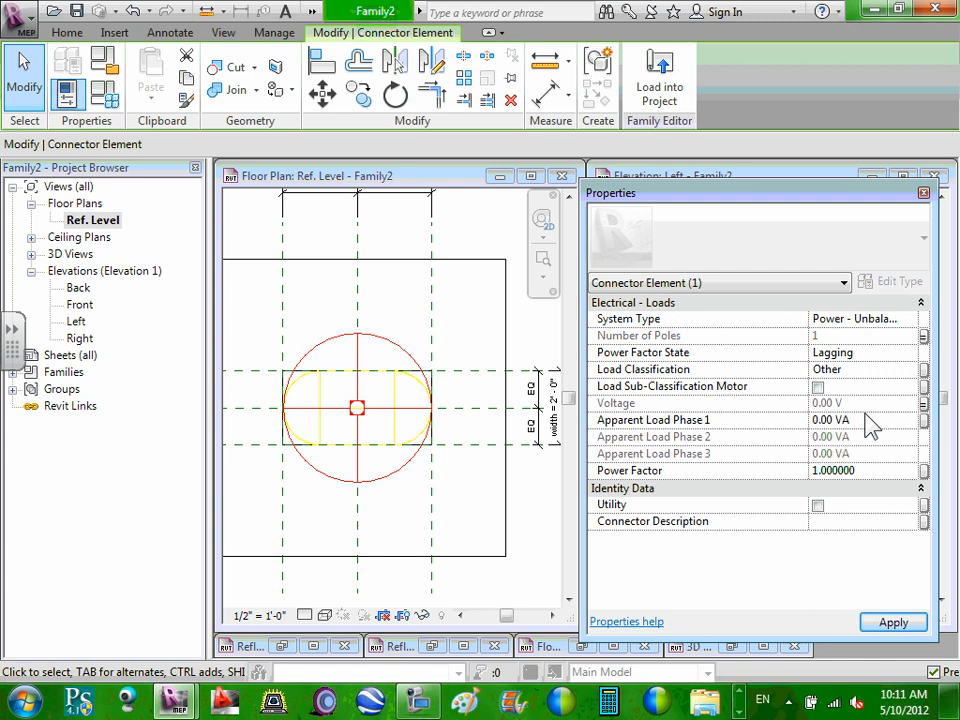
pyautogui.click(903, 624)
pyautogui.click(458, 326)
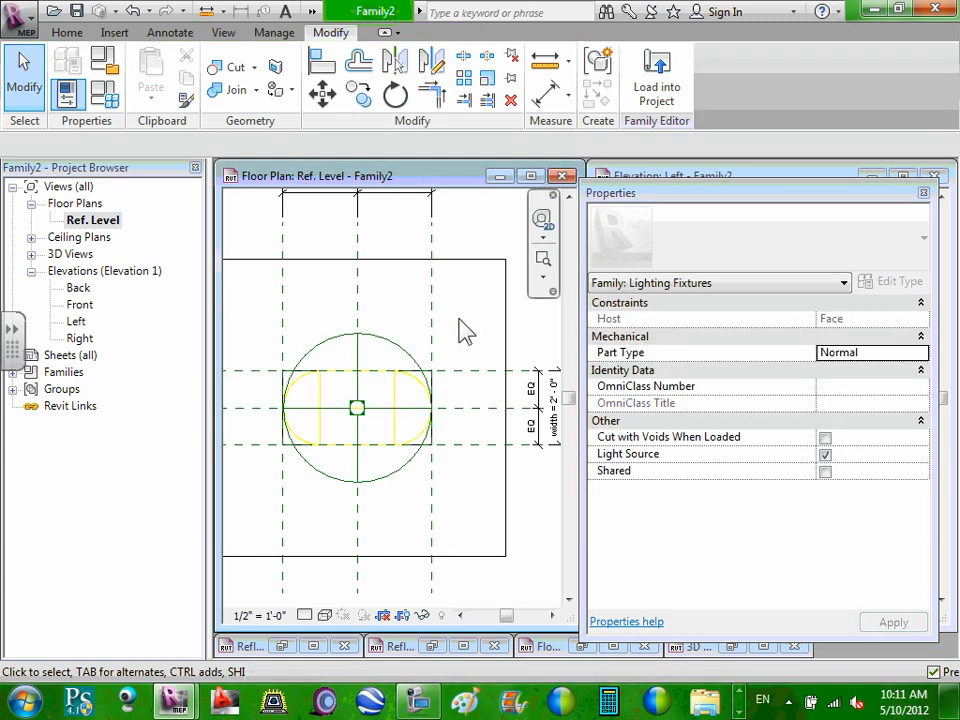
# Step: Load the lighting fixture family into the open ELEC_Industrial project, leaving the DCT_Surface Light Fixture Ceiling family out
pyautogui.moveTo(461, 328); pyautogui.dragTo(495, 375, button='middle')
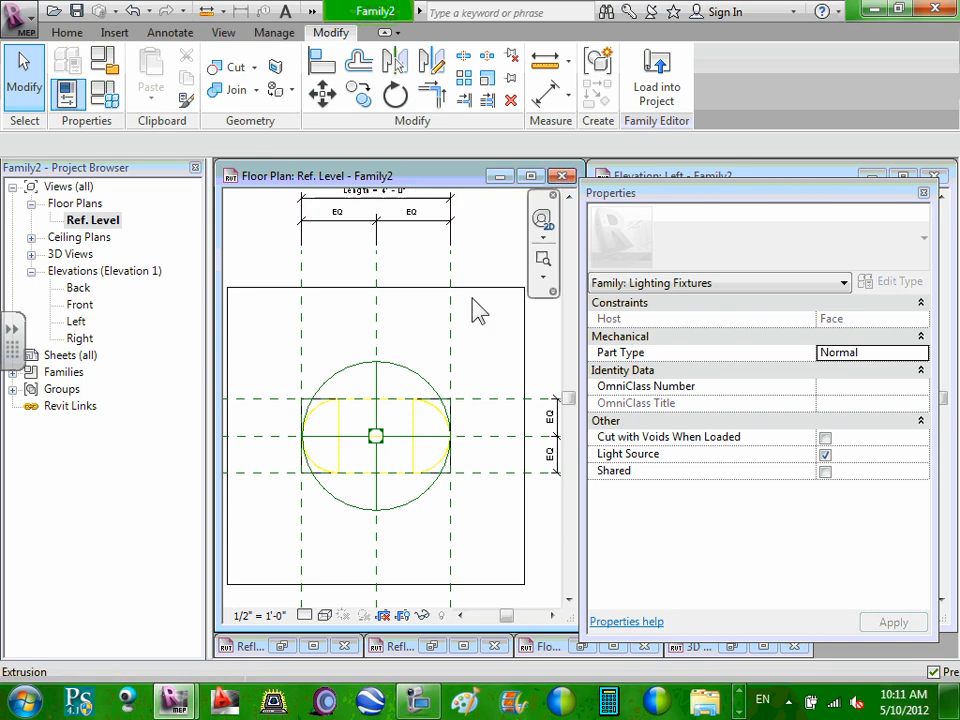
pyautogui.click(660, 90)
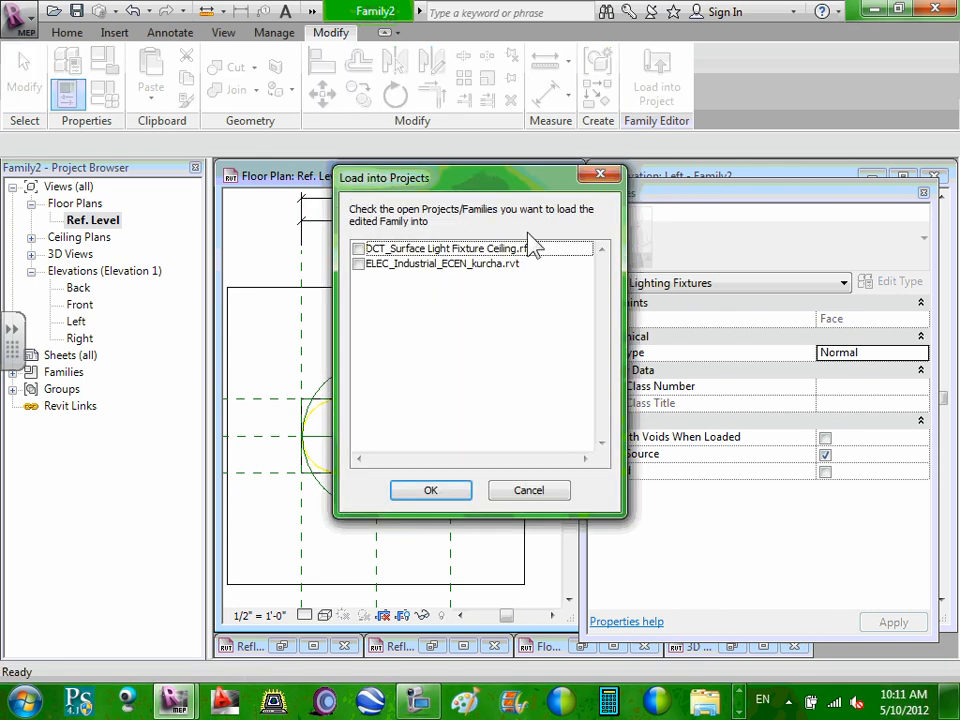
pyautogui.click(358, 264)
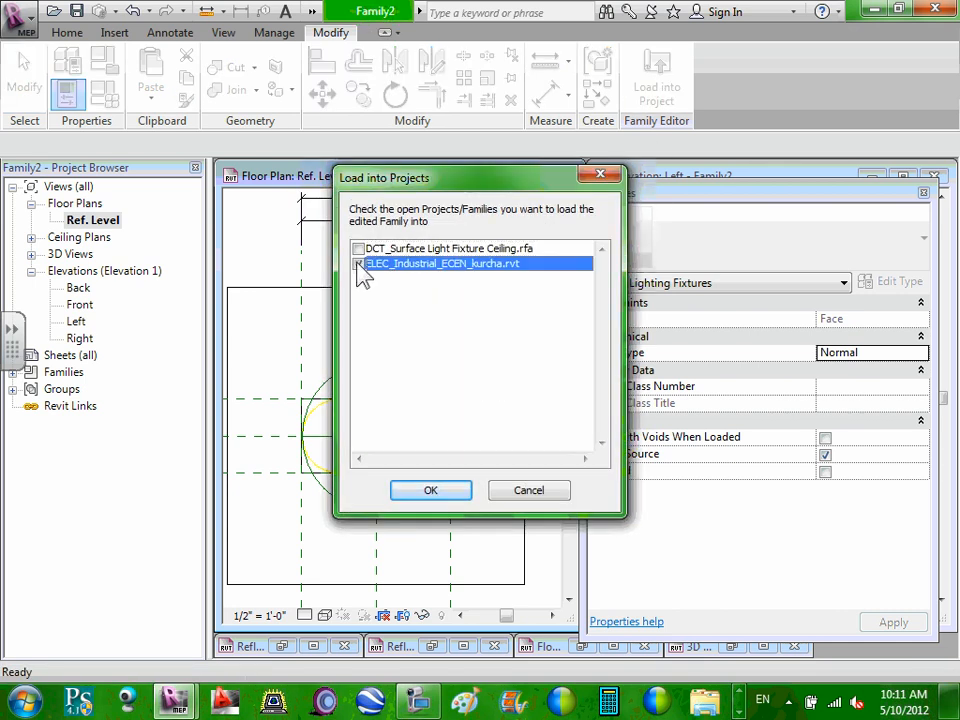
pyautogui.click(421, 489)
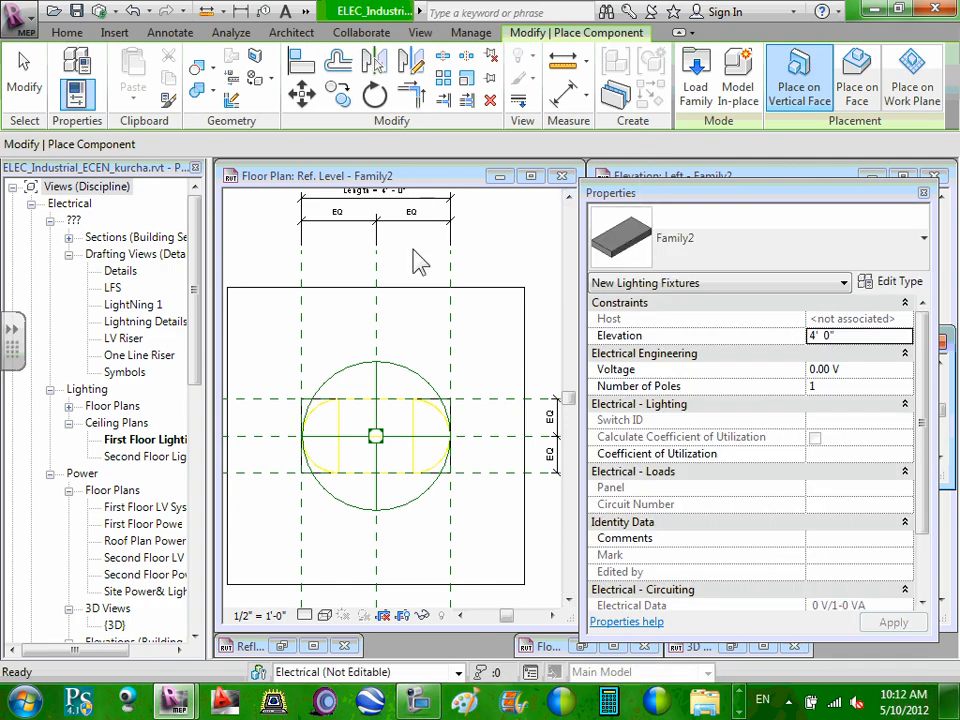
# Step: Place one Family2 fixture on the ceiling face between the A9 fixtures in the Second Floor Lighting ceiling plan
pyautogui.click(313, 646)
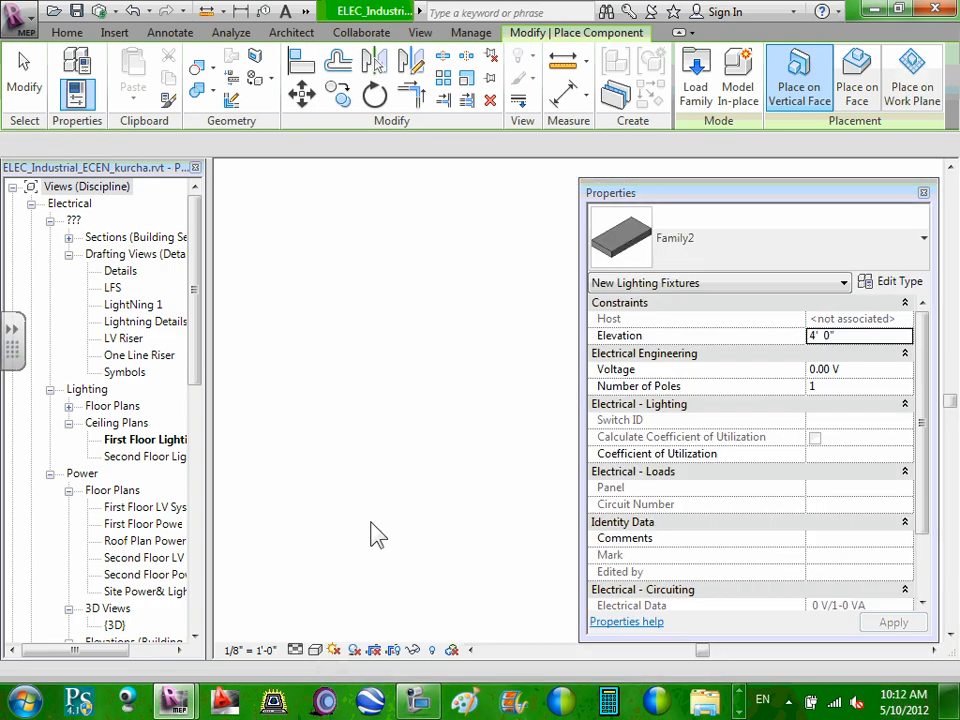
pyautogui.moveTo(487, 525); pyautogui.dragTo(487, 608, button='middle')
pyautogui.scroll(-2, 487, 608)
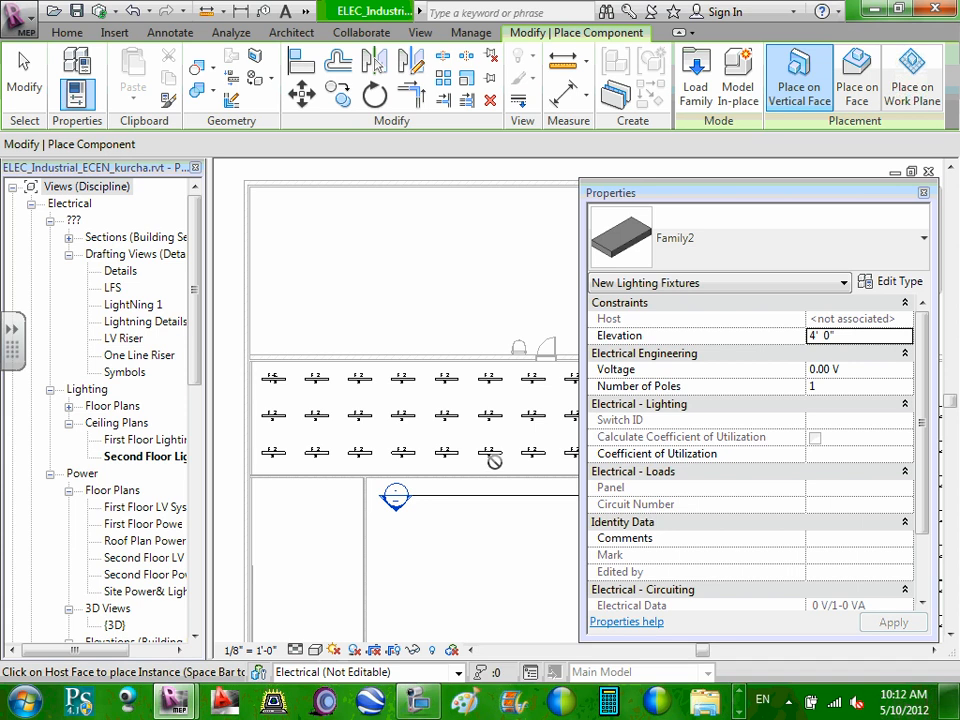
pyautogui.moveTo(494, 463); pyautogui.dragTo(171, 435, button='middle')
pyautogui.scroll(-2, 171, 435)
pyautogui.scroll(1, 378, 458)
pyautogui.scroll(5, 385, 456)
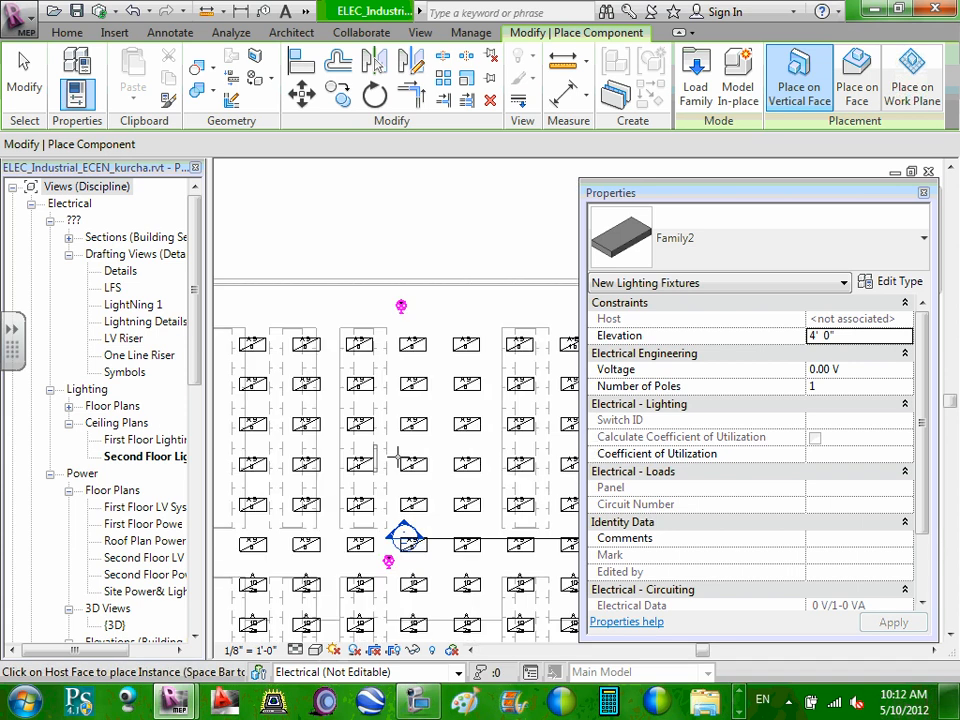
pyautogui.click(855, 80)
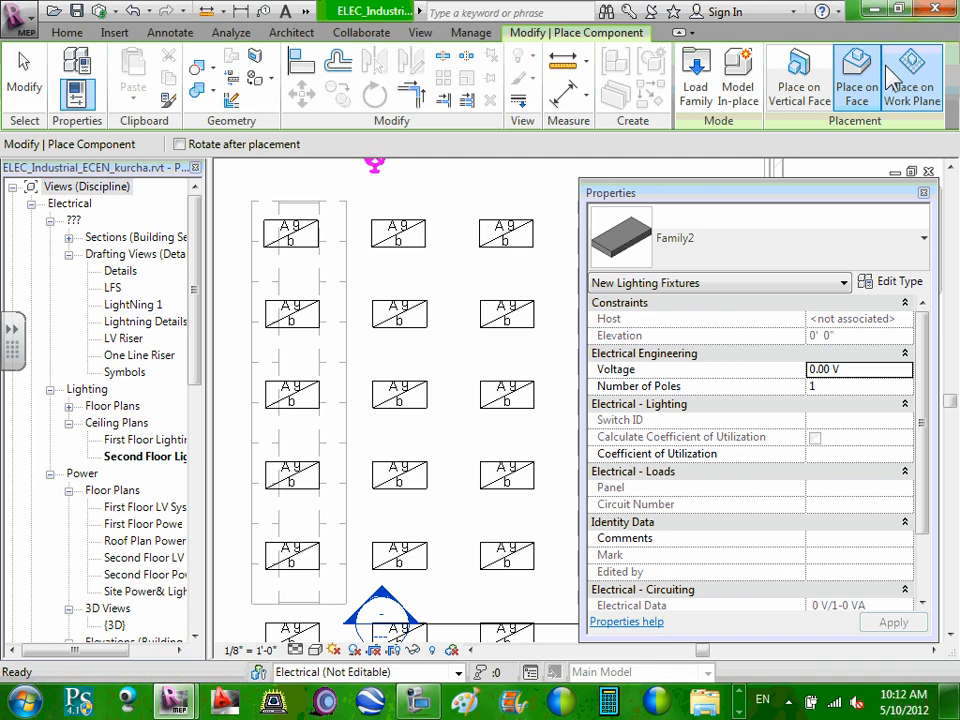
pyautogui.click(458, 354)
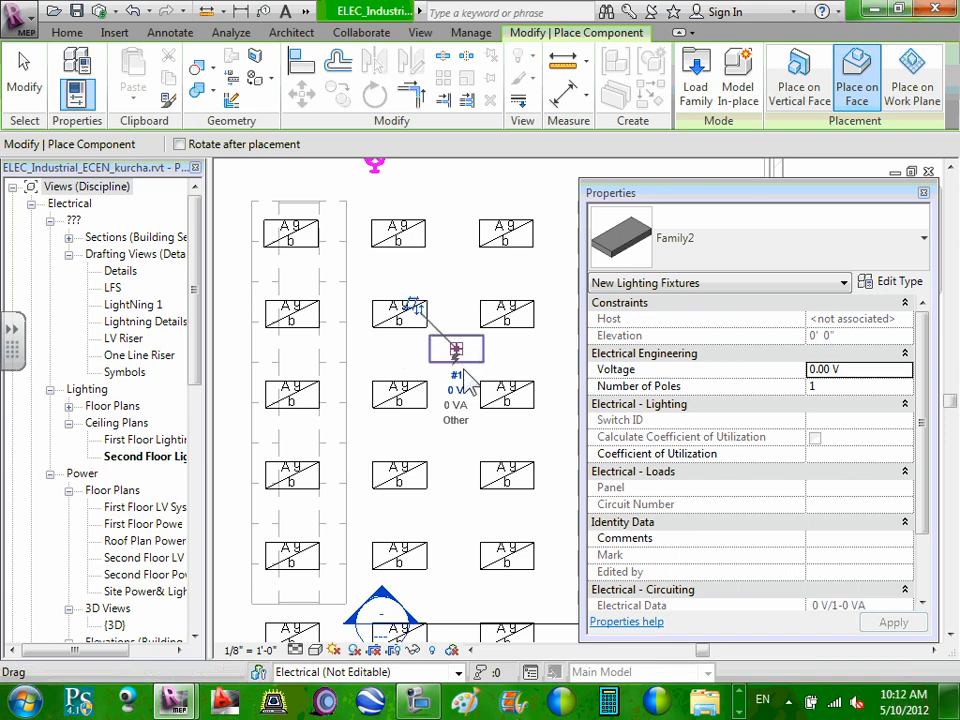
pyautogui.press('Escape')
# Step: Examine the voltage options for different pole counts in the placed fixture's power circuit settings, without creating the circuit
pyautogui.scroll(2, 472, 370)
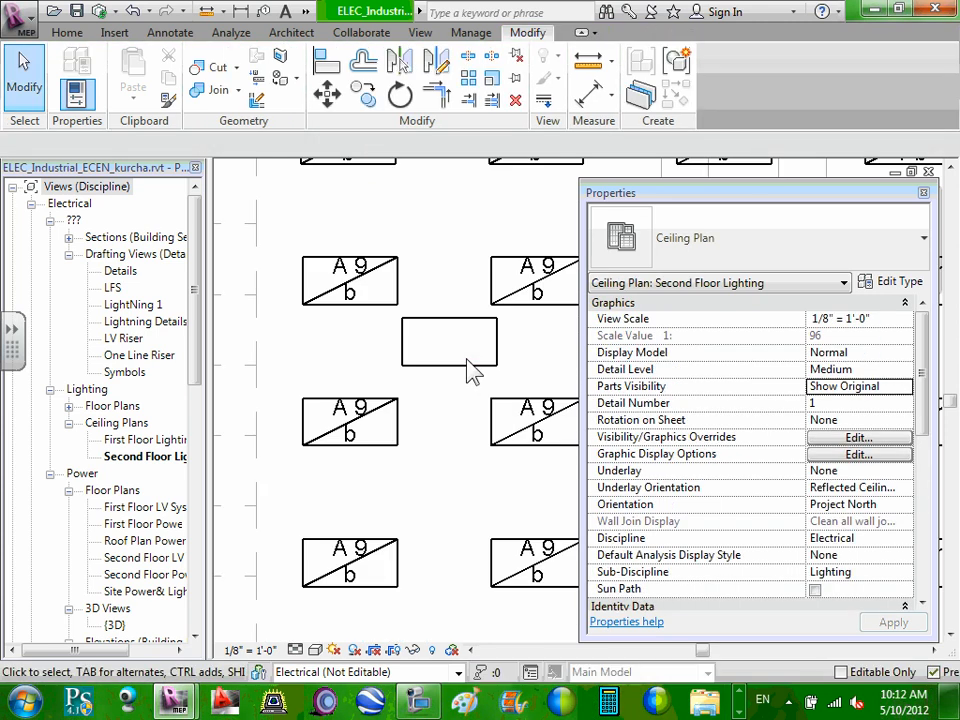
pyautogui.click(479, 372)
pyautogui.click(481, 378)
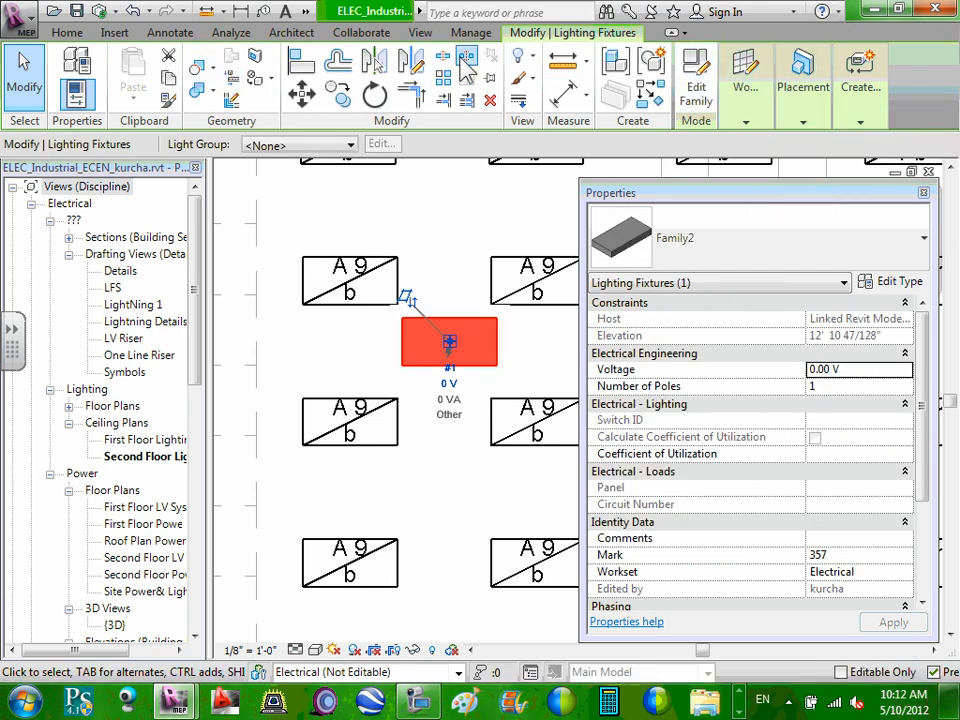
pyautogui.moveTo(797, 75)
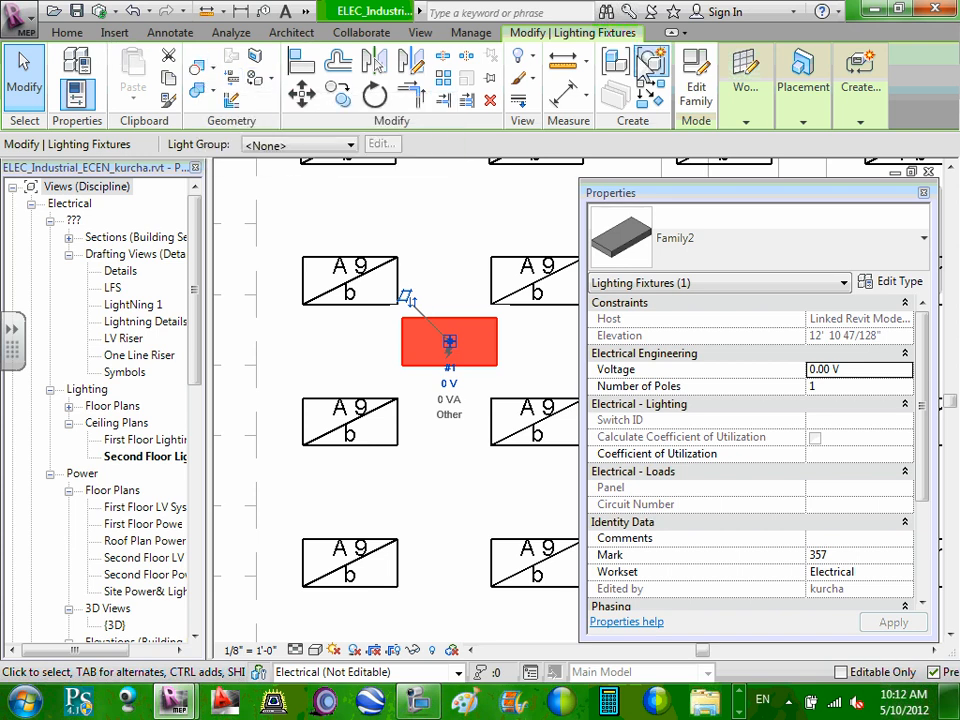
pyautogui.click(826, 100)
pyautogui.moveTo(878, 114)
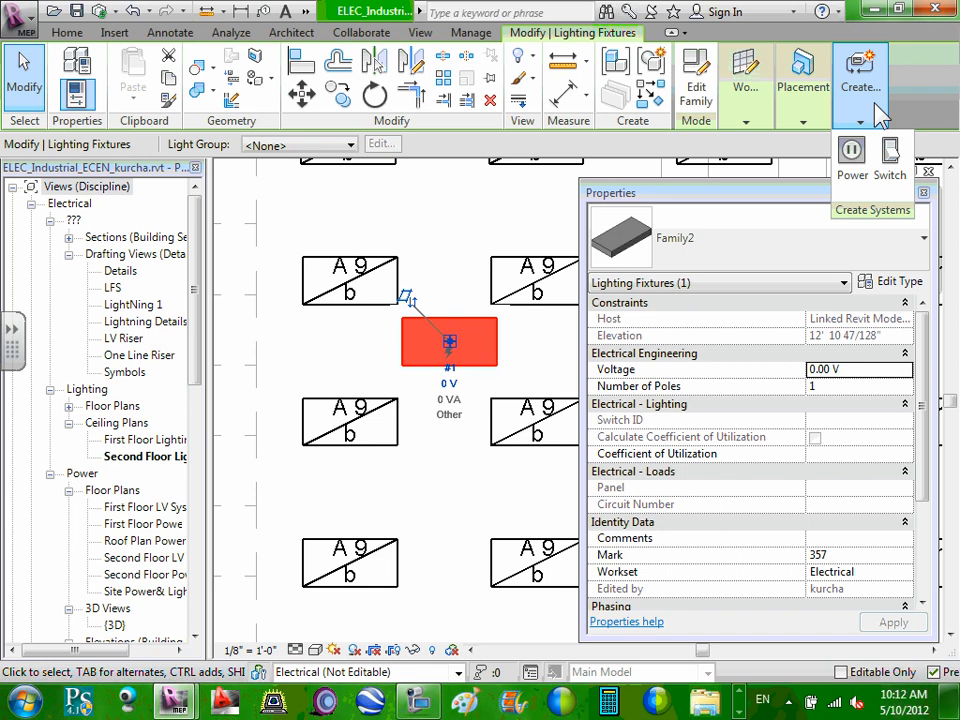
pyautogui.click(862, 155)
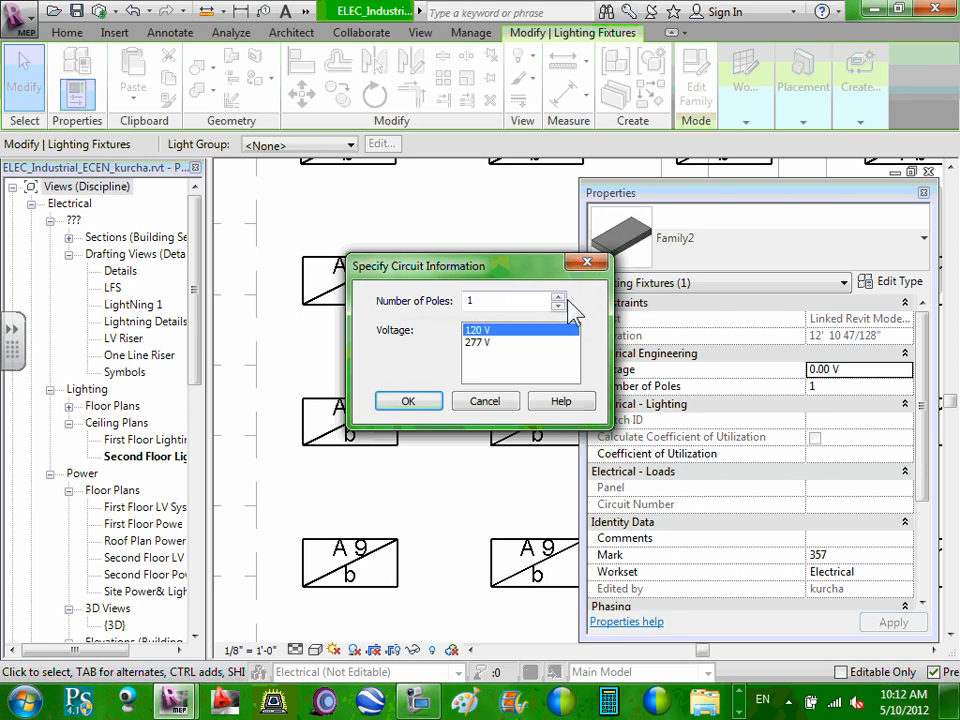
pyautogui.click(558, 297)
pyautogui.click(558, 297)
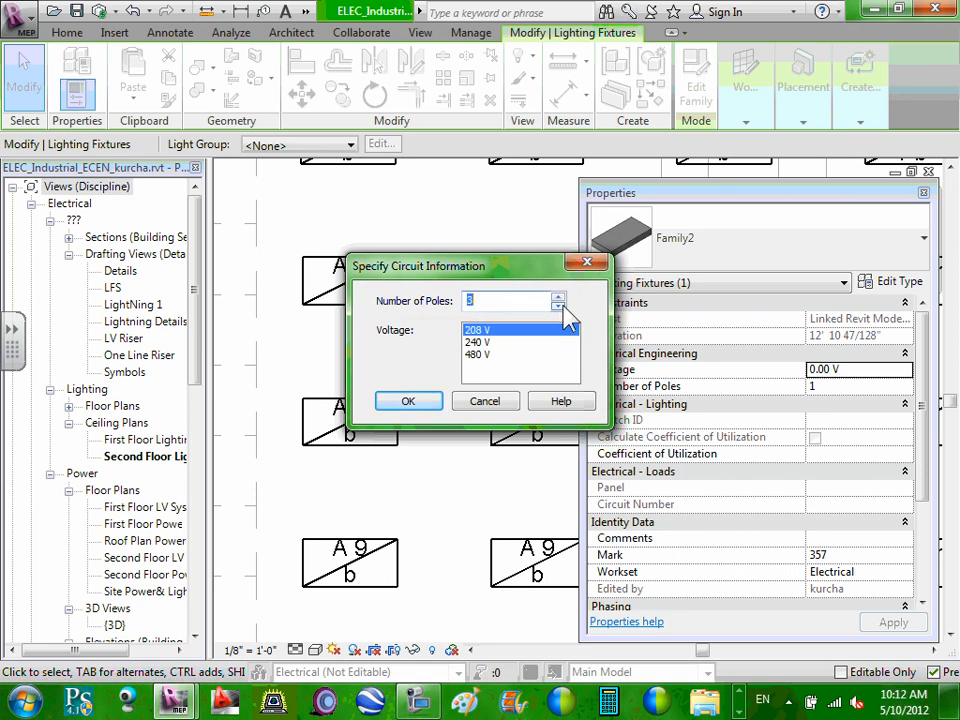
pyautogui.click(558, 305)
pyautogui.click(558, 297)
pyautogui.click(558, 297)
pyautogui.click(498, 354)
pyautogui.click(491, 332)
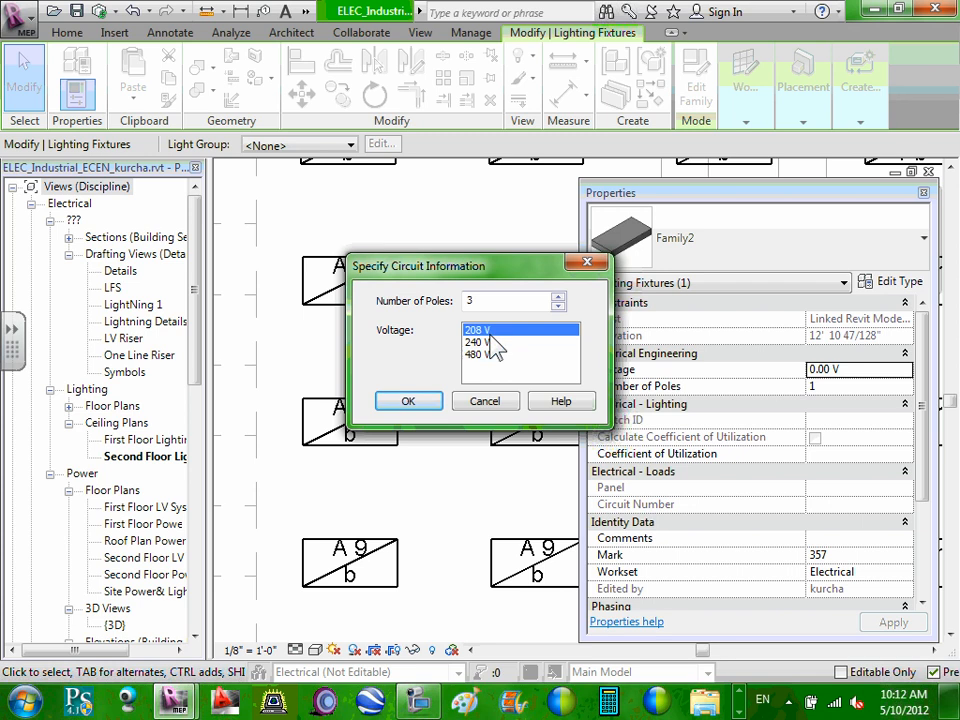
pyautogui.click(486, 401)
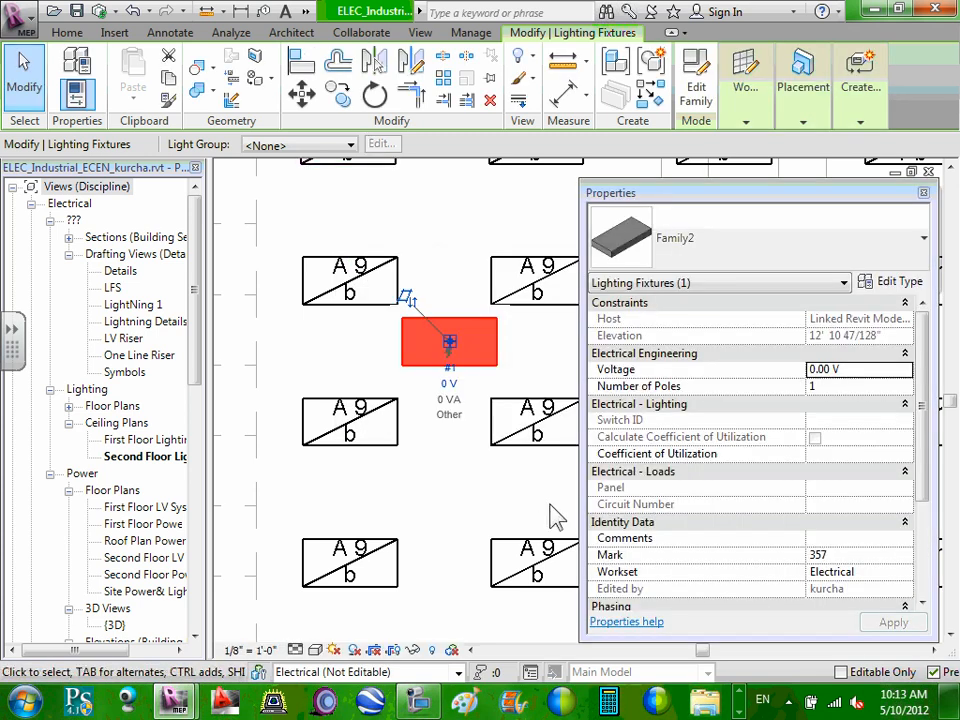
# Step: Review the voltage choices in the placed Family2 fixture's power circuit settings again, without creating the circuit
pyautogui.click(462, 225)
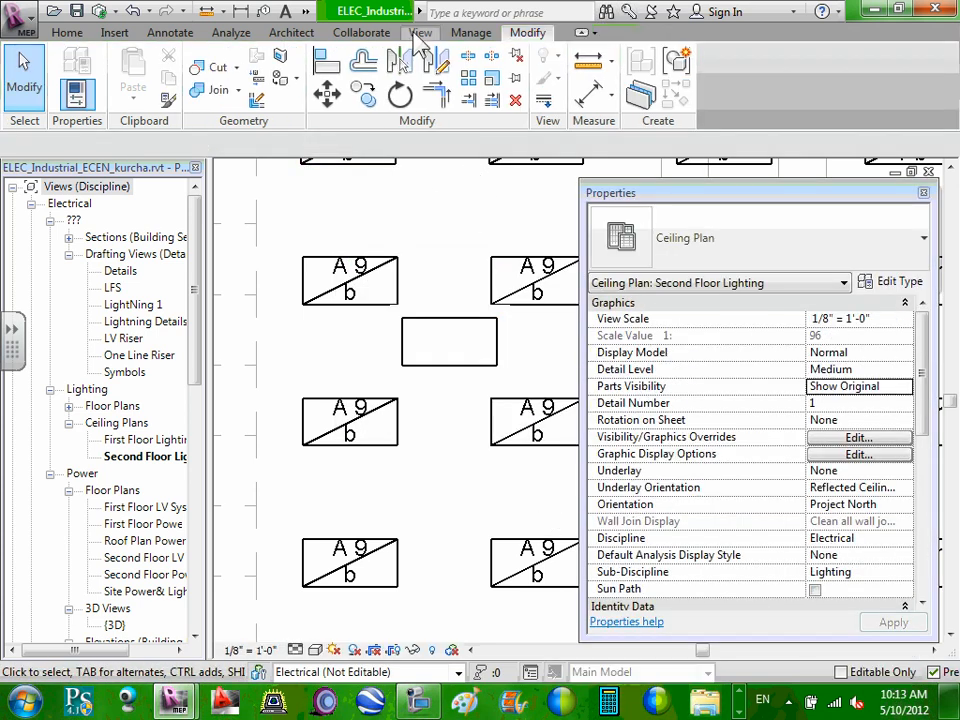
pyautogui.click(412, 33)
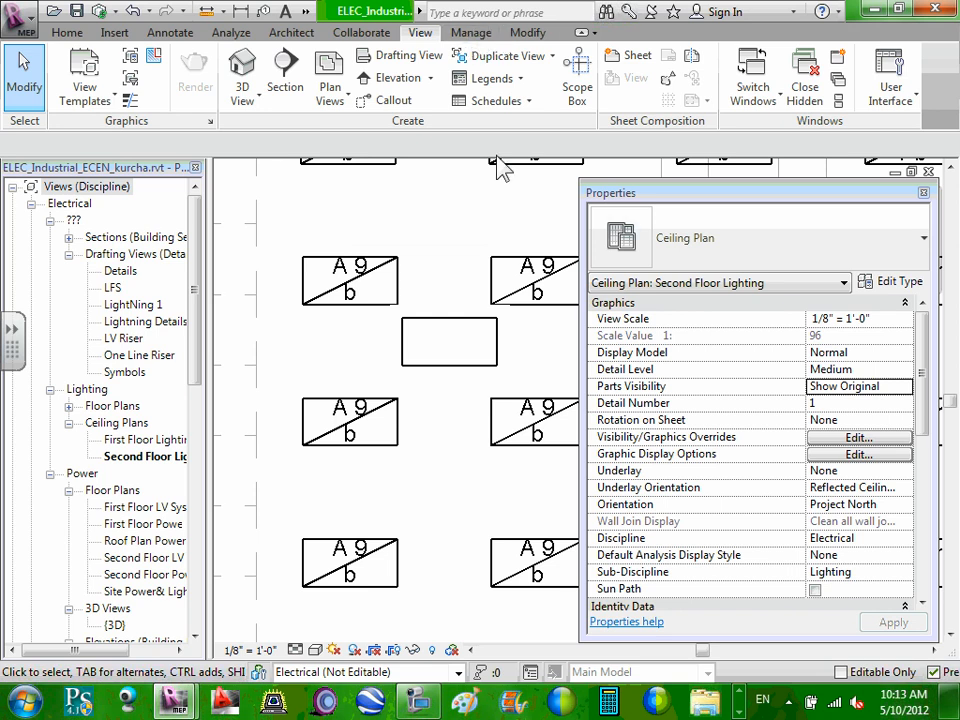
pyautogui.click(477, 332)
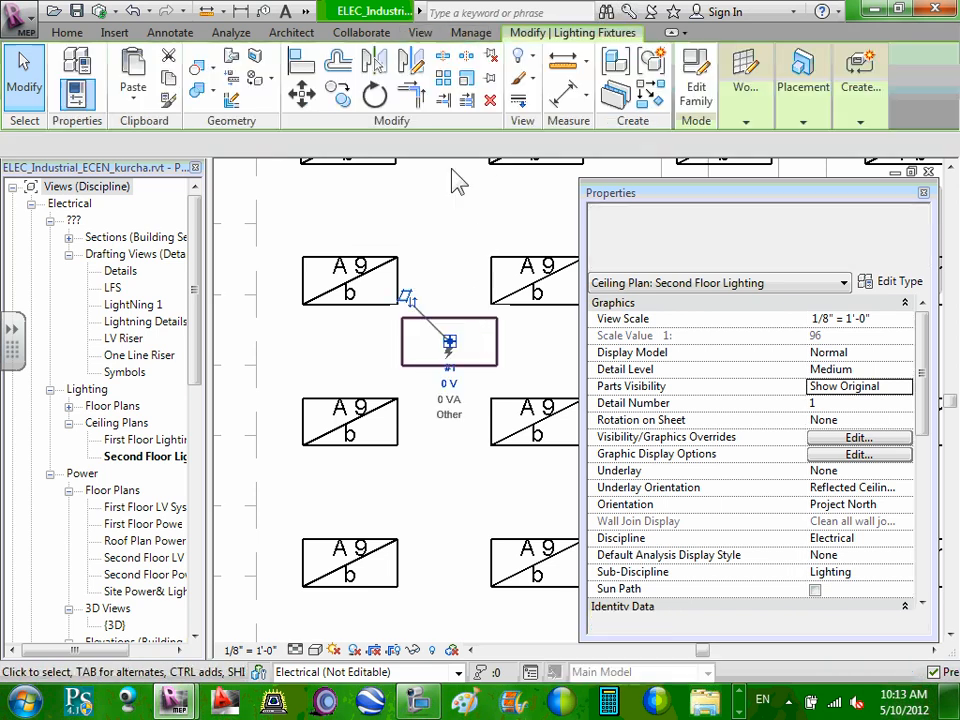
pyautogui.click(871, 96)
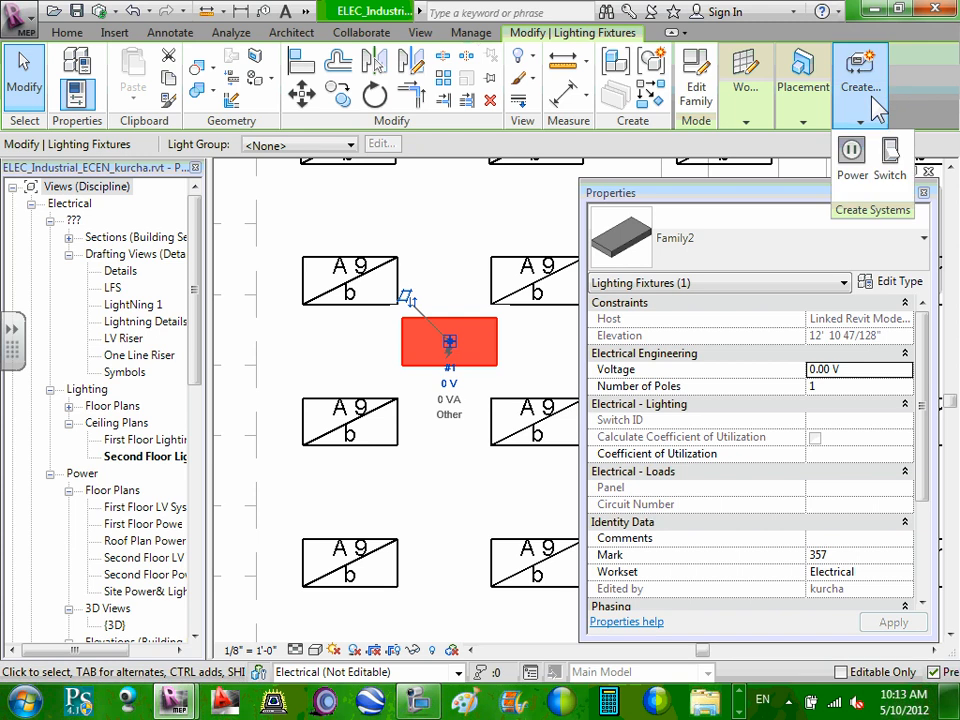
pyautogui.click(857, 160)
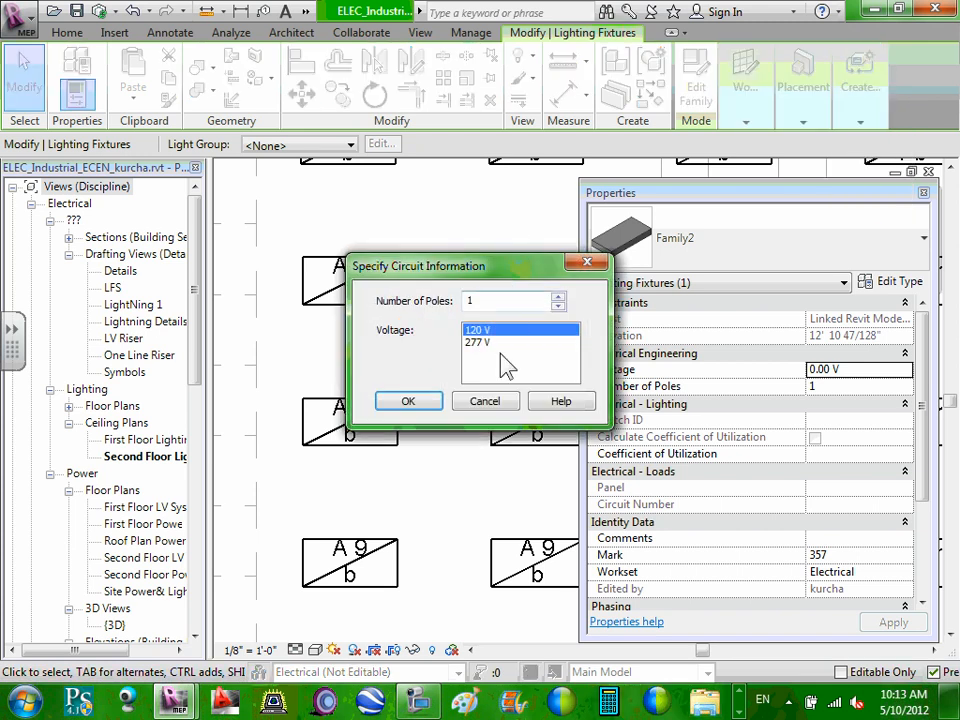
pyautogui.click(490, 399)
pyautogui.click(465, 257)
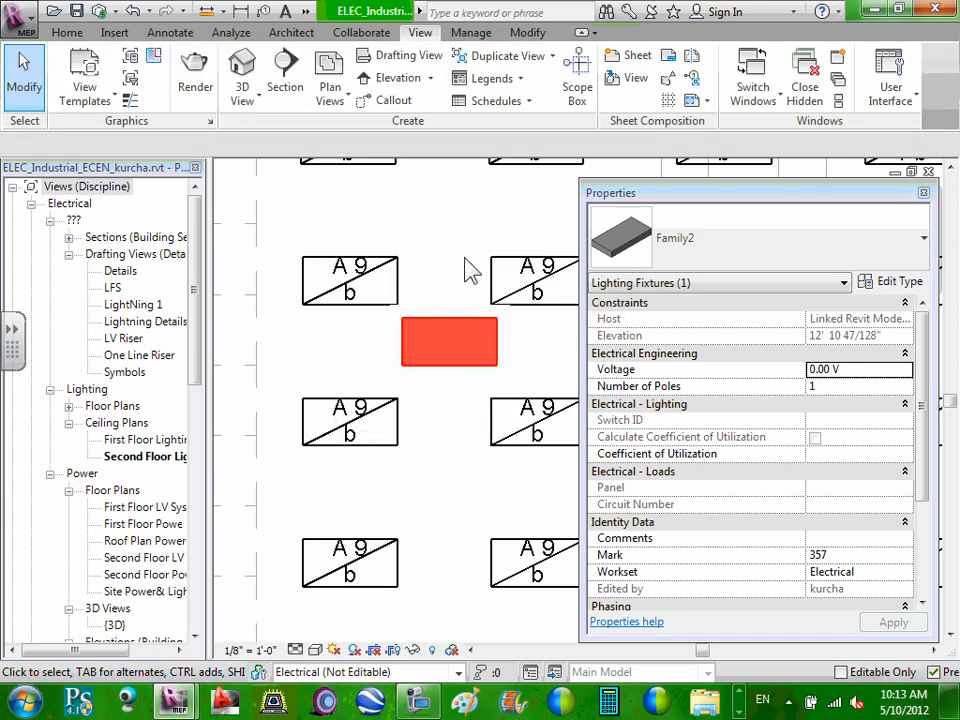
# Step: Tile the open views and check the placed Family2 fixture's instance properties in the Second Floor Lighting ceiling plan
pyautogui.scroll(-1, 473, 275)
pyautogui.scroll(-1, 478, 287)
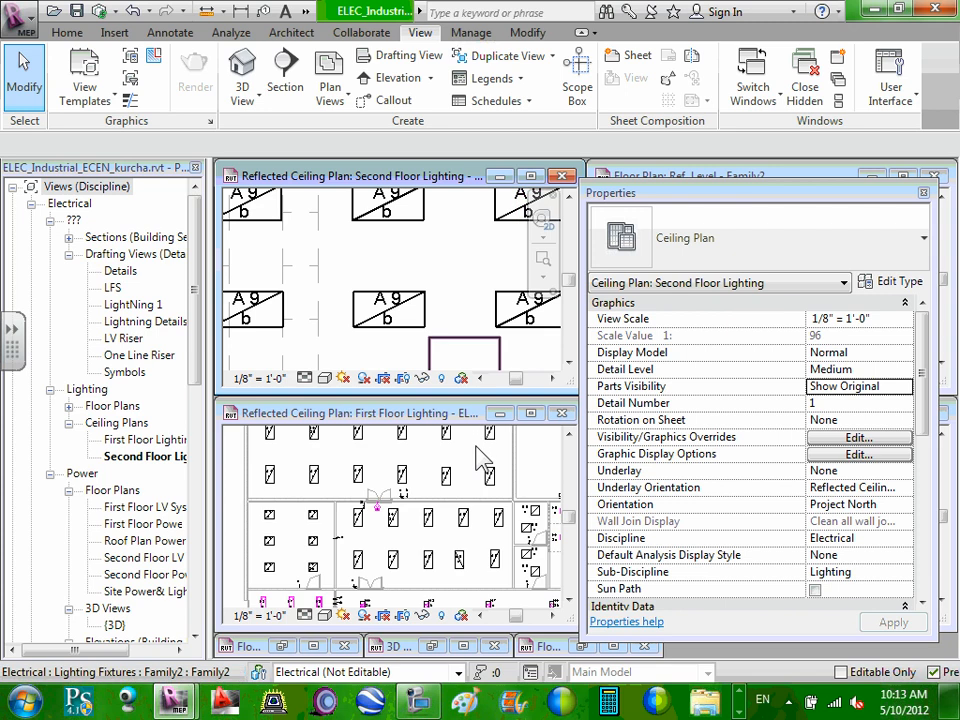
pyautogui.click(774, 181)
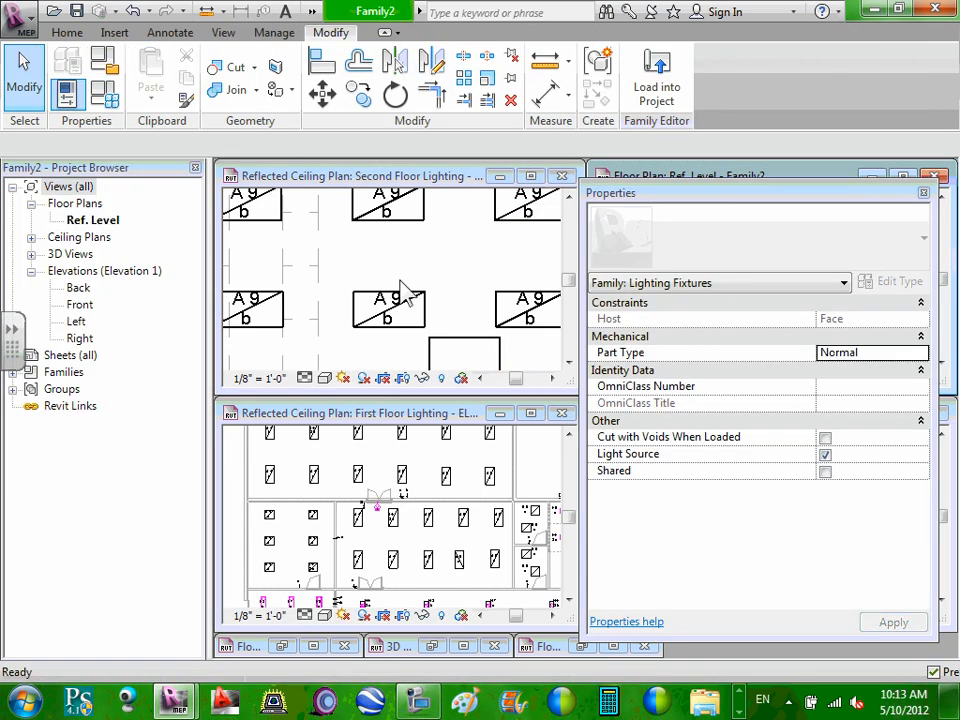
pyautogui.click(415, 302)
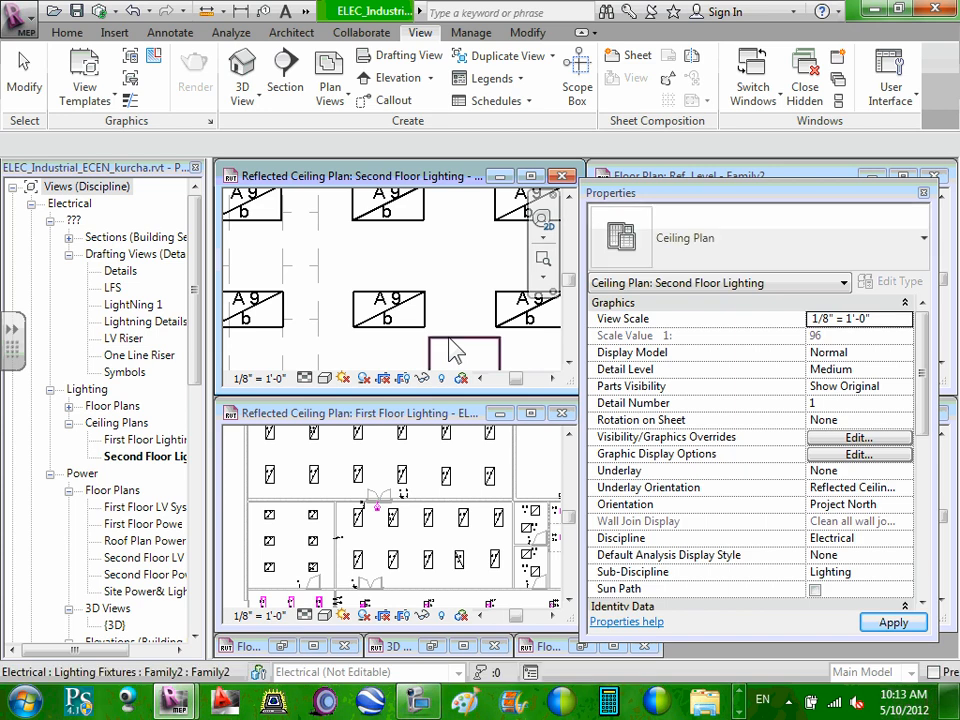
pyautogui.click(462, 353)
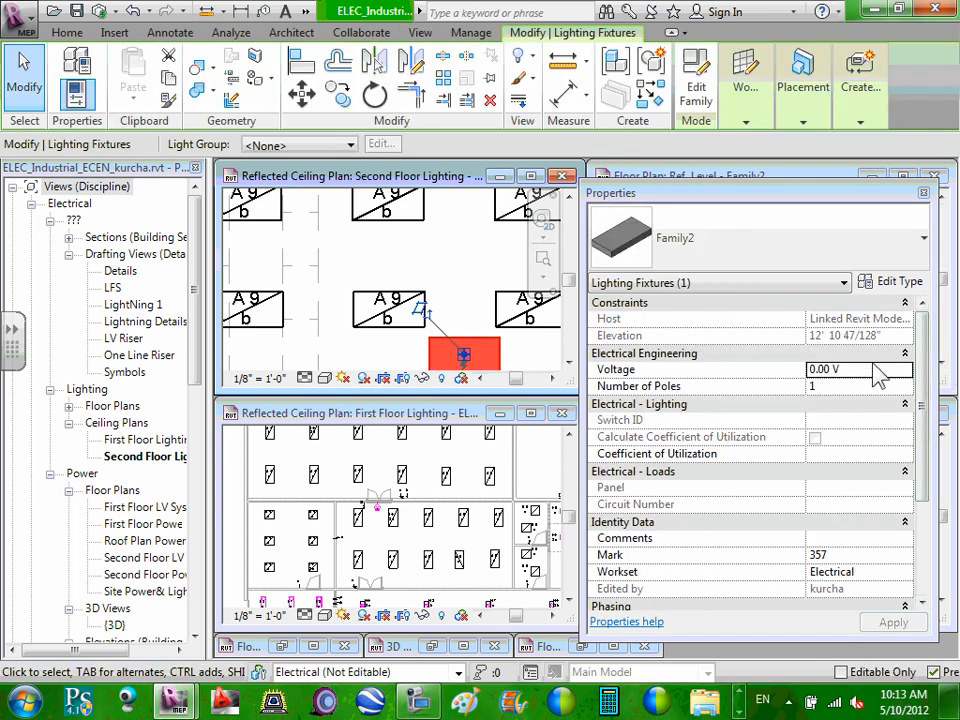
pyautogui.moveTo(926, 345); pyautogui.dragTo(909, 282)
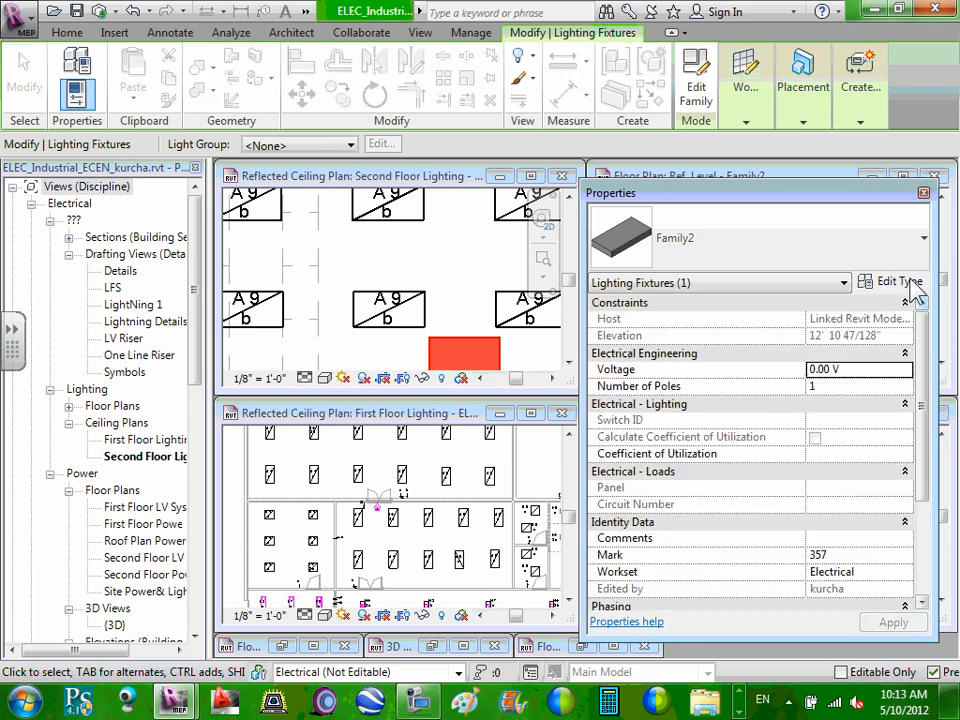
pyautogui.click(455, 272)
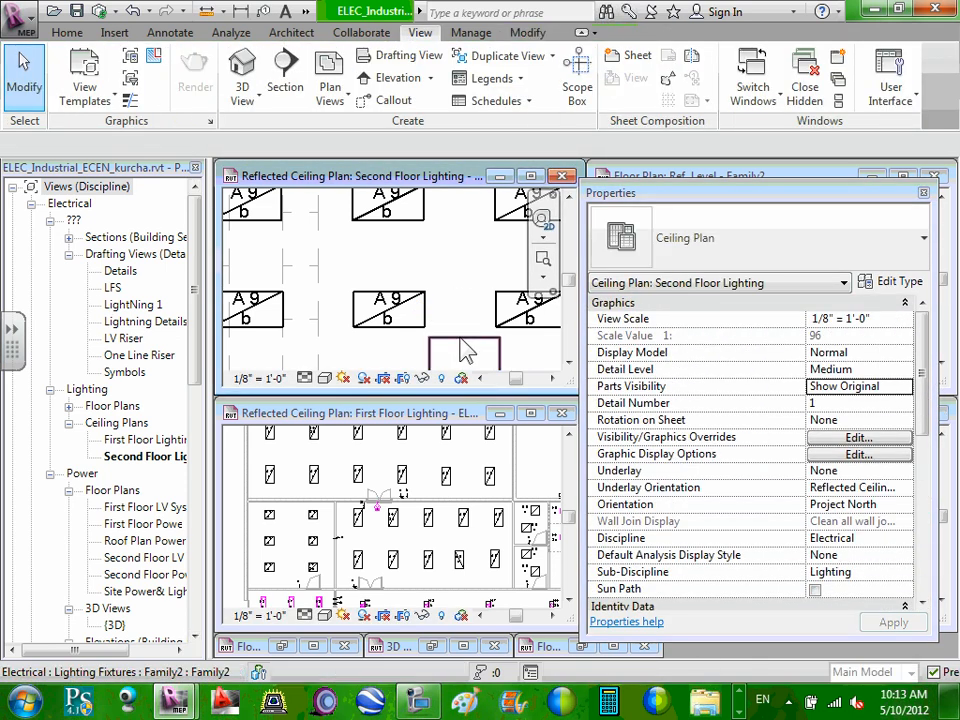
# Step: Copy the Family2 fixture about 6' - 6" to the left in the ceiling plan and check the copy's electrical properties
pyautogui.click(463, 352)
pyautogui.press('c')
pyautogui.press('o')
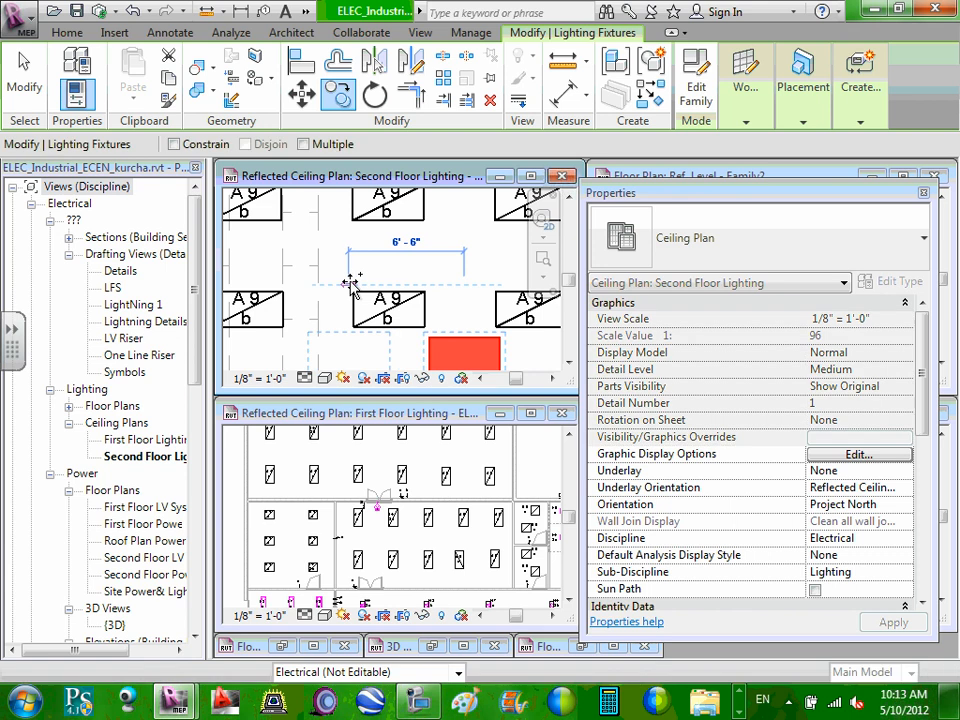
pyautogui.click(350, 284)
pyautogui.click(353, 282)
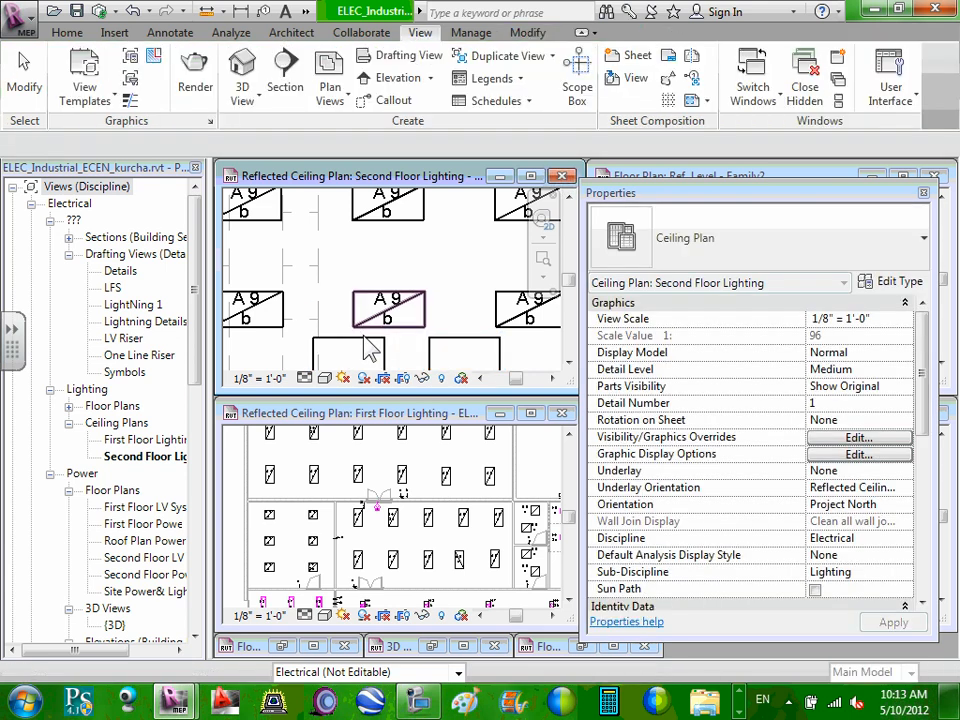
pyautogui.click(359, 342)
pyautogui.click(360, 352)
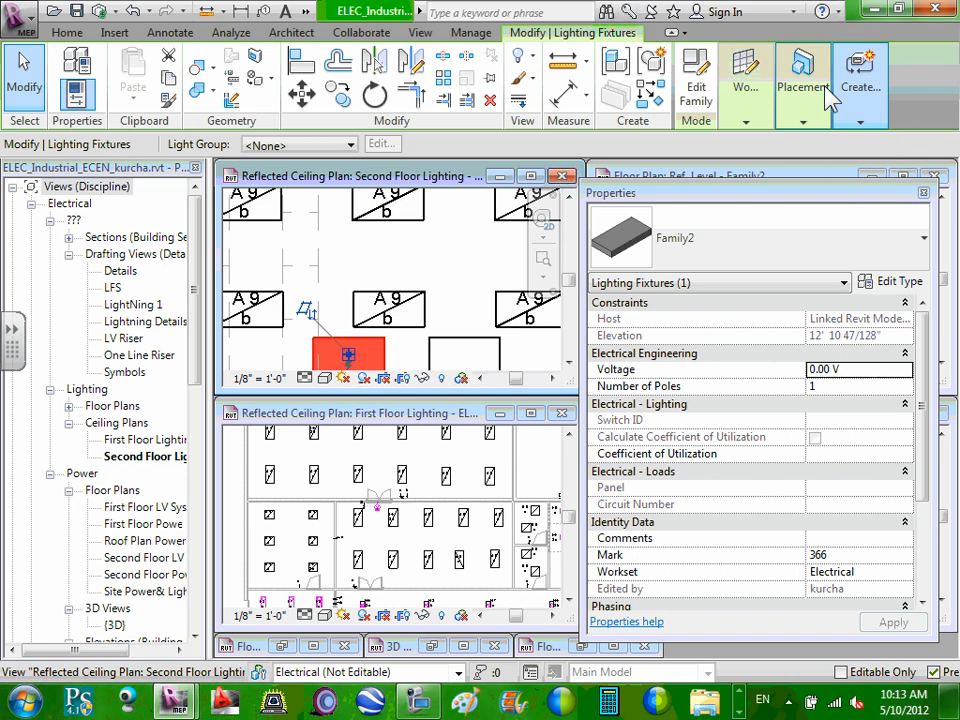
pyautogui.moveTo(864, 100)
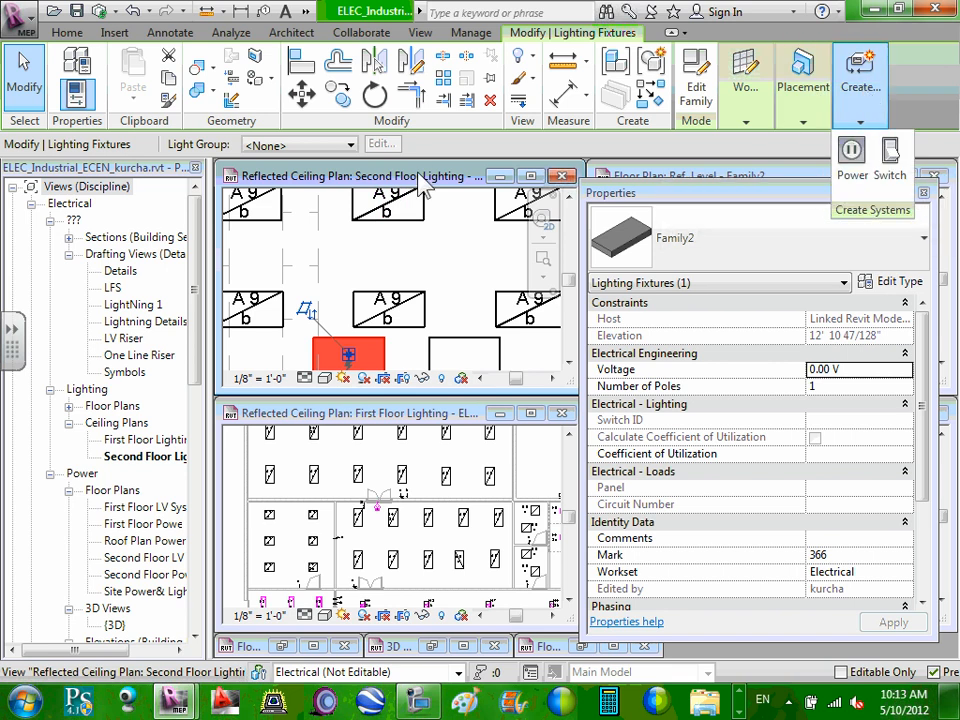
pyautogui.click(483, 314)
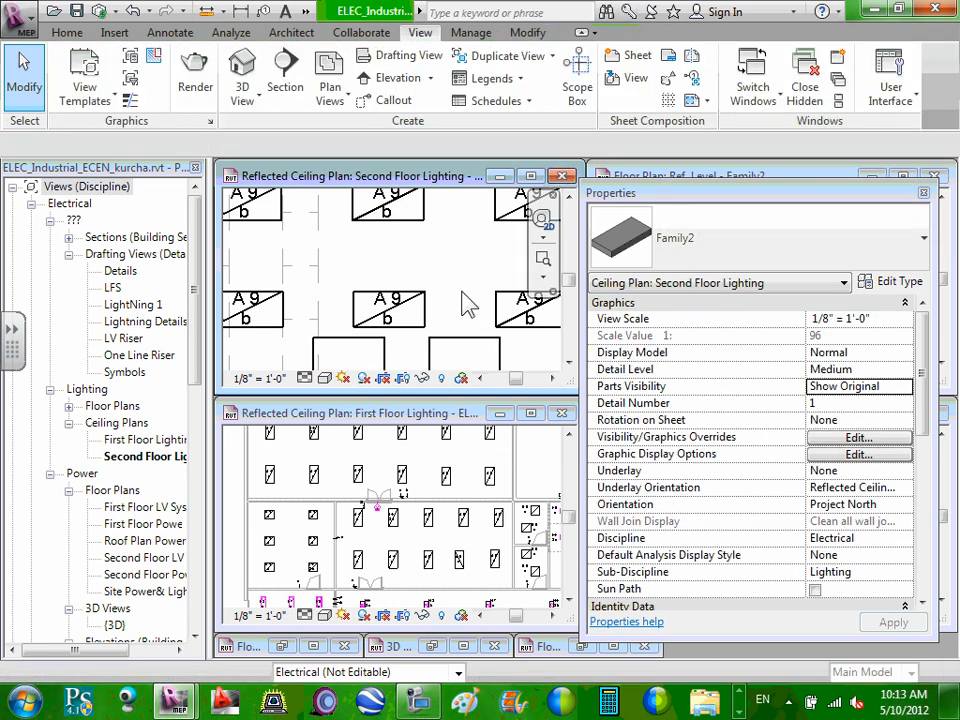
pyautogui.scroll(-3, 478, 256)
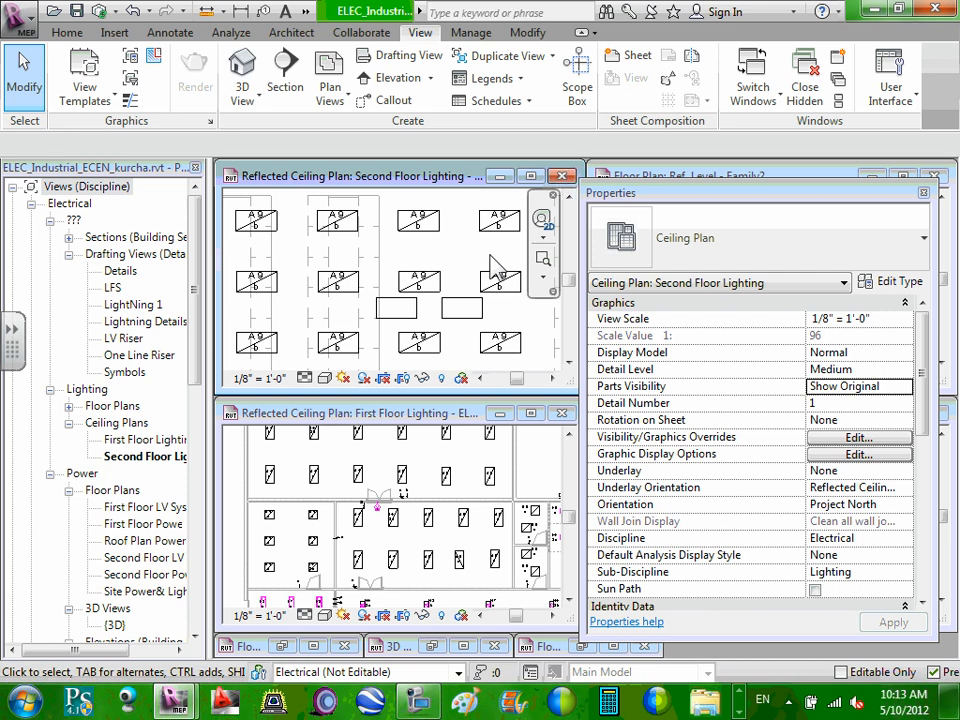
# Step: Switch to the Family2 family's Ref. Level floor plan and maximize its view
pyautogui.click(692, 176)
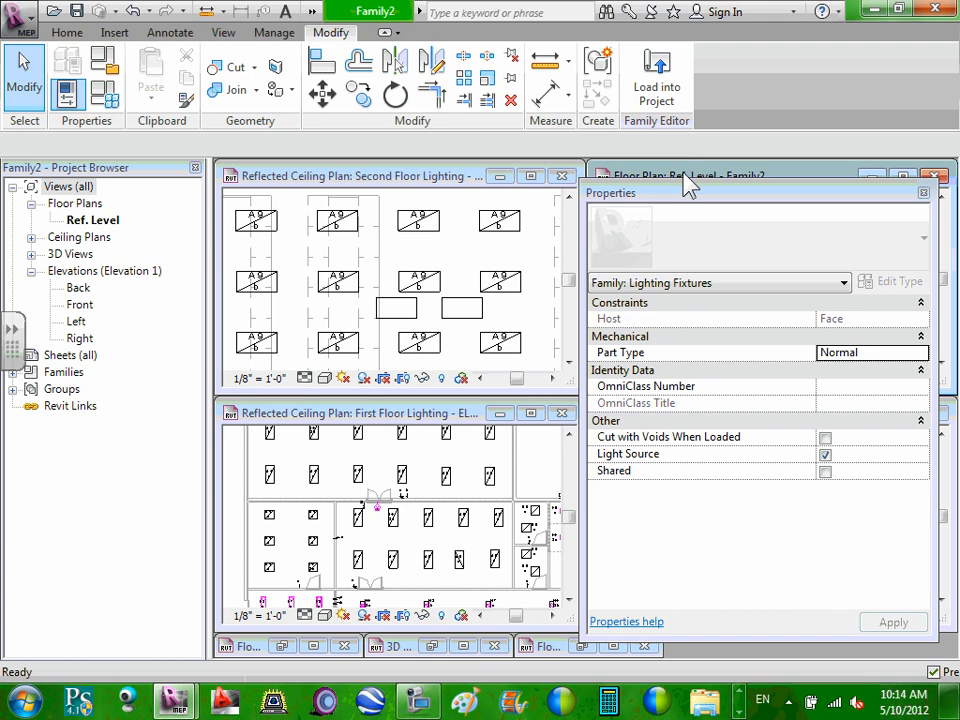
pyautogui.doubleClick(687, 181)
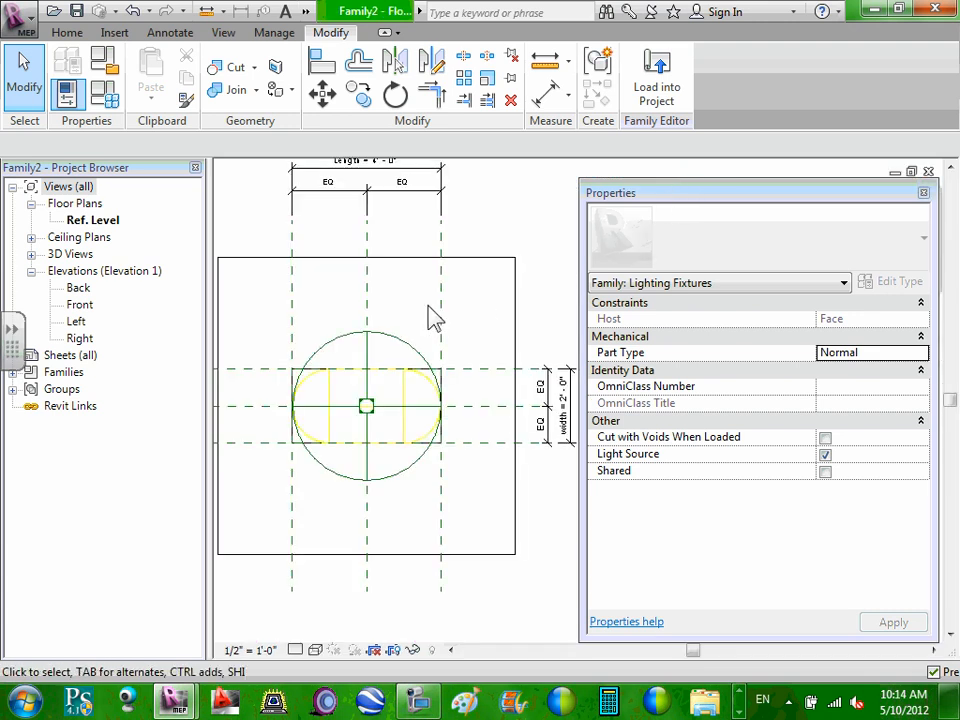
pyautogui.moveTo(413, 315); pyautogui.dragTo(456, 326, button='middle')
pyautogui.scroll(-1, 450, 328)
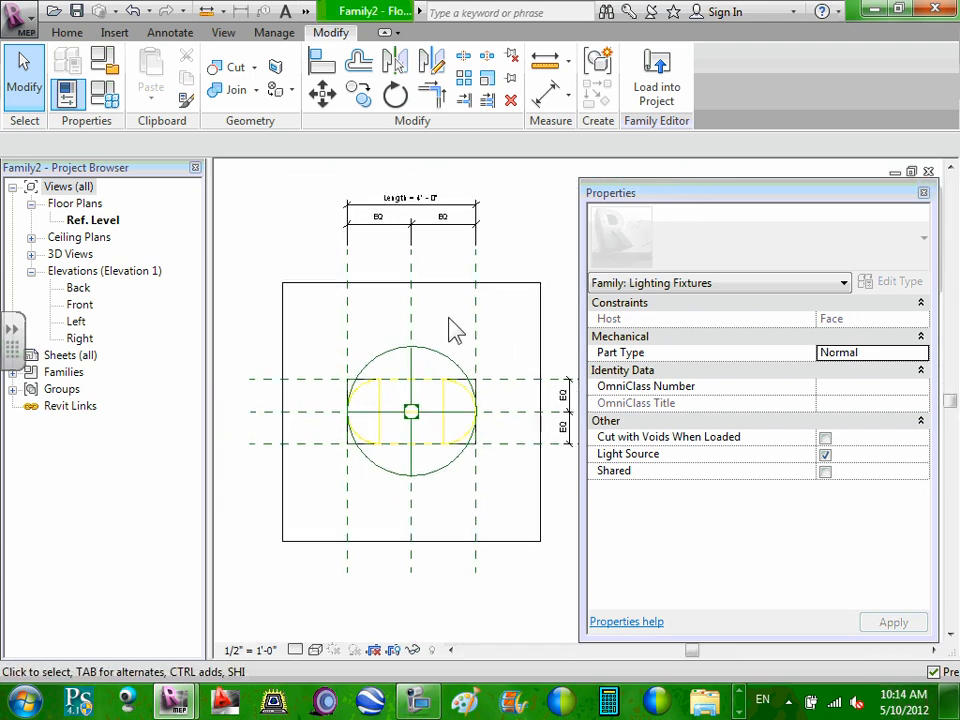
pyautogui.scroll(-1, 455, 330)
pyautogui.scroll(1, 452, 328)
pyautogui.moveTo(452, 328); pyautogui.dragTo(455, 308, button='middle')
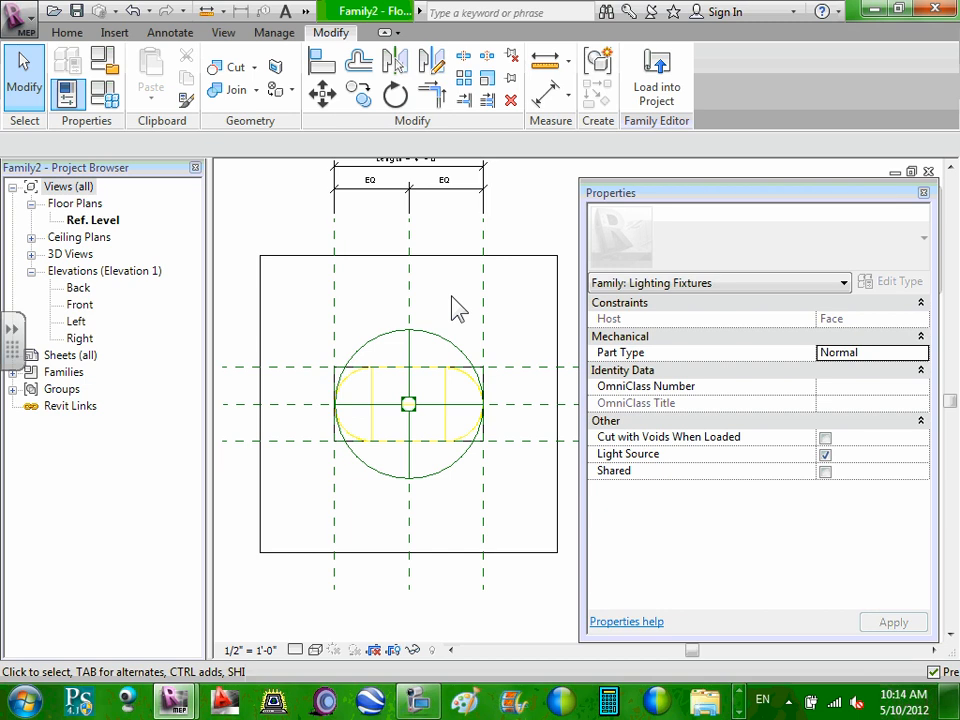
pyautogui.scroll(-1, 455, 308)
pyautogui.scroll(1, 456, 306)
pyautogui.moveTo(456, 306); pyautogui.dragTo(450, 339, button='middle')
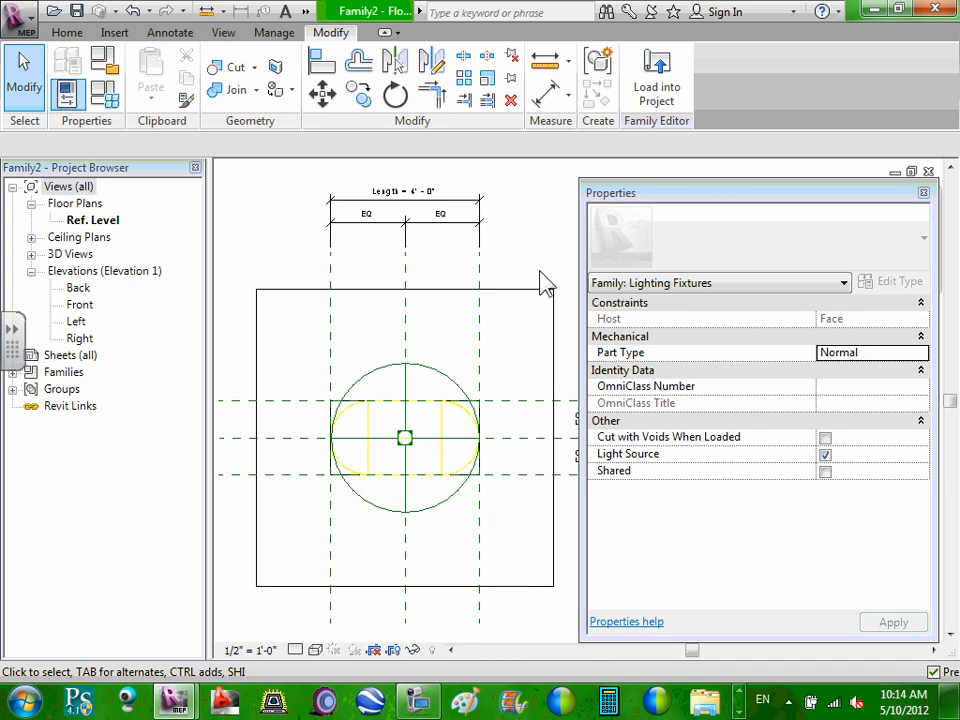
pyautogui.scroll(-1, 494, 317)
pyautogui.scroll(1, 494, 317)
pyautogui.moveTo(494, 317); pyautogui.dragTo(502, 351, button='middle')
pyautogui.scroll(-1, 502, 365)
pyautogui.scroll(4, 505, 370)
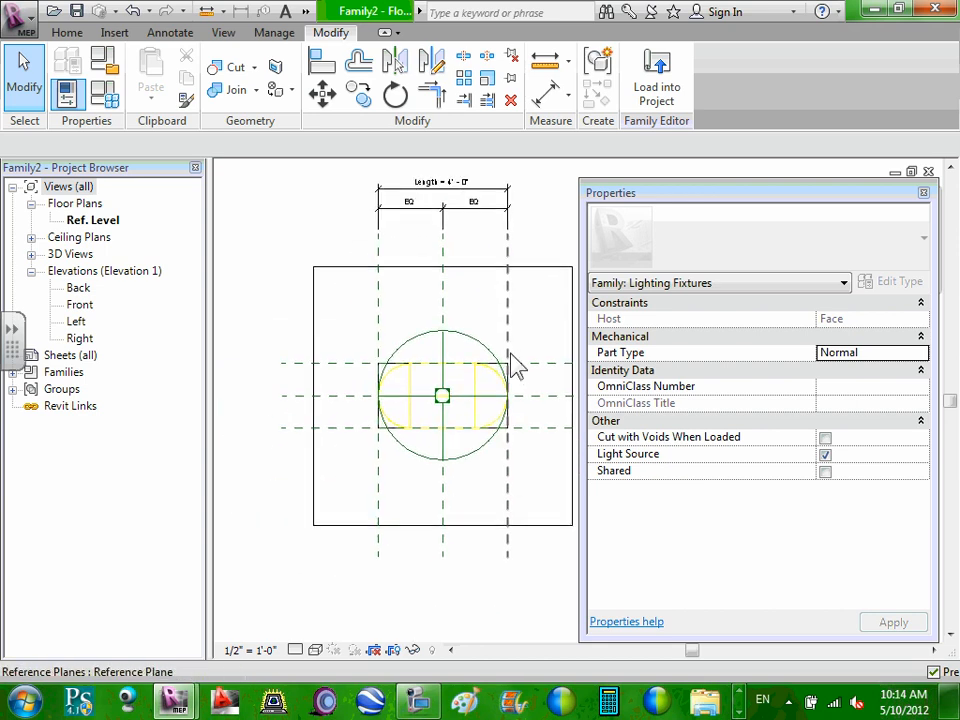
pyautogui.moveTo(500, 385); pyautogui.dragTo(525, 377, button='middle')
pyautogui.scroll(-3, 508, 369)
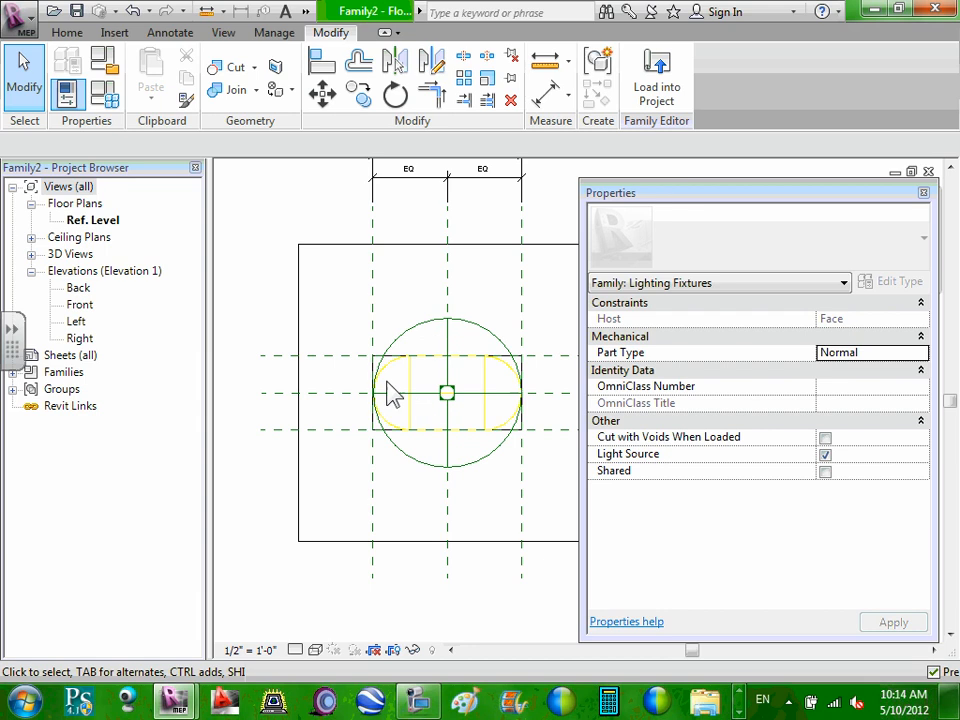
pyautogui.scroll(-1, 420, 455)
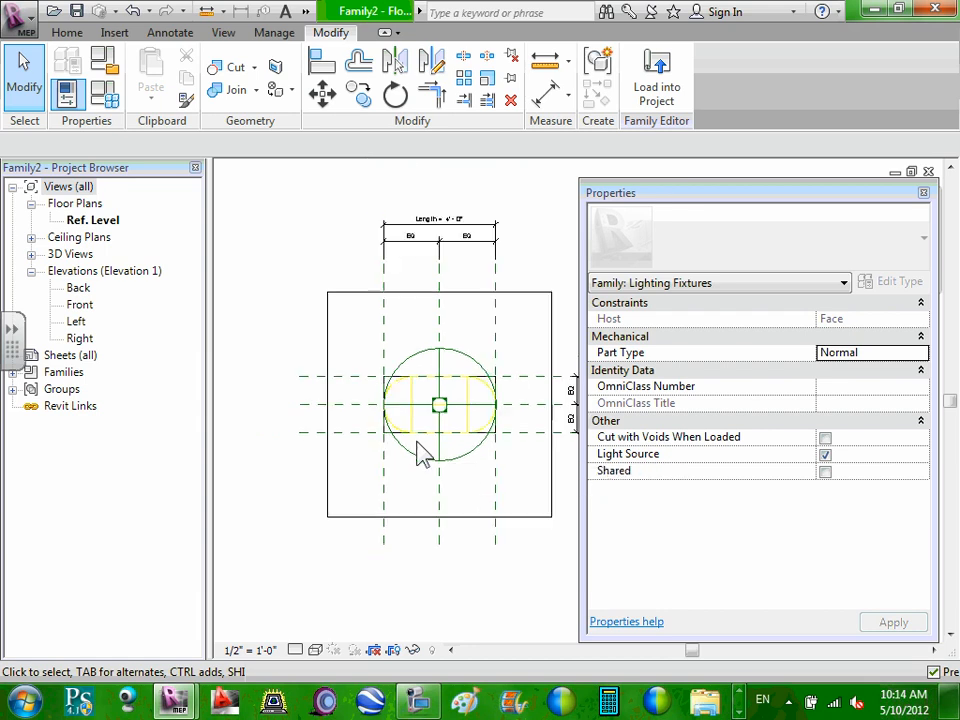
pyautogui.scroll(3, 420, 455)
pyautogui.scroll(-2, 403, 482)
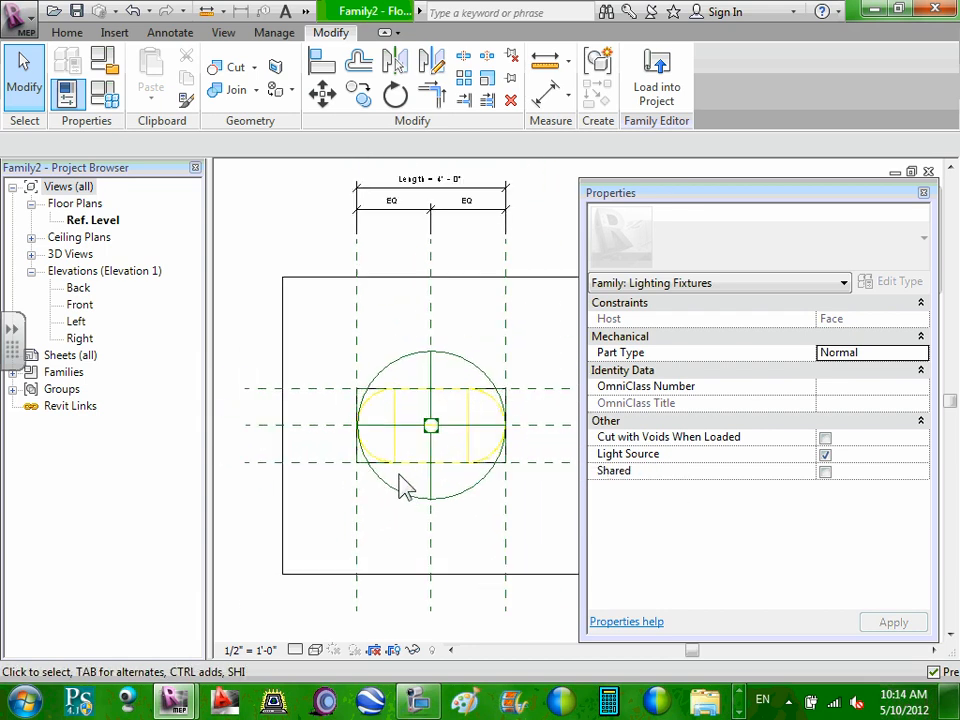
pyautogui.scroll(1, 403, 482)
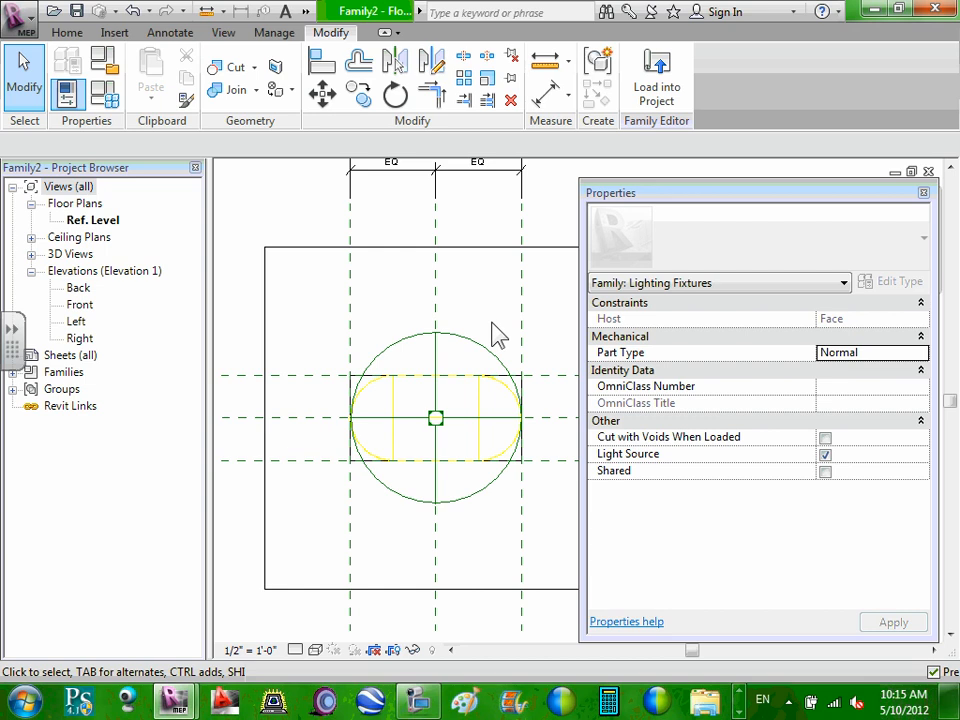
pyautogui.scroll(-3, 497, 336)
pyautogui.moveTo(429, 339); pyautogui.dragTo(454, 345, button='middle')
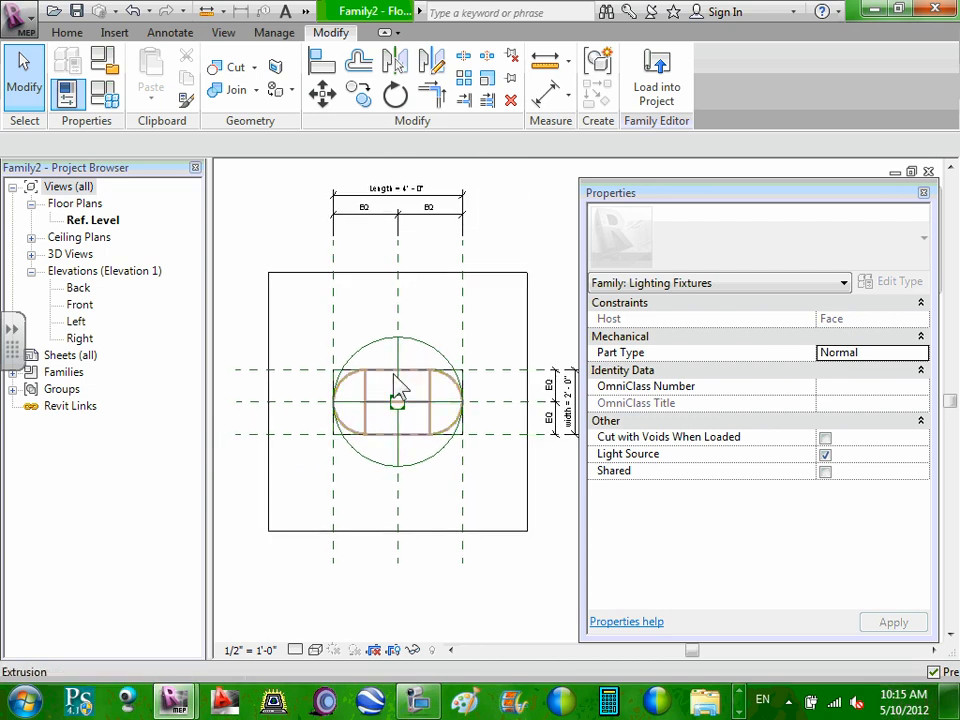
pyautogui.click(14, 17)
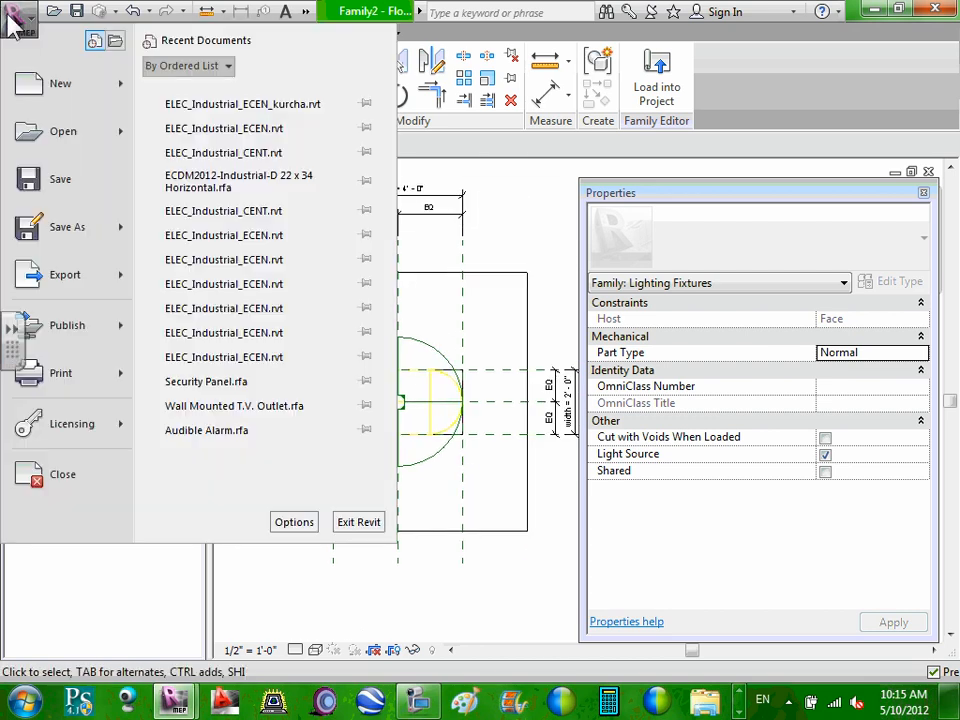
pyautogui.click(23, 10)
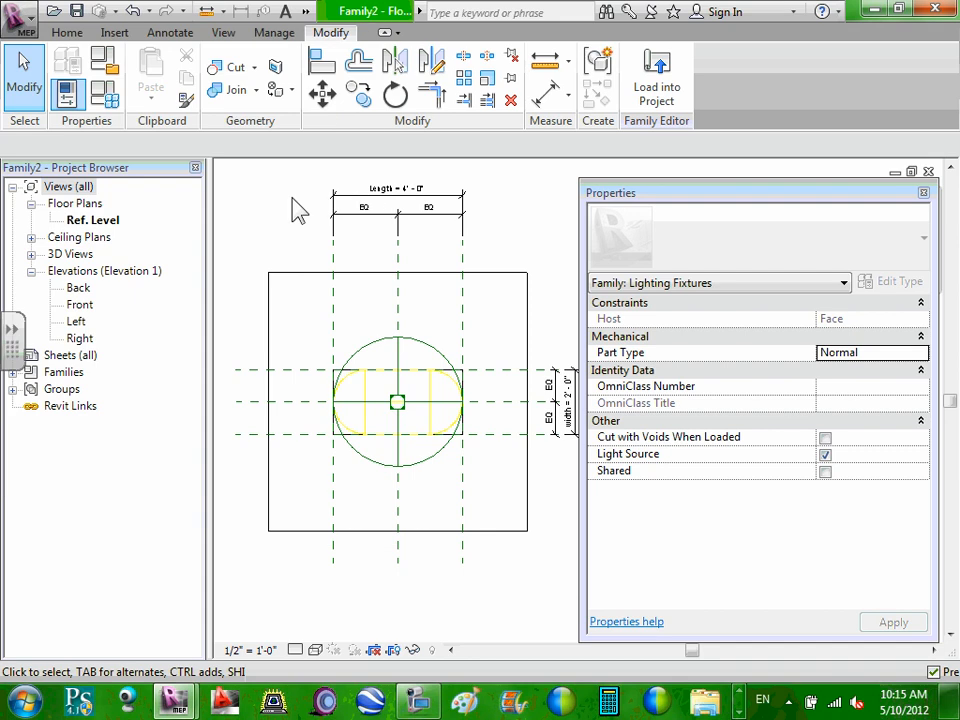
pyautogui.moveTo(472, 311); pyautogui.dragTo(494, 311, button='middle')
pyautogui.scroll(1, 467, 299)
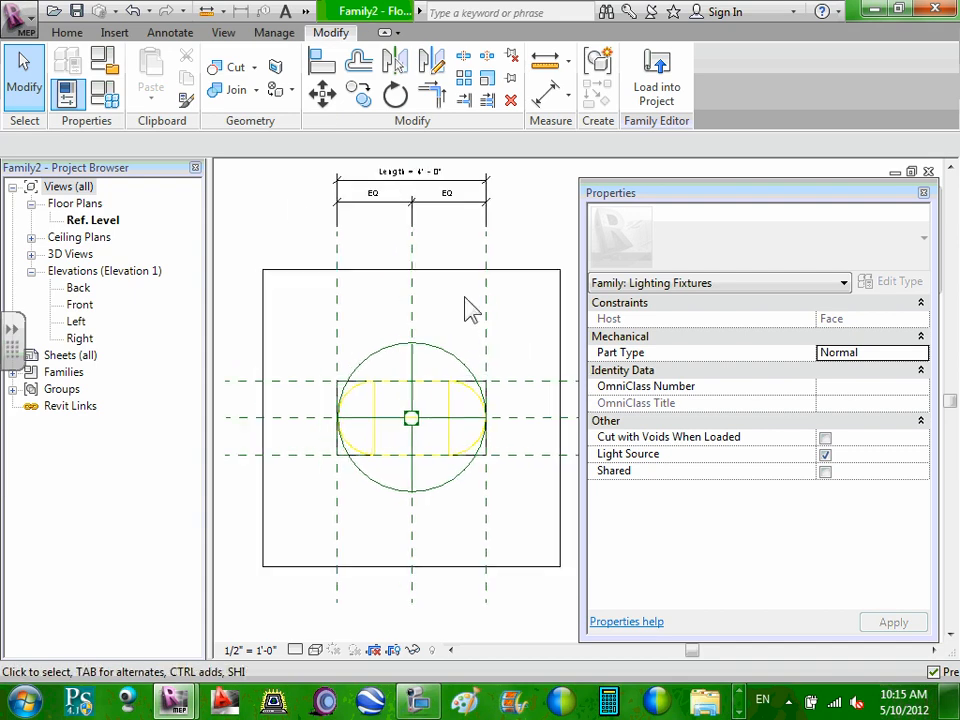
# Step: Browse the new-family templates and preview Detail Component.rft without creating a family from it
pyautogui.click(17, 15)
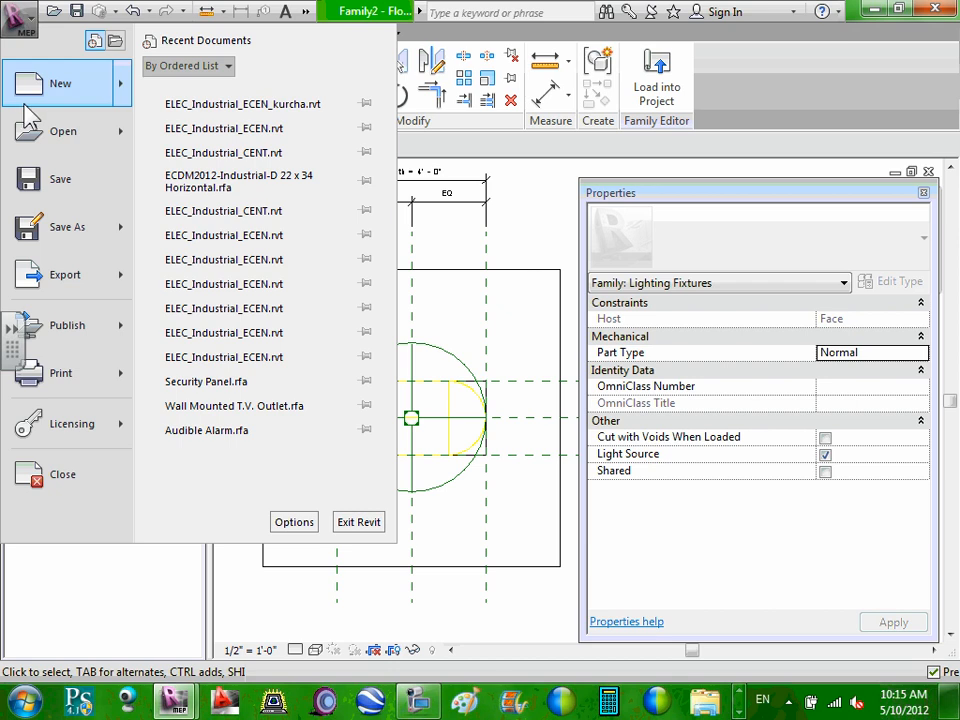
pyautogui.moveTo(96, 96)
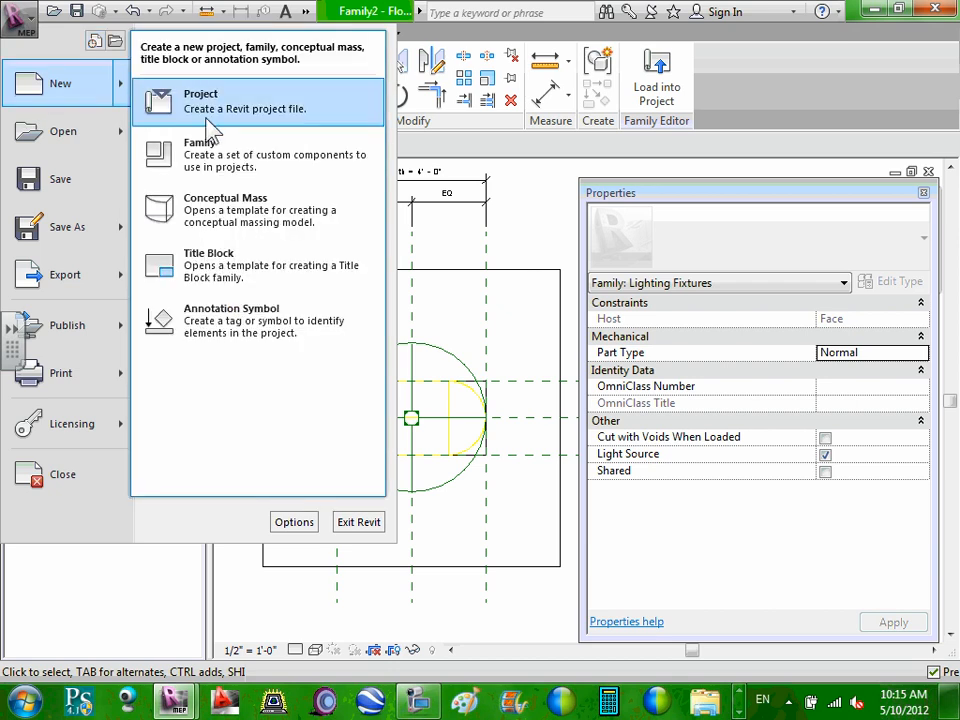
pyautogui.click(208, 152)
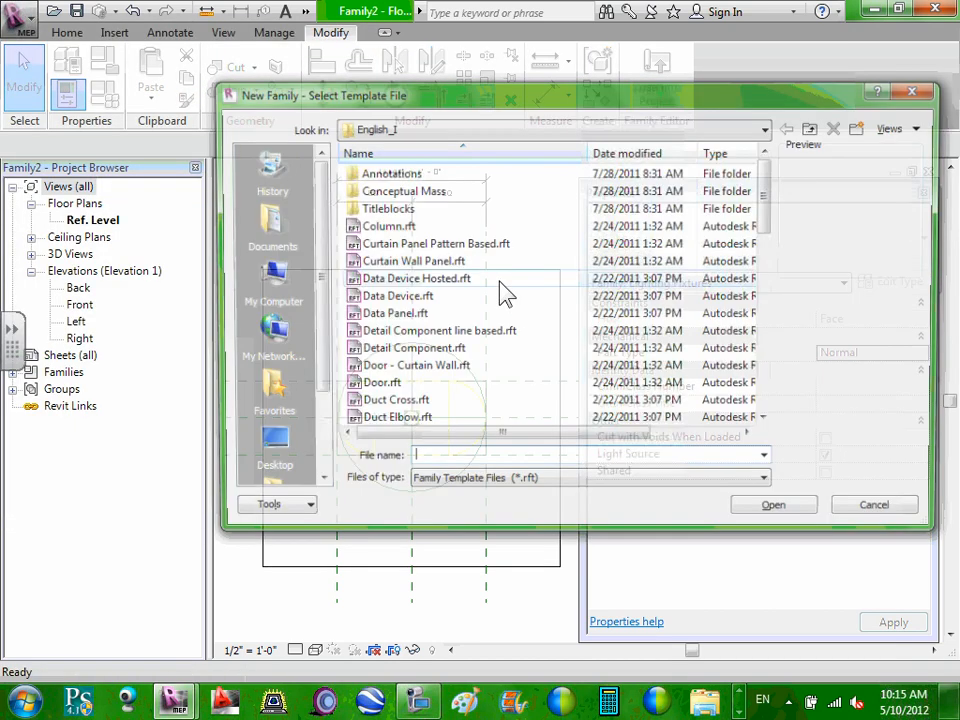
pyautogui.click(440, 297)
pyautogui.scroll(-4, 440, 340)
pyautogui.scroll(4, 440, 340)
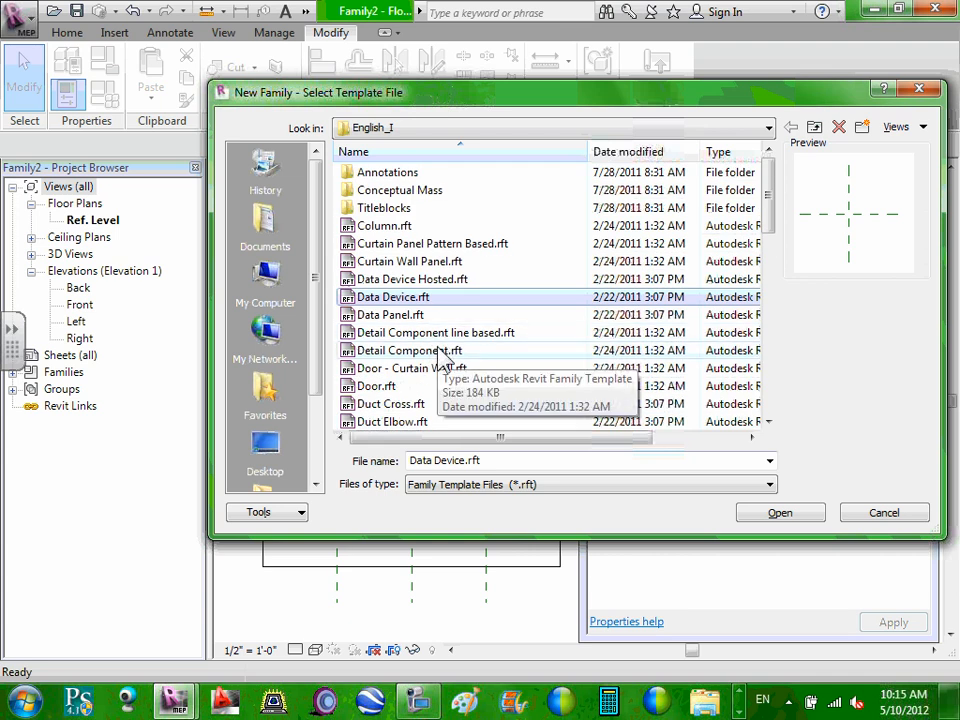
pyautogui.click(441, 351)
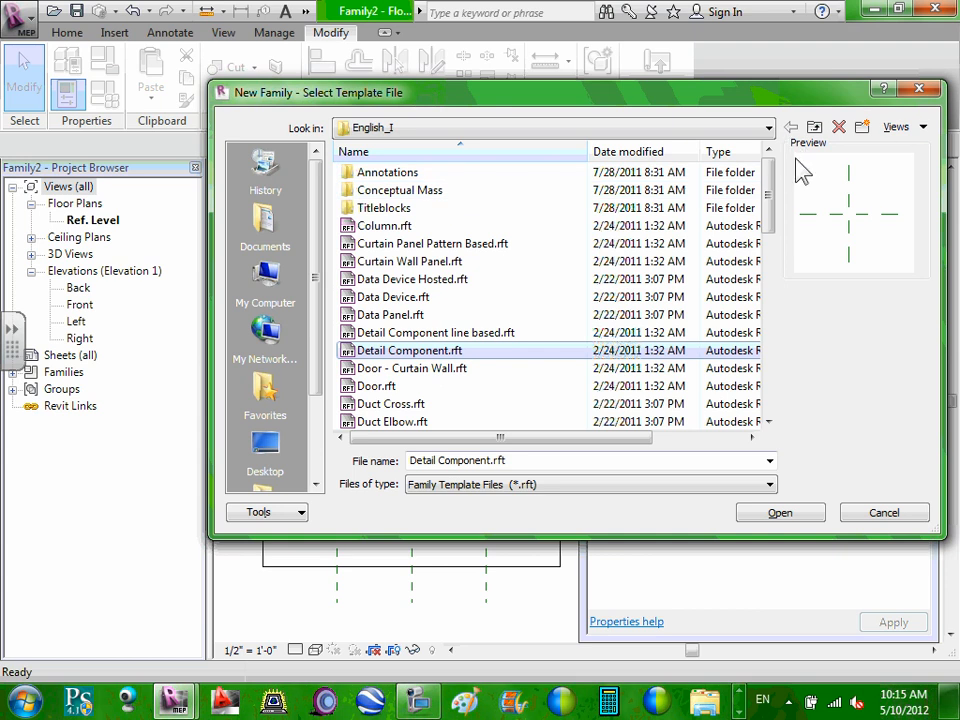
pyautogui.click(874, 514)
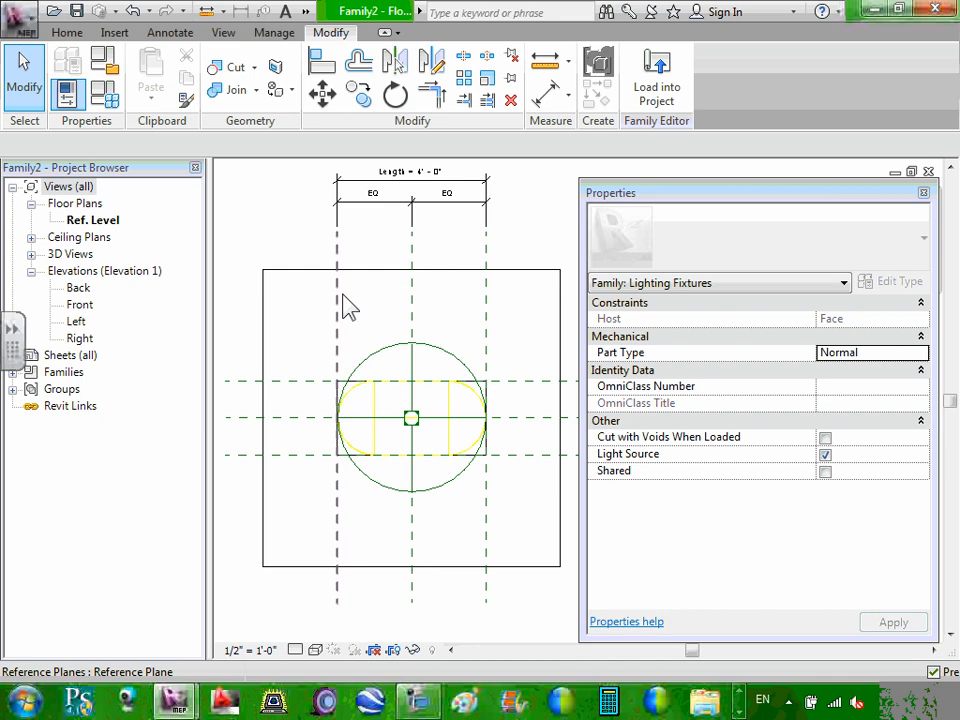
# Step: Switch to the Ref. Level floor plan of the DCT_Surface Light Fixture Ceiling.rfa family
pyautogui.scroll(-2, 345, 299)
pyautogui.click(343, 295)
pyautogui.click(419, 284)
pyautogui.click(436, 162)
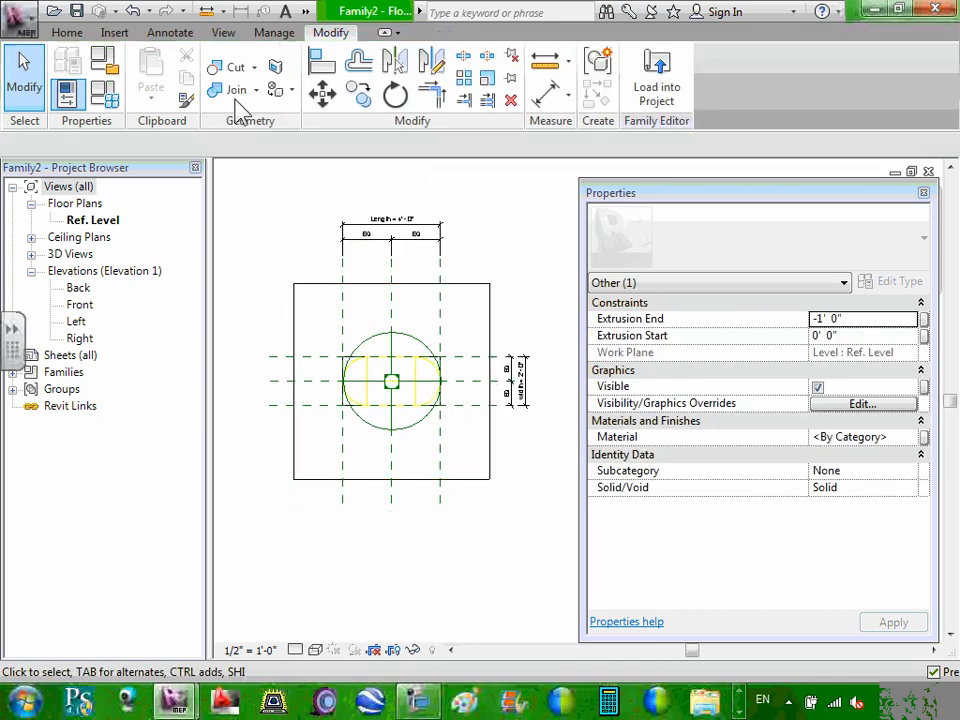
pyautogui.click(223, 32)
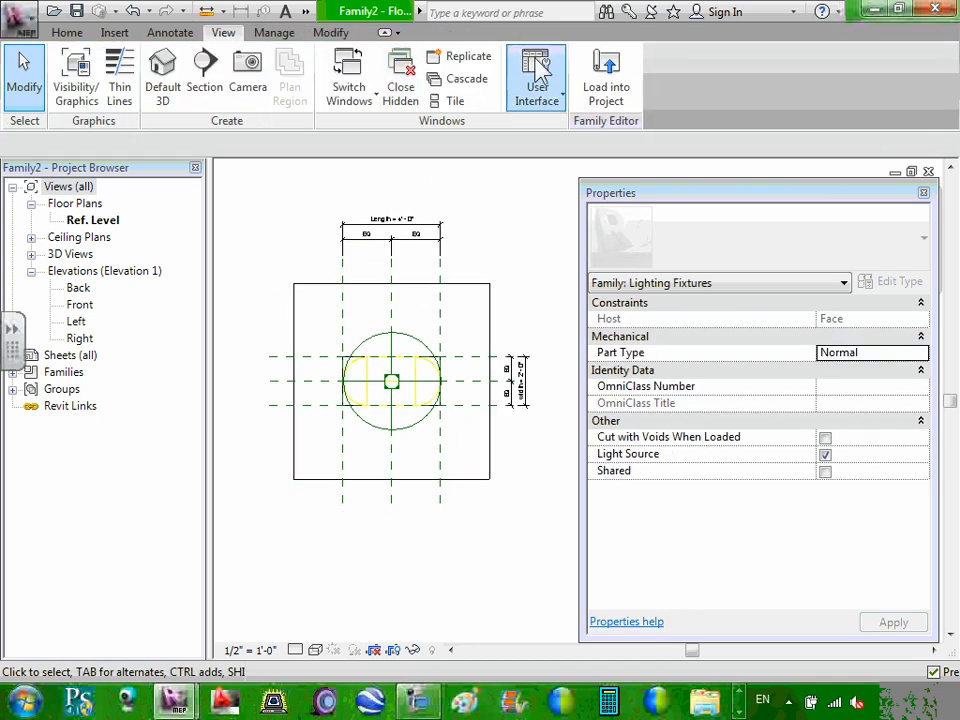
pyautogui.click(349, 80)
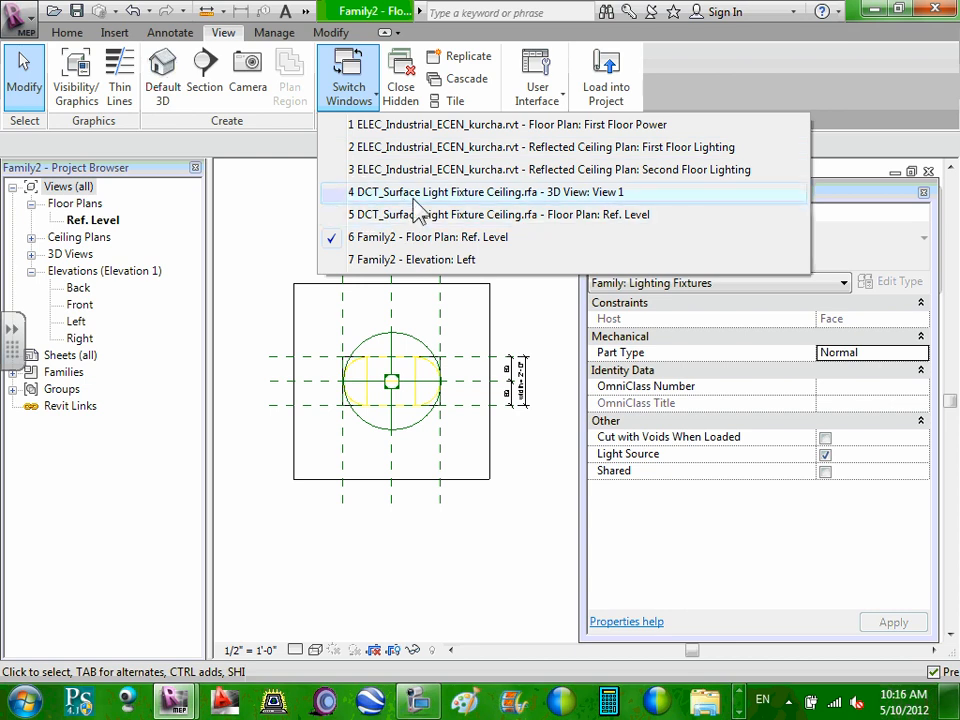
pyautogui.click(405, 216)
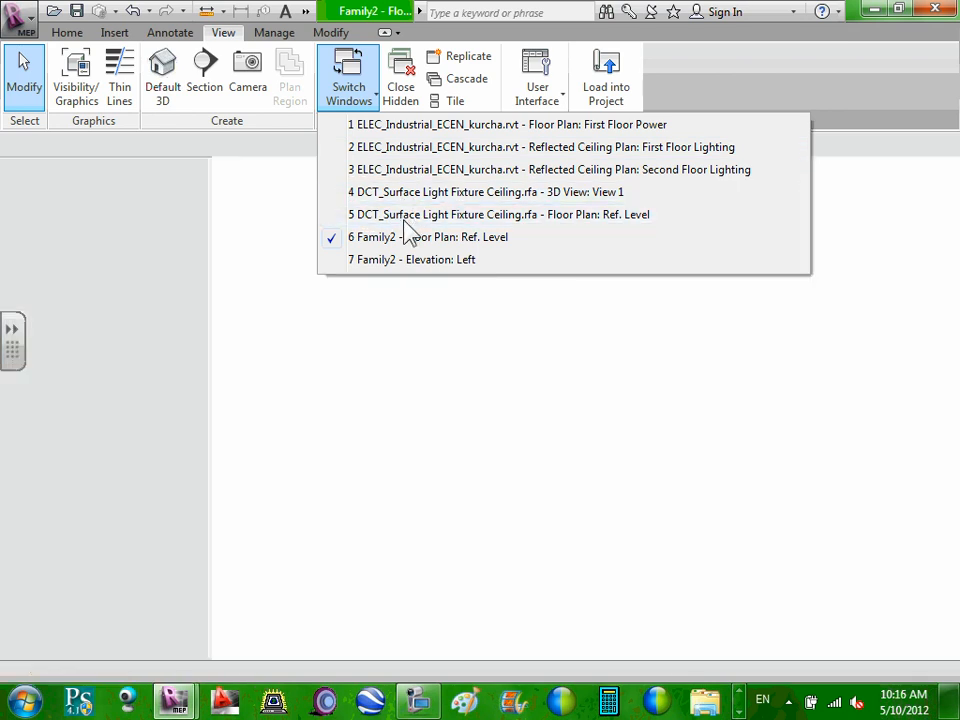
pyautogui.scroll(3, 369, 366)
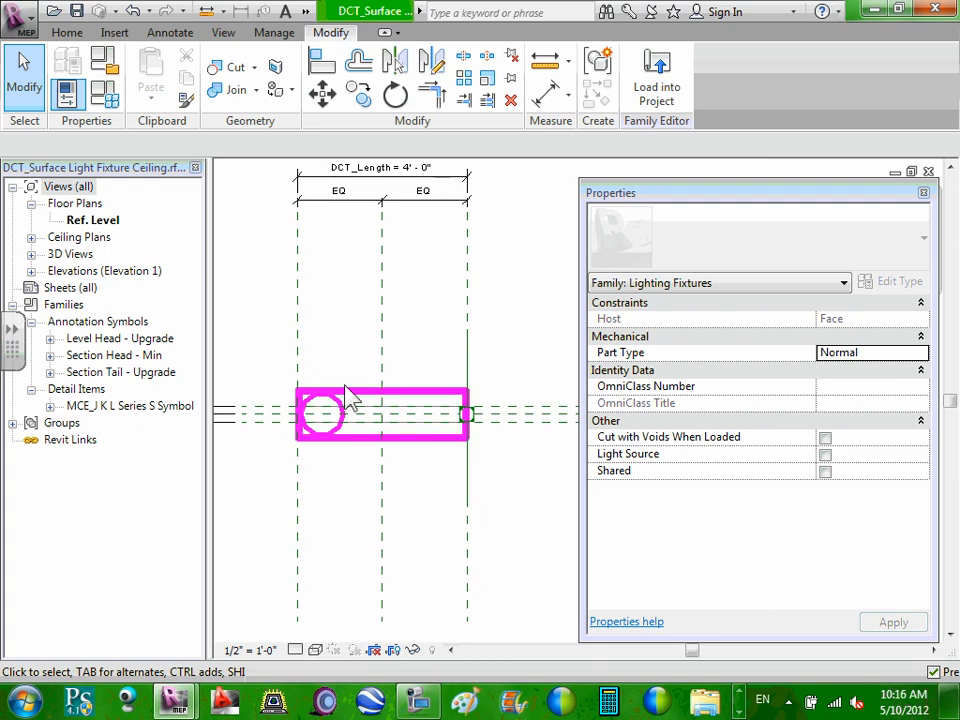
# Step: Open the light fixture's MCE_J K L Series S Symbol detail item for family editing and examine its dimensions and reference planes
pyautogui.click(349, 396)
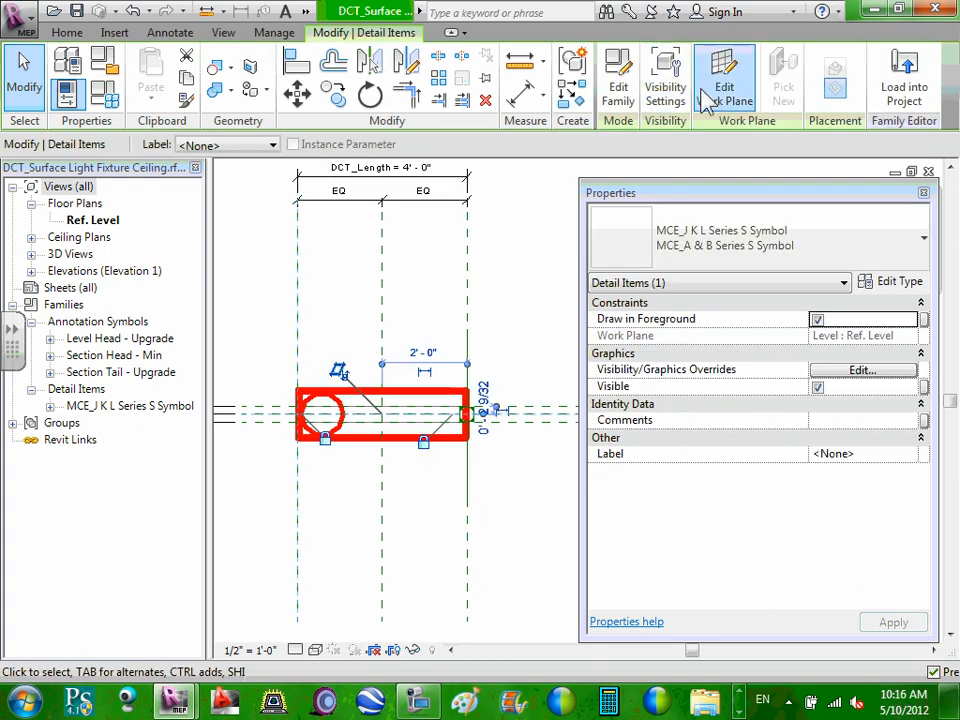
pyautogui.click(622, 94)
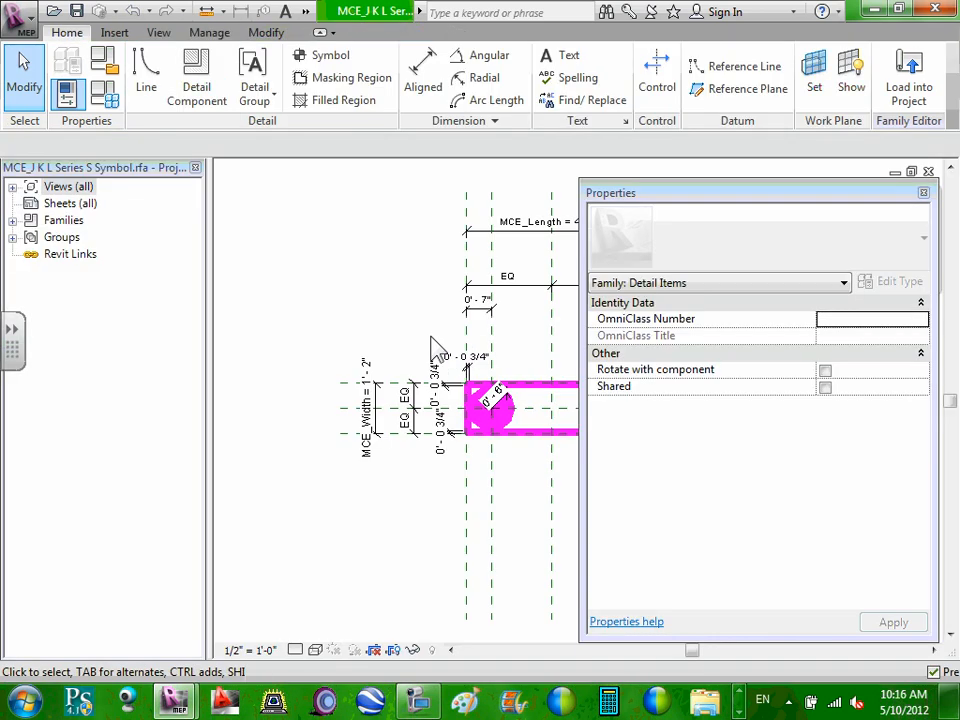
pyautogui.moveTo(431, 346); pyautogui.dragTo(365, 333, button='middle')
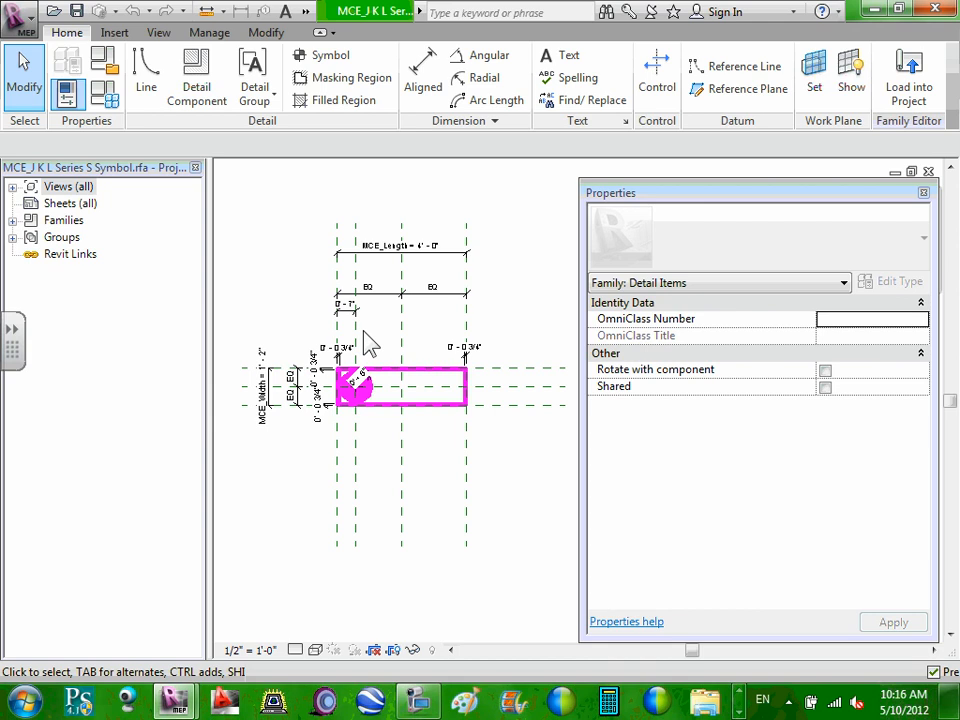
pyautogui.scroll(3, 358, 378)
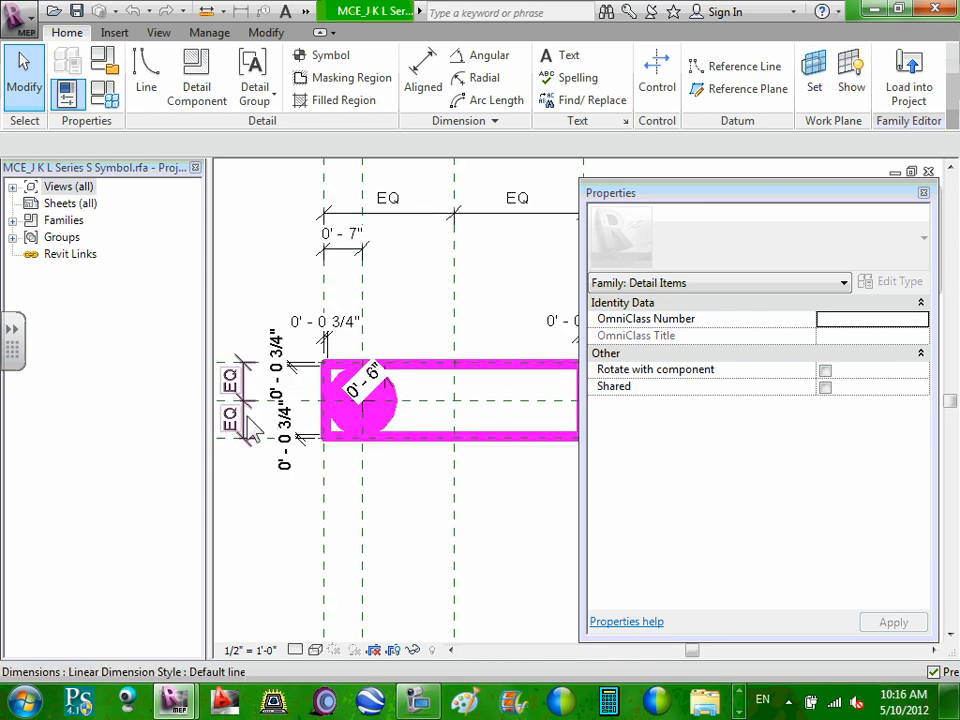
pyautogui.scroll(-3, 292, 380)
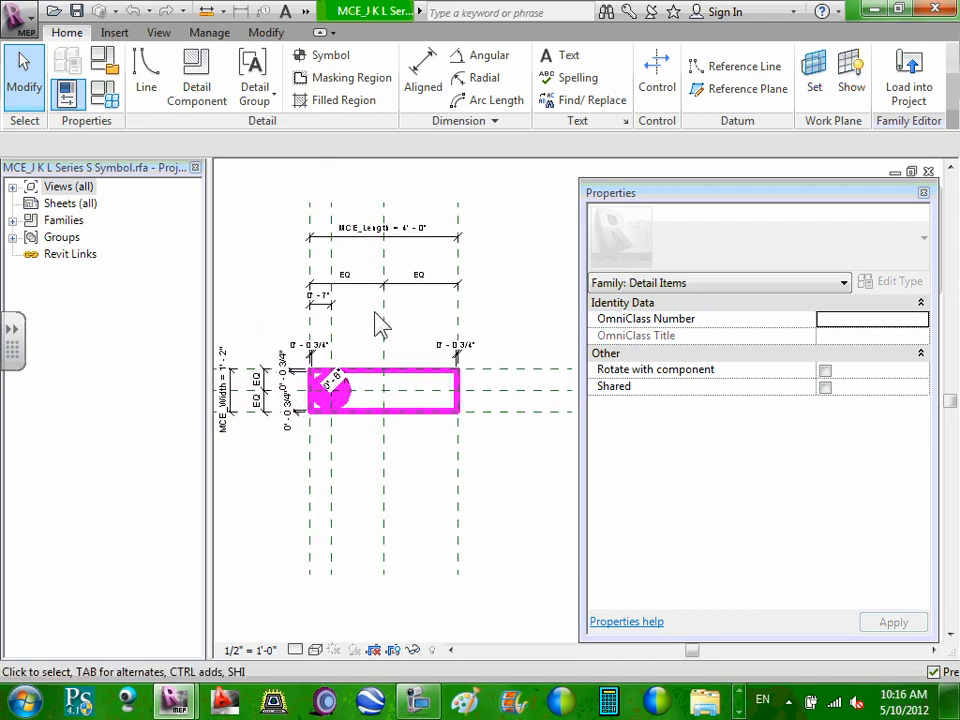
pyautogui.moveTo(379, 324); pyautogui.dragTo(401, 325, button='middle')
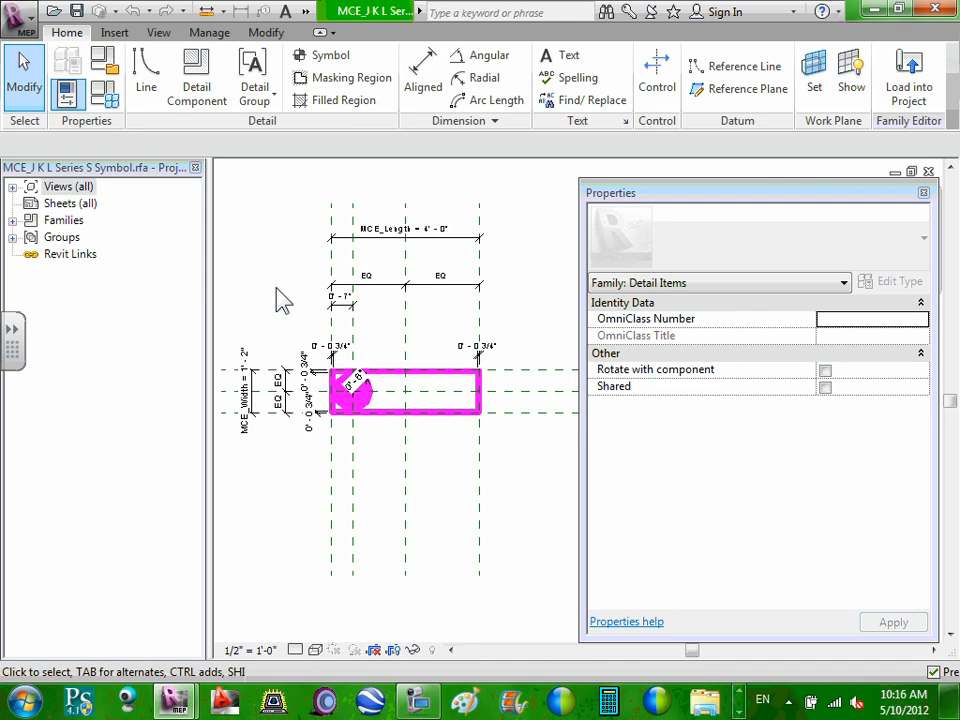
pyautogui.scroll(-2, 352, 338)
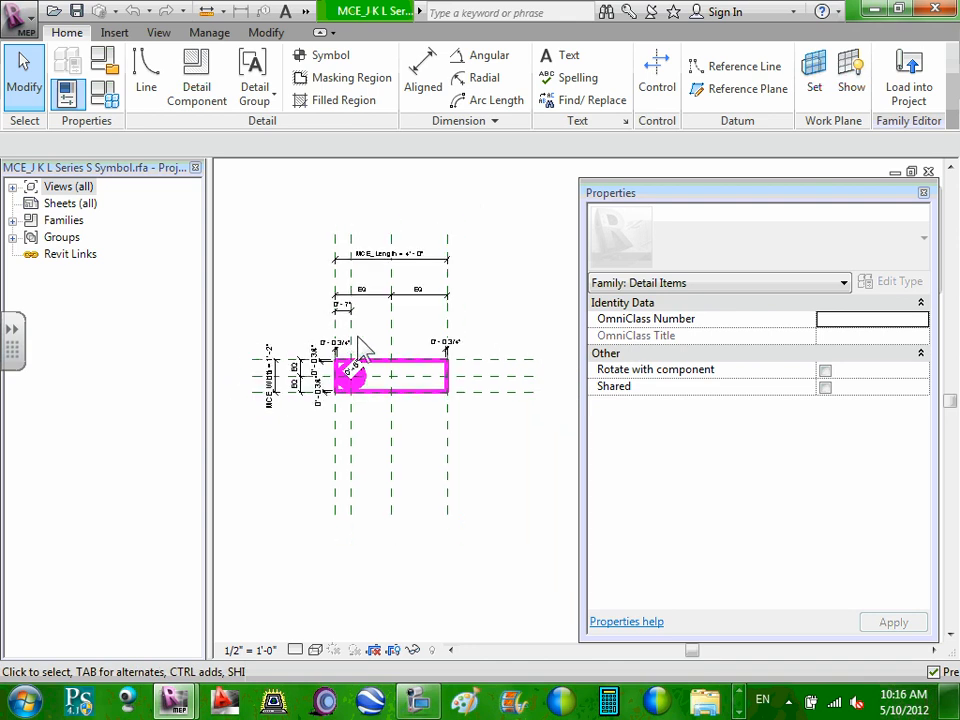
pyautogui.scroll(1, 360, 344)
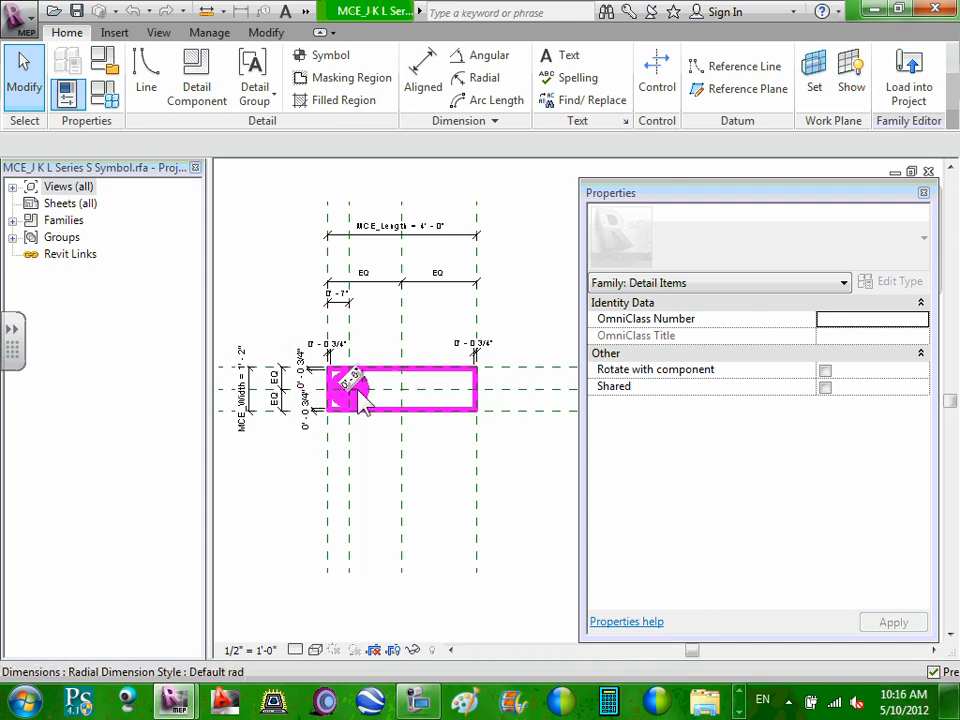
pyautogui.moveTo(372, 492); pyautogui.dragTo(392, 497, button='middle')
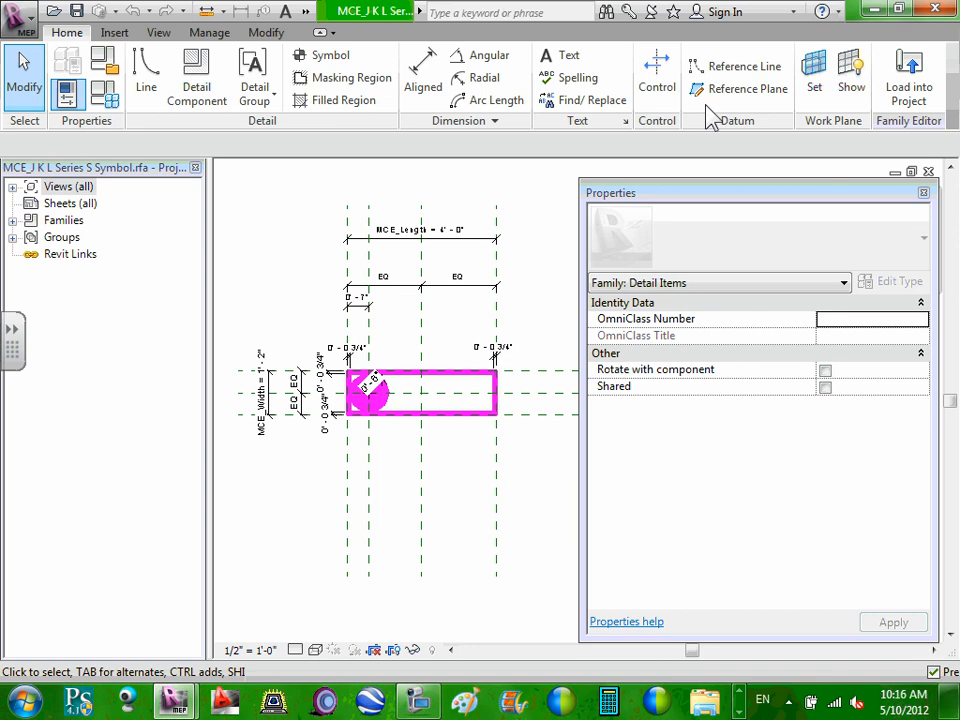
# Step: Load the MCE_J K L Series S Symbol detail item into Family2 only, excluding the ELEC_Industrial_ECEN_kurcha.rvt project
pyautogui.click(925, 87)
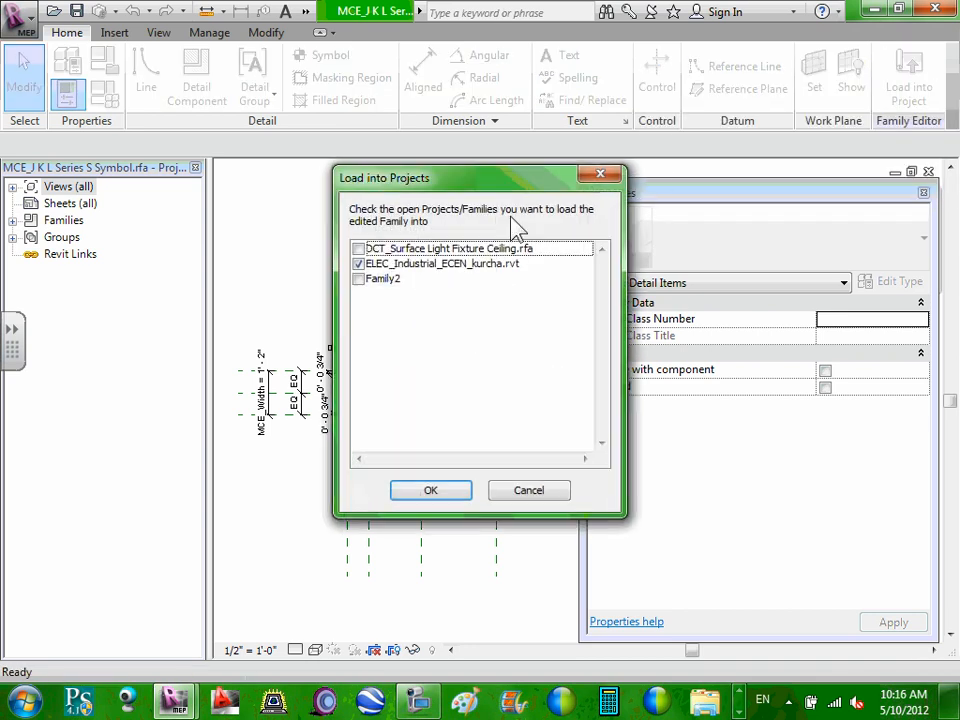
pyautogui.click(359, 264)
pyautogui.click(359, 279)
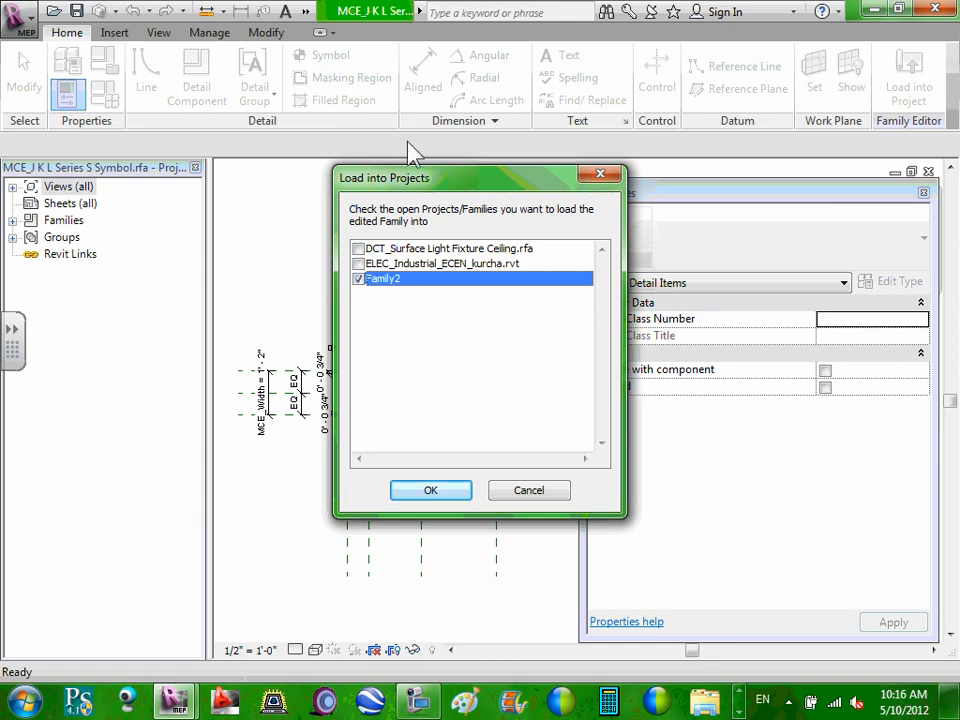
pyautogui.click(425, 491)
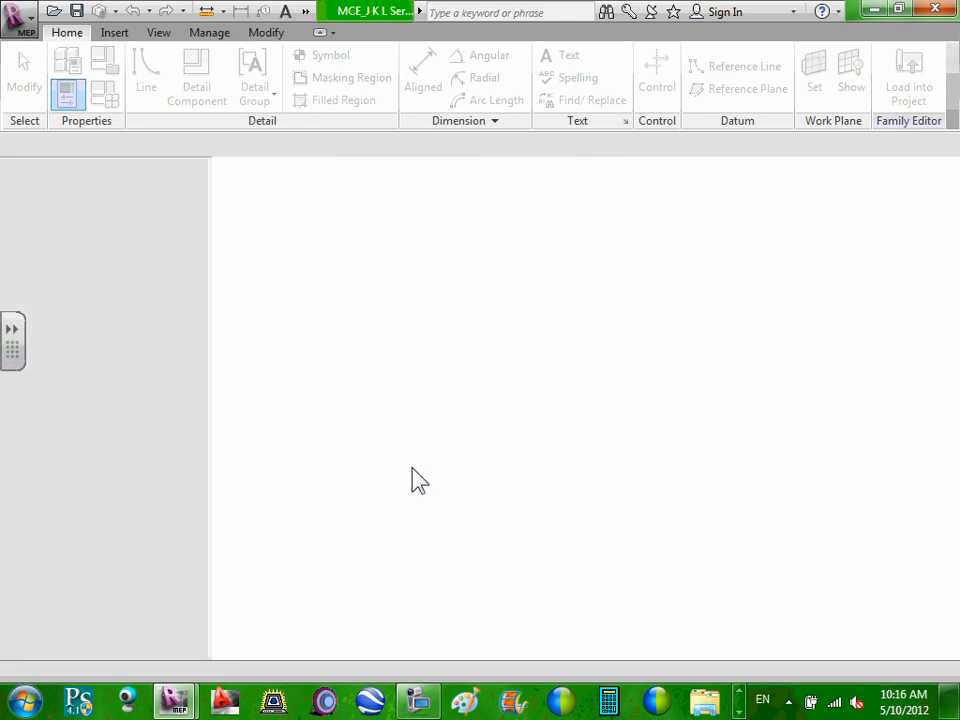
# Step: Place one symbol beyond the host's upper-left corner, centred about 1' - 0" left of its left edge and 2' - 4" above its upper edge
pyautogui.scroll(3, 369, 328)
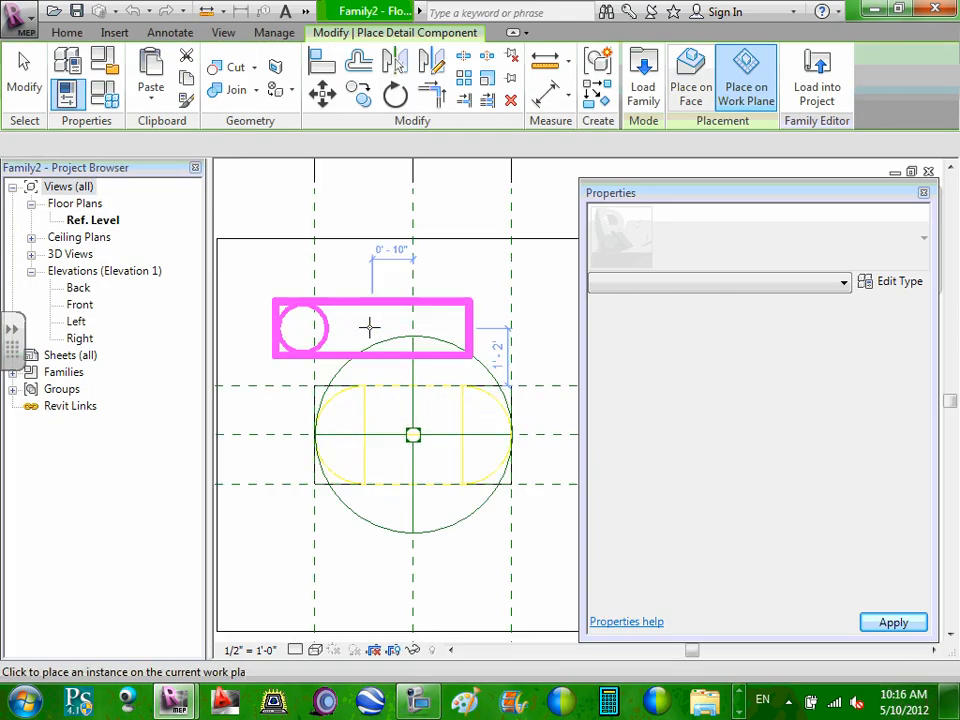
pyautogui.moveTo(369, 328); pyautogui.dragTo(452, 414, button='middle')
pyautogui.scroll(-2, 455, 412)
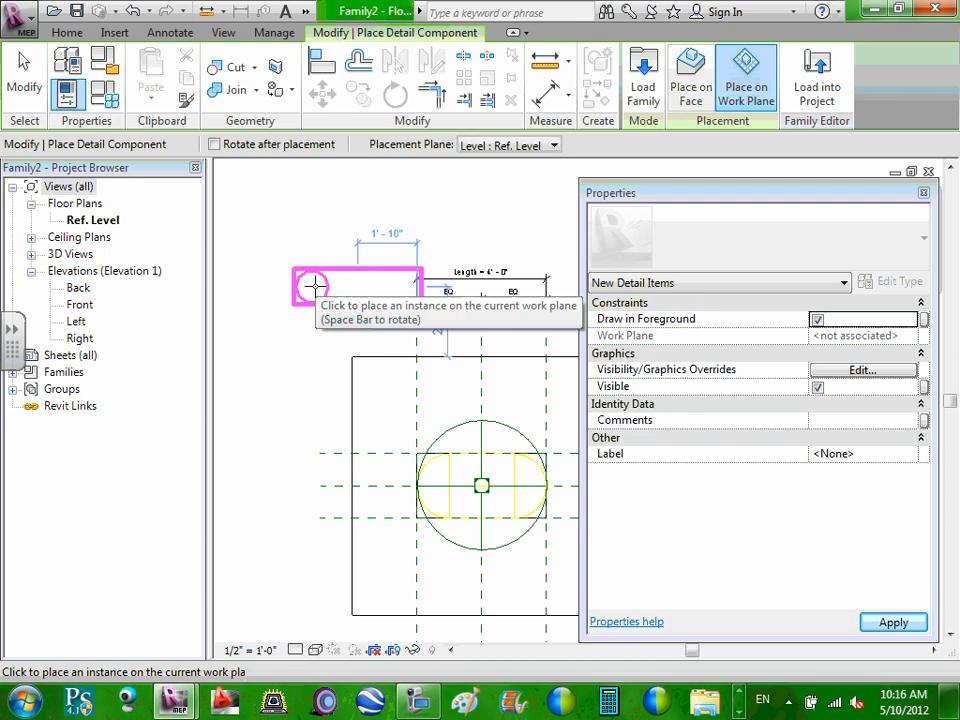
pyautogui.click(284, 281)
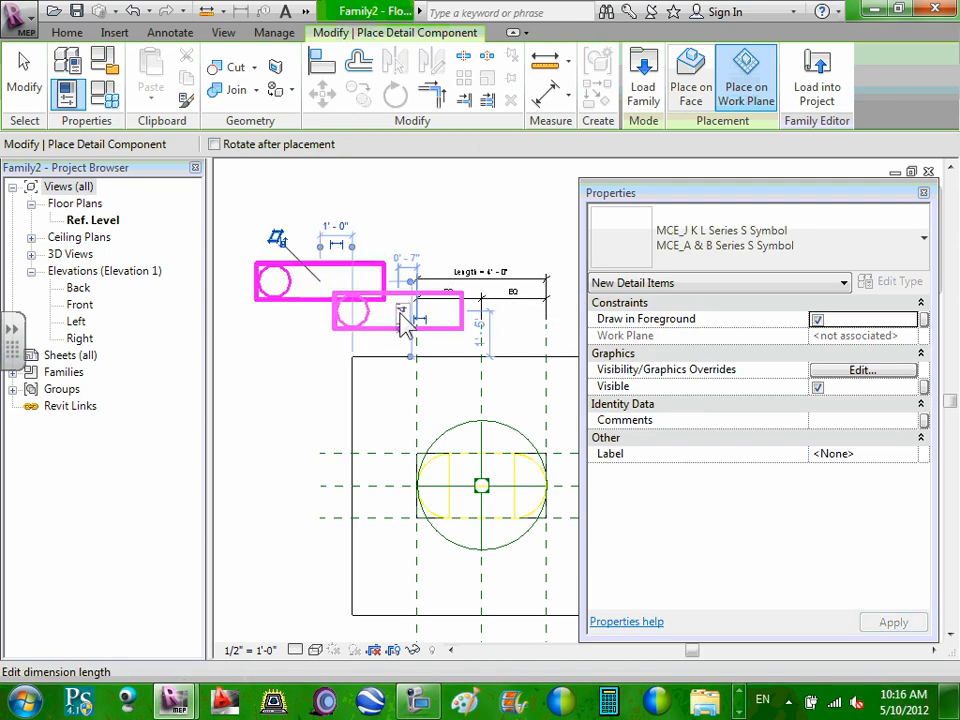
pyautogui.press('Escape')
pyautogui.press('Escape')
pyautogui.scroll(-2, 420, 335)
pyautogui.scroll(1, 432, 332)
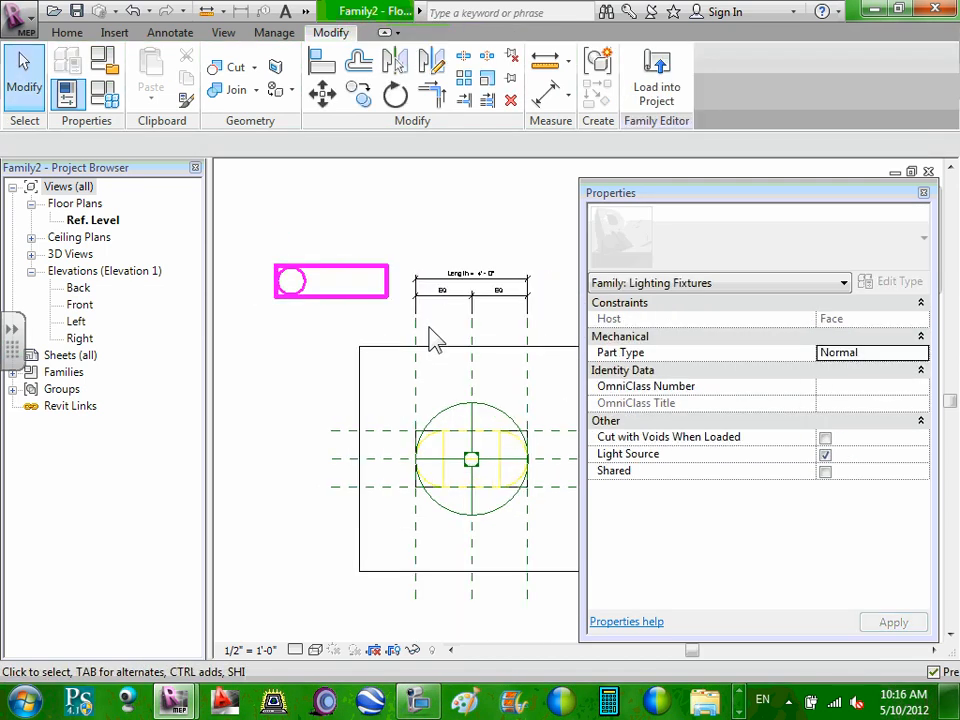
pyautogui.click(389, 286)
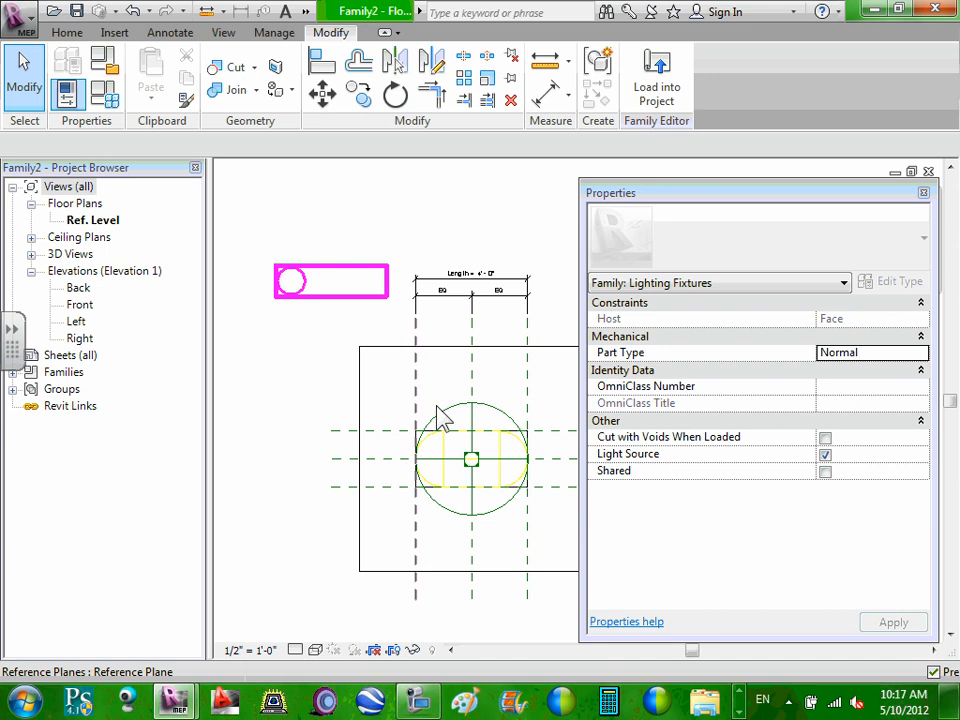
pyautogui.moveTo(478, 360); pyautogui.dragTo(433, 350, button='middle')
pyautogui.scroll(-1, 440, 310)
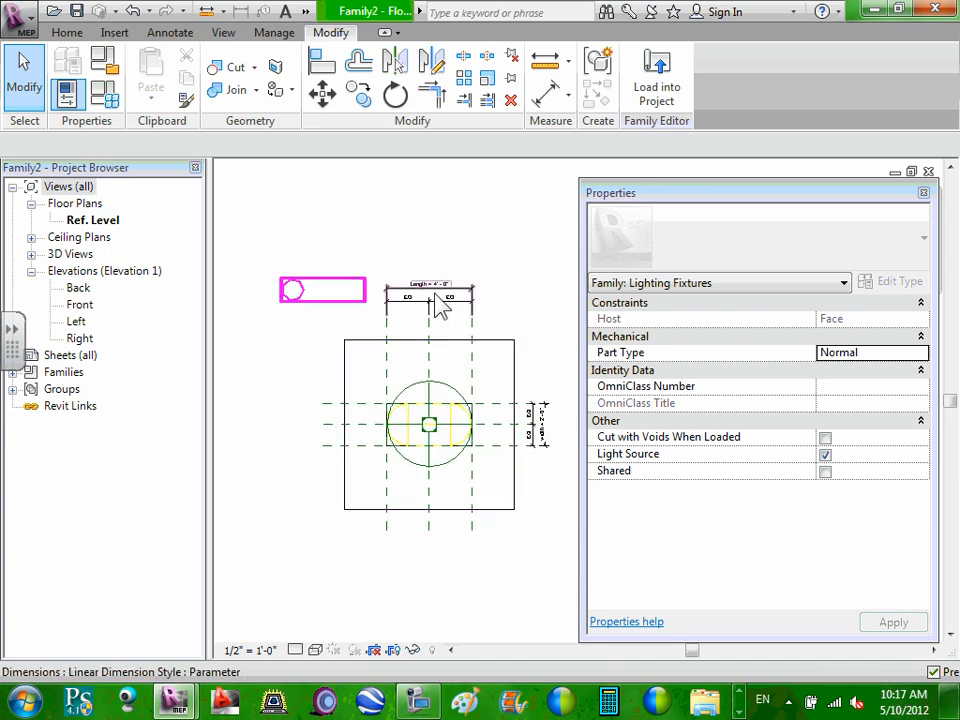
pyautogui.scroll(1, 541, 430)
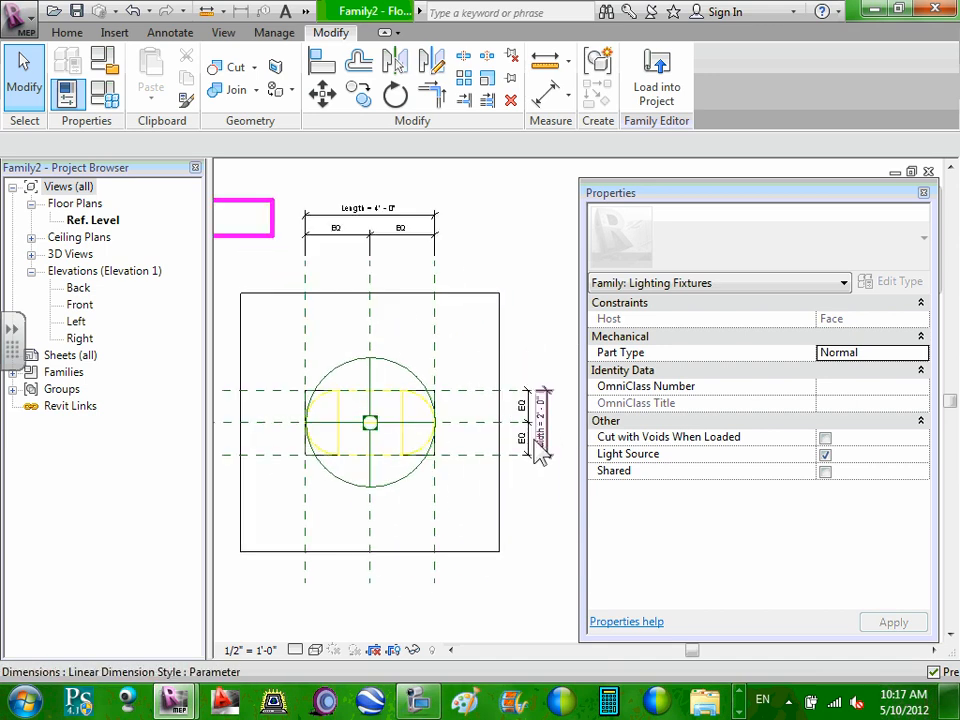
pyautogui.scroll(-1, 540, 450)
pyautogui.scroll(1, 321, 256)
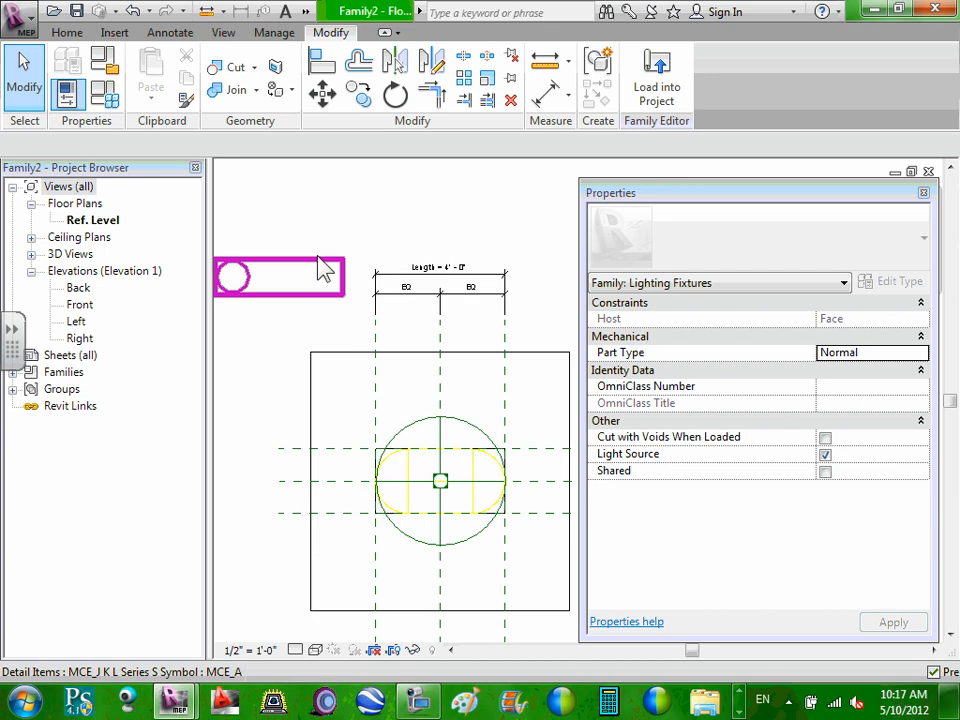
# Step: Associate the placed symbol's MCE_Width type parameter with the fixture family's width parameter
pyautogui.scroll(-1, 402, 250)
pyautogui.click(342, 262)
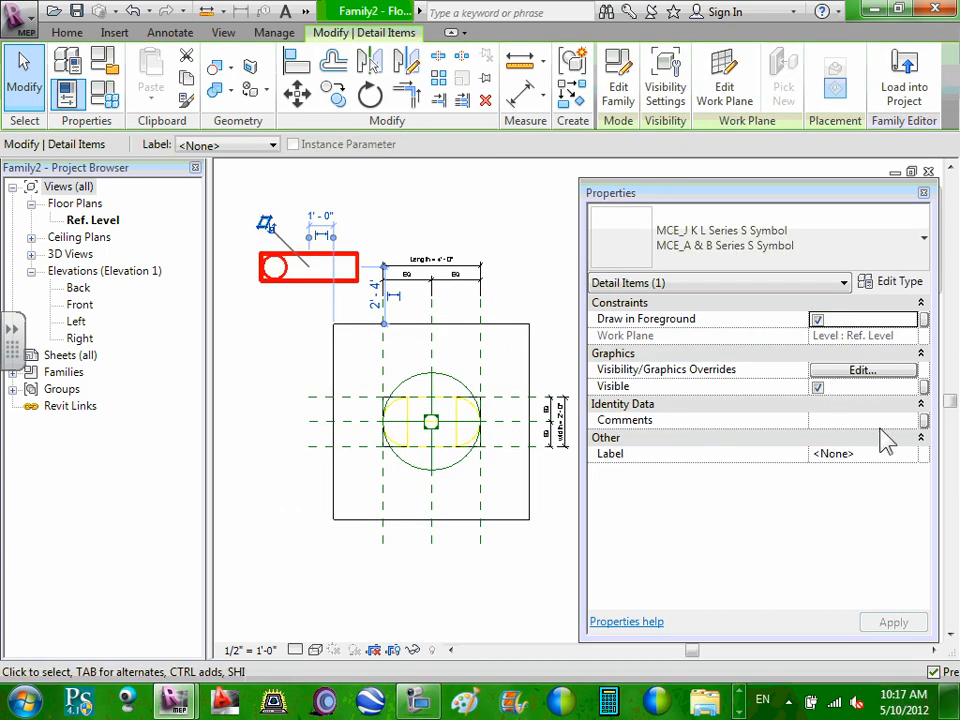
pyautogui.scroll(-1, 881, 426)
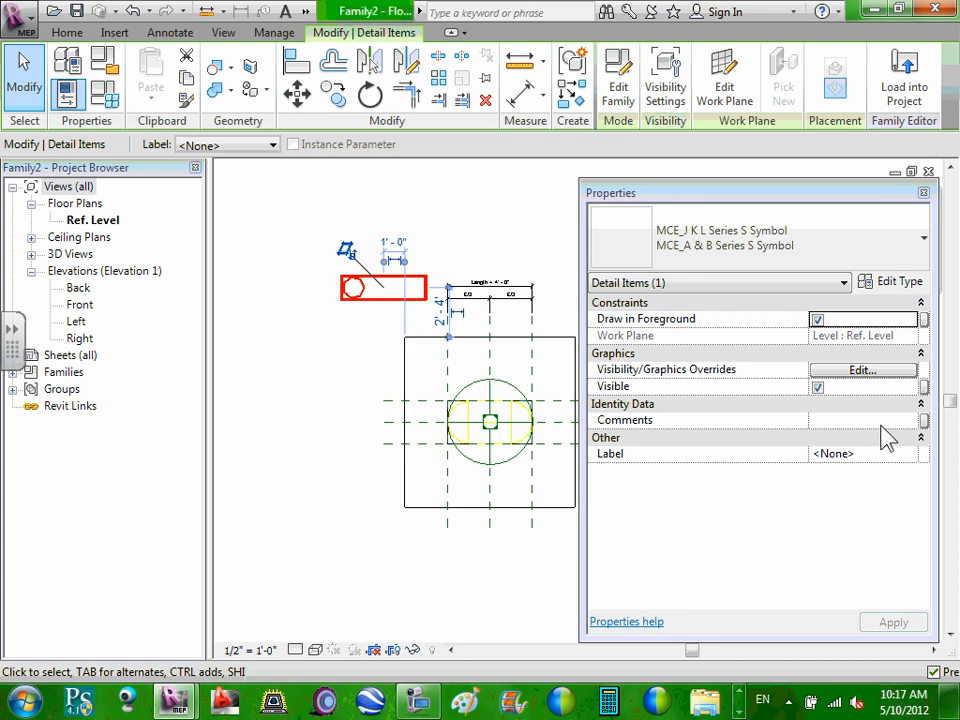
pyautogui.scroll(1, 885, 437)
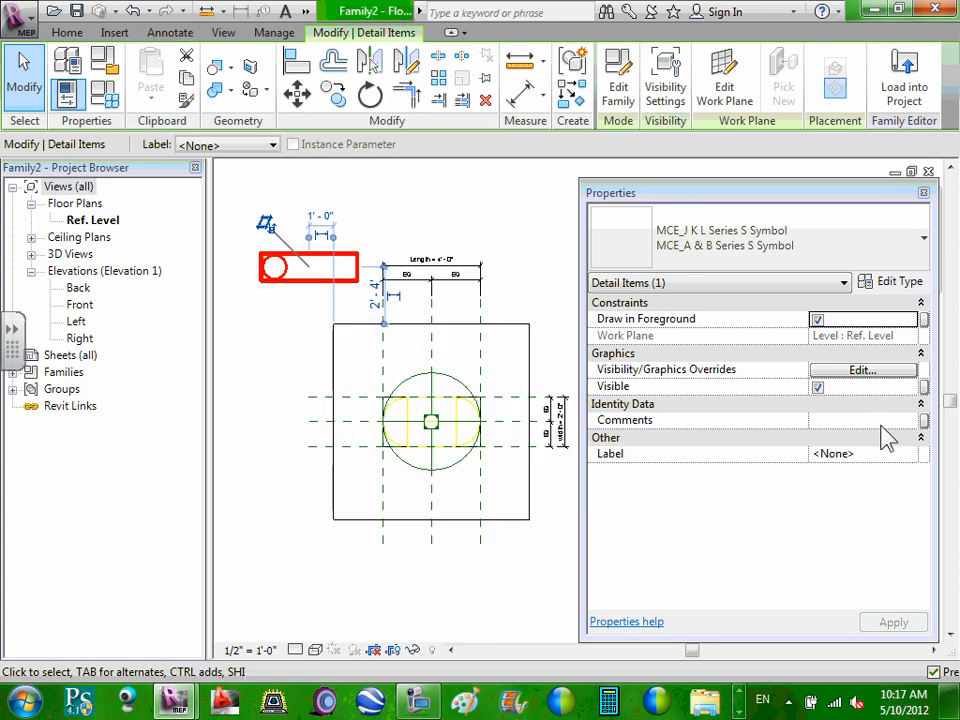
pyautogui.click(886, 282)
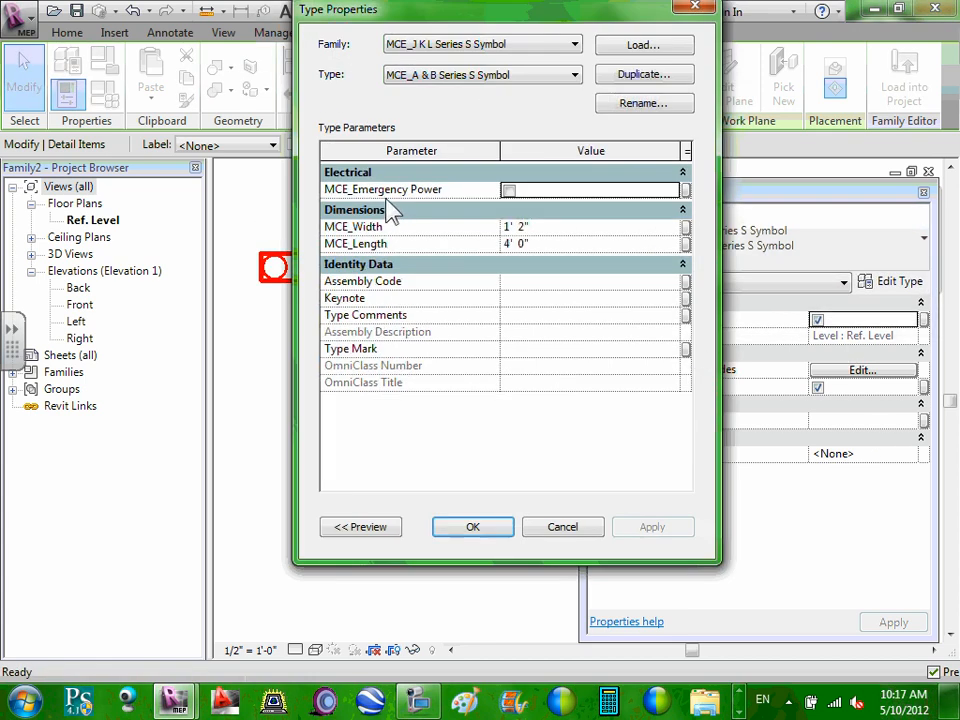
pyautogui.click(685, 229)
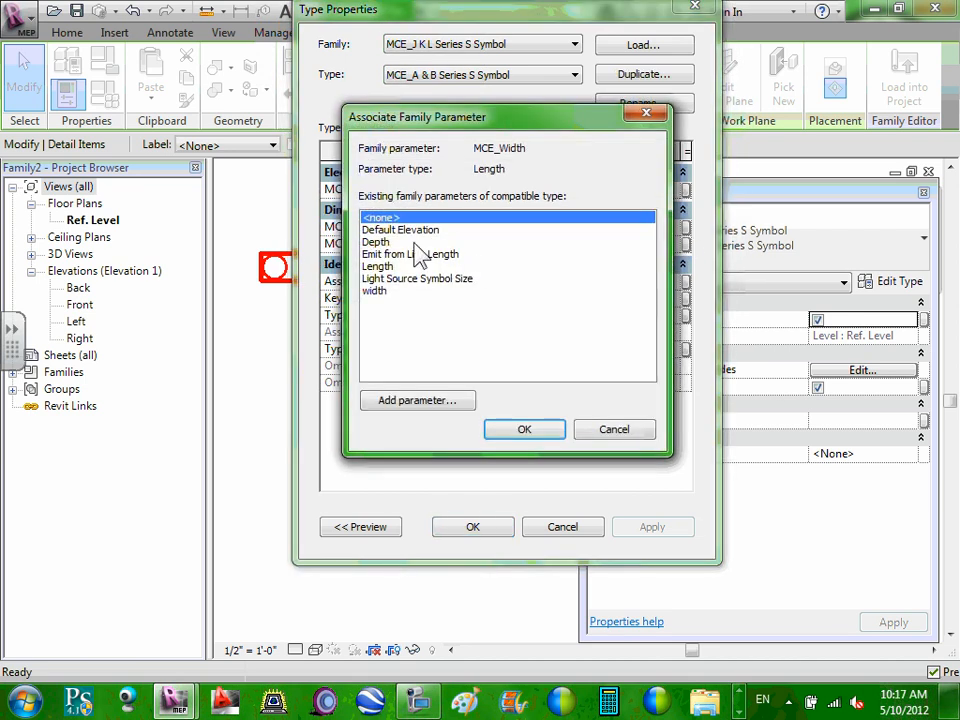
pyautogui.moveTo(462, 122); pyautogui.dragTo(606, 156)
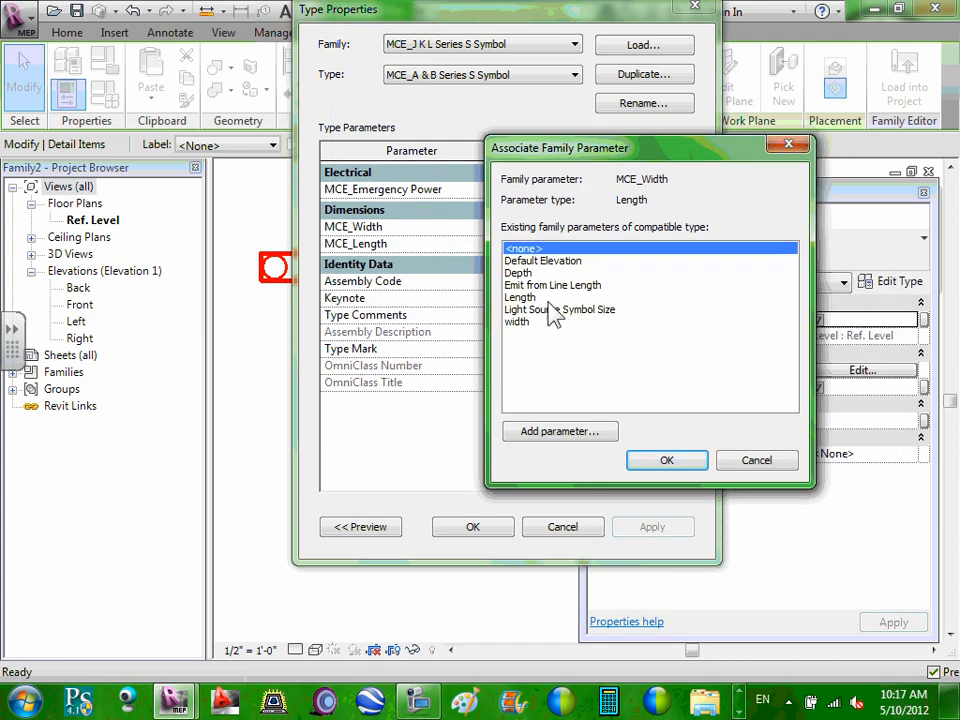
pyautogui.click(520, 321)
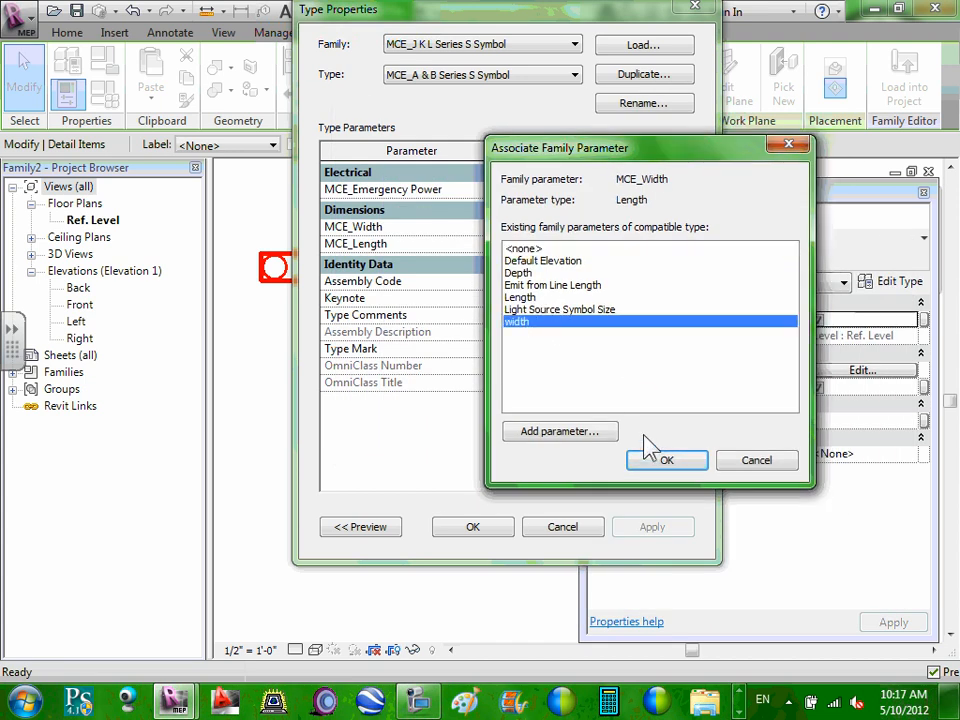
pyautogui.click(662, 462)
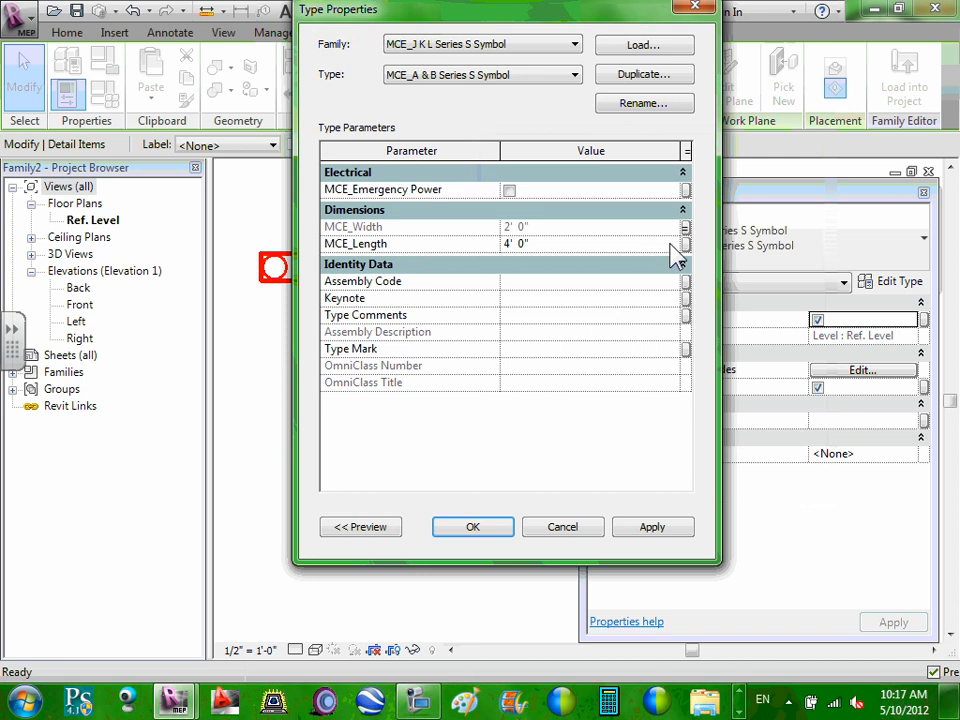
# Step: Associate the symbol's MCE_Length type parameter with the family's Length parameter and apply the type changes
pyautogui.click(685, 245)
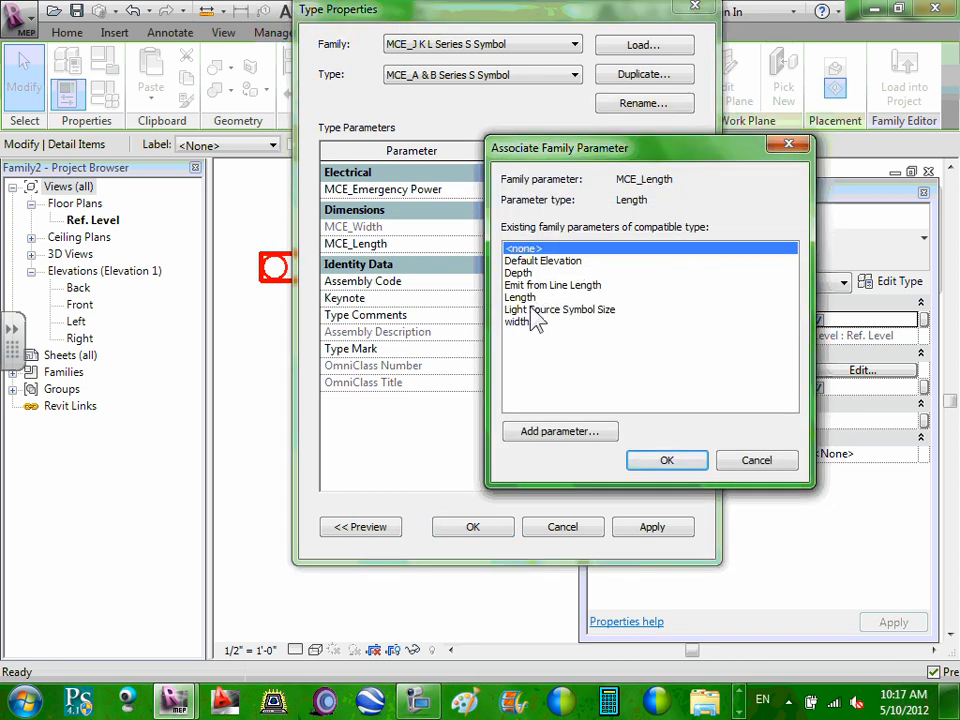
pyautogui.click(530, 299)
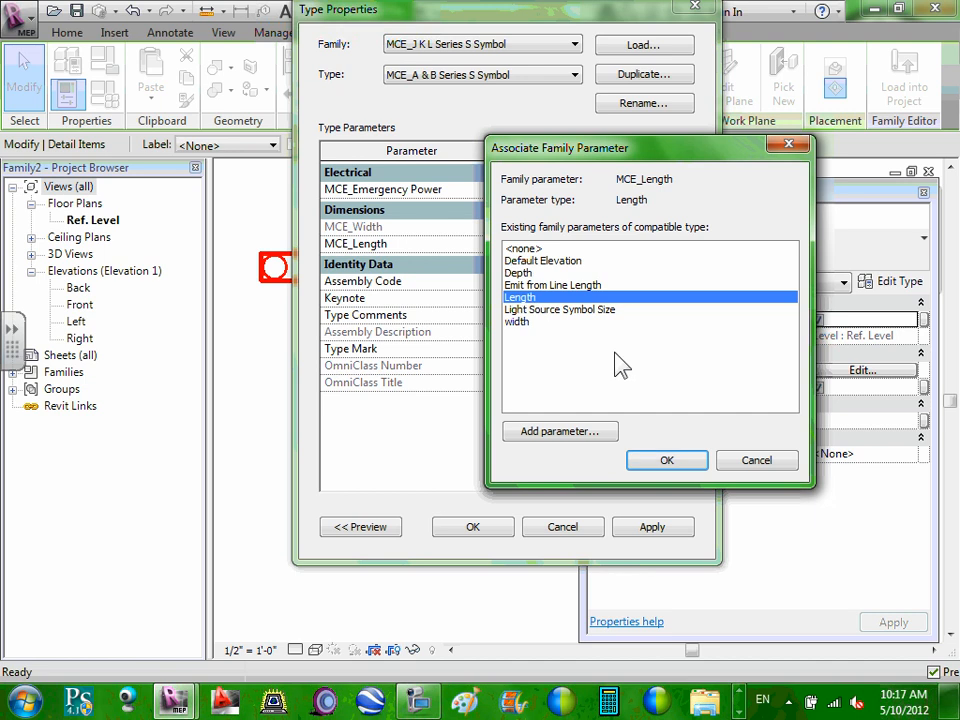
pyautogui.click(660, 461)
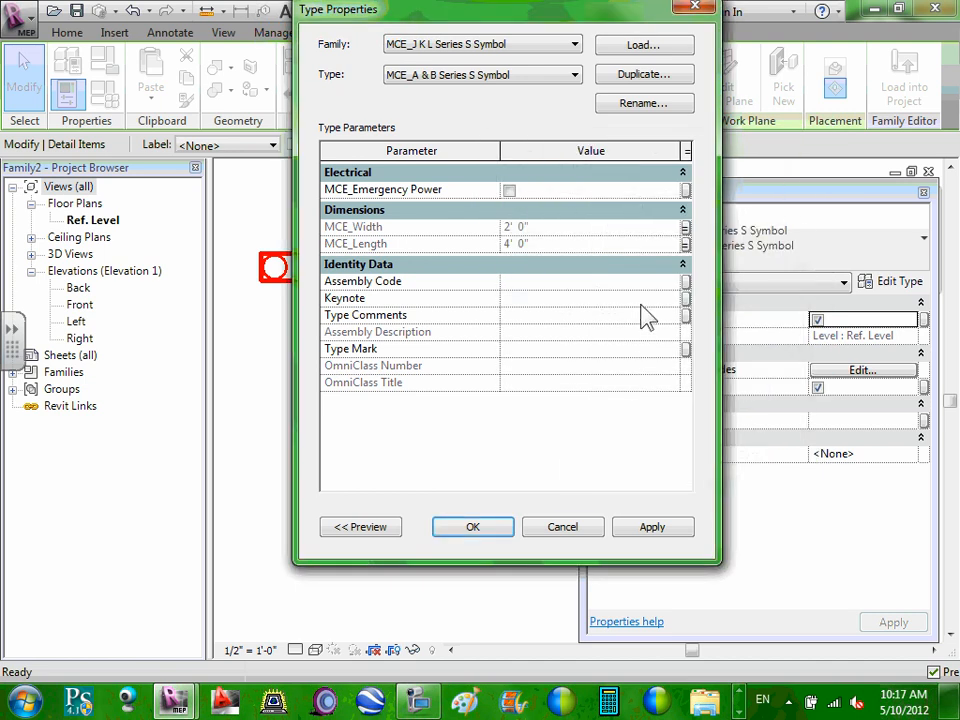
pyautogui.click(497, 532)
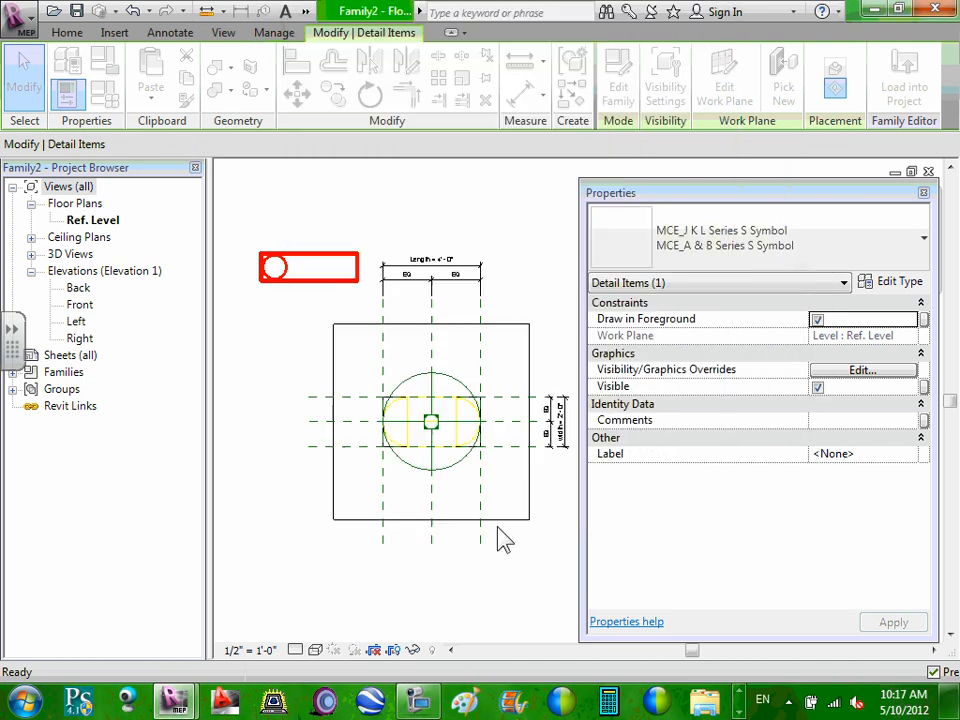
pyautogui.click(304, 311)
pyautogui.moveTo(304, 311); pyautogui.dragTo(333, 373, button='middle')
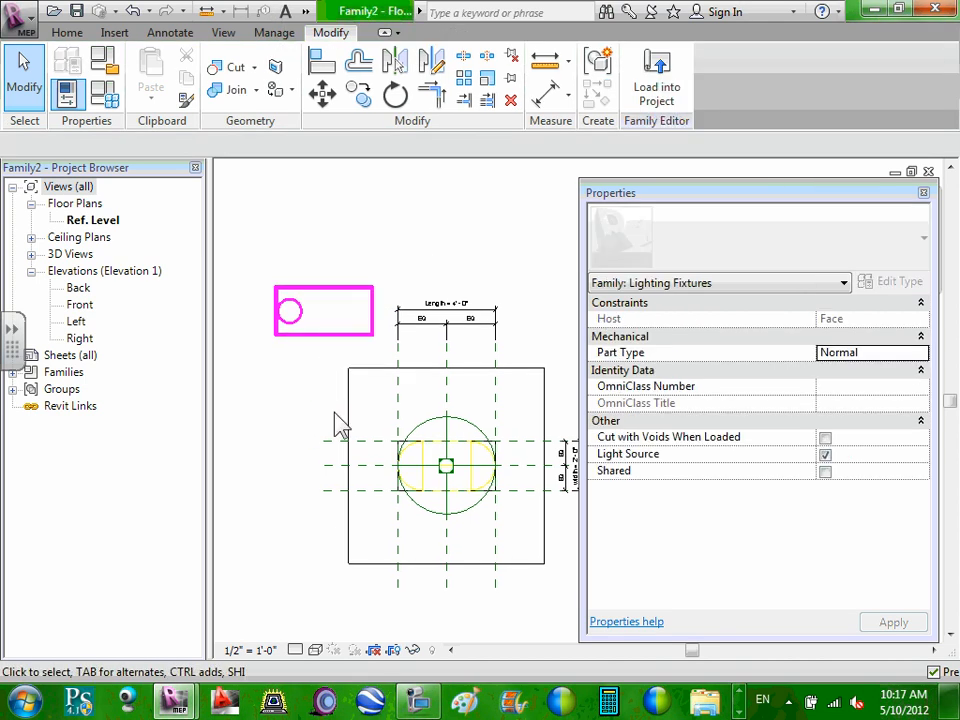
# Step: Set the fixture family's Length parameter to 2' 0" in Family Types
pyautogui.click(68, 93)
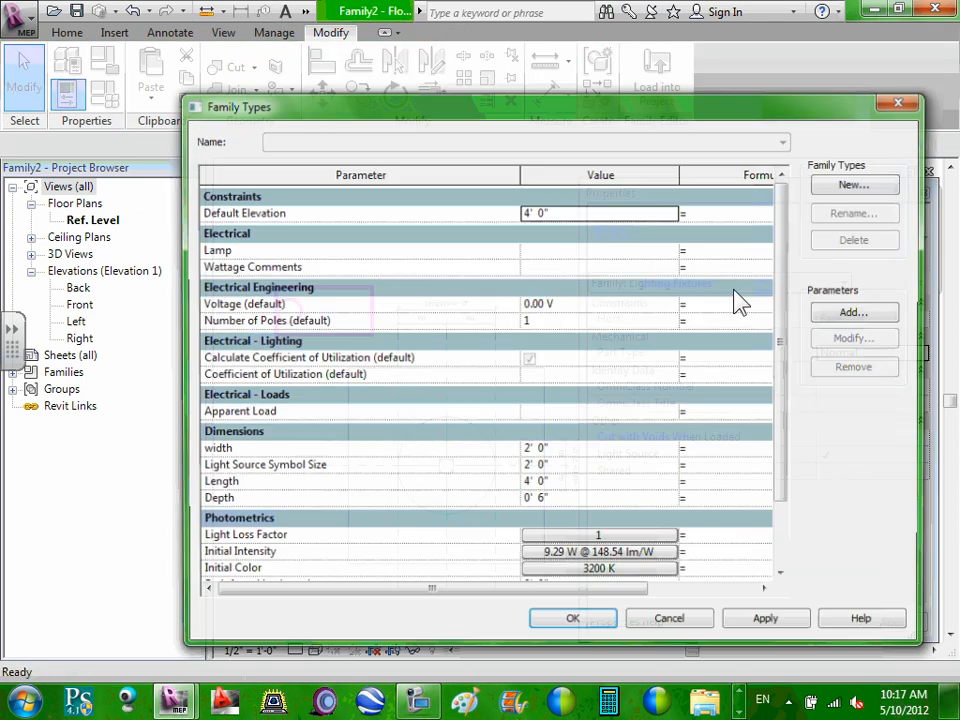
pyautogui.click(582, 451)
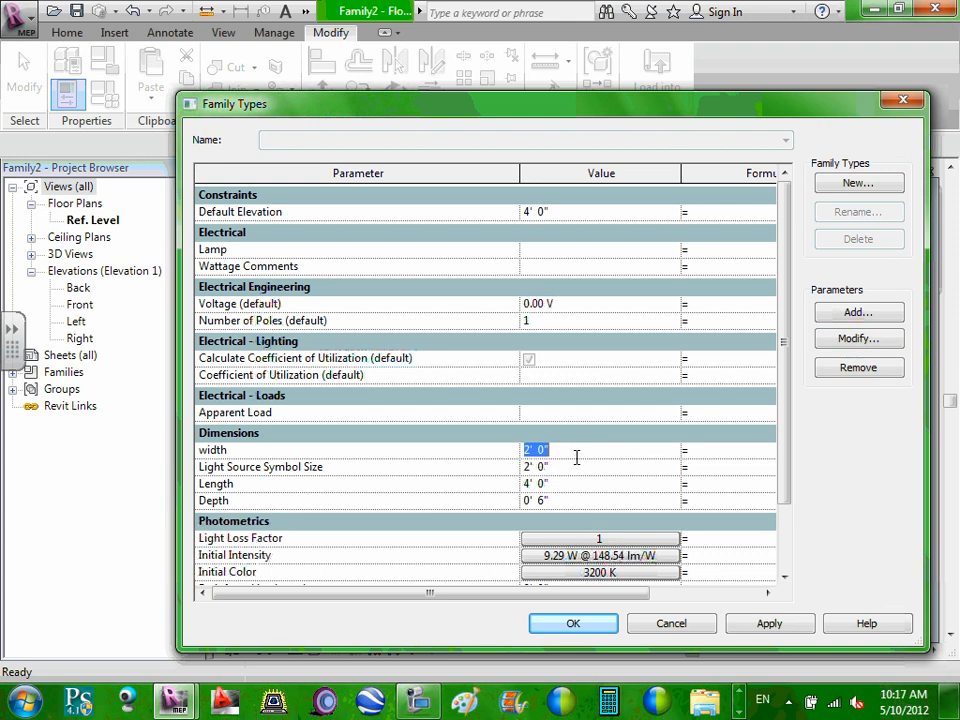
pyautogui.click(566, 483)
pyautogui.write('2')
pyautogui.press('Tab')
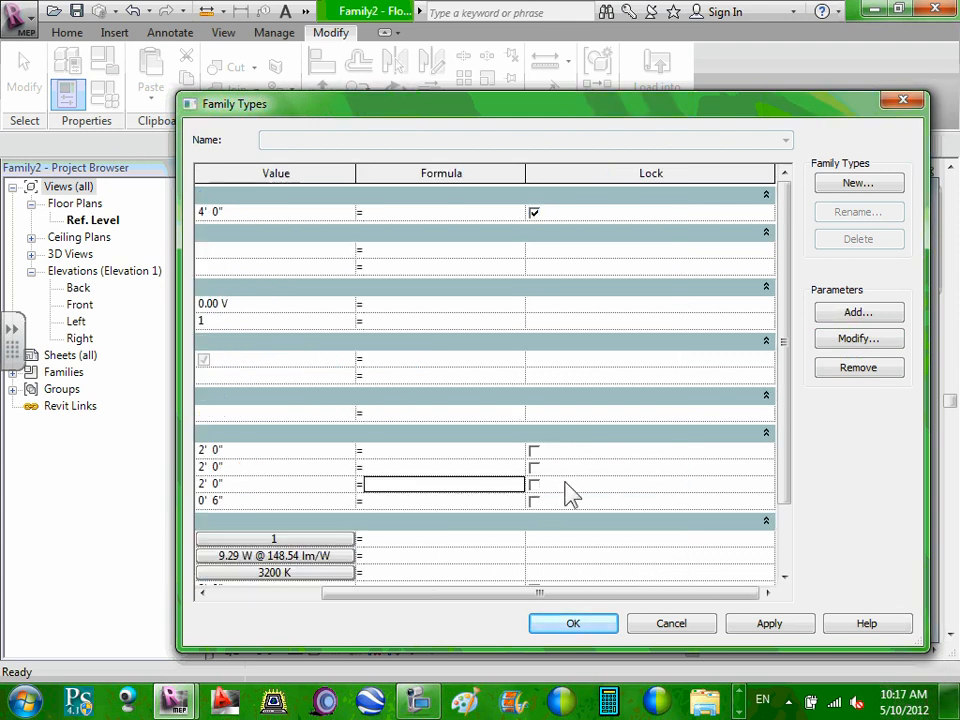
pyautogui.click(580, 624)
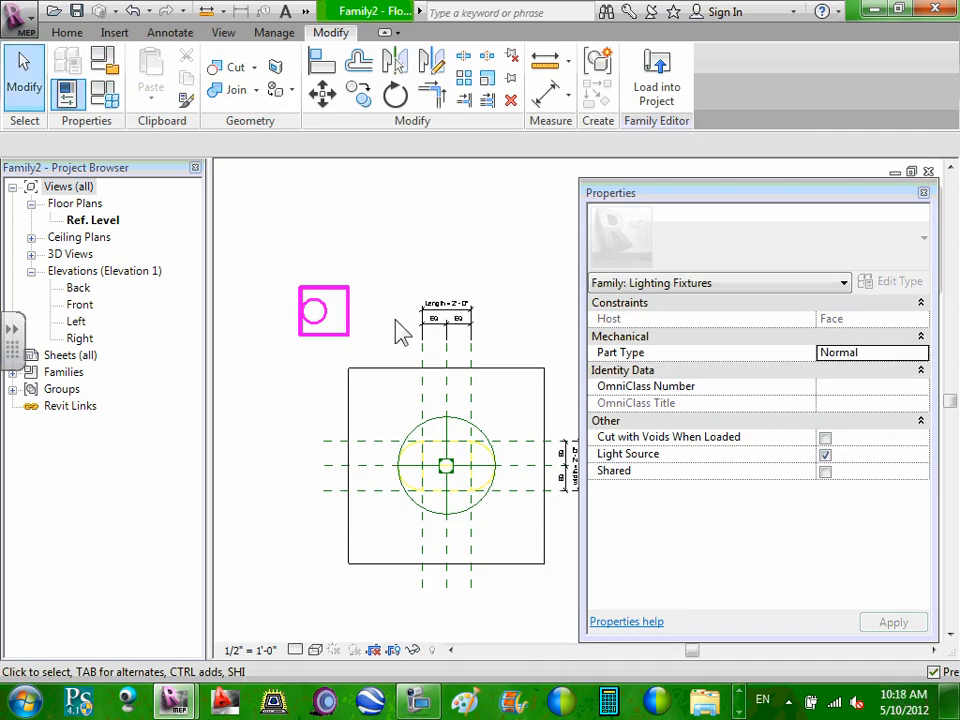
# Step: Align the symbol's right edge with the fixture's right vertical reference plane and lock the alignment
pyautogui.press('a')
pyautogui.press('l')
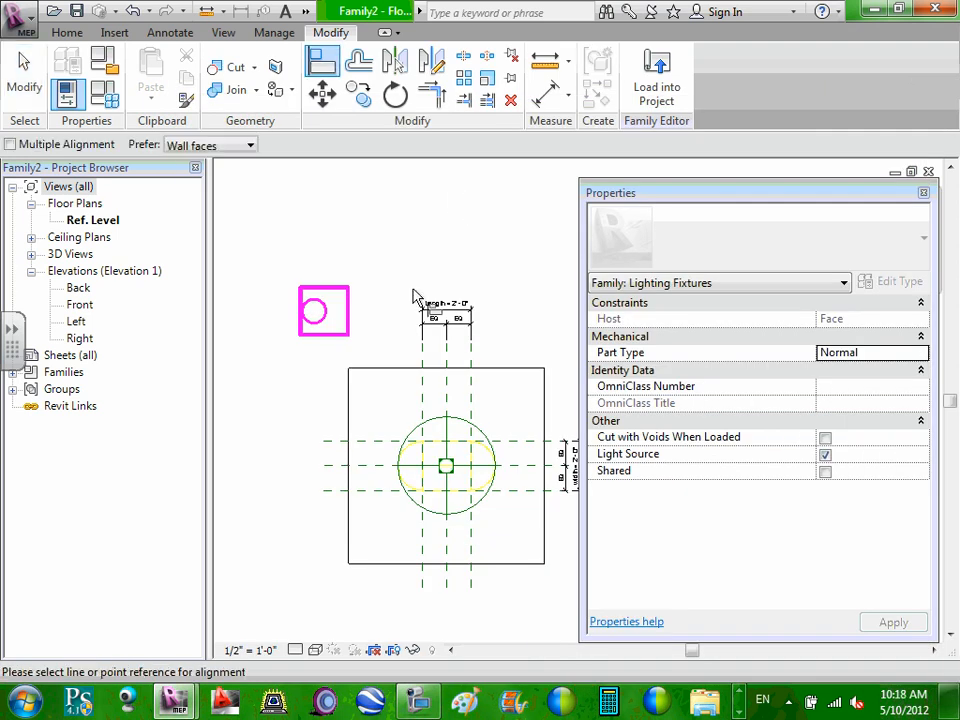
pyautogui.click(474, 400)
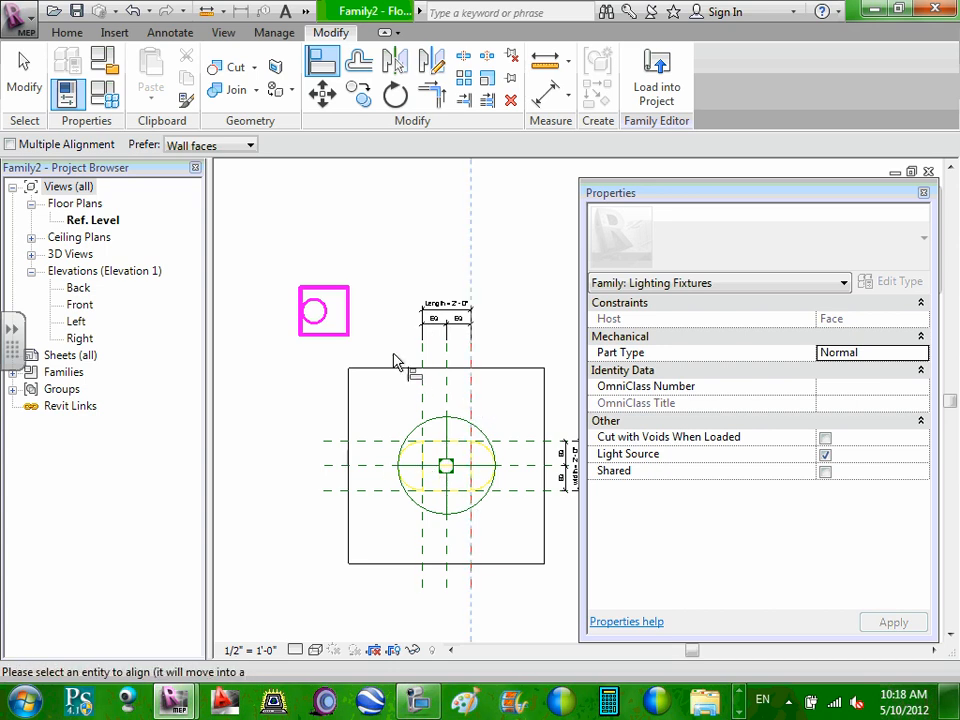
pyautogui.click(350, 320)
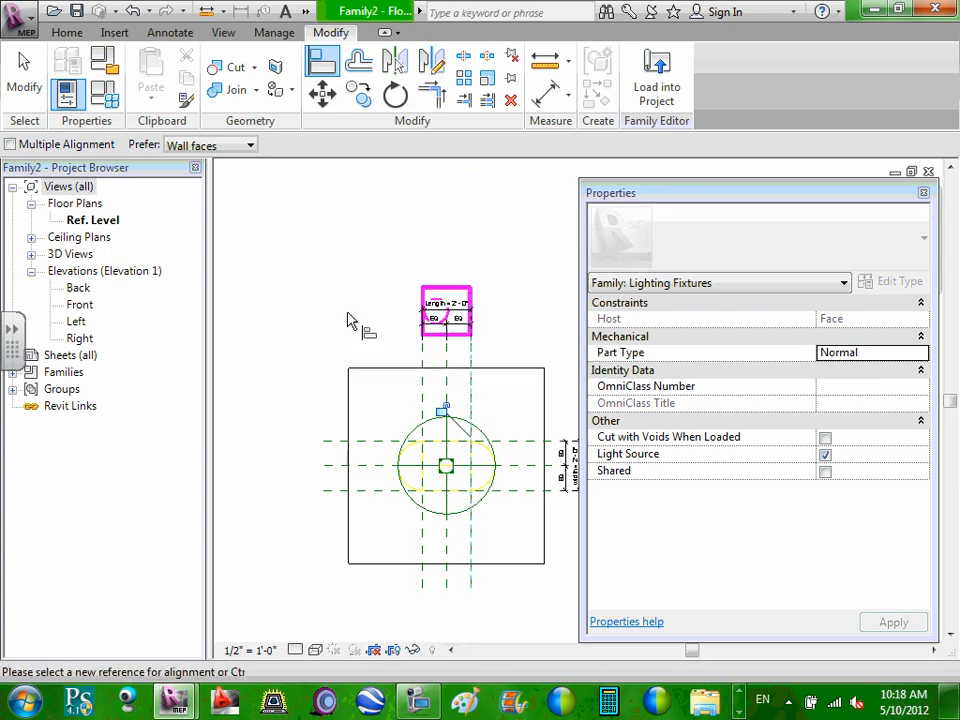
pyautogui.click(441, 410)
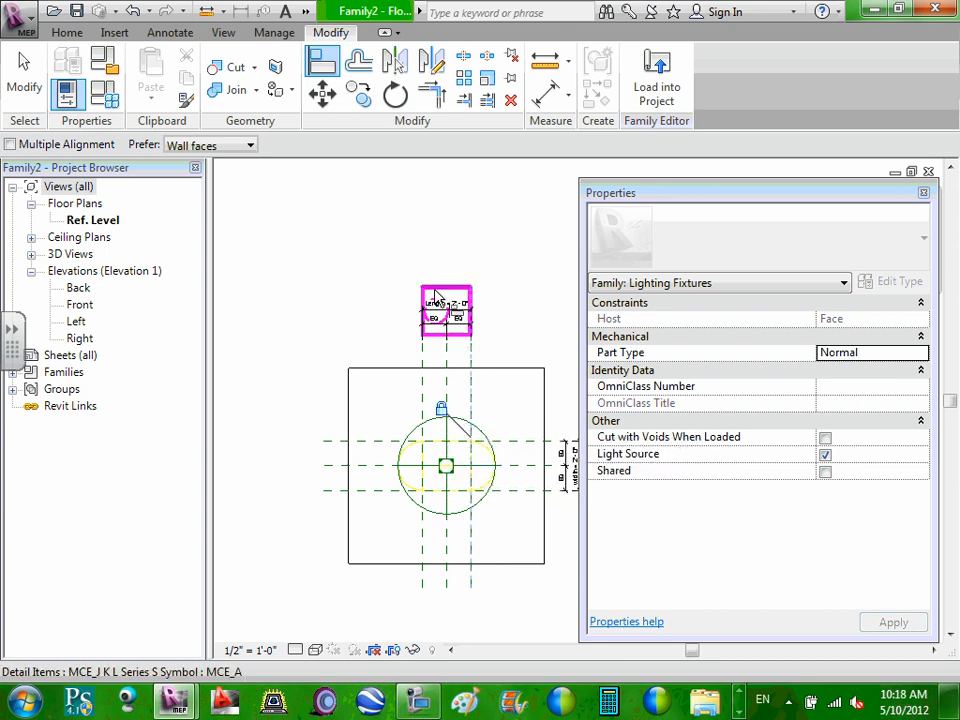
# Step: Align the symbol's upper edge with the fixture's upper horizontal reference plane
pyautogui.click(378, 441)
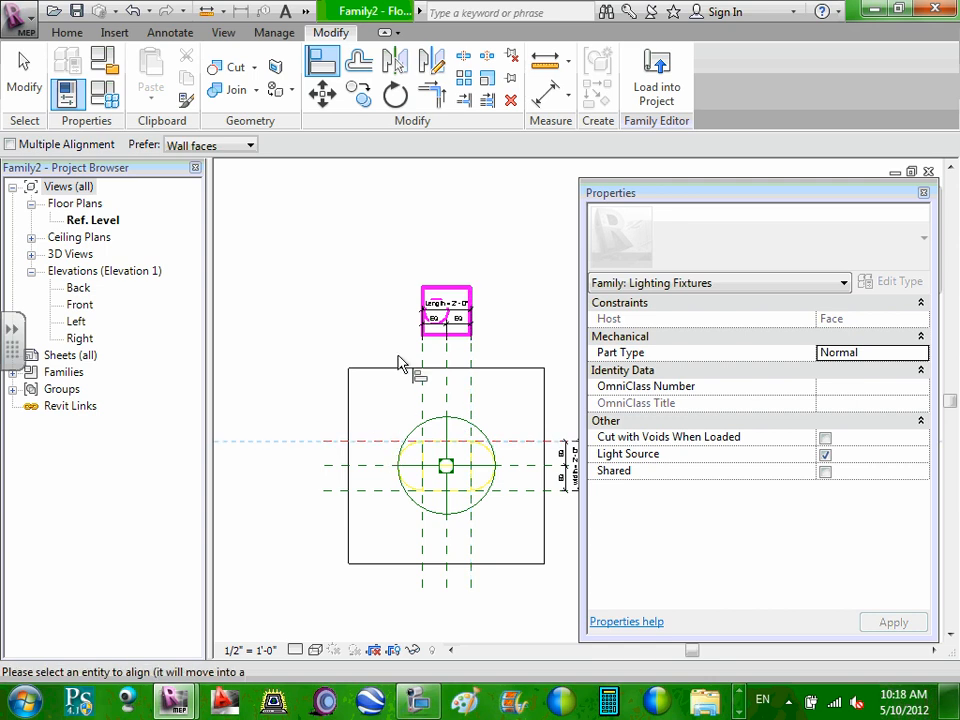
pyautogui.click(448, 295)
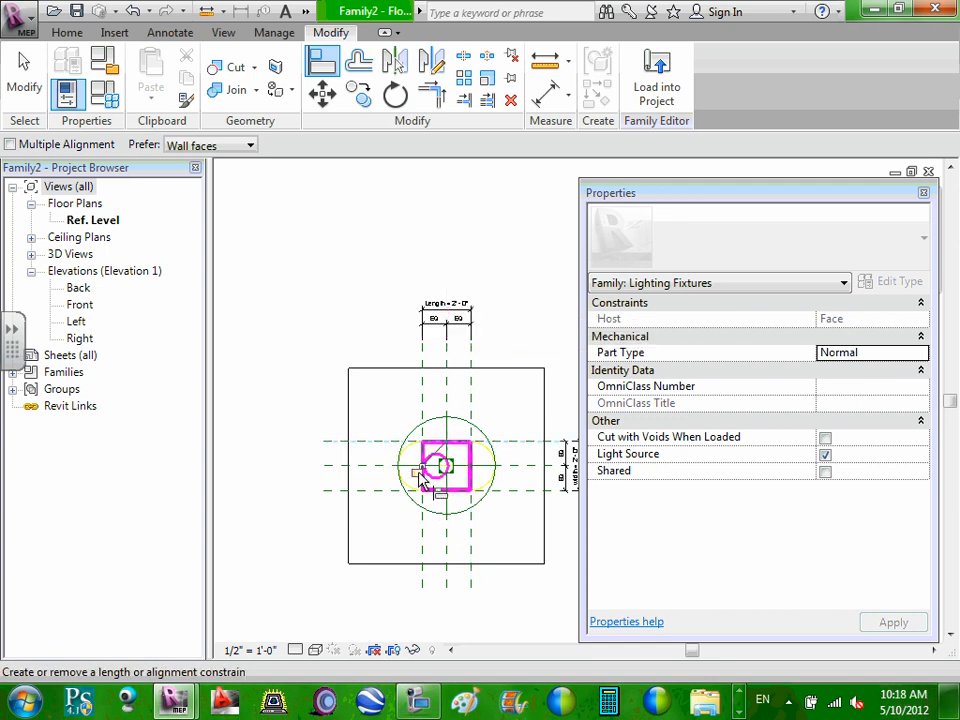
pyautogui.press('Escape')
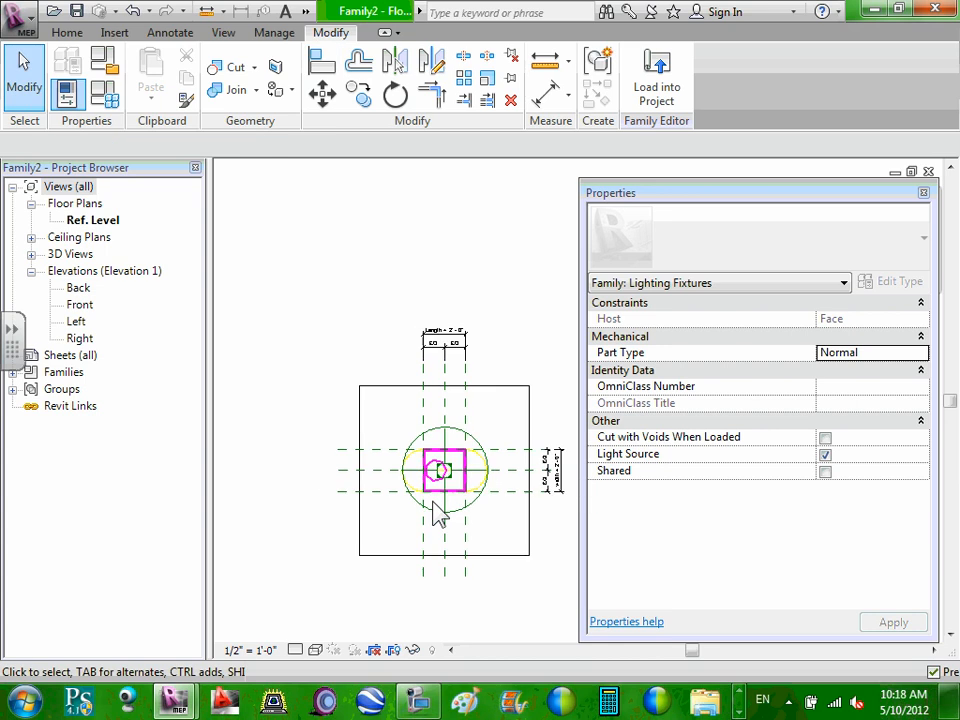
# Step: Dismiss the save reminder without saving and set the fixture family's Length parameter to 4' 0"
pyautogui.scroll(1, 437, 512)
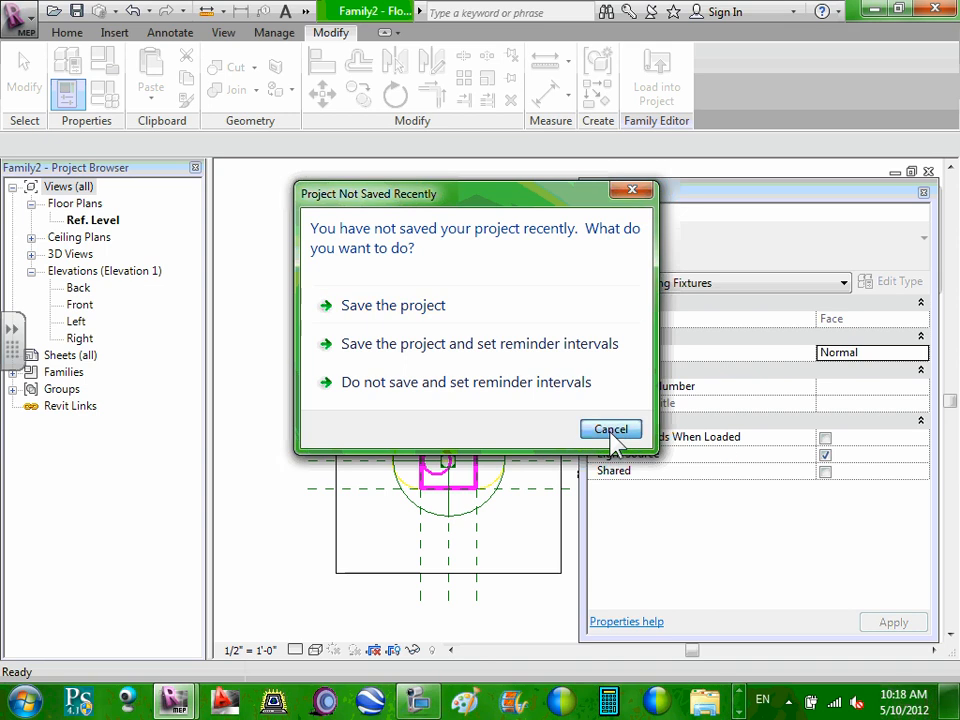
pyautogui.click(611, 429)
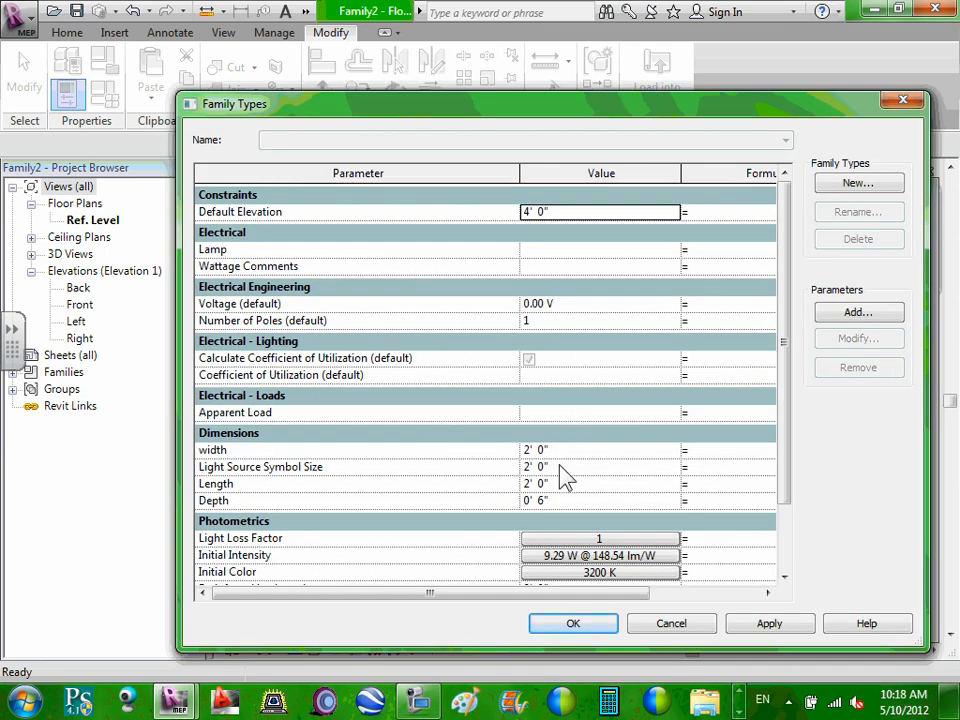
pyautogui.click(560, 466)
pyautogui.click(561, 482)
pyautogui.write('4')
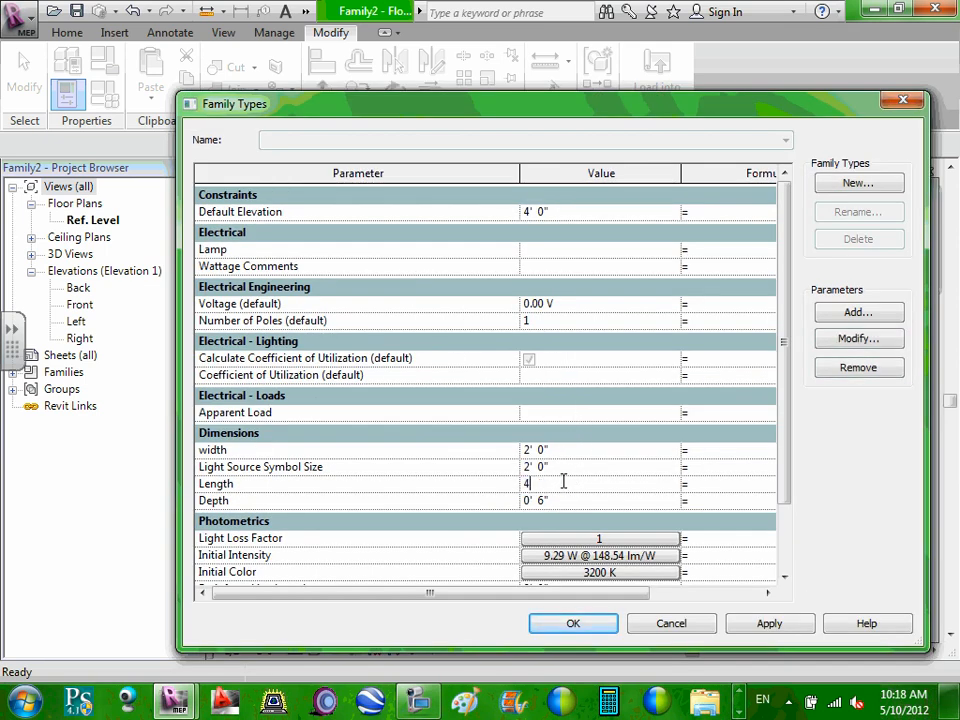
pyautogui.click(576, 624)
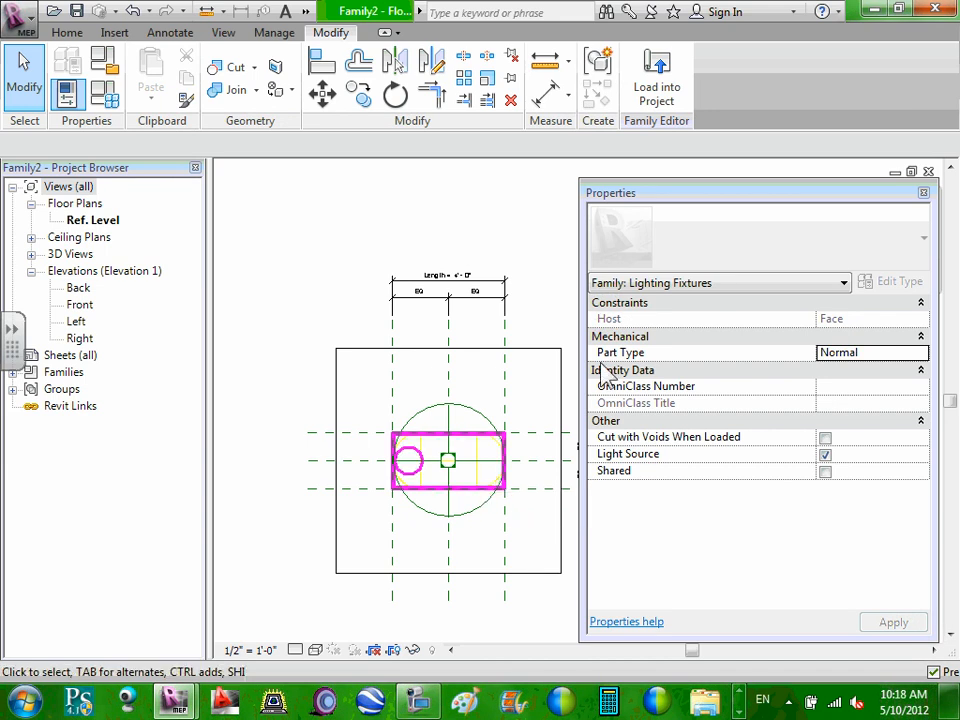
pyautogui.scroll(2, 428, 583)
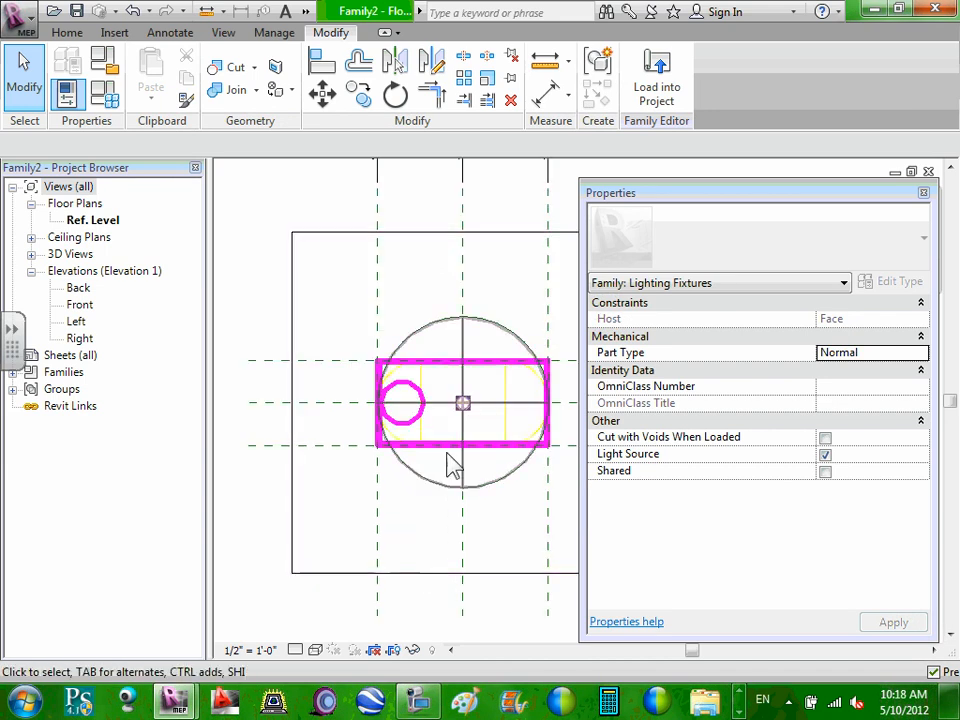
pyautogui.scroll(2, 451, 302)
pyautogui.moveTo(451, 493); pyautogui.dragTo(435, 514, button='middle')
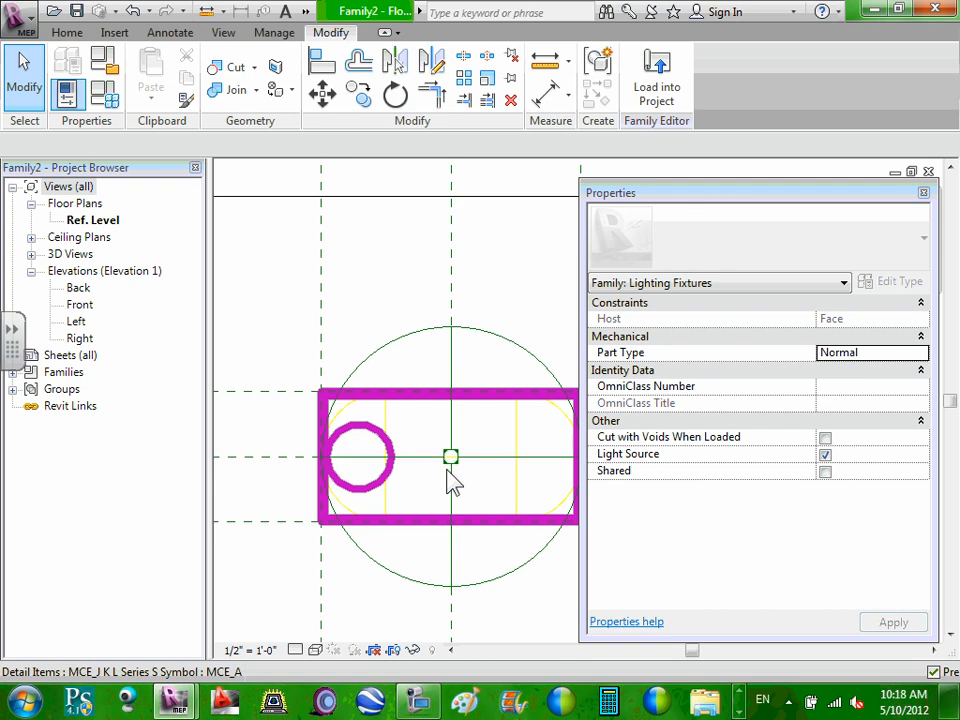
pyautogui.scroll(-2, 450, 476)
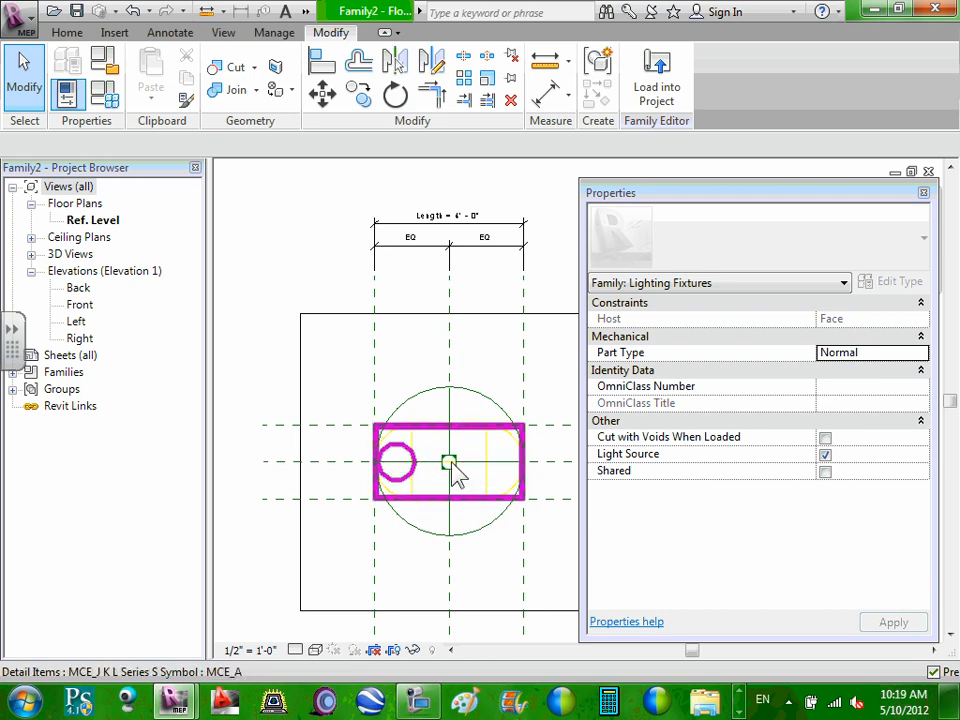
# Step: Examine how the plan symbol fits the fixture outline and reference planes in the Ref. Level plan
pyautogui.scroll(6, 456, 466)
pyautogui.scroll(-2, 456, 467)
pyautogui.moveTo(460, 472)
pyautogui.mouseDown(button='middle')
pyautogui.moveTo(465, 557)
pyautogui.moveTo(448, 590)
pyautogui.moveTo(462, 473)
pyautogui.mouseUp(button='middle')
pyautogui.scroll(1, 448, 590)
pyautogui.scroll(-1, 465, 440)
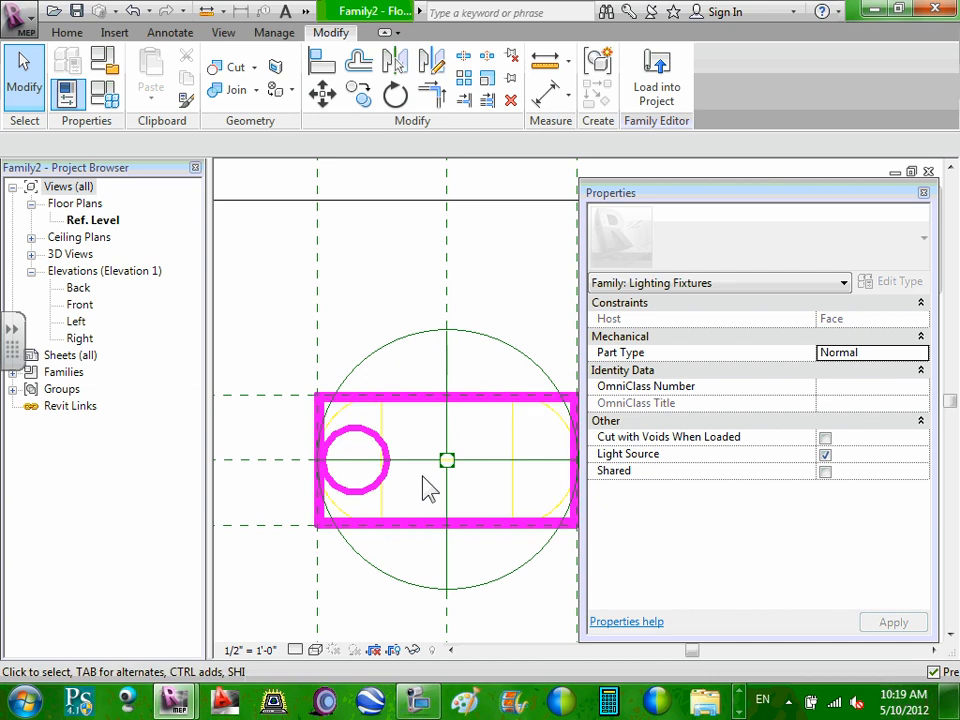
pyautogui.scroll(-3, 426, 490)
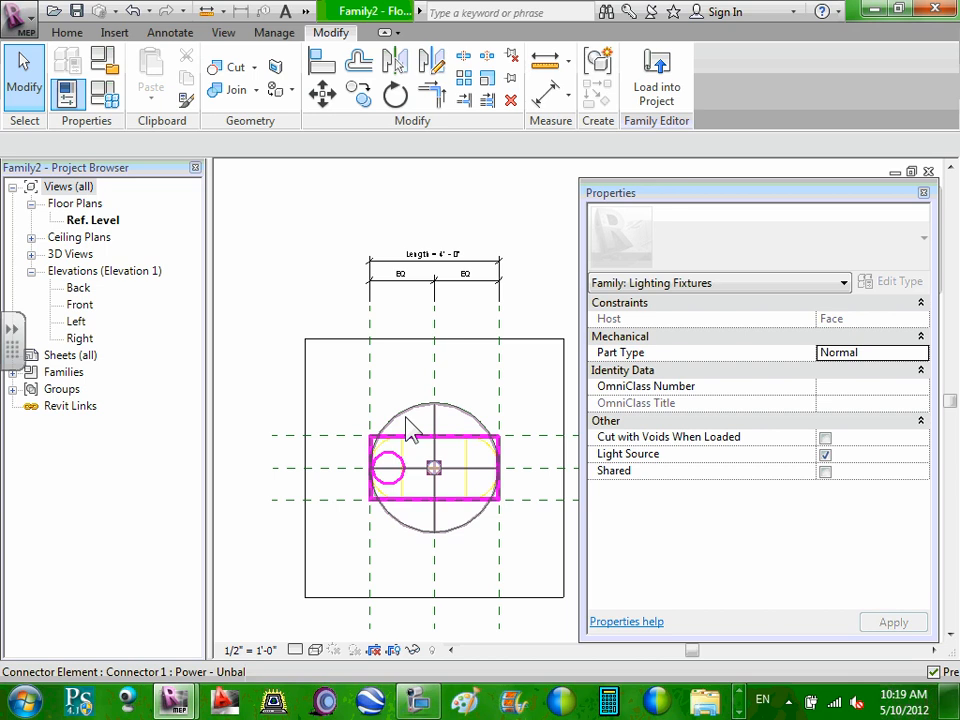
pyautogui.scroll(3, 417, 489)
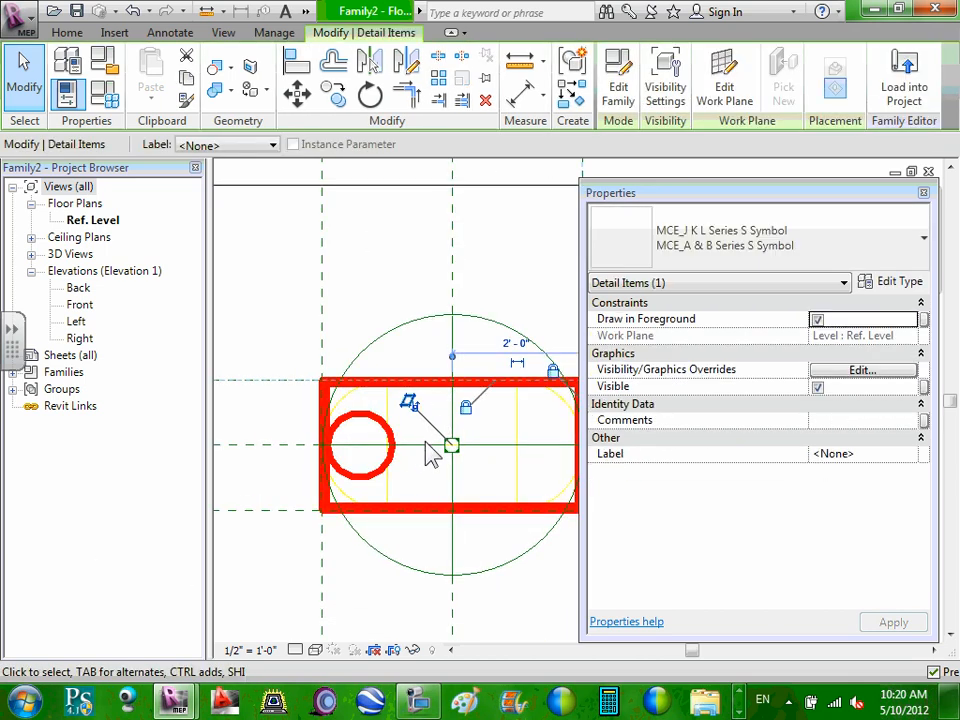
pyautogui.press('Escape')
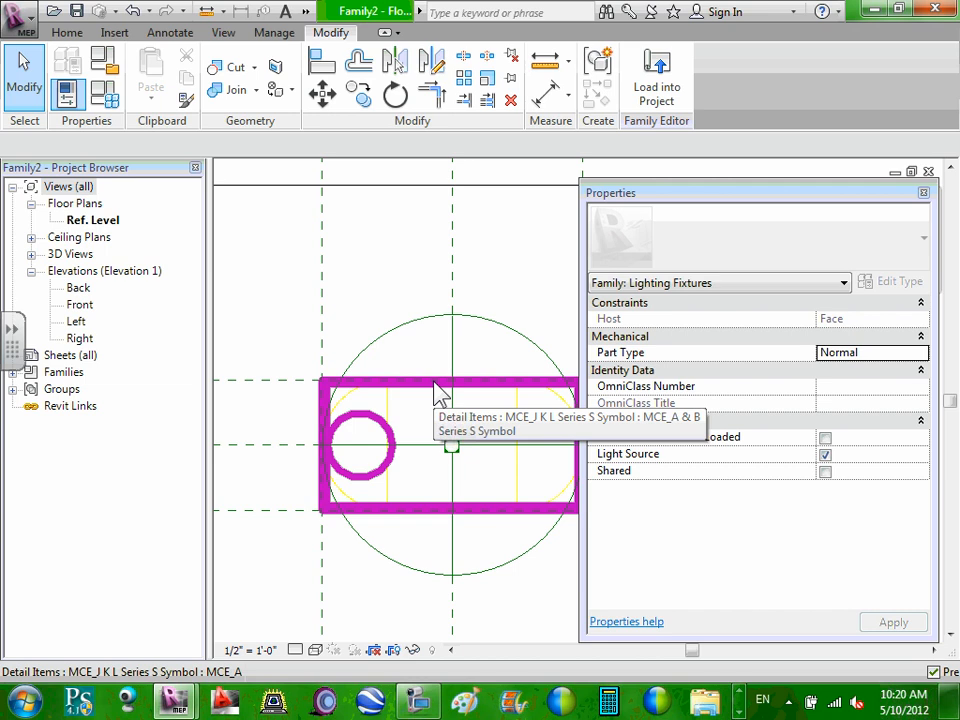
# Step: Turn off Plan/RCP display for the fixture's extrusion in its family element visibility settings
pyautogui.click(439, 392)
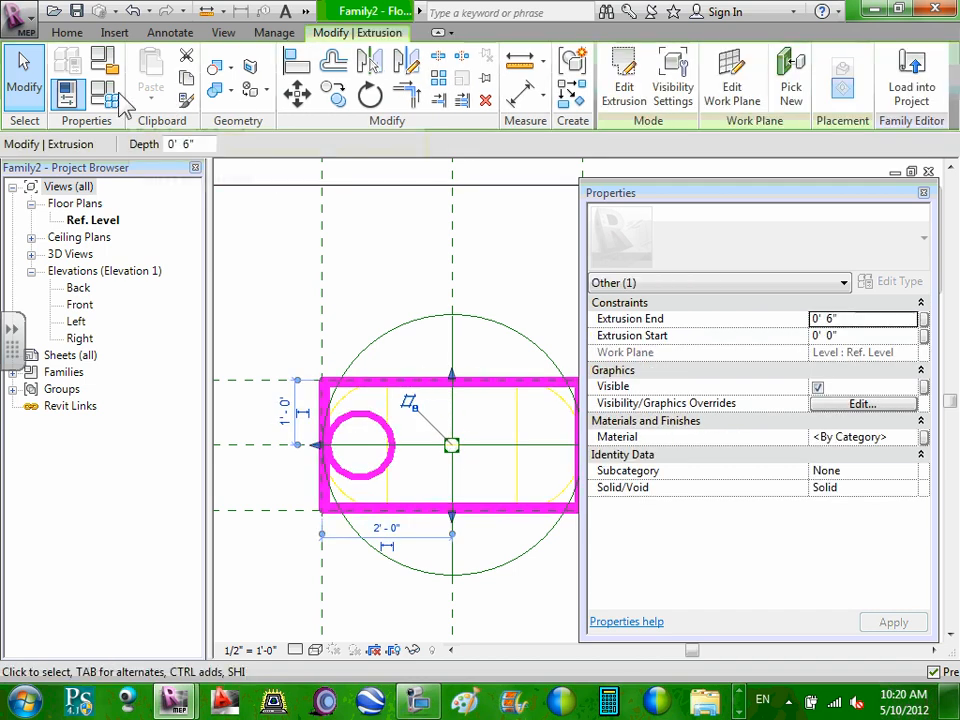
pyautogui.click(688, 99)
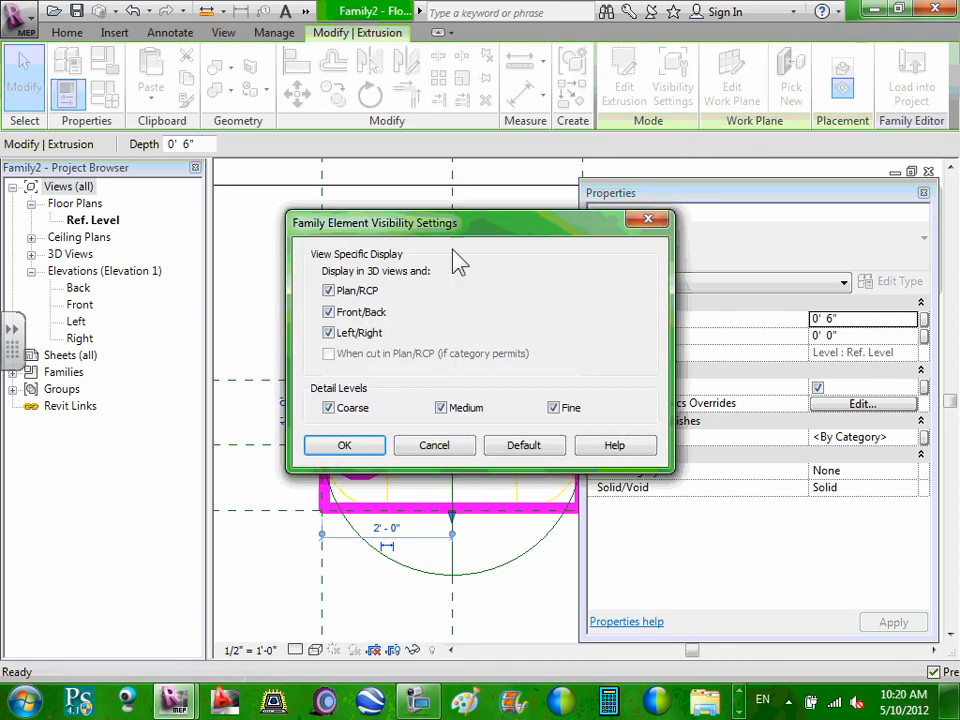
pyautogui.click(339, 292)
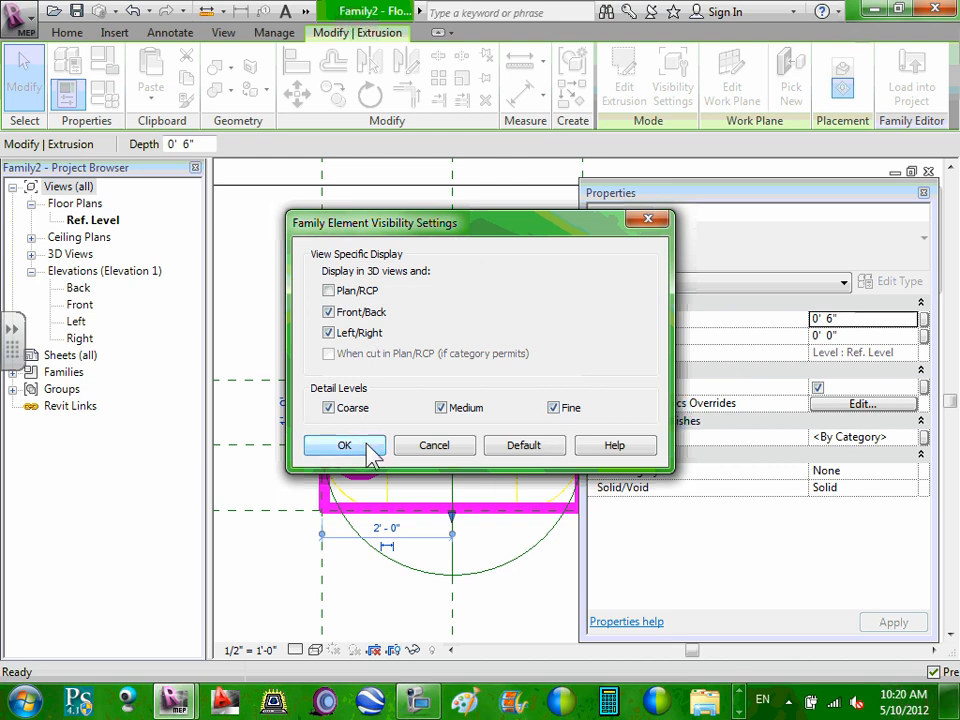
pyautogui.click(368, 447)
# Step: Select the plan-symbol detail item and lock its upper-edge alignment to the upper horizontal reference plane
pyautogui.click(370, 446)
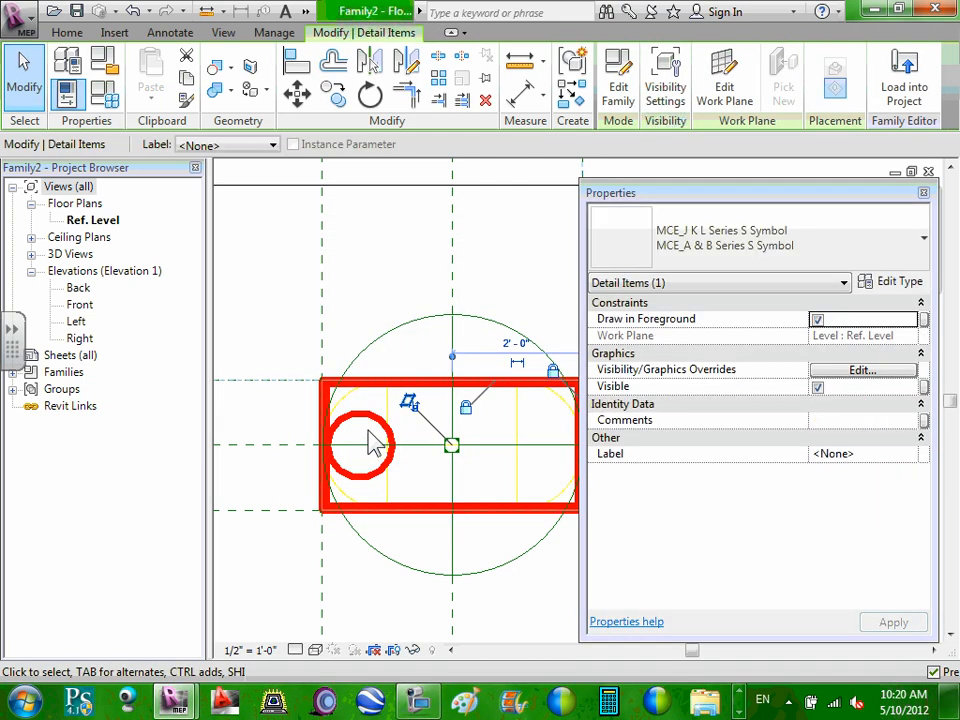
pyautogui.scroll(3, 370, 444)
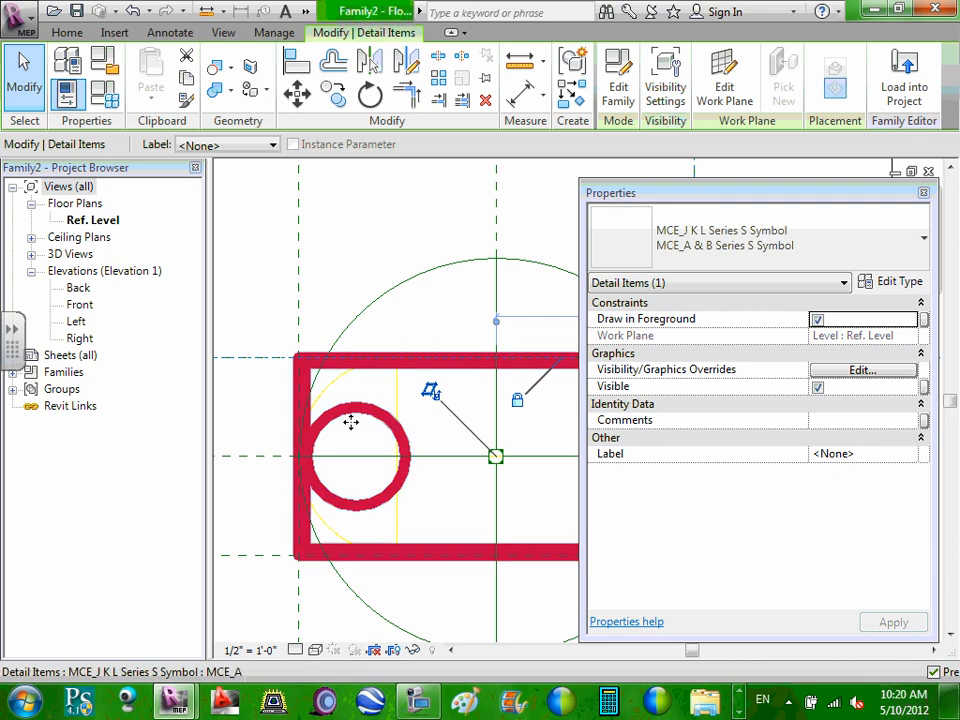
pyautogui.moveTo(530, 504); pyautogui.dragTo(465, 493, button='middle')
pyautogui.scroll(-1, 465, 493)
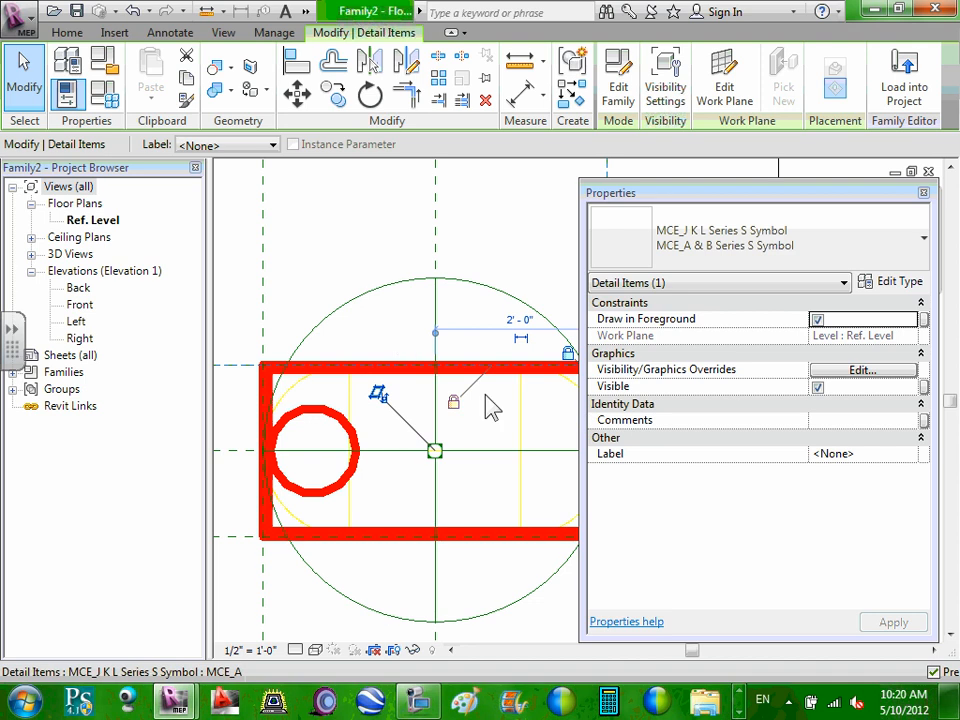
pyautogui.click(452, 402)
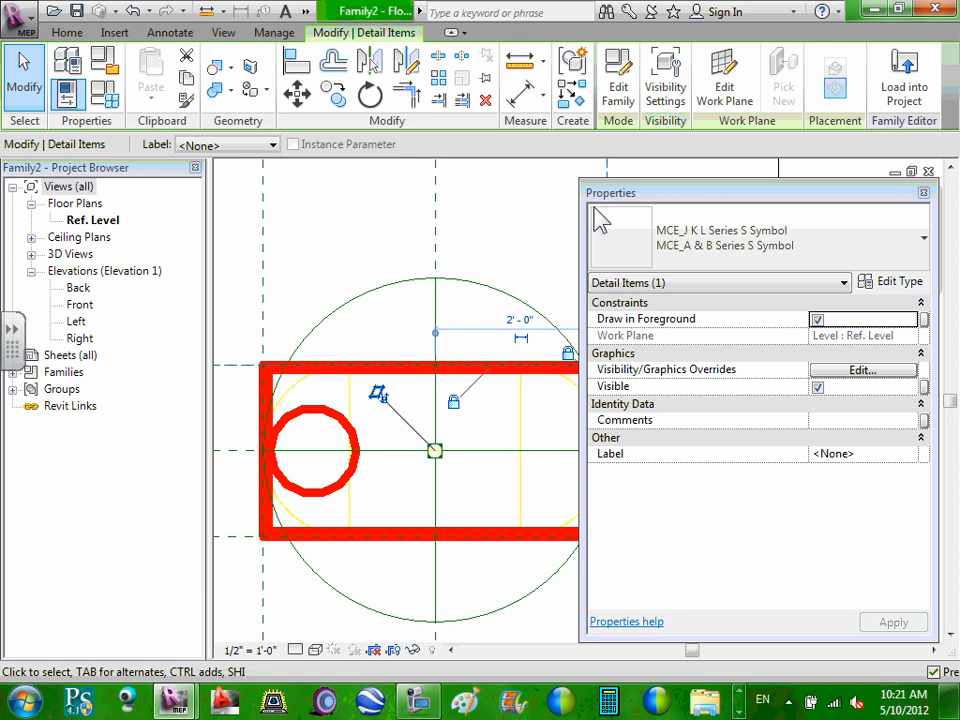
# Step: Review the symbol's family element visibility settings, leave them without changes and deselect the symbol
pyautogui.click(667, 88)
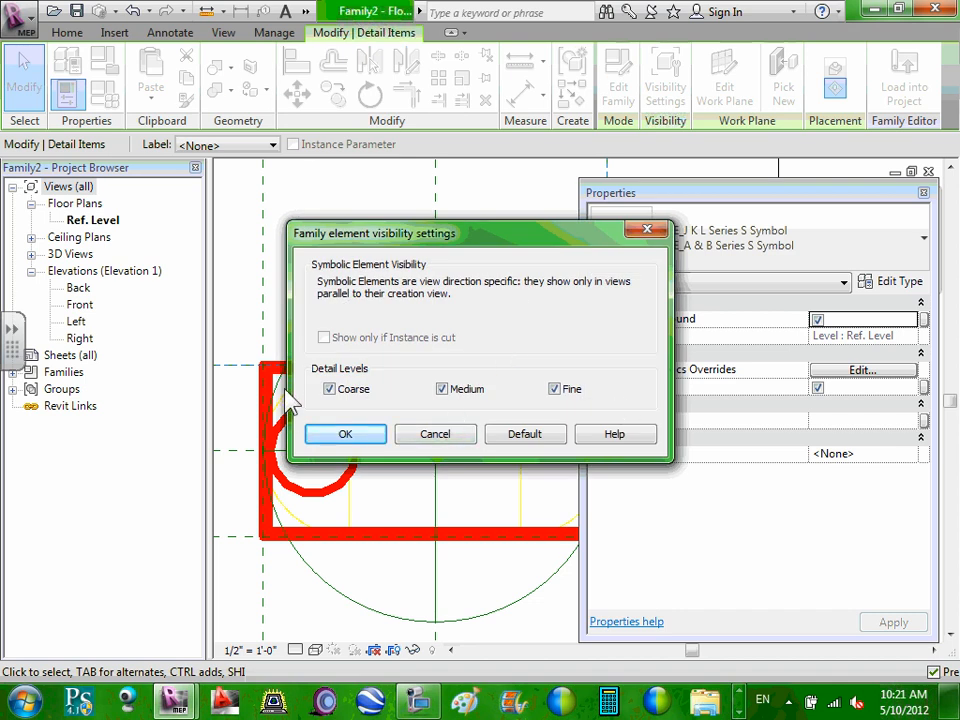
pyautogui.click(440, 436)
pyautogui.scroll(-2, 445, 440)
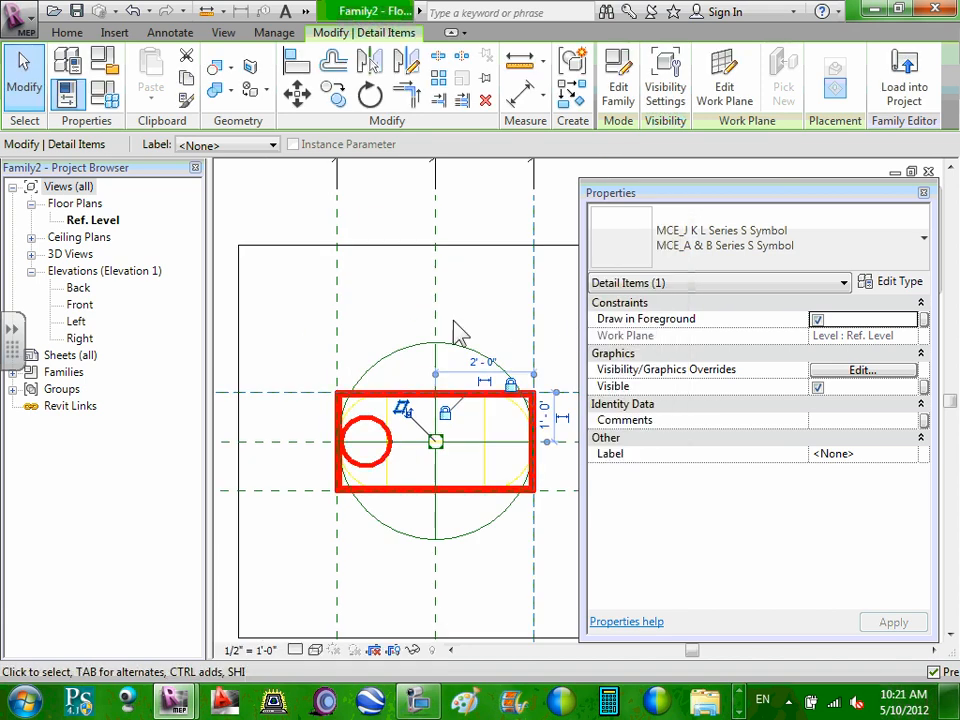
pyautogui.click(458, 322)
pyautogui.scroll(-1, 466, 398)
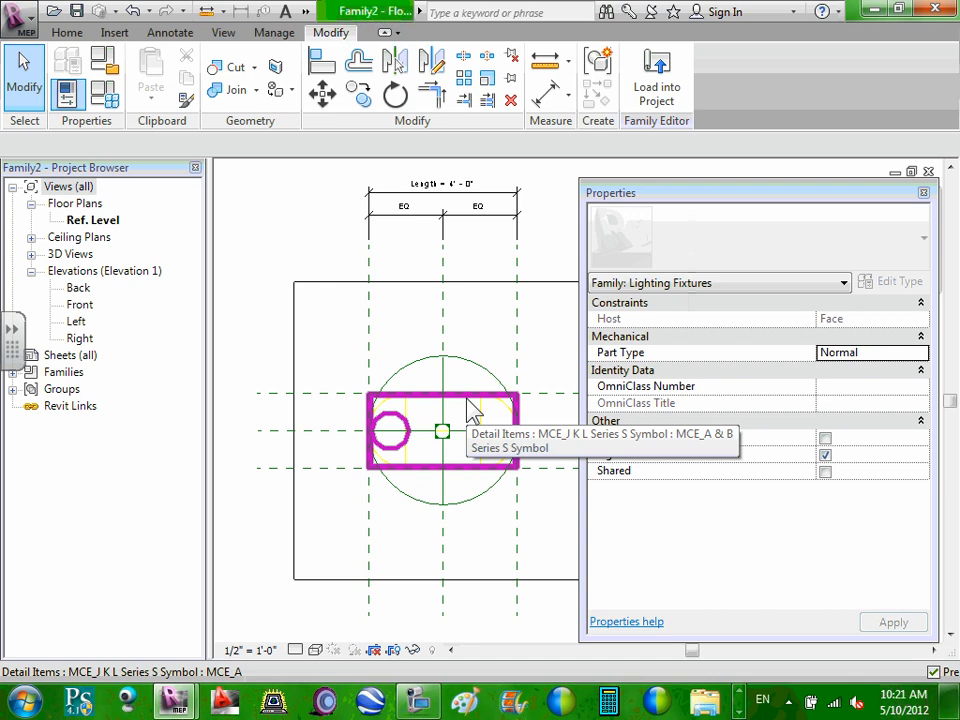
pyautogui.moveTo(466, 398); pyautogui.dragTo(450, 408, button='middle')
pyautogui.scroll(1, 455, 418)
pyautogui.click(464, 416)
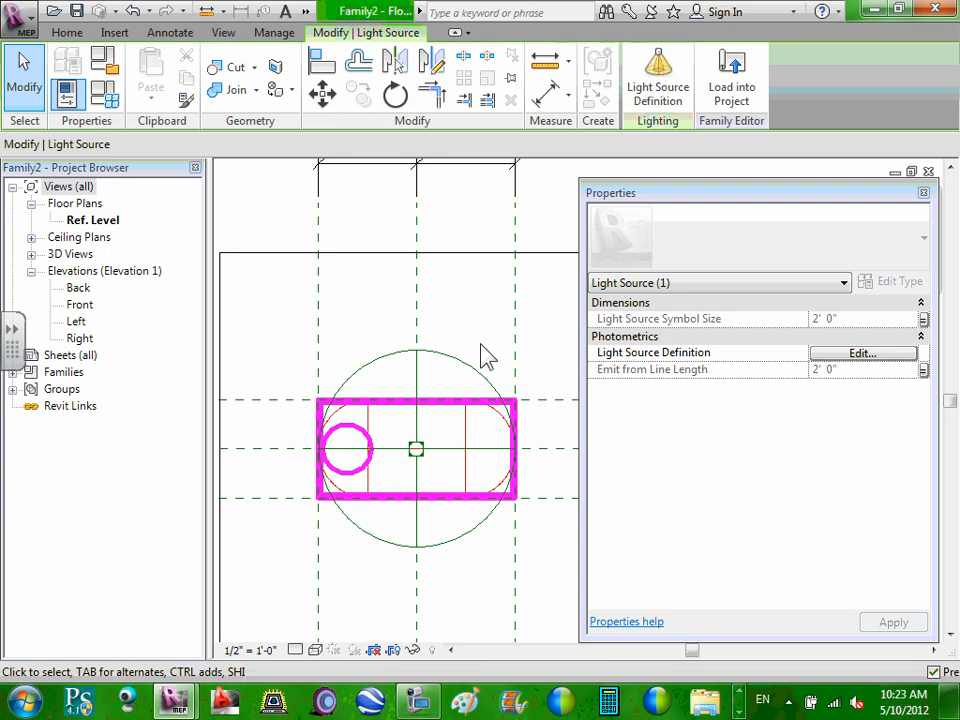
pyautogui.click(480, 355)
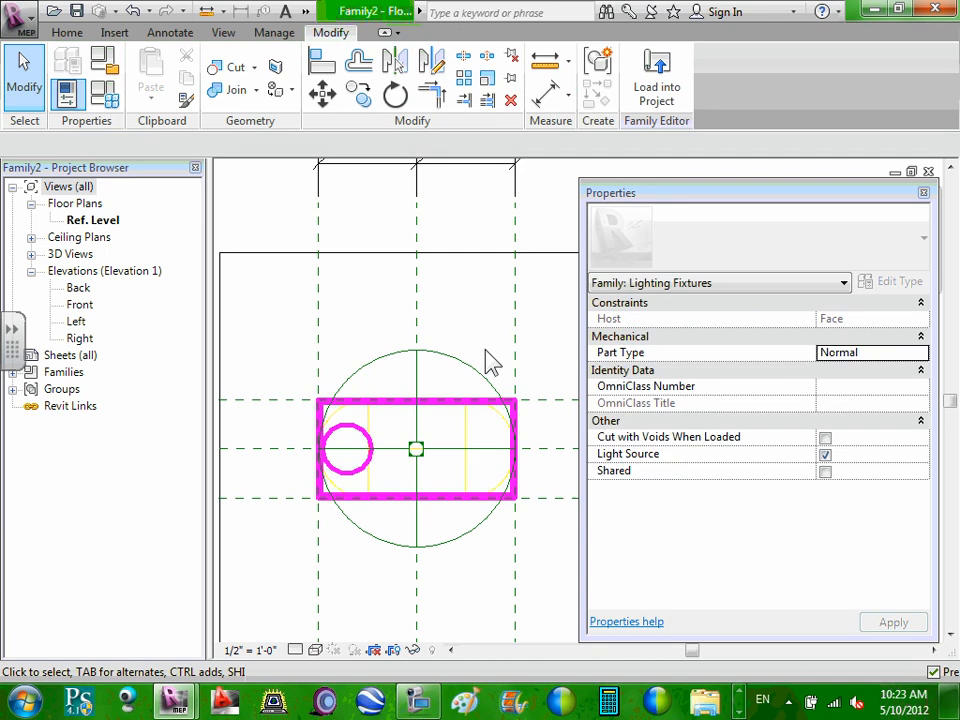
pyautogui.scroll(-2, 480, 362)
pyautogui.moveTo(480, 368); pyautogui.dragTo(435, 440, button='middle')
pyautogui.scroll(-1, 437, 440)
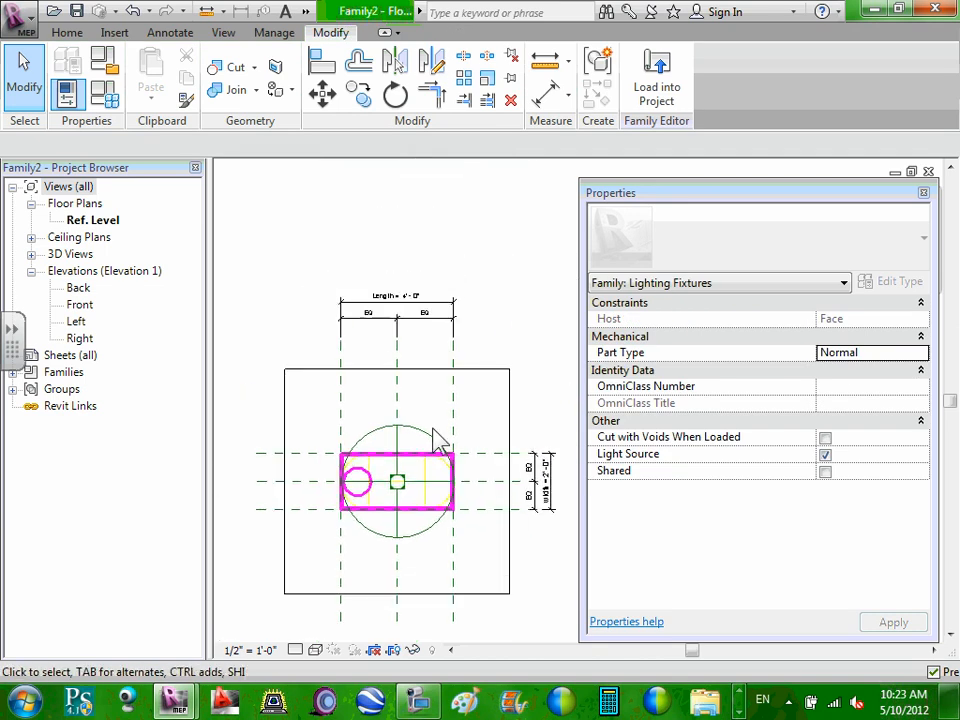
pyautogui.scroll(1, 437, 440)
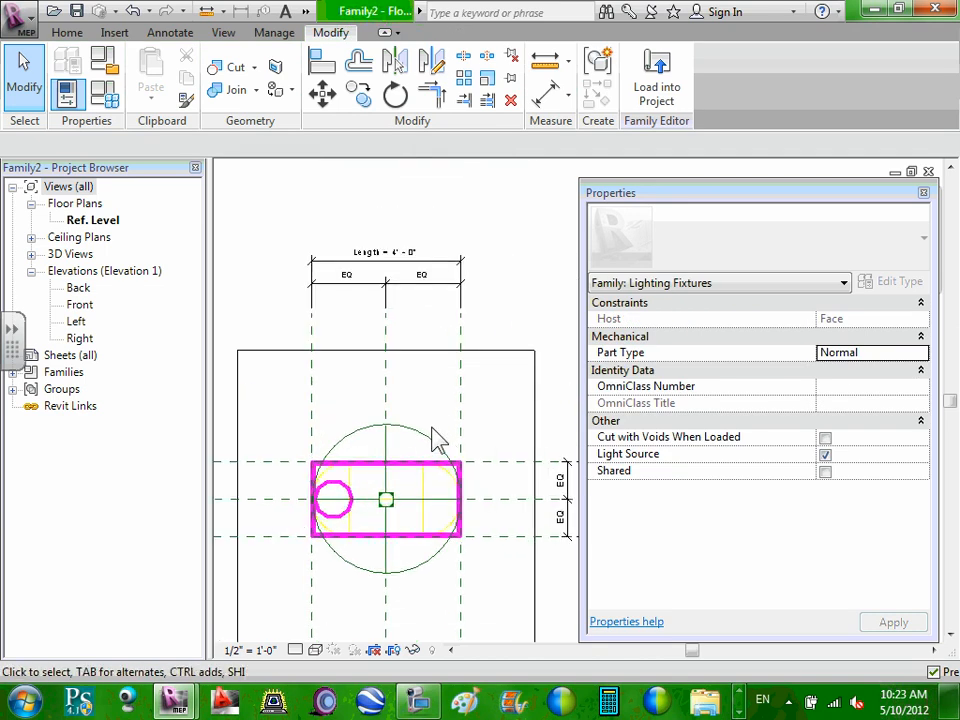
pyautogui.moveTo(437, 440); pyautogui.dragTo(440, 384, button='middle')
pyautogui.scroll(-1, 414, 392)
pyautogui.scroll(1, 411, 392)
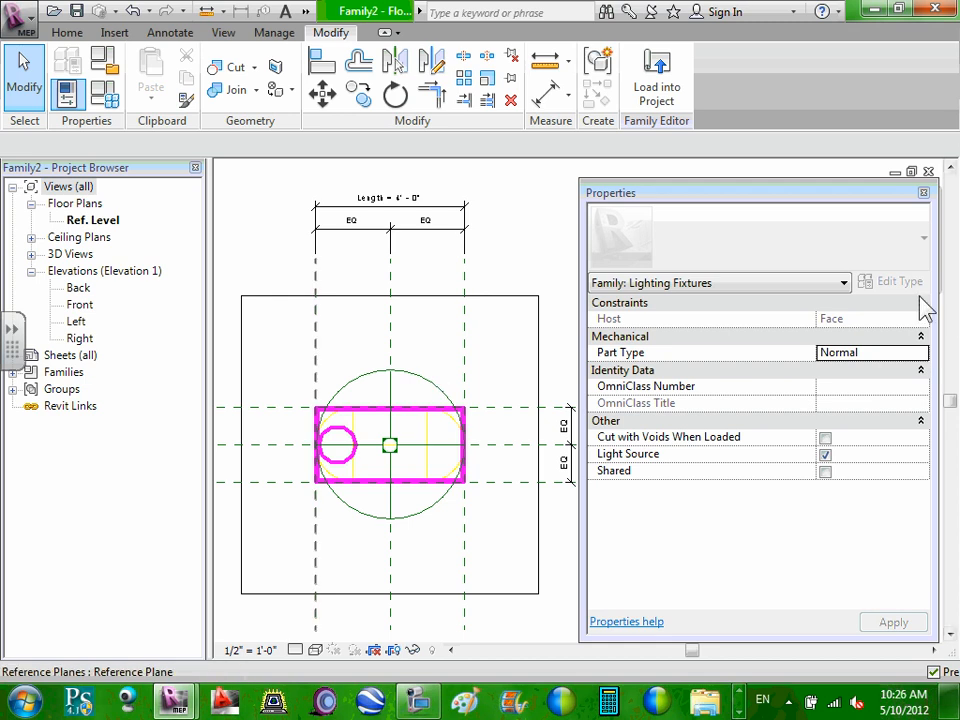
# Step: Put away the Properties palette and fixture family, and close the symbol family, saving it as MCE_J K L Series S Symbol.rfa in the Revit folder
pyautogui.click(923, 192)
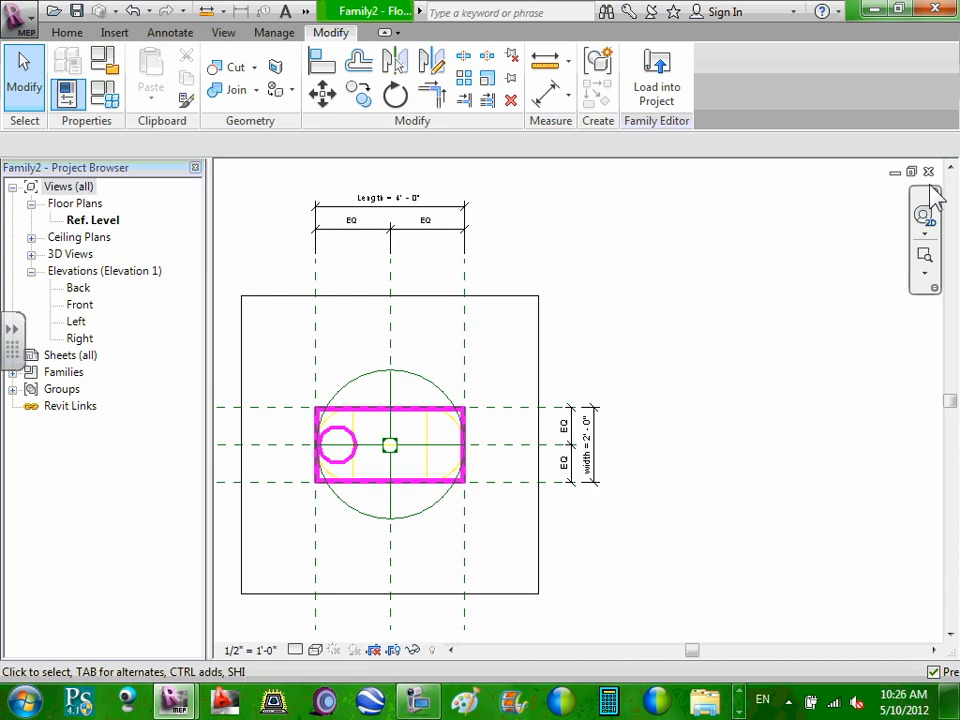
pyautogui.click(928, 173)
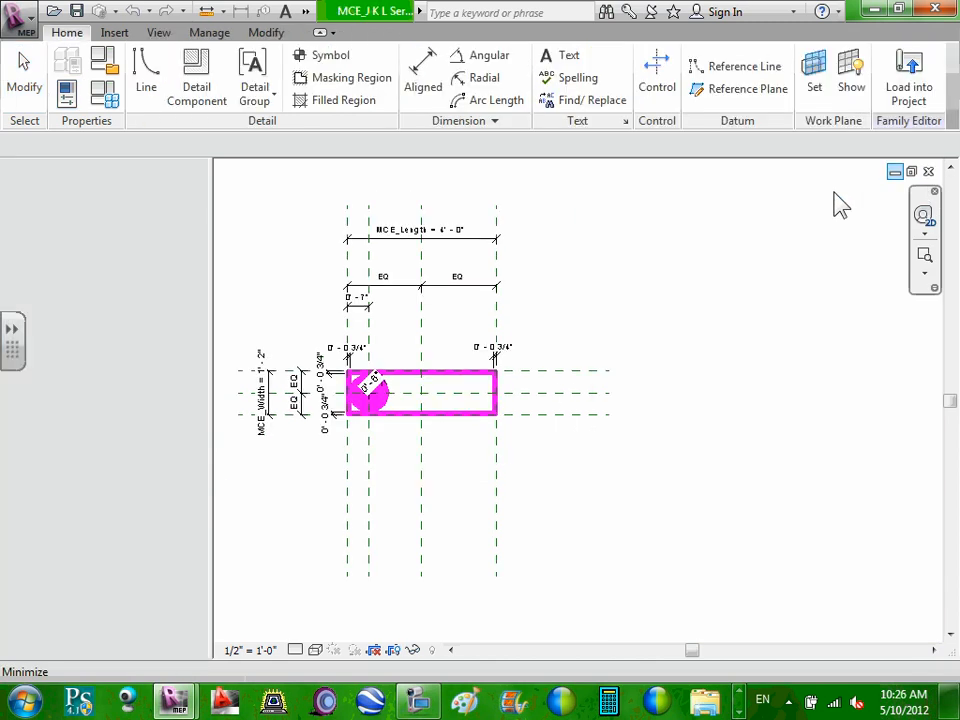
pyautogui.click(928, 172)
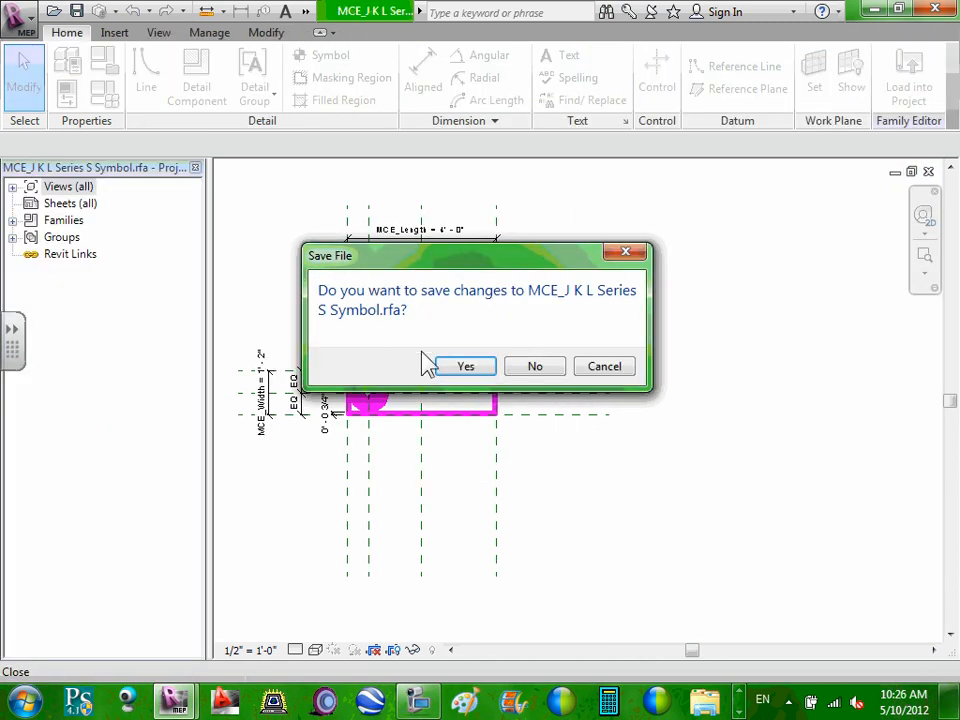
pyautogui.click(463, 368)
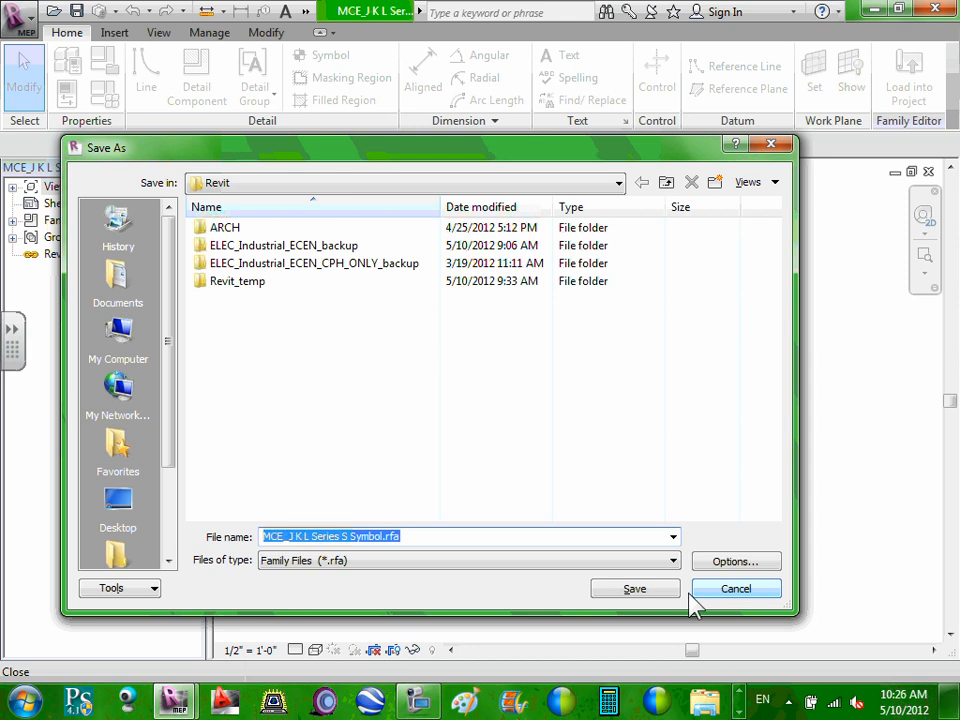
pyautogui.click(646, 588)
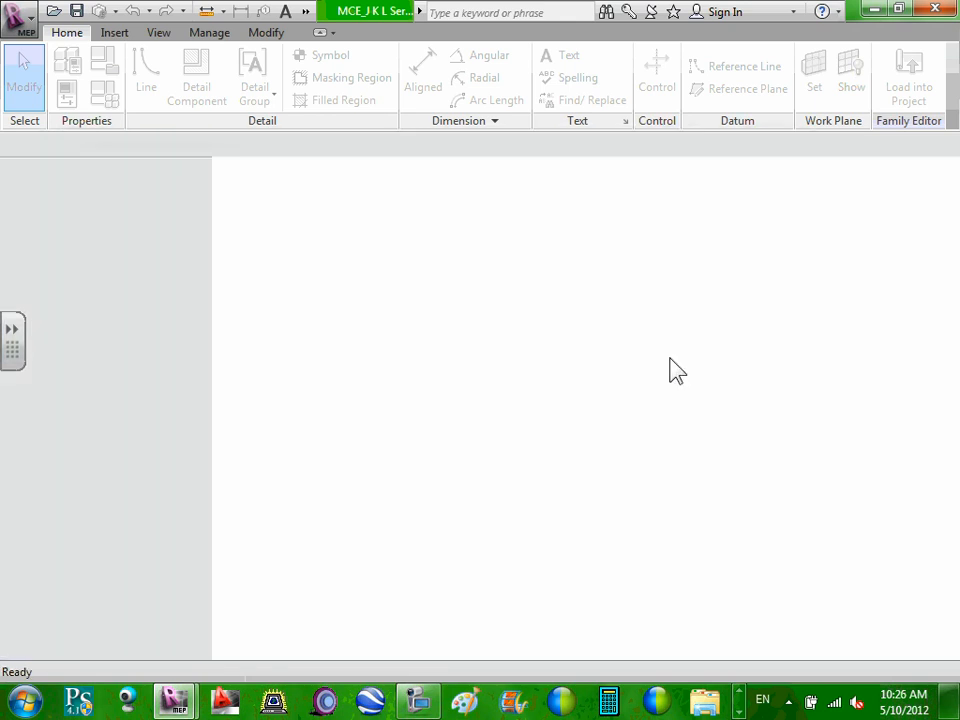
pyautogui.click(928, 172)
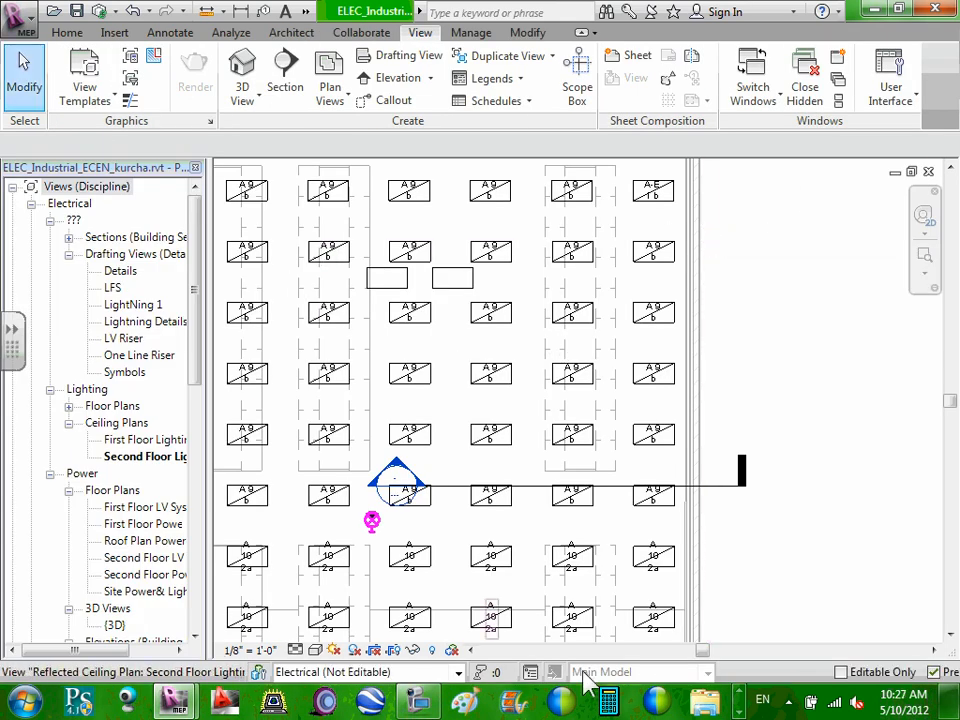
# Step: Open the LP panel schedule in the electrical project to review its lighting circuits
pyautogui.moveTo(190, 312); pyautogui.dragTo(160, 533)
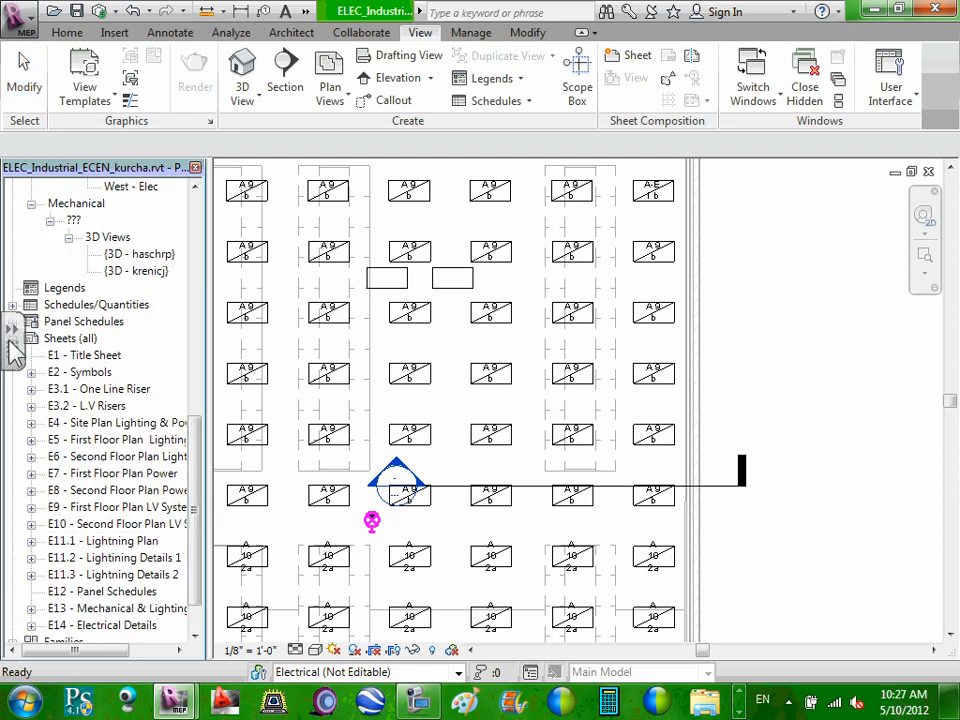
pyautogui.moveTo(9, 342); pyautogui.dragTo(12, 273)
pyautogui.click(10, 270)
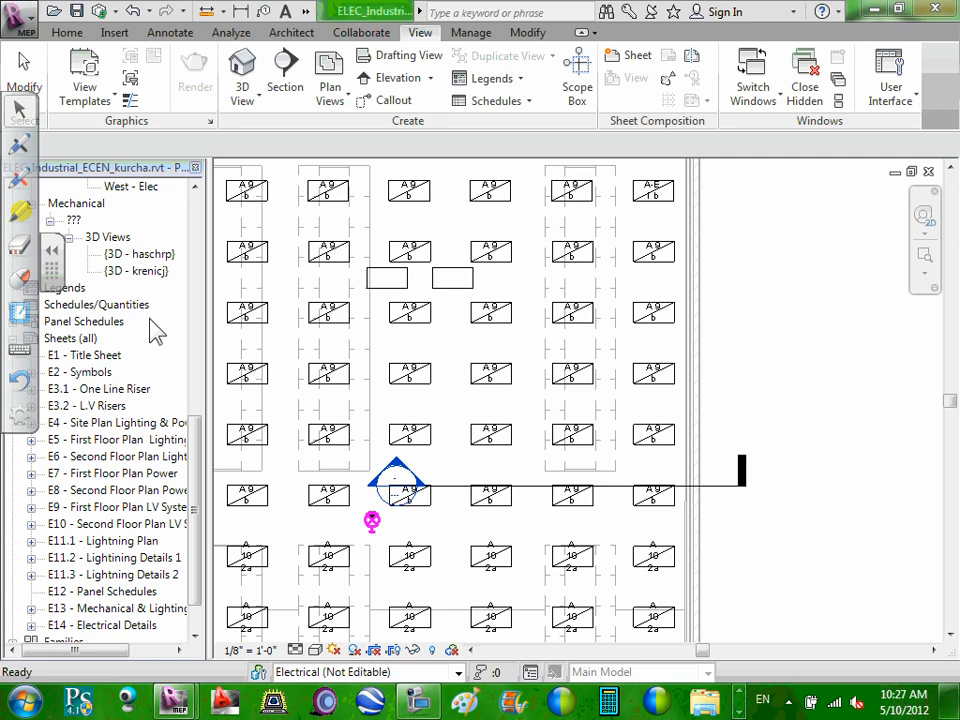
pyautogui.click(52, 250)
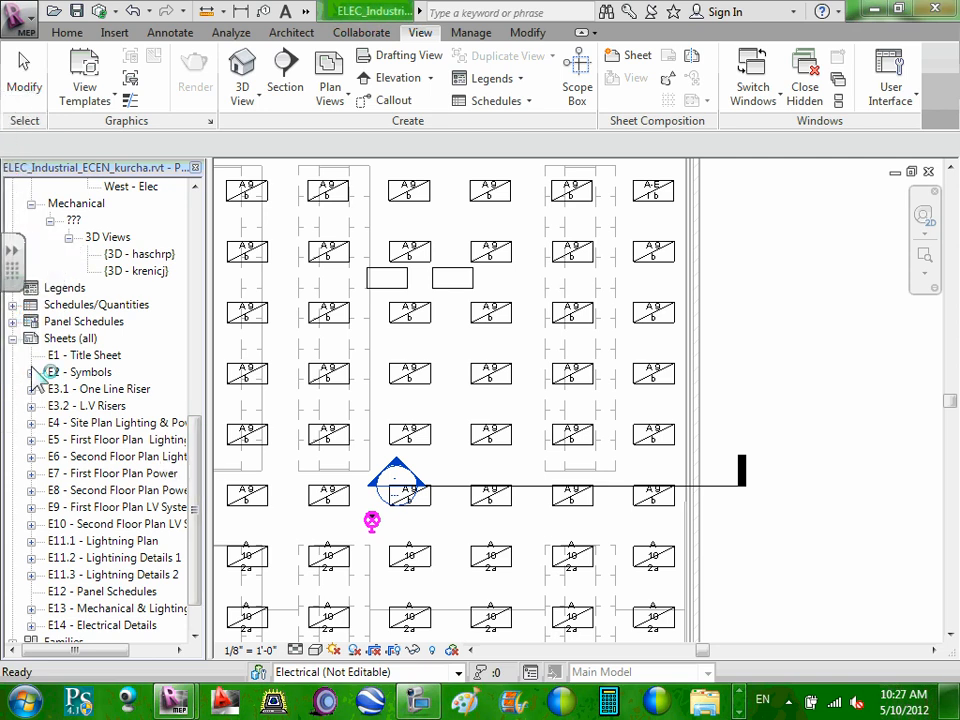
pyautogui.click(12, 321)
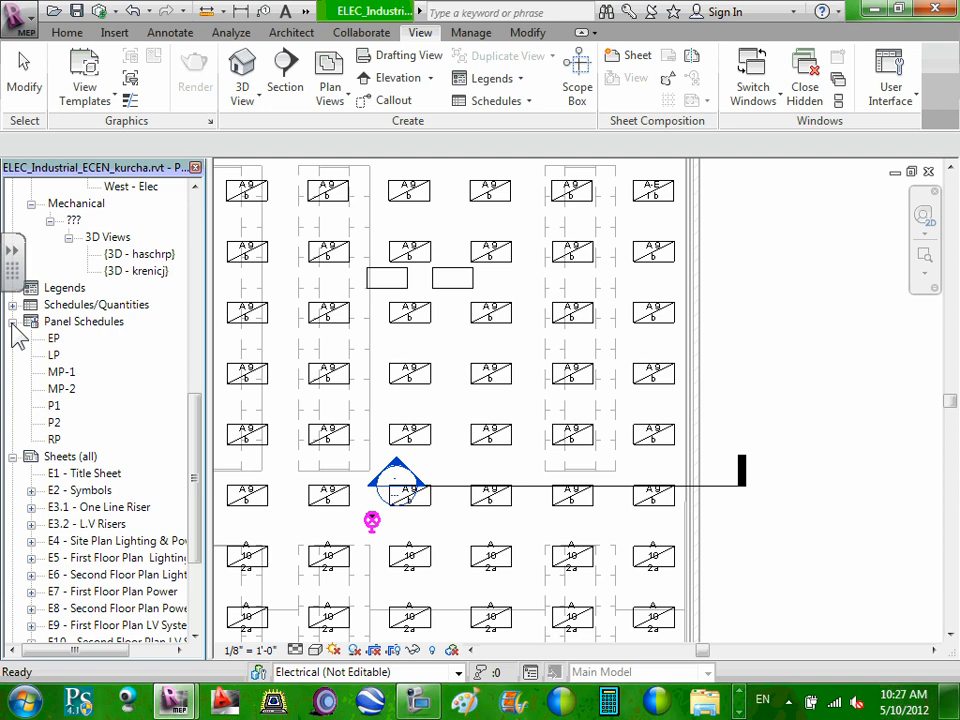
pyautogui.click(56, 356)
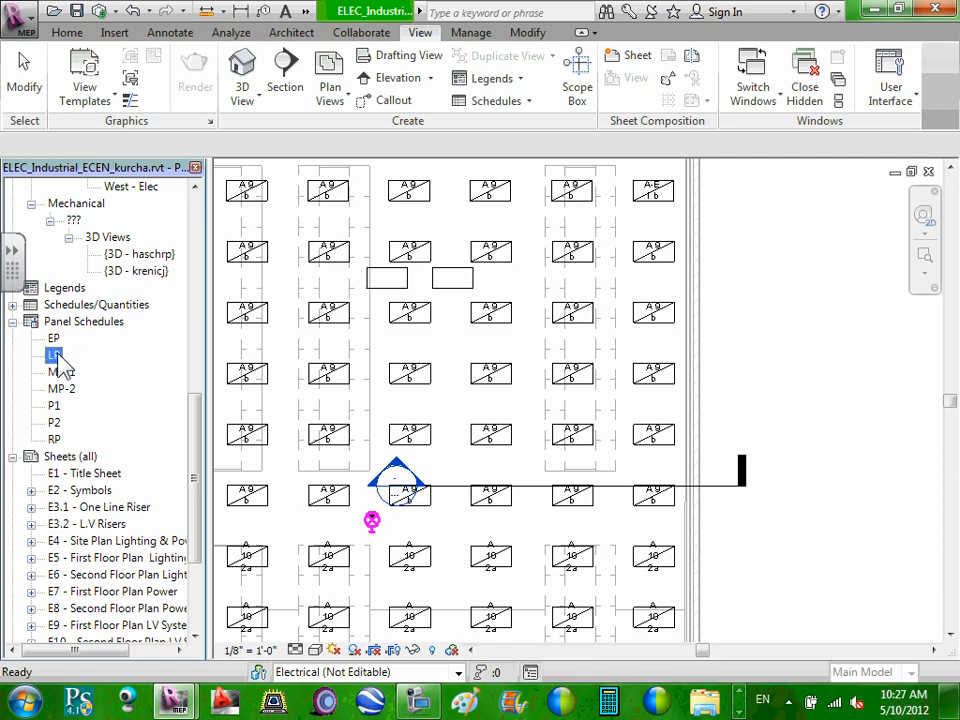
pyautogui.doubleClick(56, 355)
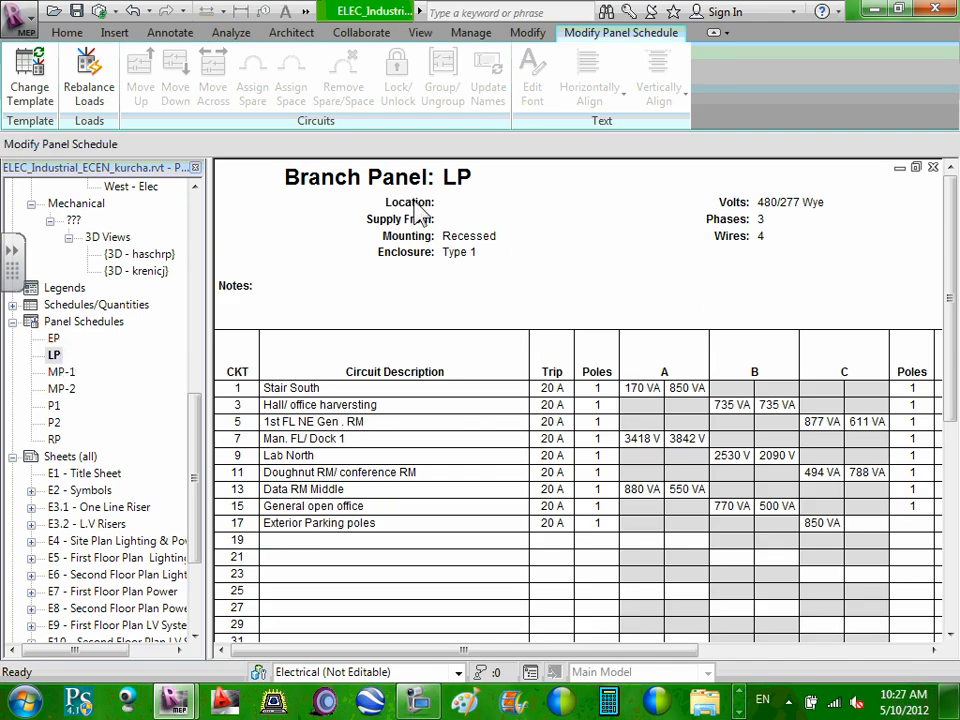
# Step: Open the EP, MP-1 and MP-2 panel schedules in turn to review their circuits
pyautogui.click(53, 338)
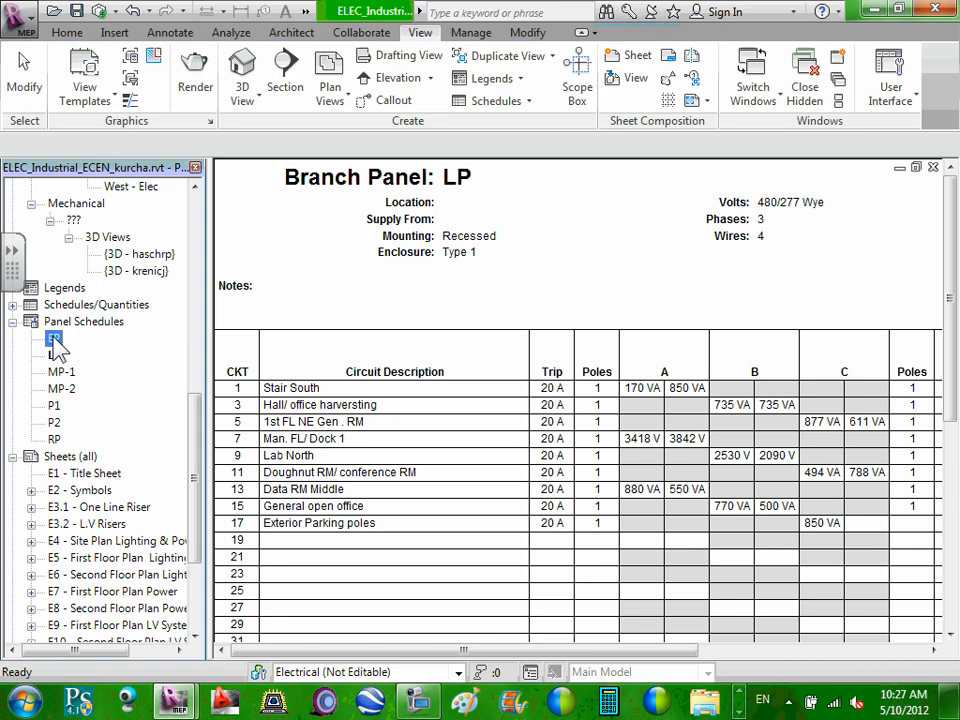
pyautogui.doubleClick(53, 339)
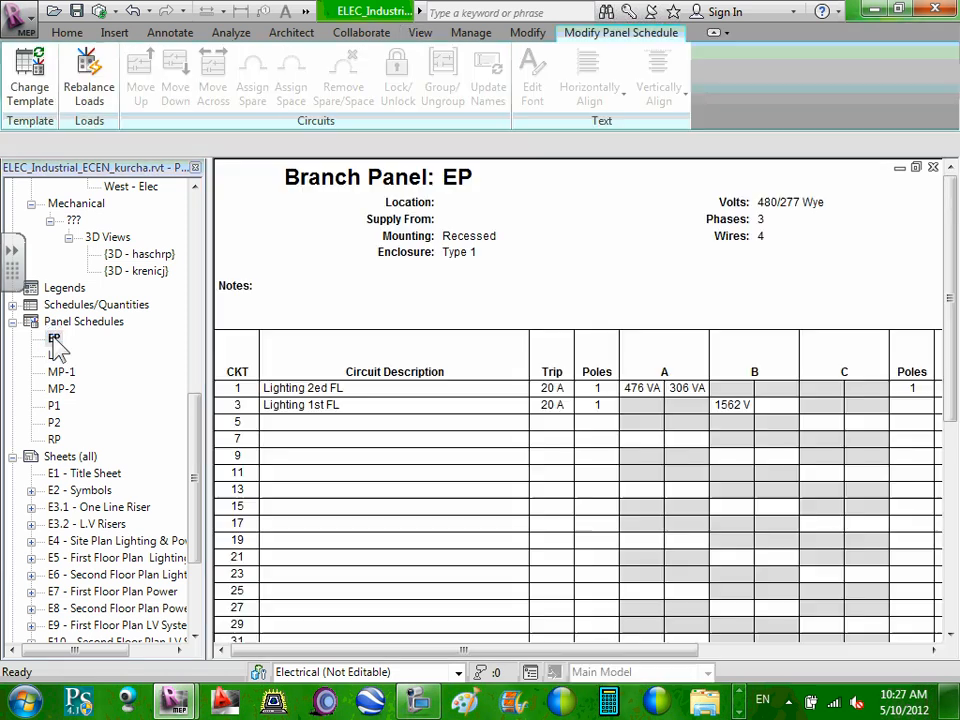
pyautogui.doubleClick(61, 372)
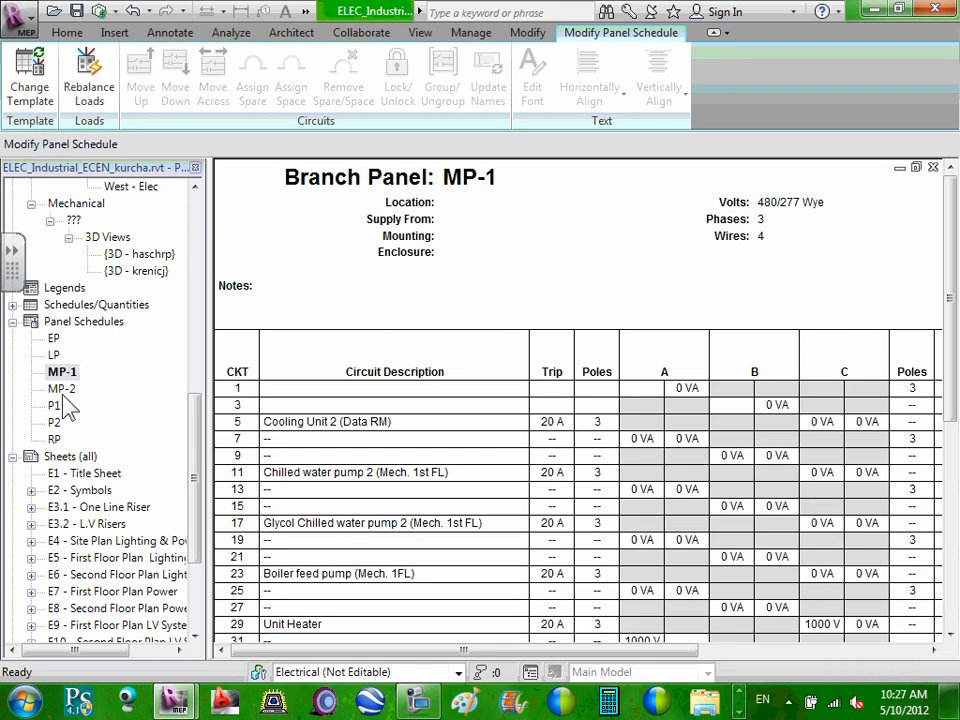
pyautogui.doubleClick(62, 392)
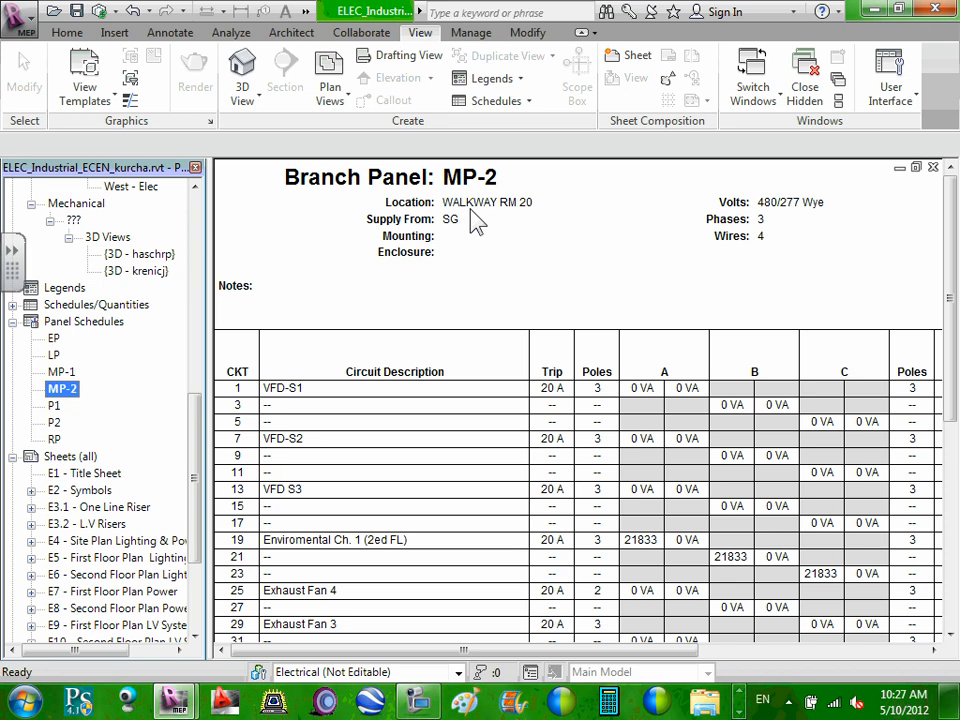
# Step: Open the RP panel schedule and review its header data and receptacle circuits
pyautogui.click(54, 439)
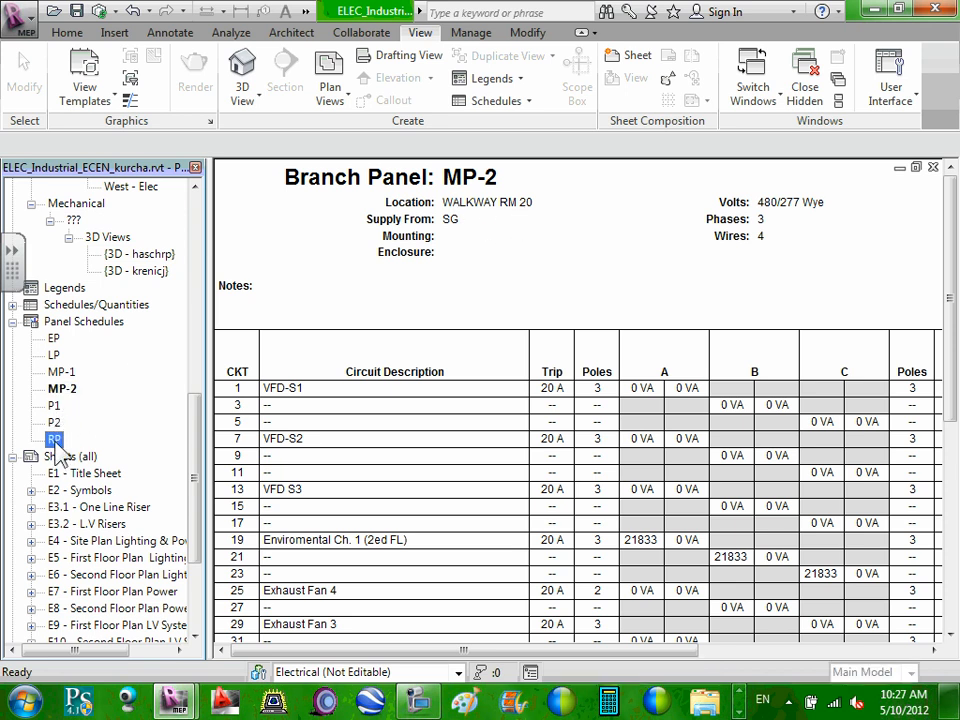
pyautogui.doubleClick(55, 441)
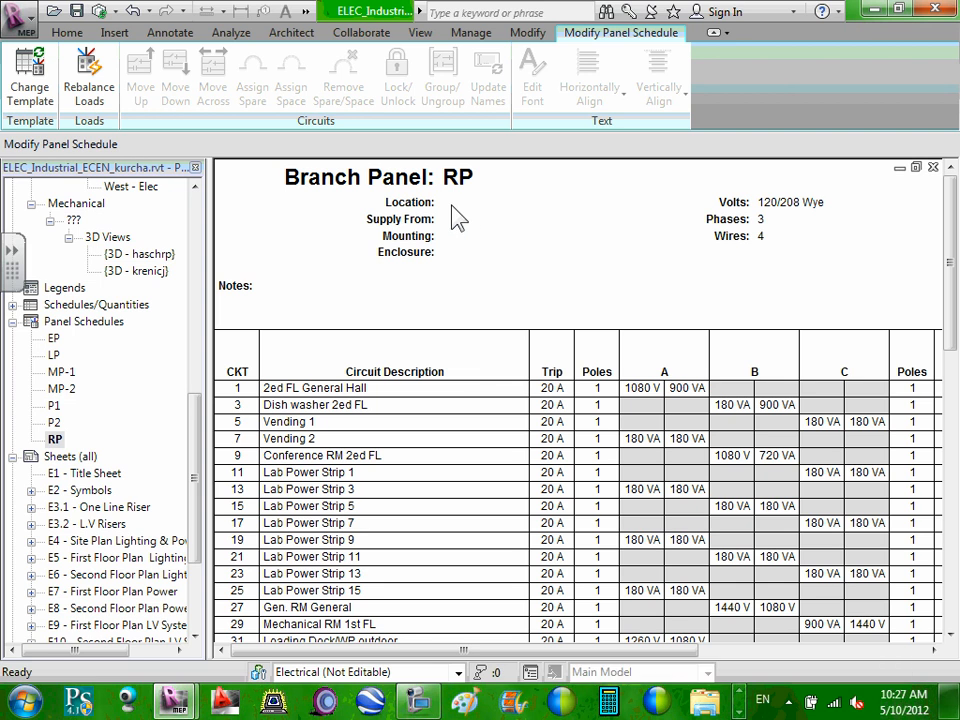
pyautogui.scroll(-3, 456, 368)
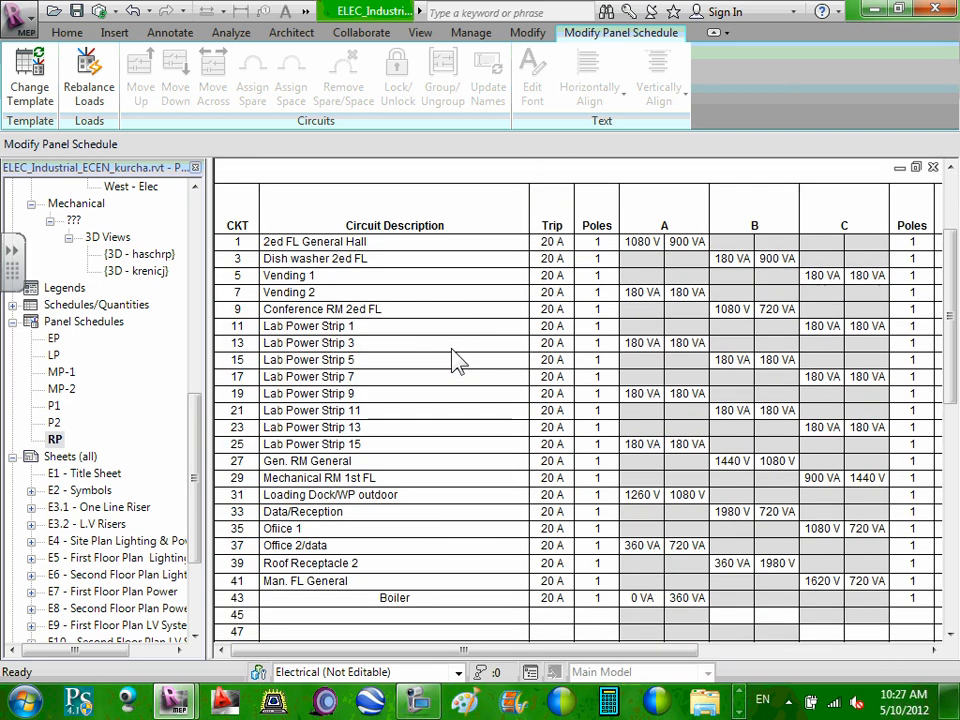
pyautogui.scroll(3, 456, 358)
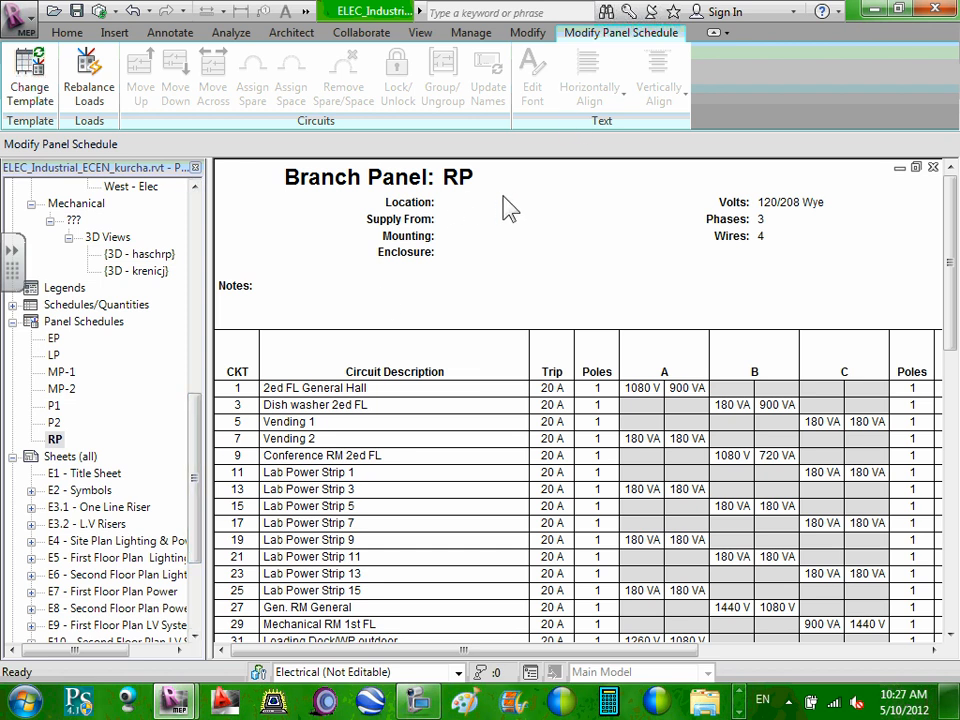
# Step: Open the First Floor Power plan and examine the electrical room around the SG switchgear and its panels
pyautogui.moveTo(197, 414); pyautogui.dragTo(203, 205)
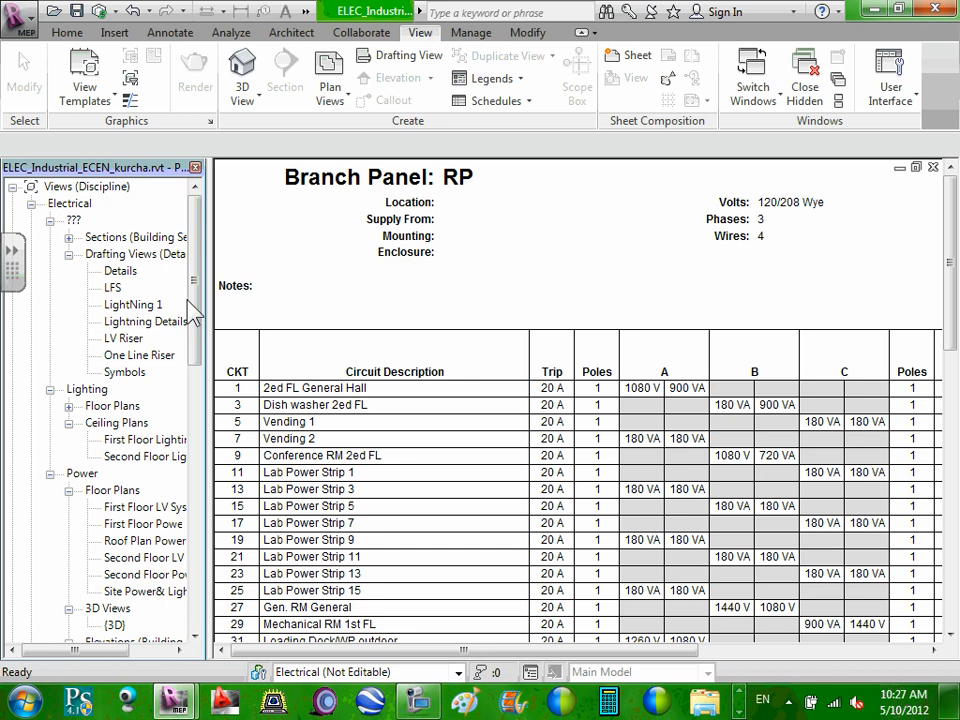
pyautogui.moveTo(191, 299); pyautogui.dragTo(188, 369)
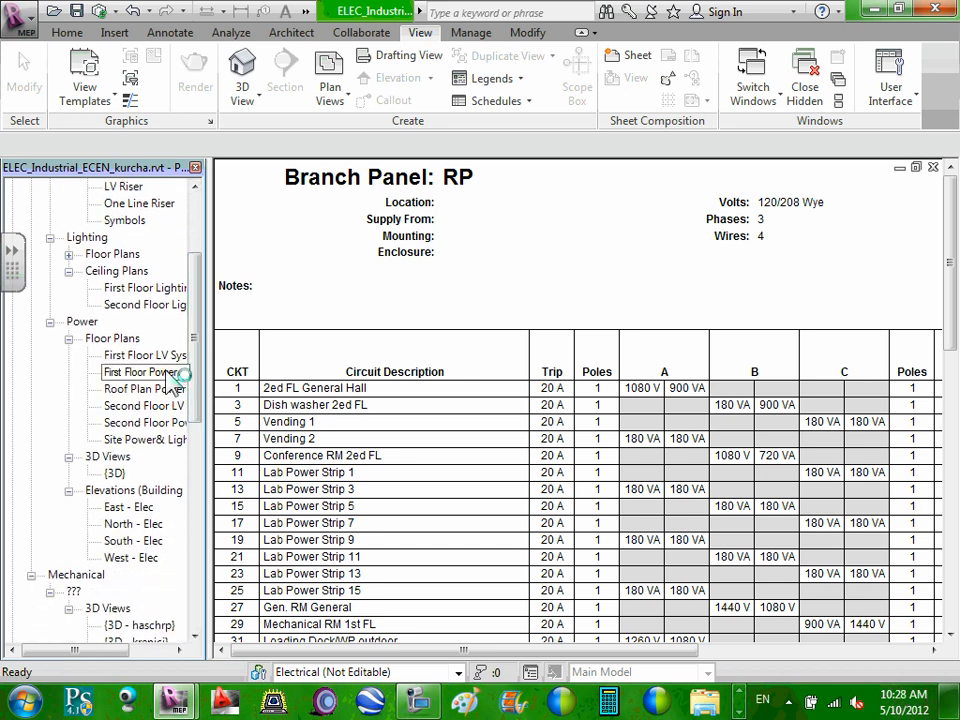
pyautogui.doubleClick(170, 376)
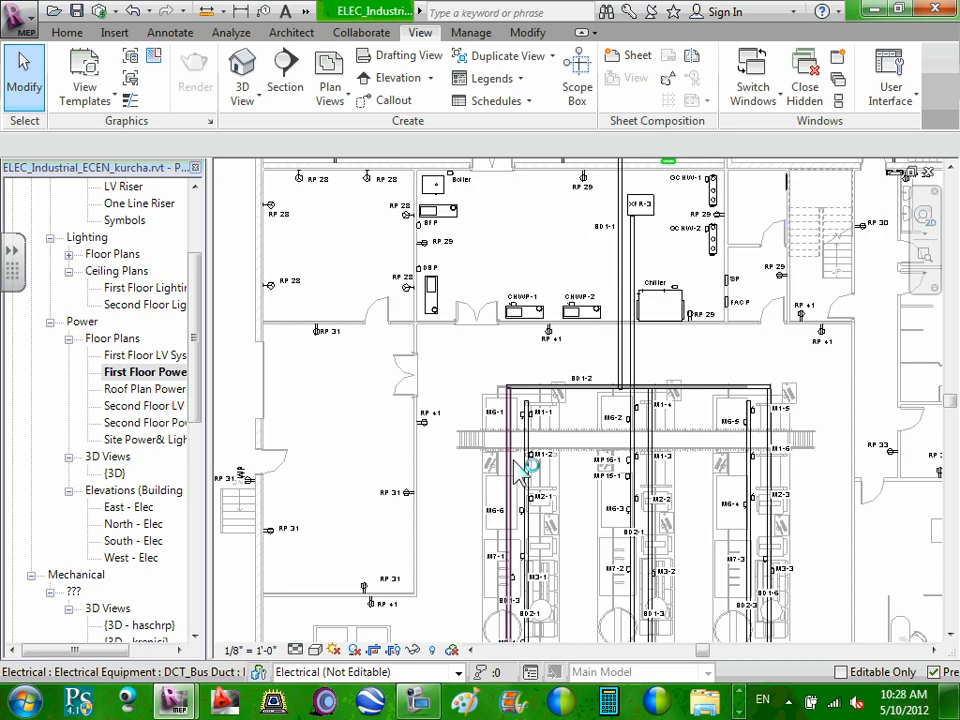
pyautogui.scroll(-3, 520, 470)
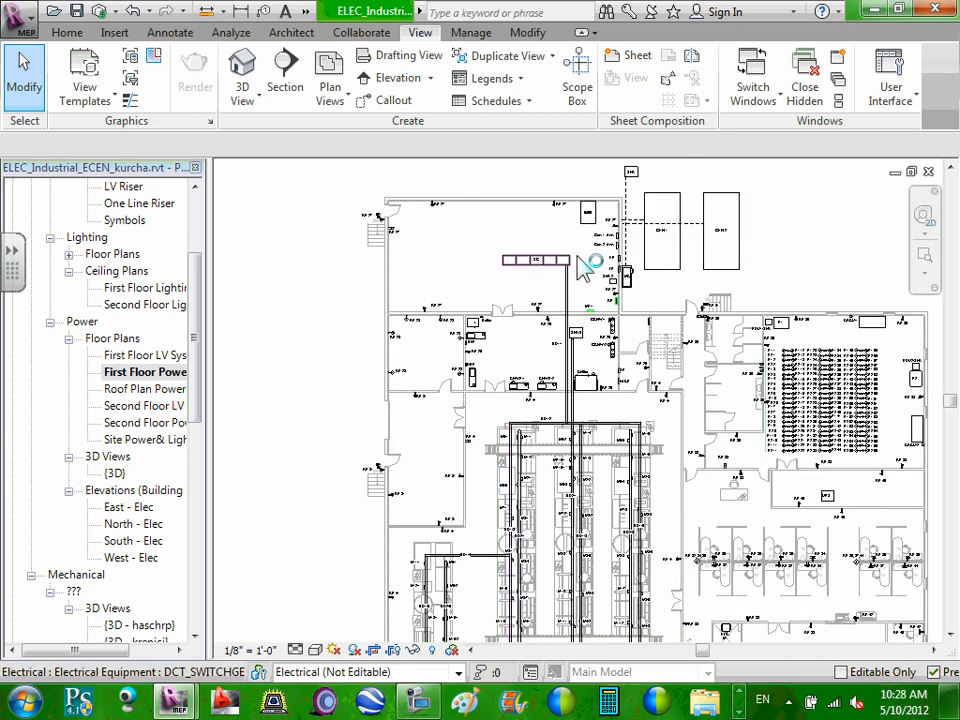
pyautogui.scroll(3, 585, 265)
pyautogui.moveTo(531, 261); pyautogui.dragTo(695, 369, button='middle')
pyautogui.scroll(-1, 519, 323)
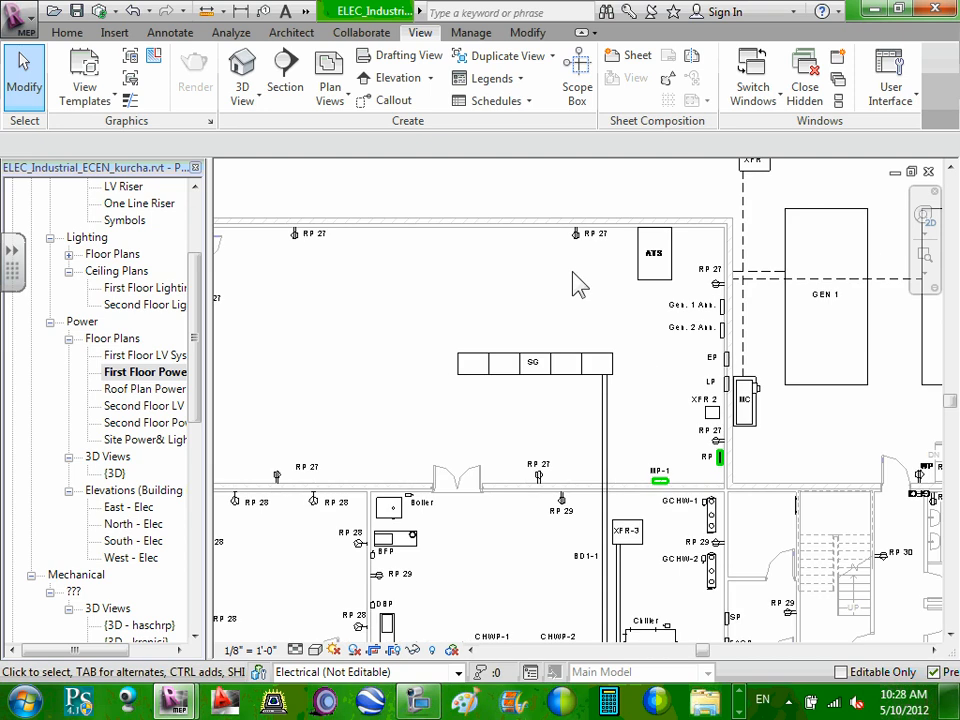
# Step: Select the linked architectural model to inspect which rooms it defines around the electrical room, and deselect it
pyautogui.click(505, 245)
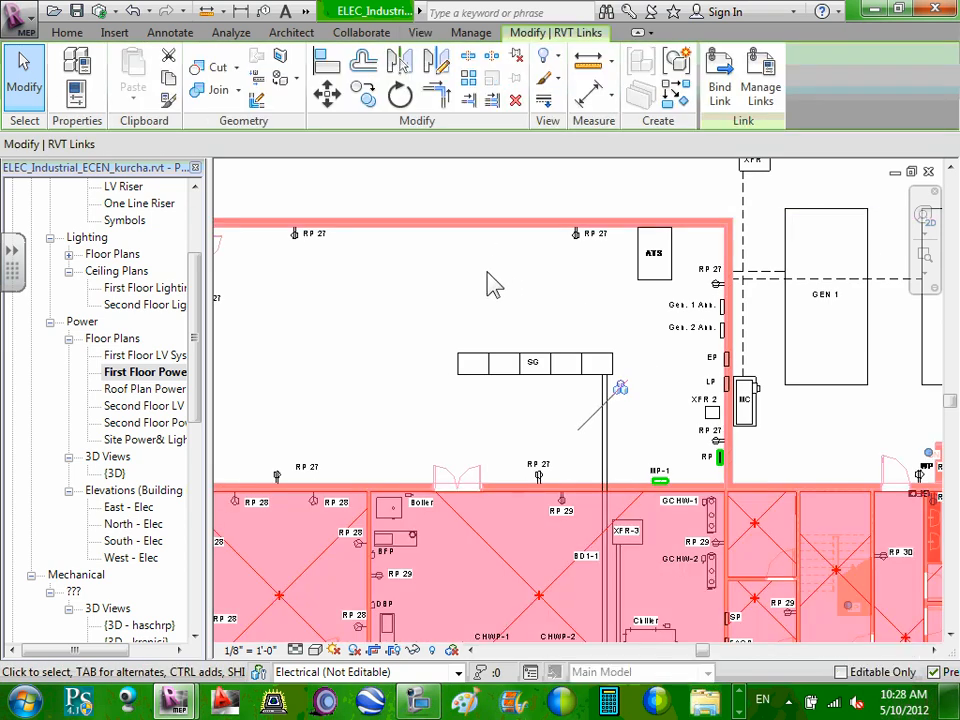
pyautogui.moveTo(539, 293); pyautogui.dragTo(541, 288, button='middle')
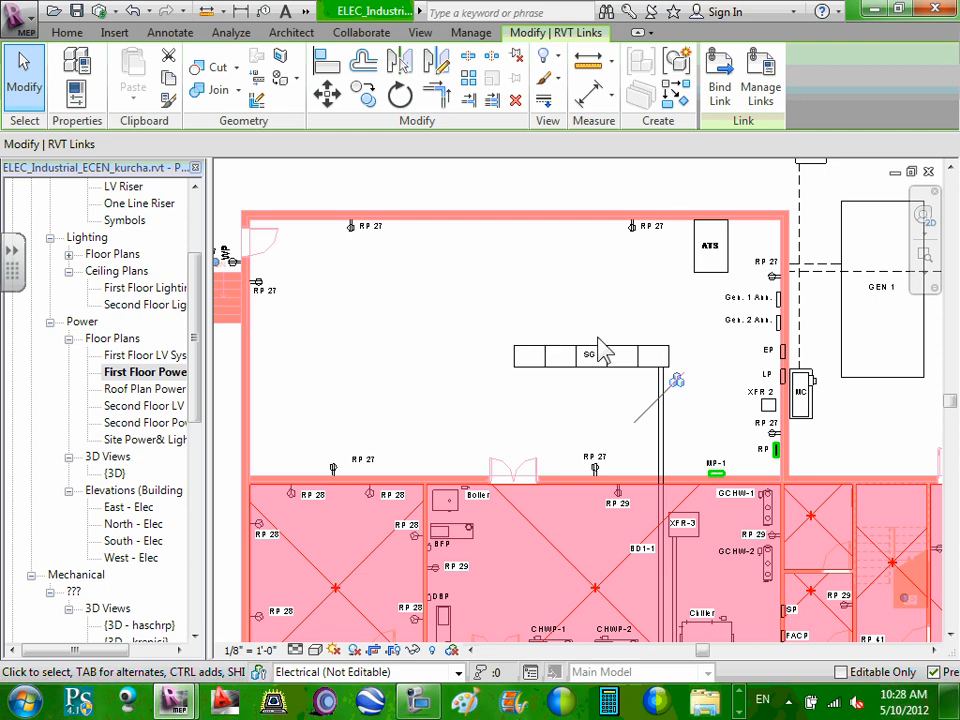
pyautogui.scroll(-1, 598, 350)
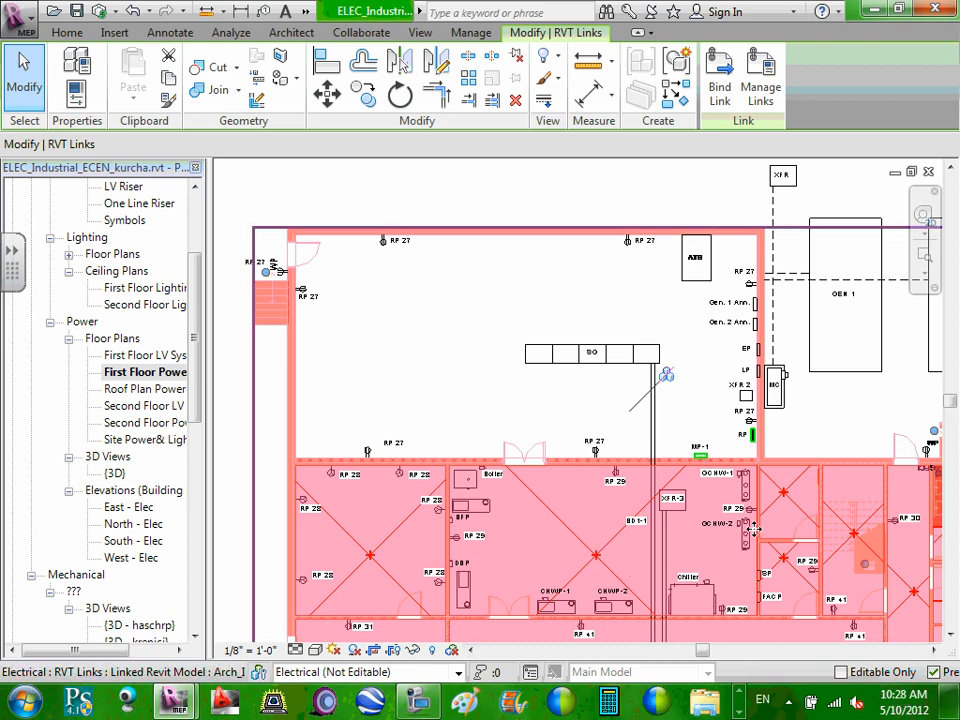
pyautogui.moveTo(707, 407); pyautogui.dragTo(676, 384, button='middle')
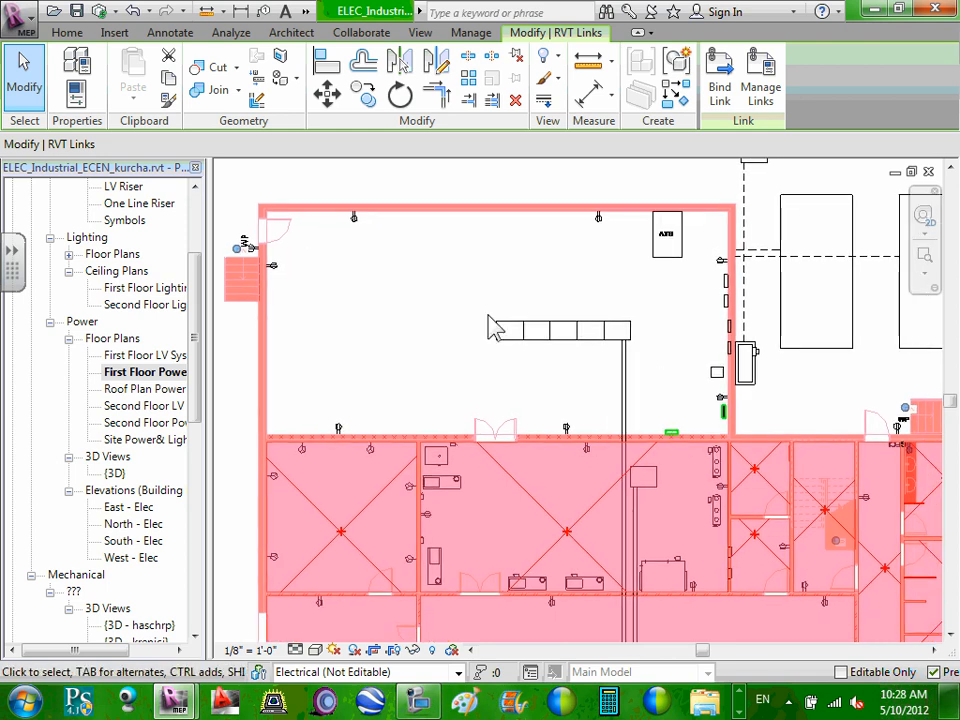
pyautogui.scroll(-2, 577, 352)
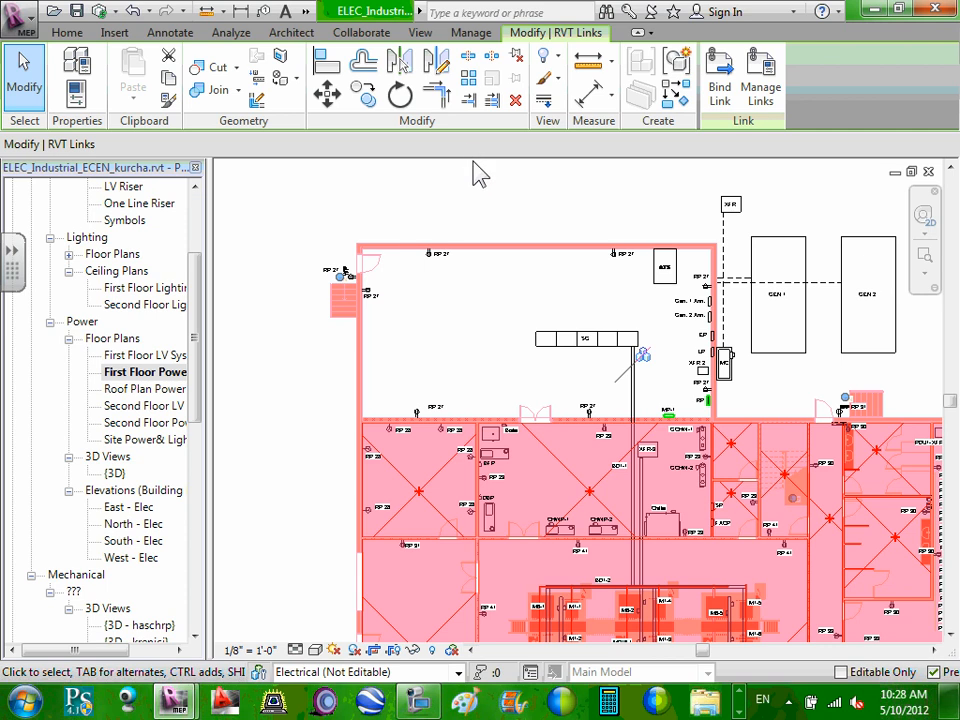
pyautogui.click(474, 186)
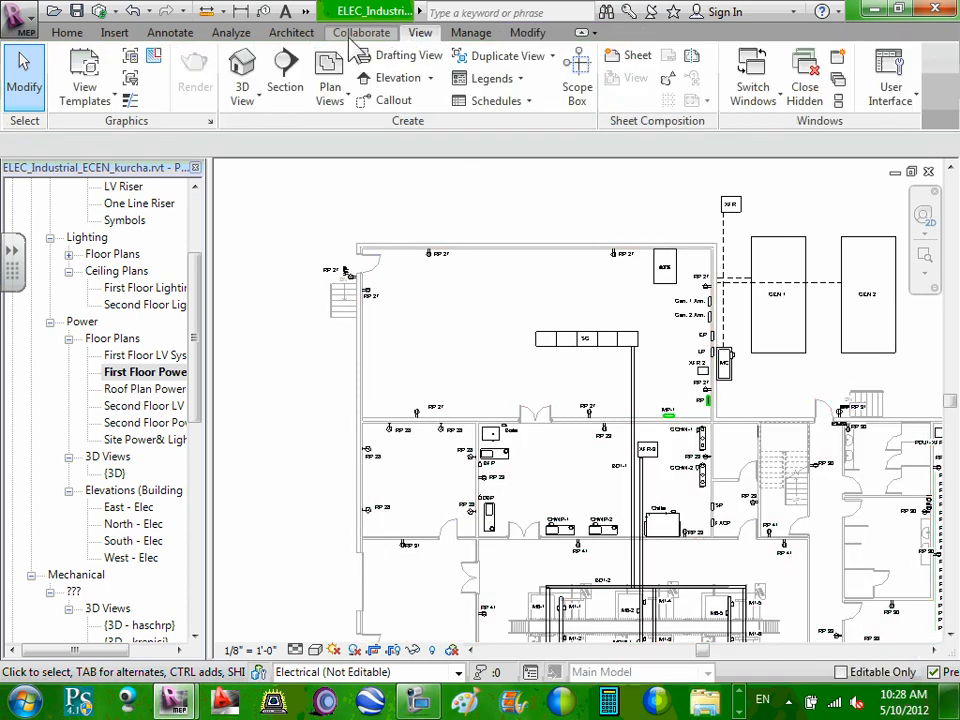
# Step: Use the Space tool to highlight the space-bounding elements, declining the save and synchronize reminders, and leave without placing a space
pyautogui.click(361, 32)
pyautogui.click(292, 33)
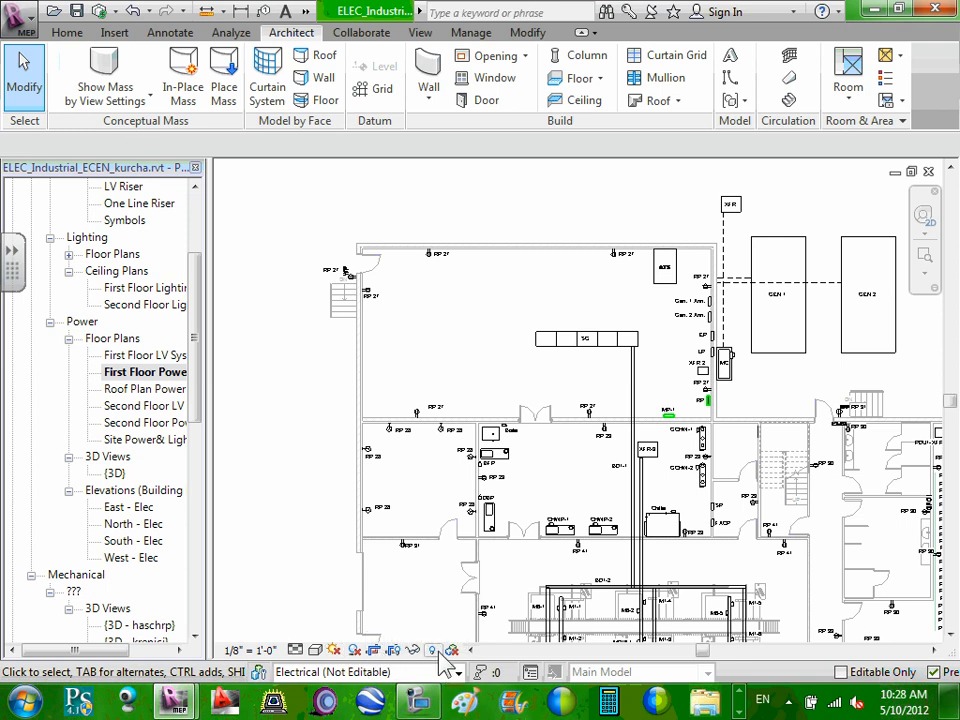
pyautogui.click(231, 32)
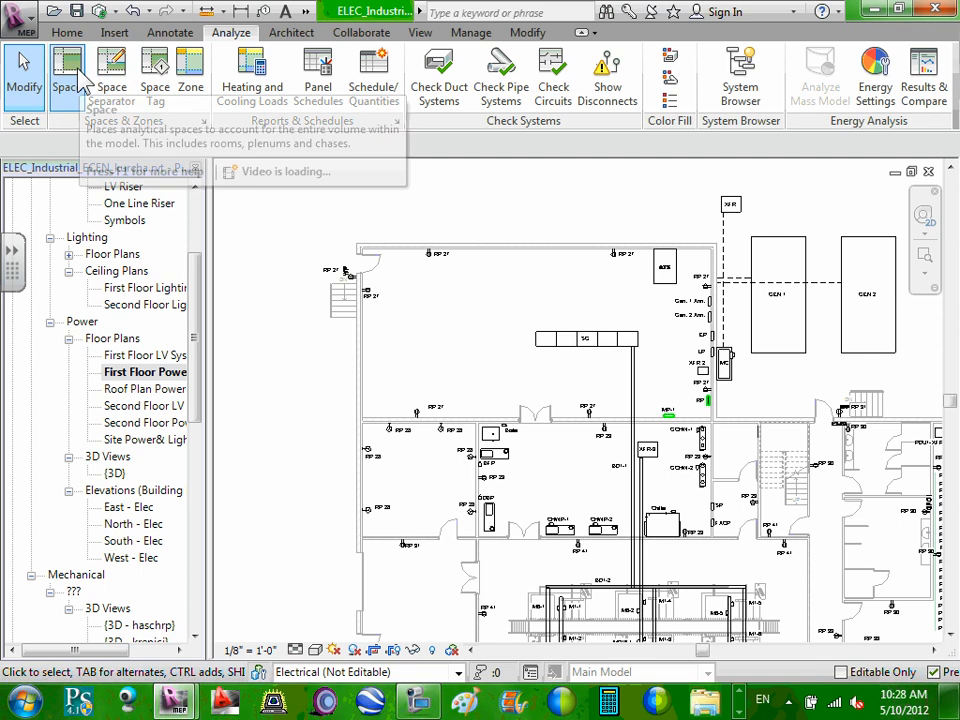
pyautogui.click(78, 72)
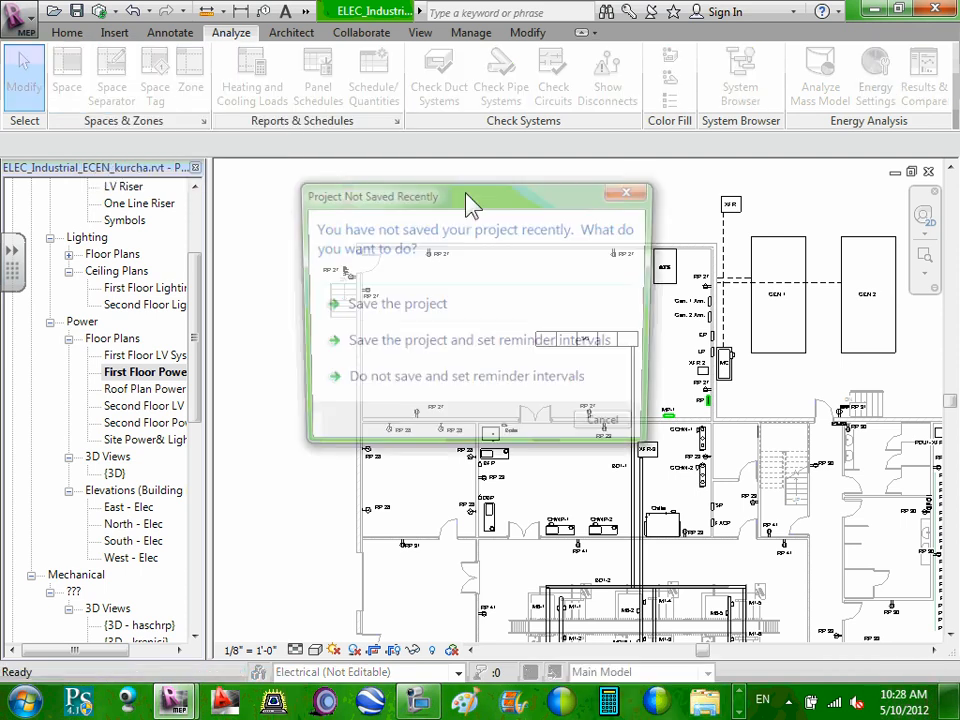
pyautogui.click(627, 437)
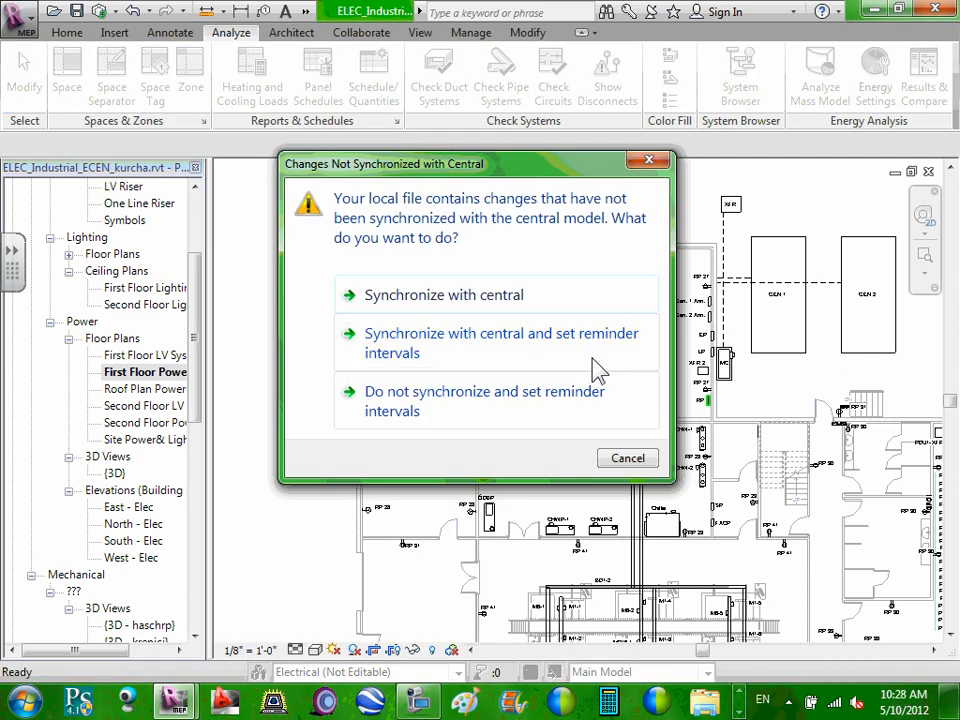
pyautogui.click(624, 459)
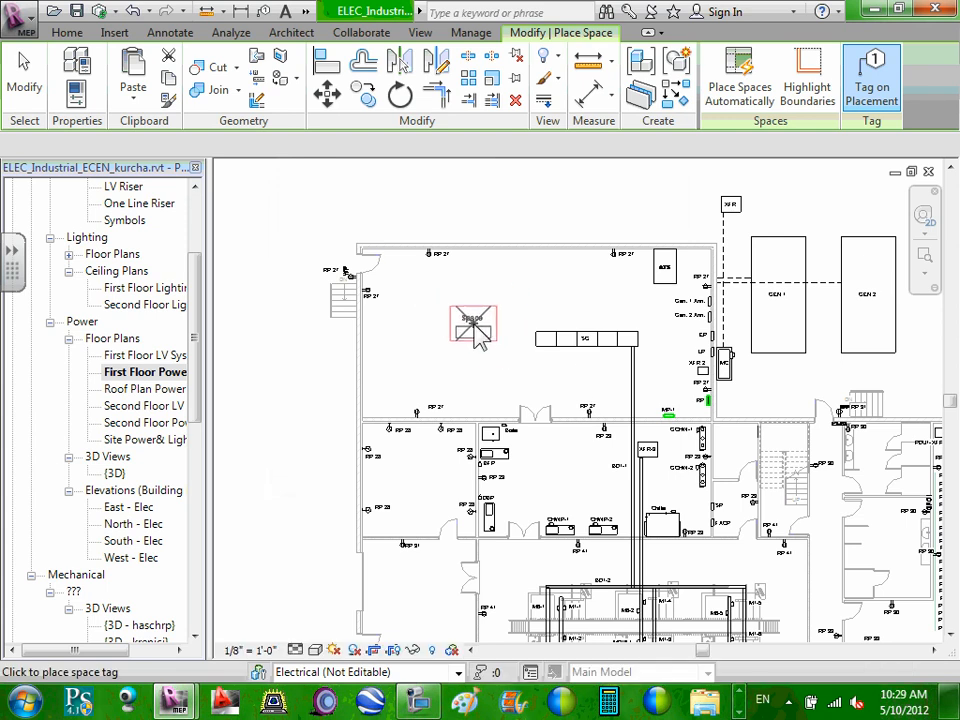
pyautogui.click(808, 87)
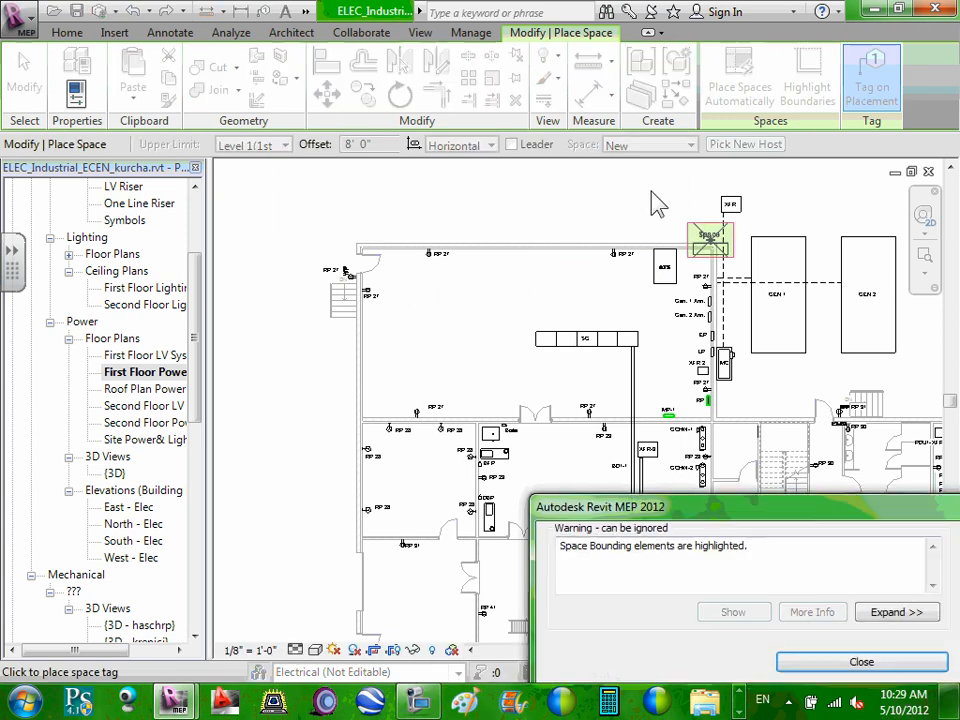
pyautogui.click(840, 662)
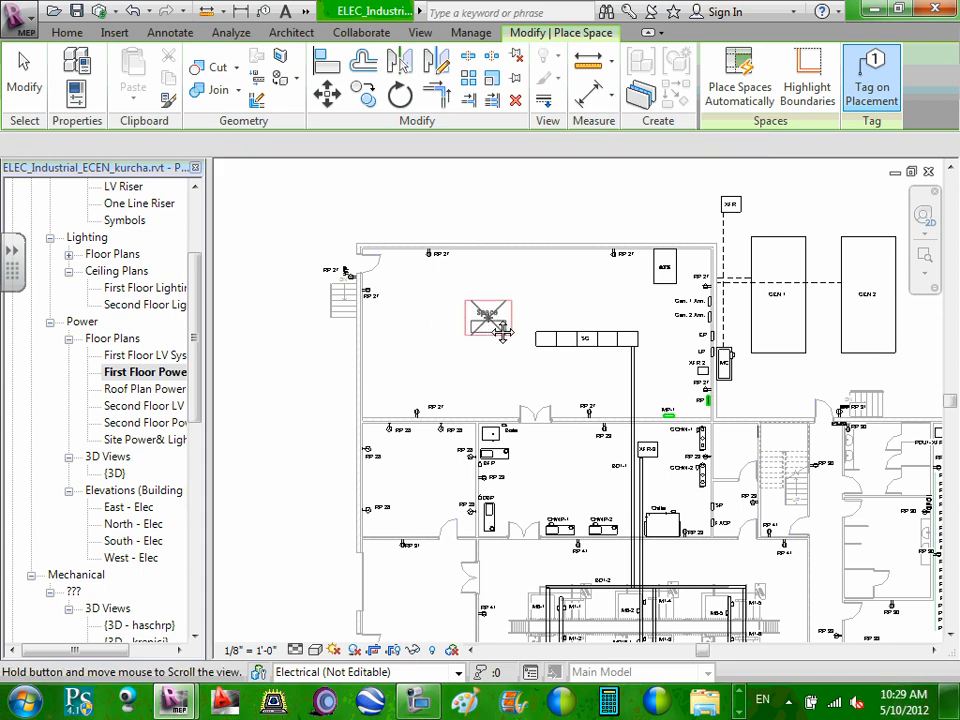
pyautogui.scroll(3, 485, 330)
pyautogui.scroll(3, 489, 334)
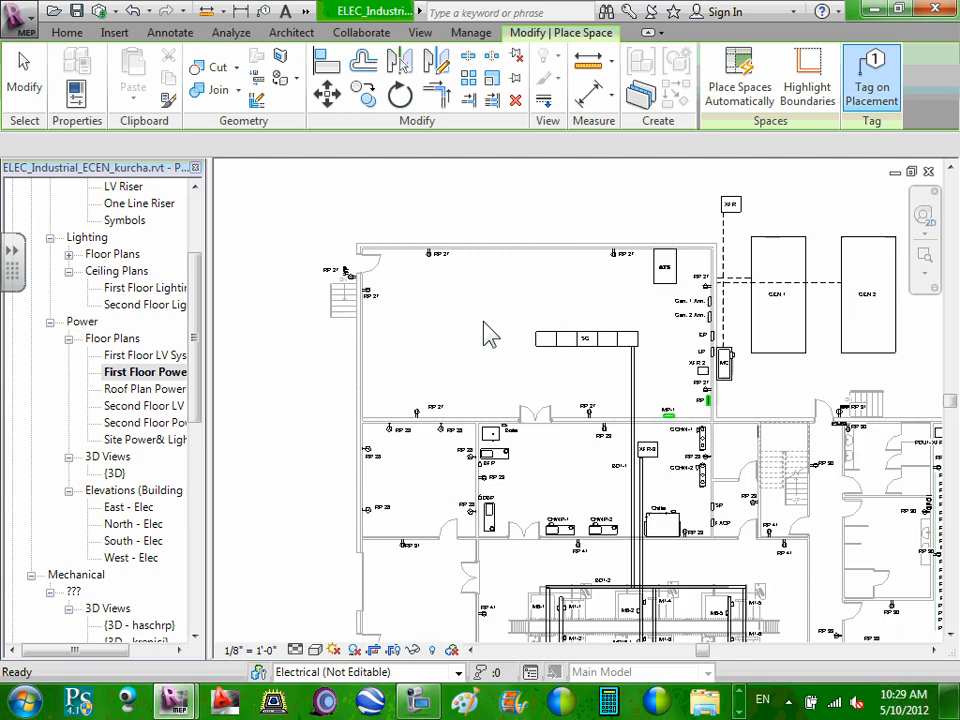
pyautogui.press('Escape')
# Step: Select the RP panel on the electrical room's wall to inspect its distribution system and connector data, and deselect it
pyautogui.scroll(2, 497, 309)
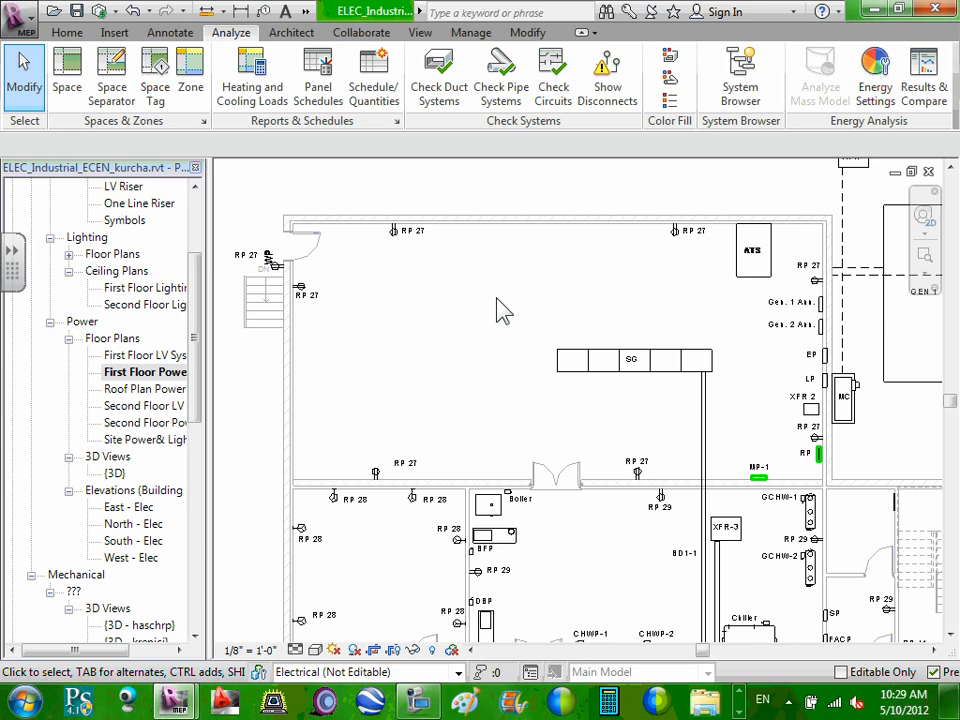
pyautogui.scroll(-1, 497, 305)
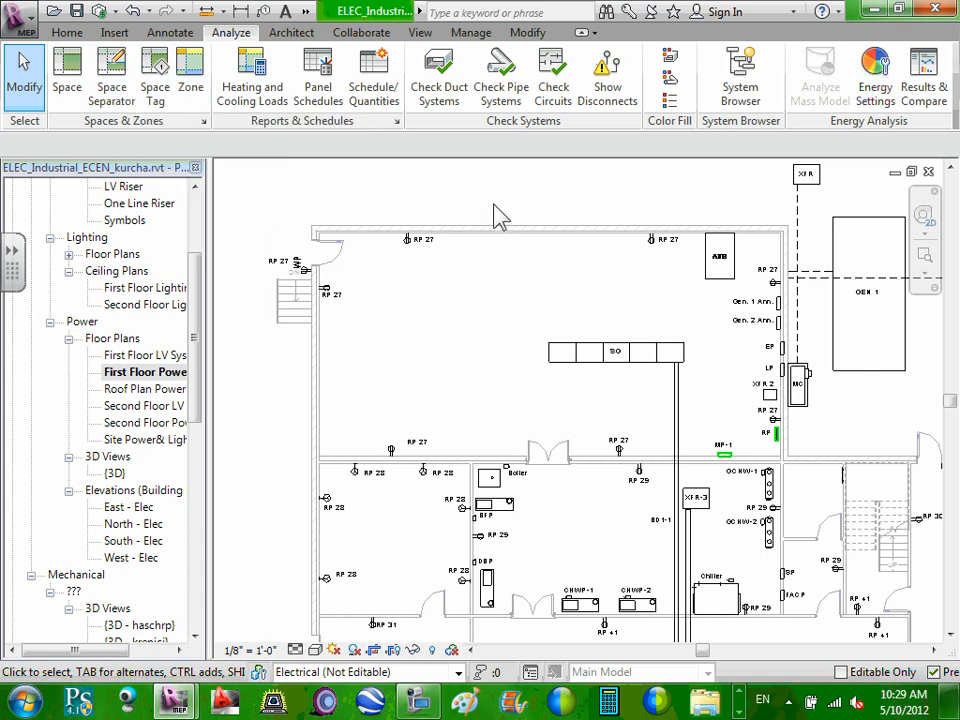
pyautogui.moveTo(522, 198)
pyautogui.mouseDown(button='middle')
pyautogui.moveTo(523, 212)
pyautogui.moveTo(509, 212)
pyautogui.mouseUp(button='middle')
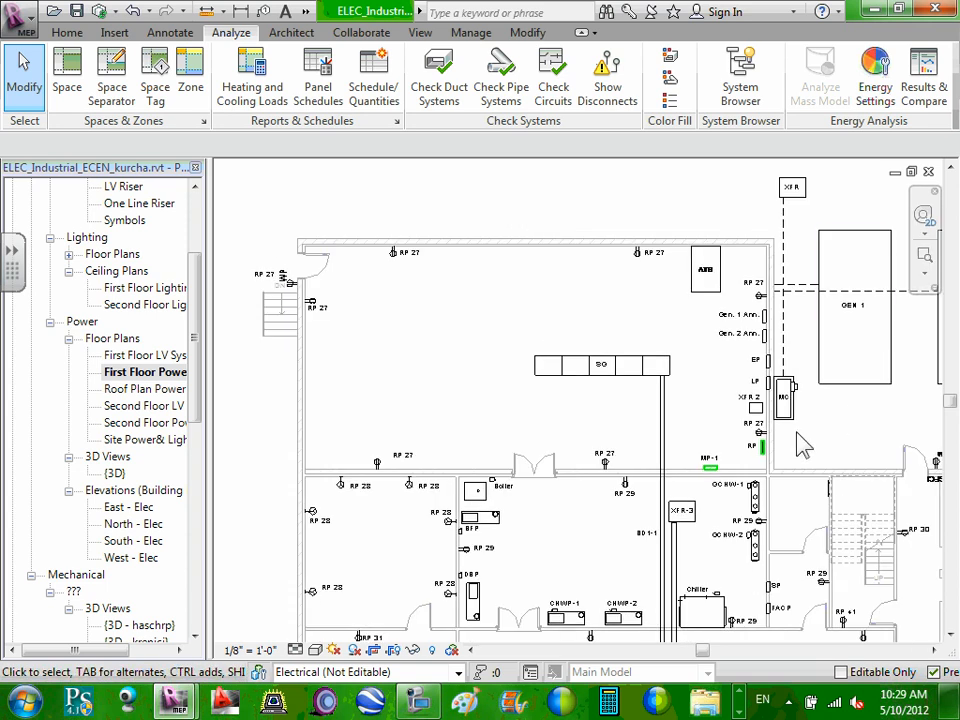
pyautogui.click(770, 458)
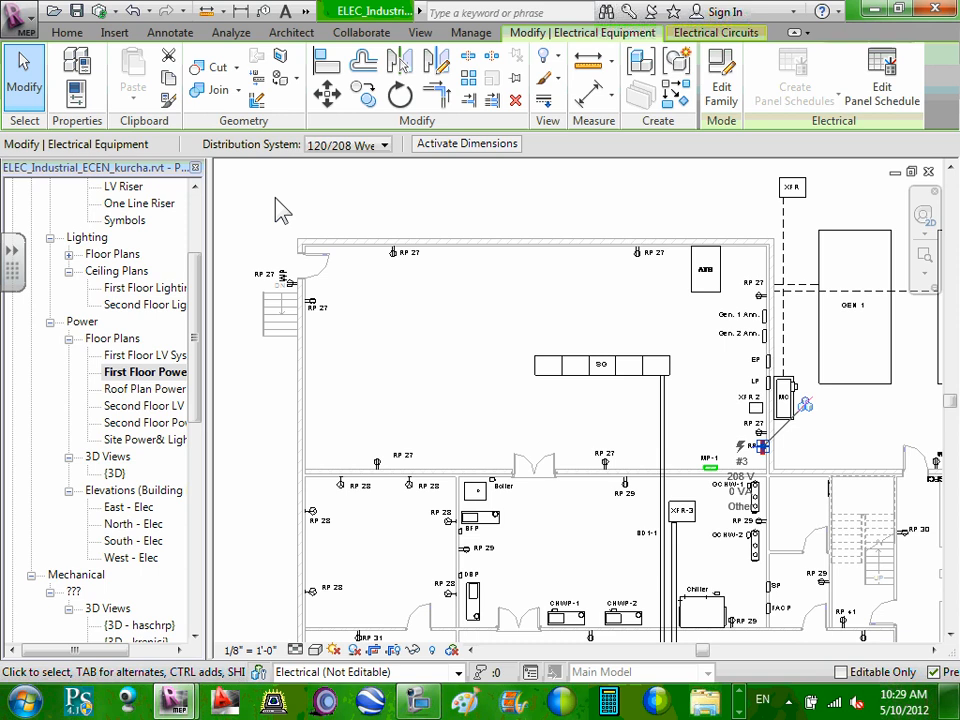
pyautogui.click(461, 408)
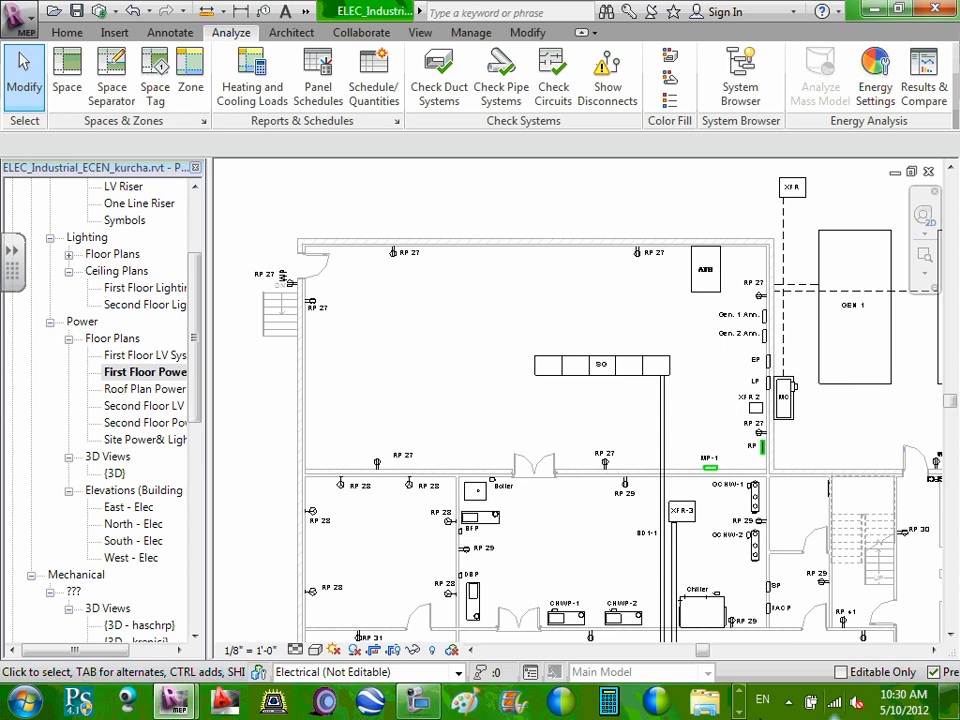
pyautogui.click(417, 703)
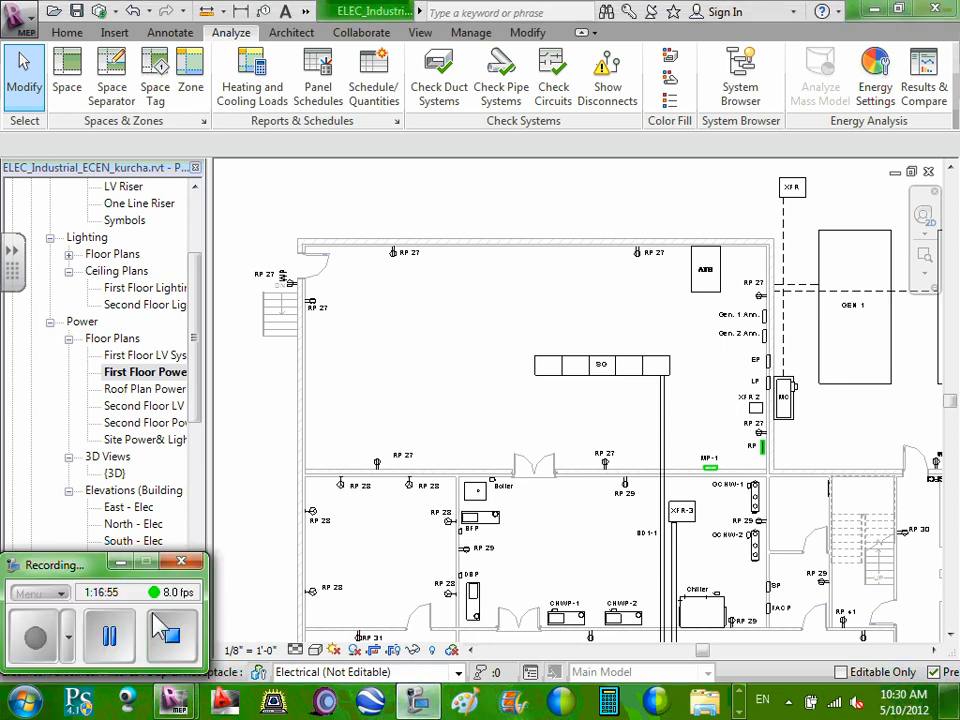